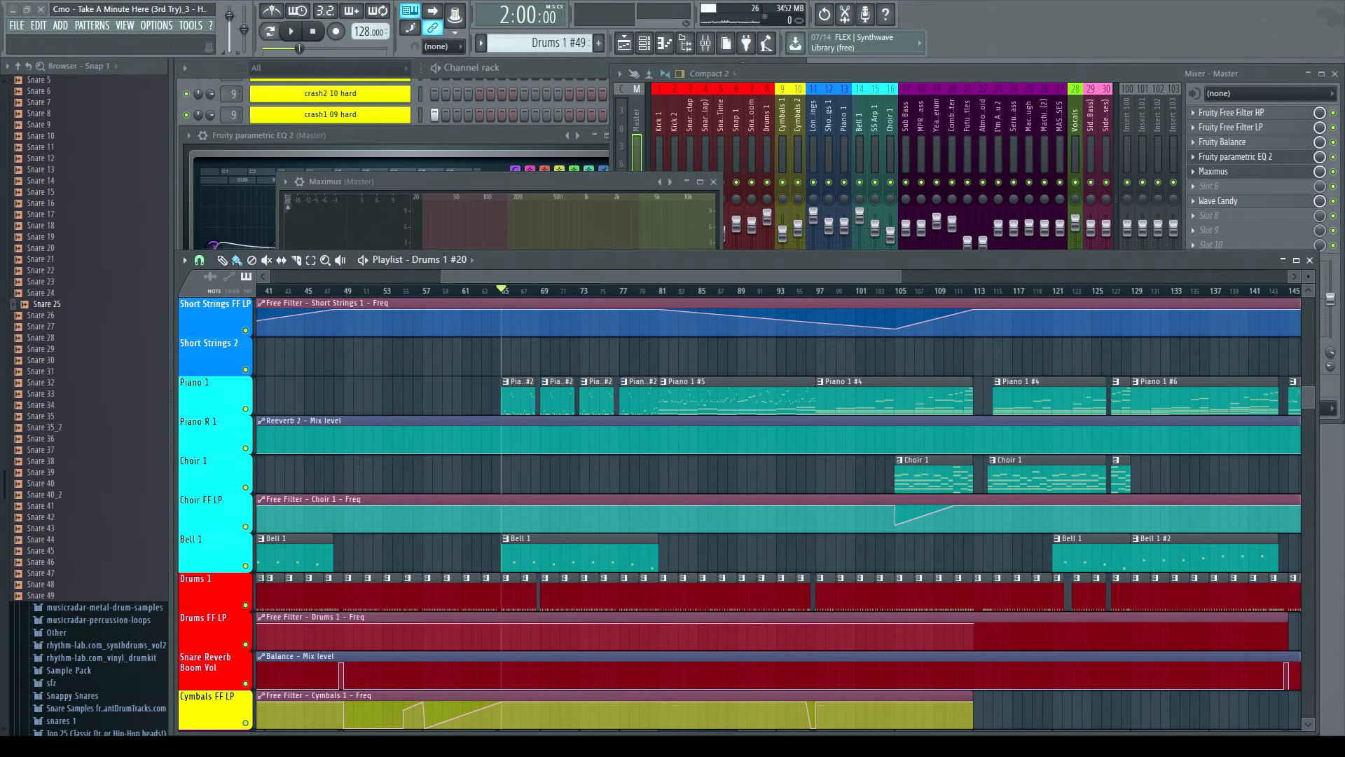
# - Restart playback of the song from the beginning and scroll the playlist back to its start
pyautogui.click(312, 32)
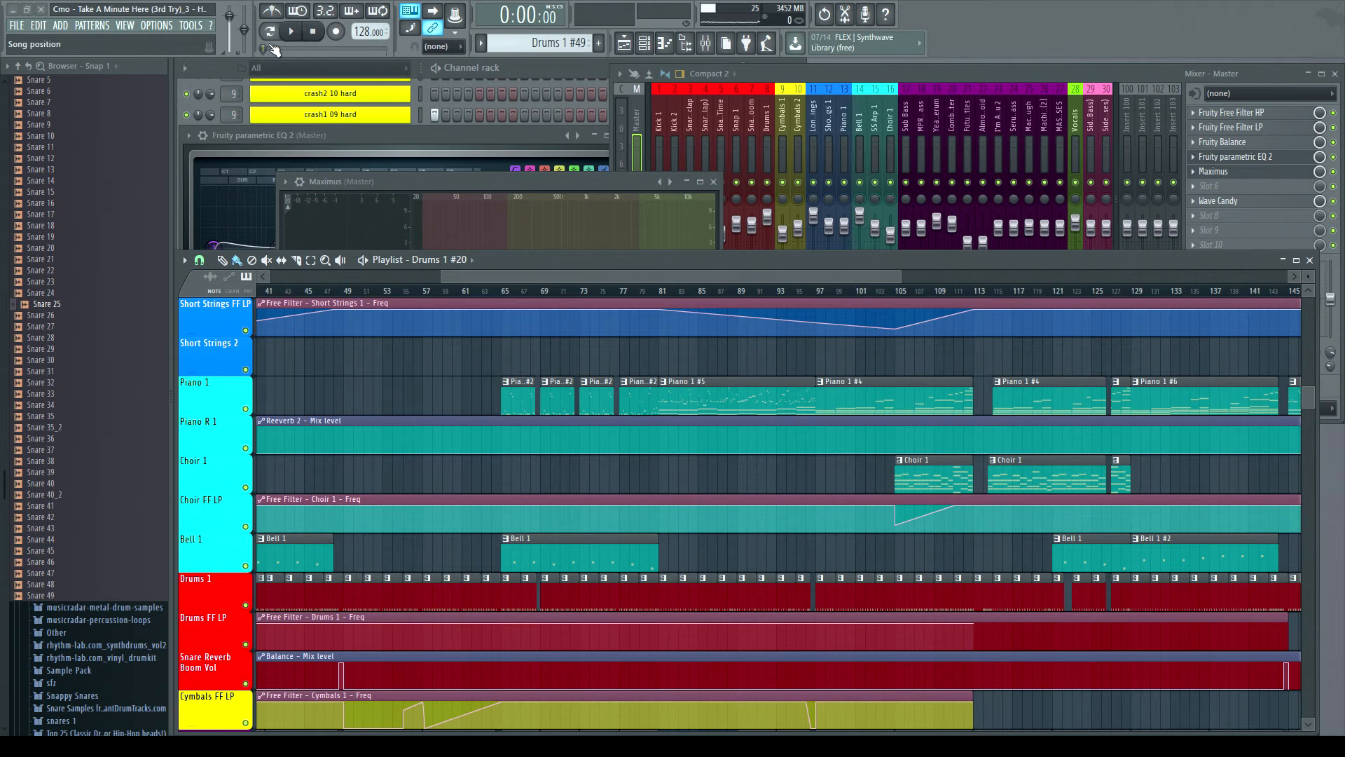
pyautogui.click(291, 31)
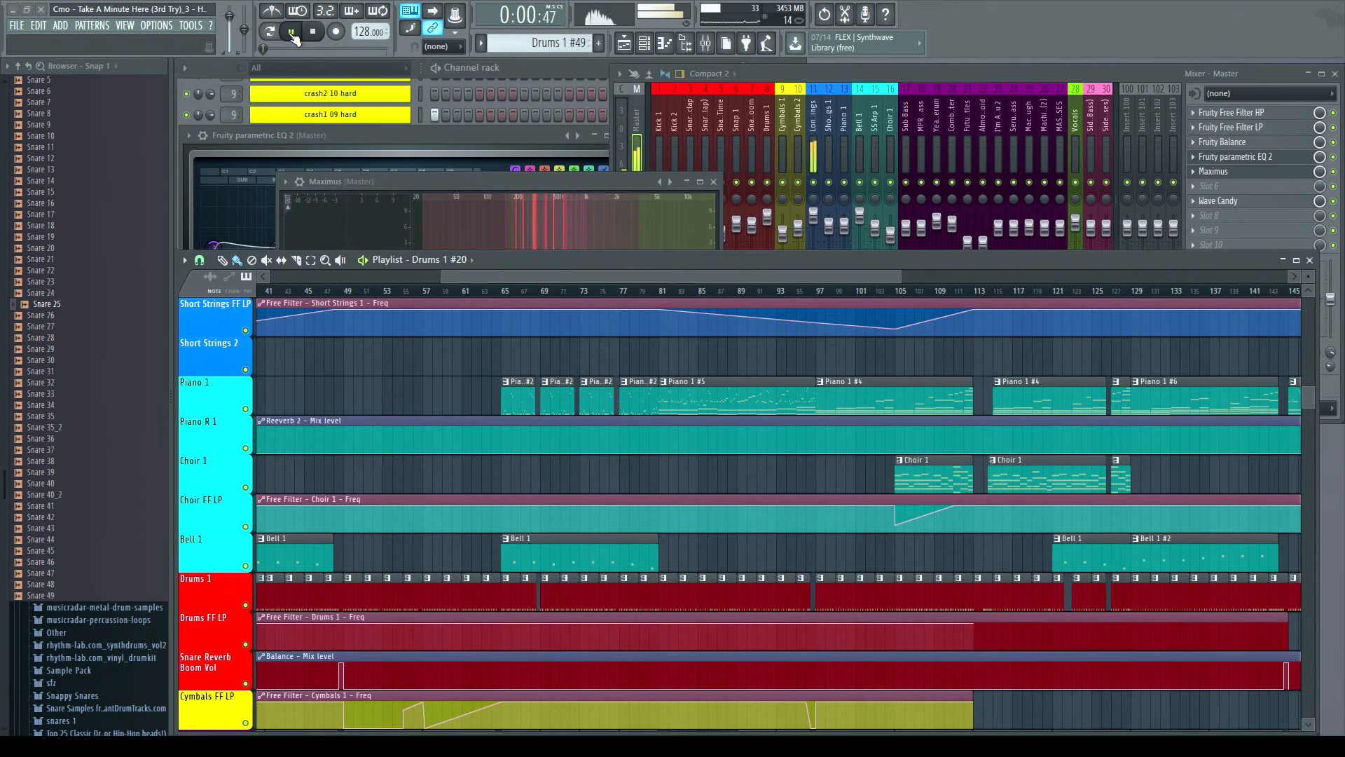
pyautogui.moveTo(455, 277); pyautogui.dragTo(282, 278)
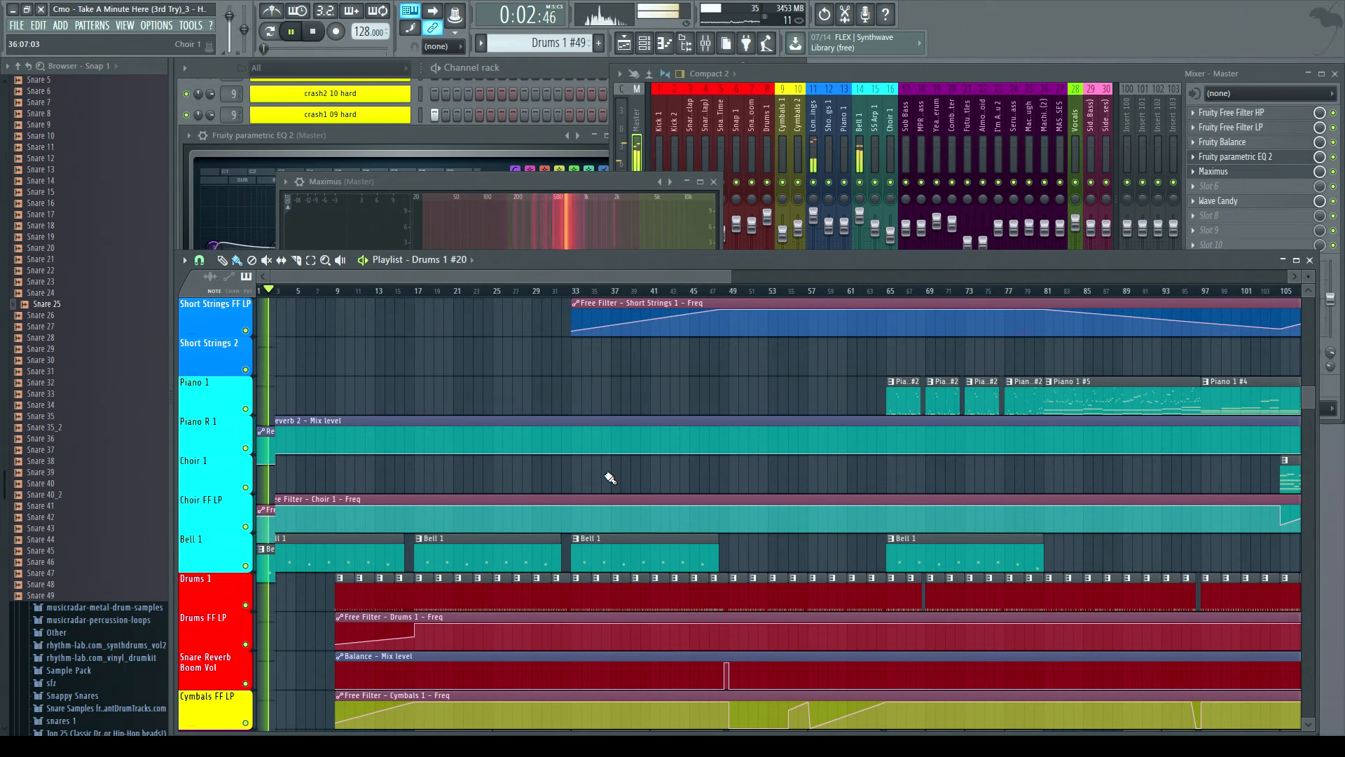
pyautogui.scroll(6, 547, 428)
pyautogui.scroll(7, 547, 429)
# - Open the Strings Section pattern in the piano roll, view its full length, then close it and stop playback
pyautogui.click(319, 500)
pyautogui.doubleClick(319, 500)
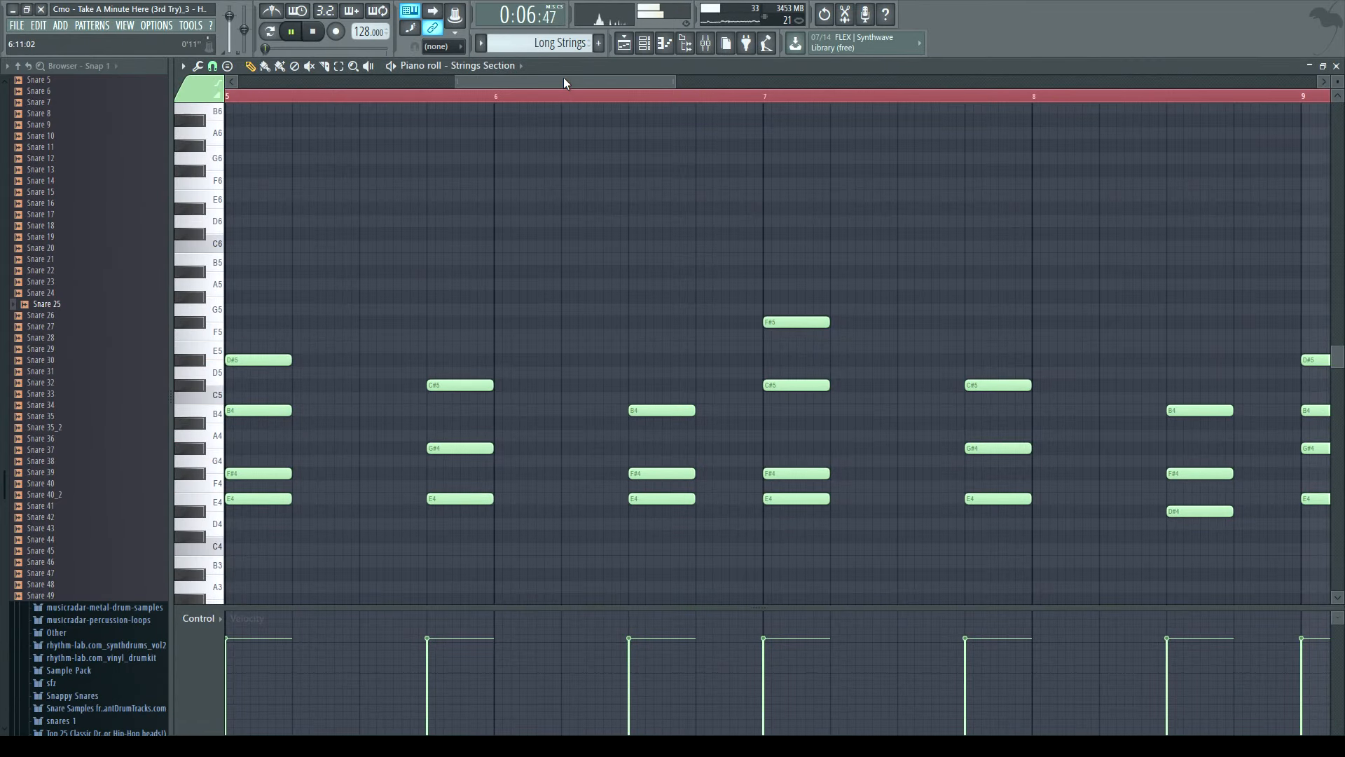
pyautogui.moveTo(458, 82); pyautogui.dragTo(1327, 80)
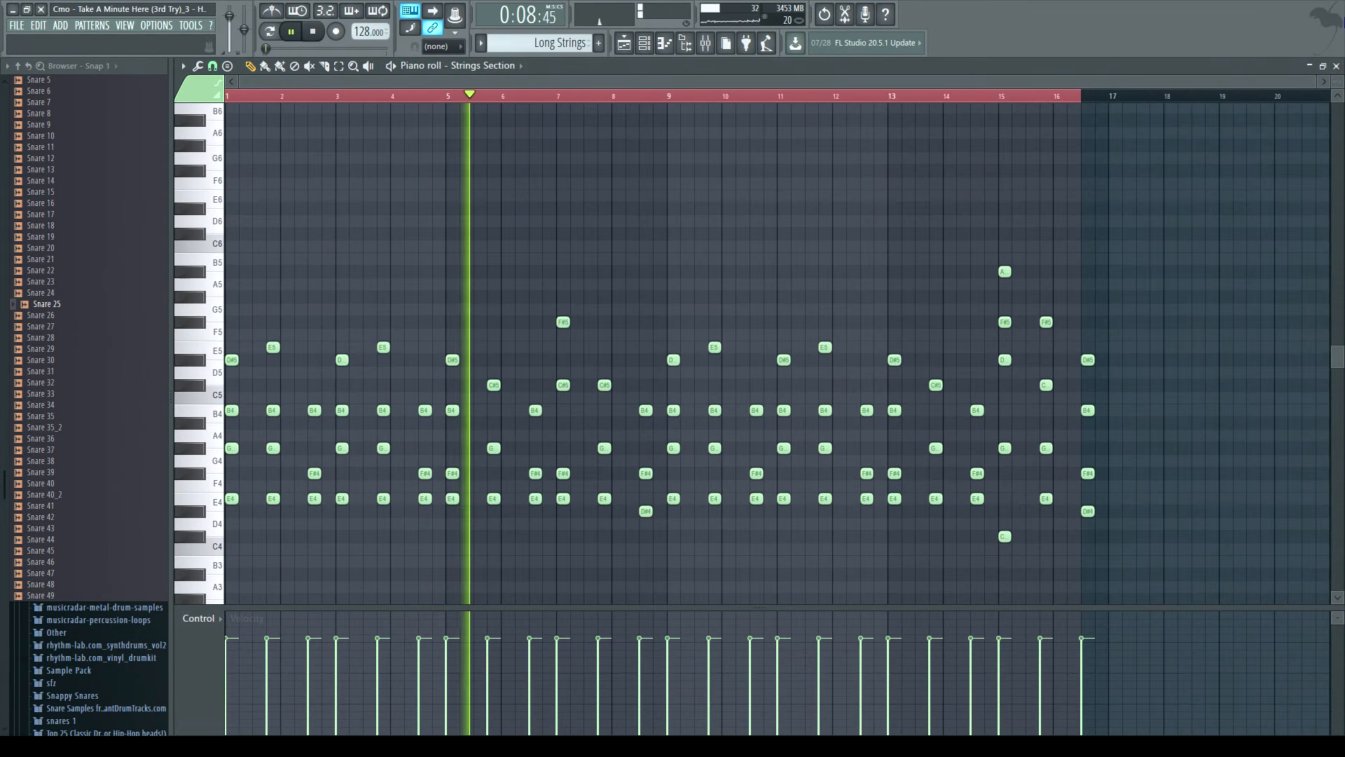
pyautogui.click(1337, 65)
pyautogui.click(312, 31)
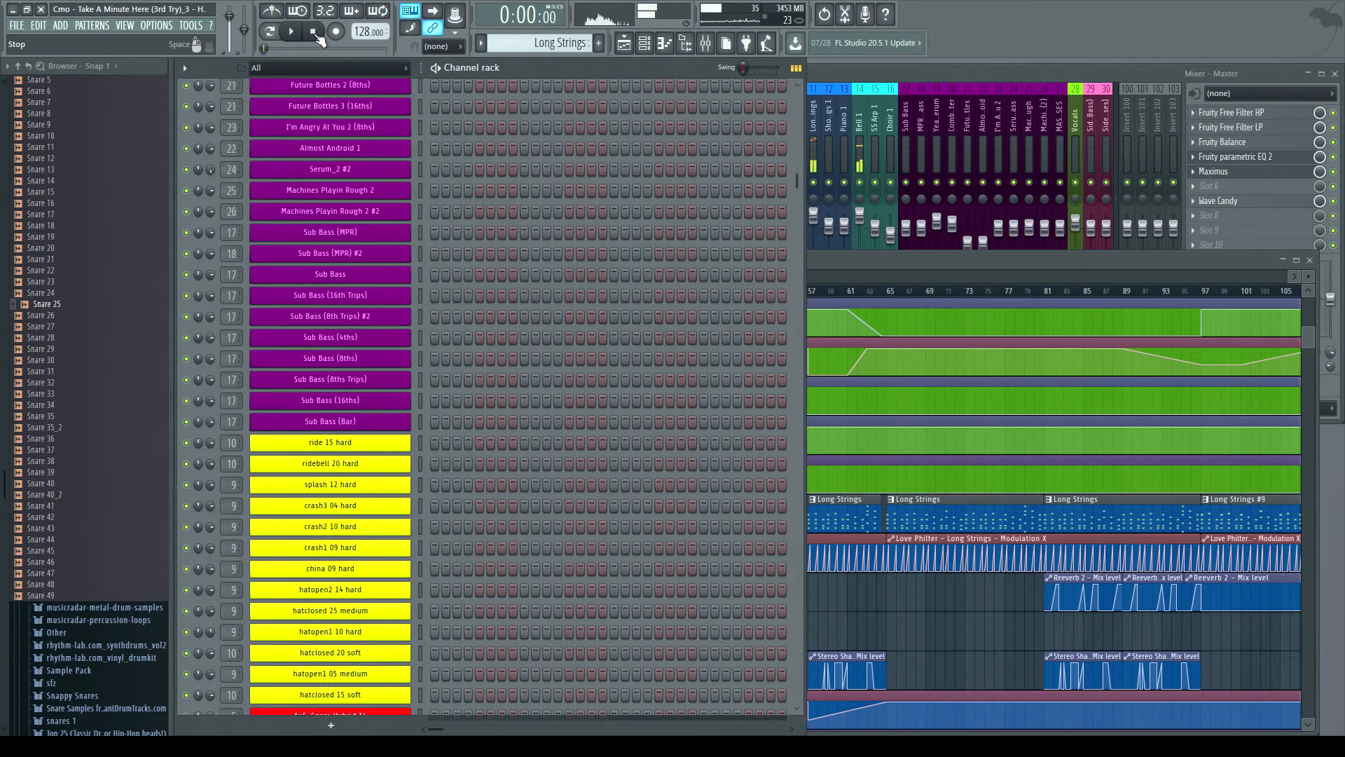
# - Play the arrangement from bar 9 and then from bar 21, and stop playback
pyautogui.click(822, 271)
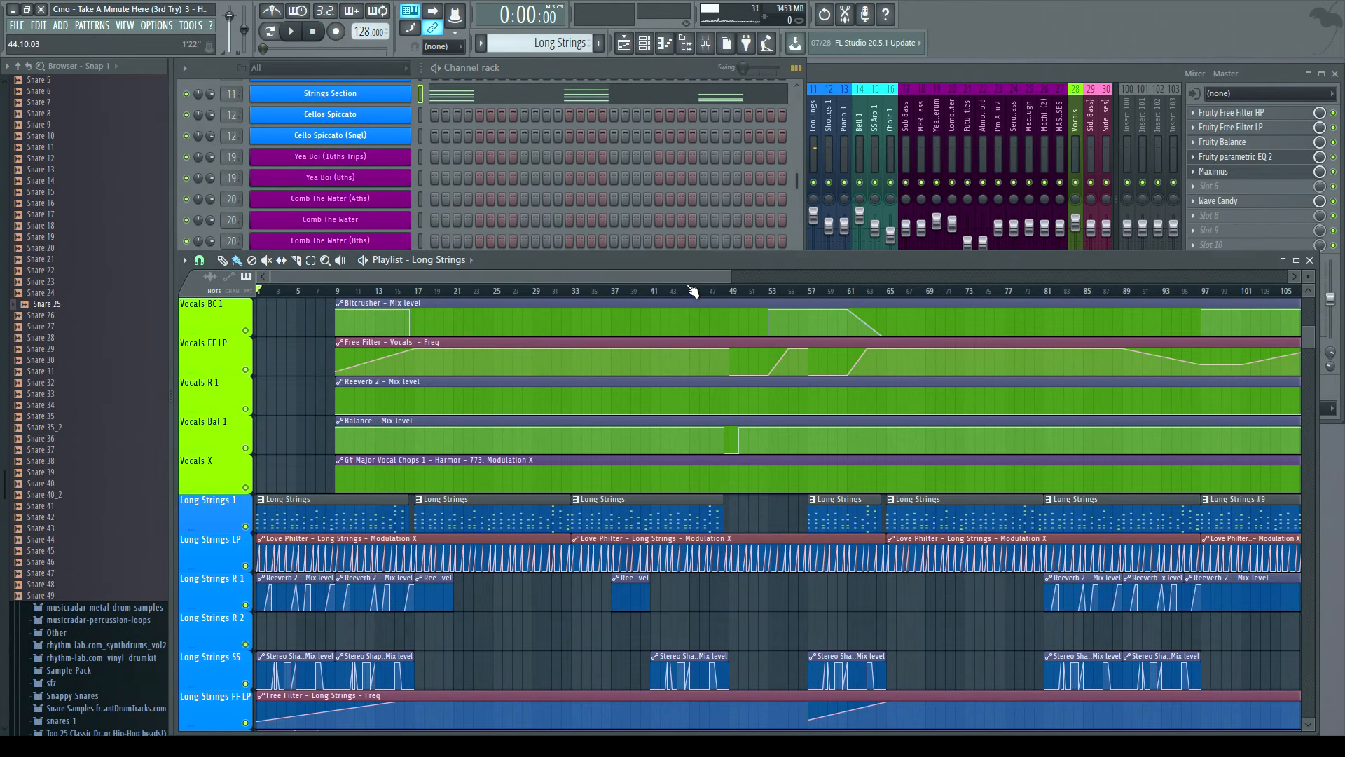
pyautogui.moveTo(683, 276)
pyautogui.mouseDown()
pyautogui.moveTo(801, 276)
pyautogui.moveTo(683, 276)
pyautogui.mouseUp()
pyautogui.scroll(-3, 564, 382)
pyautogui.scroll(3, 564, 380)
pyautogui.moveTo(732, 277); pyautogui.dragTo(792, 278)
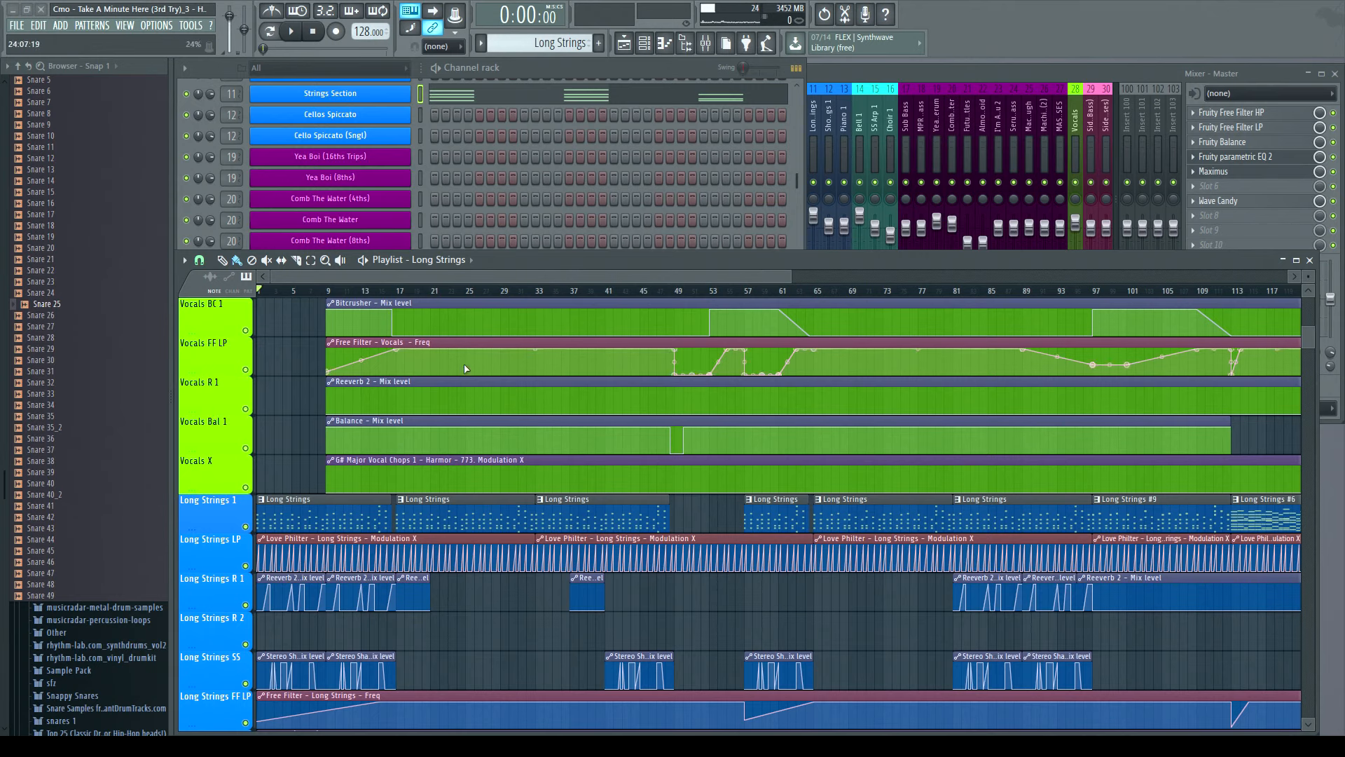
pyautogui.click(291, 32)
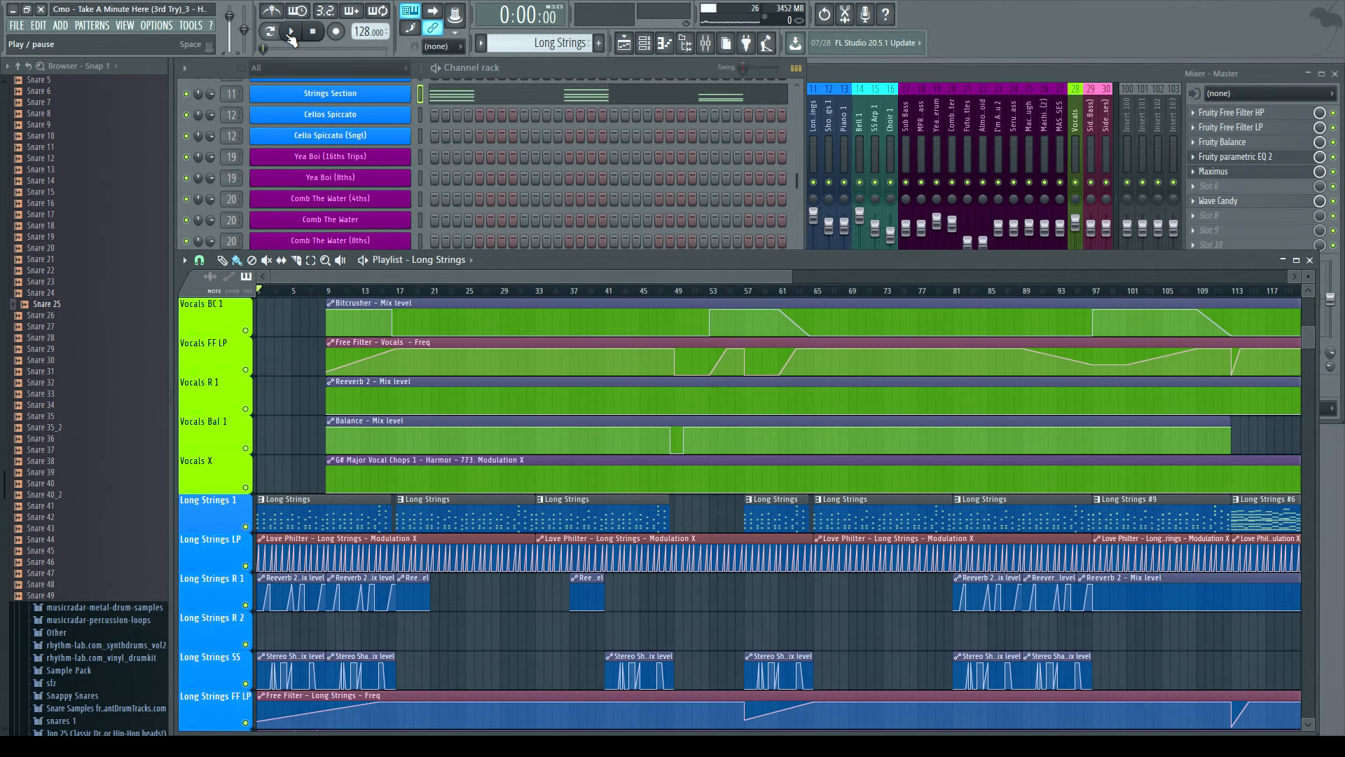
pyautogui.click(329, 290)
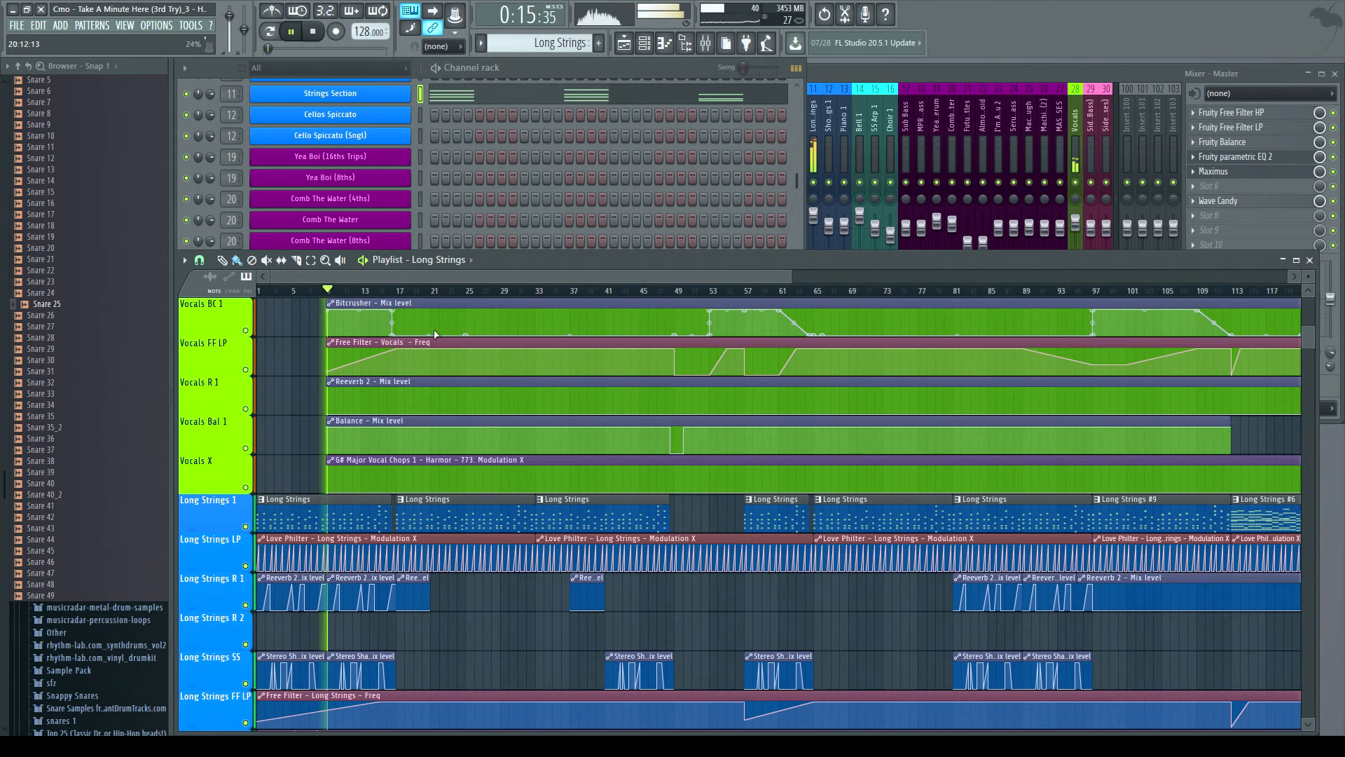
pyautogui.click(432, 290)
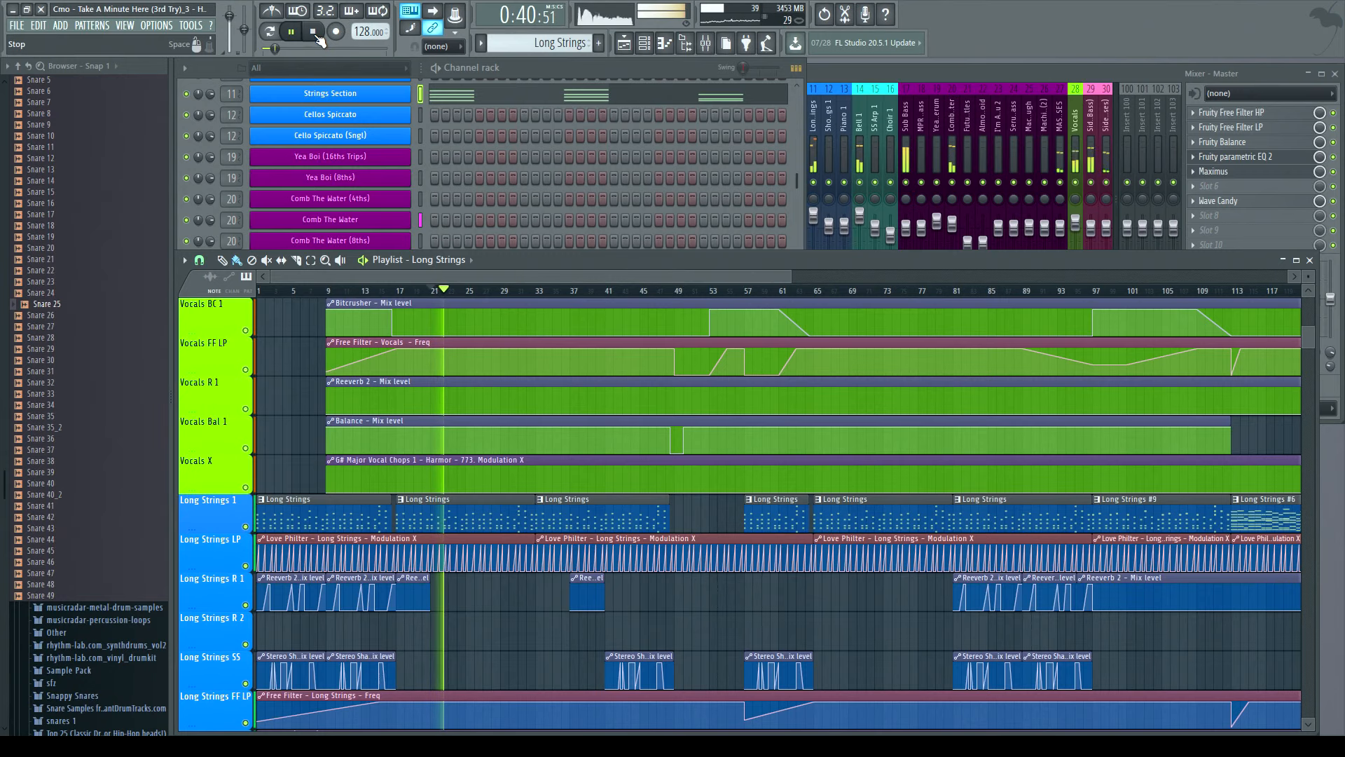
pyautogui.click(318, 39)
pyautogui.click(313, 31)
# - Scroll through the playlist tracks and automation clips to review the whole arrangement
pyautogui.scroll(-10, 745, 475)
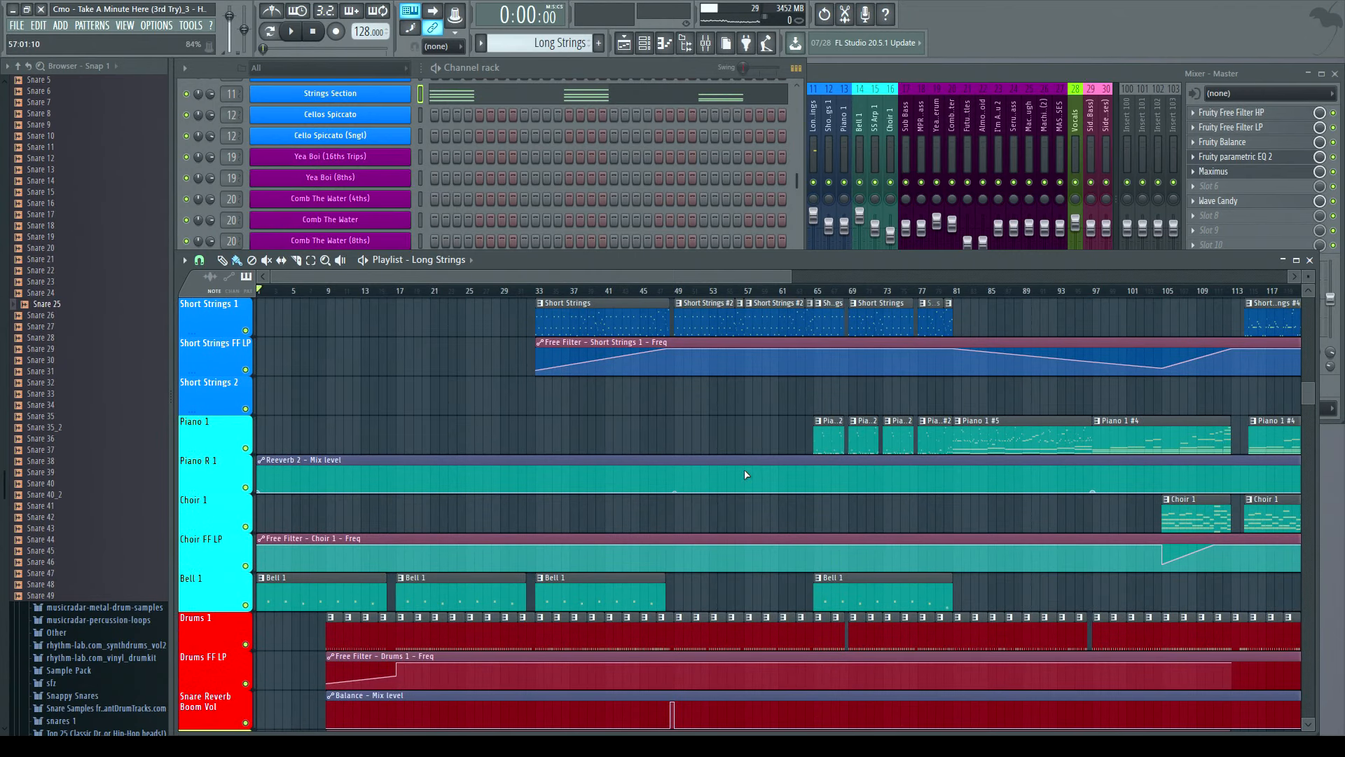
pyautogui.scroll(-7, 662, 571)
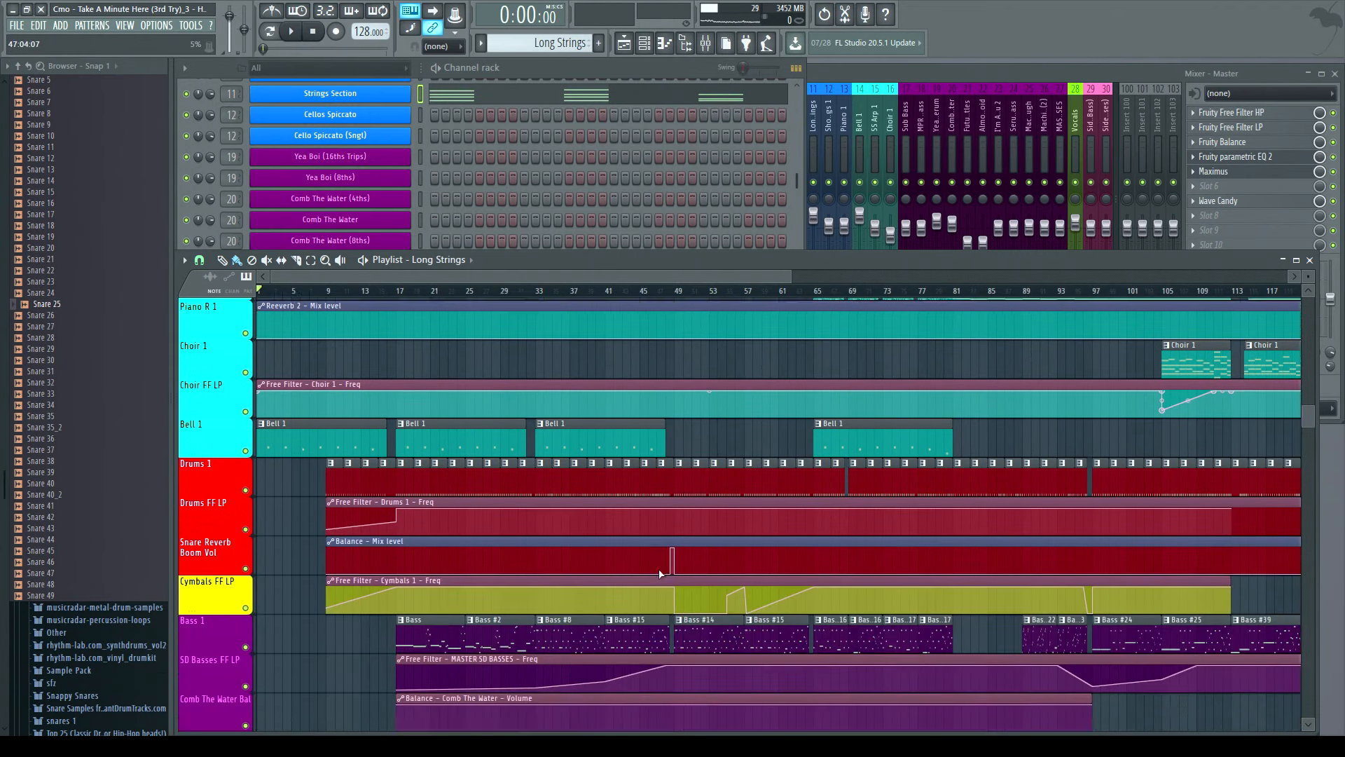
pyautogui.scroll(8, 620, 562)
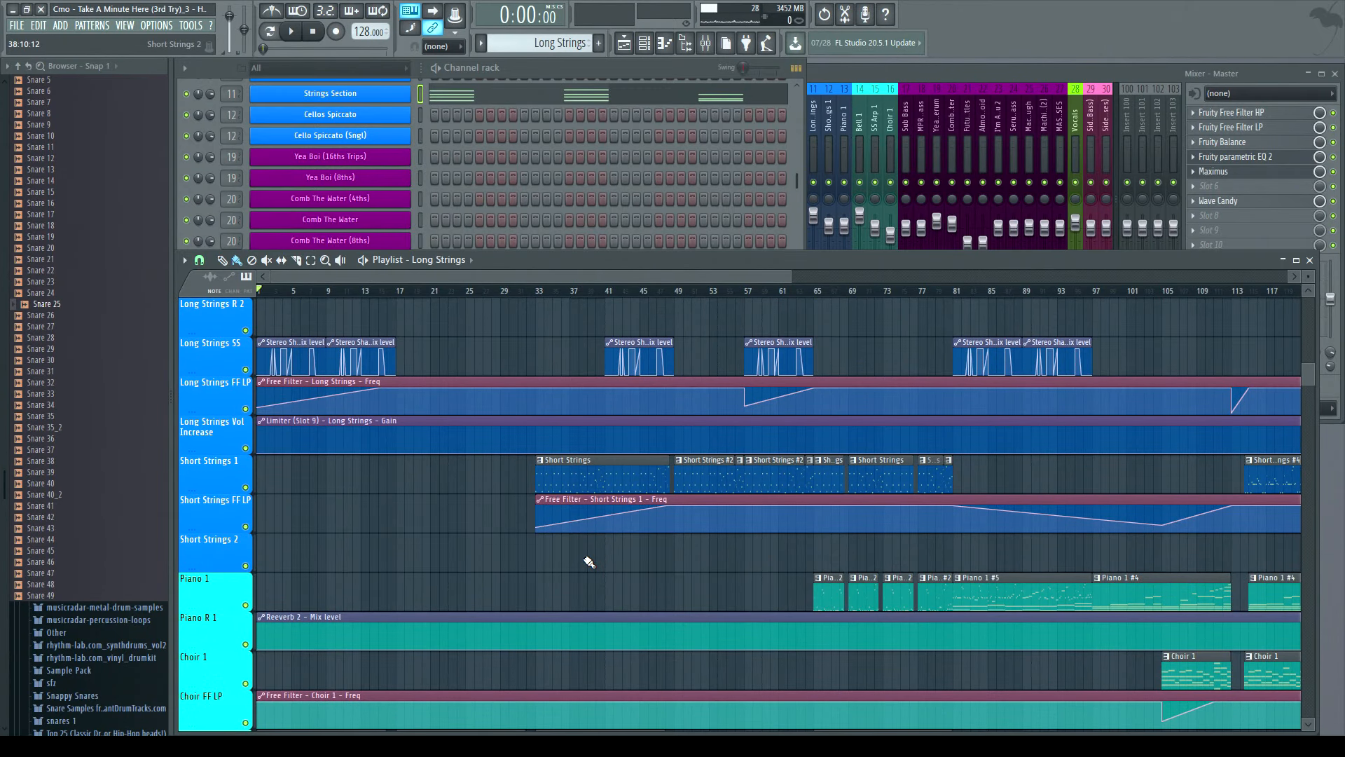
pyautogui.moveTo(625, 371)
pyautogui.moveTo(792, 276); pyautogui.dragTo(674, 311)
pyautogui.scroll(-2, 638, 363)
pyautogui.scroll(-6, 617, 421)
pyautogui.scroll(10, 577, 536)
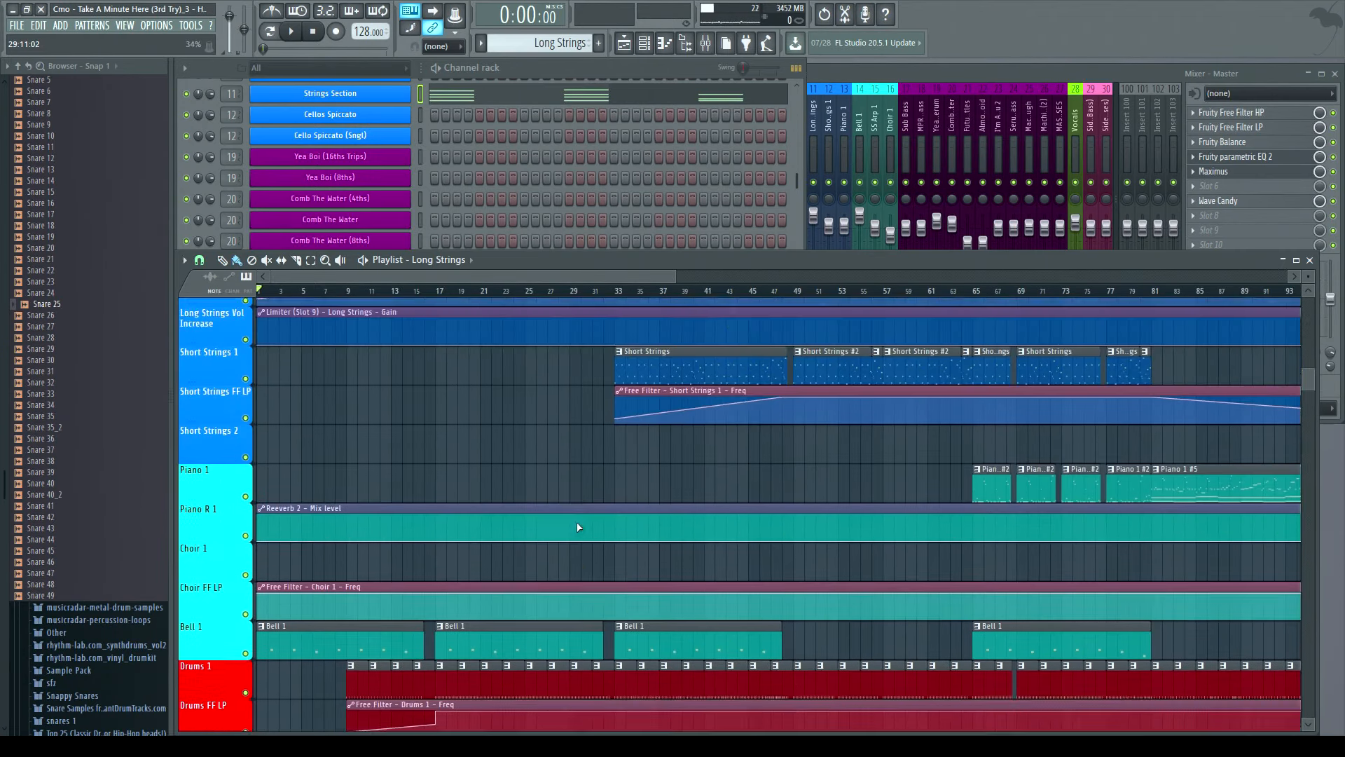
pyautogui.scroll(4, 582, 524)
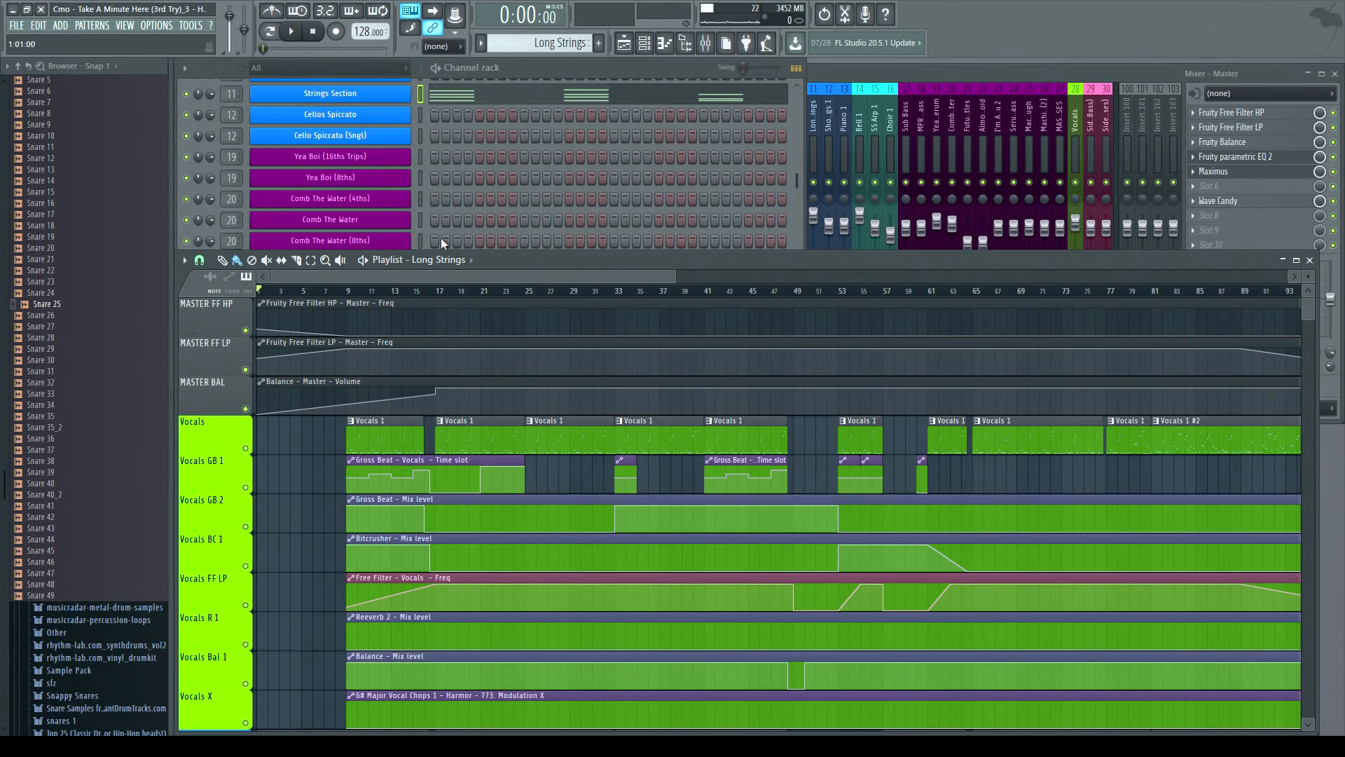
pyautogui.scroll(-10, 539, 434)
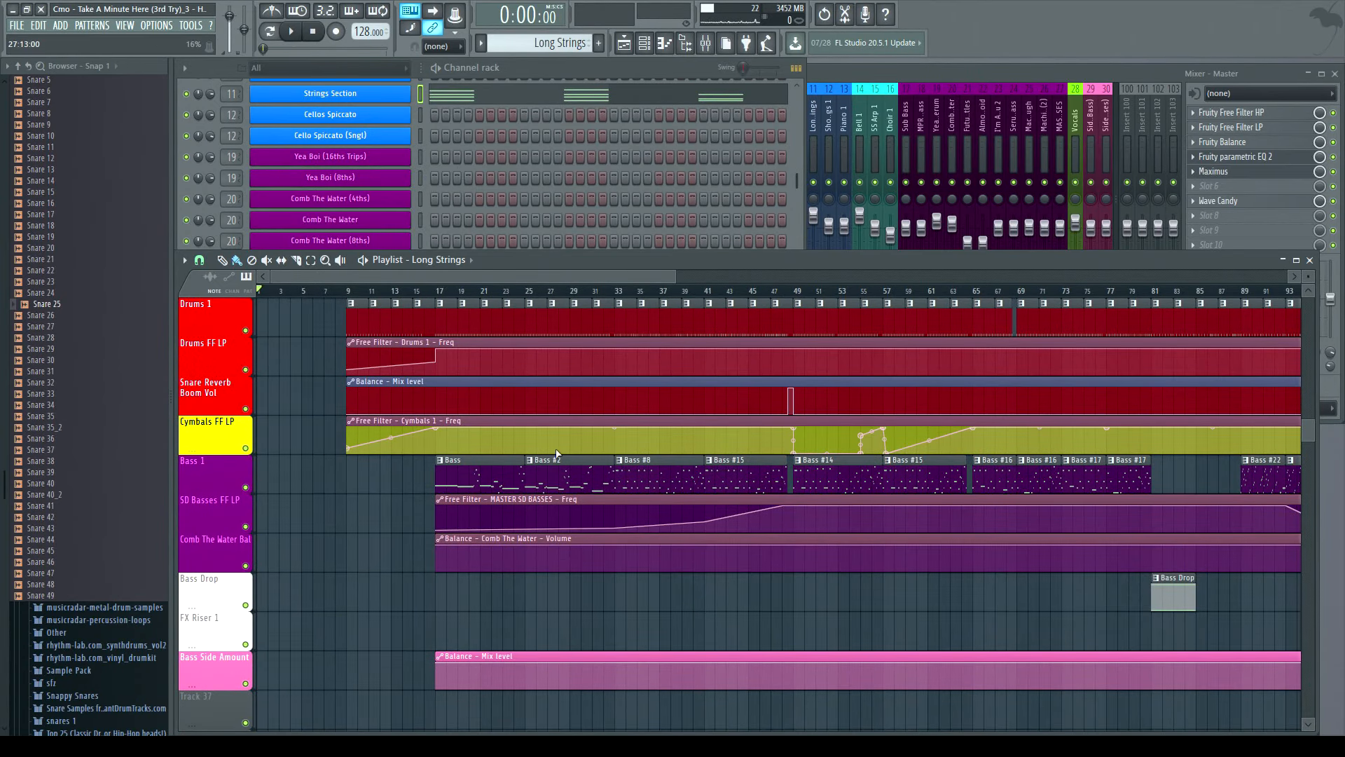
pyautogui.scroll(3, 558, 453)
pyautogui.scroll(6, 557, 454)
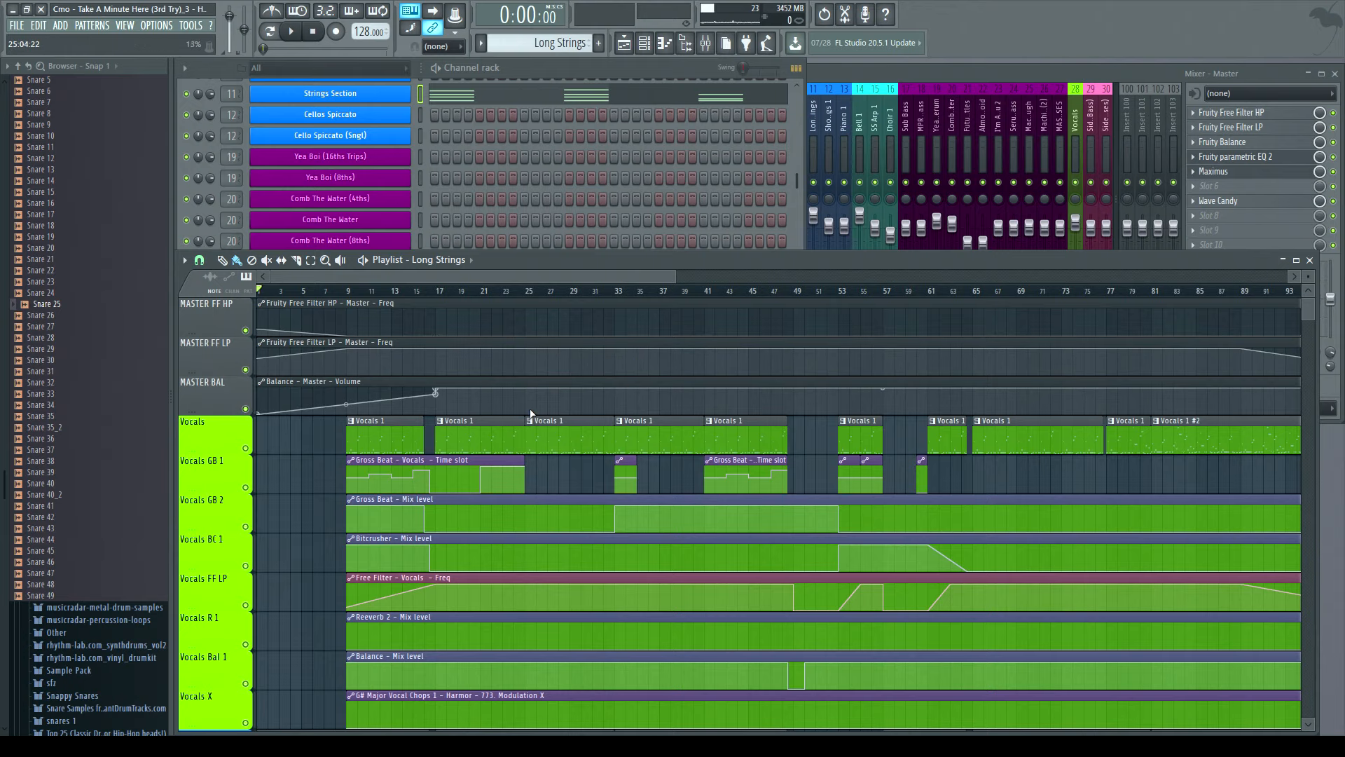
pyautogui.scroll(-4, 539, 397)
pyautogui.scroll(-4, 556, 385)
pyautogui.scroll(8, 556, 387)
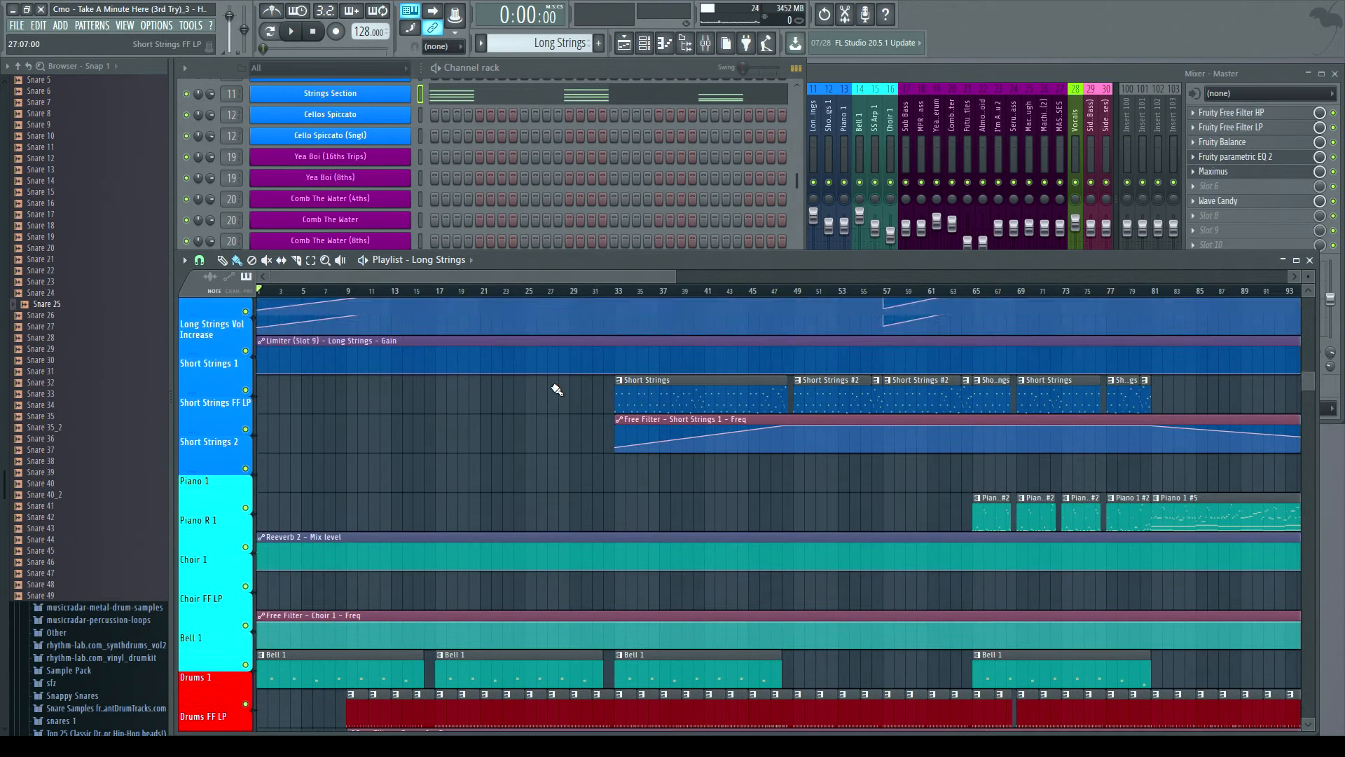
pyautogui.scroll(-6, 556, 386)
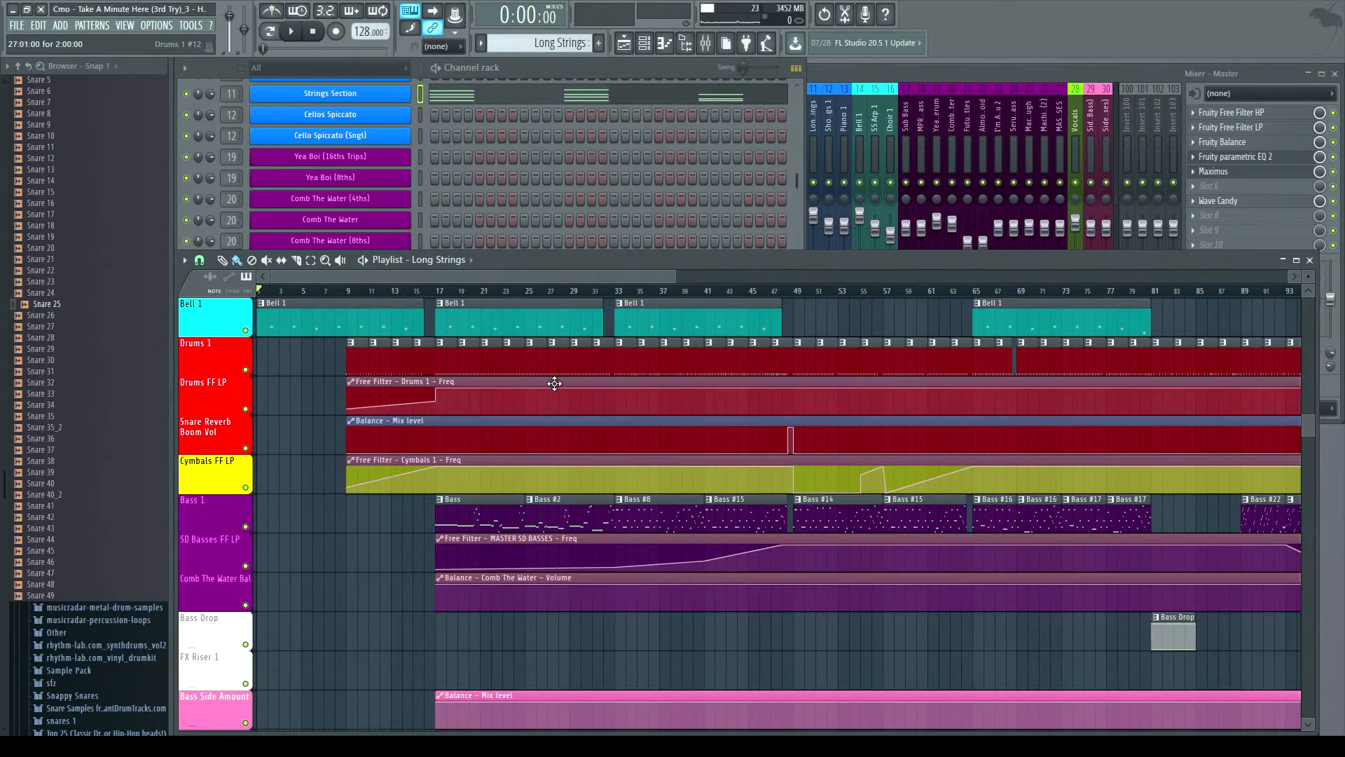
pyautogui.moveTo(676, 277); pyautogui.dragTo(491, 270)
pyautogui.scroll(7, 573, 396)
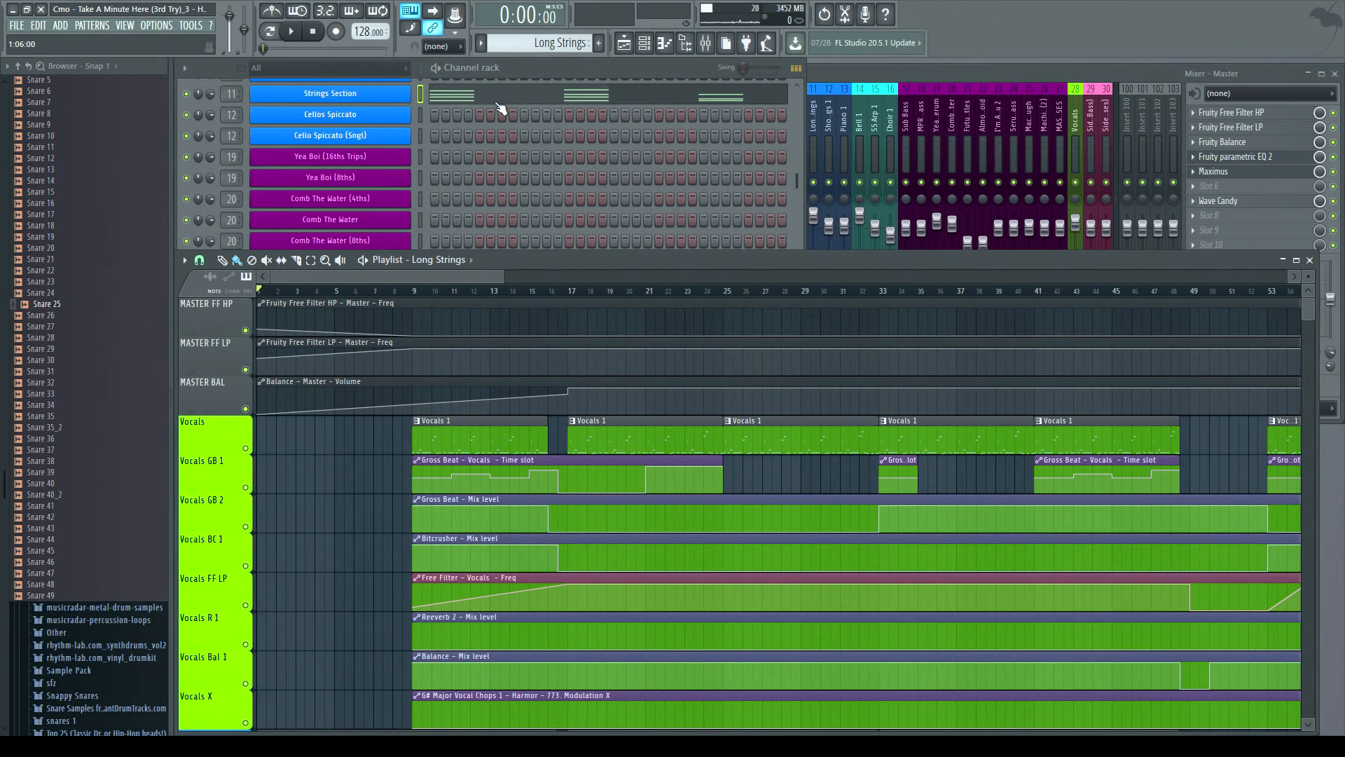
pyautogui.click(534, 69)
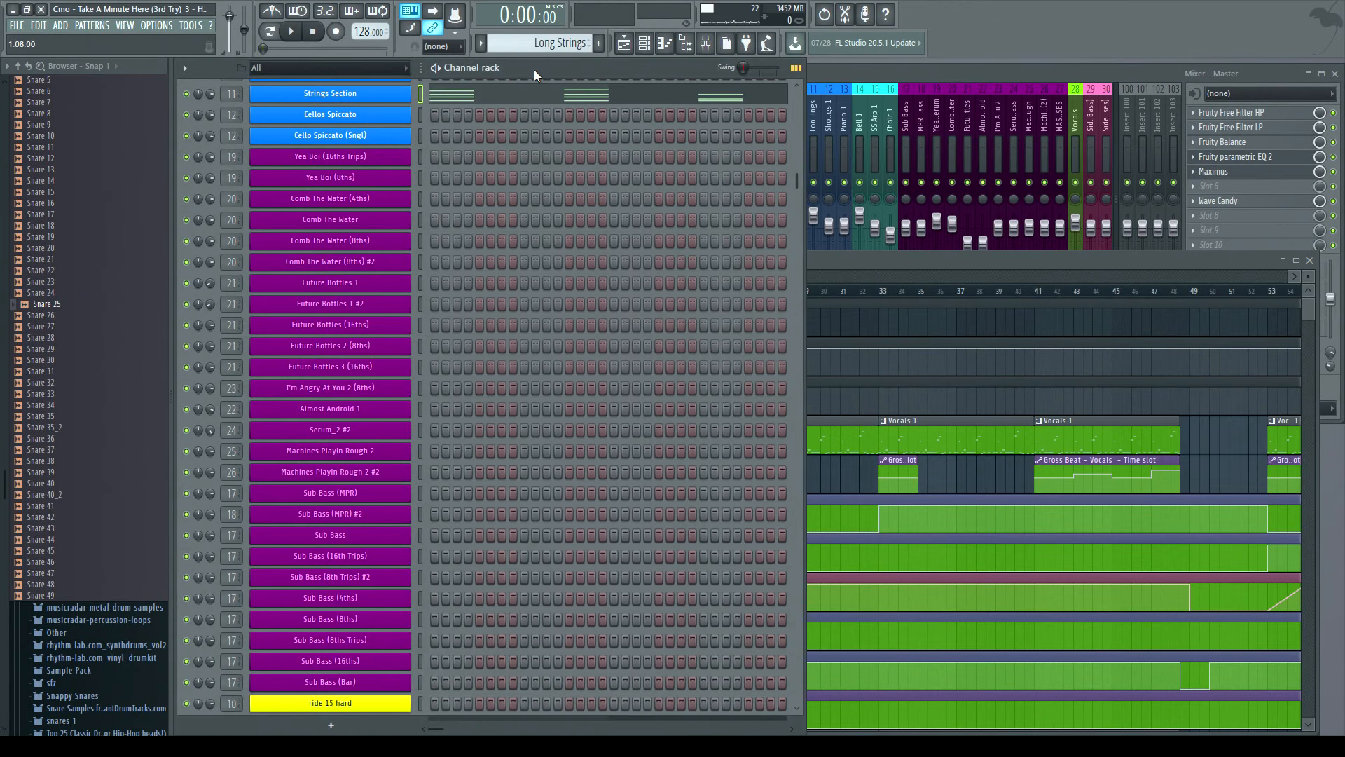
pyautogui.click(847, 262)
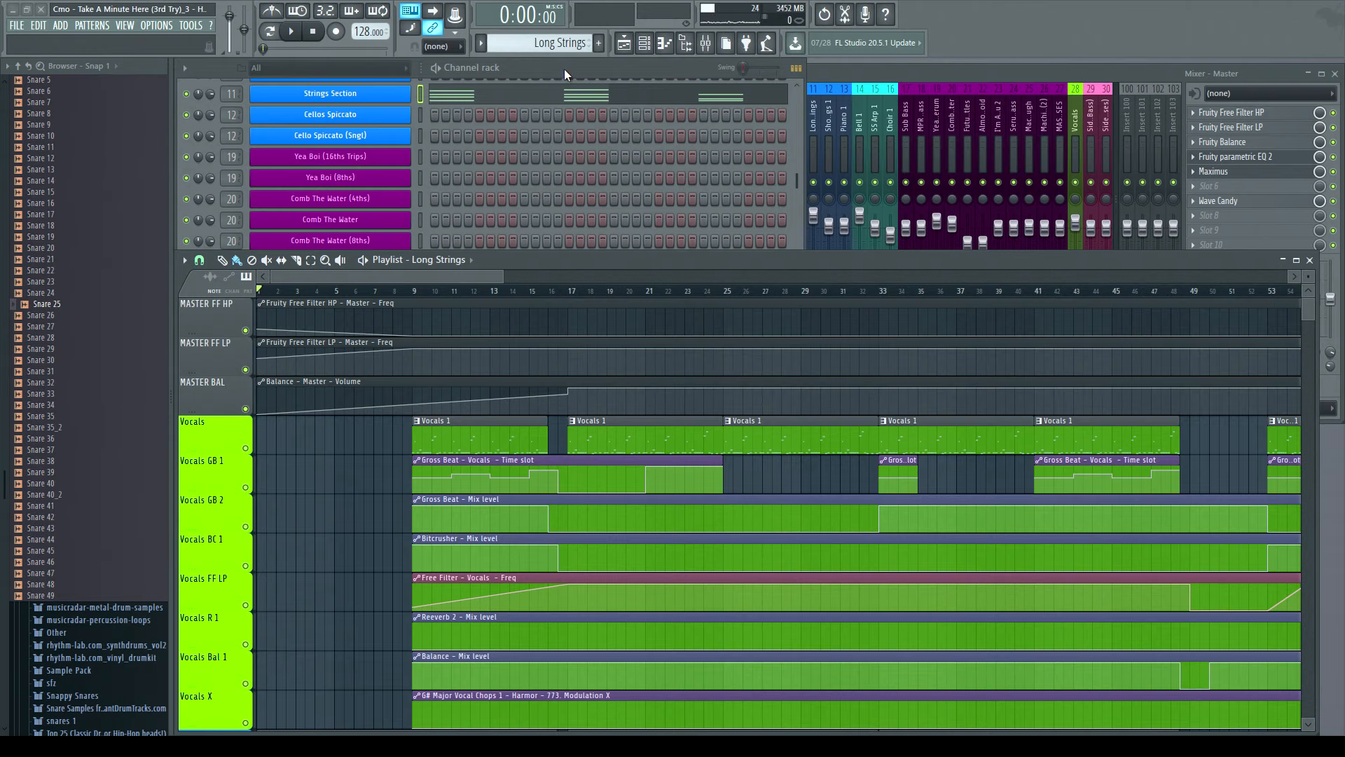
pyautogui.scroll(-6, 575, 360)
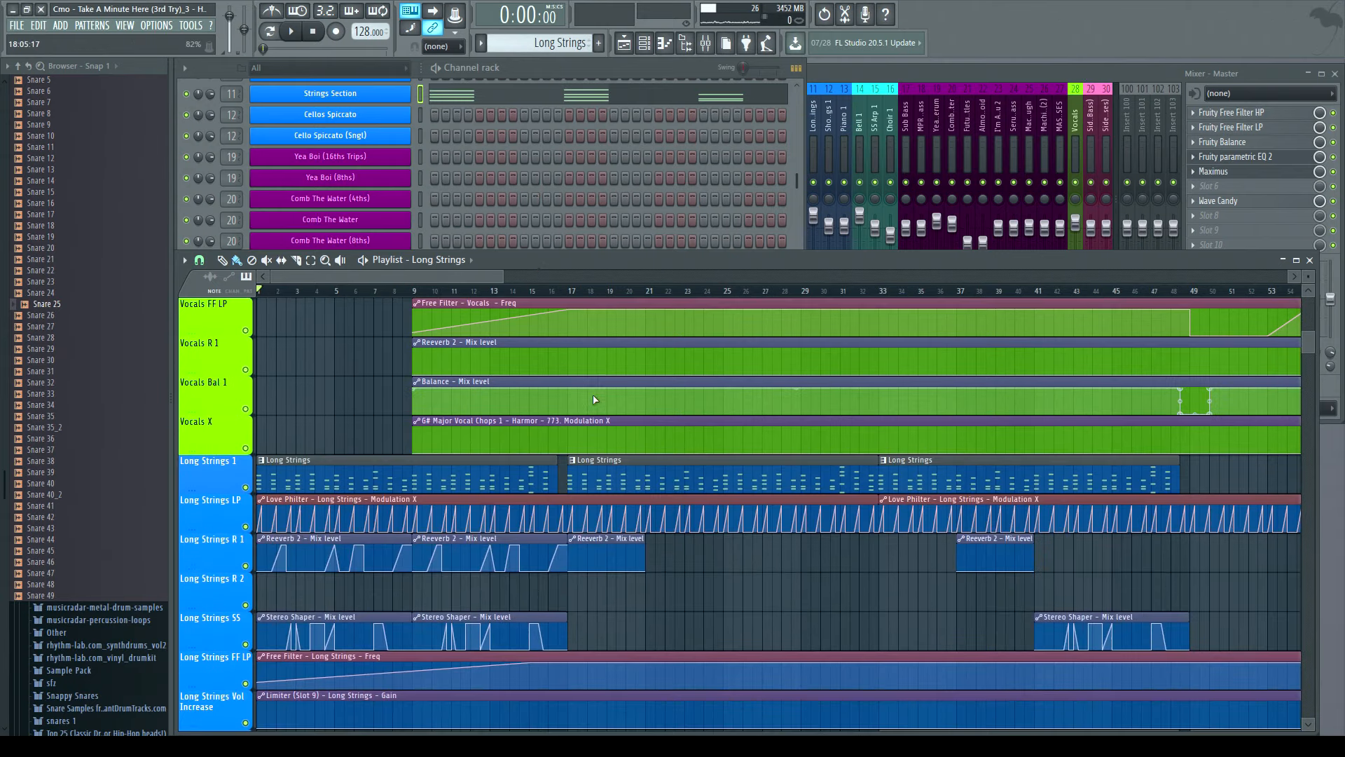
pyautogui.scroll(6, 576, 359)
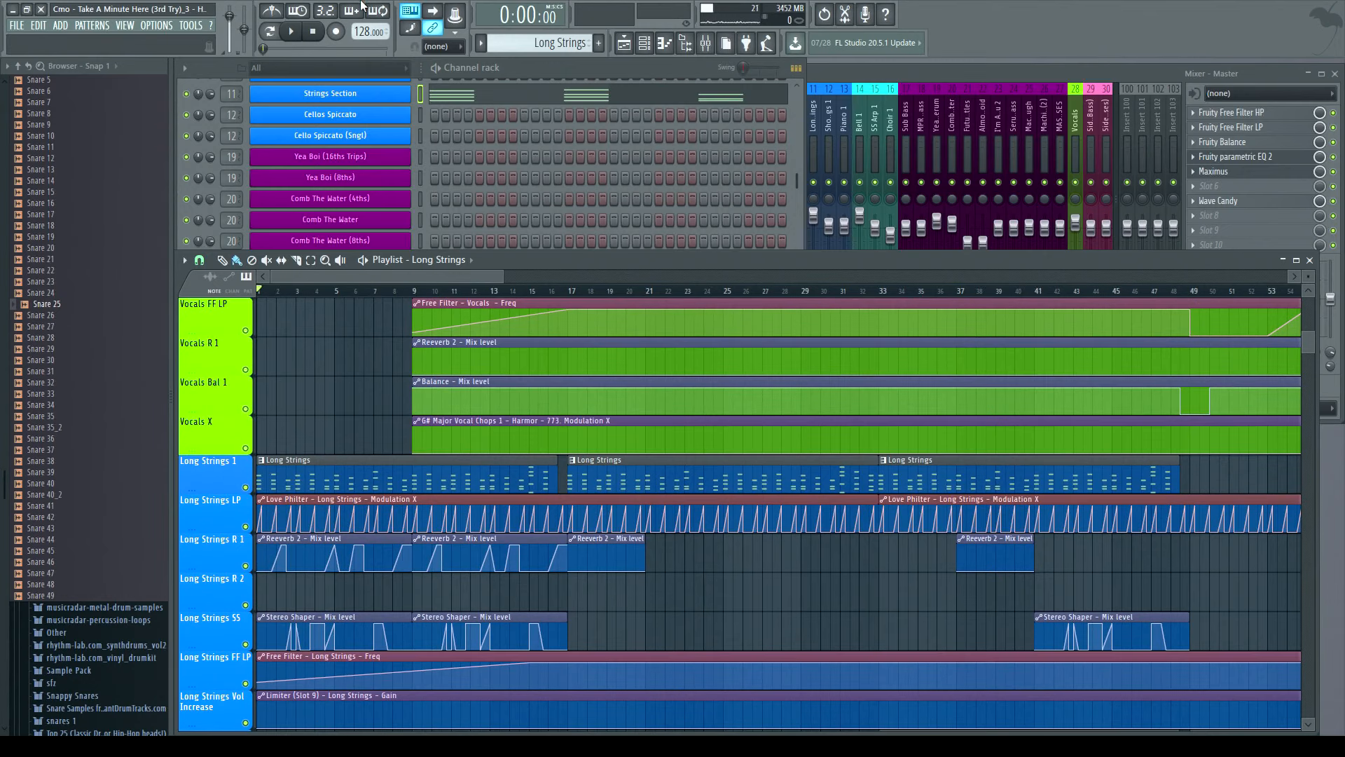
# - Open the mixer and briefly play the song
pyautogui.click(825, 70)
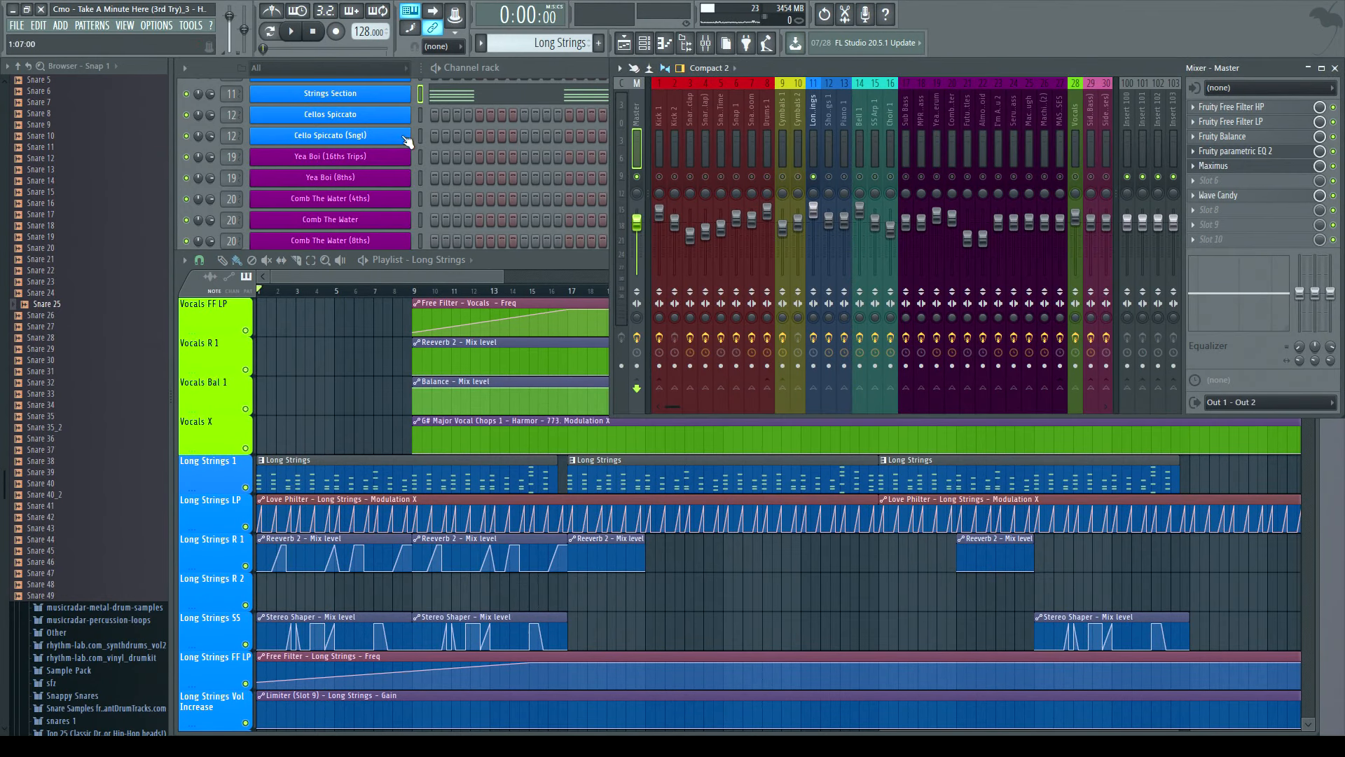
pyautogui.click(293, 34)
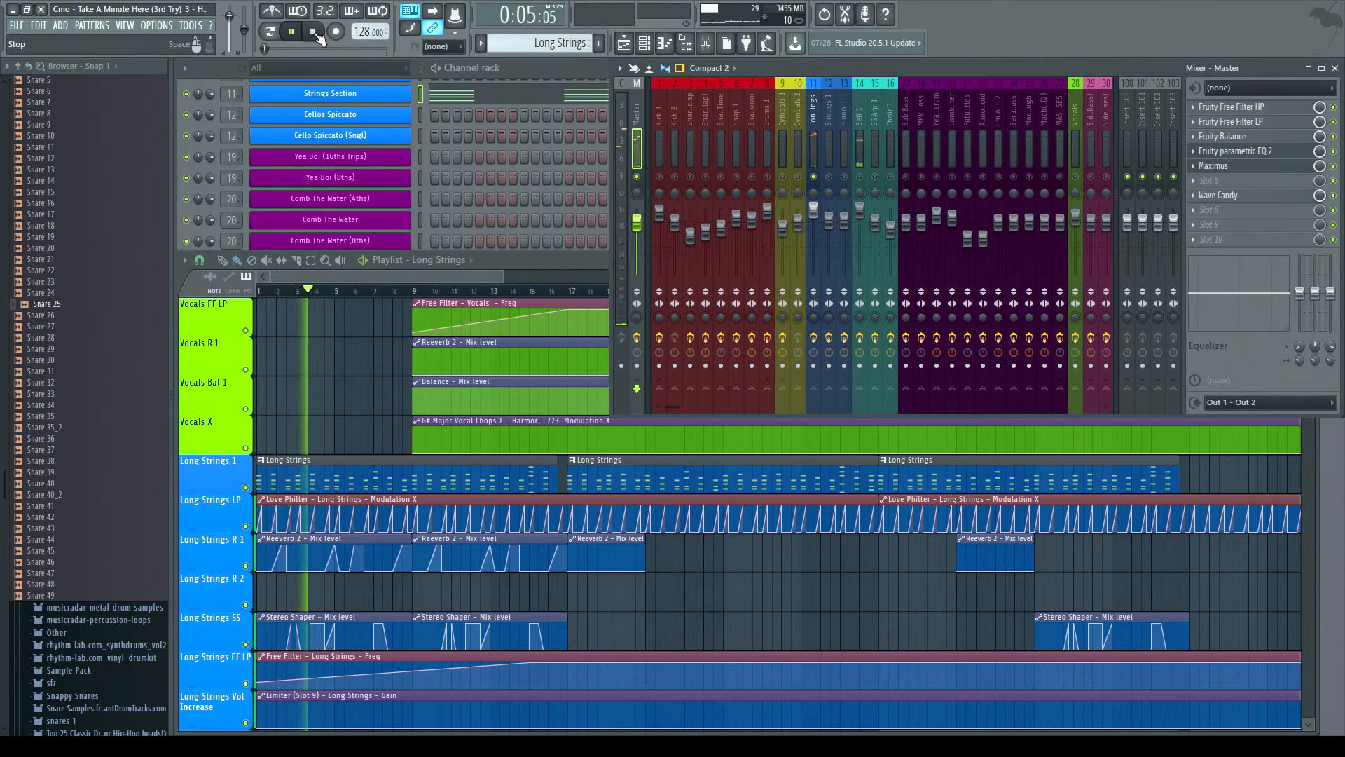
pyautogui.click(315, 33)
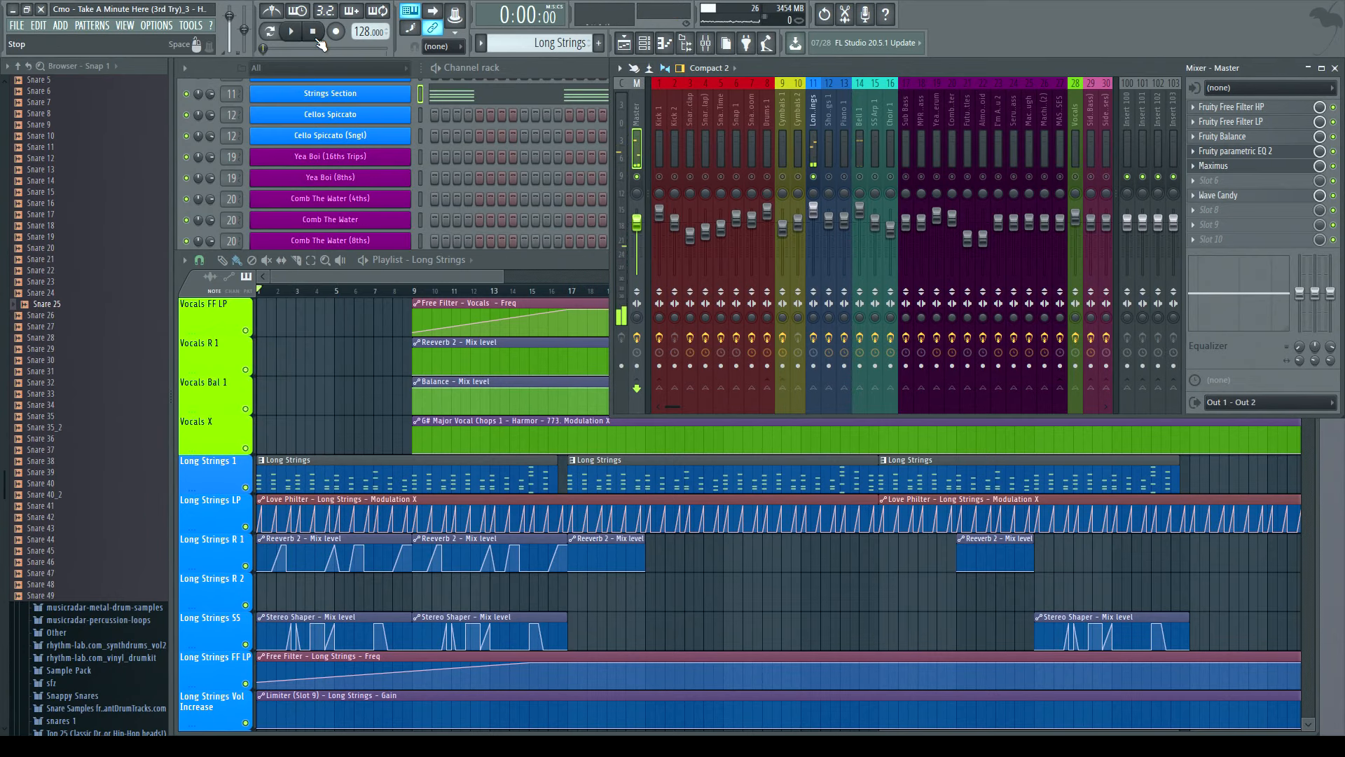
# - Open the Long Strings pattern in the piano roll to inspect its notes, then close it
pyautogui.doubleClick(348, 486)
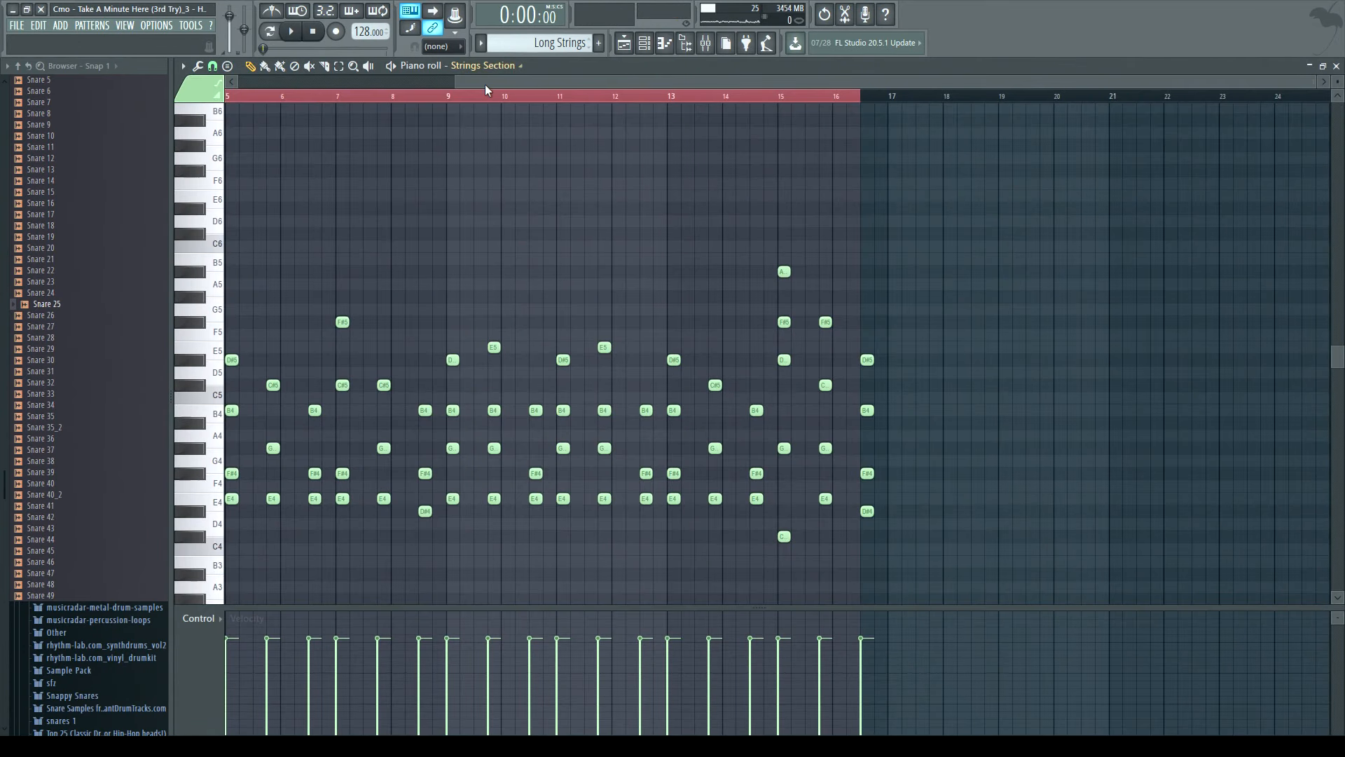
pyautogui.scroll(2, 485, 84)
pyautogui.scroll(-6, 548, 253)
pyautogui.scroll(4, 565, 264)
pyautogui.moveTo(1313, 77); pyautogui.dragTo(1093, 130)
pyautogui.click(1337, 66)
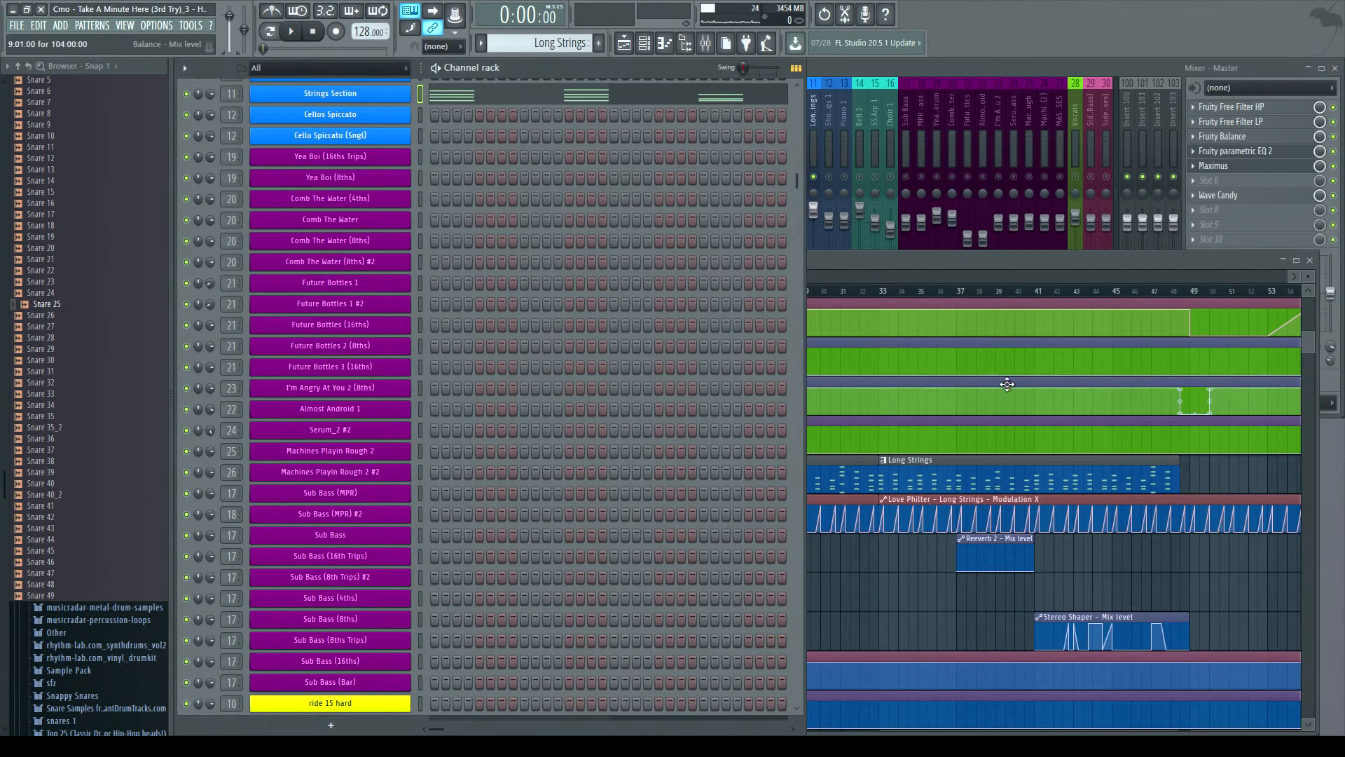
pyautogui.click(818, 263)
# - Open the Fruity Stereo Shaper on the Long Strings mixer track, move its window beside the mixer, and play the song
pyautogui.scroll(-5, 423, 442)
pyautogui.scroll(3, 422, 436)
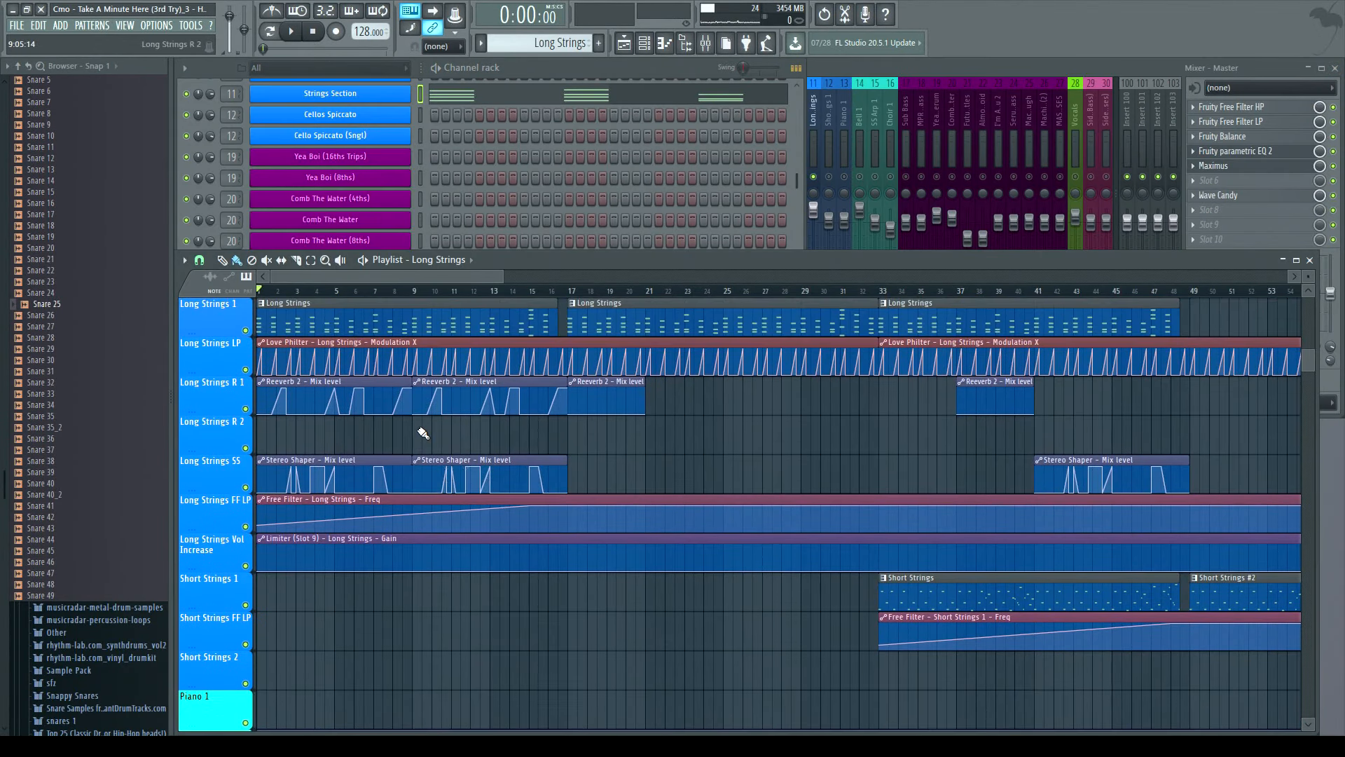
pyautogui.click(1056, 71)
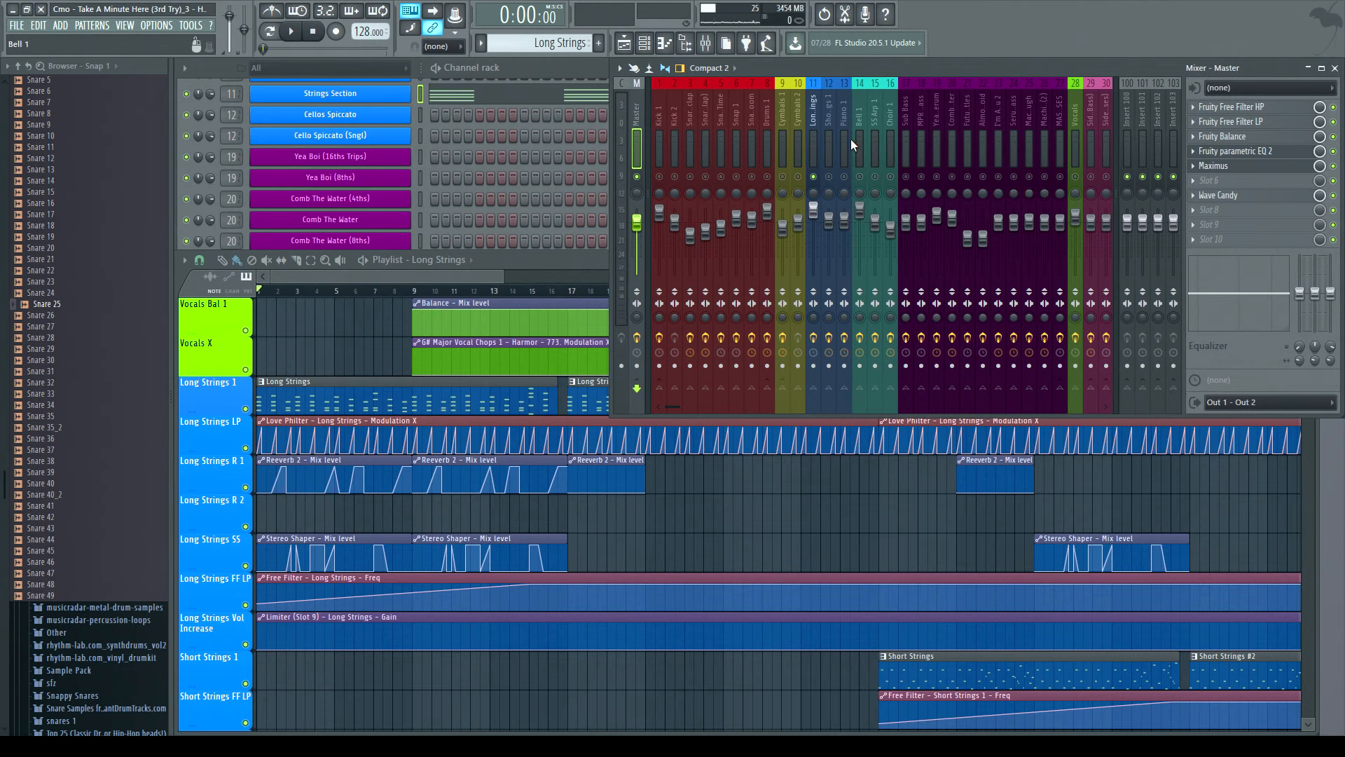
pyautogui.click(812, 140)
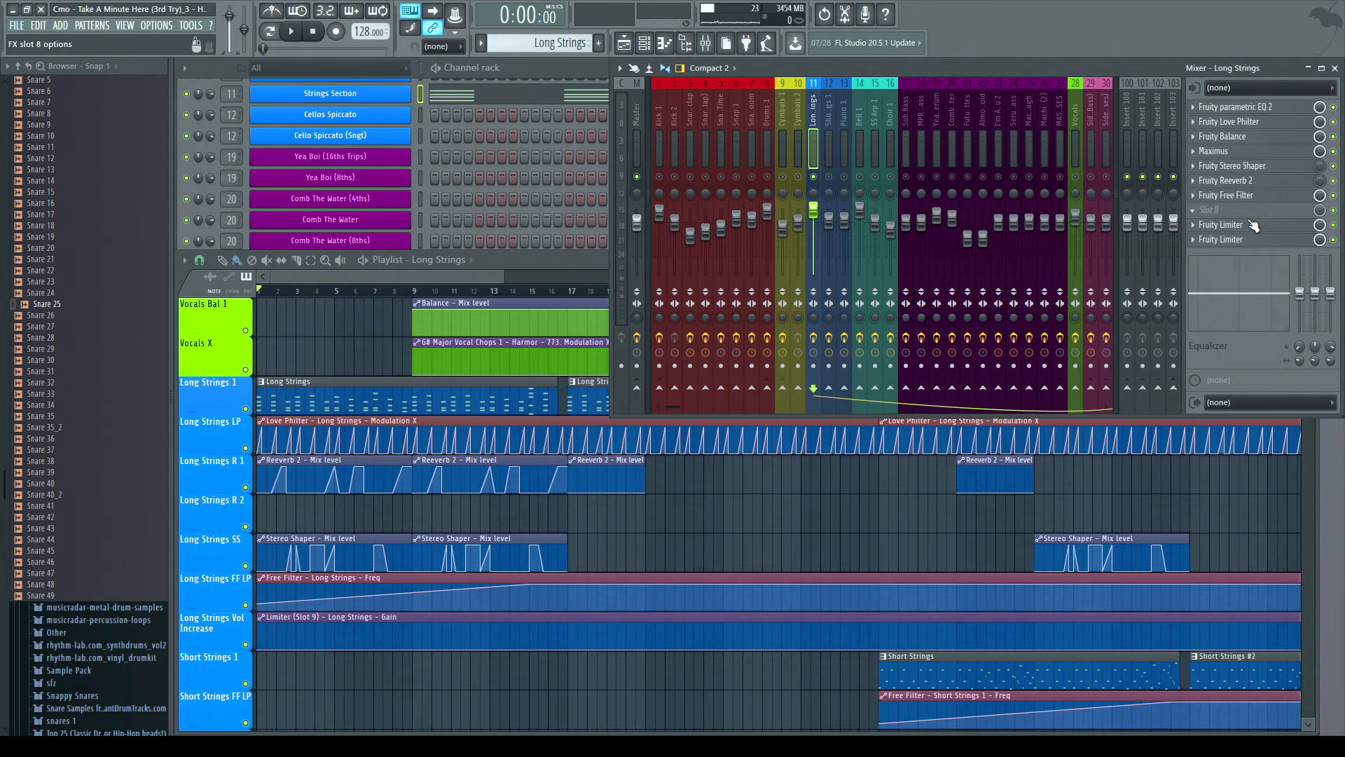
pyautogui.click(1246, 173)
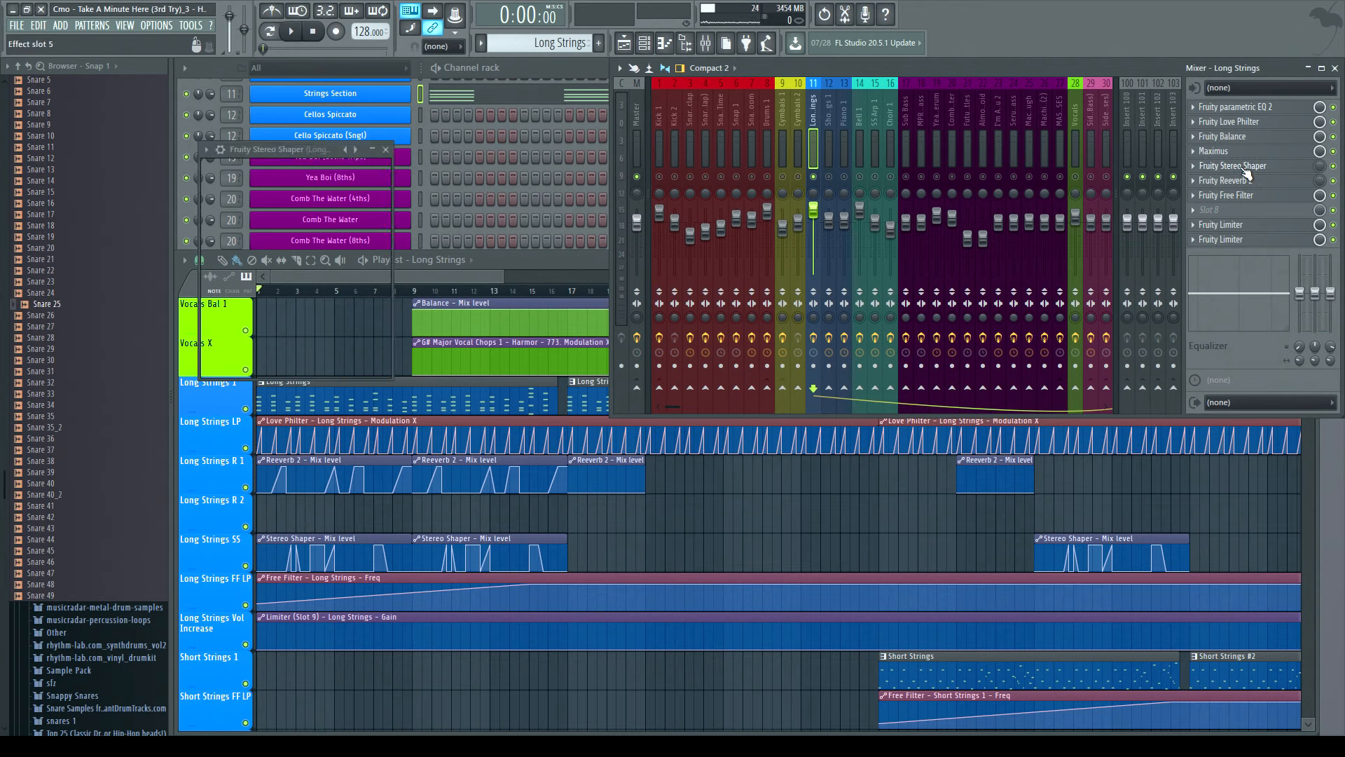
pyautogui.moveTo(252, 149); pyautogui.dragTo(708, 190)
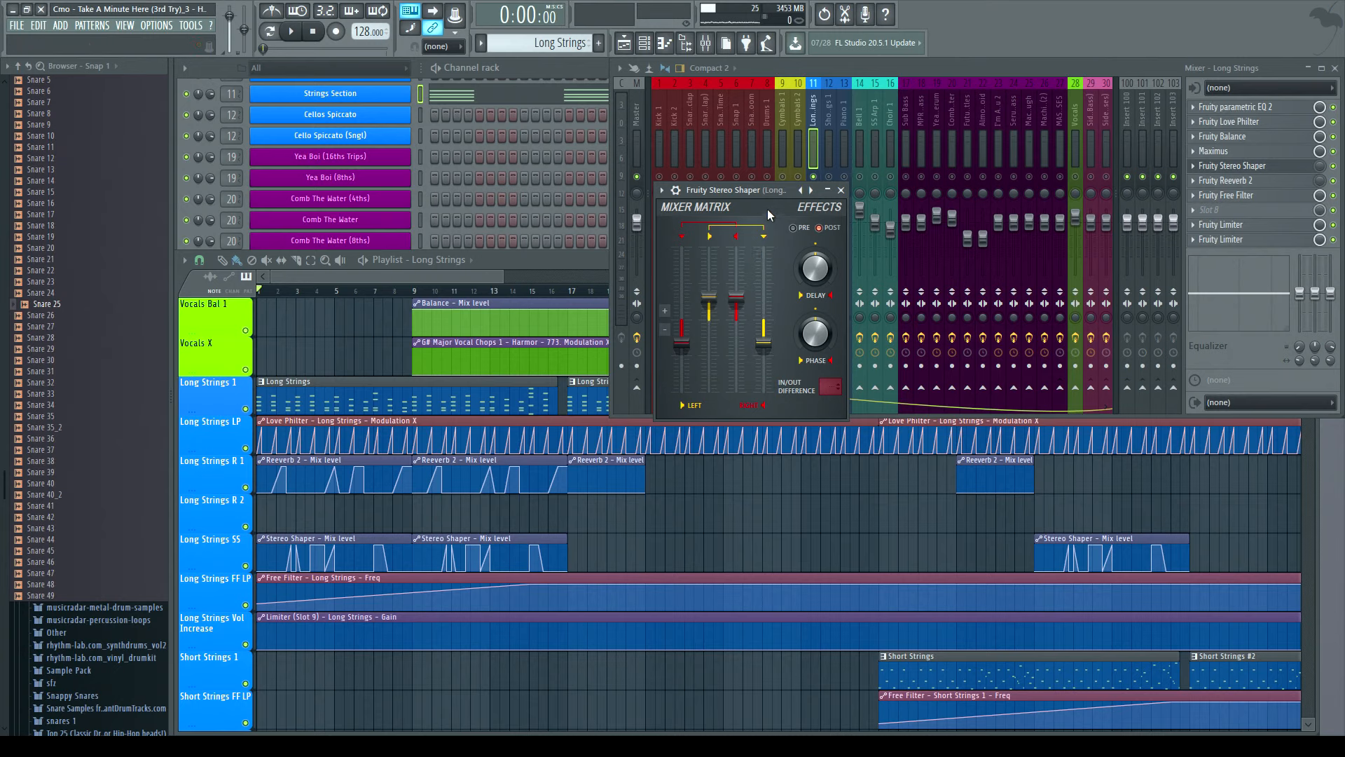
pyautogui.click(291, 31)
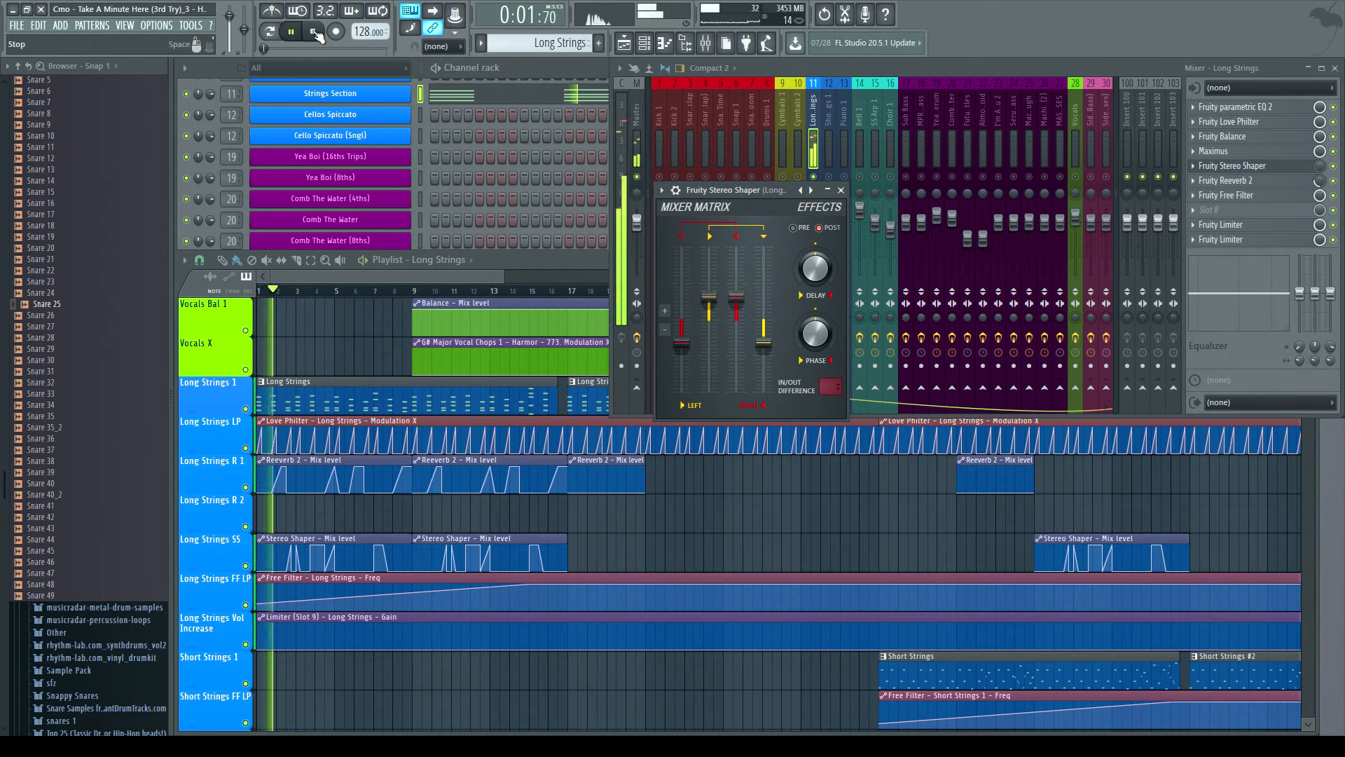
# - Stop the song and close the Fruity Stereo Shaper window
pyautogui.click(316, 32)
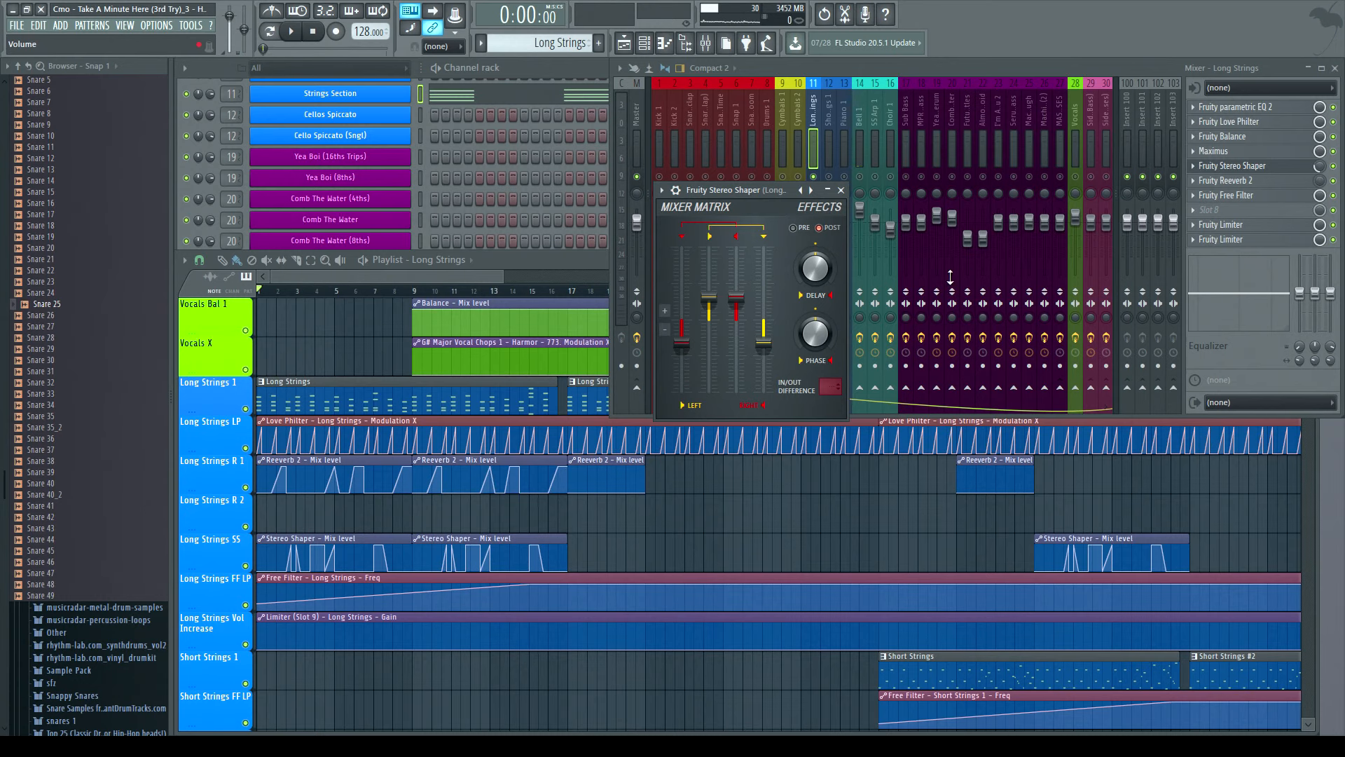
pyautogui.click(848, 190)
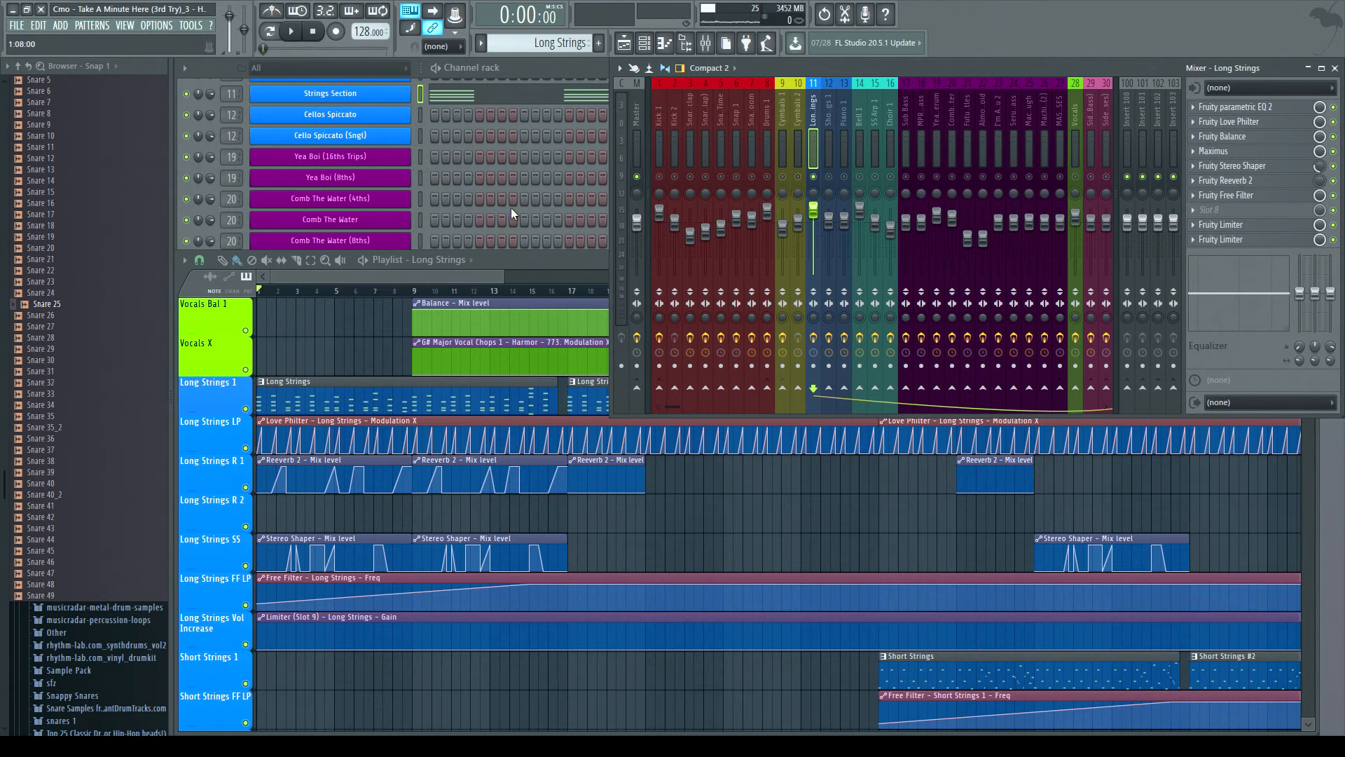
# - Select the Bell 1 mixer track, play the song, and scroll the playlist to the Bell 1 track
pyautogui.click(867, 122)
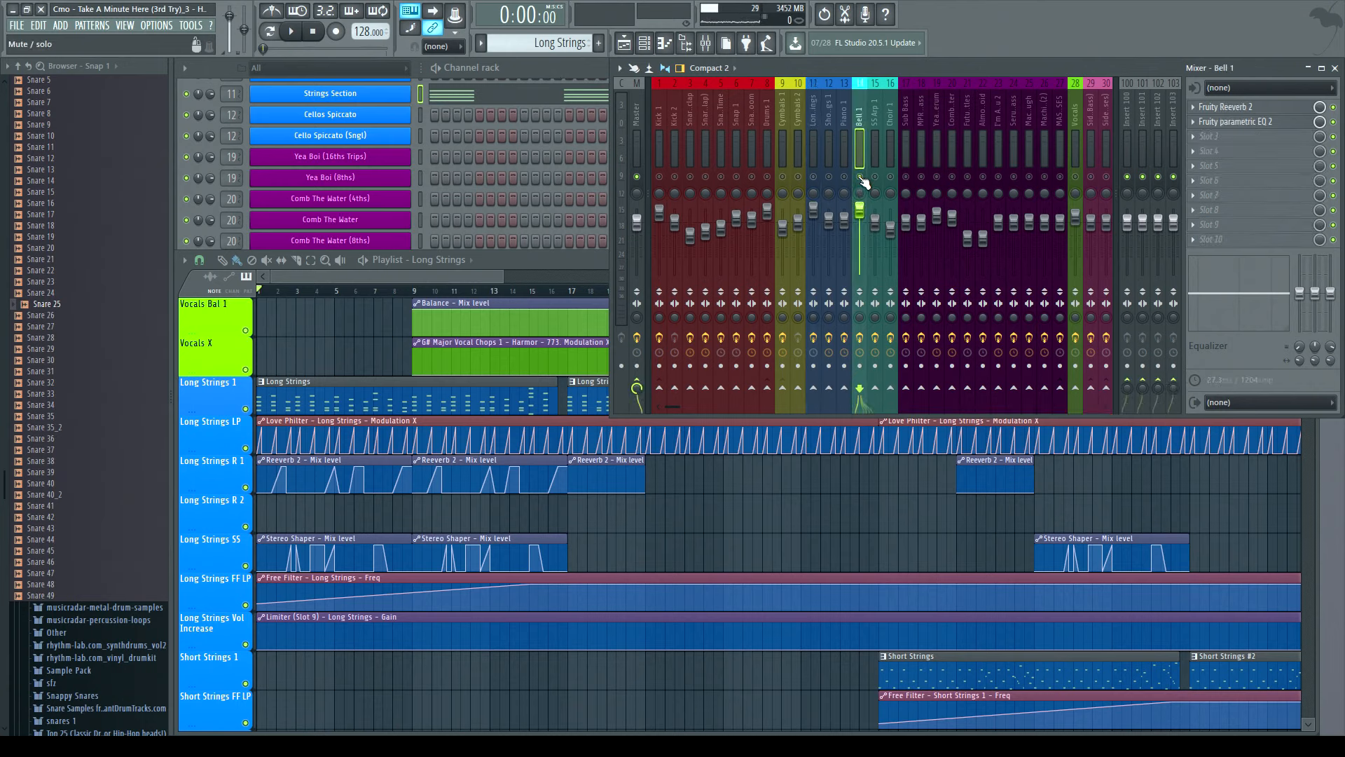
pyautogui.click(290, 31)
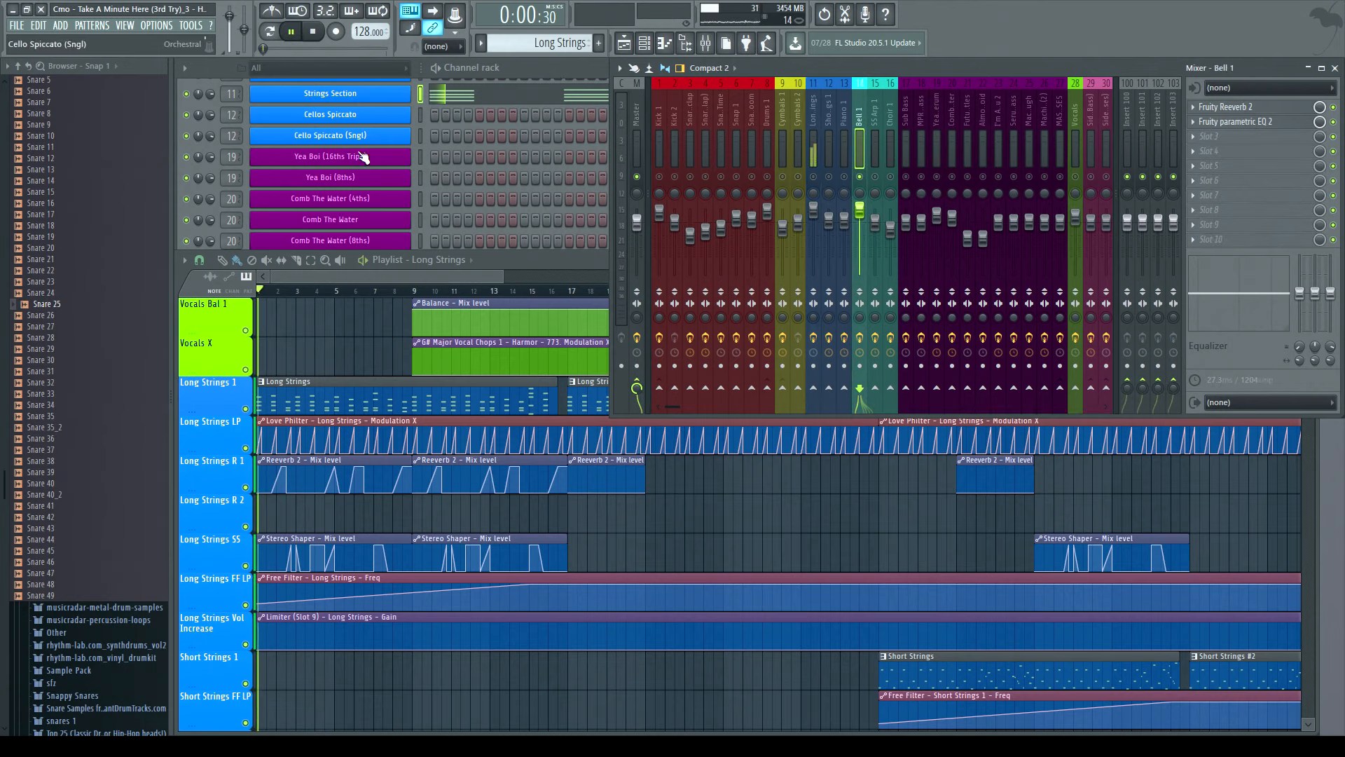
pyautogui.click(480, 269)
pyautogui.scroll(4, 561, 392)
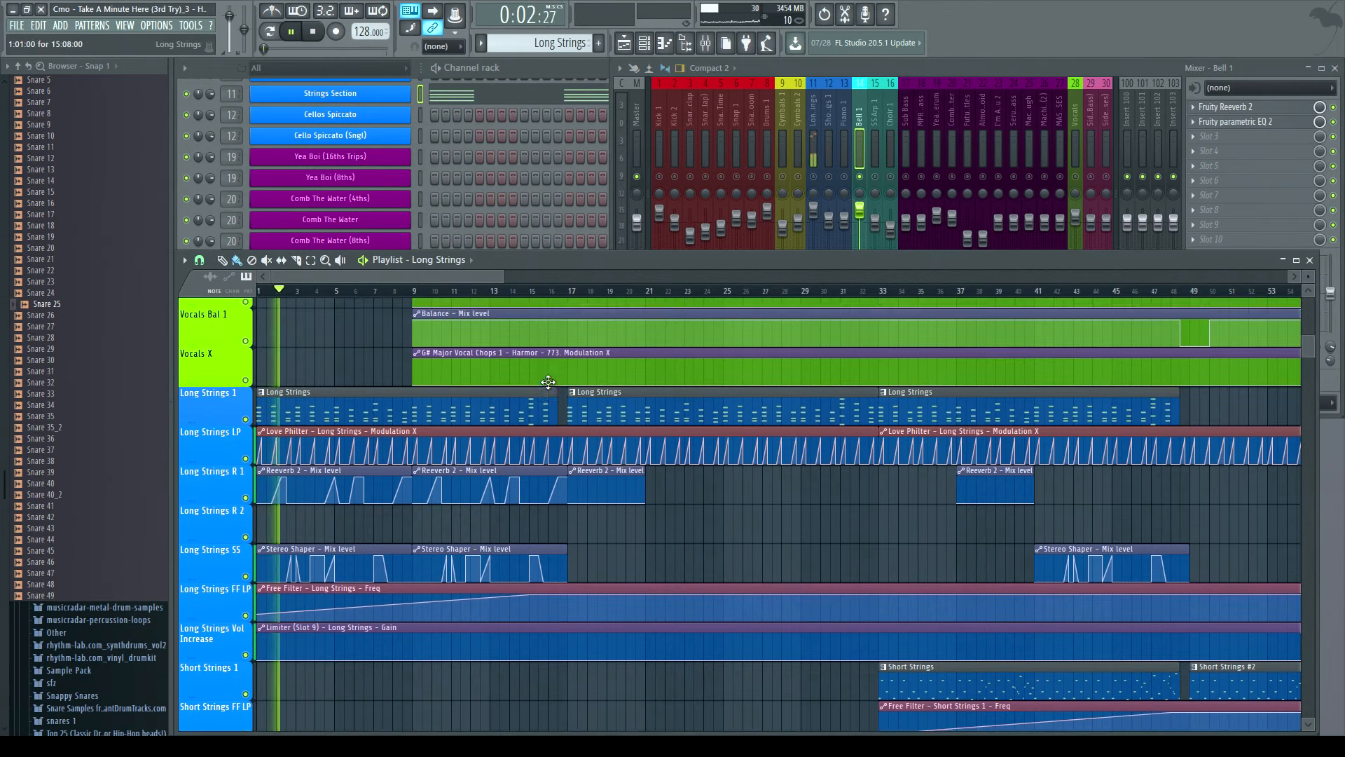
pyautogui.scroll(-8, 596, 483)
pyautogui.scroll(-4, 622, 561)
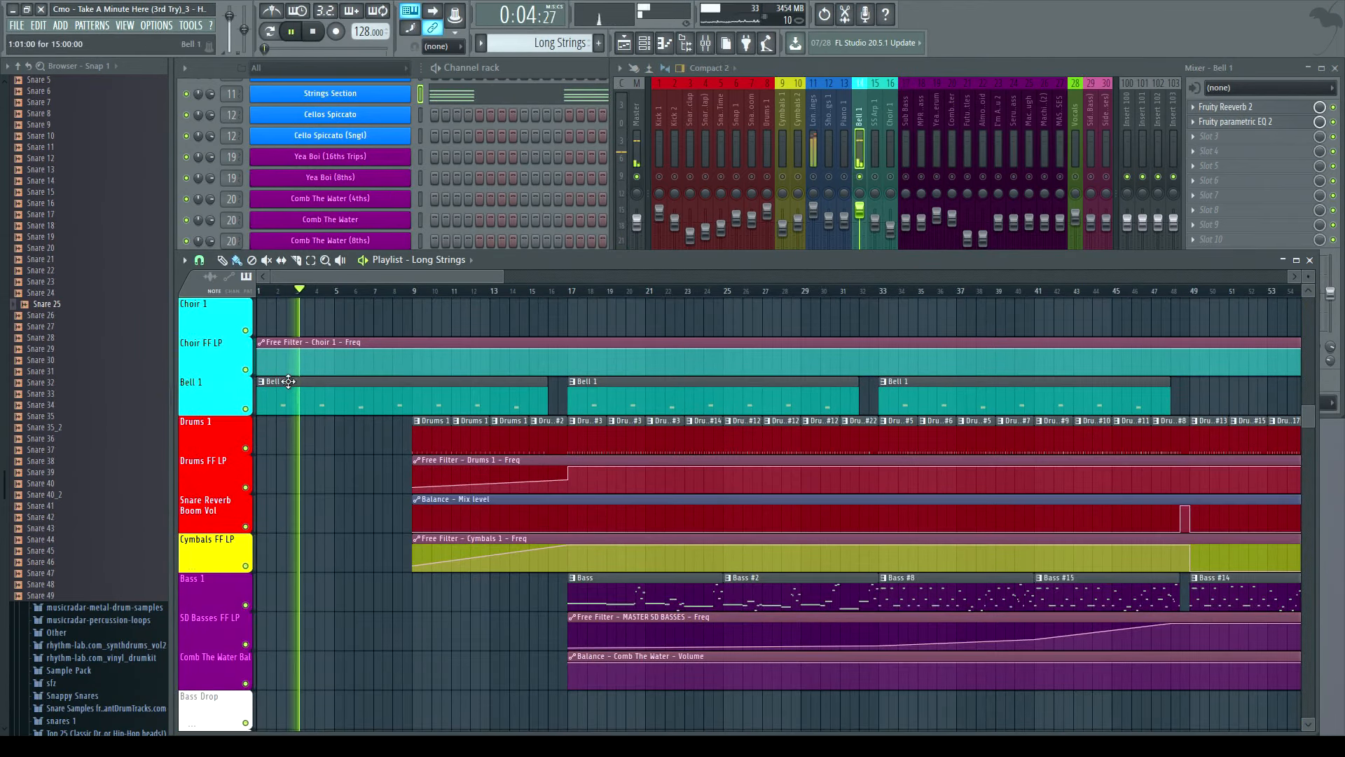
# - Open the Bell 1 instrument's synth plugin from the Default channel in the channel rack
pyautogui.click(602, 396)
pyautogui.click(521, 68)
pyautogui.scroll(5, 501, 259)
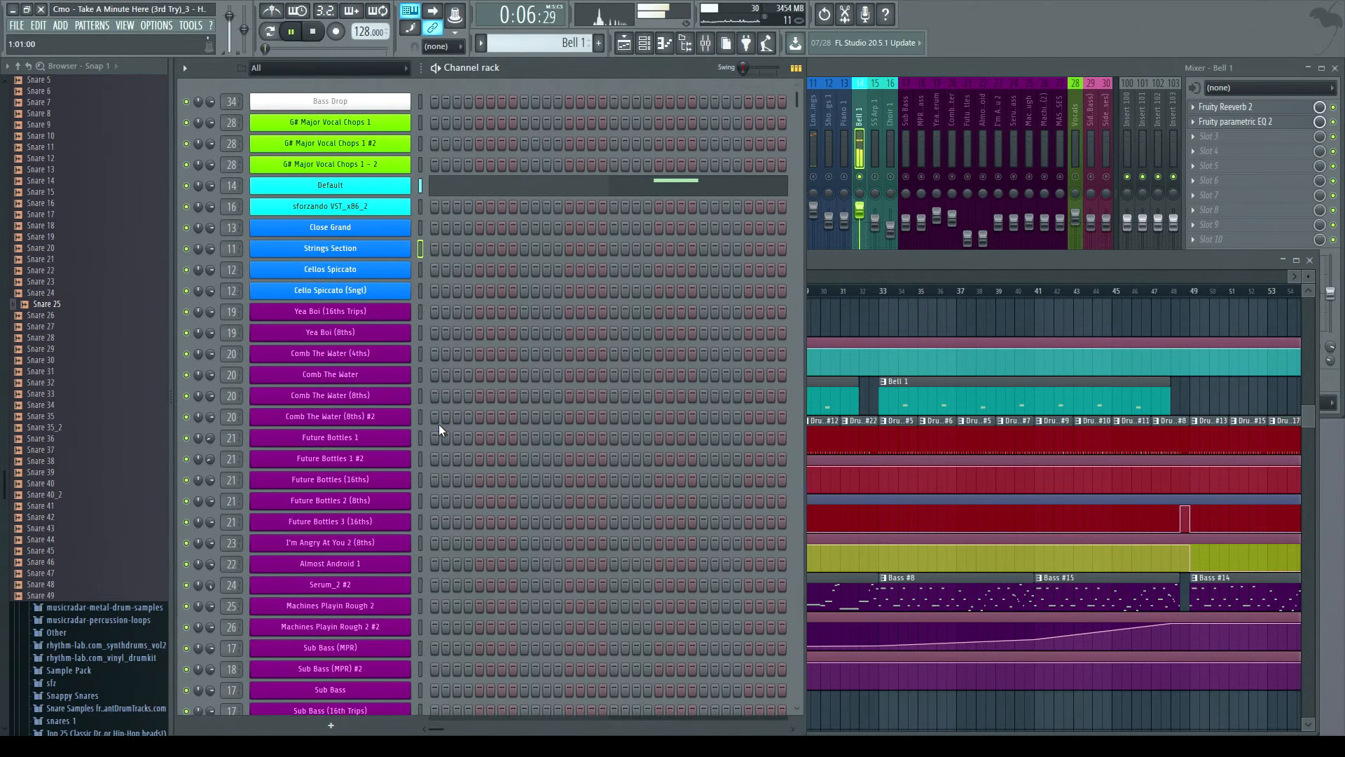
pyautogui.click(330, 187)
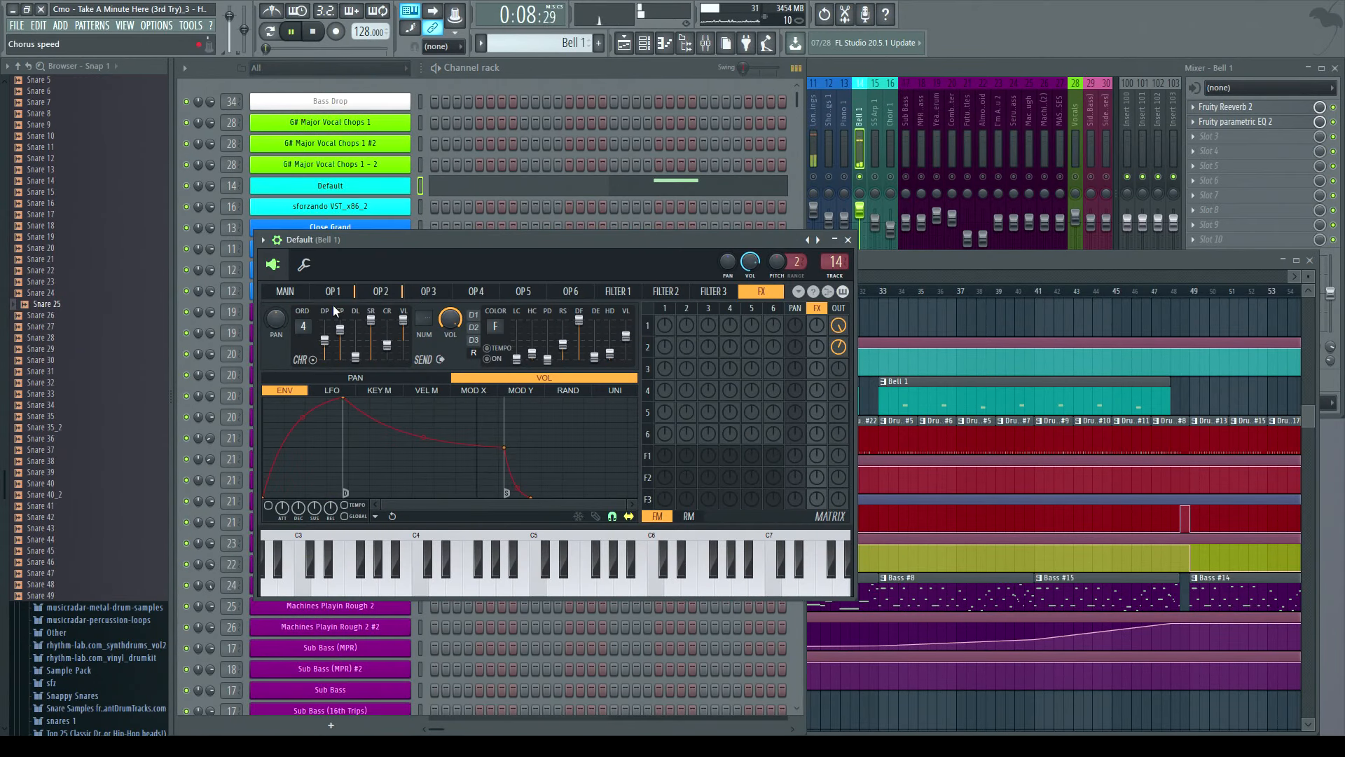
# - Inspect the synth's operator 1 and operator 2 settings, including operator 2's oscillator harmonics
pyautogui.click(333, 292)
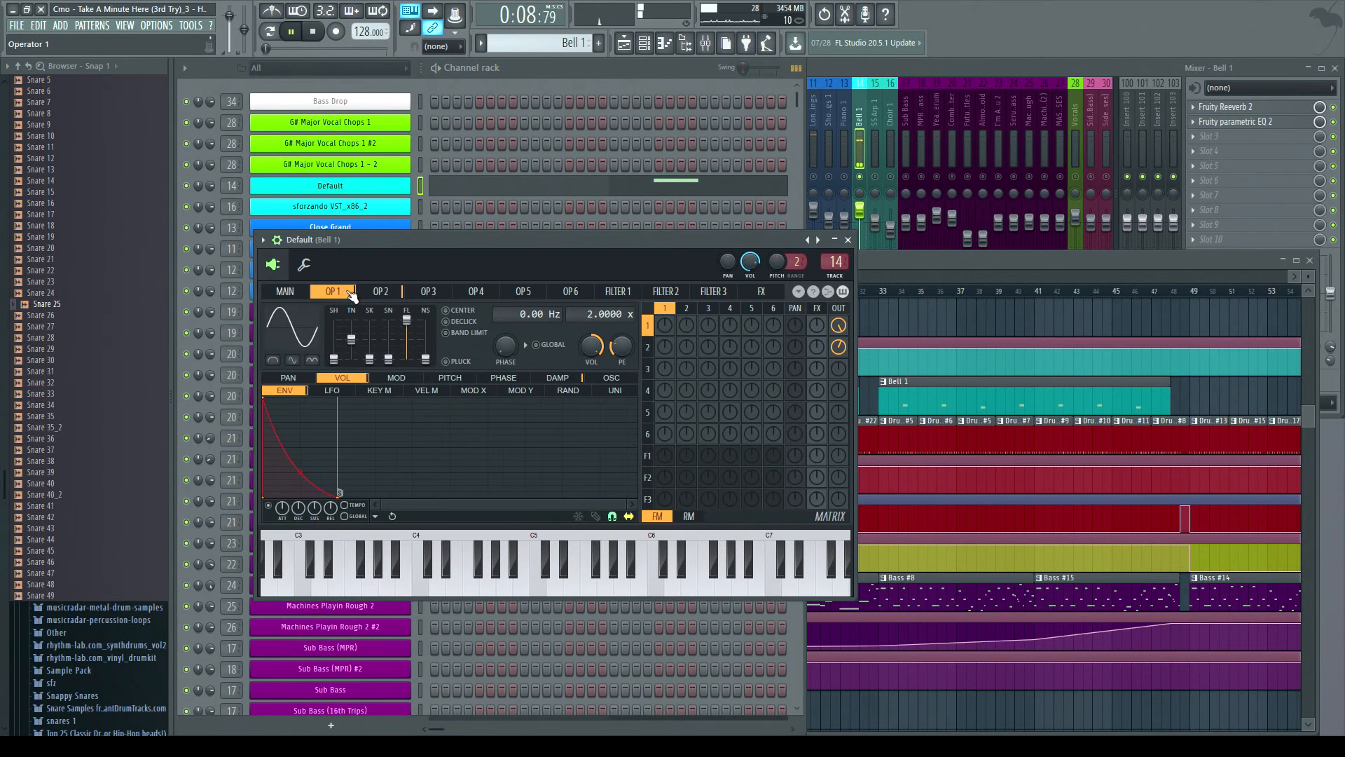
pyautogui.click(401, 297)
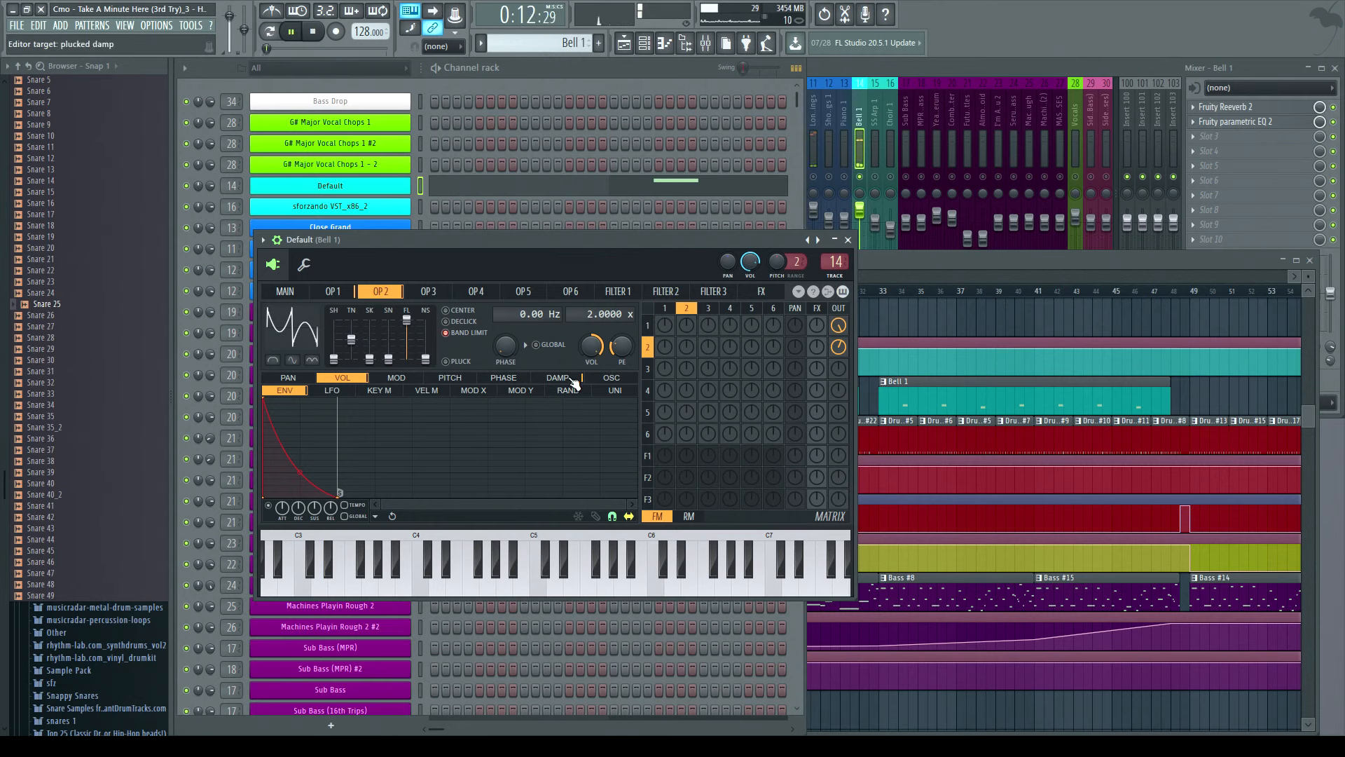
pyautogui.click(607, 379)
pyautogui.moveTo(443, 510)
pyautogui.mouseDown()
pyautogui.moveTo(347, 507)
pyautogui.moveTo(365, 437)
pyautogui.moveTo(539, 416)
pyautogui.moveTo(337, 391)
pyautogui.moveTo(466, 550)
pyautogui.moveTo(417, 520)
pyautogui.moveTo(364, 518)
pyautogui.mouseUp()
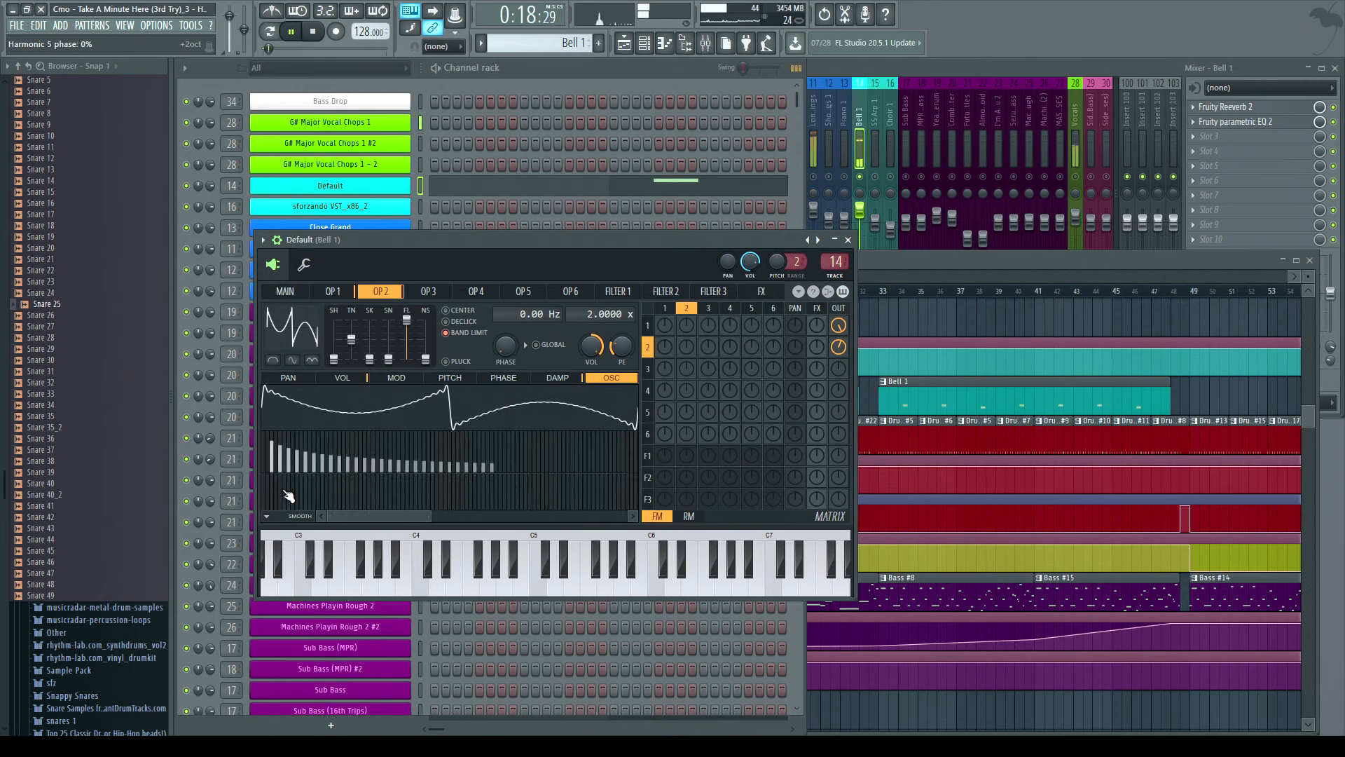
pyautogui.click(346, 292)
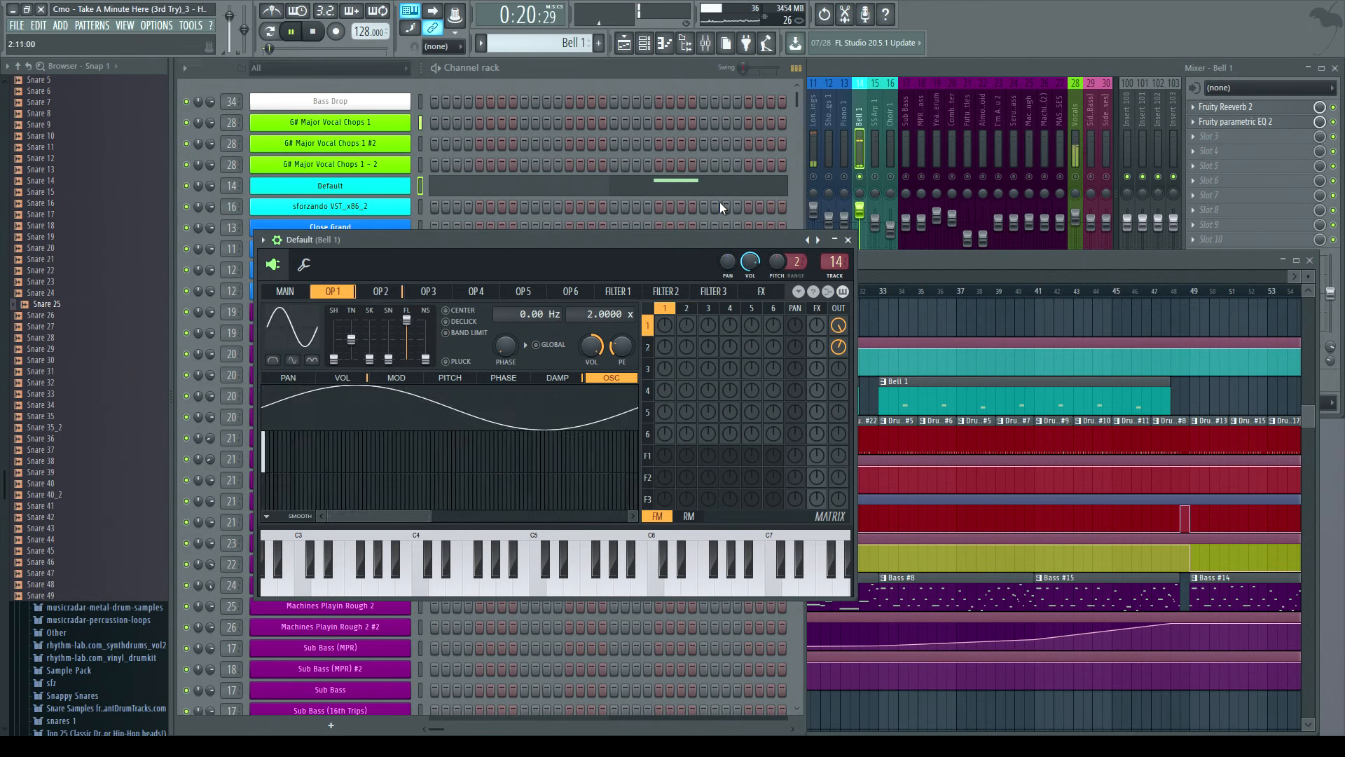
# - Stop playback and close the Bell 1 synth window
pyautogui.click(313, 41)
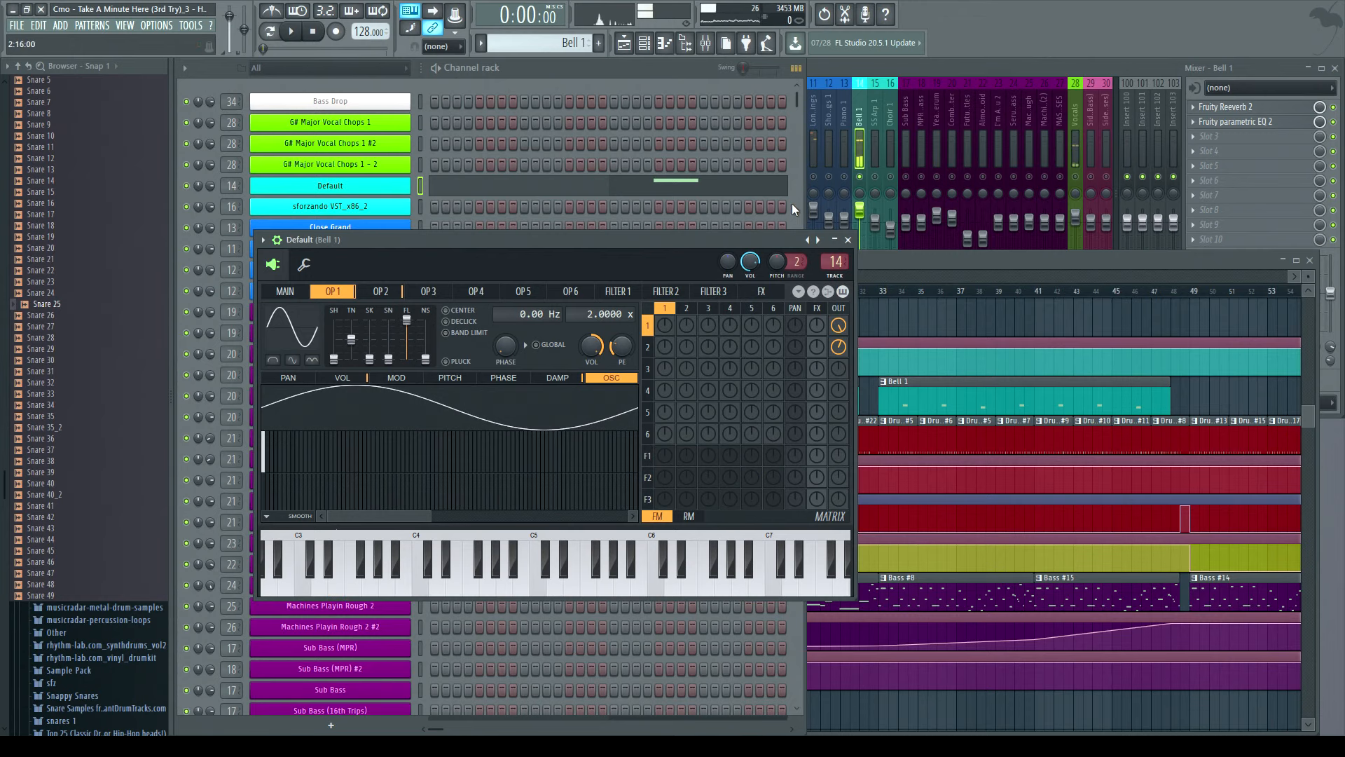
pyautogui.click(847, 239)
pyautogui.click(833, 271)
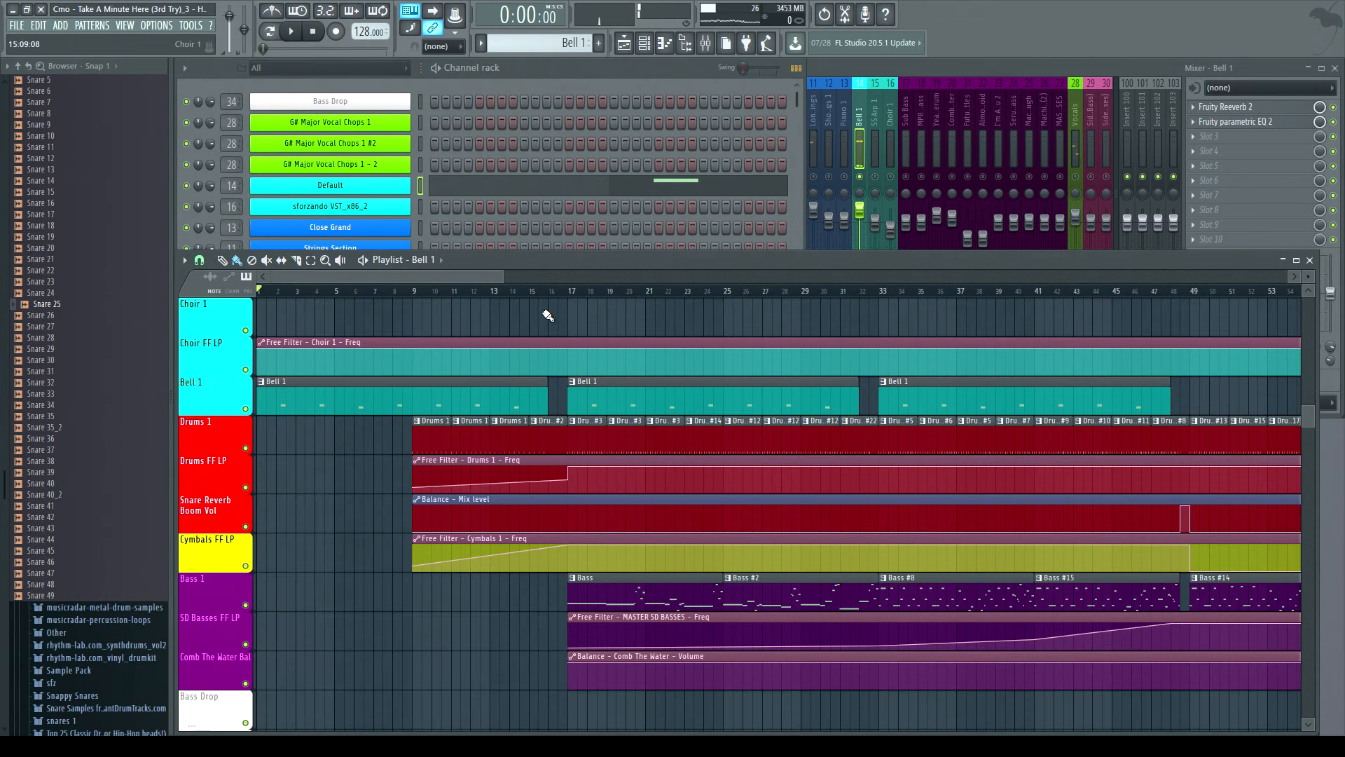
# - Bring the mixer forward and select the SS Arp 1 mixer track
pyautogui.scroll(4, 575, 504)
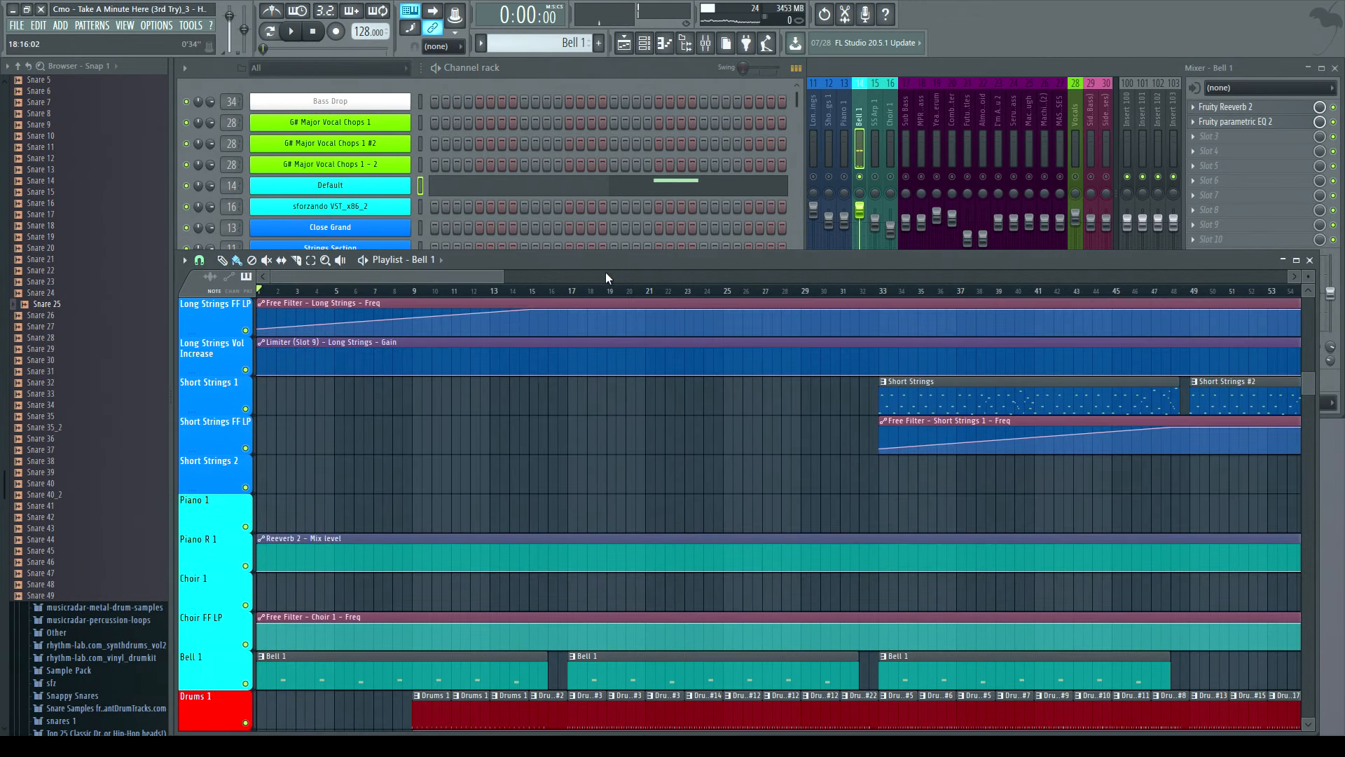
pyautogui.click(543, 72)
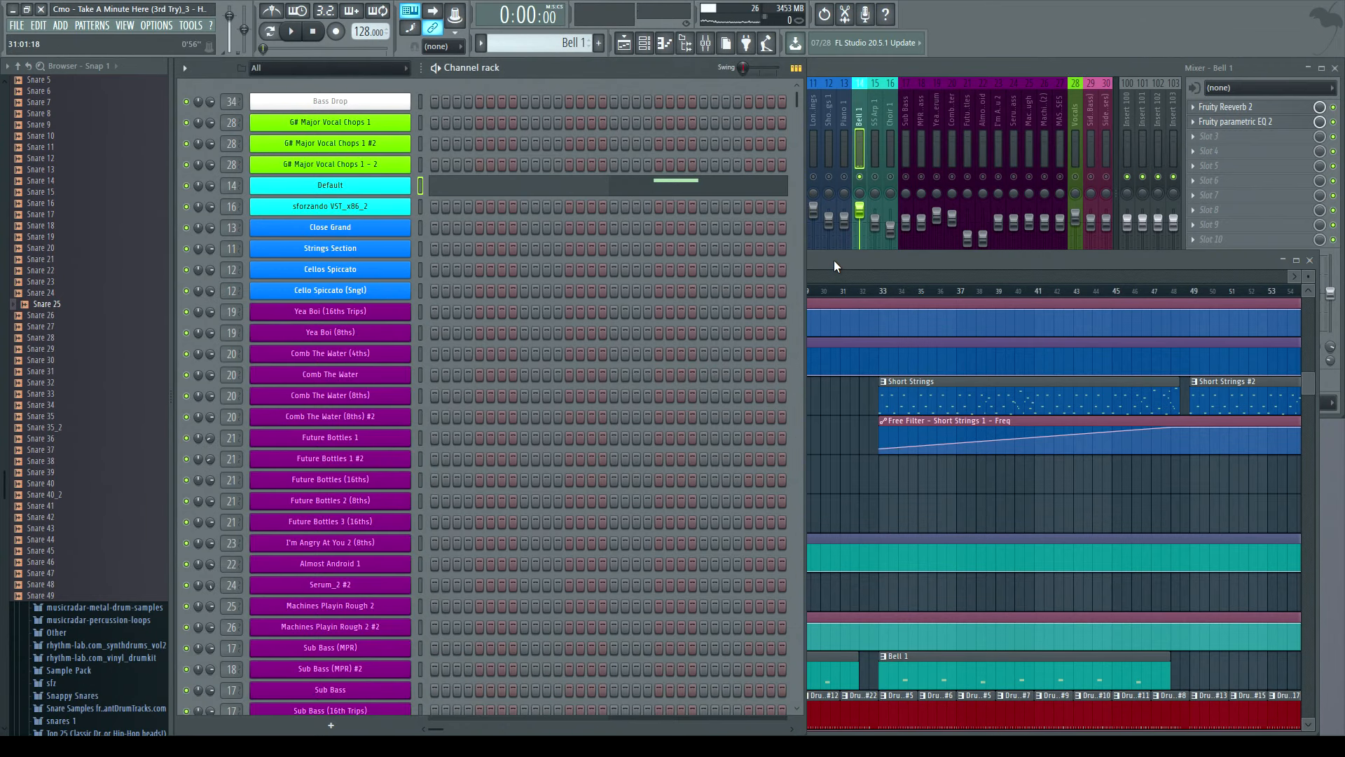
pyautogui.click(833, 262)
pyautogui.click(532, 65)
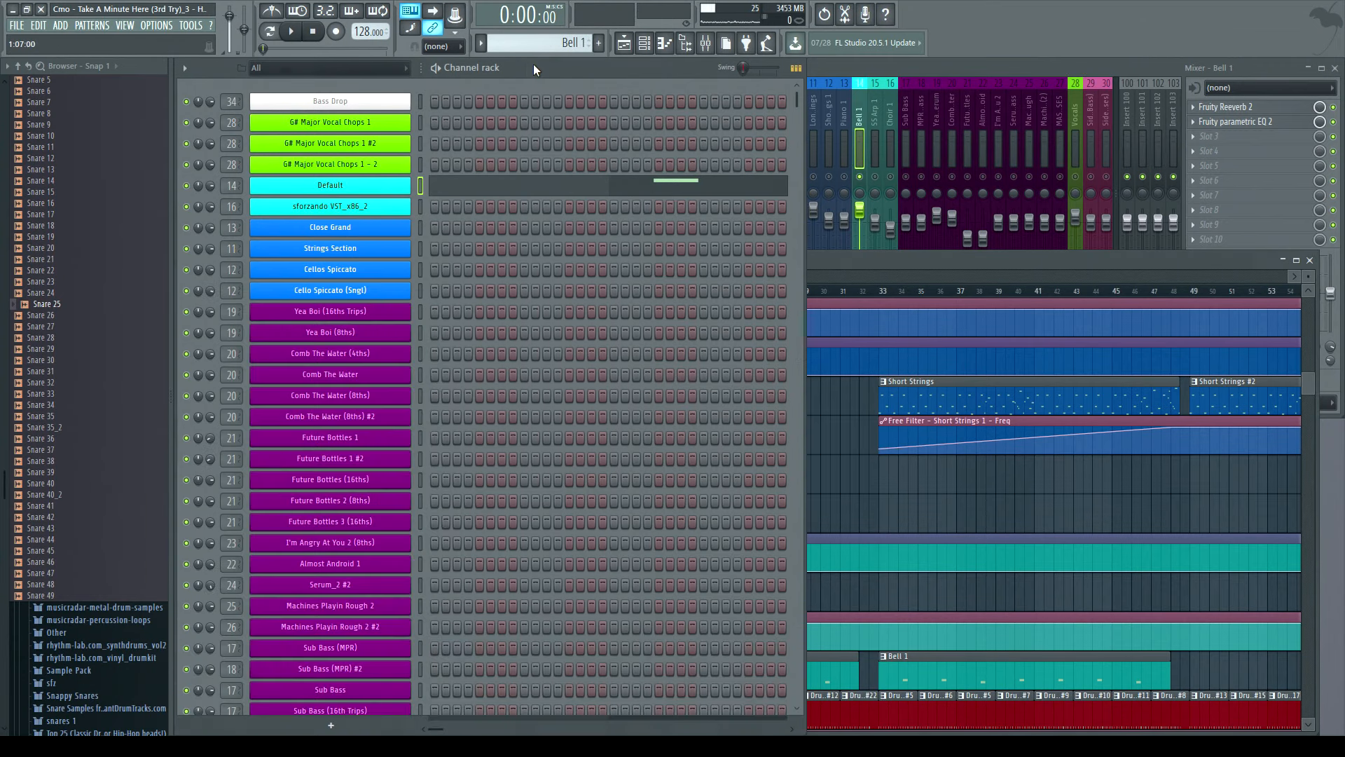
pyautogui.click(842, 73)
pyautogui.click(871, 108)
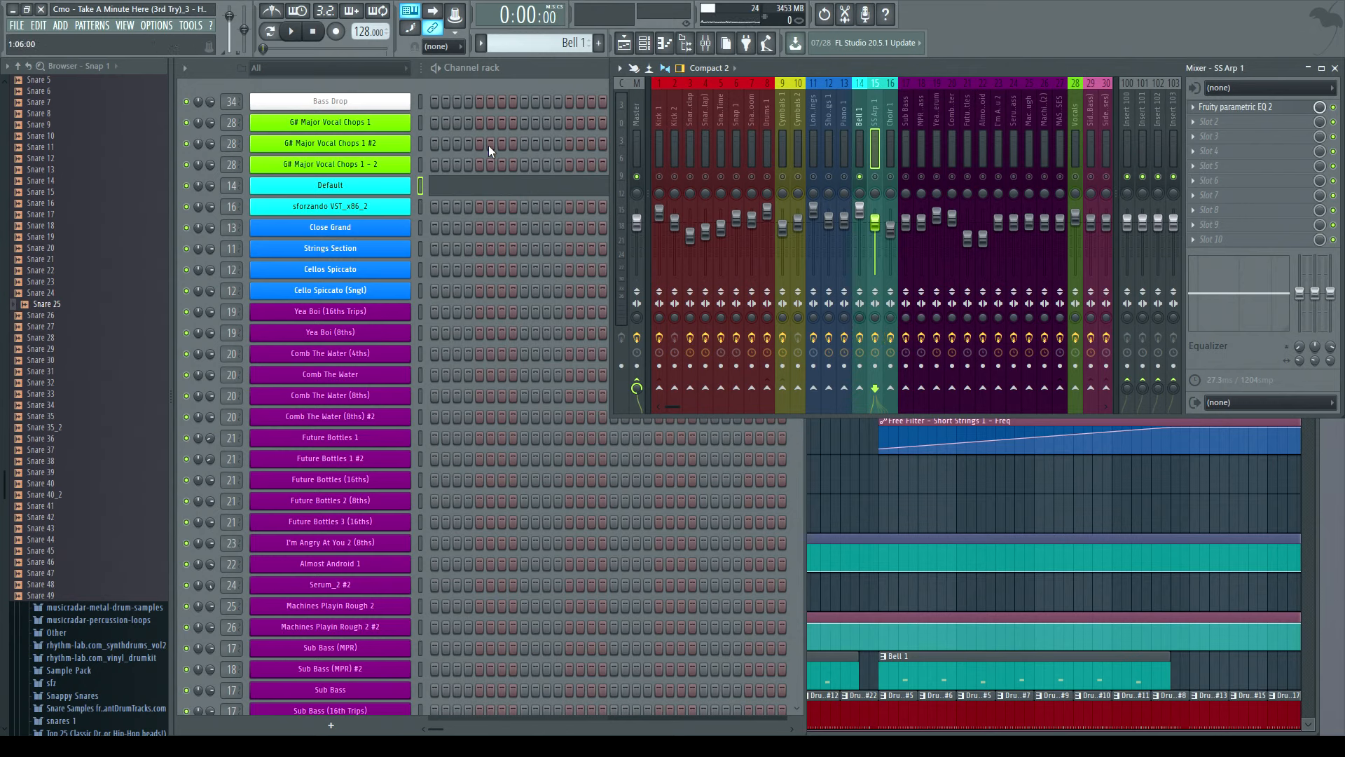
# - Scroll the playlist to the top and play the song over the vocal tracks
pyautogui.click(1318, 455)
pyautogui.scroll(6, 753, 483)
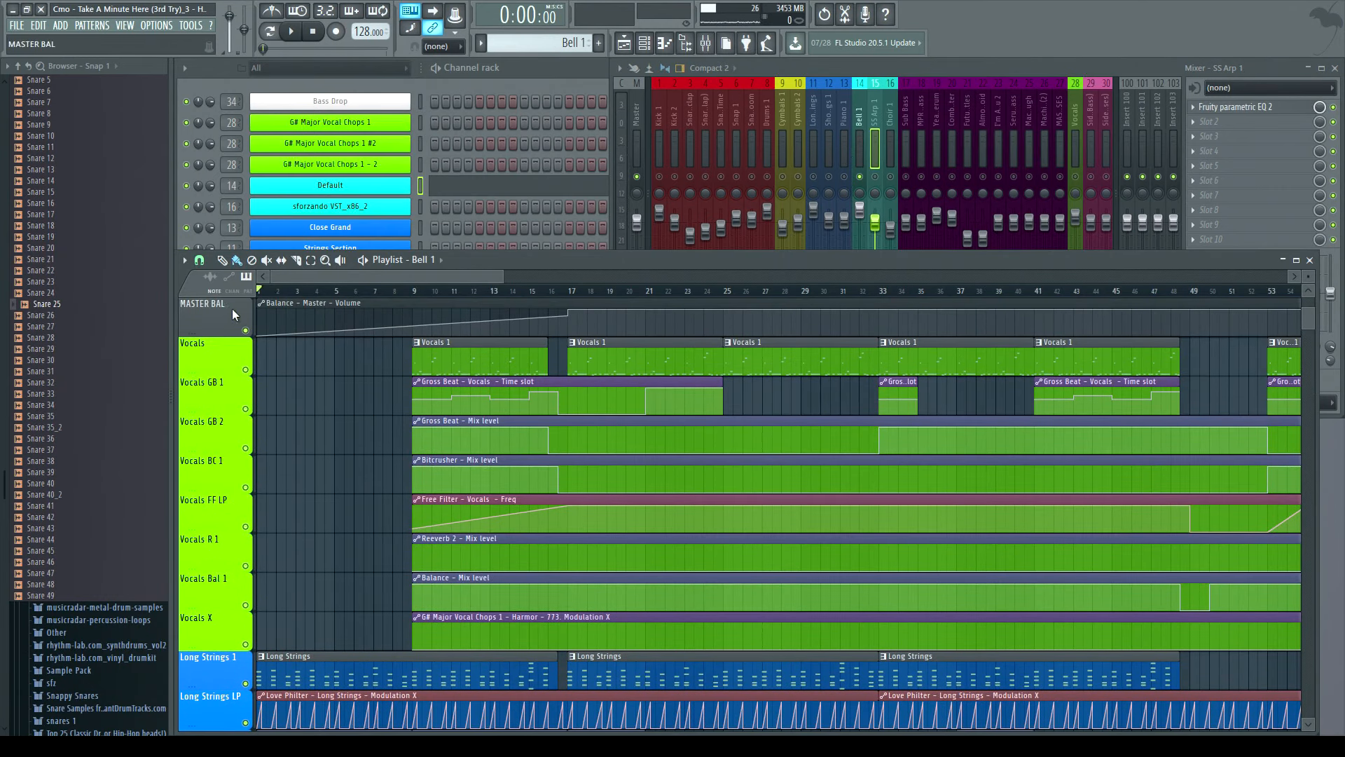
pyautogui.click(1069, 191)
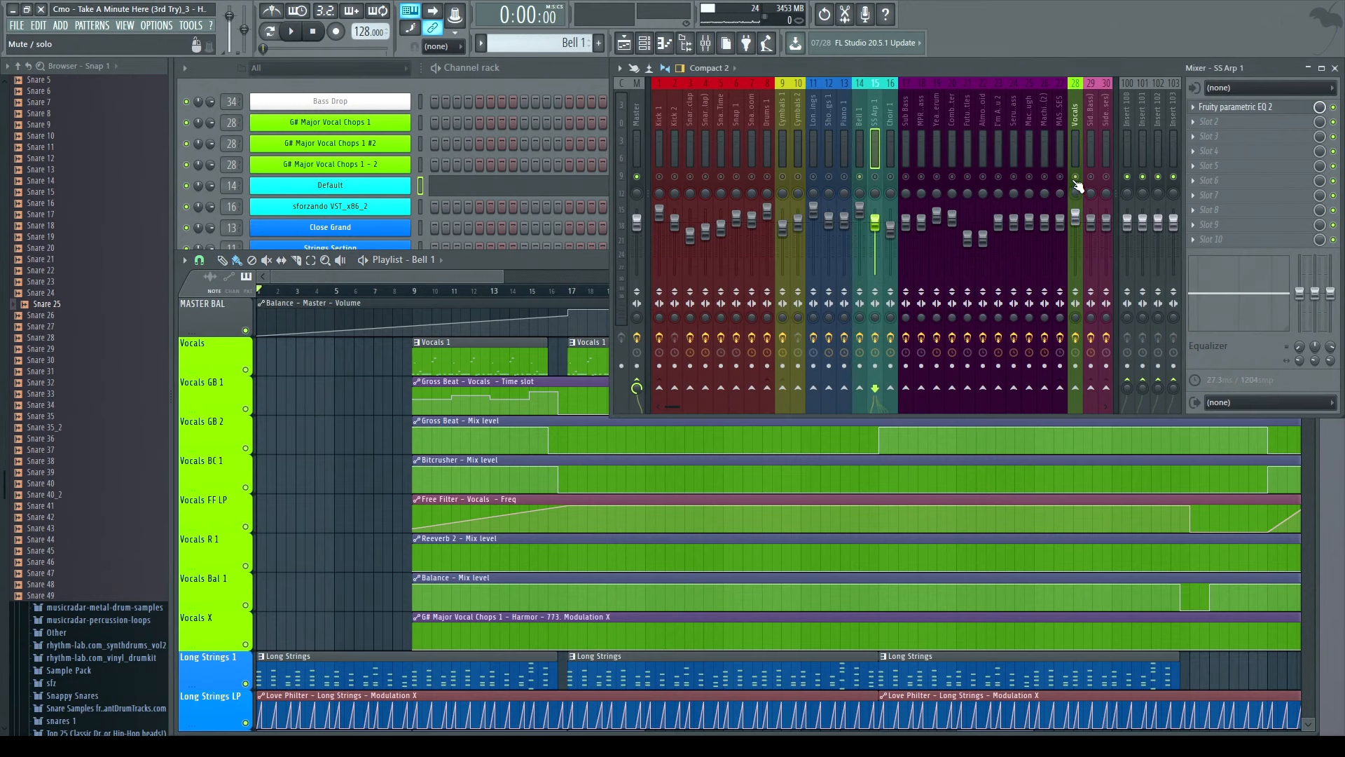
pyautogui.click(291, 32)
# - Jump playback to several points along the timeline to audition the vocal effect automation
pyautogui.click(415, 291)
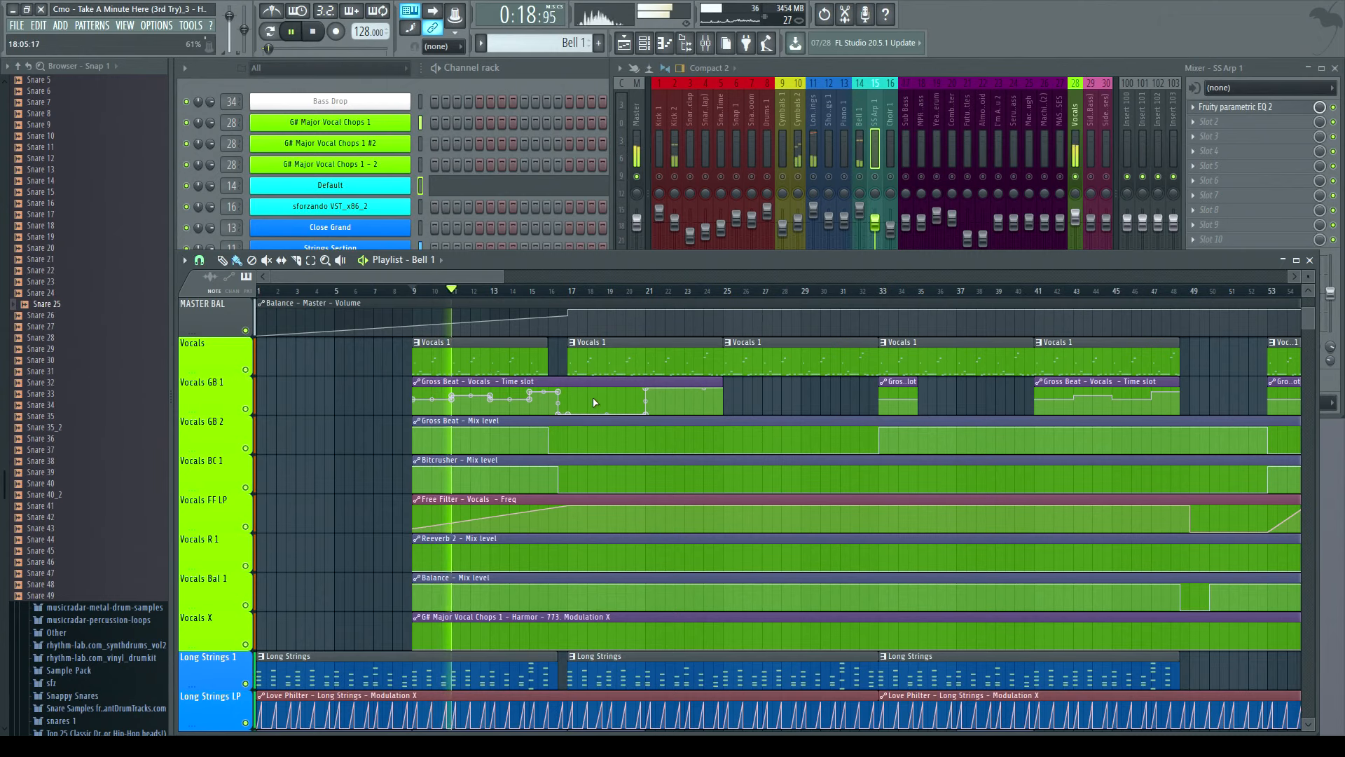
pyautogui.click(571, 291)
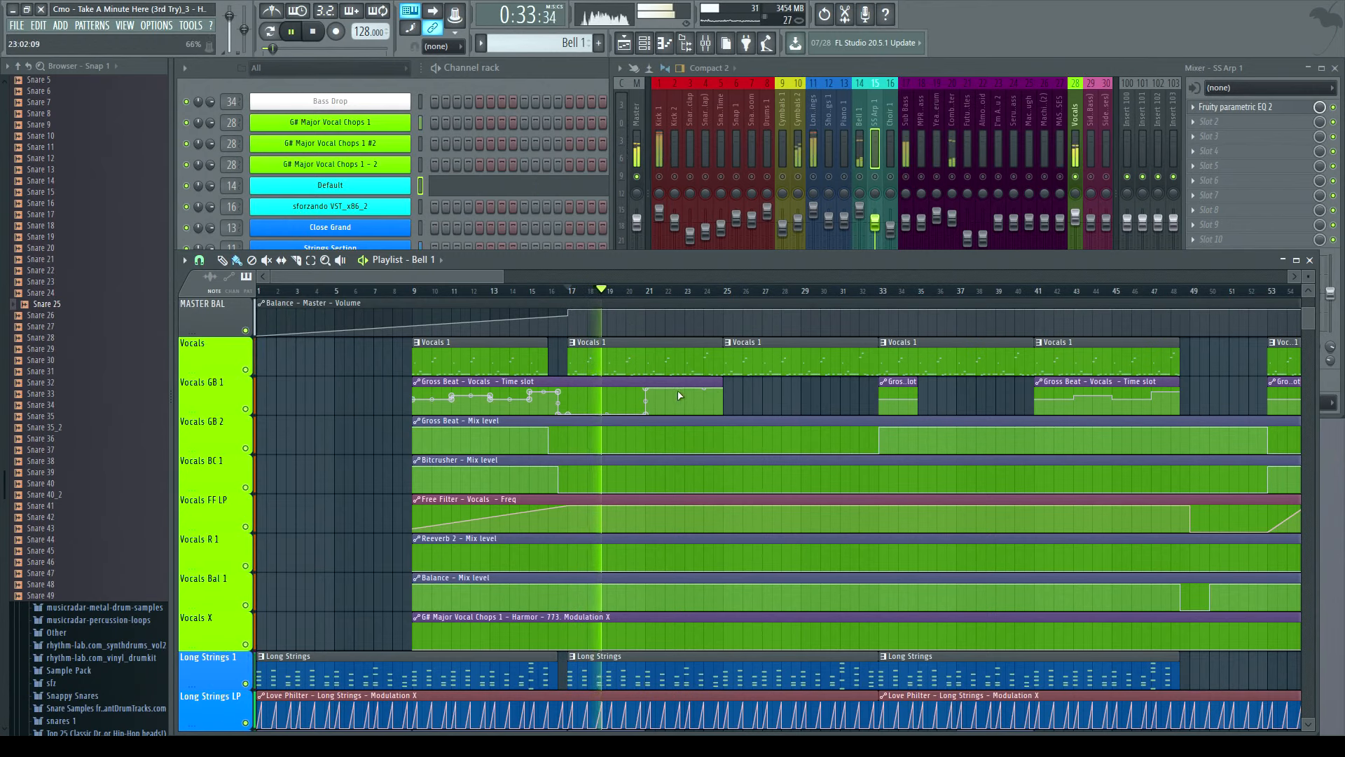
pyautogui.click(648, 292)
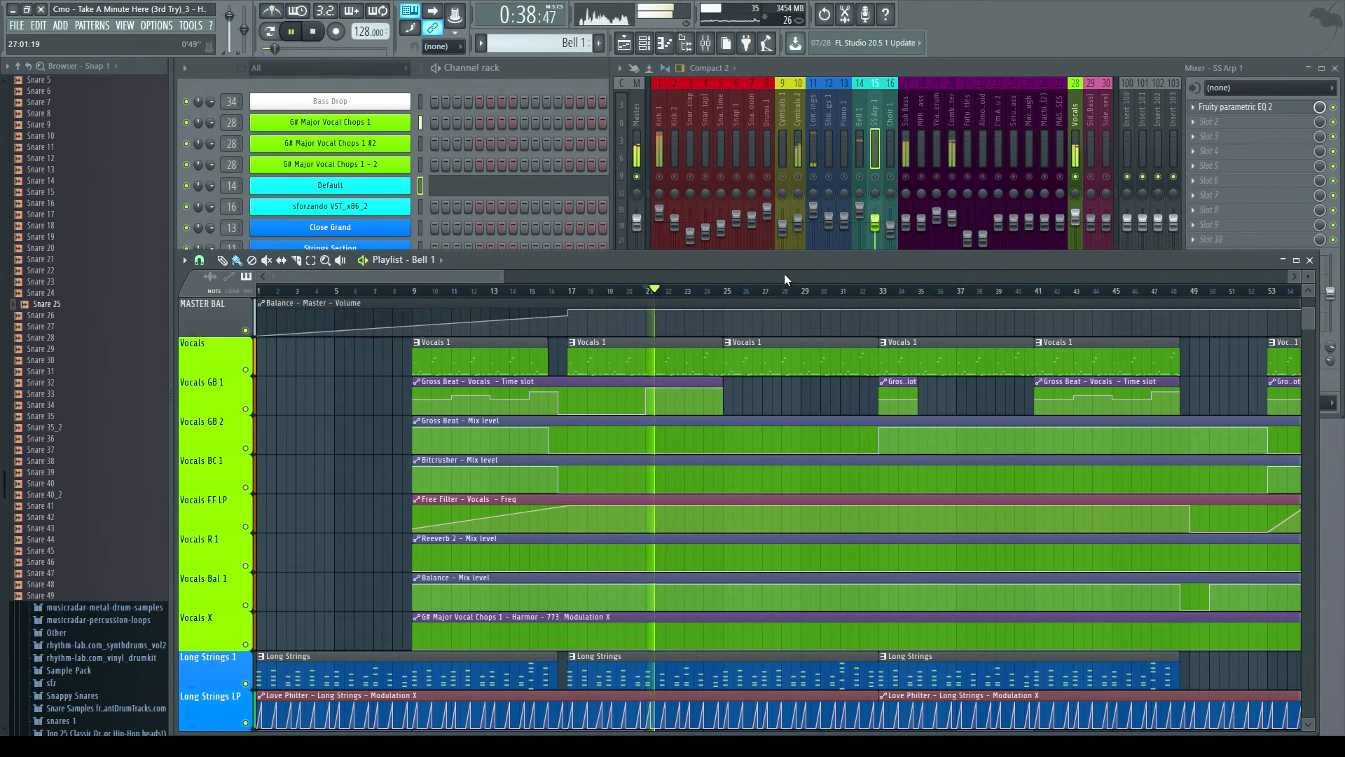
pyautogui.click(726, 292)
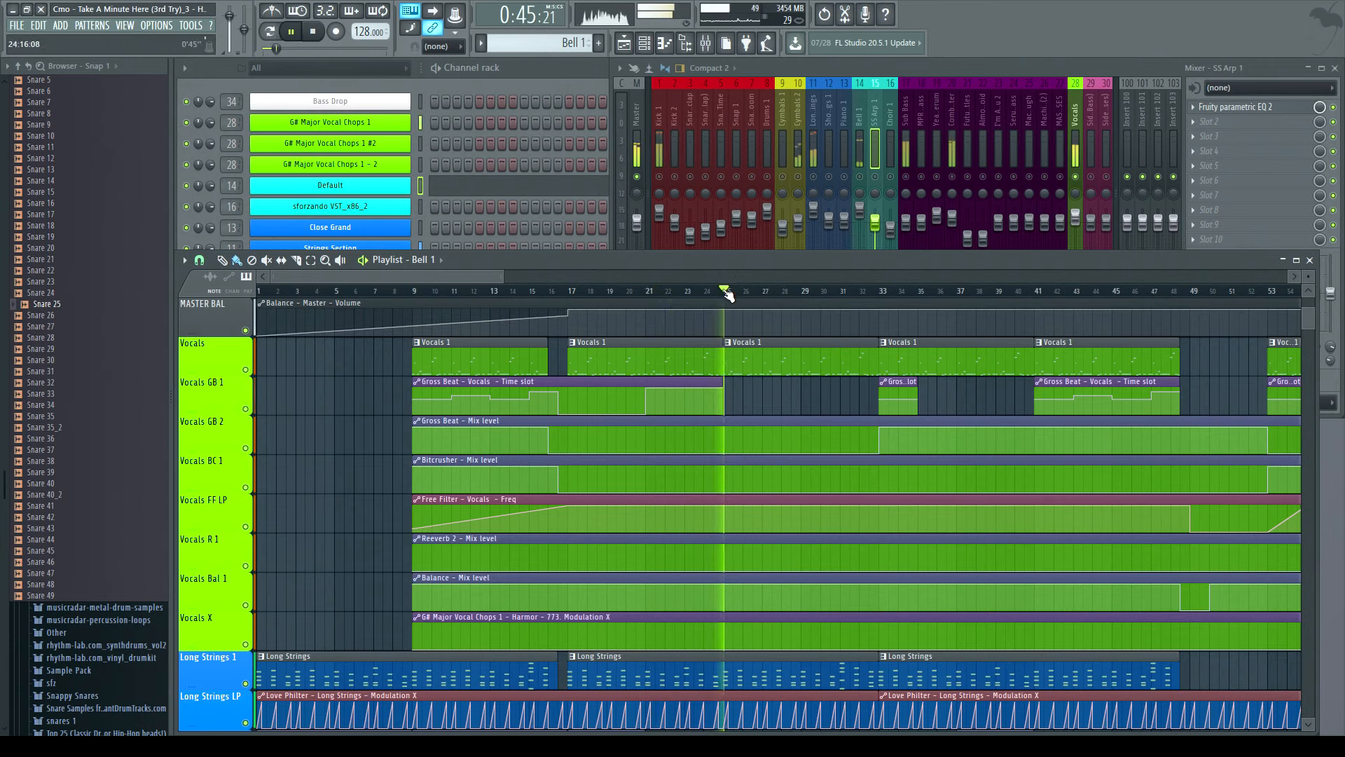
pyautogui.click(880, 291)
pyautogui.moveTo(482, 277); pyautogui.dragTo(581, 291)
pyautogui.click(641, 292)
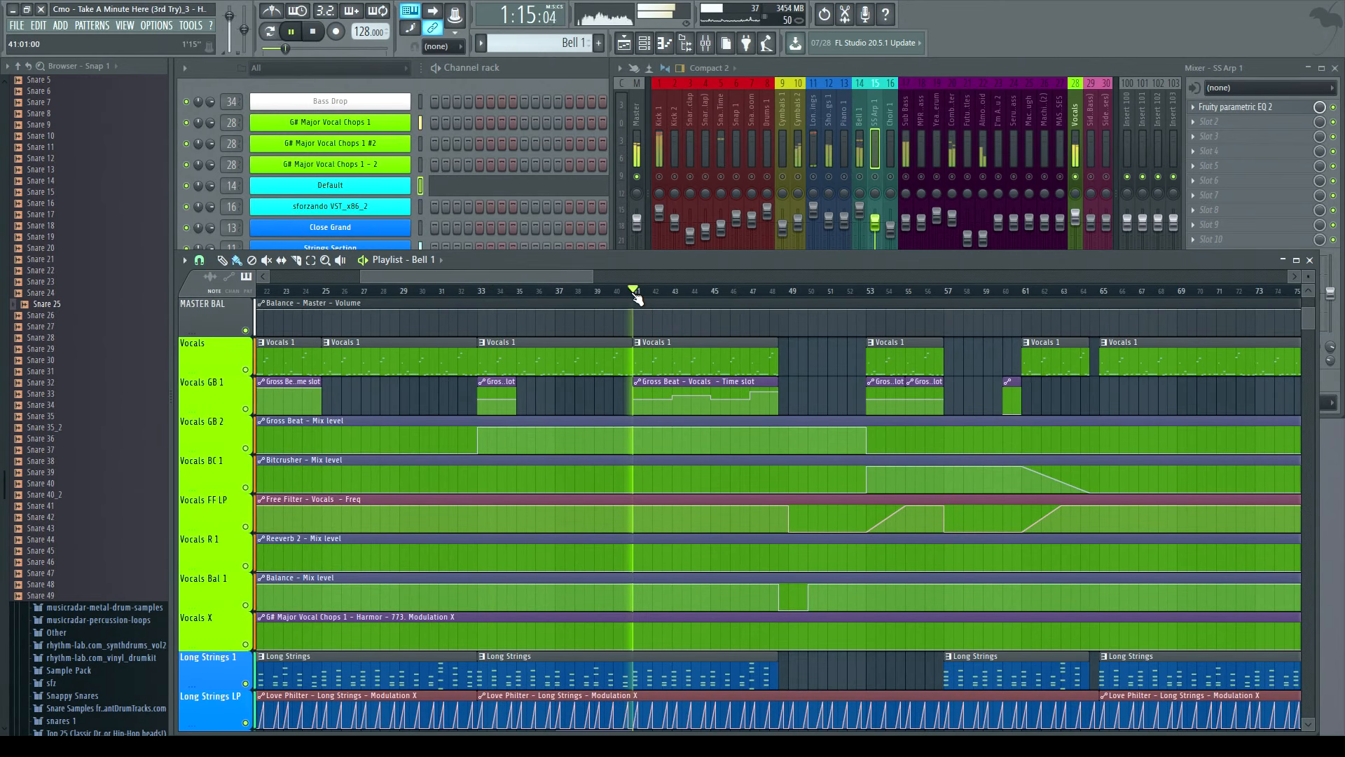
# - Stop playback and scroll the playlist back to the start of the song
pyautogui.click(310, 32)
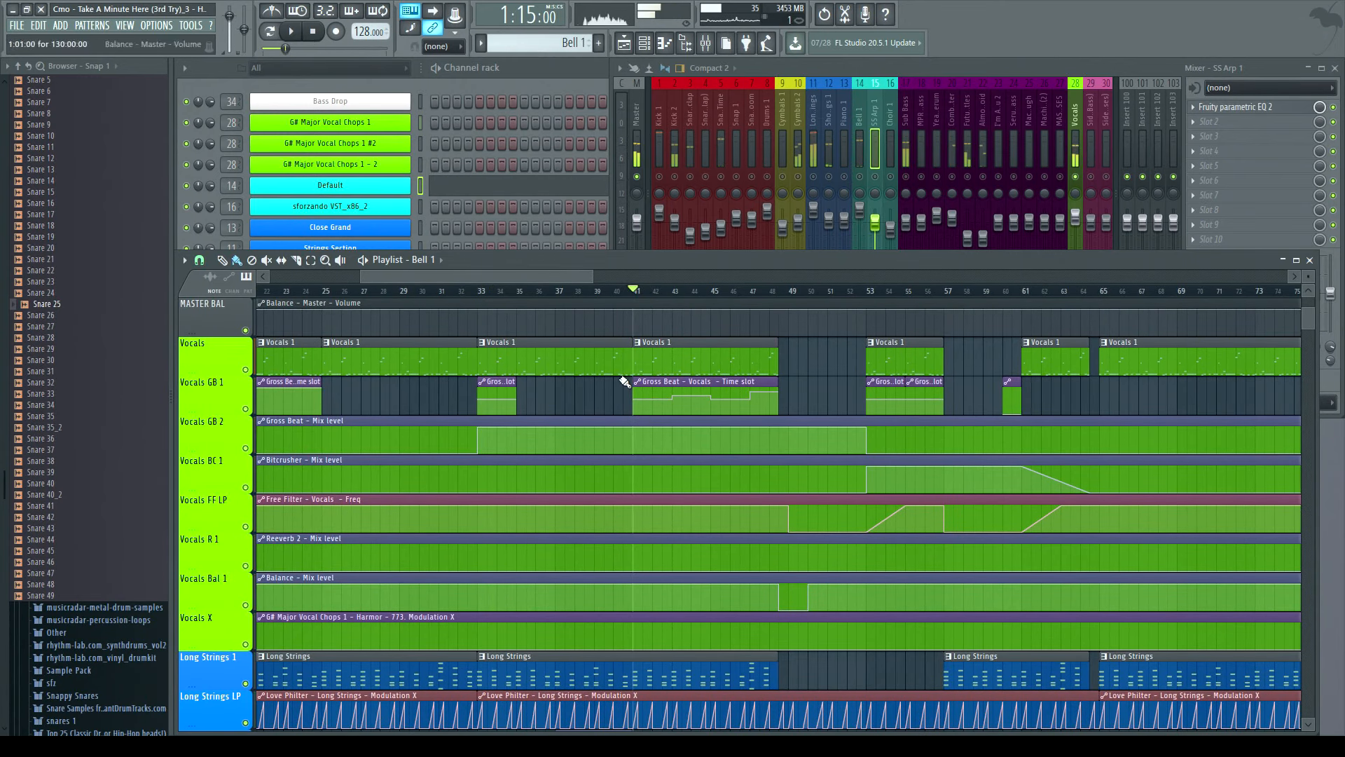
pyautogui.moveTo(507, 276); pyautogui.dragTo(418, 279)
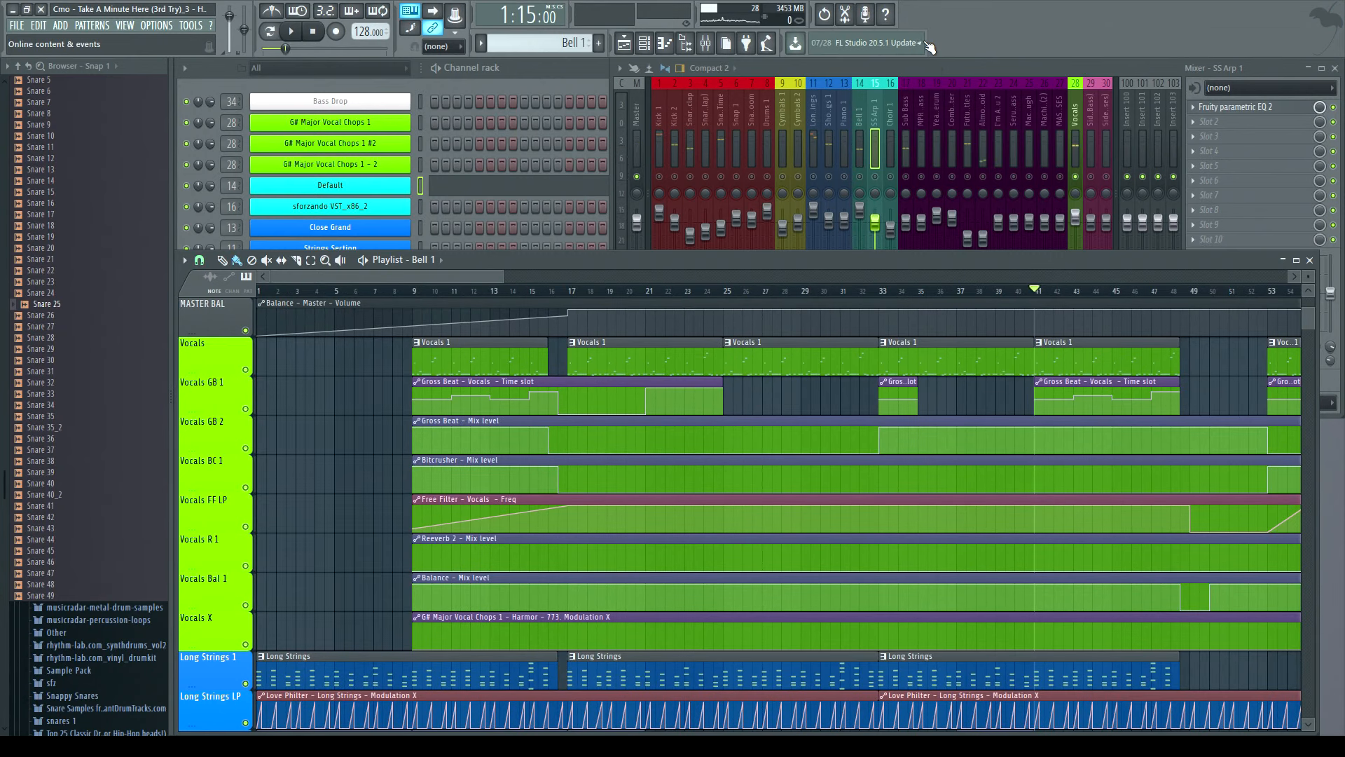
pyautogui.click(938, 71)
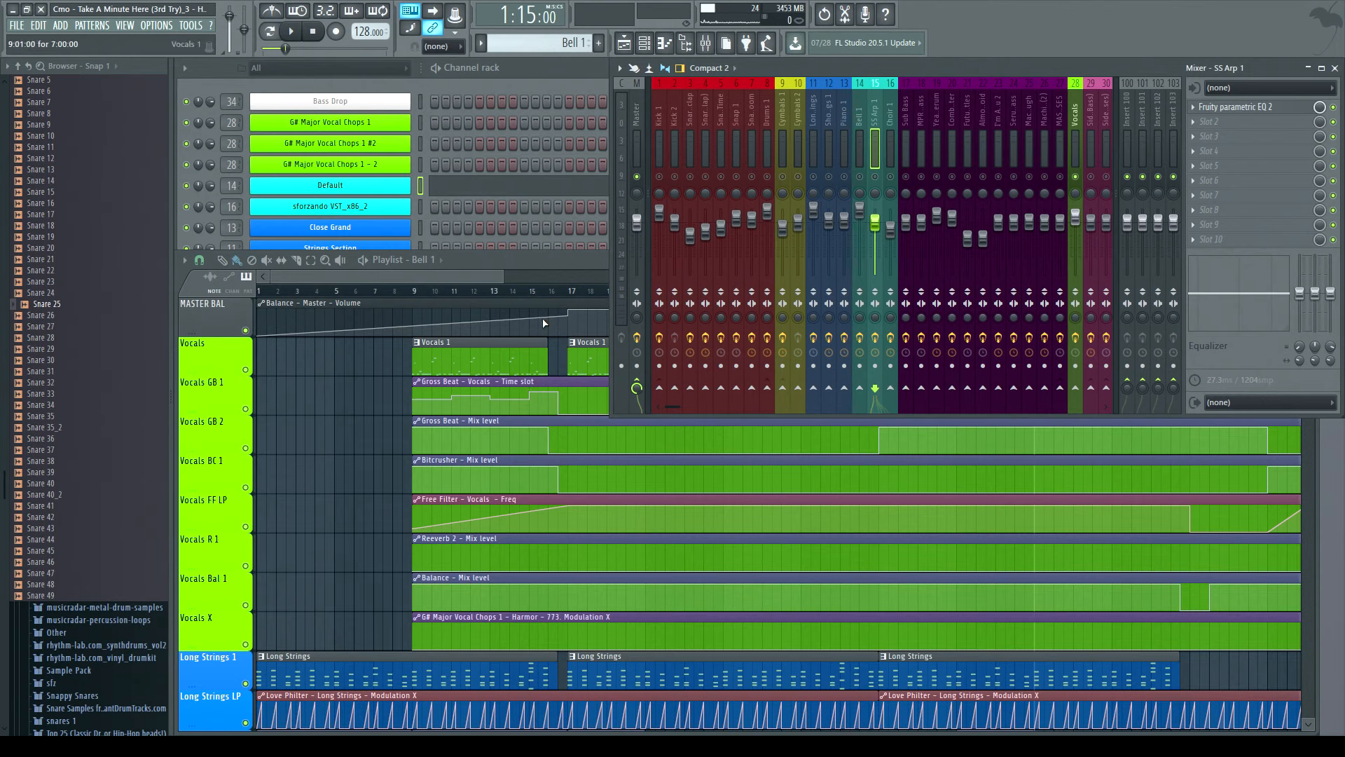
pyautogui.click(505, 256)
pyautogui.moveTo(474, 278); pyautogui.dragTo(333, 281)
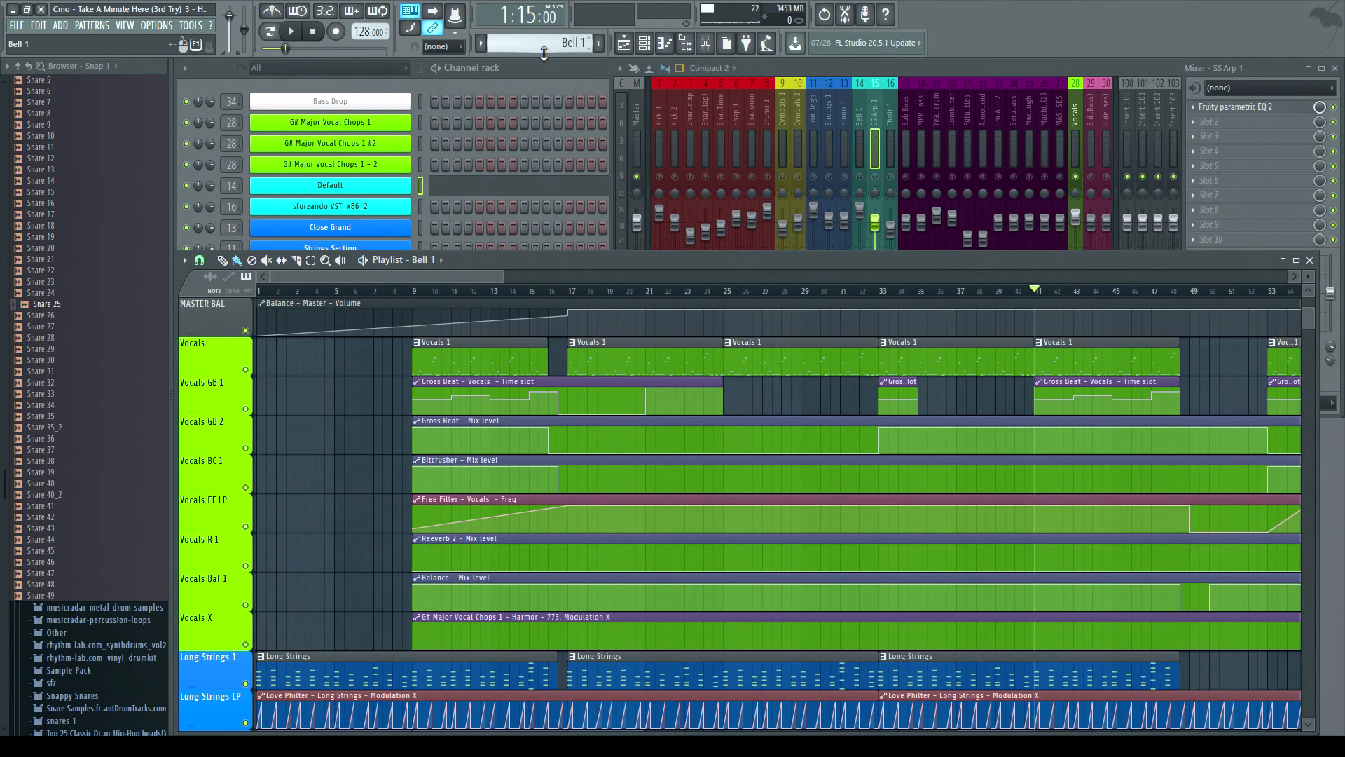
# - Zoom the playlist out to show the whole song and select the Short Strings pattern clip
pyautogui.click(562, 85)
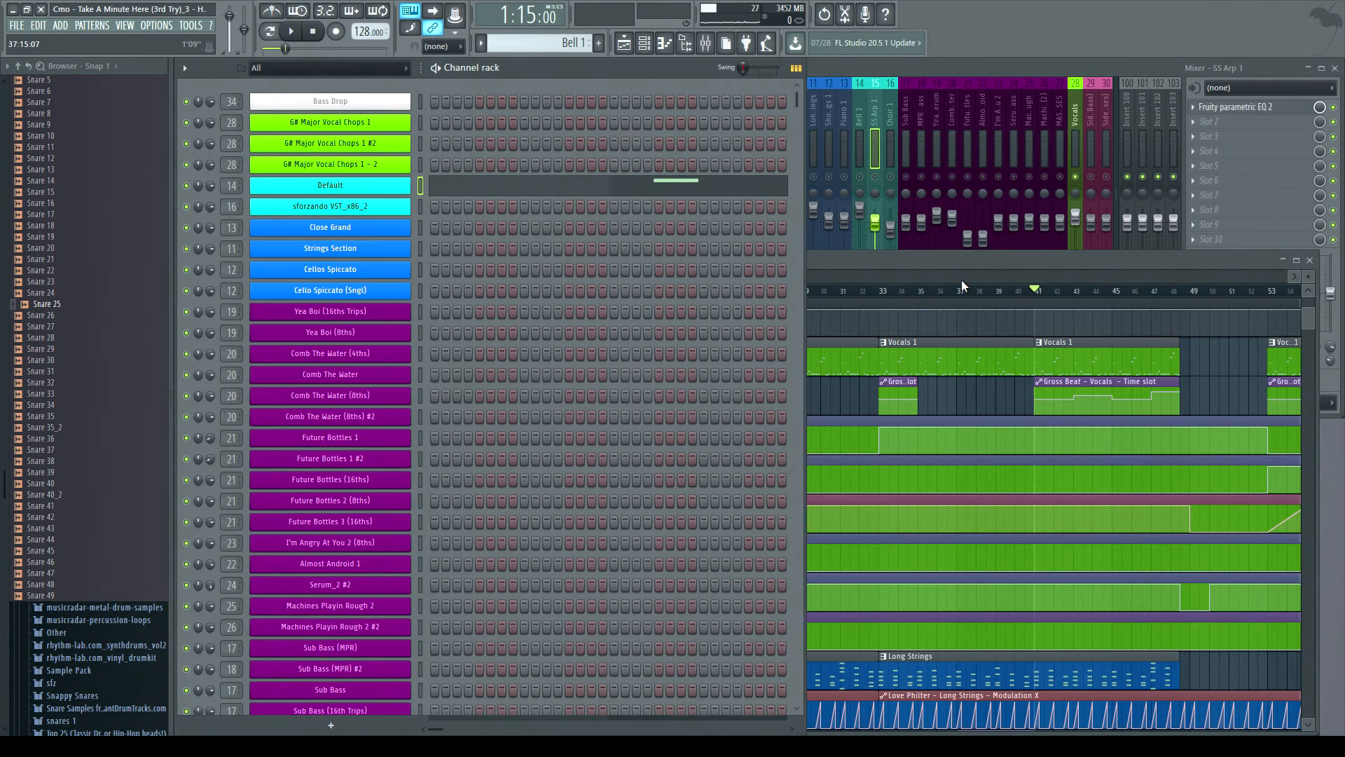
pyautogui.click(720, 261)
pyautogui.moveTo(499, 277); pyautogui.dragTo(1007, 277)
pyautogui.moveTo(751, 277); pyautogui.dragTo(534, 277)
pyautogui.scroll(-9, 706, 340)
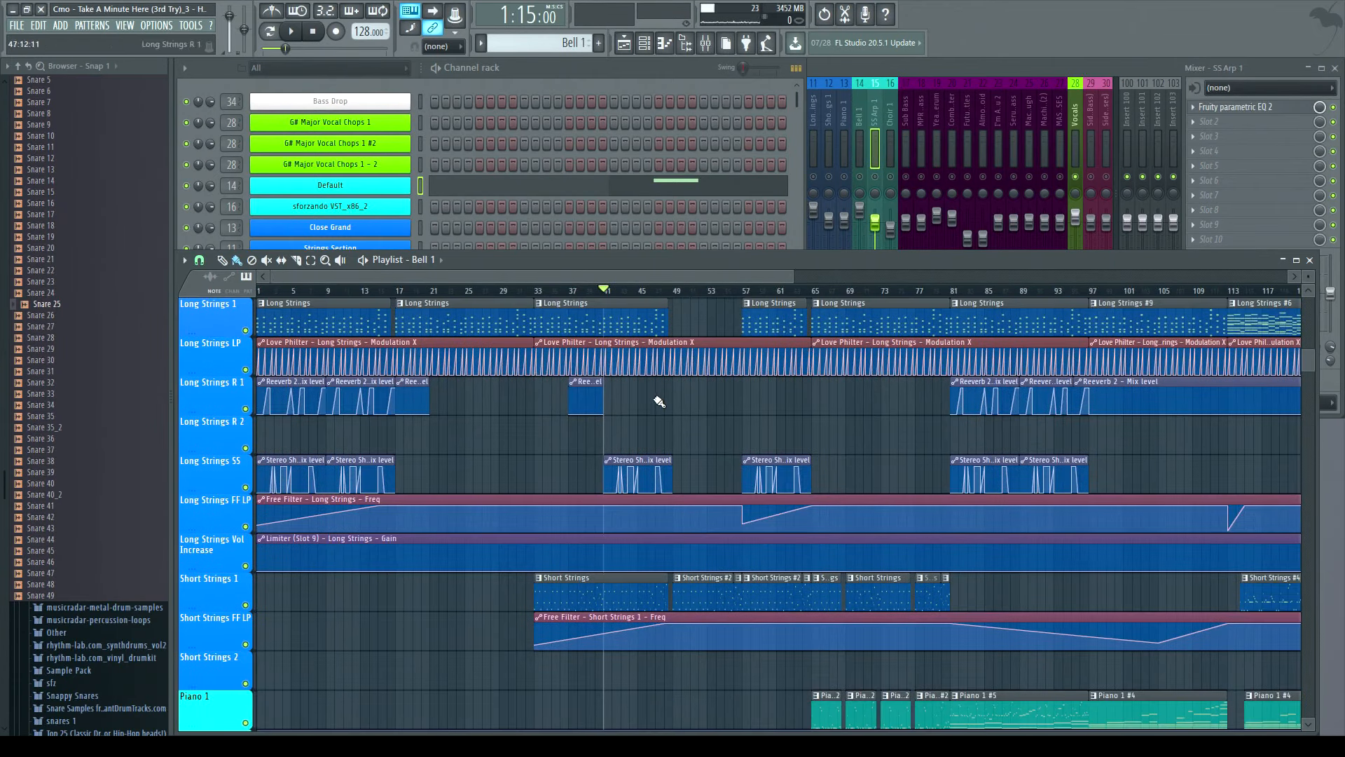
pyautogui.scroll(-3, 626, 454)
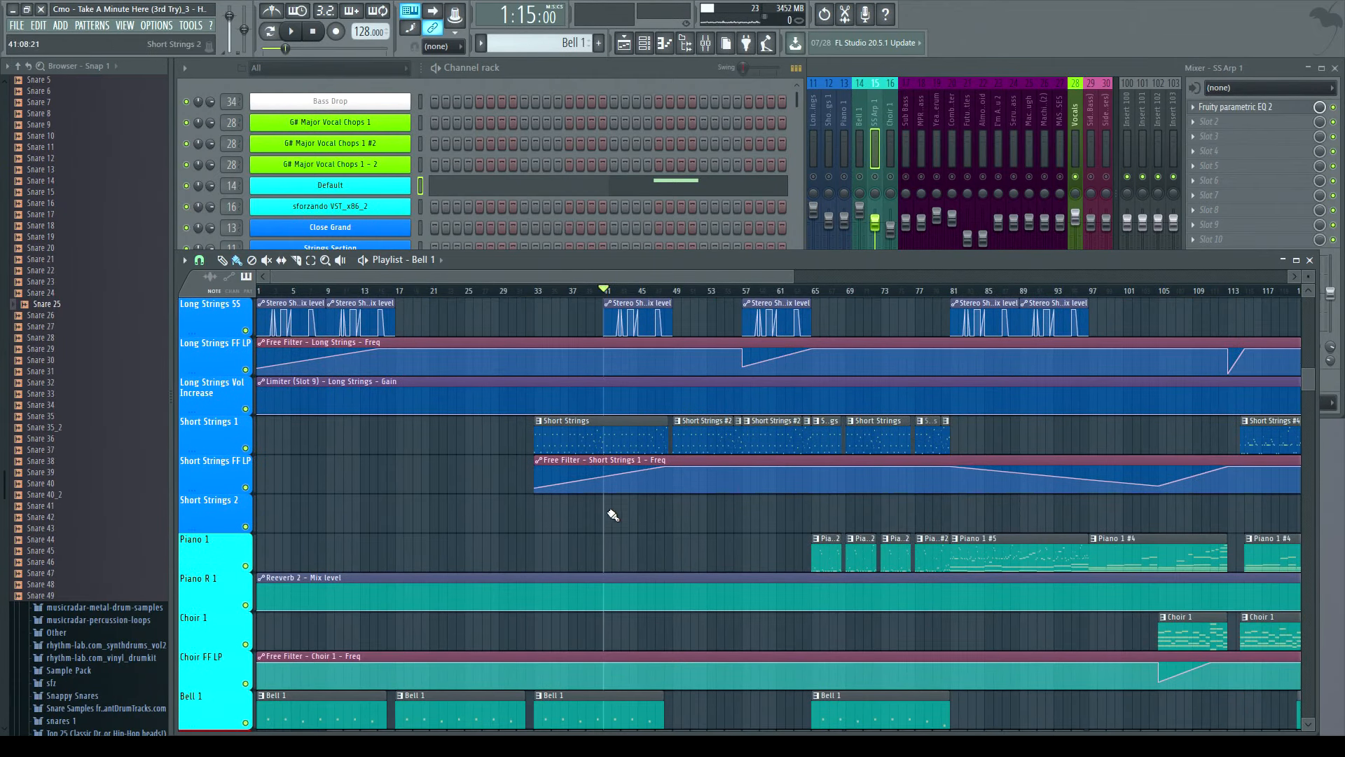
pyautogui.click(638, 431)
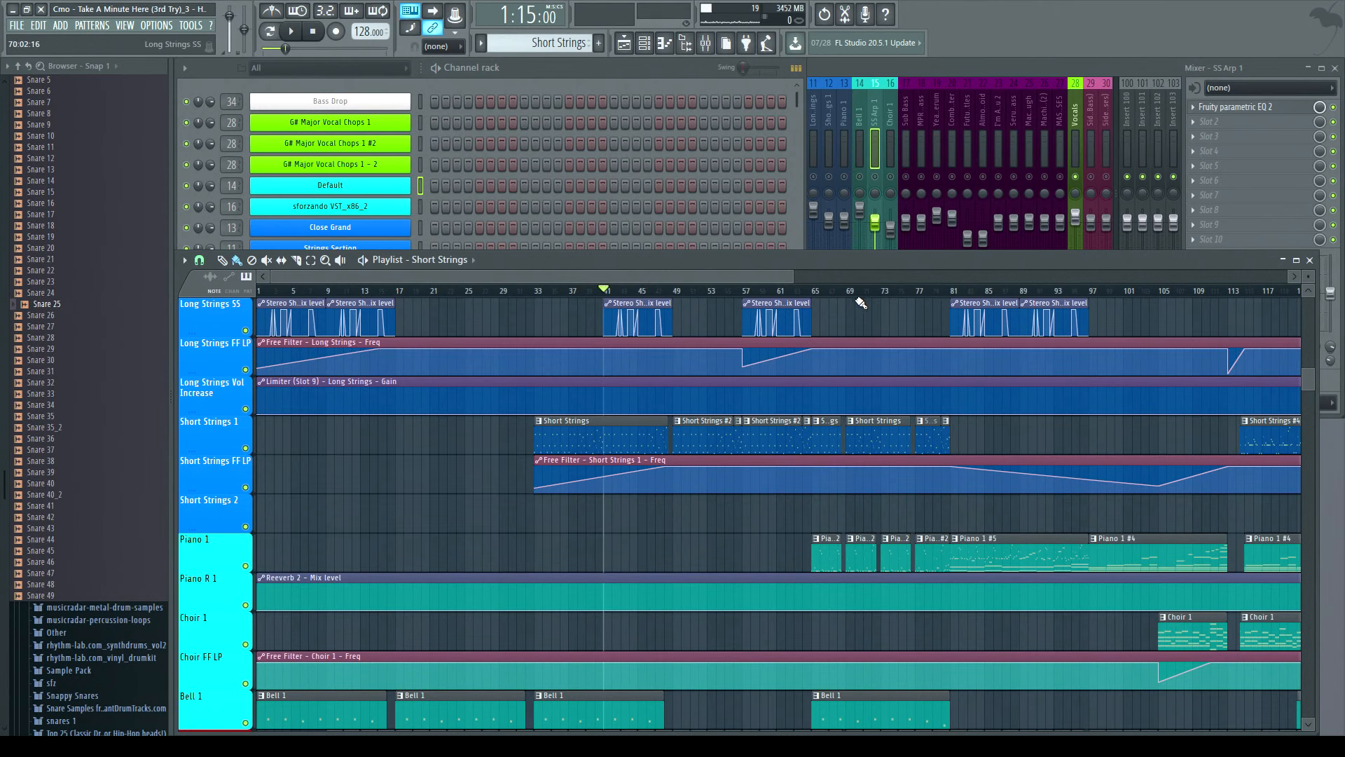
# - Open the mixer and select the Short Strings 1 mixer track to view its effects
pyautogui.click(269, 31)
pyautogui.click(845, 70)
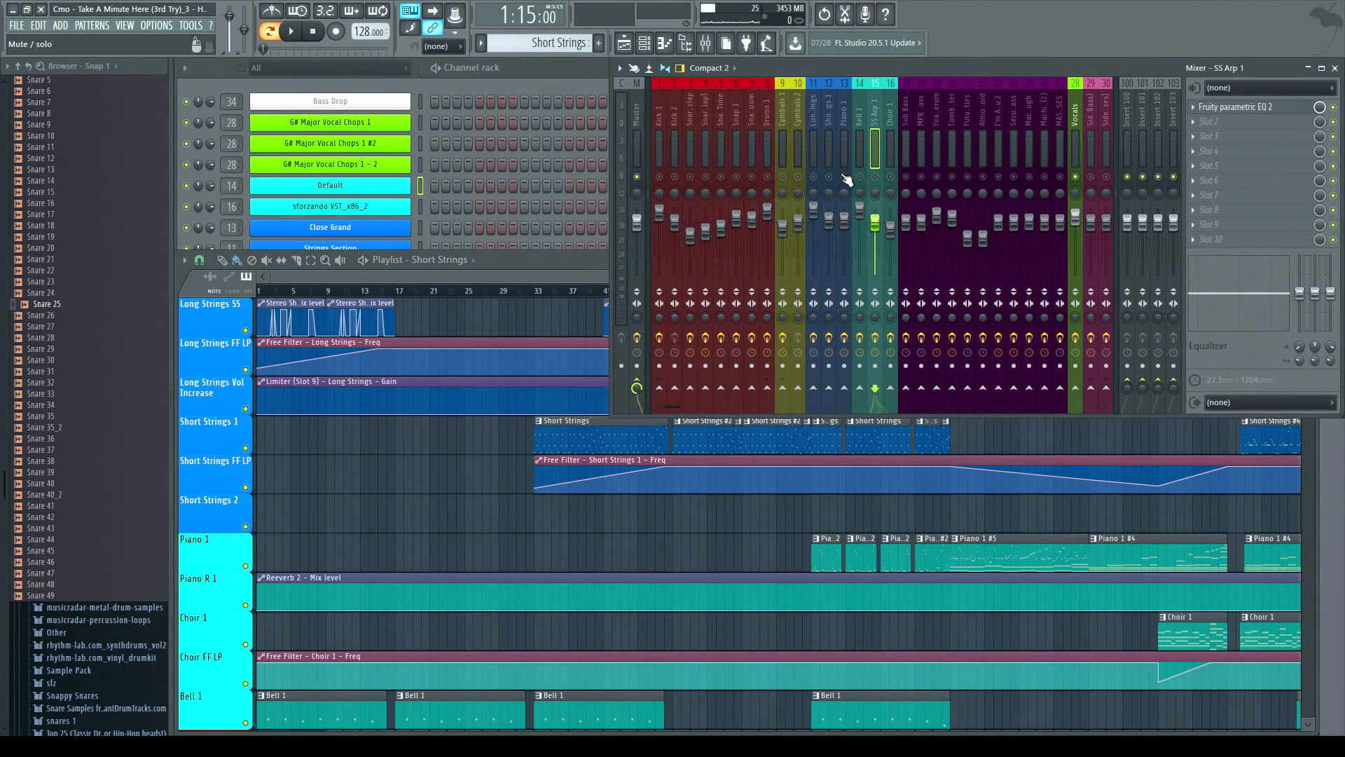
pyautogui.click(828, 123)
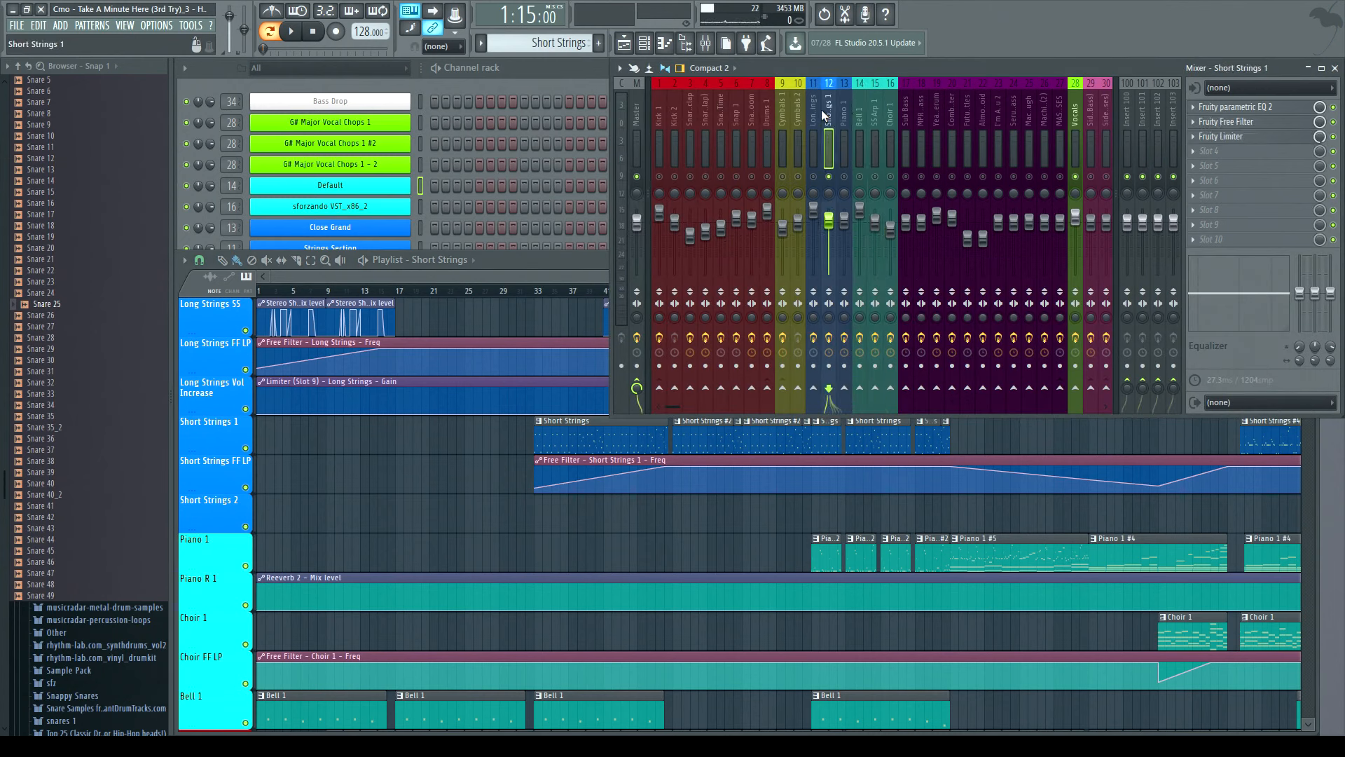
# - Play the song briefly while switching between the channel rack and the playlist, then stop playback
pyautogui.press('space')
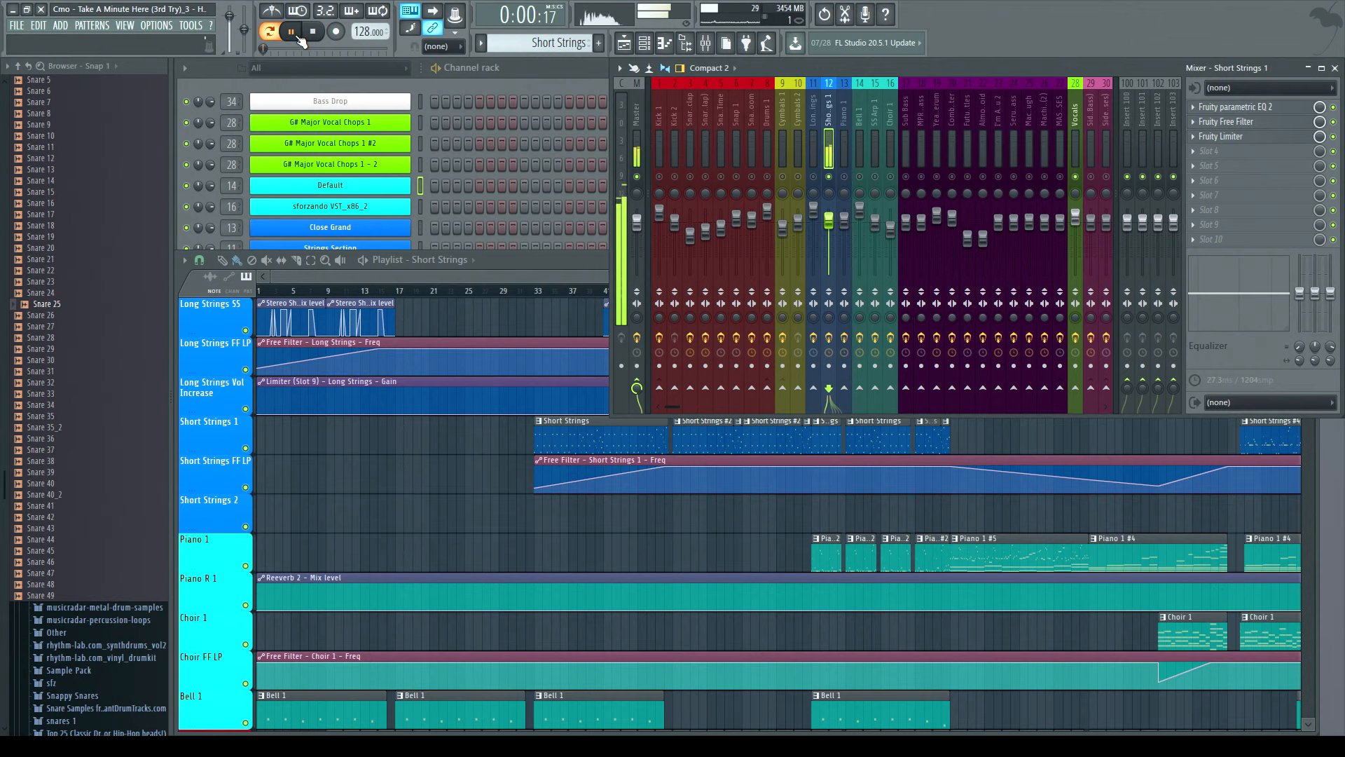
pyautogui.click(536, 70)
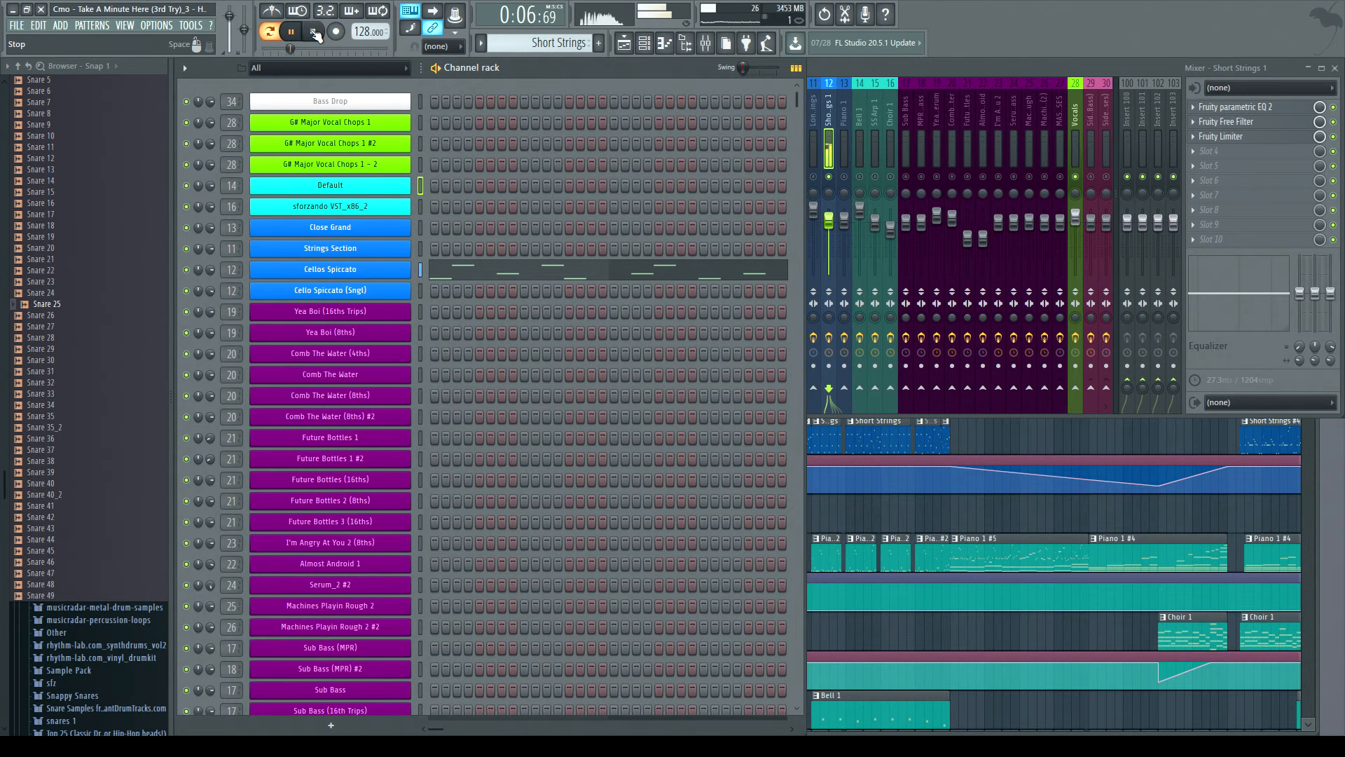
pyautogui.press('space')
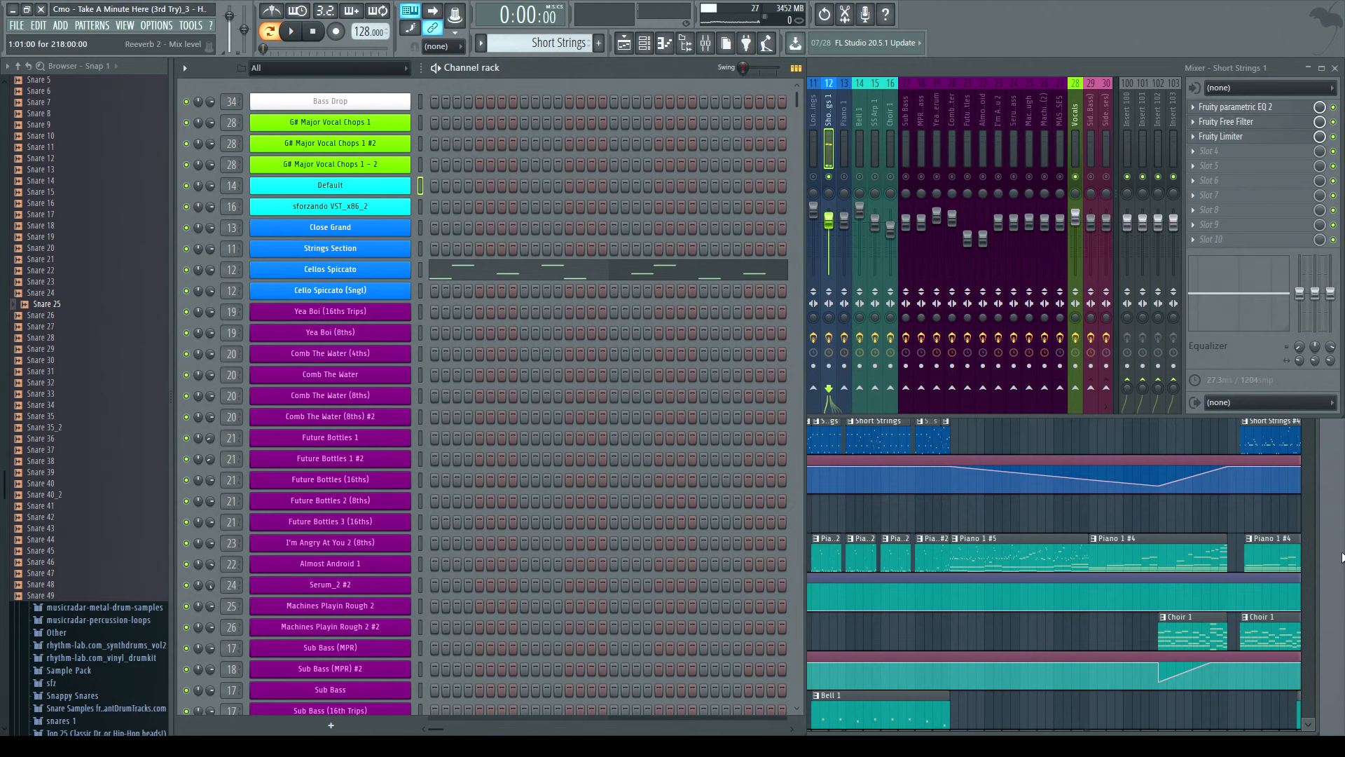
pyautogui.click(1323, 472)
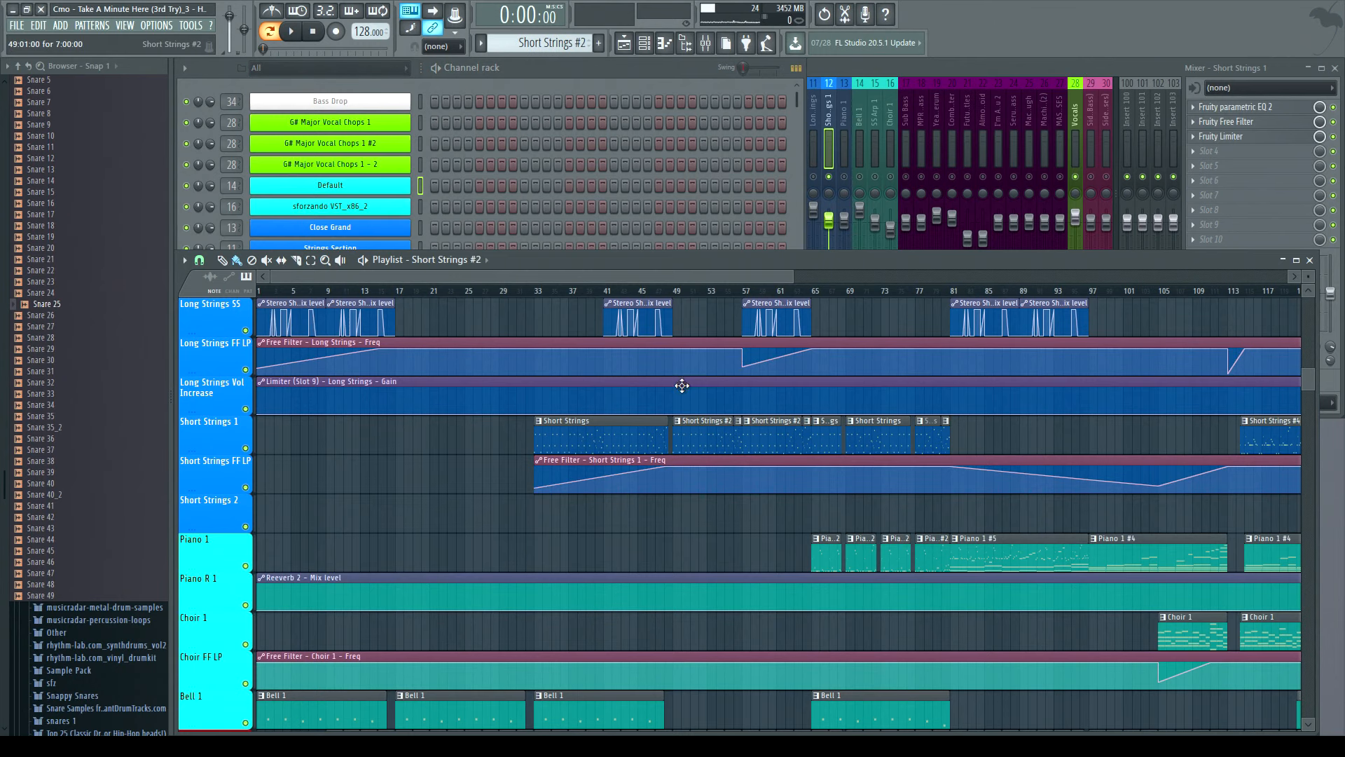
pyautogui.click(557, 73)
pyautogui.click(293, 32)
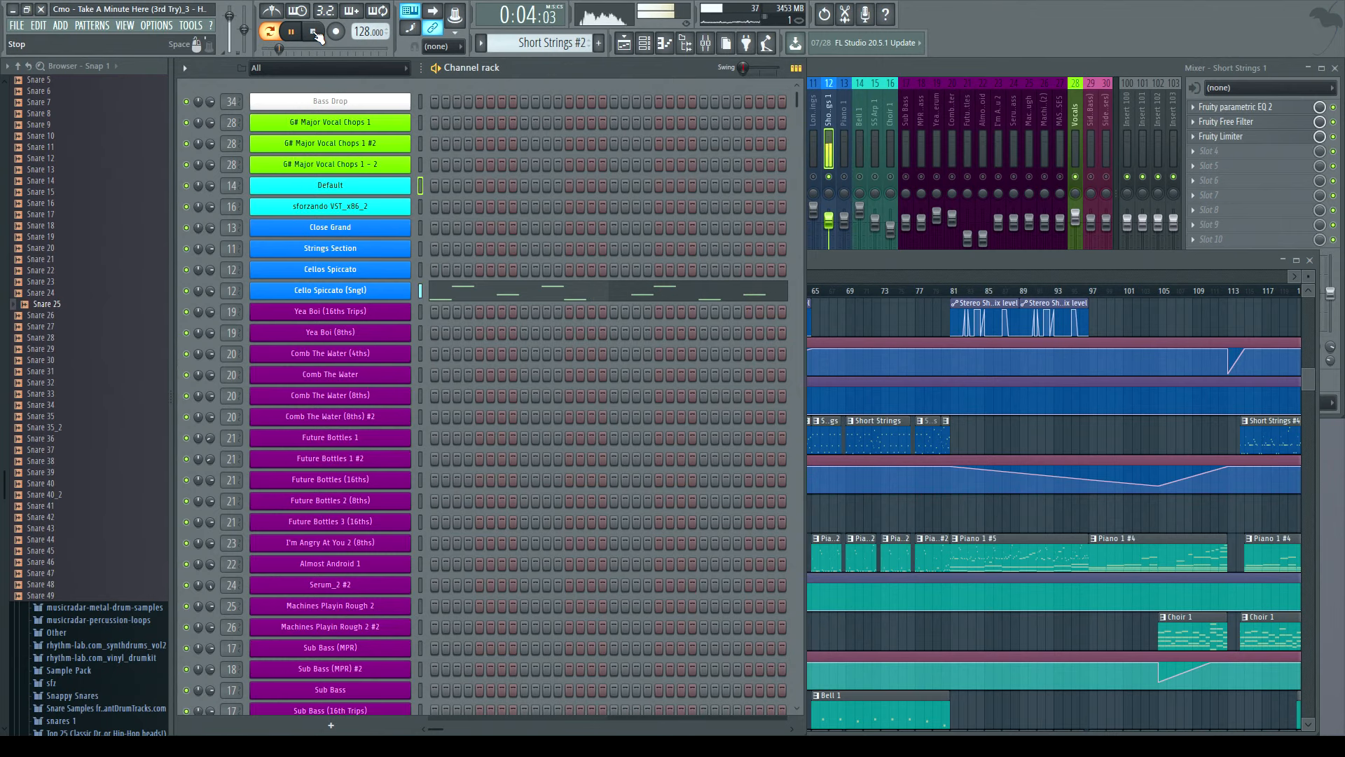
pyautogui.click(314, 32)
# - Bring the playlist forward and jump playback to points around bar 41 to audition the strings section
pyautogui.press('F5')
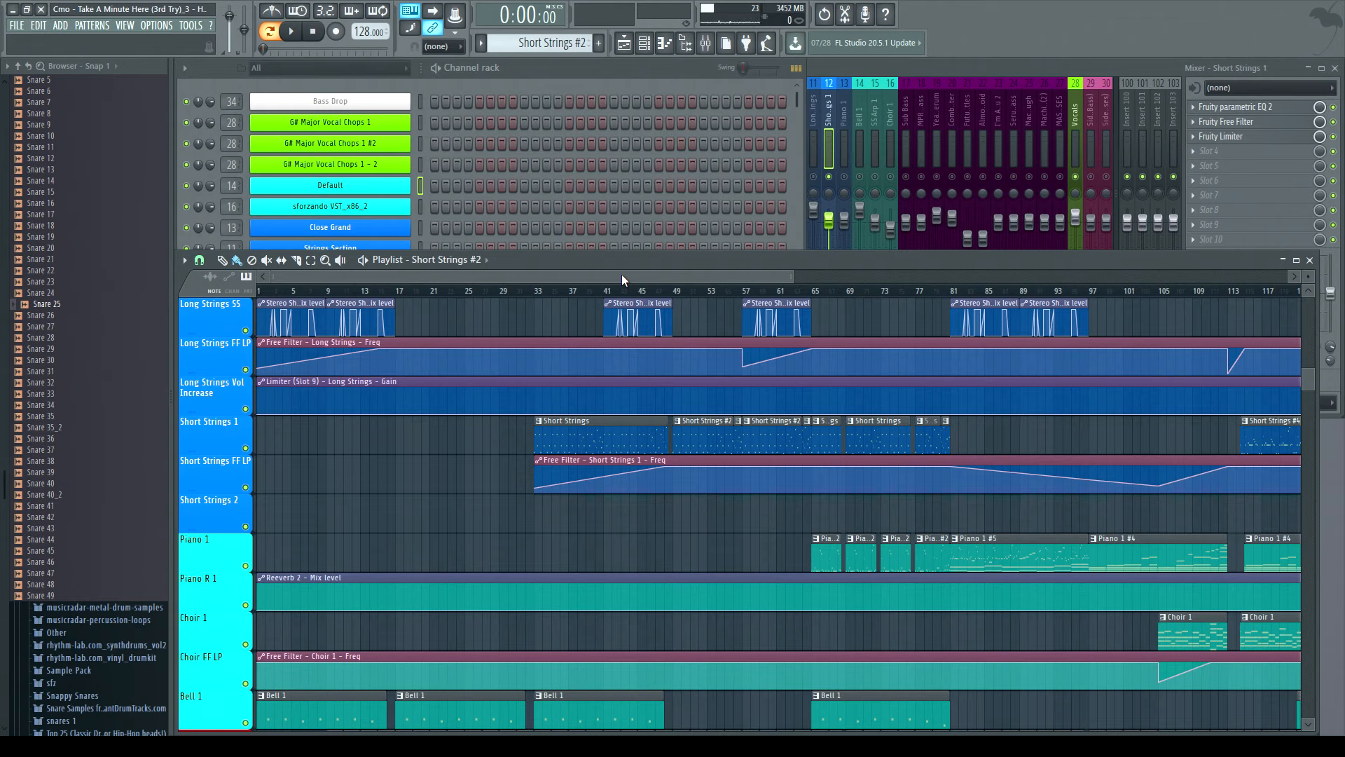
pyautogui.click(677, 292)
pyautogui.click(836, 70)
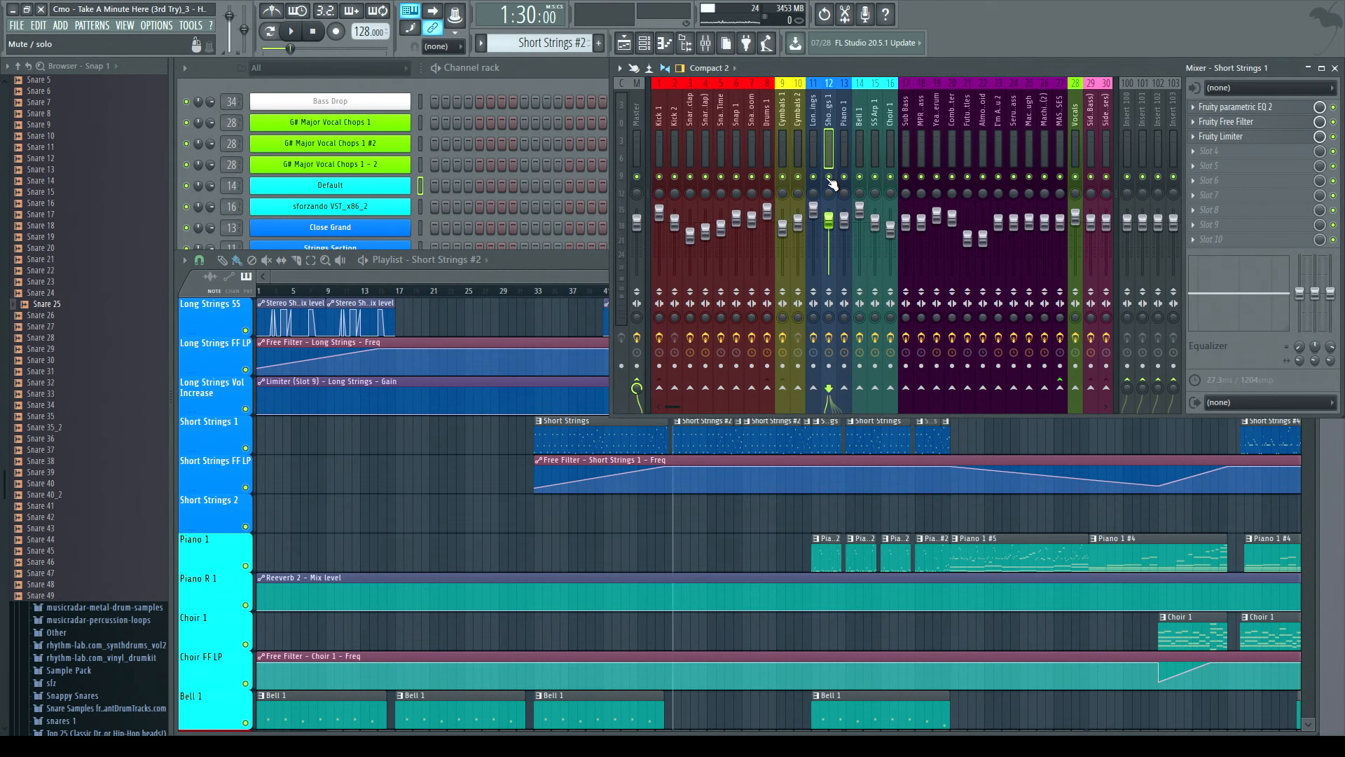
pyautogui.click(1319, 510)
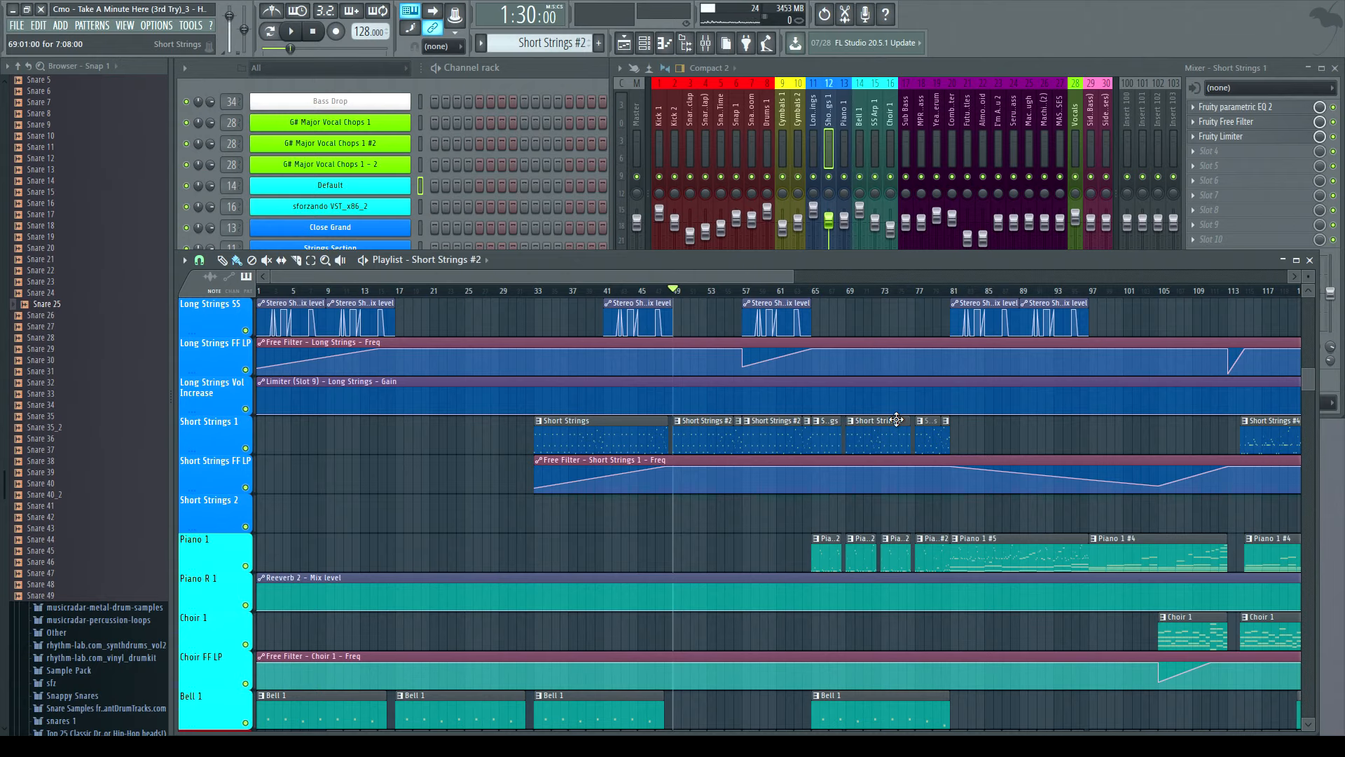
pyautogui.click(604, 292)
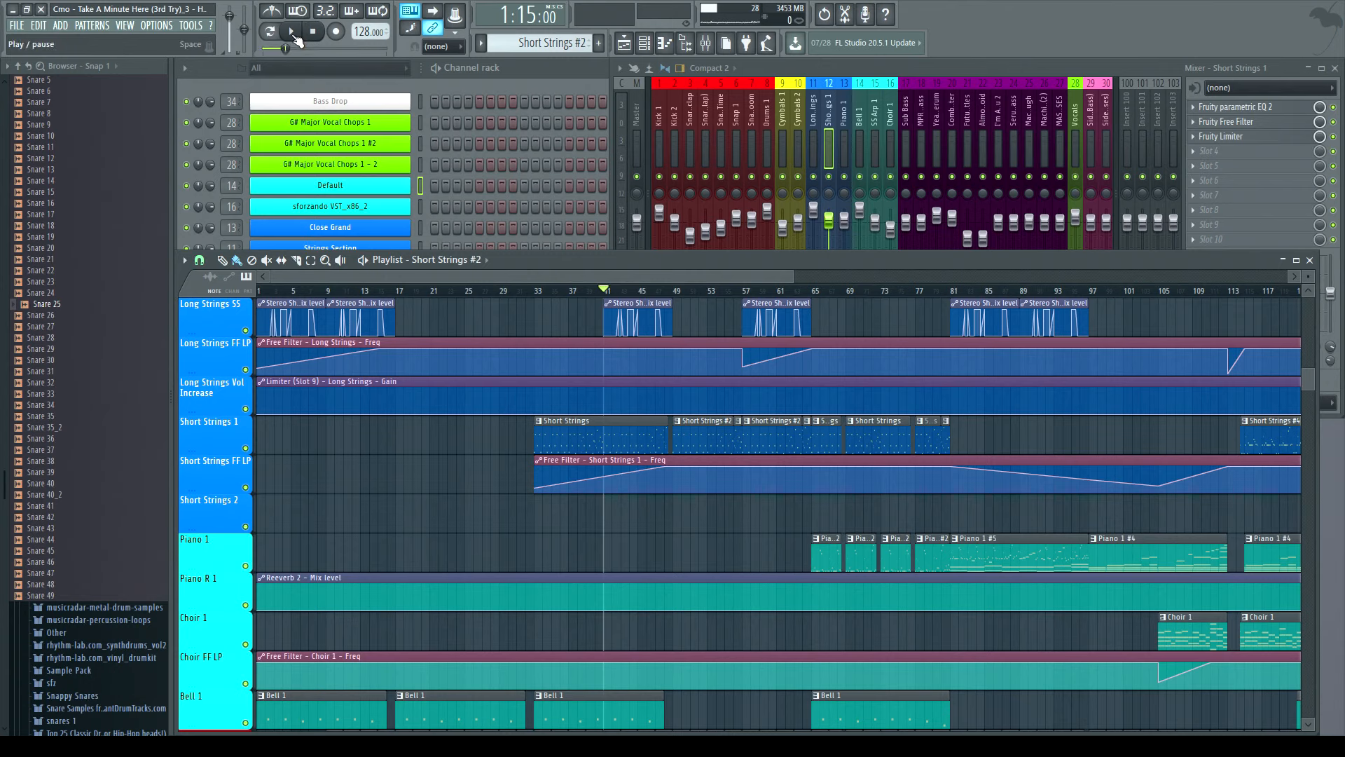
pyautogui.press('space')
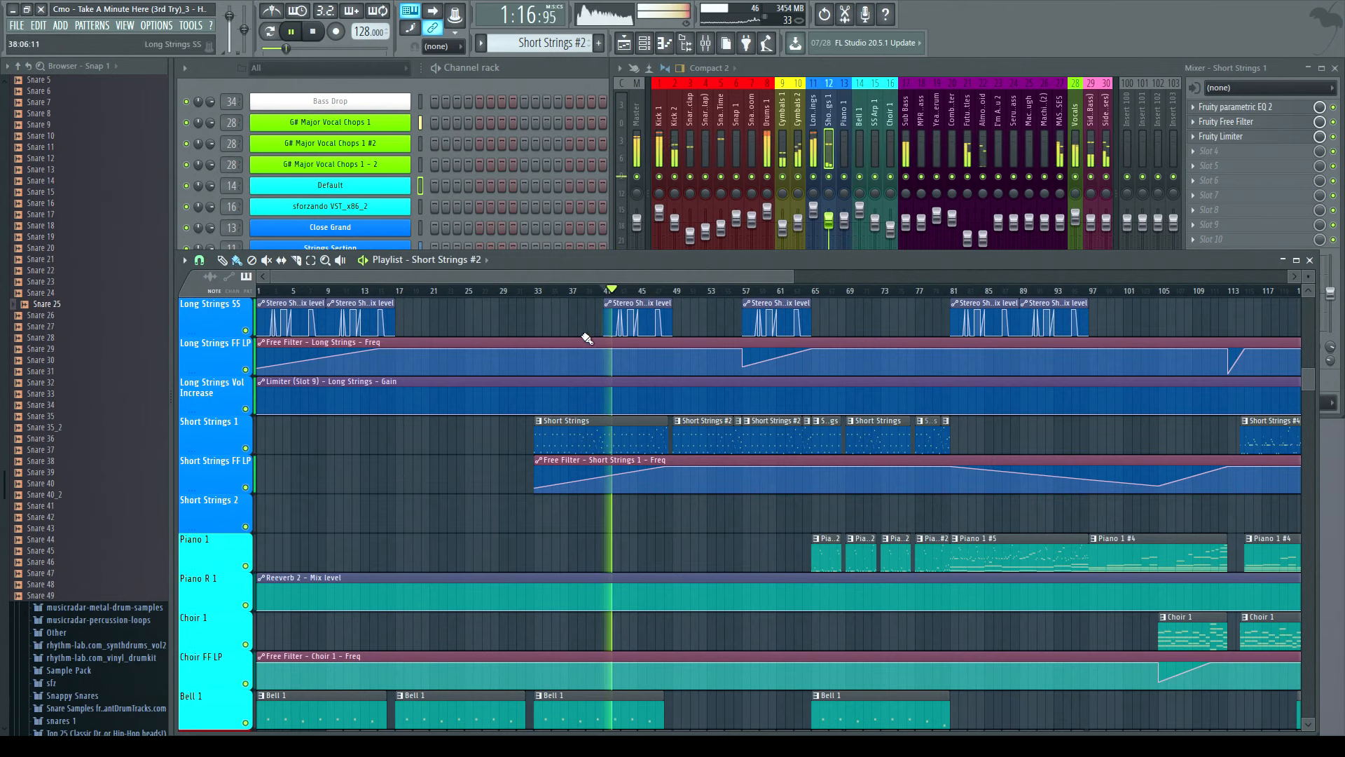
pyautogui.click(639, 291)
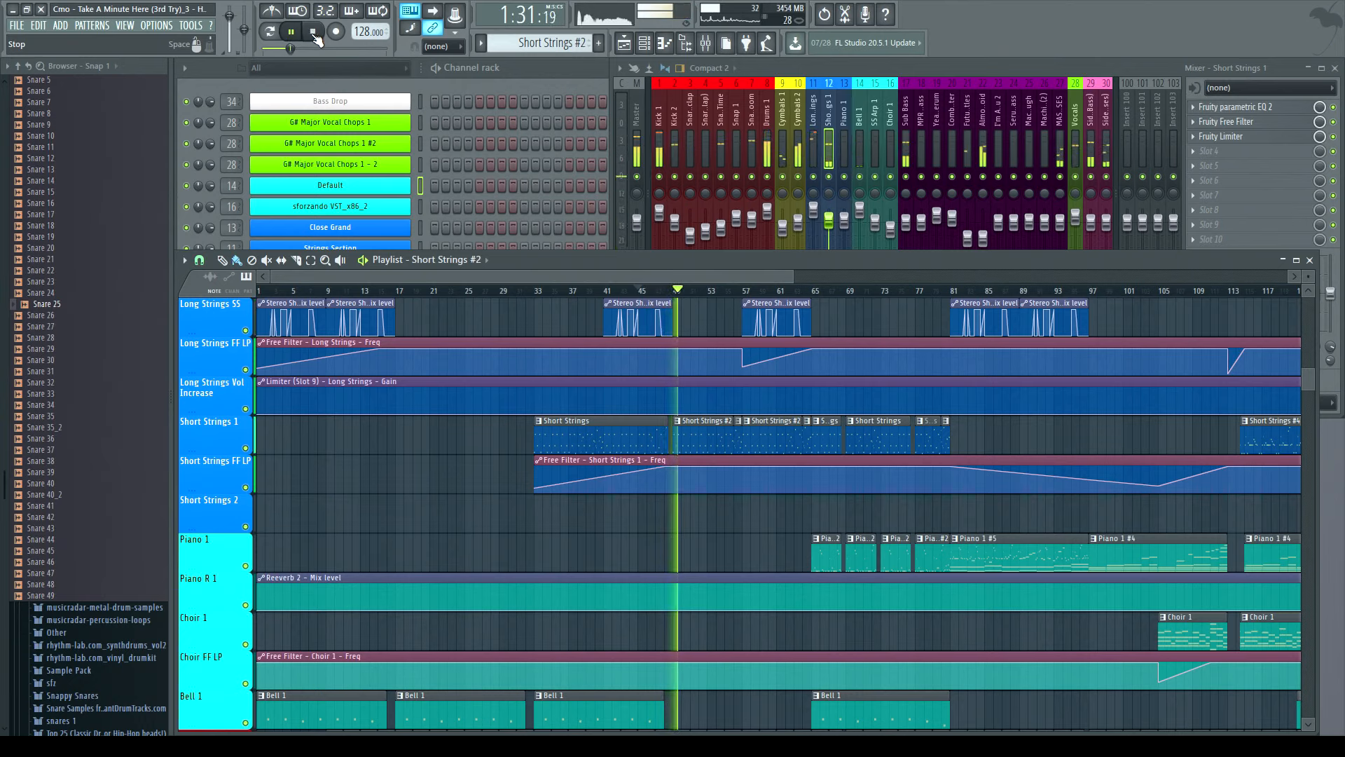
pyautogui.click(314, 33)
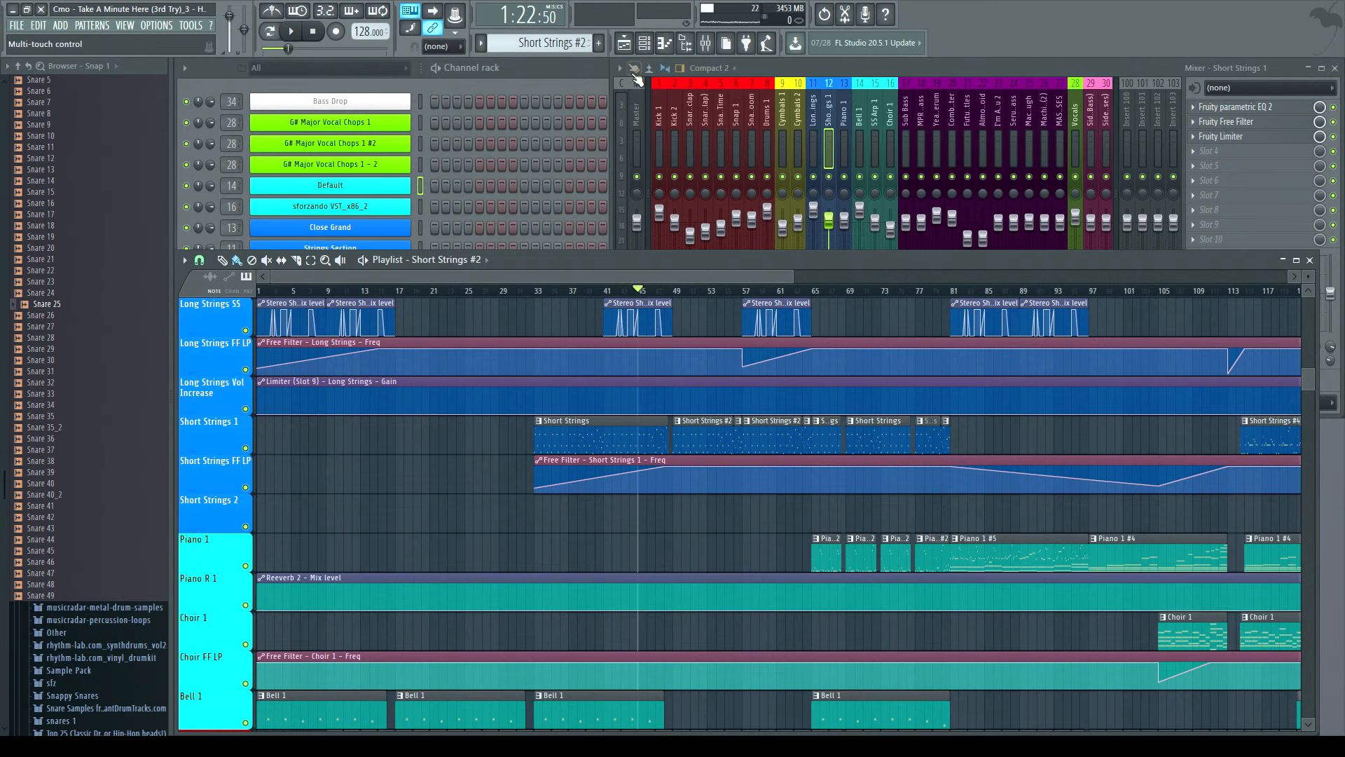
# - Scroll the playlist down and select the Piano 1 pattern clips
pyautogui.click(579, 74)
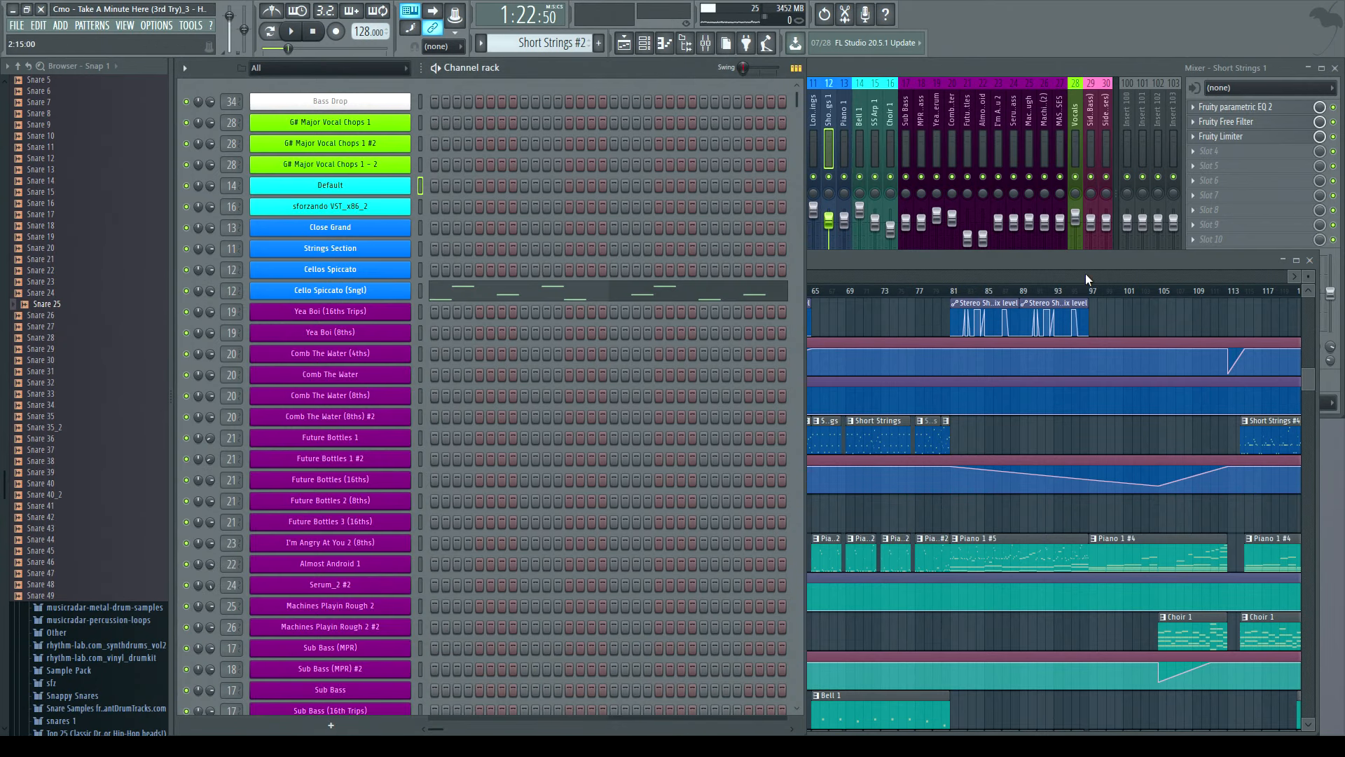
pyautogui.click(957, 267)
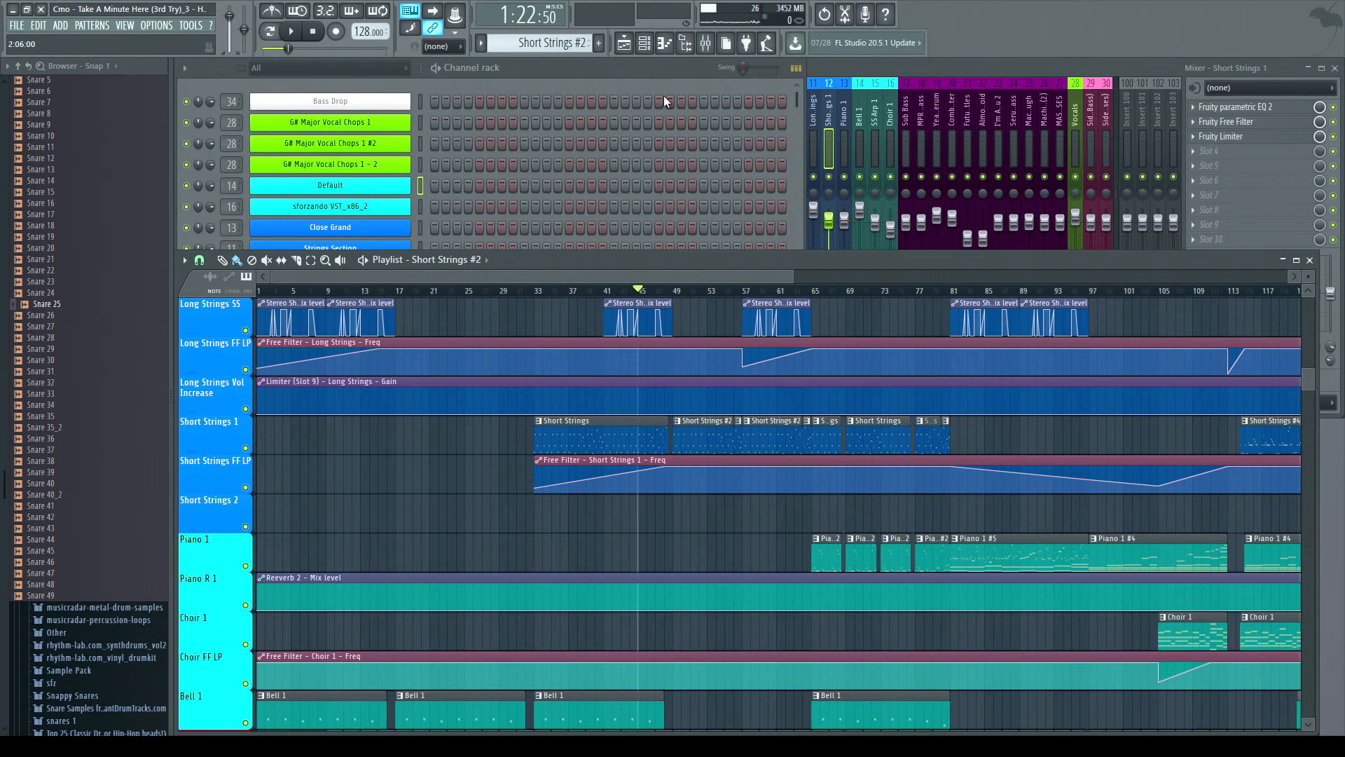
pyautogui.click(583, 67)
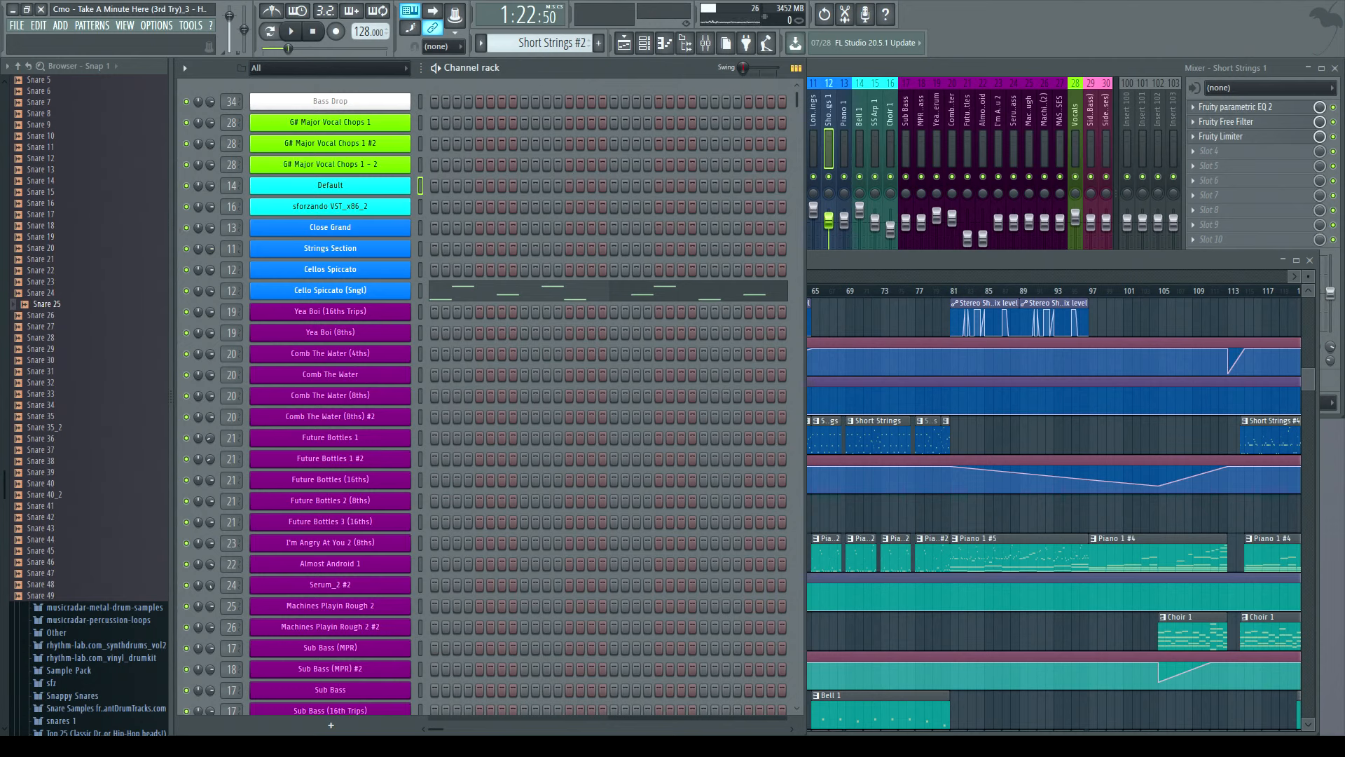
pyautogui.click(830, 256)
pyautogui.scroll(-2, 896, 414)
pyautogui.click(978, 483)
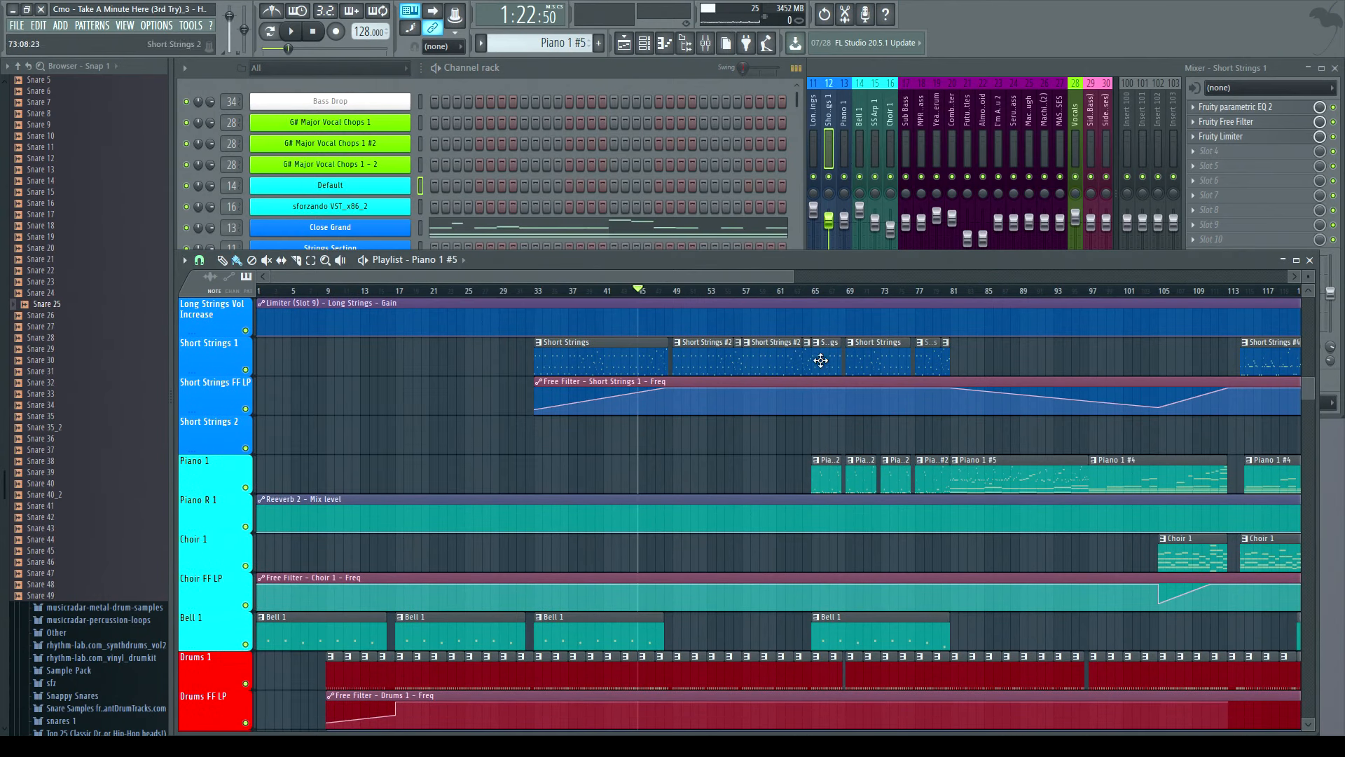
pyautogui.click(825, 480)
pyautogui.click(269, 30)
# - Play the song with the mixer shown to listen to the piano part, then stop
pyautogui.click(861, 70)
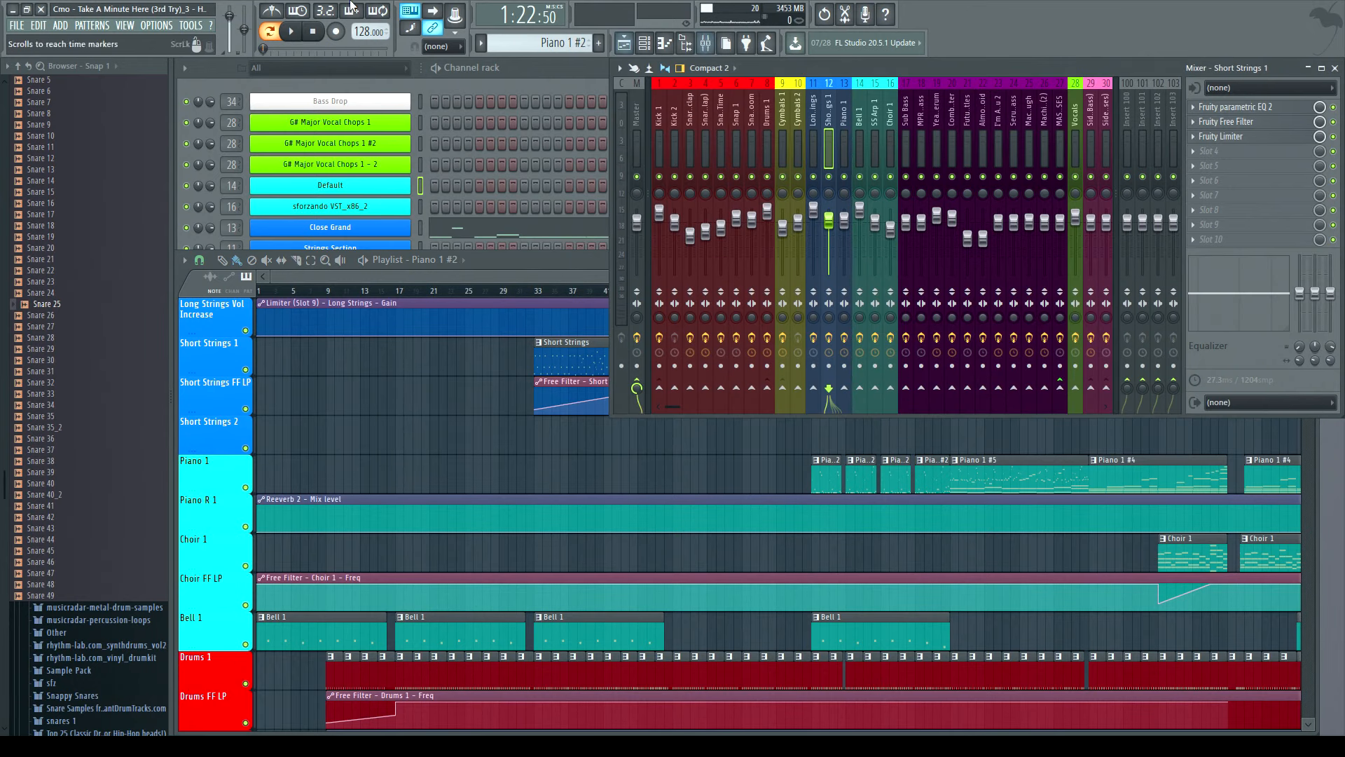
pyautogui.press('space')
pyautogui.click(527, 74)
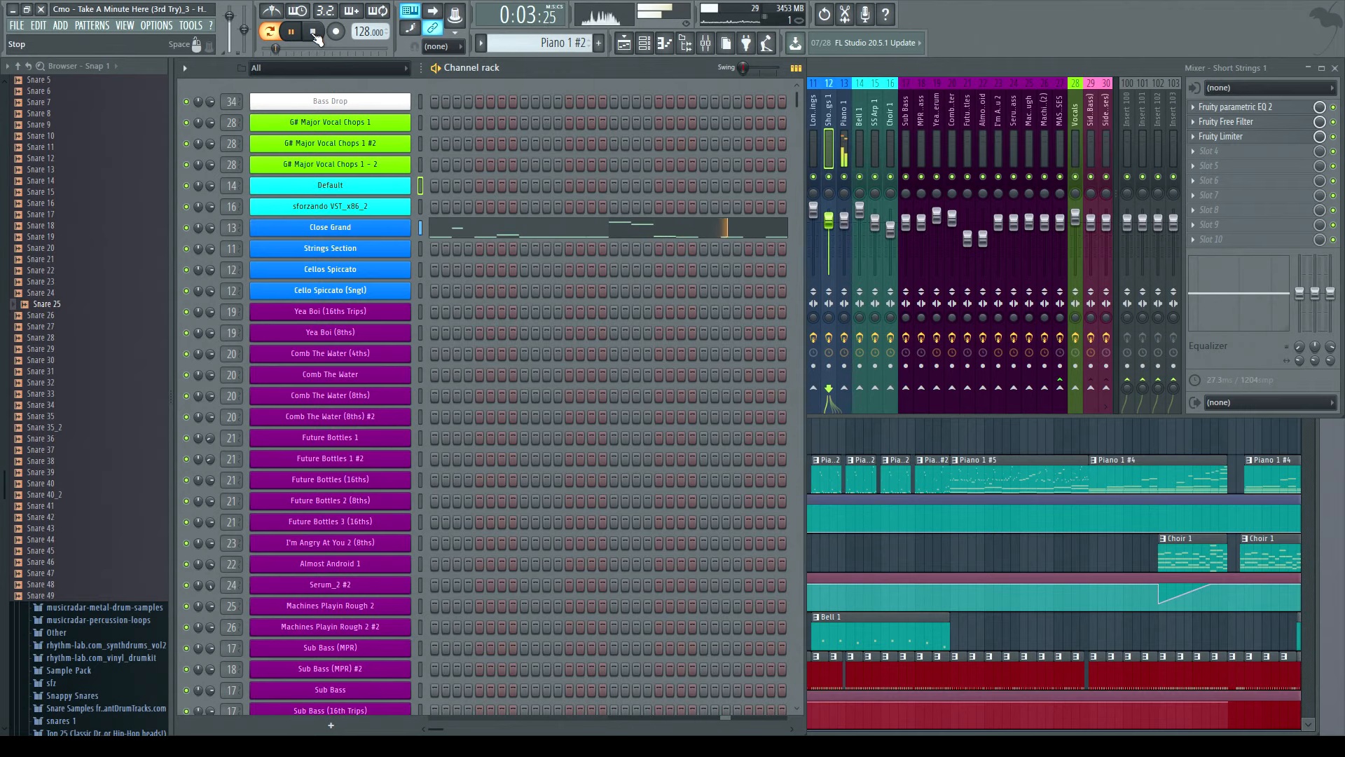
pyautogui.press('space')
# - Select the Piano 1 #5 clip and open the Close Grand channel in the piano roll
pyautogui.moveTo(1313, 435); pyautogui.dragTo(1300, 401)
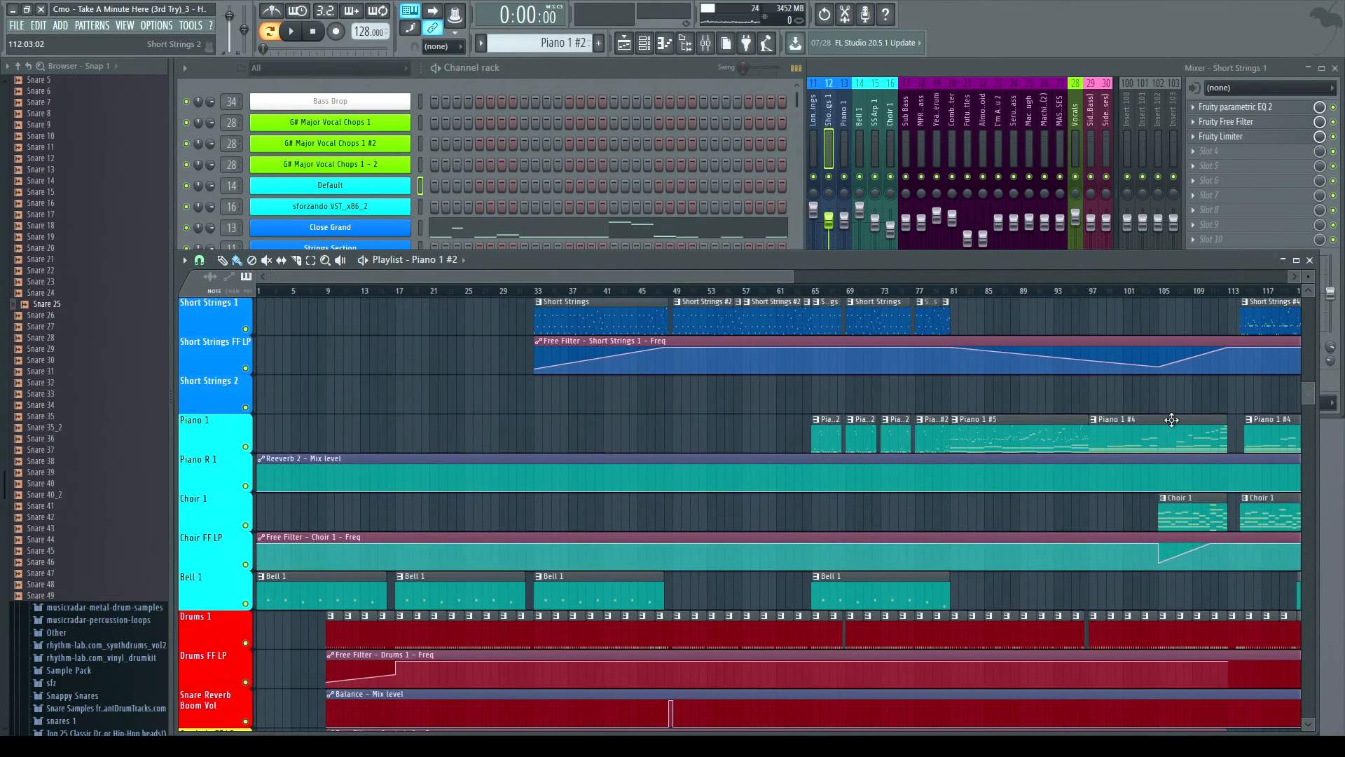
pyautogui.click(1025, 447)
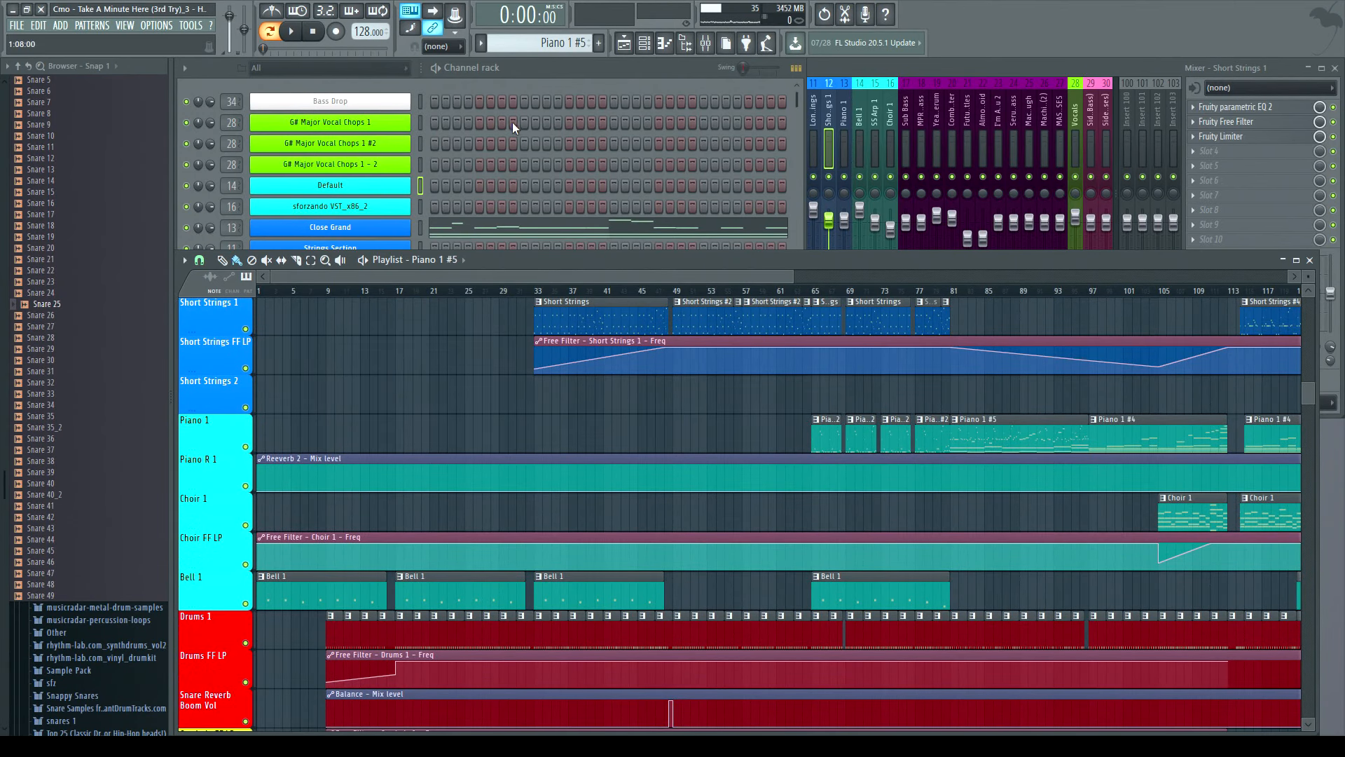
pyautogui.click(526, 70)
pyautogui.rightClick(403, 227)
pyautogui.click(481, 228)
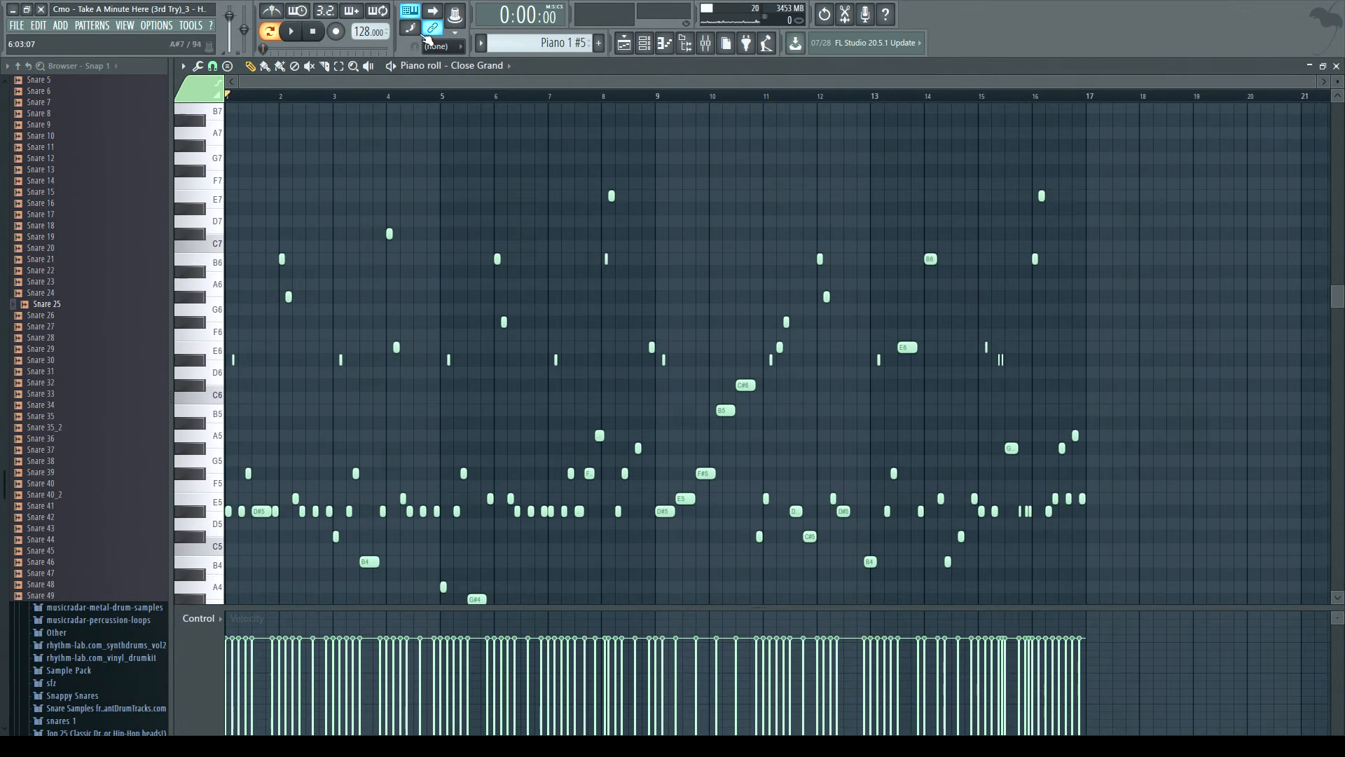
# - Play the Piano 1 #5 pattern while scrolling through its notes in the piano roll, then stop
pyautogui.click(290, 32)
pyautogui.click(293, 33)
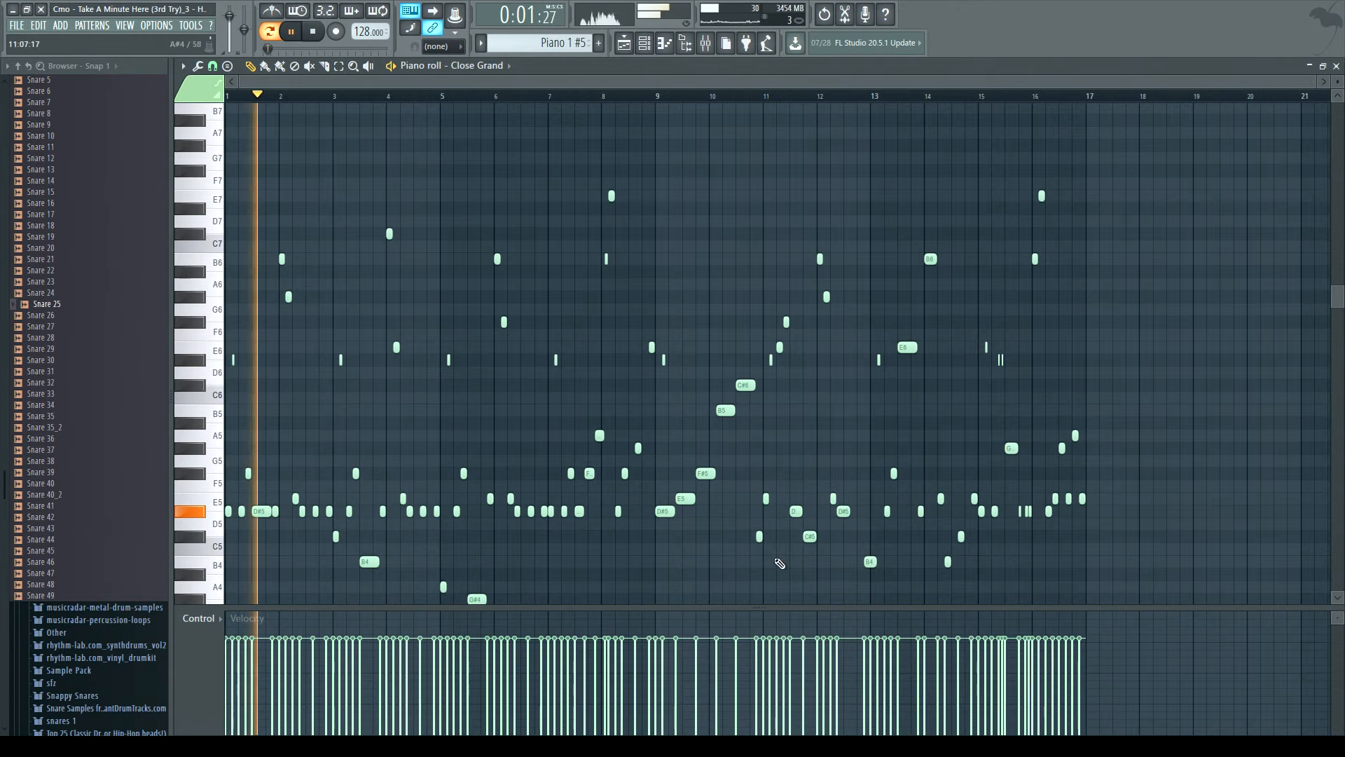
pyautogui.scroll(-3, 706, 449)
pyautogui.scroll(-3, 703, 454)
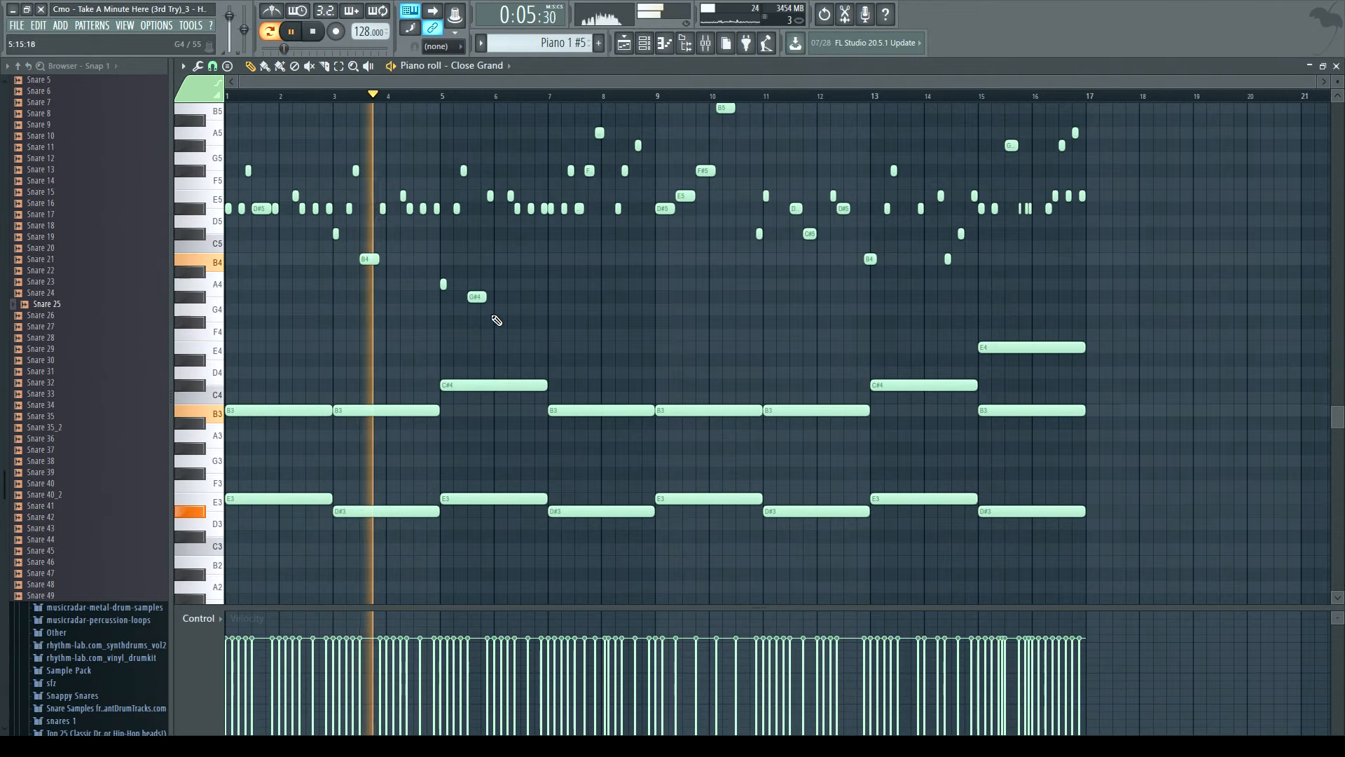
pyautogui.scroll(3, 501, 318)
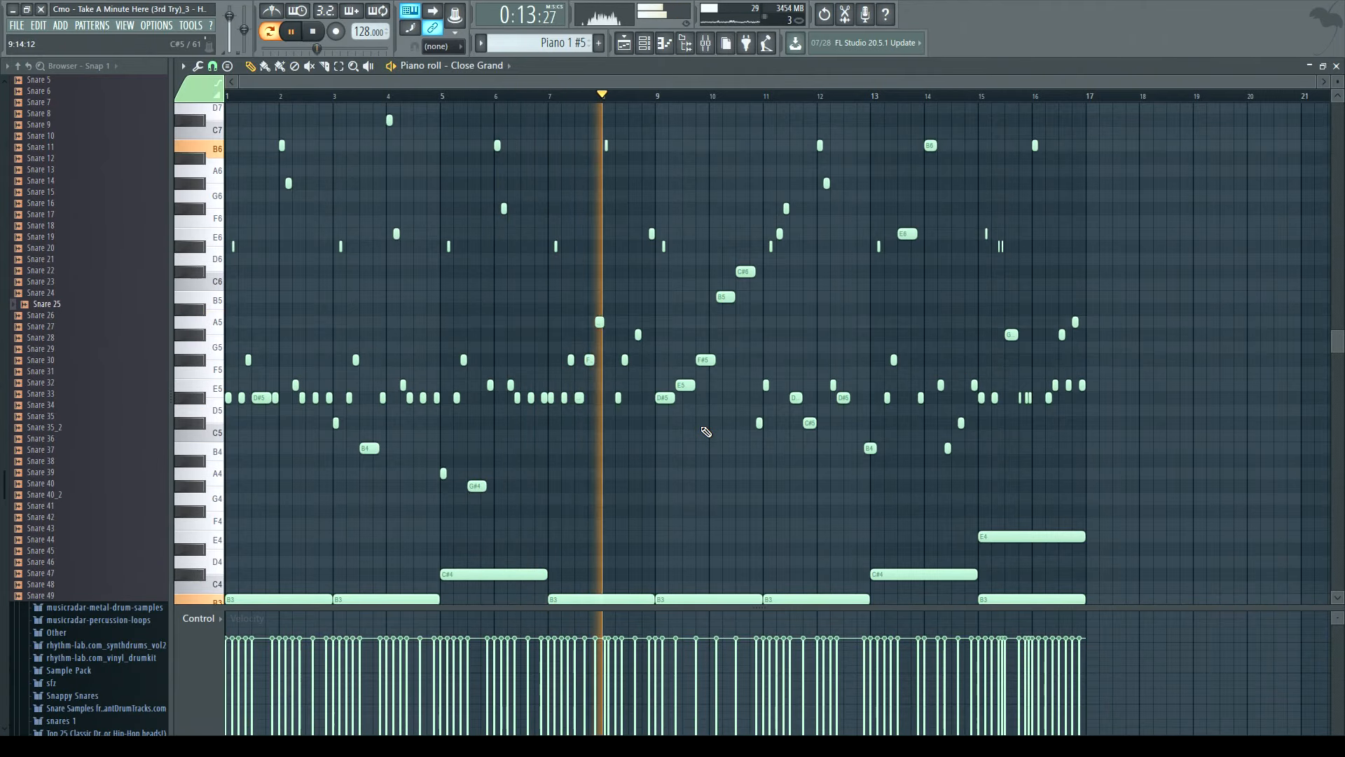
pyautogui.scroll(2, 701, 432)
pyautogui.scroll(1, 704, 434)
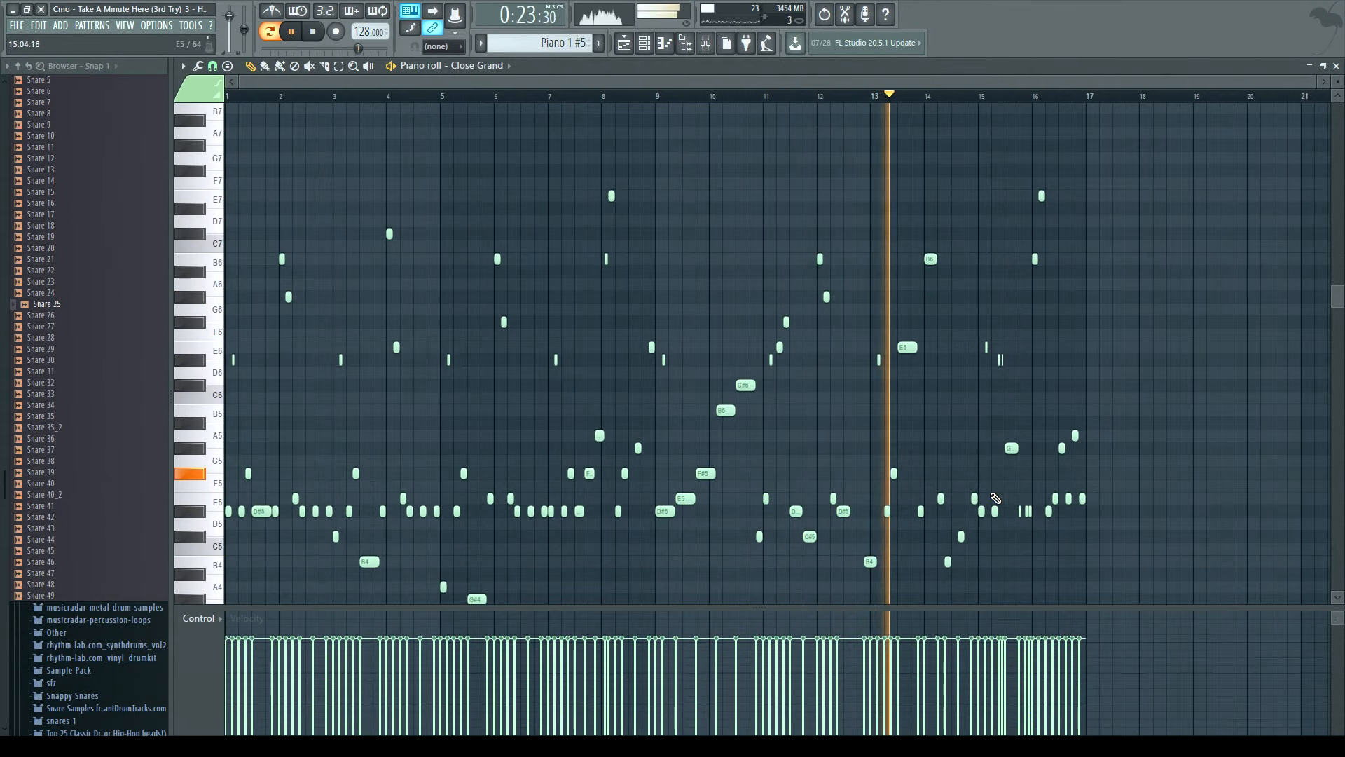
pyautogui.scroll(-5, 982, 520)
pyautogui.scroll(5, 917, 450)
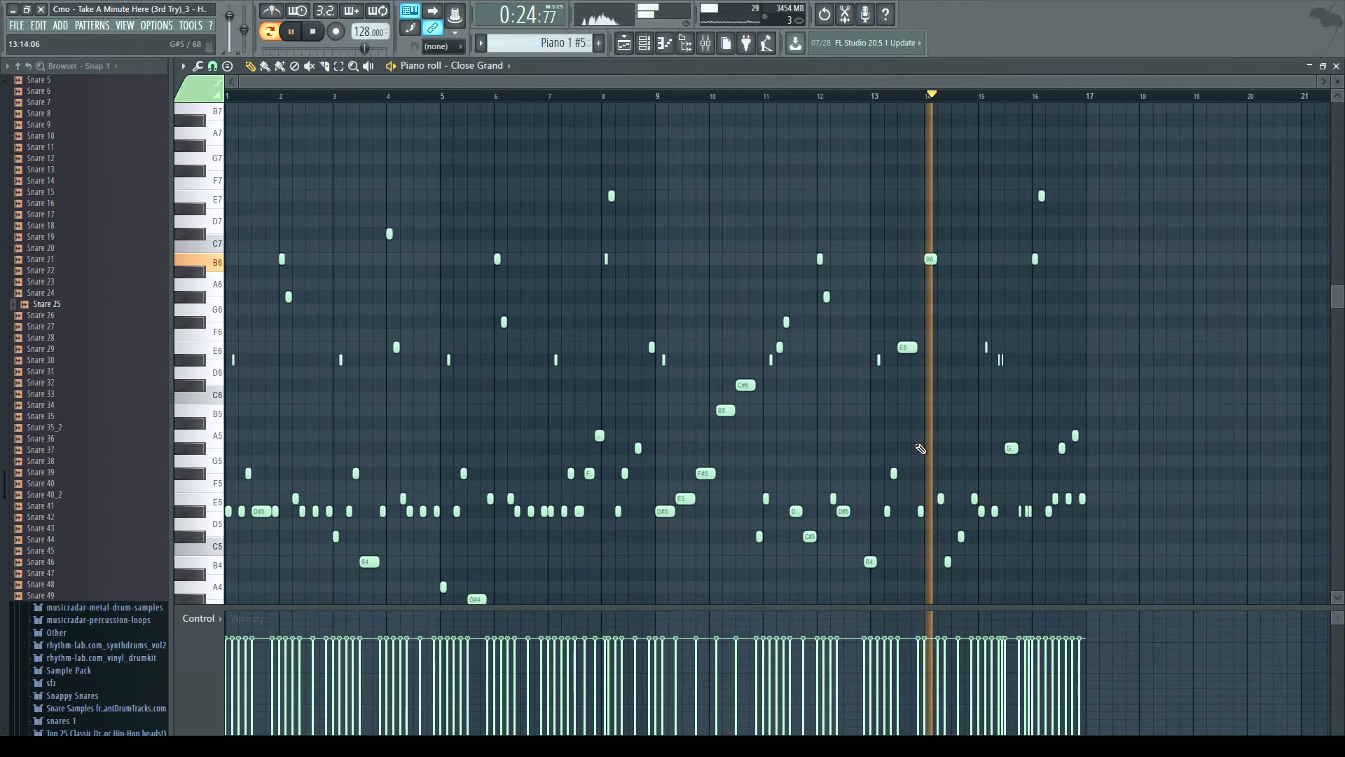
pyautogui.click(316, 38)
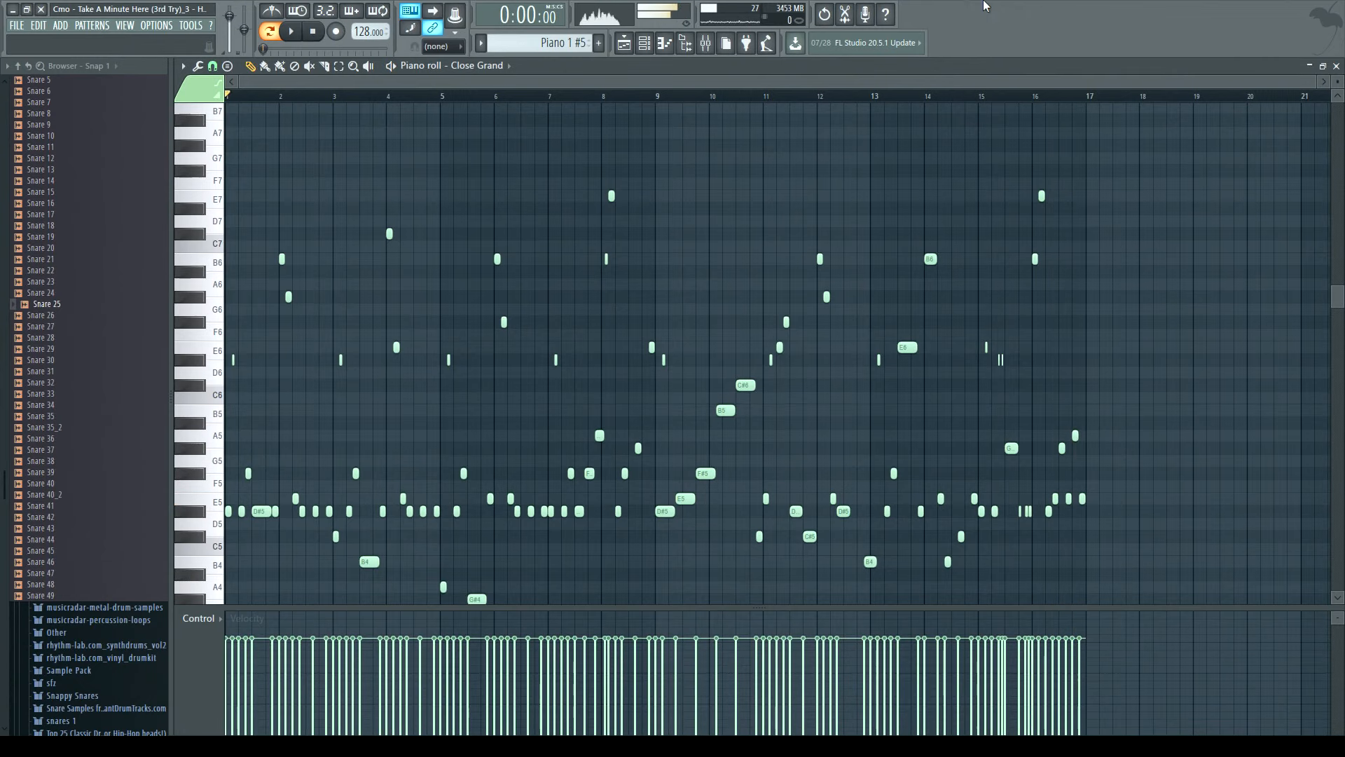
# - Close the piano roll, move the playlist view further along the song and select a Choir 1 clip
pyautogui.click(1337, 66)
pyautogui.click(916, 263)
pyautogui.moveTo(730, 280); pyautogui.dragTo(908, 321)
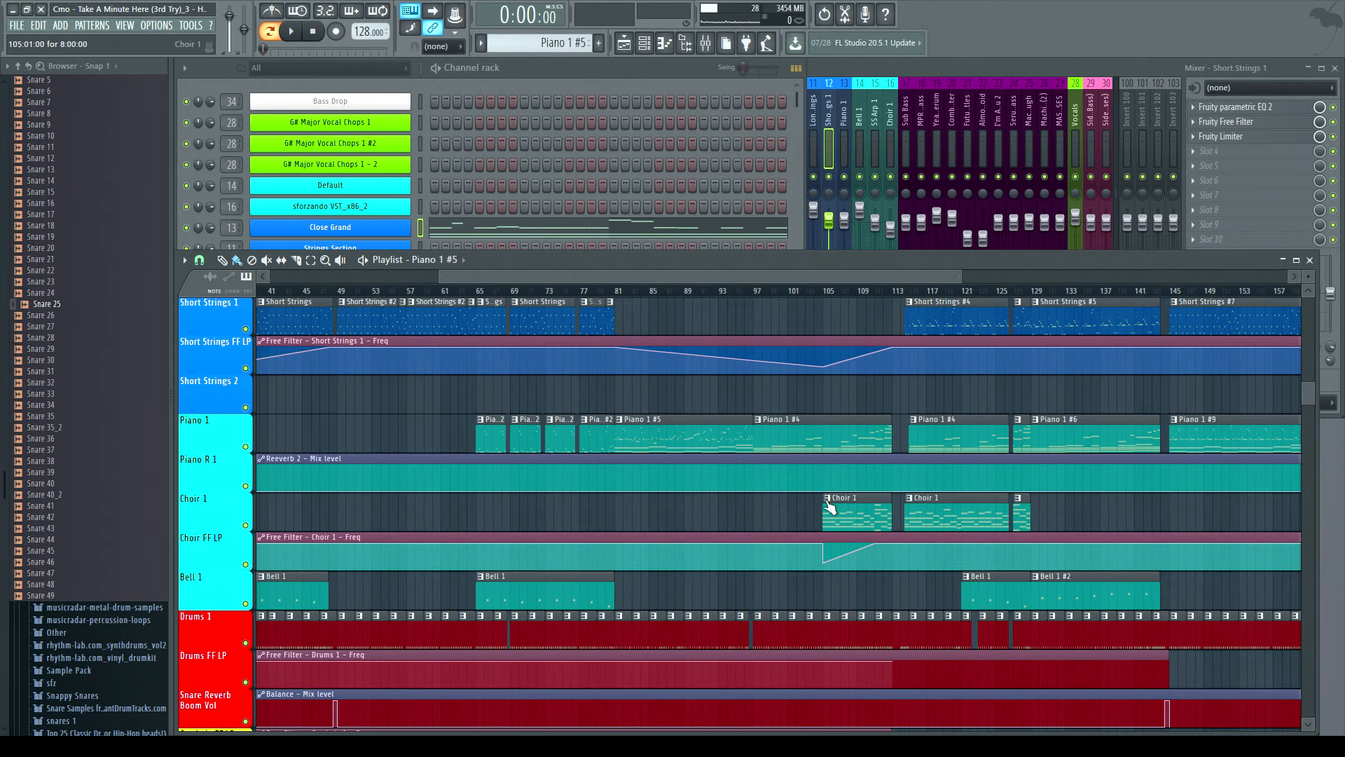
pyautogui.scroll(-3, 943, 412)
pyautogui.click(942, 411)
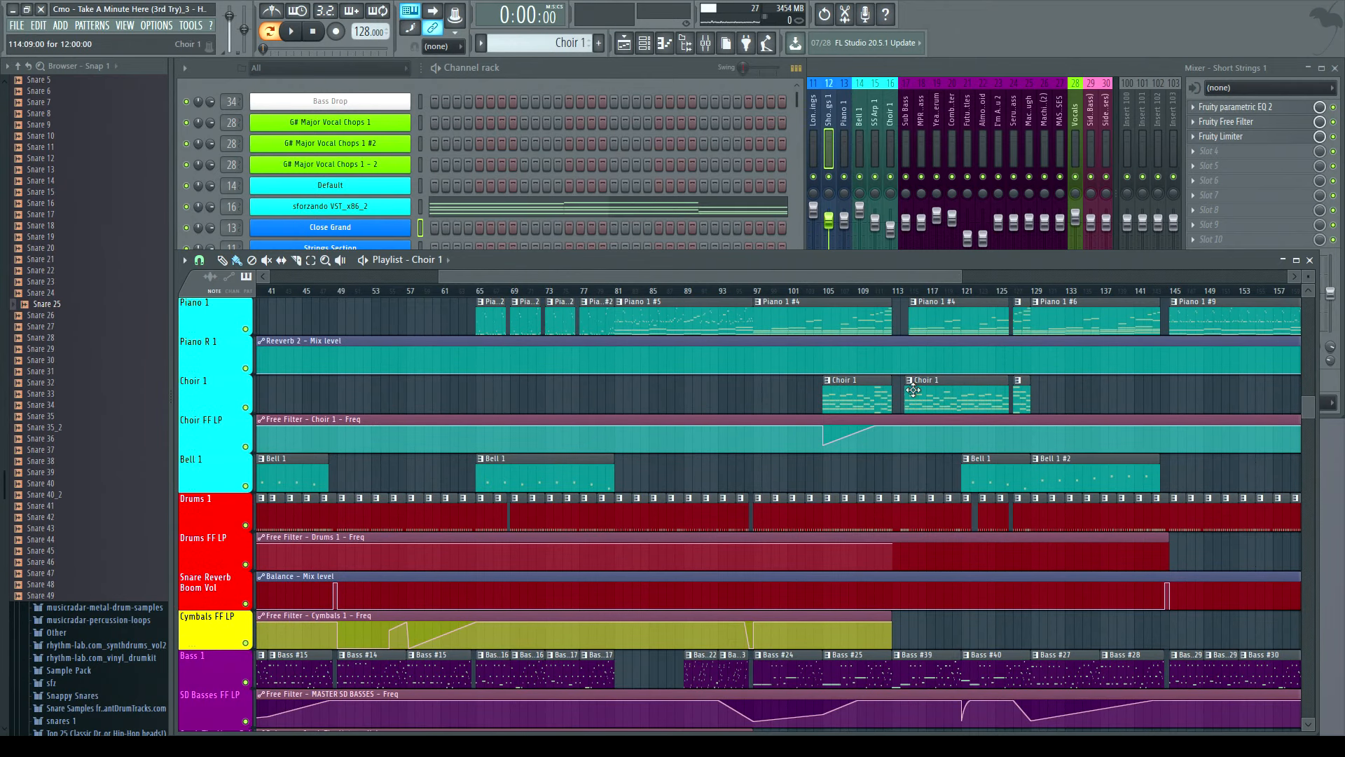
# - Play the song from around bar 113 to audition the choir section
pyautogui.click(529, 67)
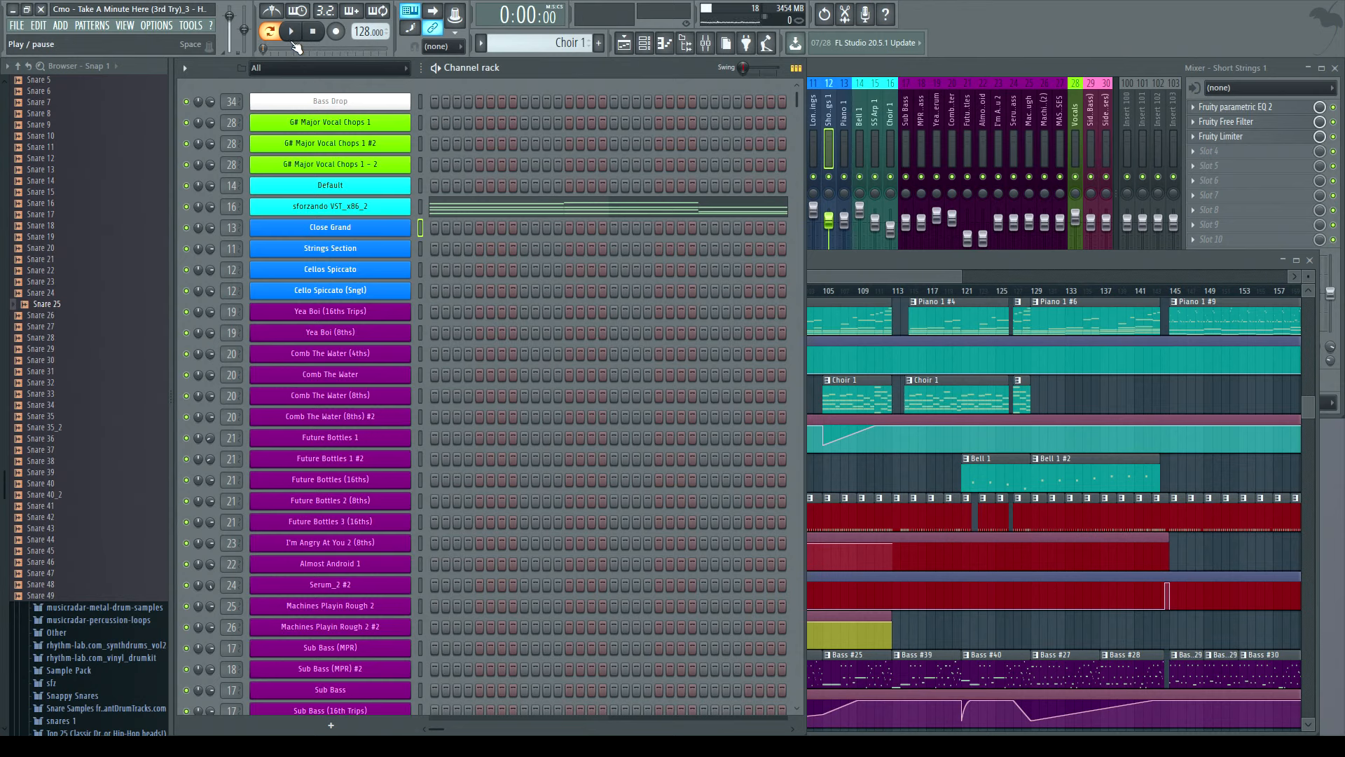
pyautogui.click(291, 31)
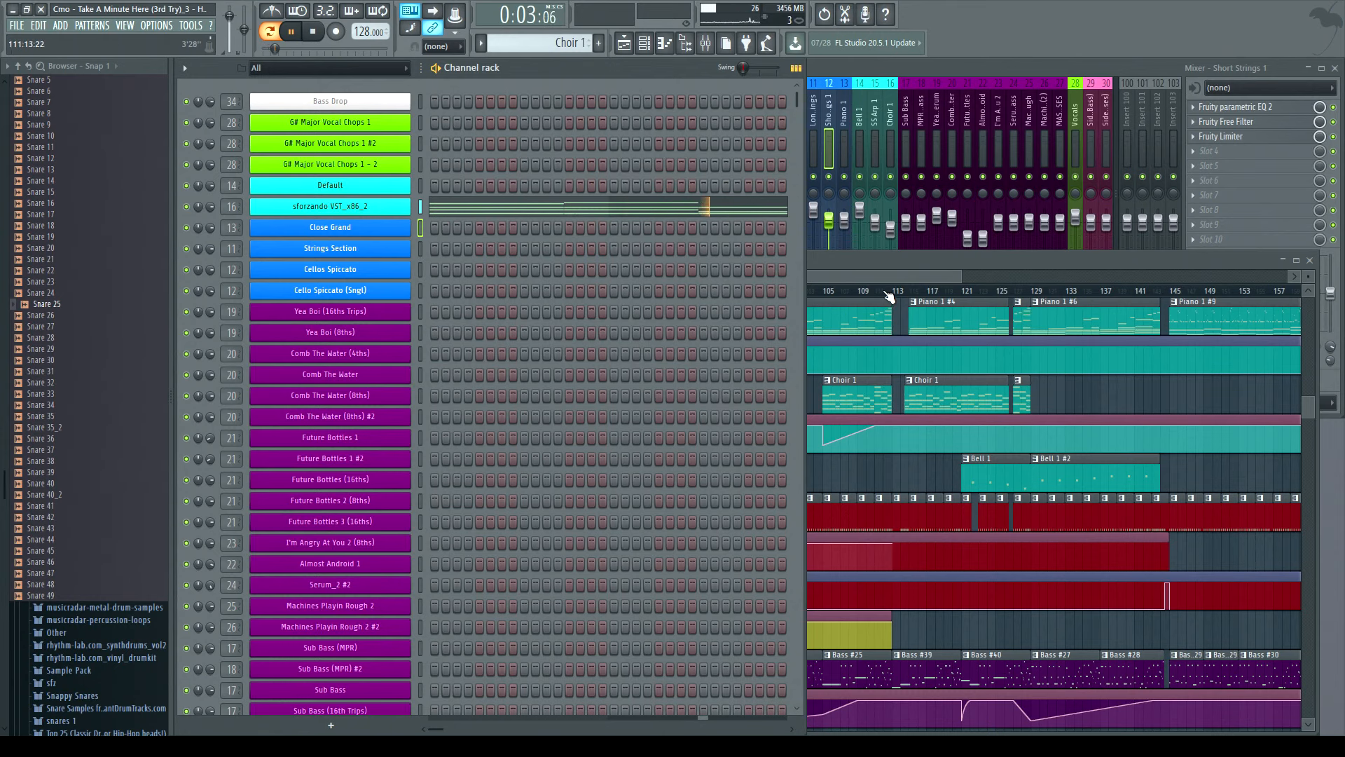
pyautogui.click(912, 291)
pyautogui.press('l')
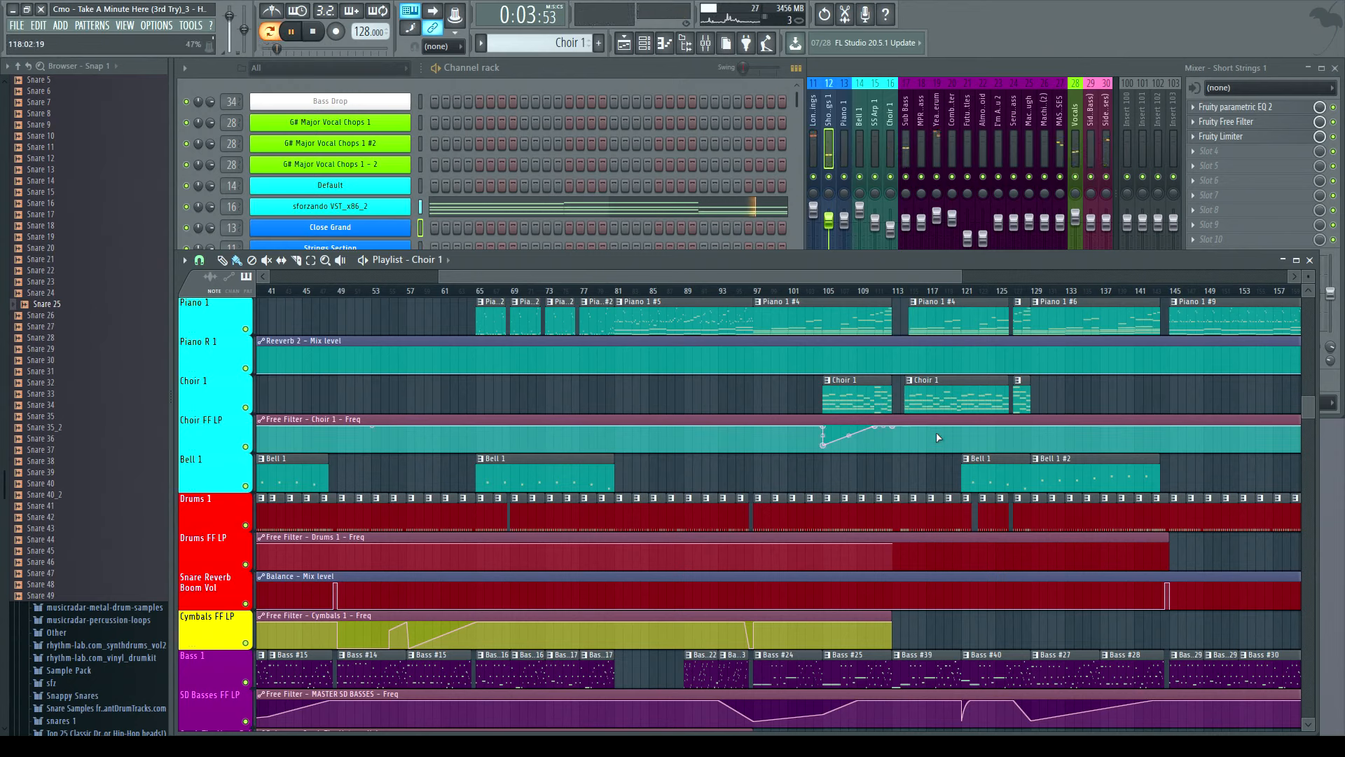
# - Select the Choir 1 mixer track to view its effects and replay from bar 113
pyautogui.click(888, 126)
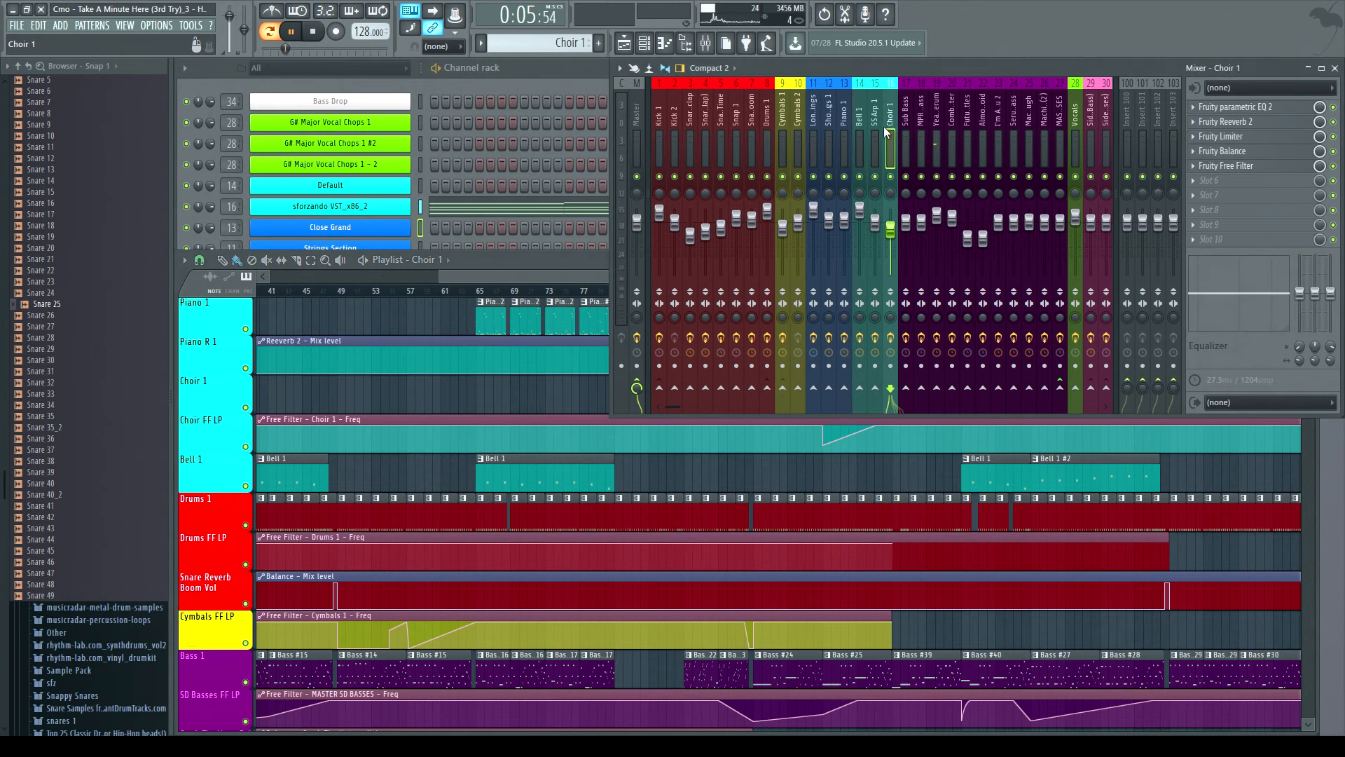
pyautogui.rightClick(890, 177)
pyautogui.rightClick(892, 179)
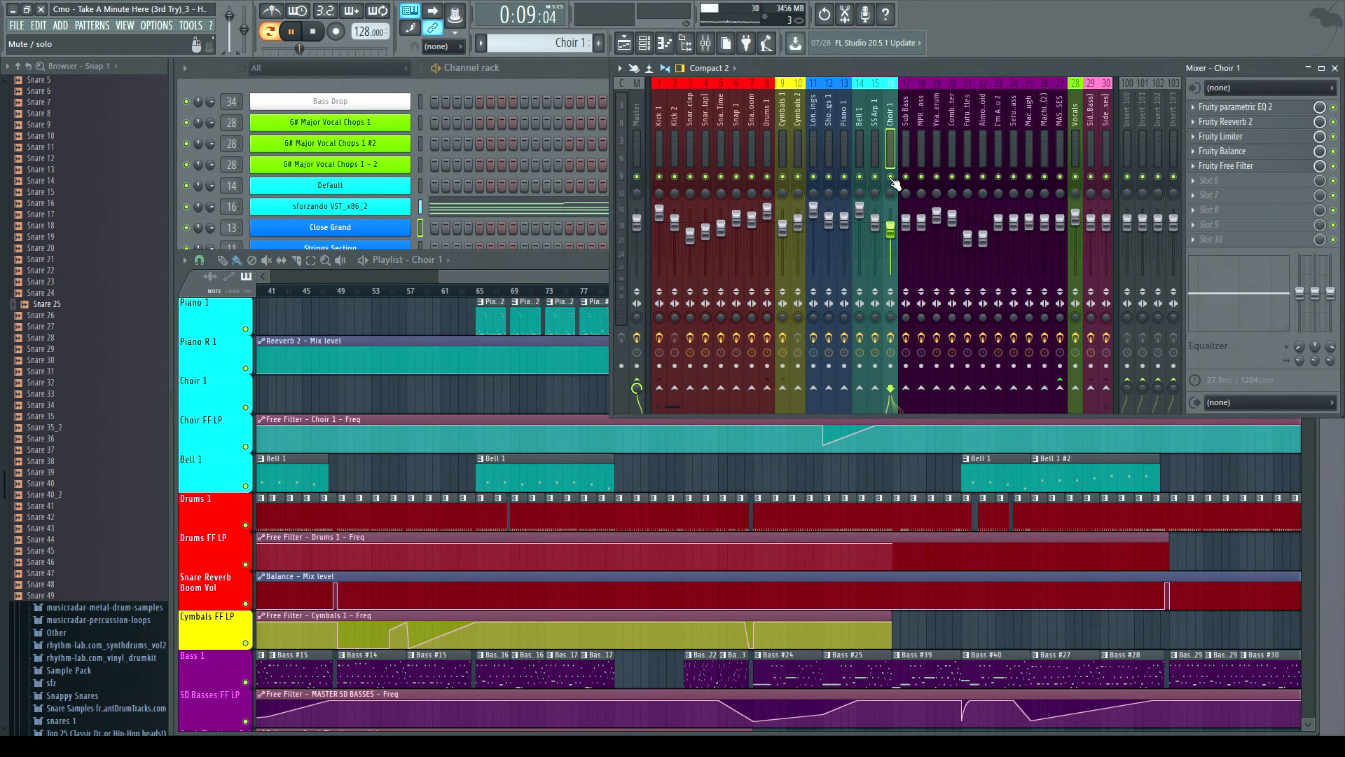
pyautogui.click(1009, 490)
pyautogui.click(910, 293)
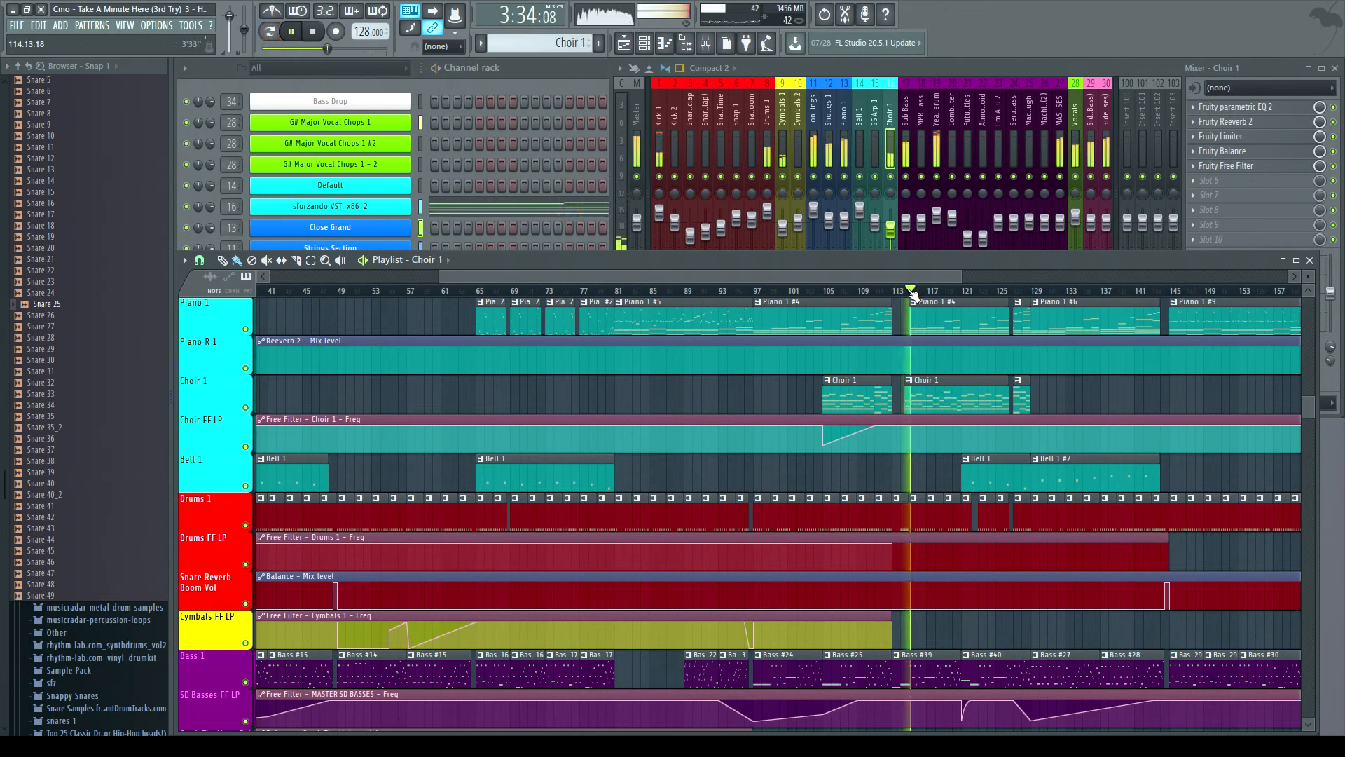
# - Expand the mixer during playback, scroll the playlist further along the song, and stop playback
pyautogui.click(893, 195)
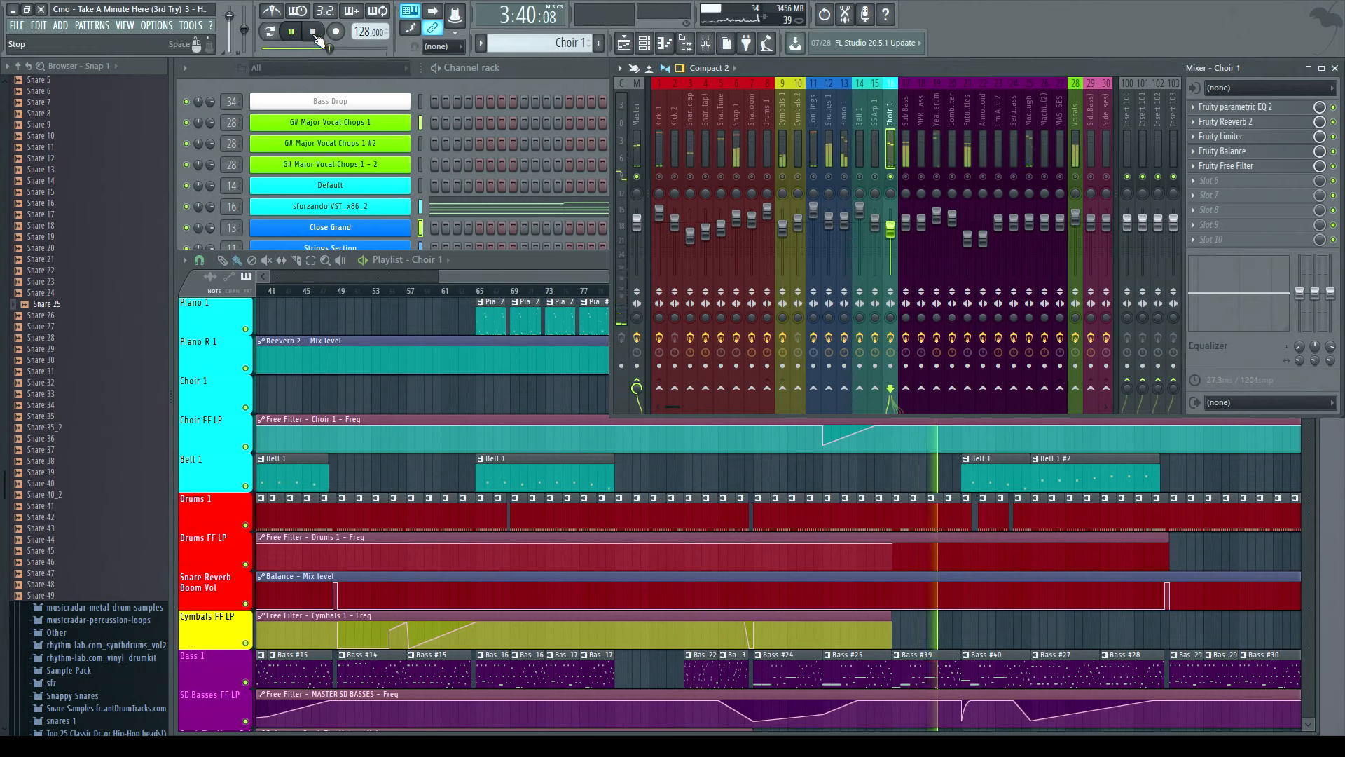
pyautogui.click(1317, 449)
pyautogui.moveTo(653, 271); pyautogui.dragTo(851, 274)
pyautogui.scroll(6, 922, 385)
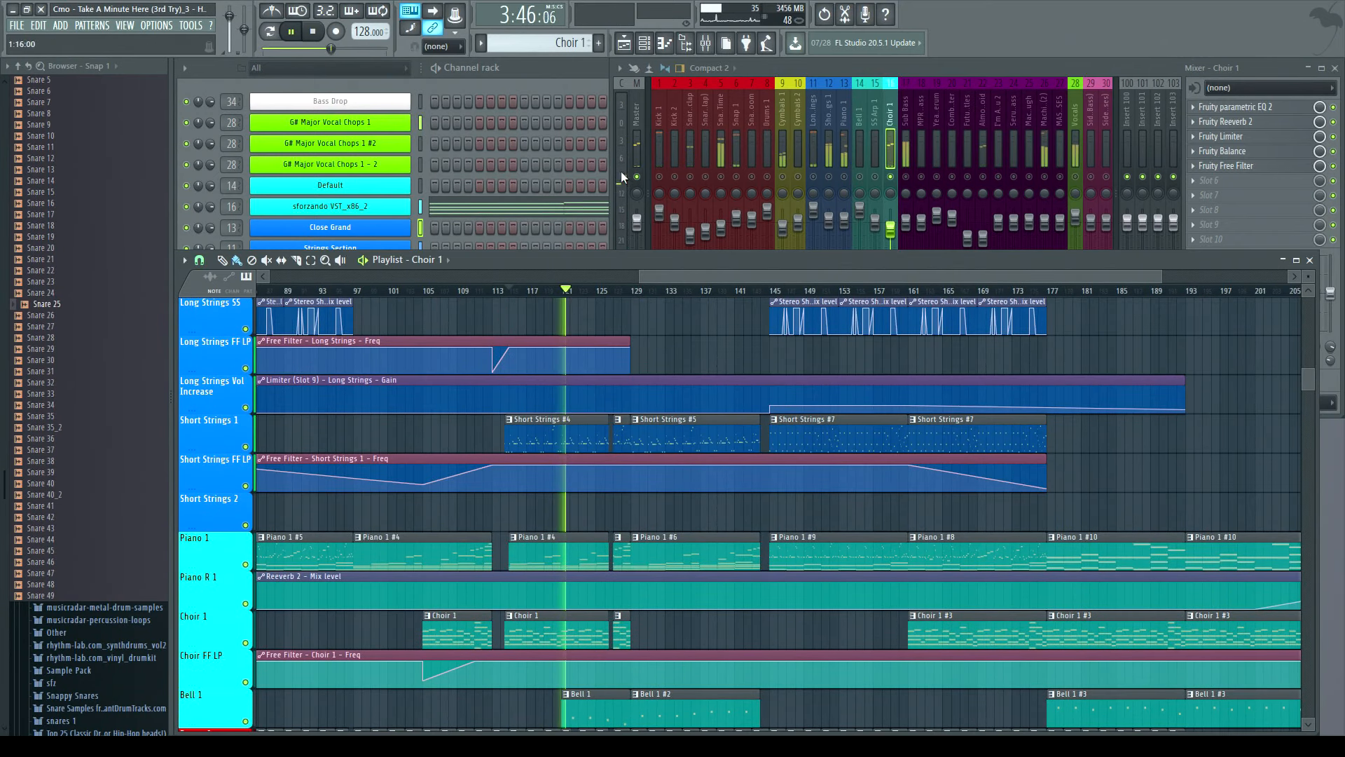
pyautogui.click(319, 42)
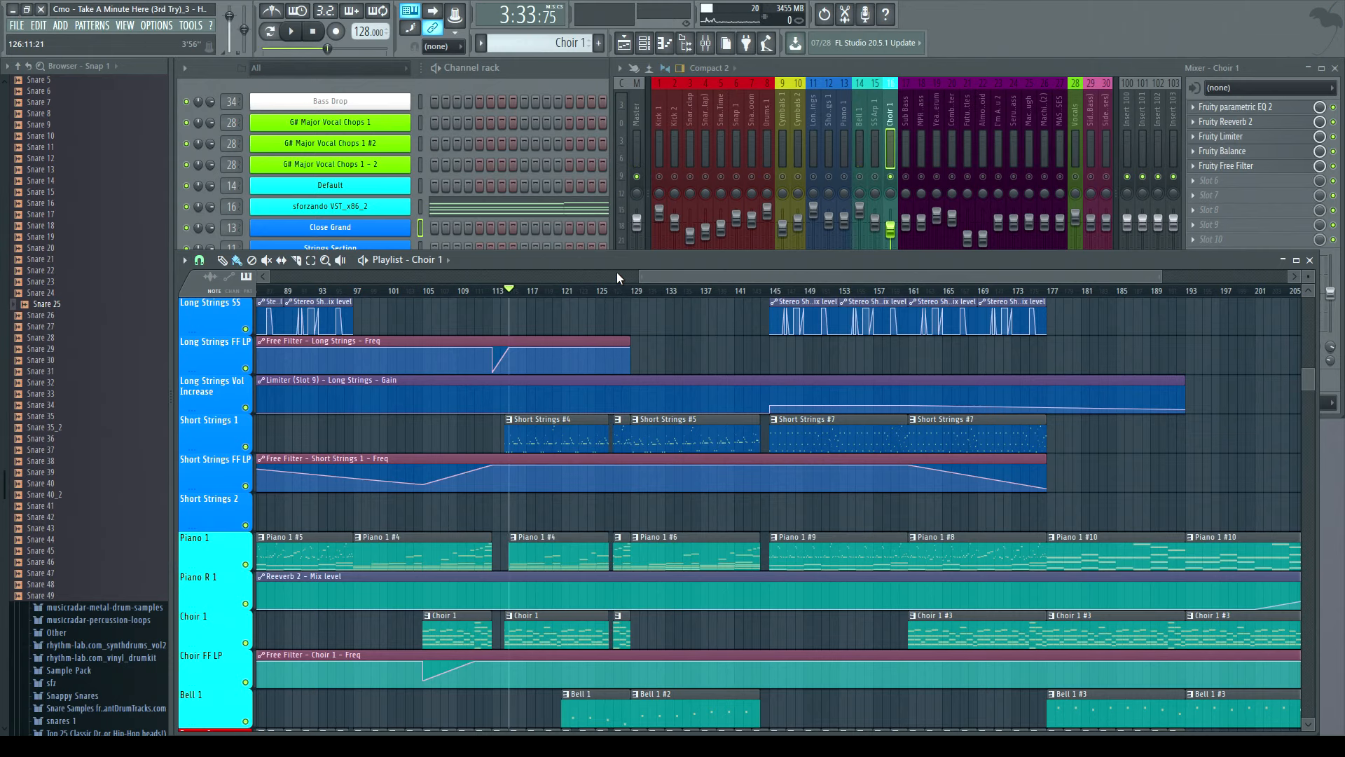
# - Scroll the playlist back to the song start and down to the bass tracks, select a Bass clip and show the full channel rack
pyautogui.moveTo(657, 276); pyautogui.dragTo(238, 301)
pyautogui.scroll(-5, 491, 456)
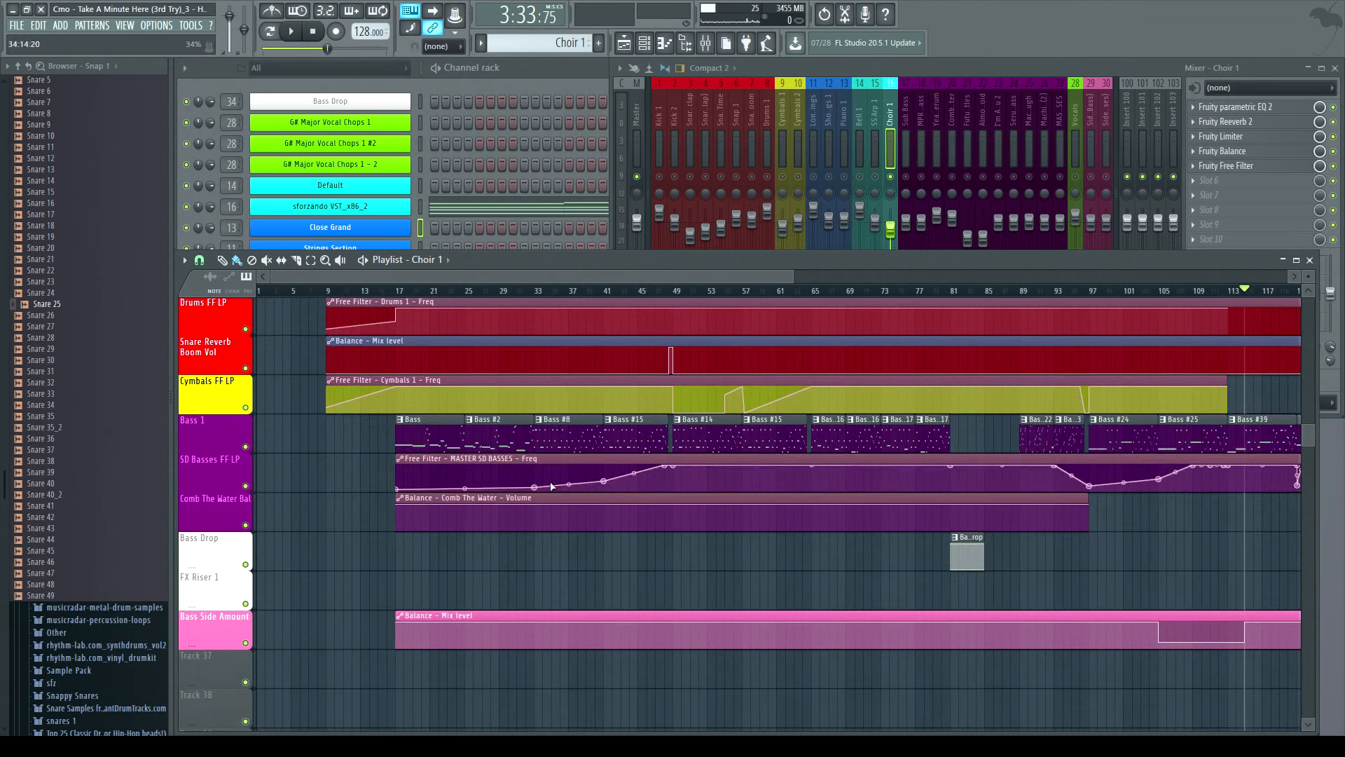
pyautogui.click(439, 443)
pyautogui.click(534, 72)
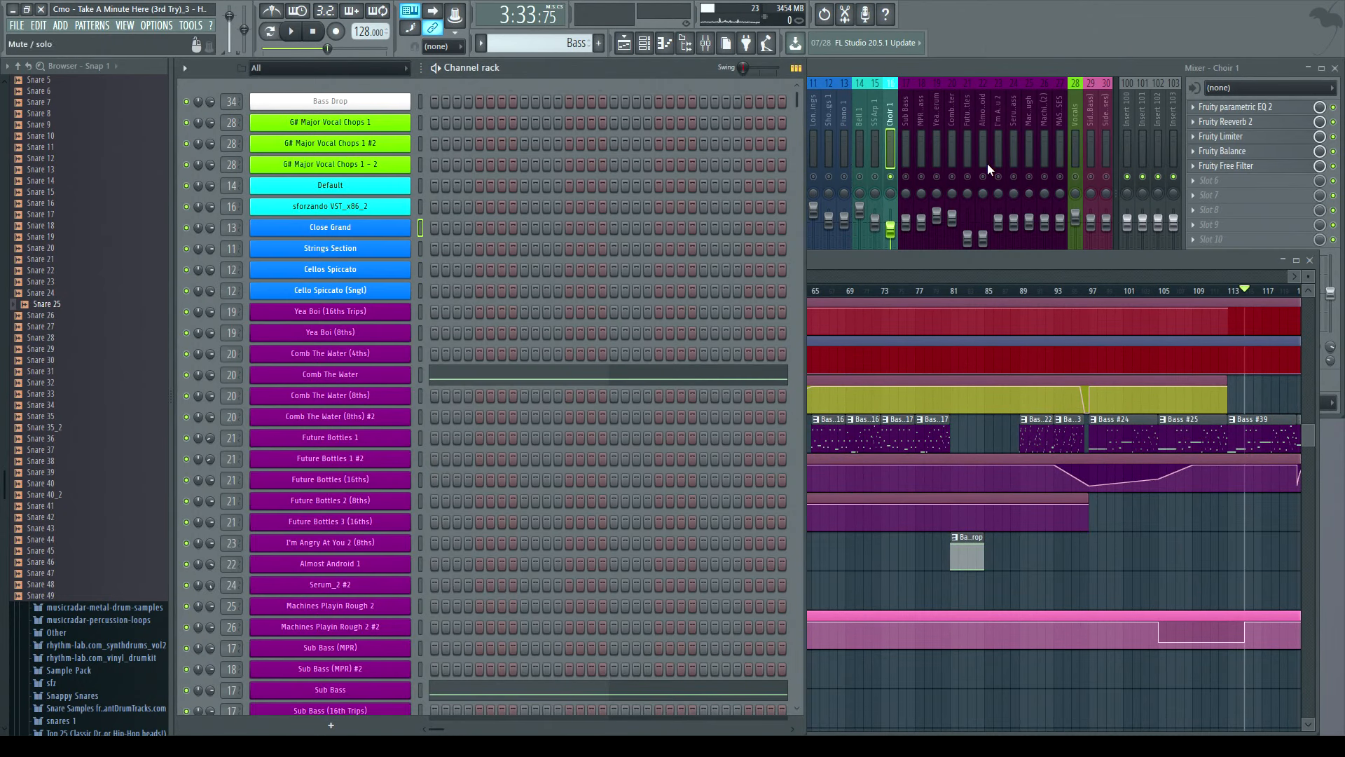
# - Open the Serum instruments of the Sub Bass (16th Trips) and Sub Bass (Bar) channels to inspect them, closing each afterwards
pyautogui.scroll(-4, 548, 289)
pyautogui.scroll(1, 548, 289)
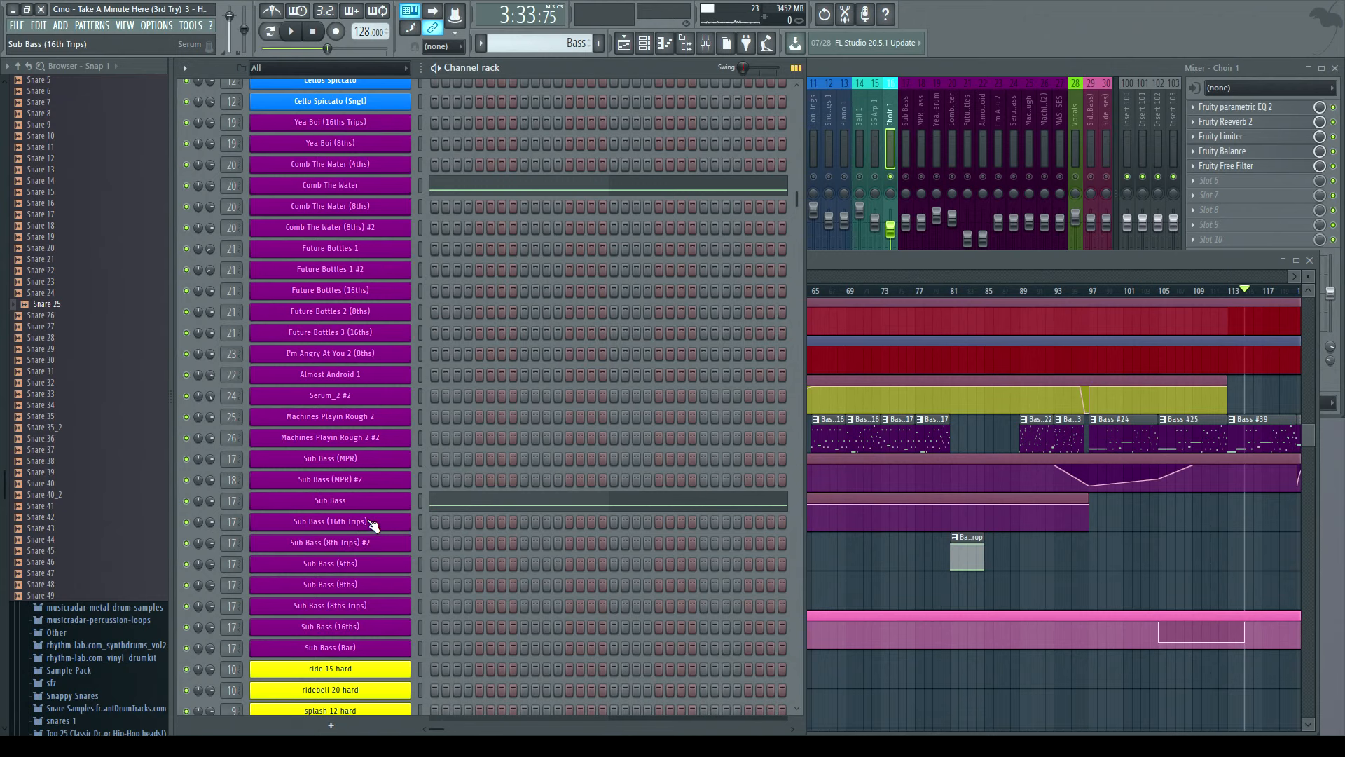
pyautogui.click(371, 522)
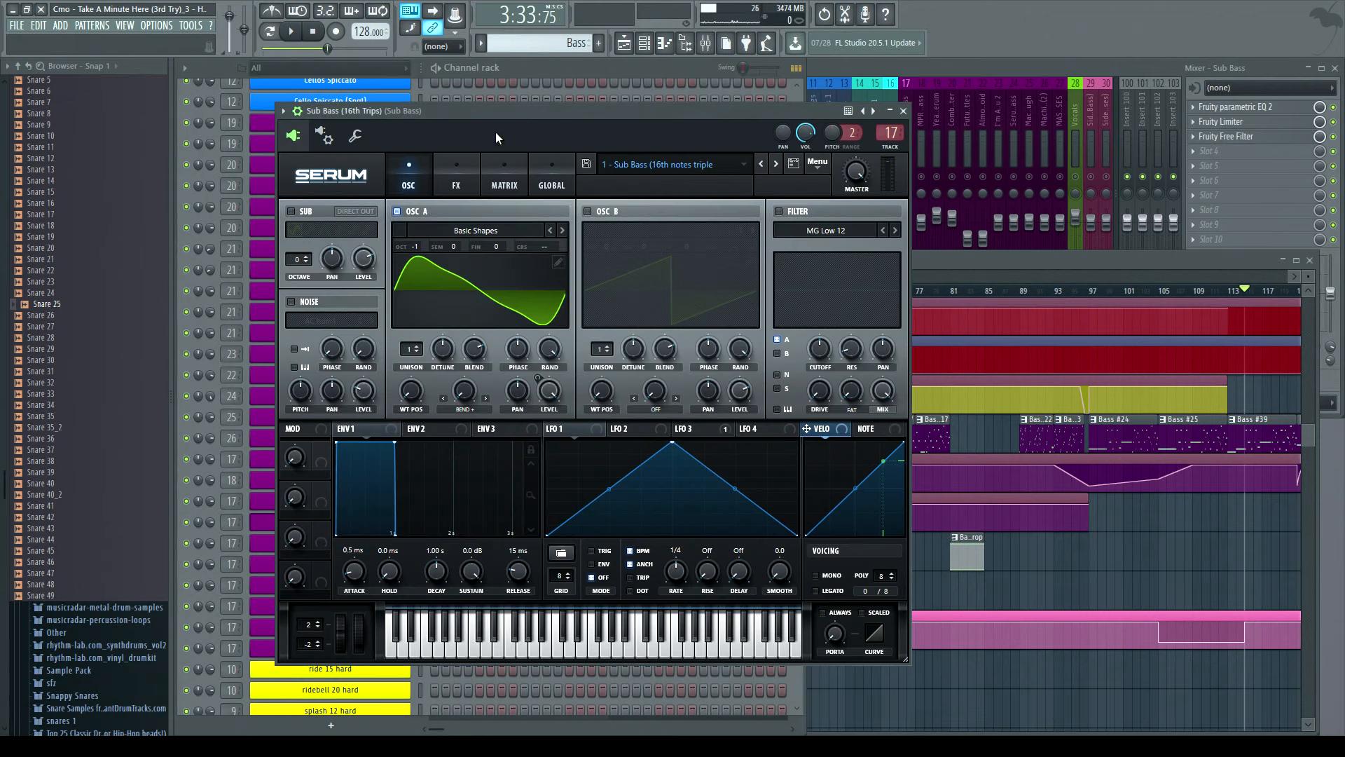
pyautogui.moveTo(473, 113); pyautogui.dragTo(741, 116)
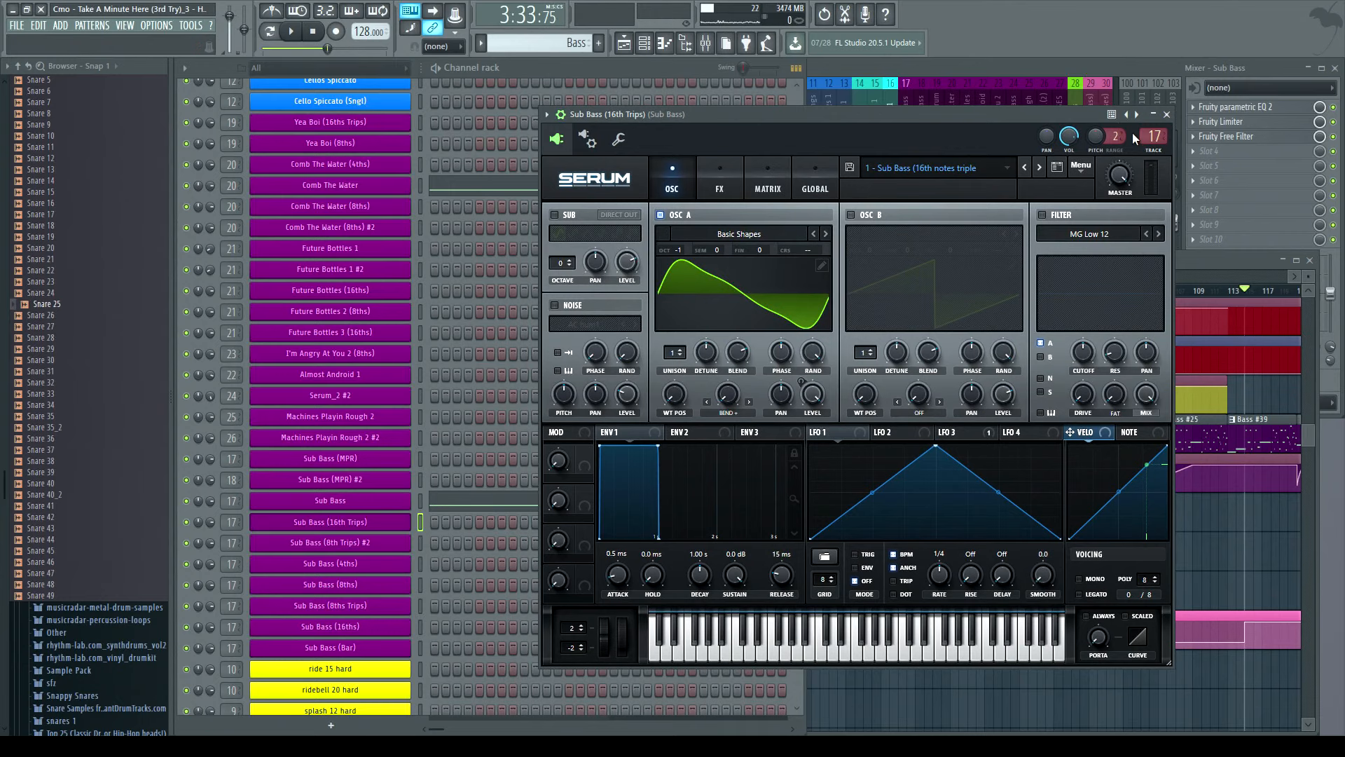
pyautogui.click(1167, 114)
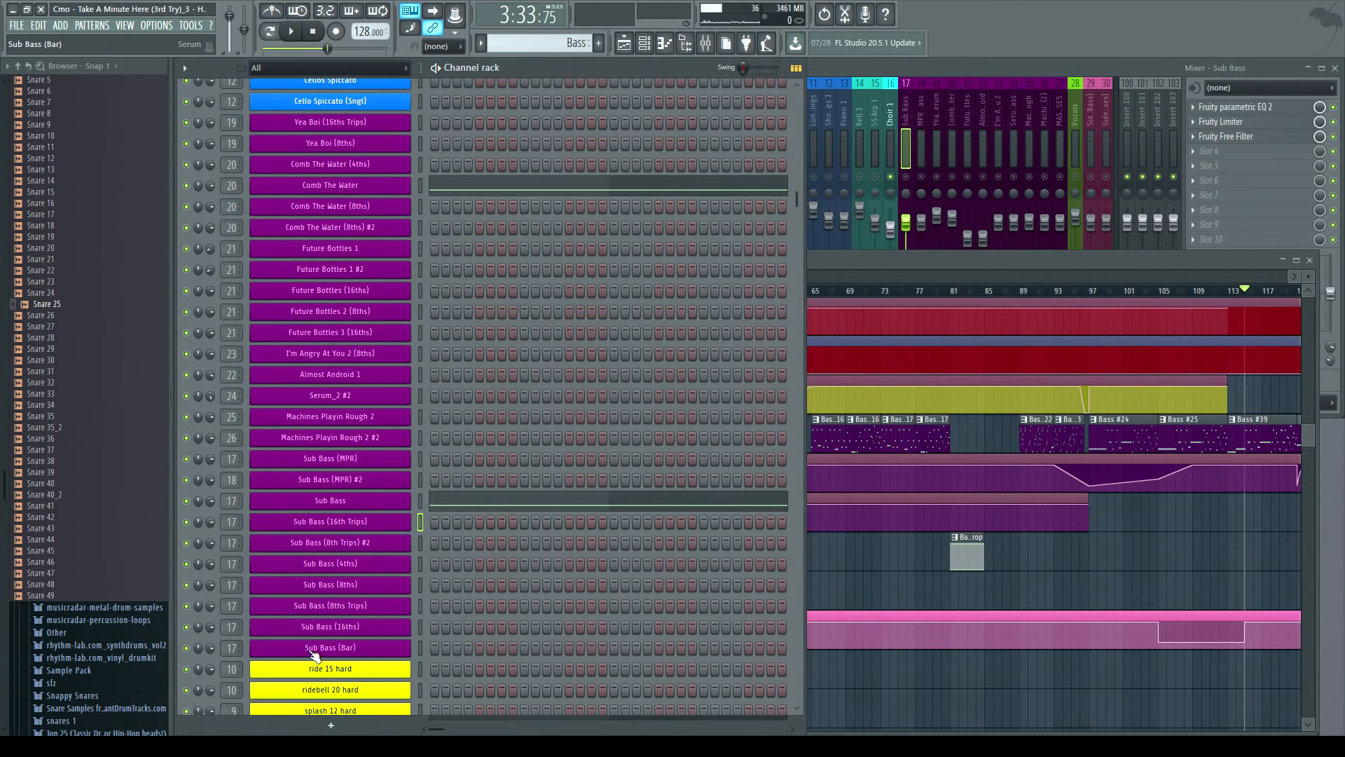
pyautogui.click(344, 650)
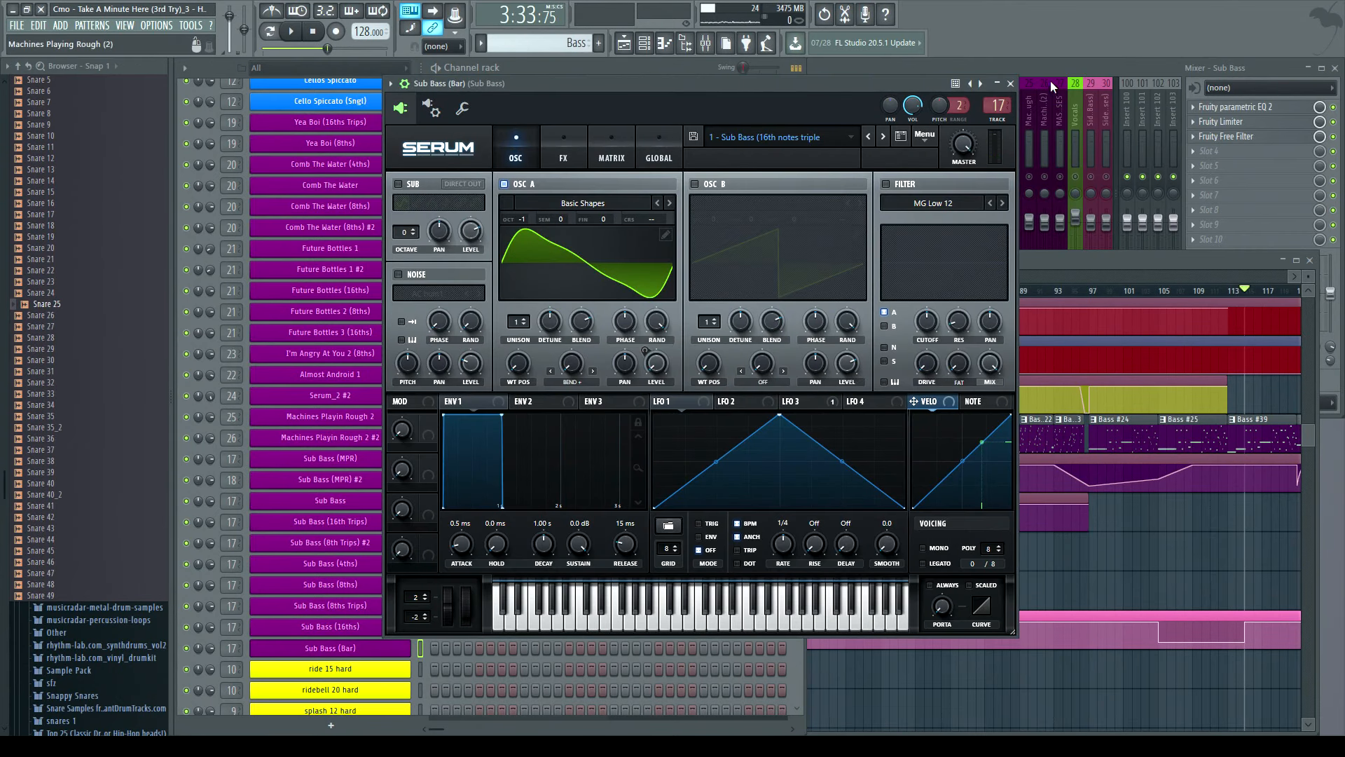
pyautogui.click(1012, 84)
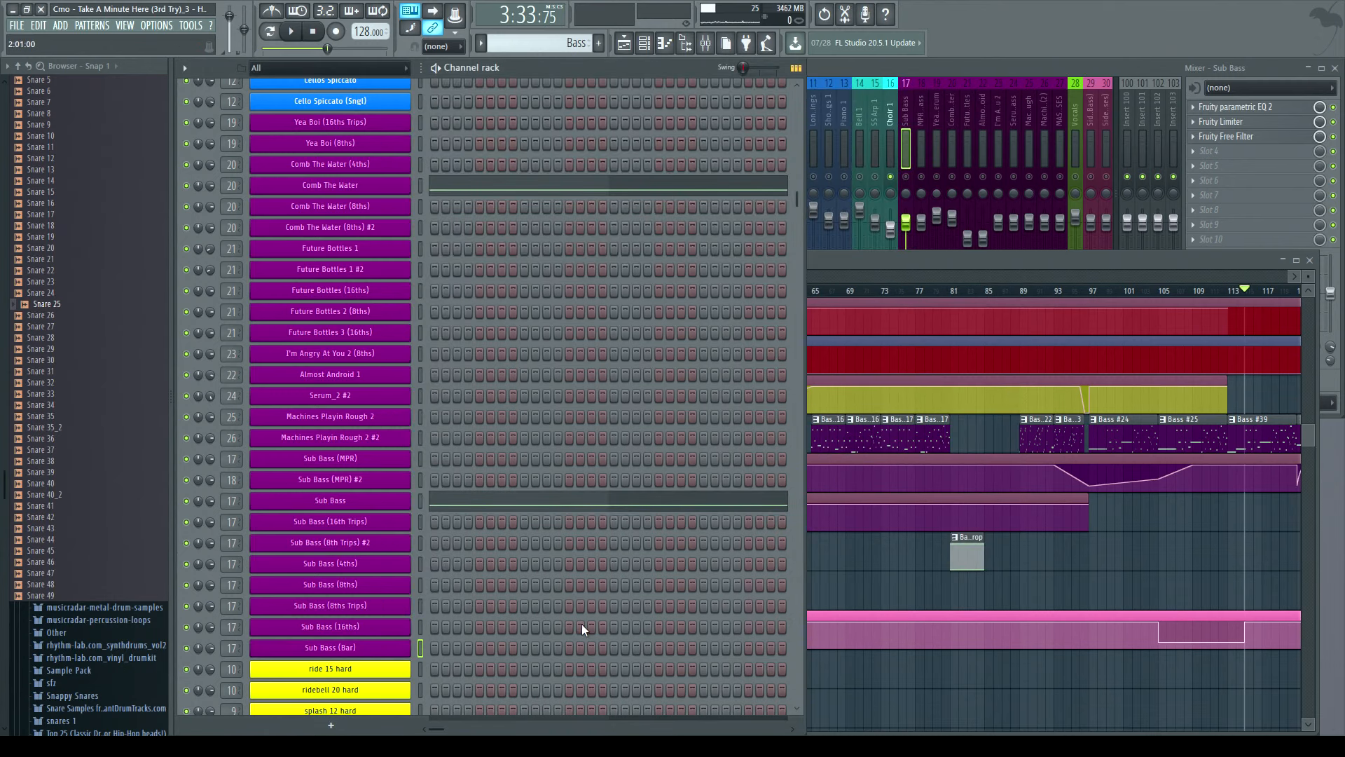
# - Select the Sub Bass channel, show its Sub Bass mixer track and start playback
pyautogui.click(334, 505)
pyautogui.click(890, 94)
pyautogui.click(908, 178)
pyautogui.press('space')
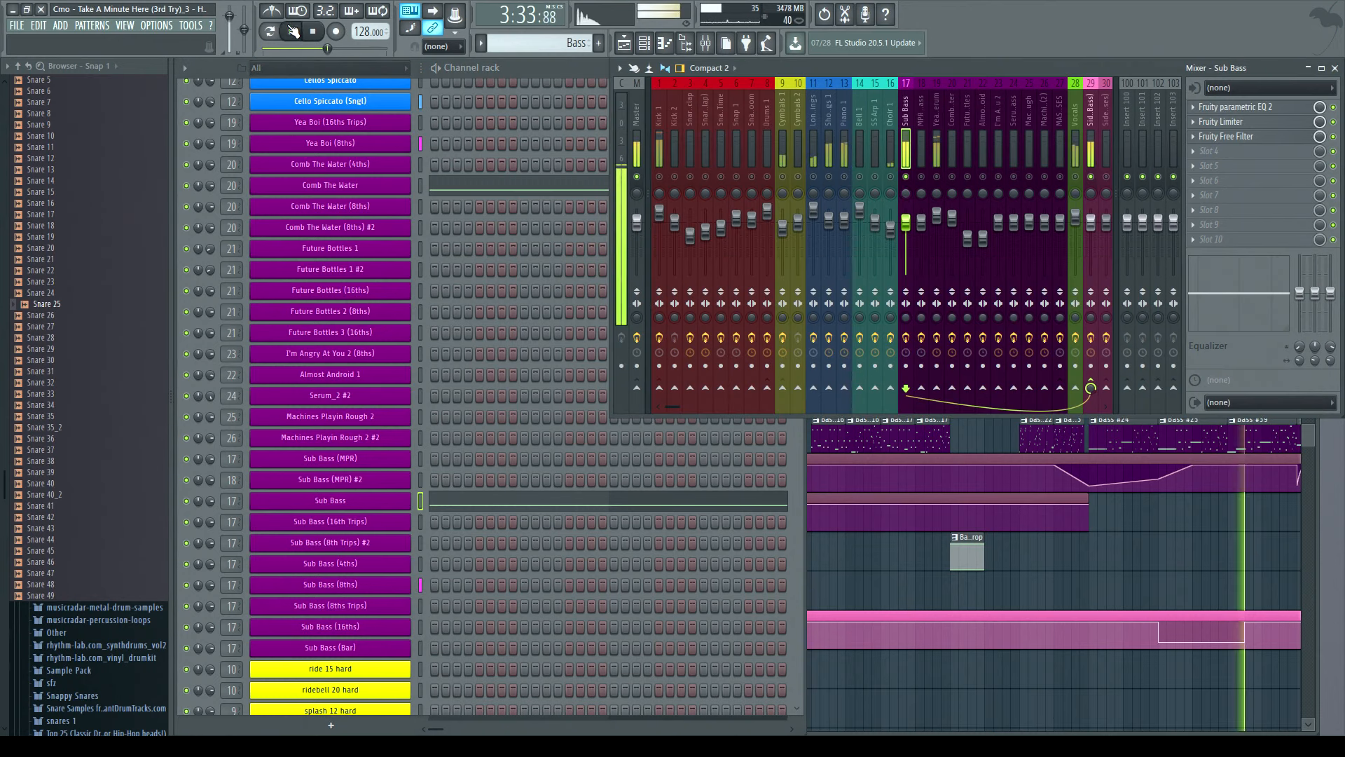
# - Move the playback position to around bar 17 to audition the bass section, then stop playback
pyautogui.click(1083, 589)
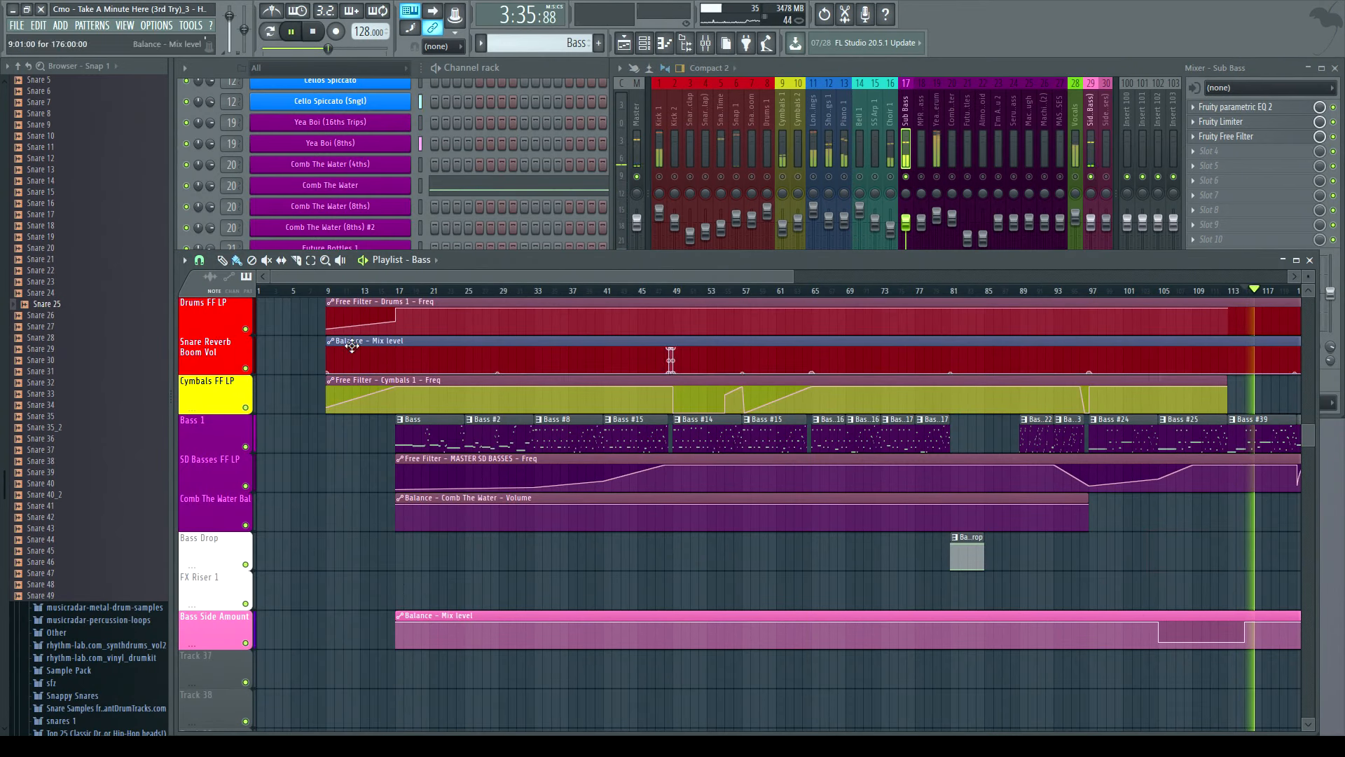
pyautogui.click(399, 292)
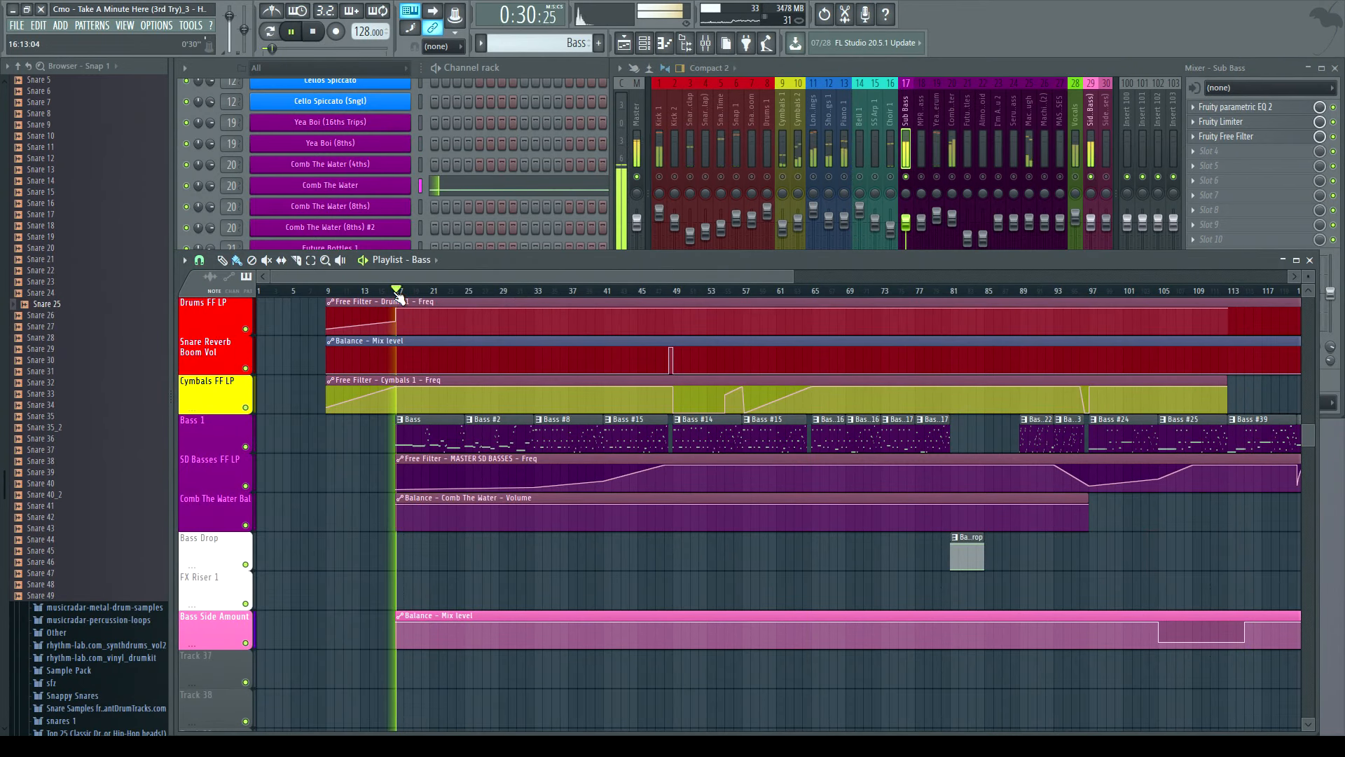
pyautogui.click(552, 63)
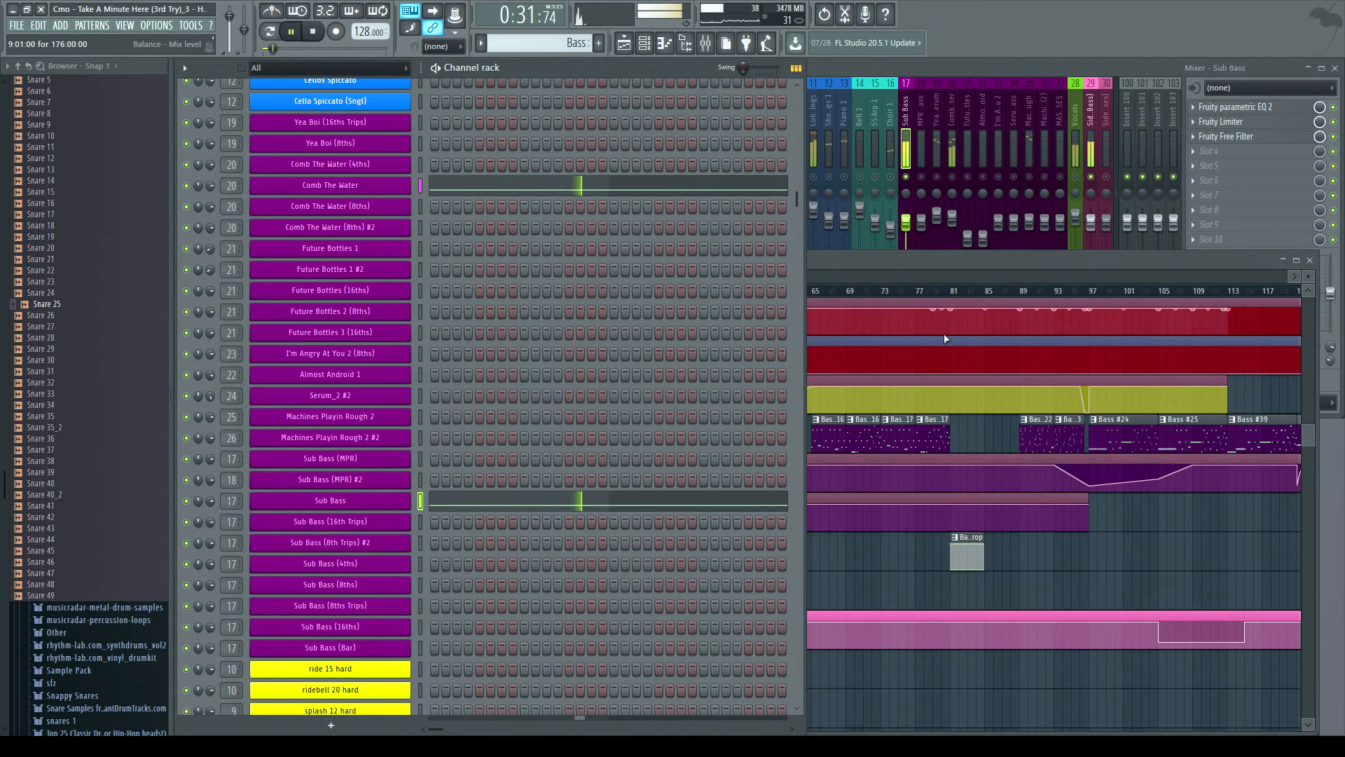
pyautogui.click(856, 261)
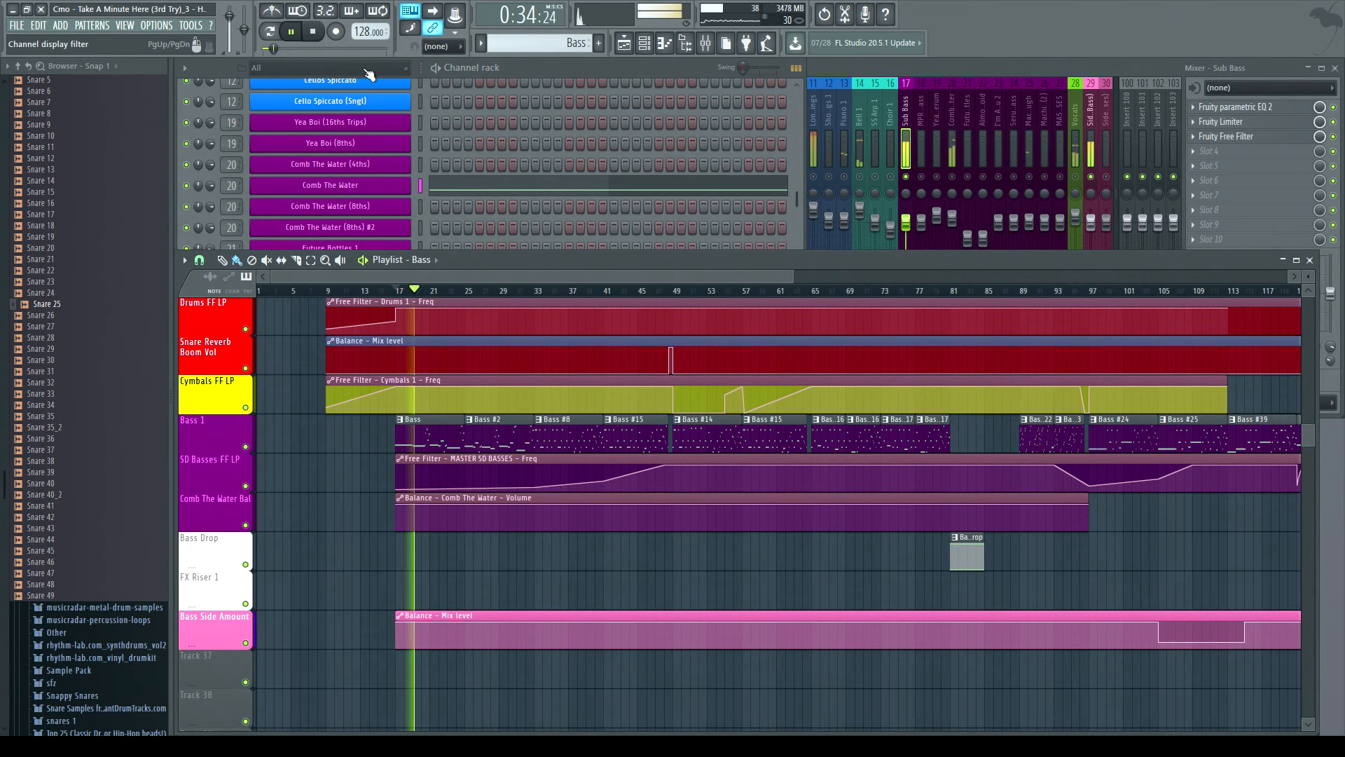
pyautogui.click(312, 34)
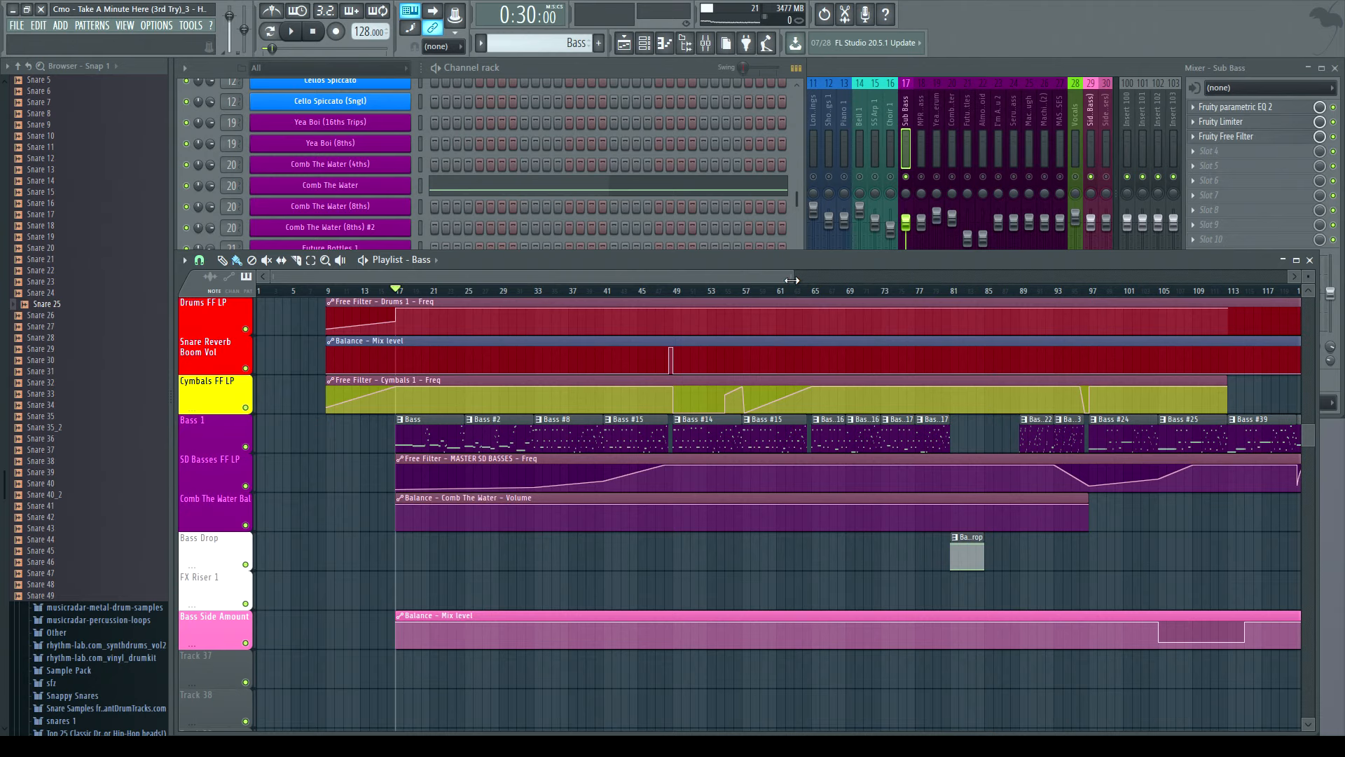
# - Zoom the playlist into the song intro, select the Comb The Water mixer track and briefly play the intro
pyautogui.moveTo(794, 278); pyautogui.dragTo(782, 366)
pyautogui.moveTo(783, 276); pyautogui.dragTo(571, 277)
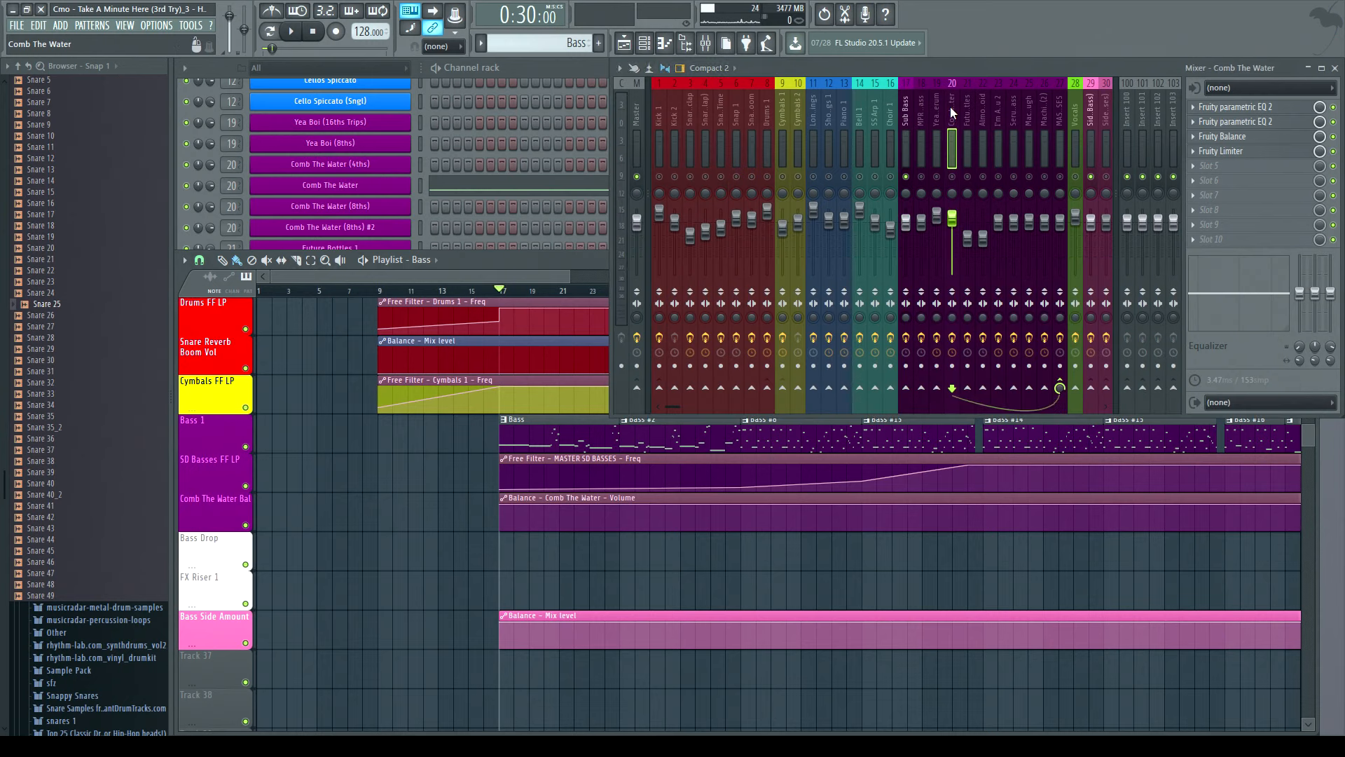
pyautogui.click(951, 140)
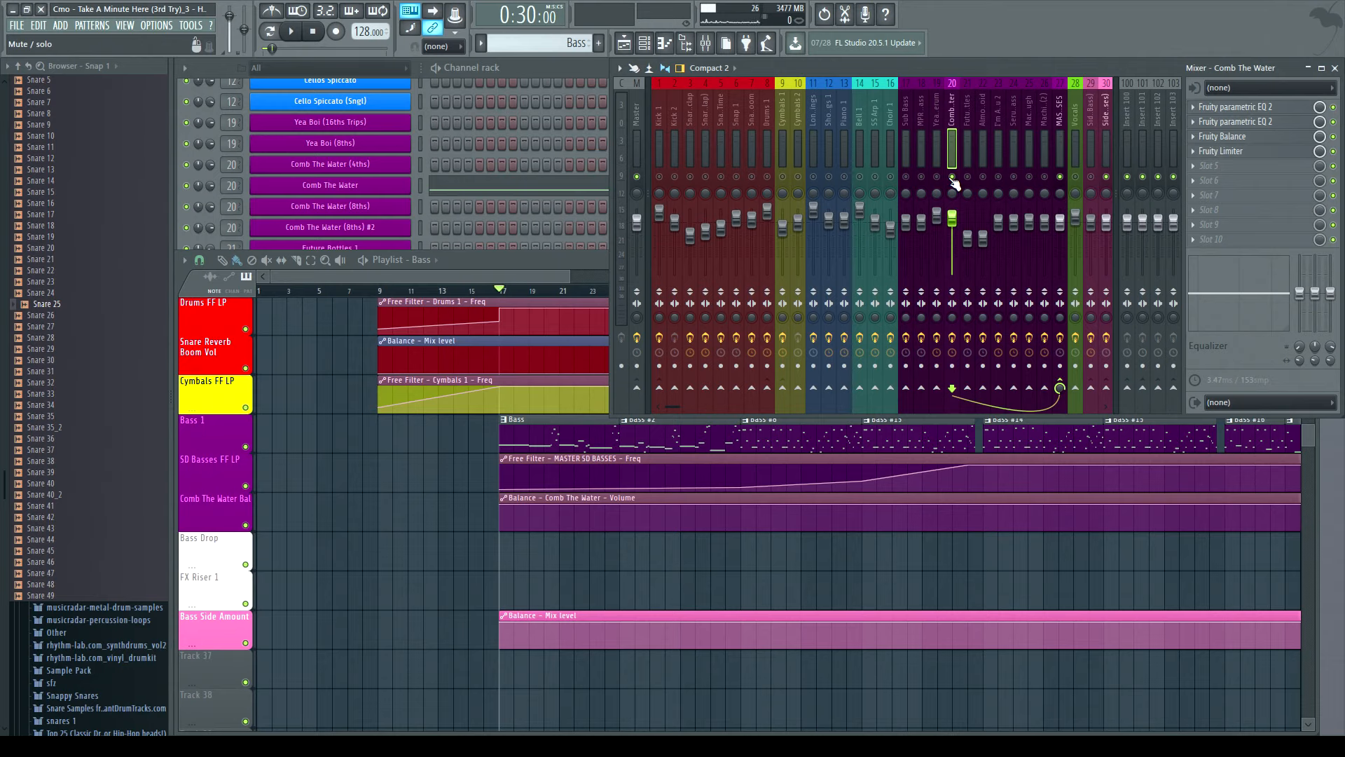
pyautogui.click(291, 32)
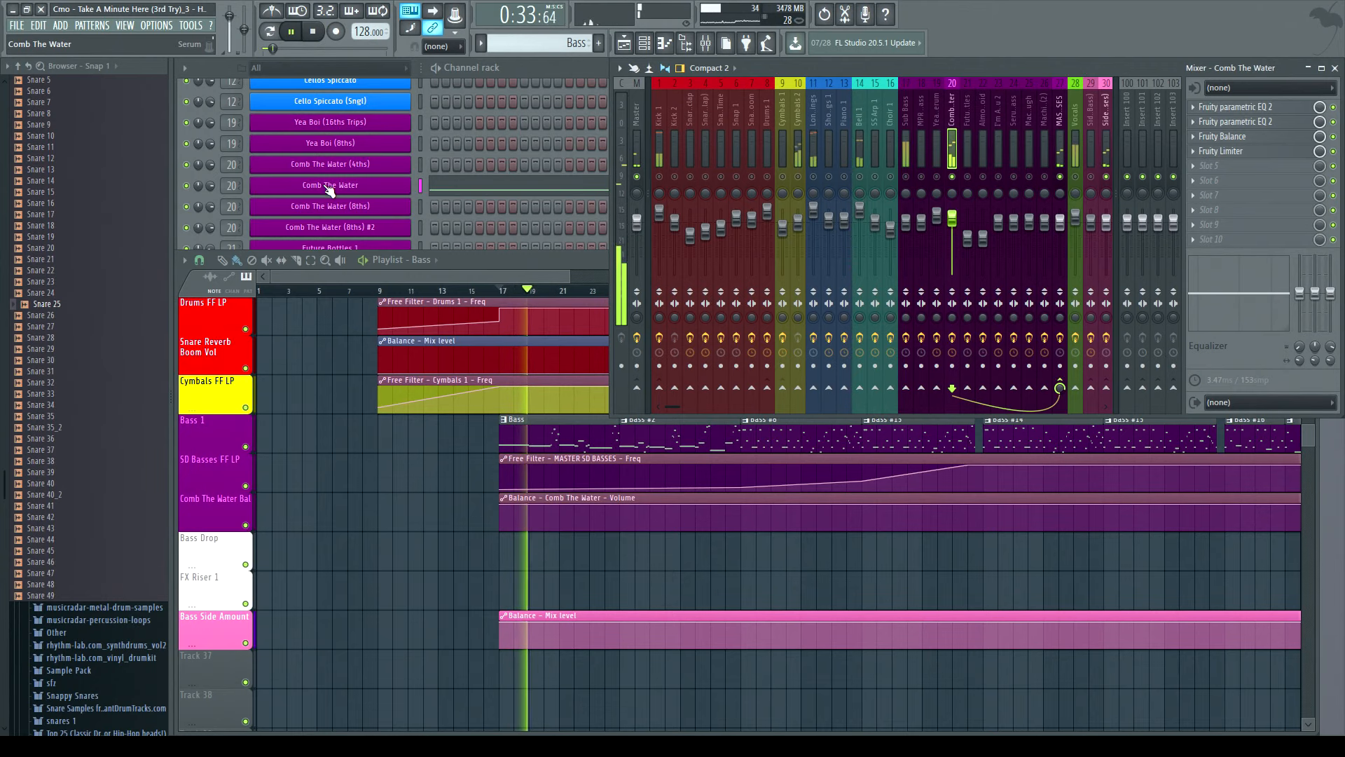
pyautogui.click(319, 46)
# - Inspect the Comb The Water Serum instrument, close it, and open the second Fruity parametric EQ 2 on its mixer track
pyautogui.click(351, 186)
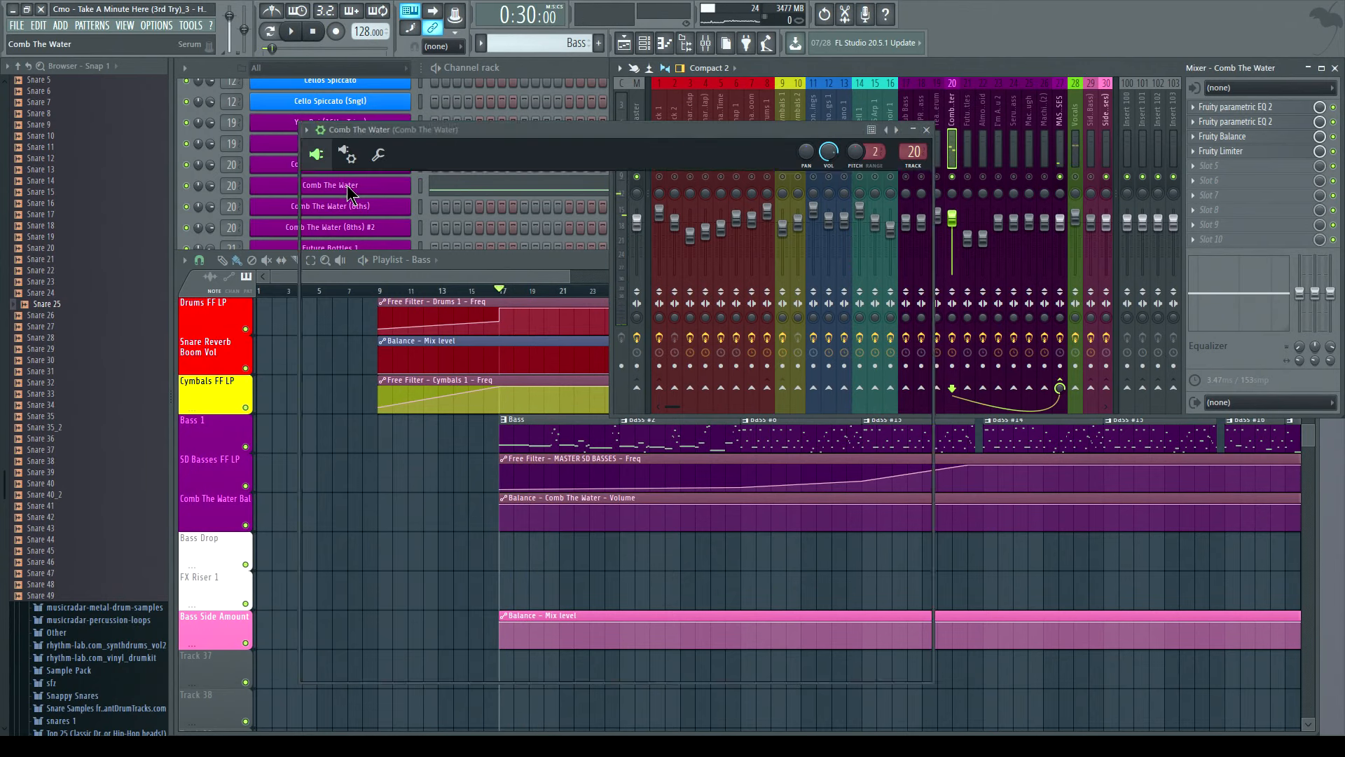
pyautogui.click(927, 131)
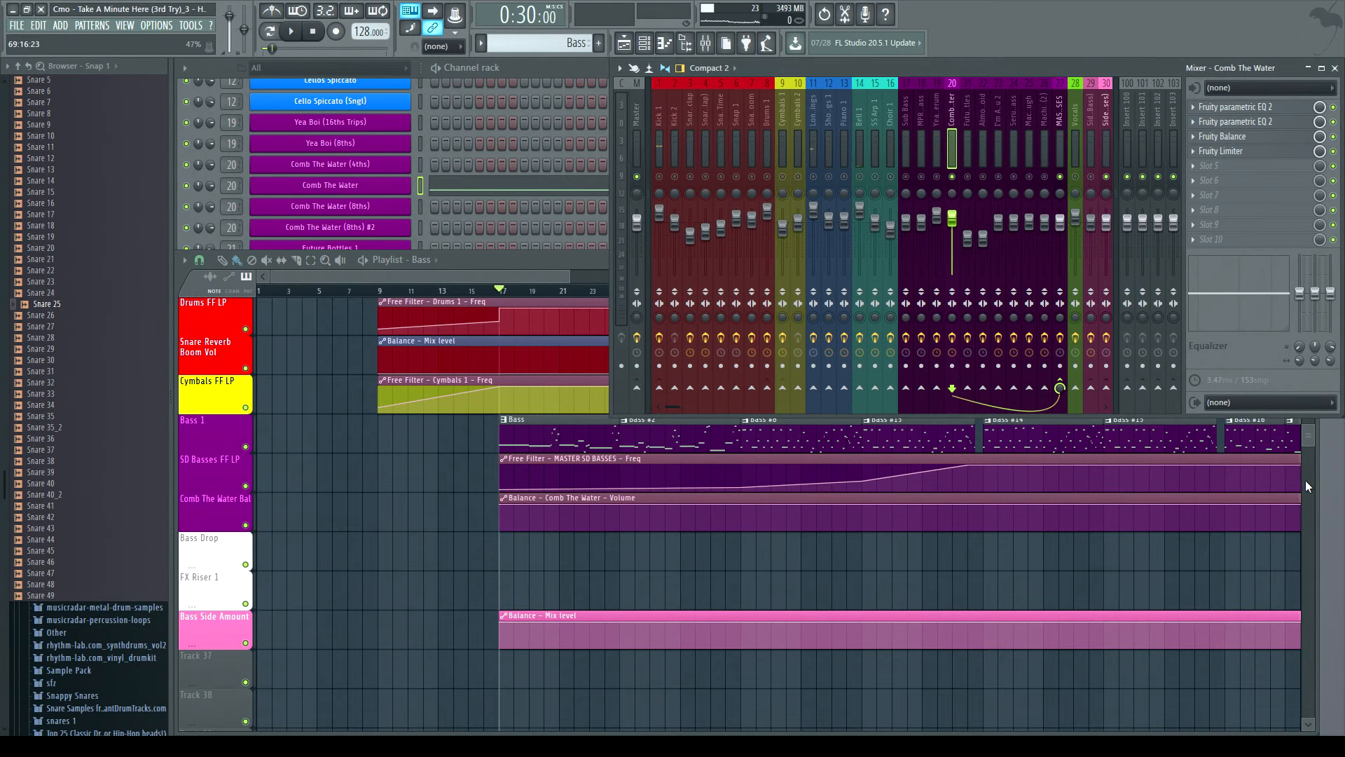
pyautogui.click(1237, 125)
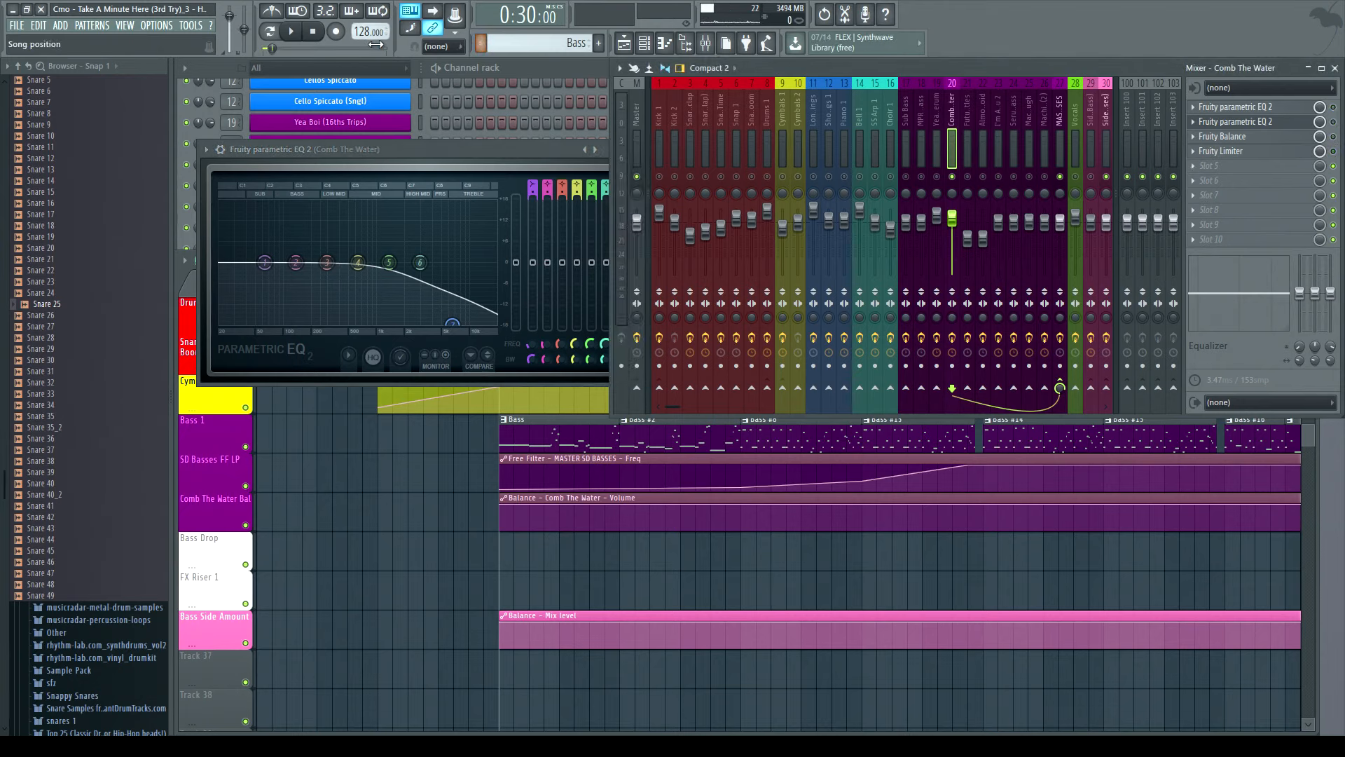
# - Play the intro with the EQ open, maximize the Fruity parametric EQ 2 window to examine its curve, then restore and close it
pyautogui.click(291, 30)
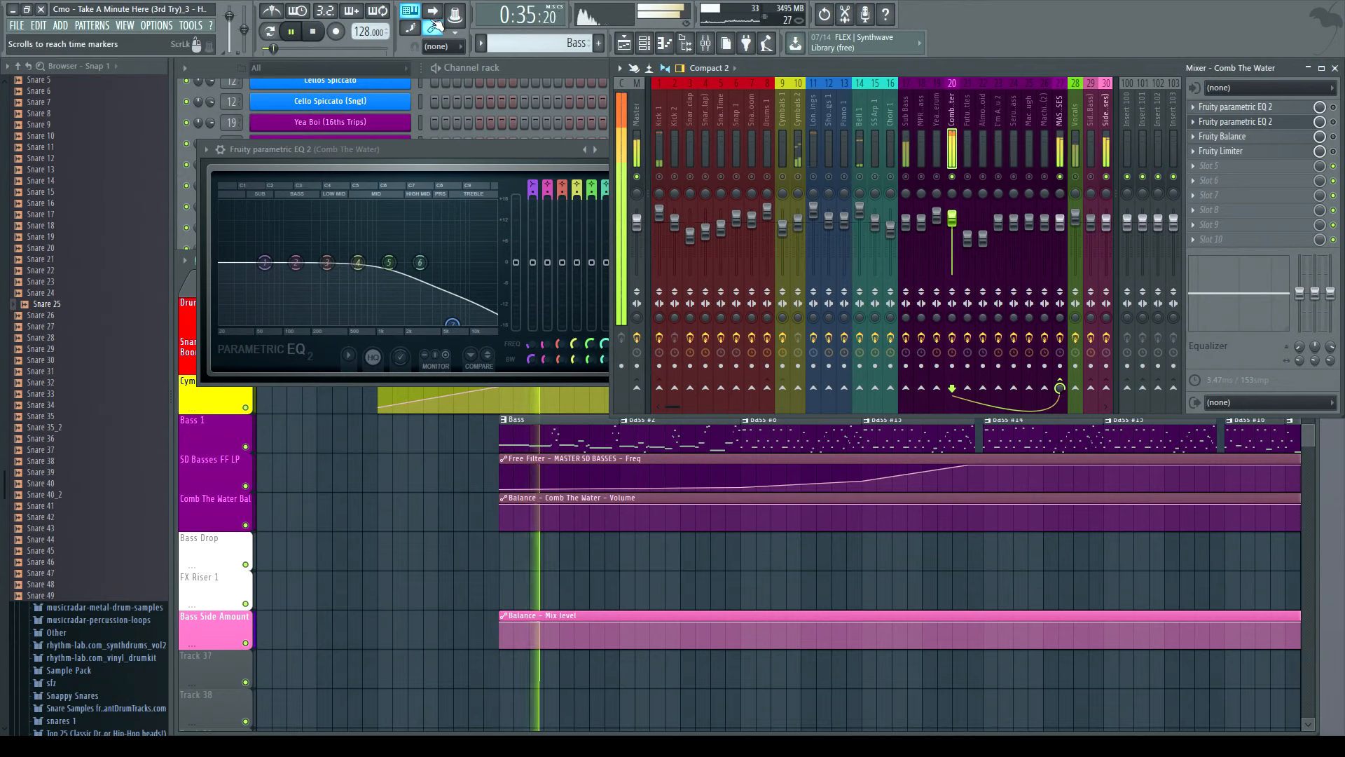
pyautogui.press('space')
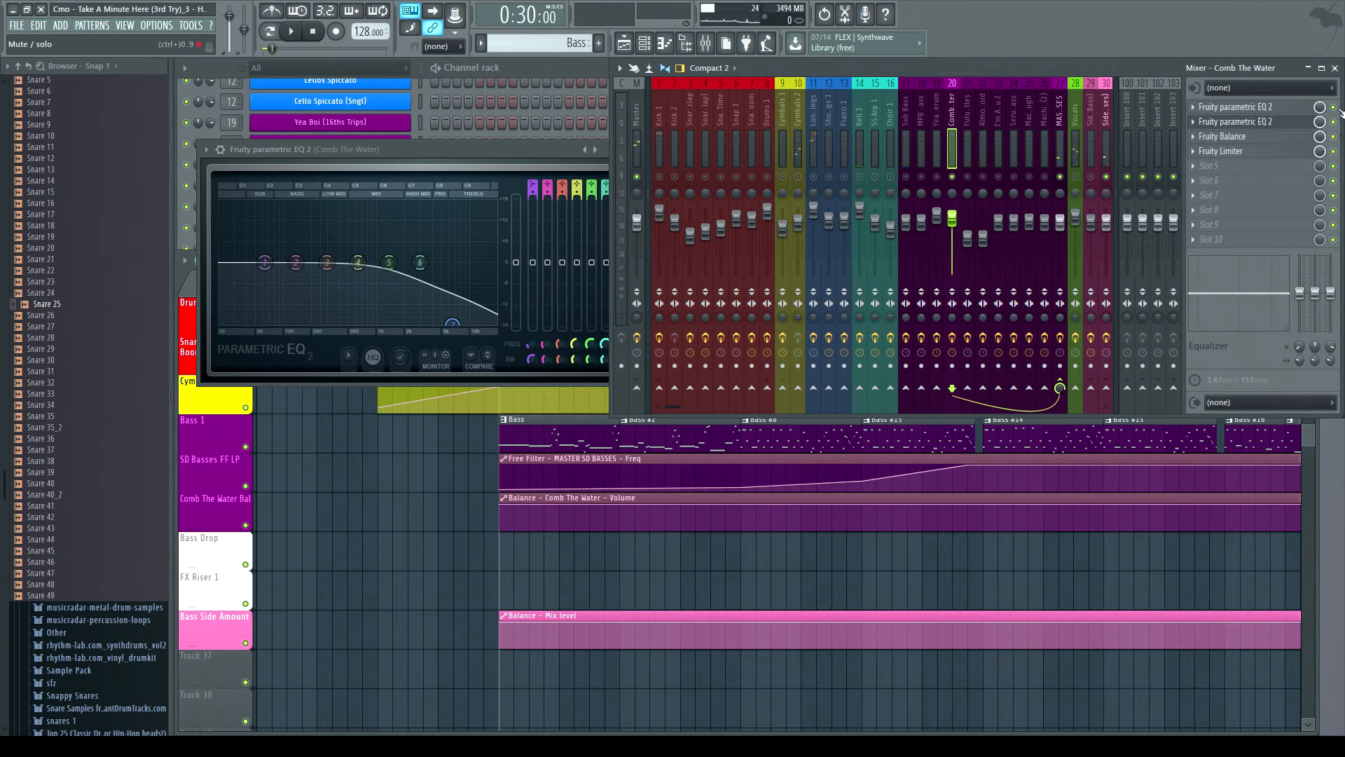
pyautogui.click(1271, 111)
pyautogui.click(1270, 111)
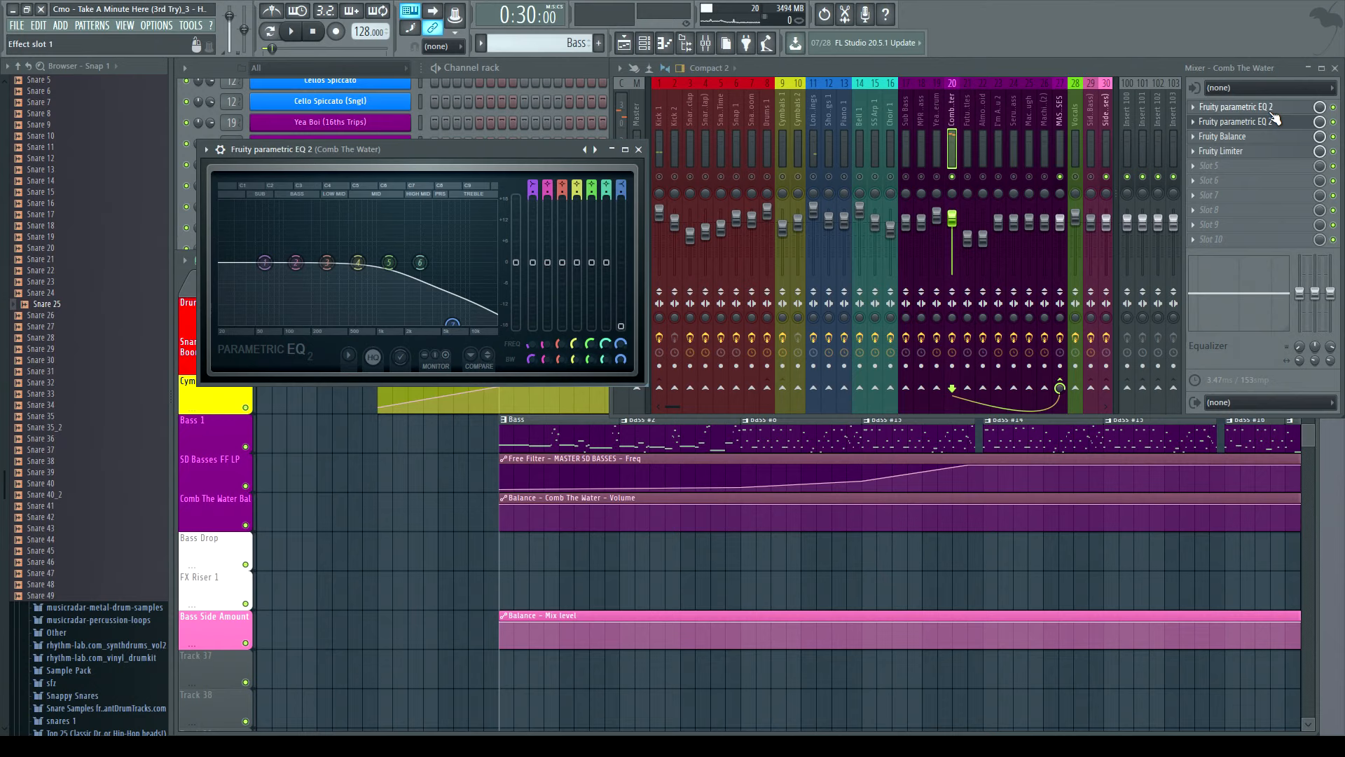
pyautogui.click(1272, 113)
pyautogui.click(619, 131)
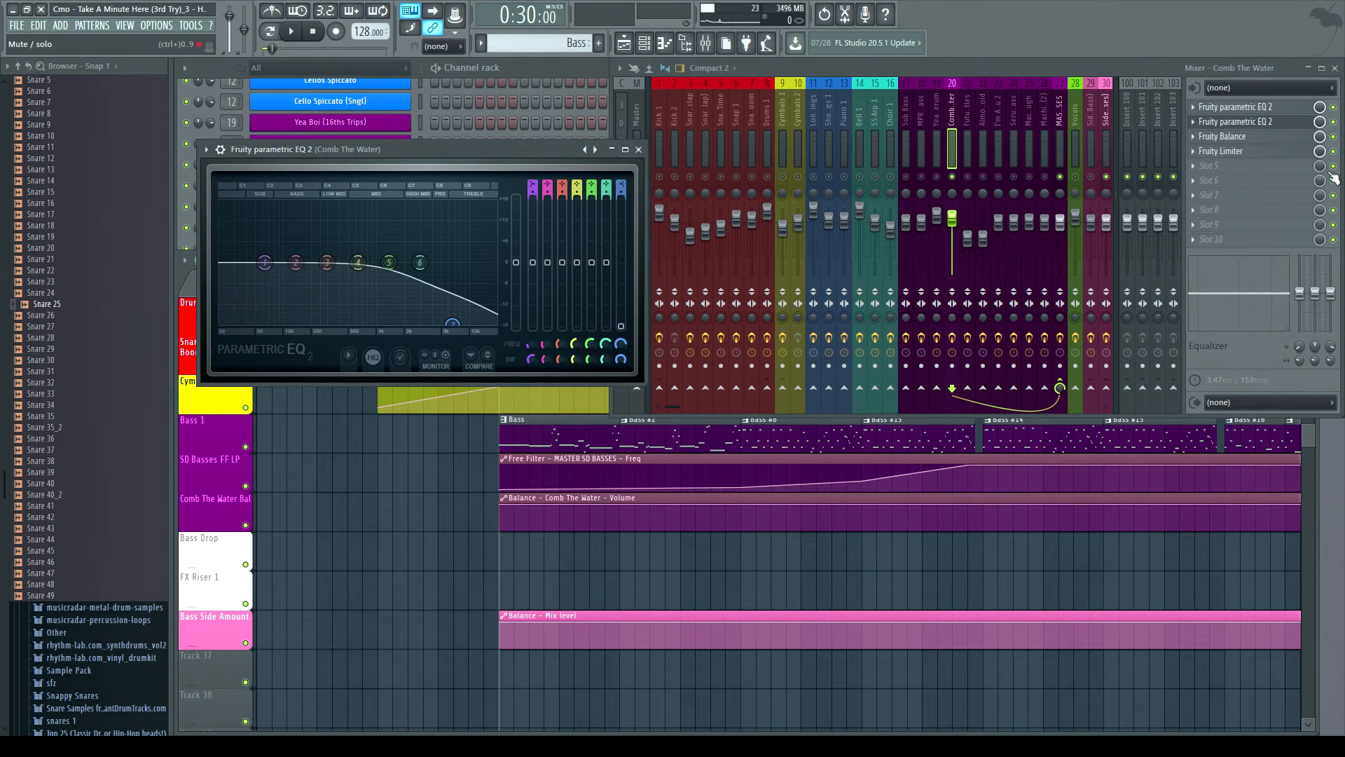
pyautogui.click(626, 150)
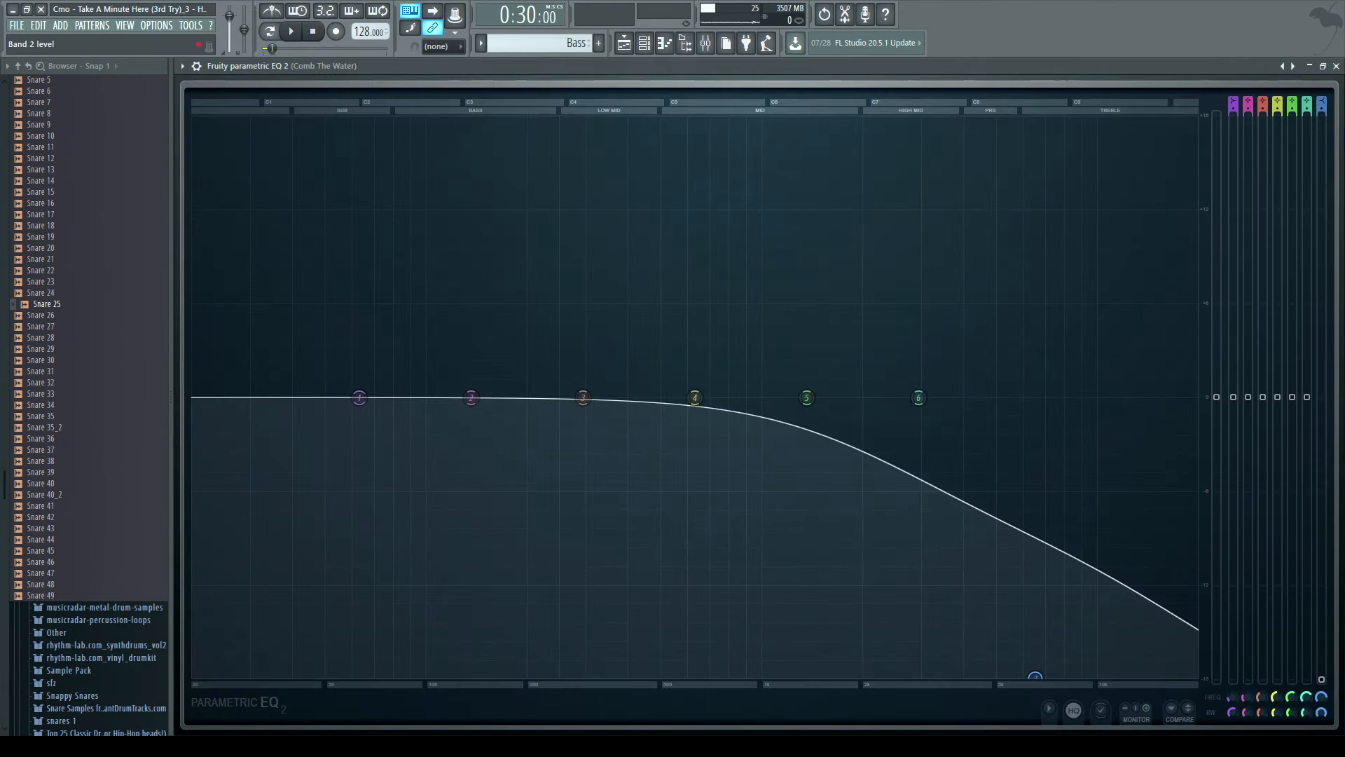
pyautogui.click(1328, 71)
pyautogui.click(639, 149)
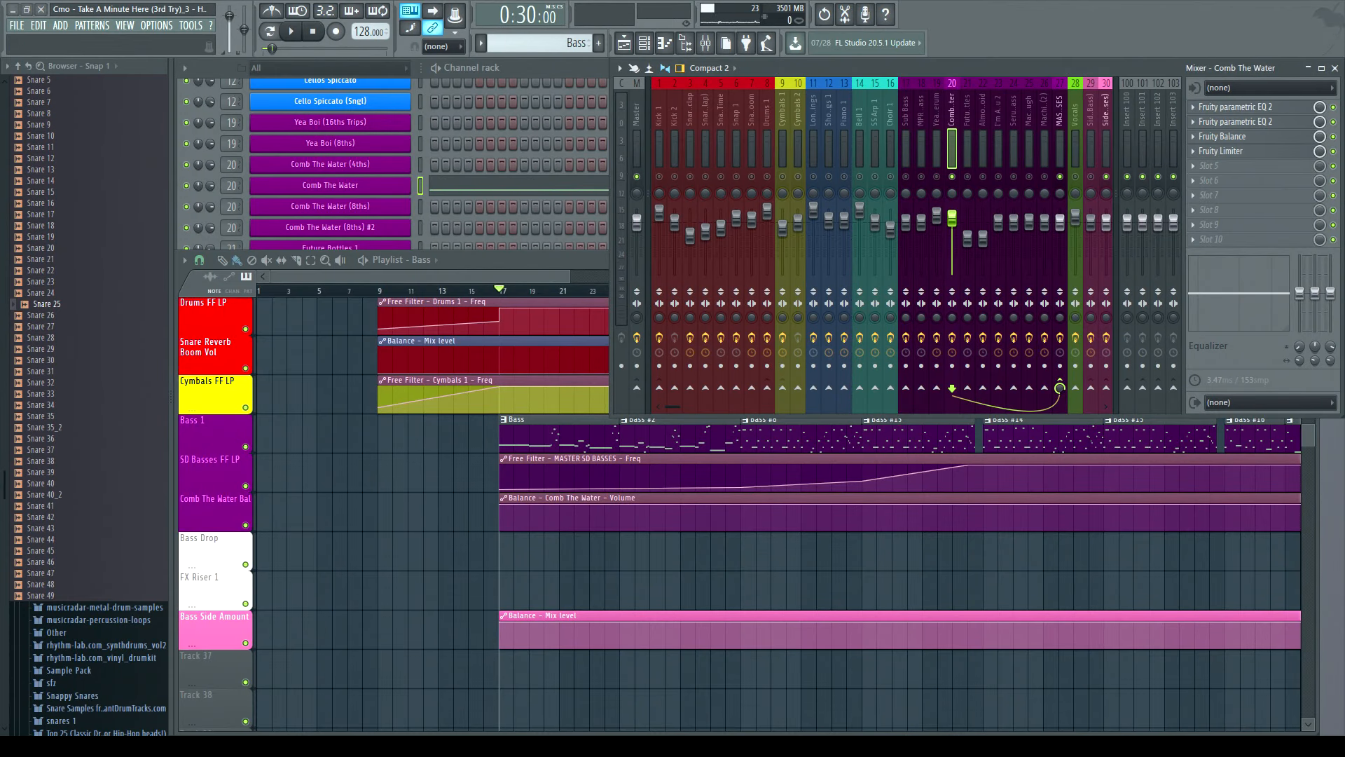
# - Scroll the playlist to the middle bass section, select the Bass #14 clip and show the channel rack
pyautogui.moveTo(510, 278); pyautogui.dragTo(633, 280)
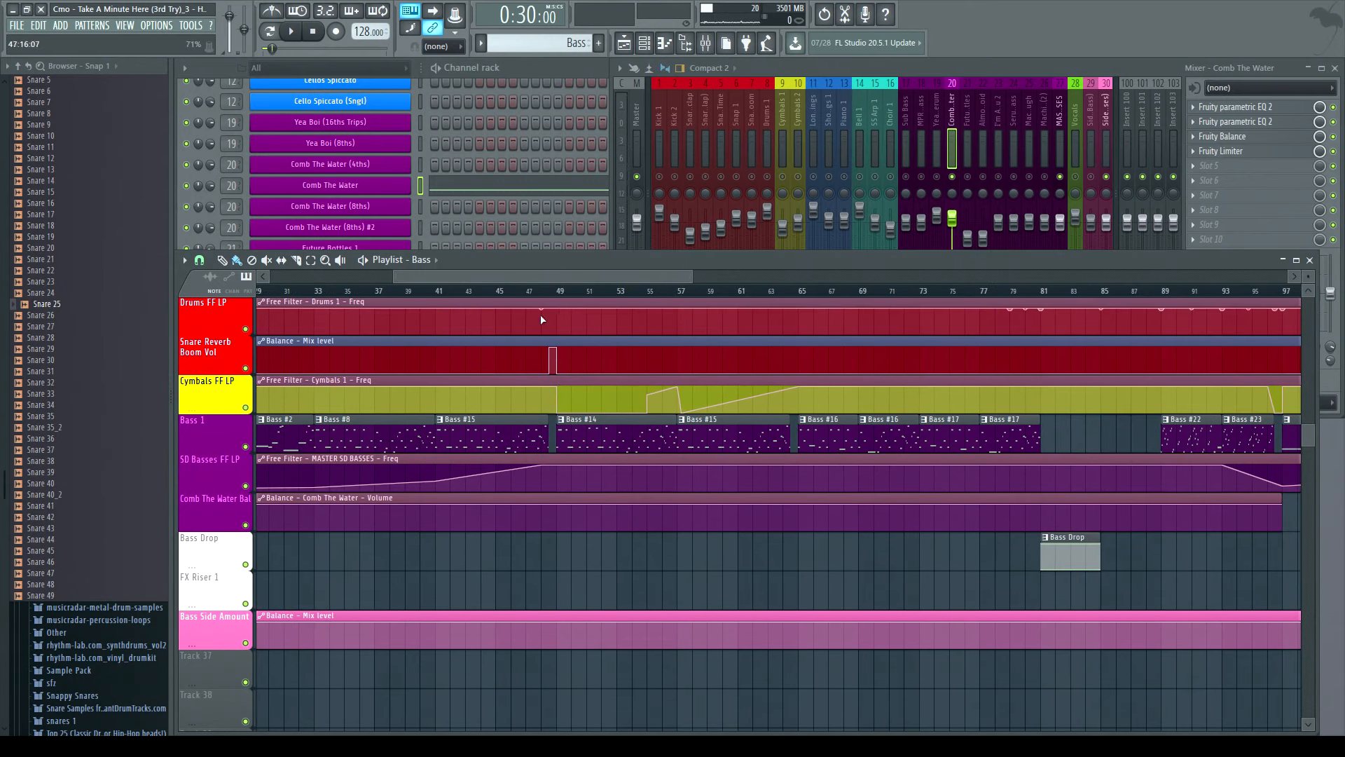
pyautogui.click(582, 431)
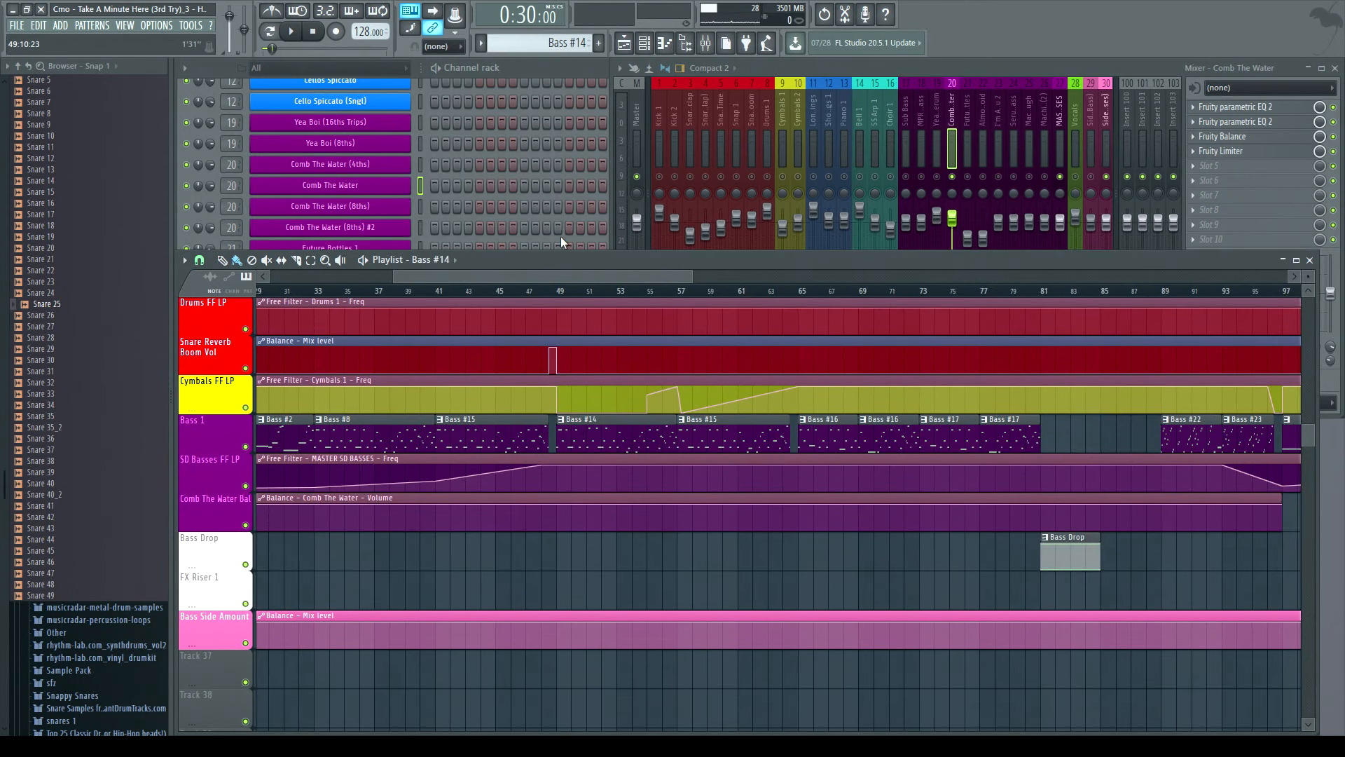
pyautogui.click(511, 73)
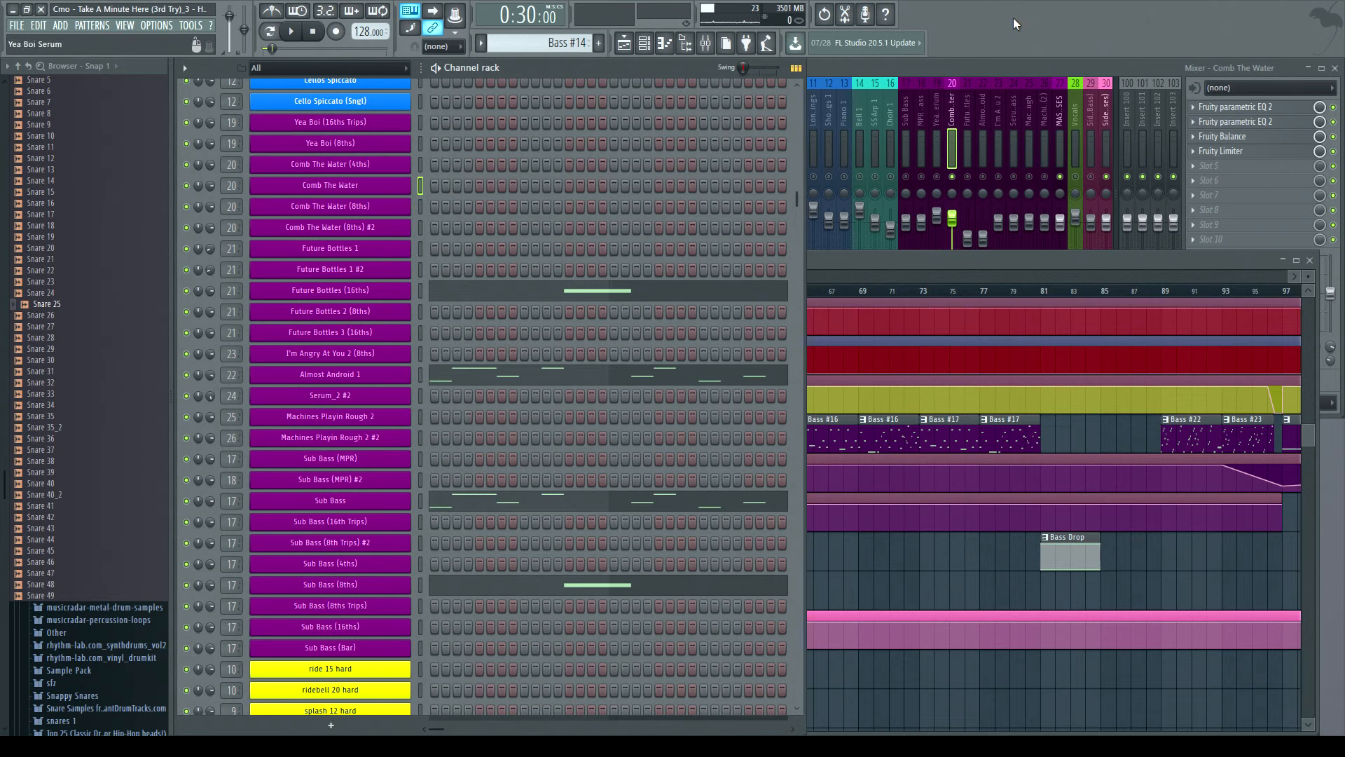
# - Select the Almost Android mixer track, open the Almost Android 1 instrument, view its IMG and ENV pages, and play
pyautogui.click(983, 137)
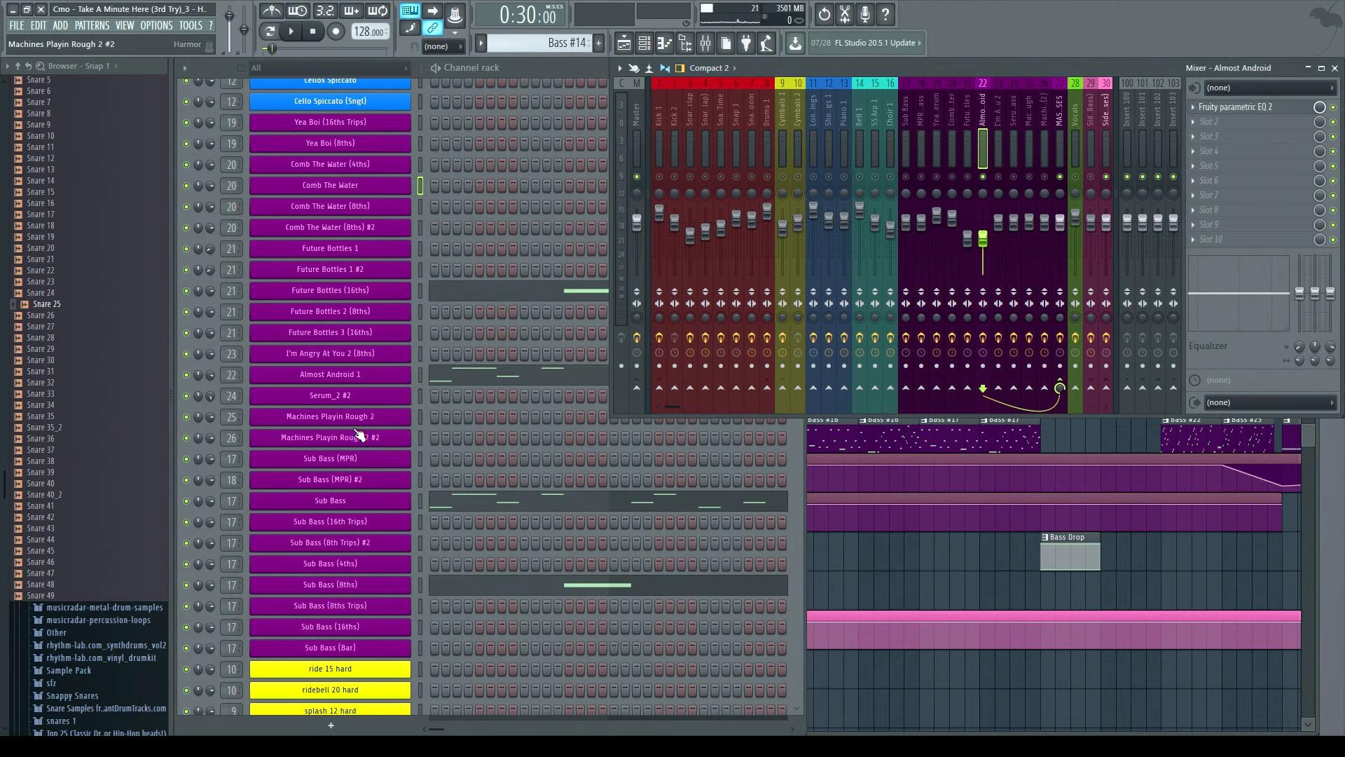
pyautogui.click(330, 374)
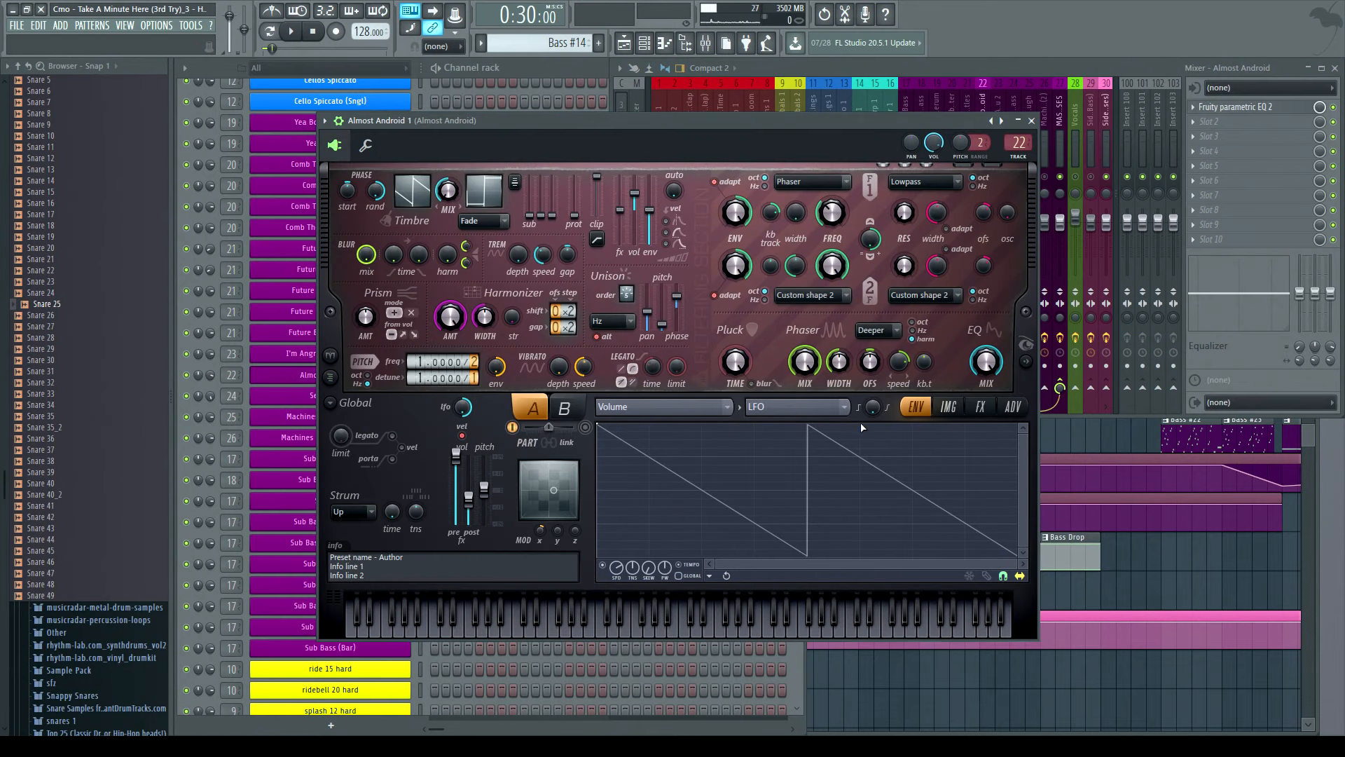
pyautogui.click(948, 406)
pyautogui.click(915, 406)
pyautogui.click(293, 32)
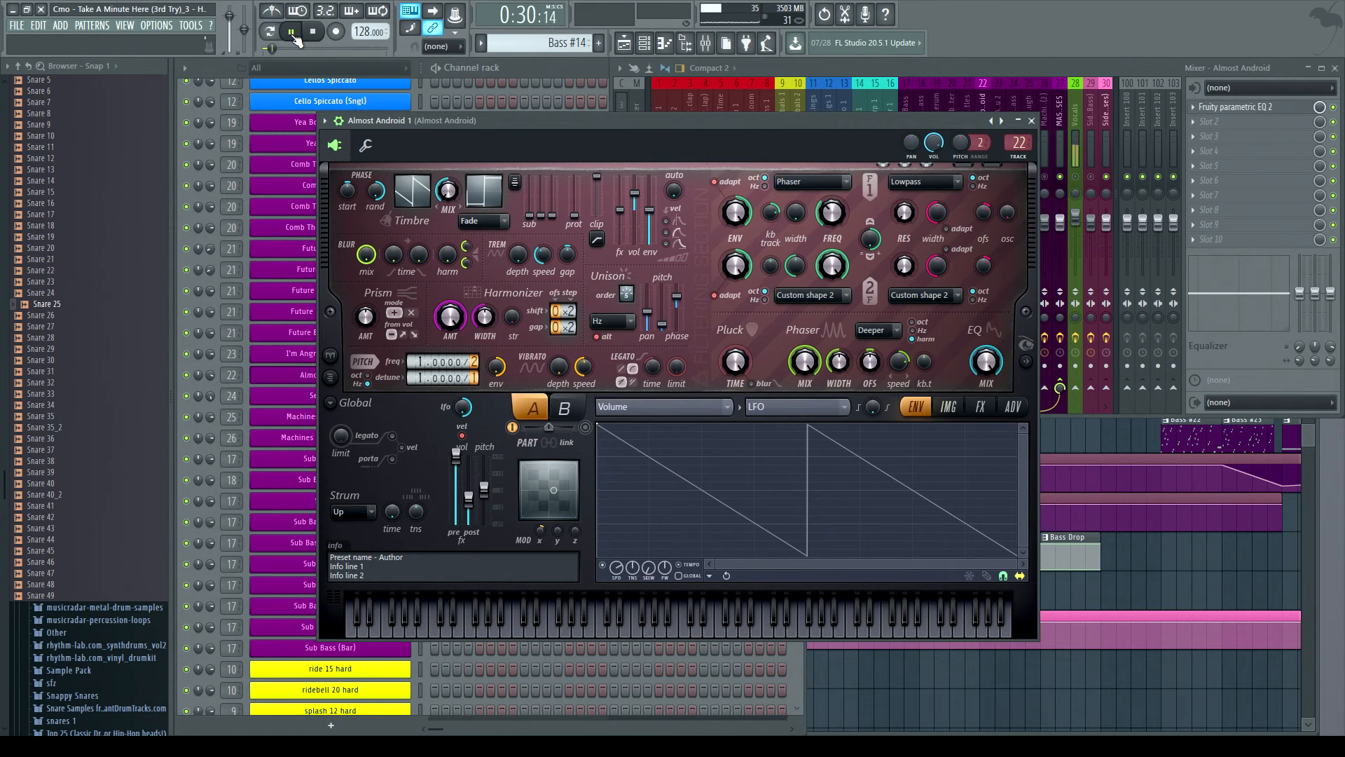
# - Close the Almost Android 1 instrument, bring up the playlist, and play the song from around bar 49
pyautogui.click(998, 73)
pyautogui.press('F6')
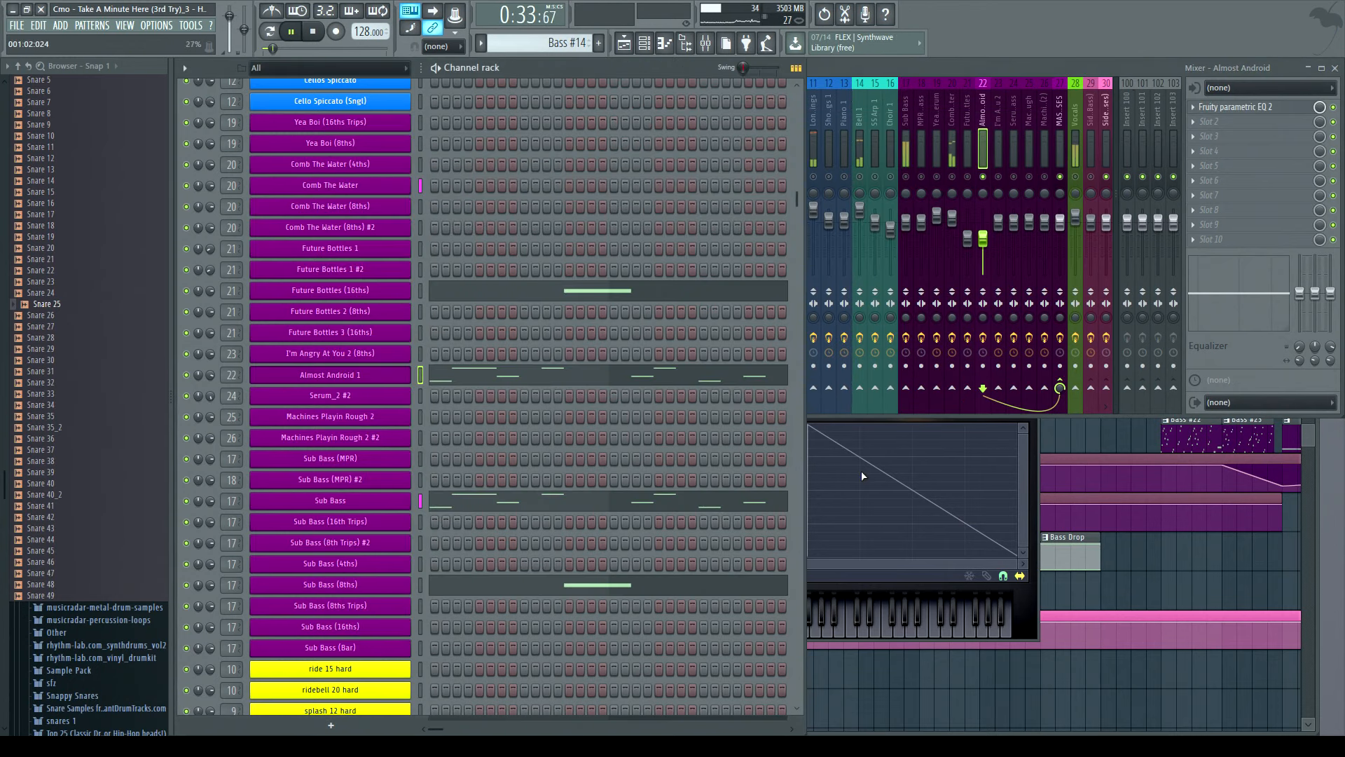
pyautogui.click(1318, 496)
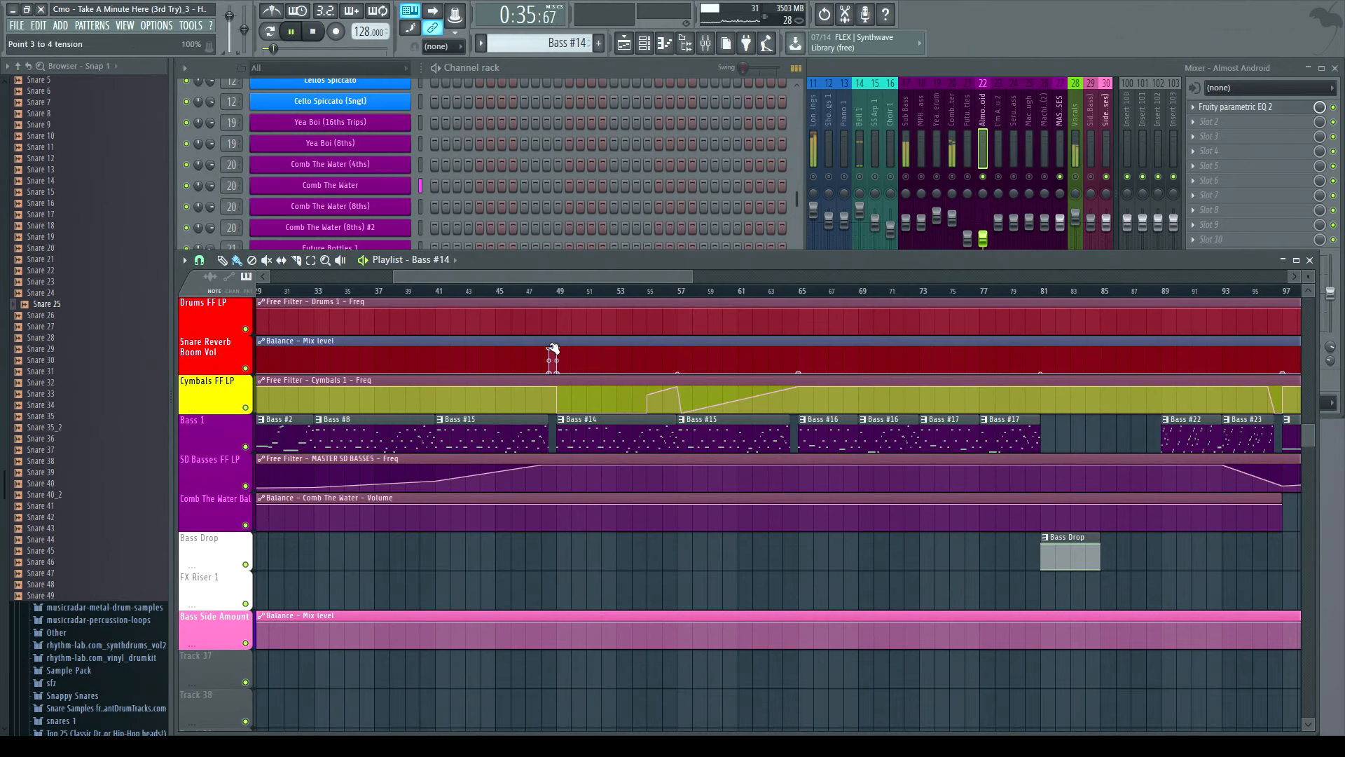
pyautogui.moveTo(540, 269)
pyautogui.mouseDown()
pyautogui.moveTo(451, 267)
pyautogui.moveTo(600, 254)
pyautogui.moveTo(540, 254)
pyautogui.moveTo(540, 271)
pyautogui.mouseUp()
pyautogui.click(559, 292)
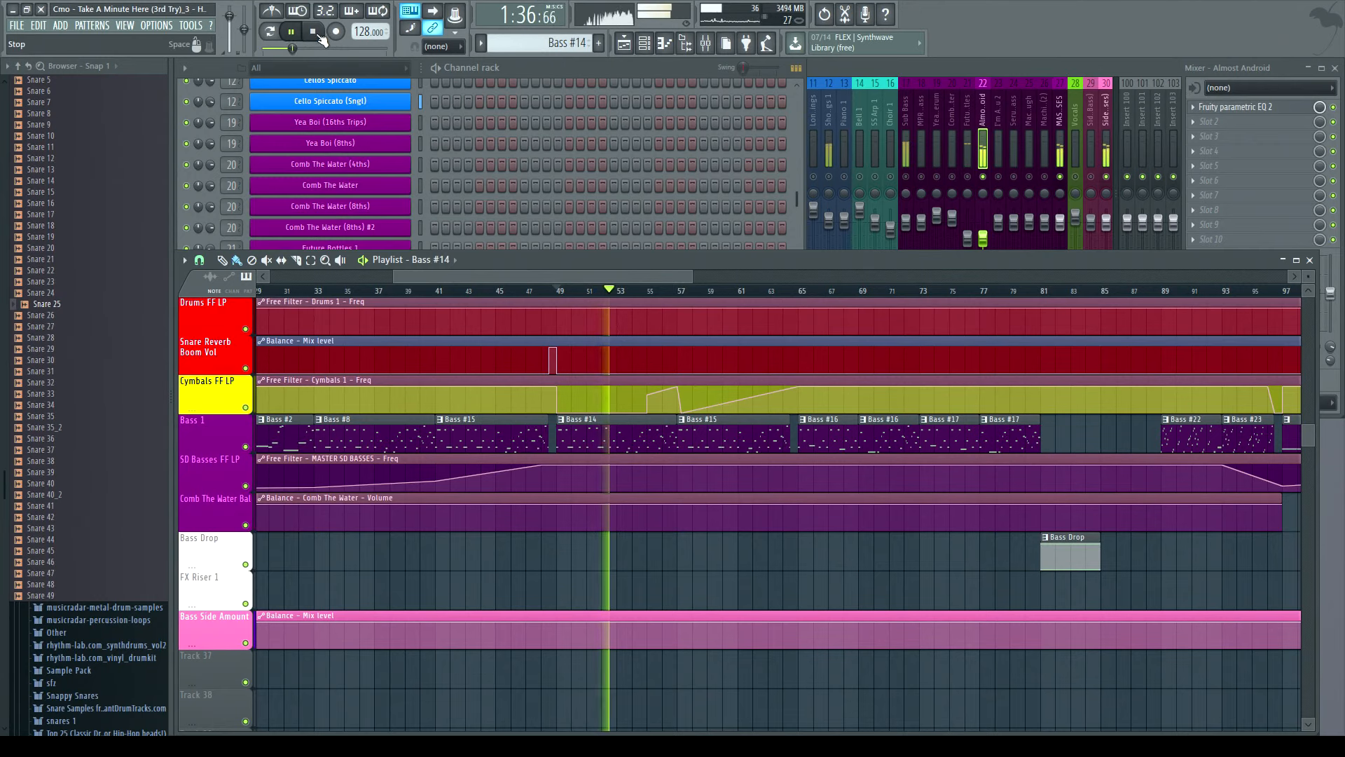
pyautogui.press('space')
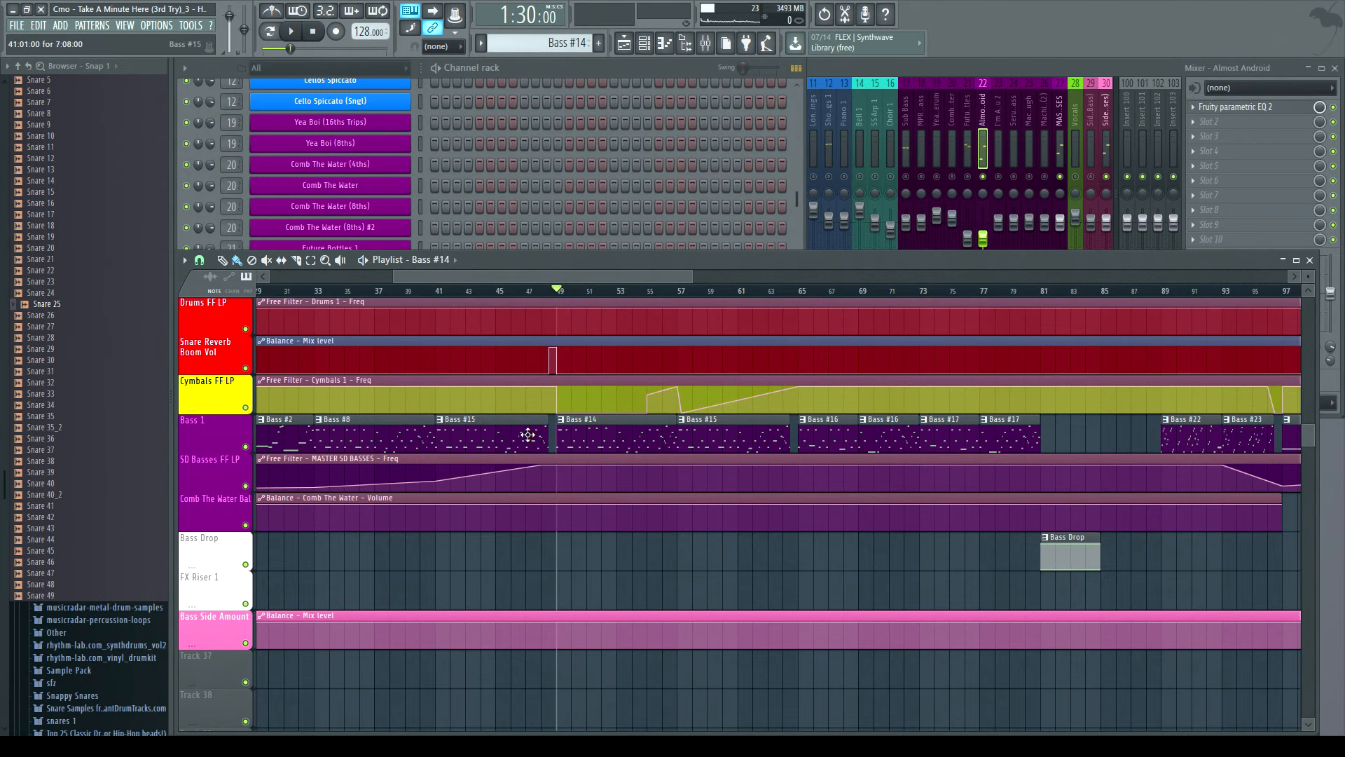
# - Select the I'm Angry At You 2 and Future Bottles mixer tracks and play the section with the channel rack shown
pyautogui.click(995, 112)
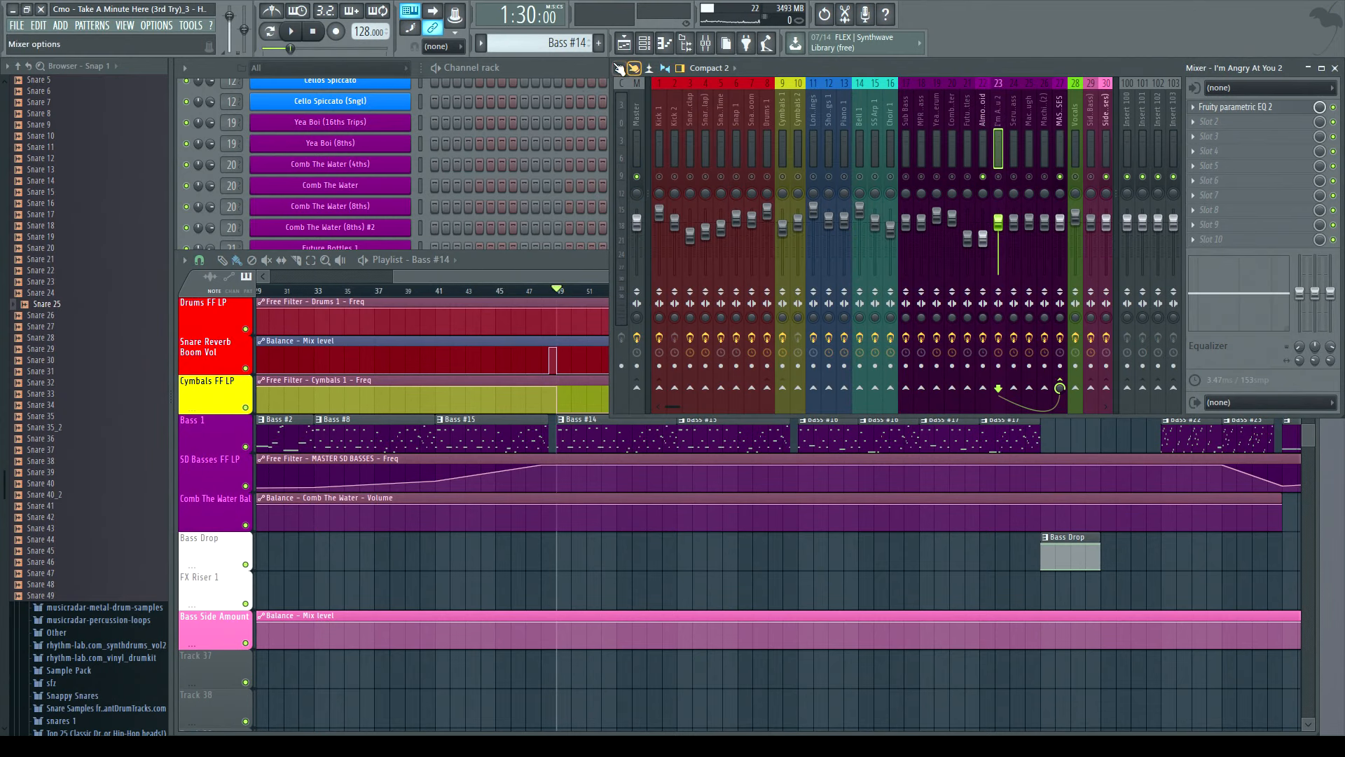
pyautogui.click(545, 66)
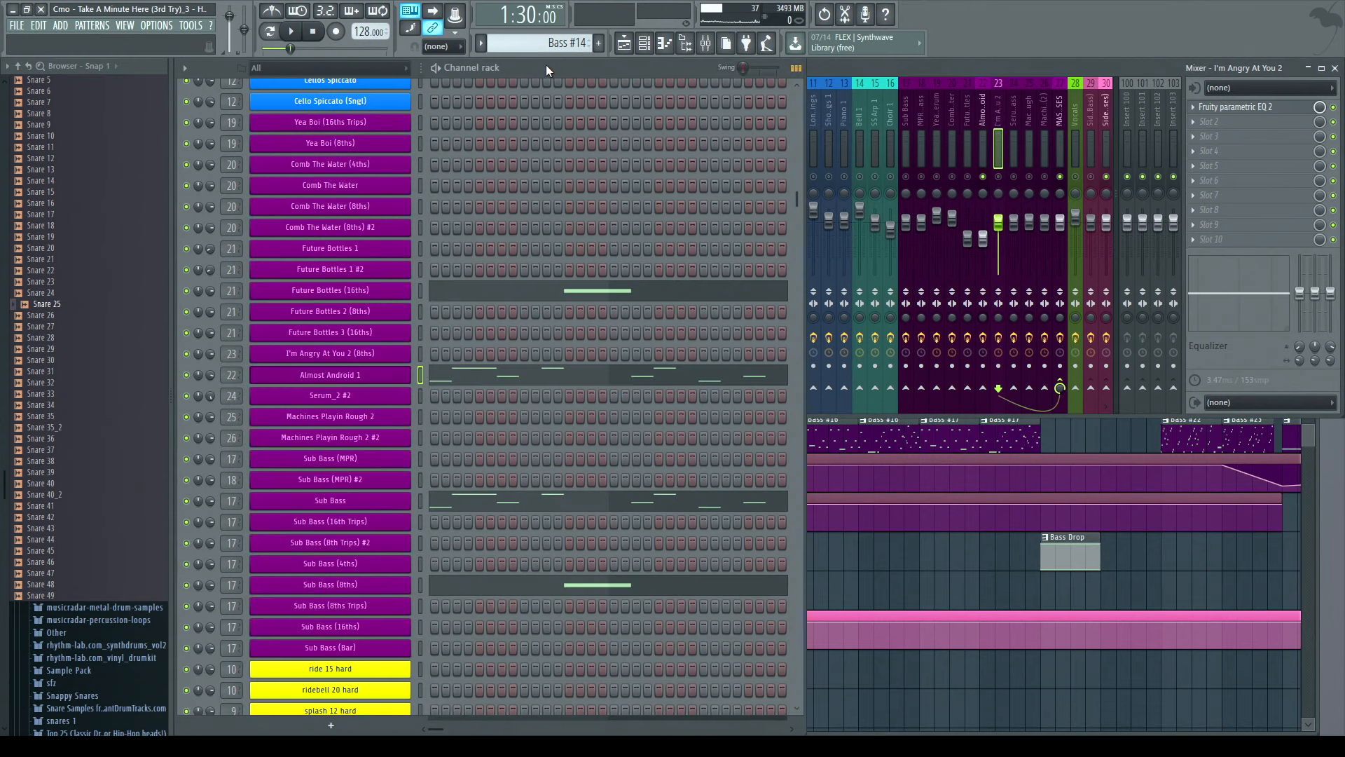
pyautogui.click(969, 94)
pyautogui.click(301, 33)
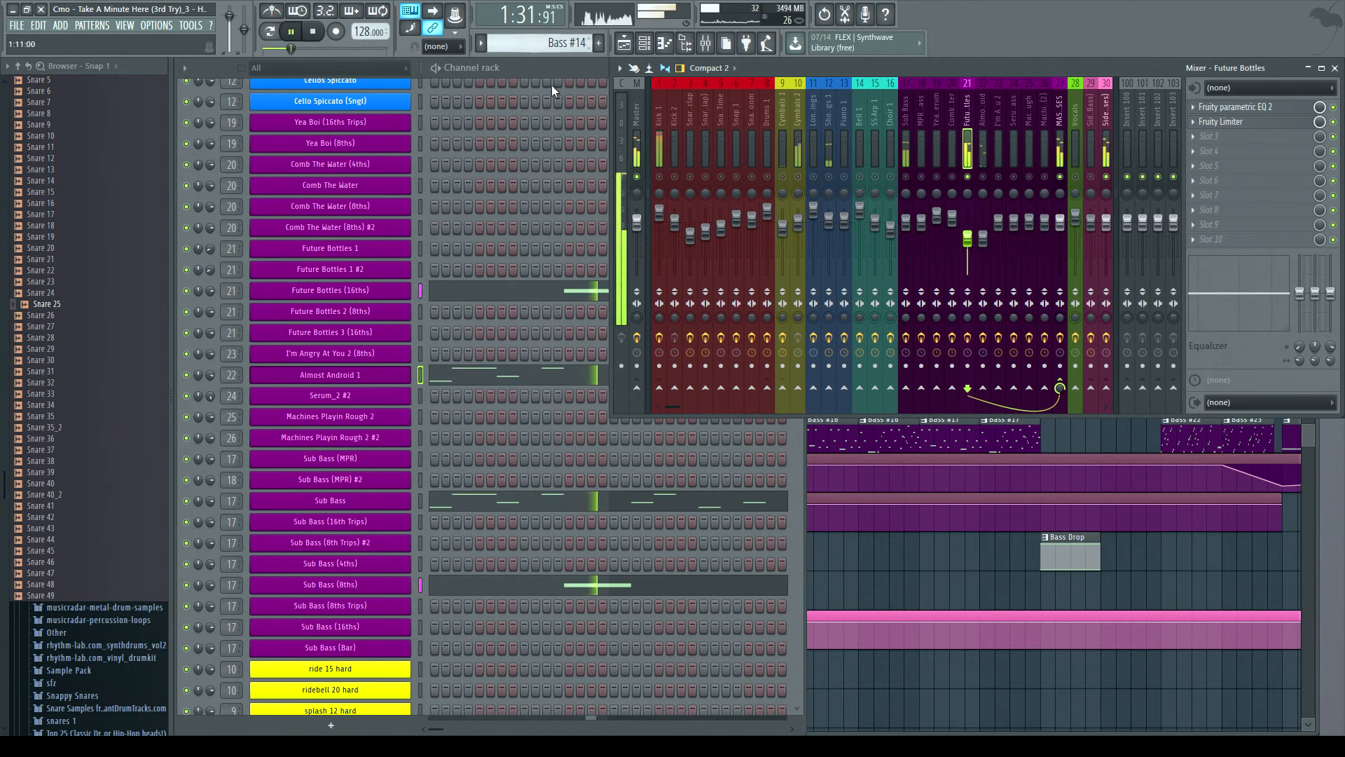
pyautogui.click(559, 68)
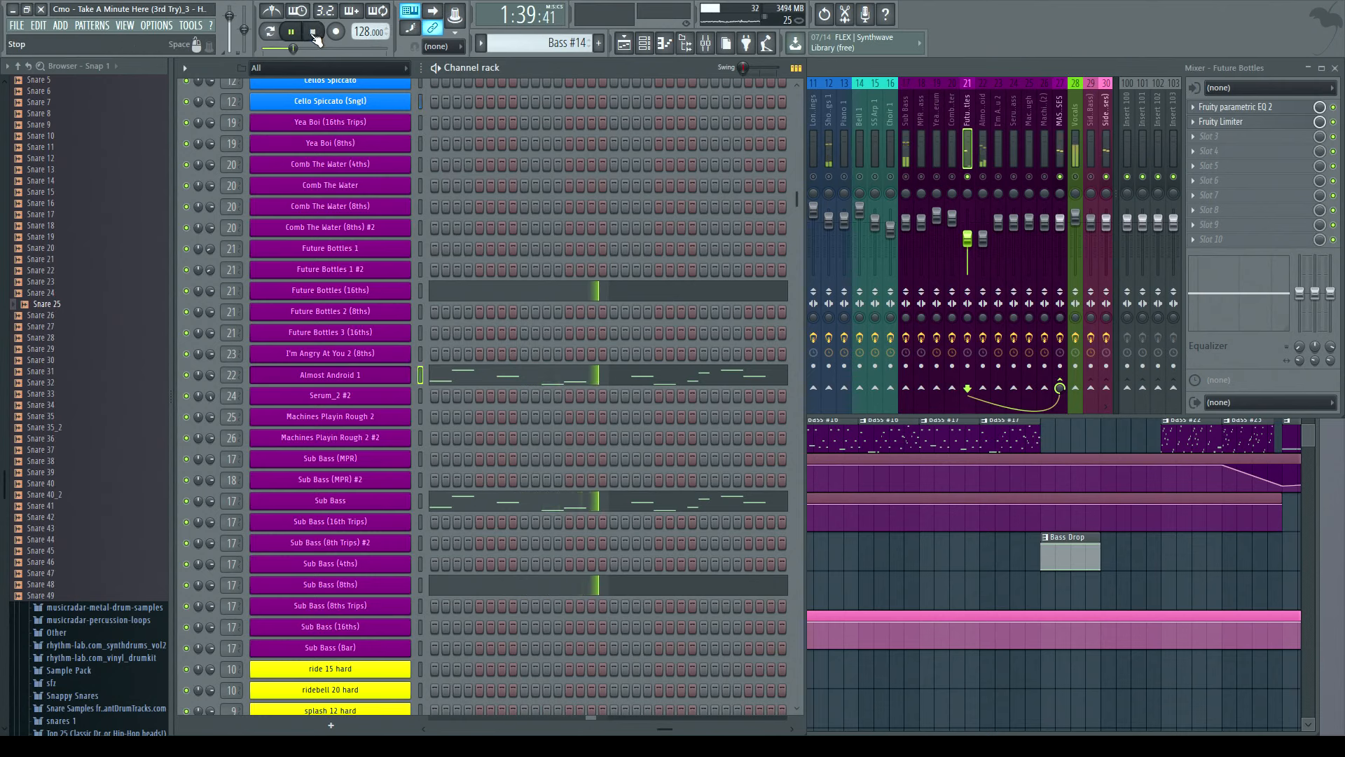
pyautogui.click(313, 30)
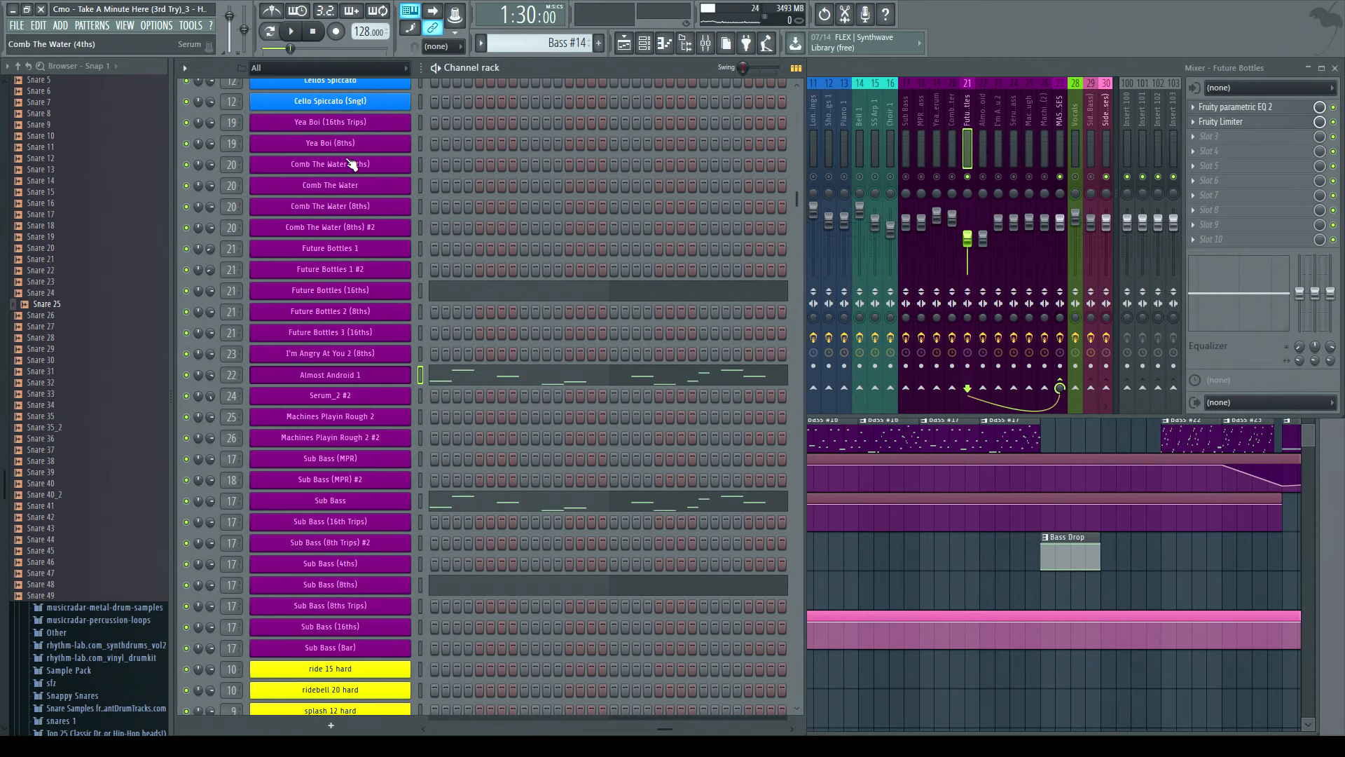
# - Open the Yea Boi (8ths) Serum instrument, show its mixer track, and preview a note
pyautogui.click(350, 143)
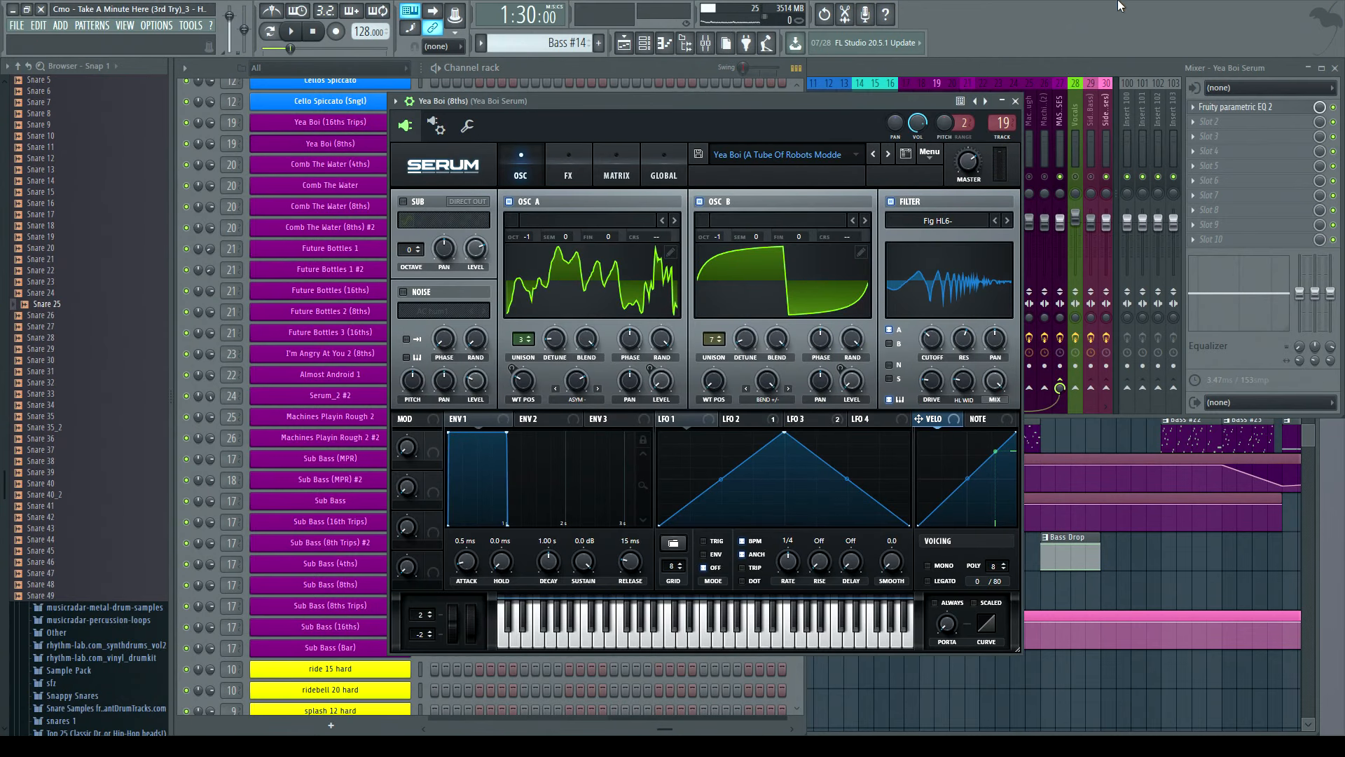
pyautogui.click(1052, 69)
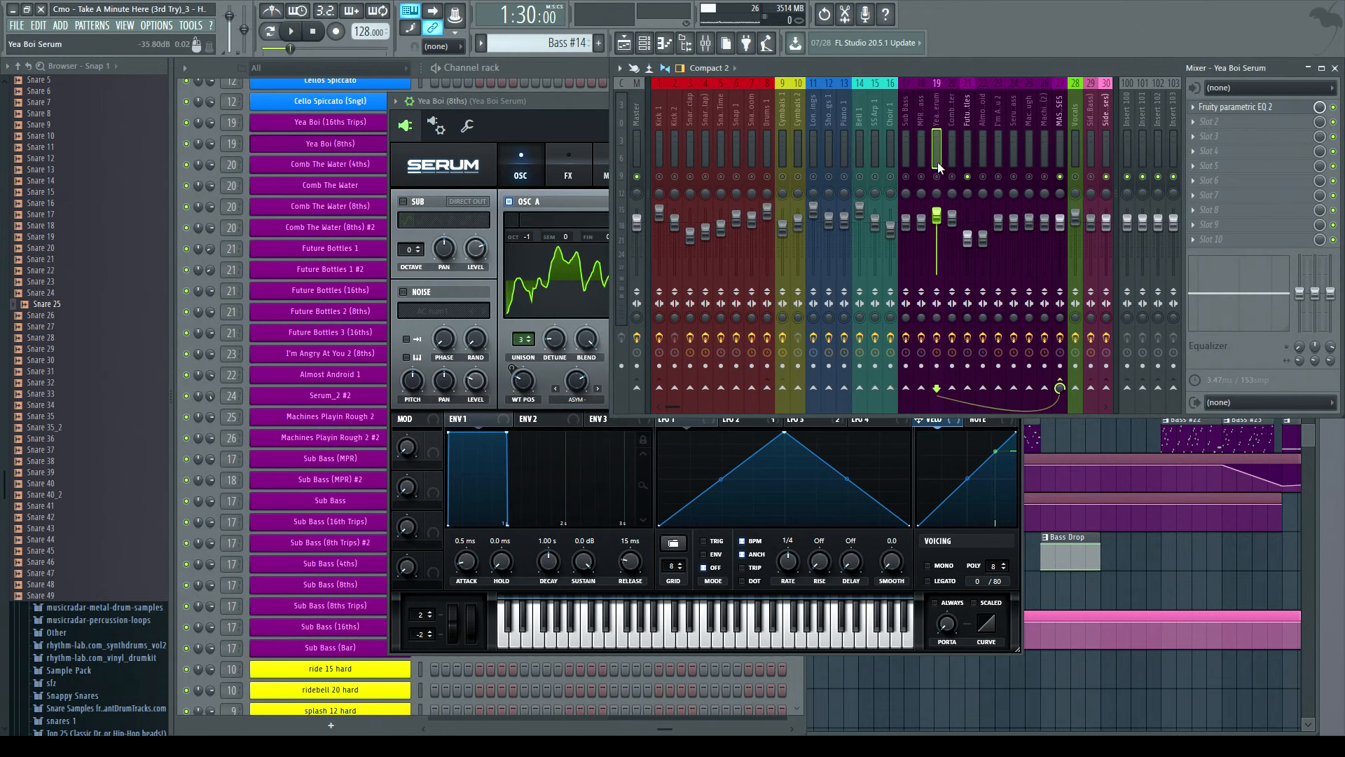
pyautogui.click(660, 637)
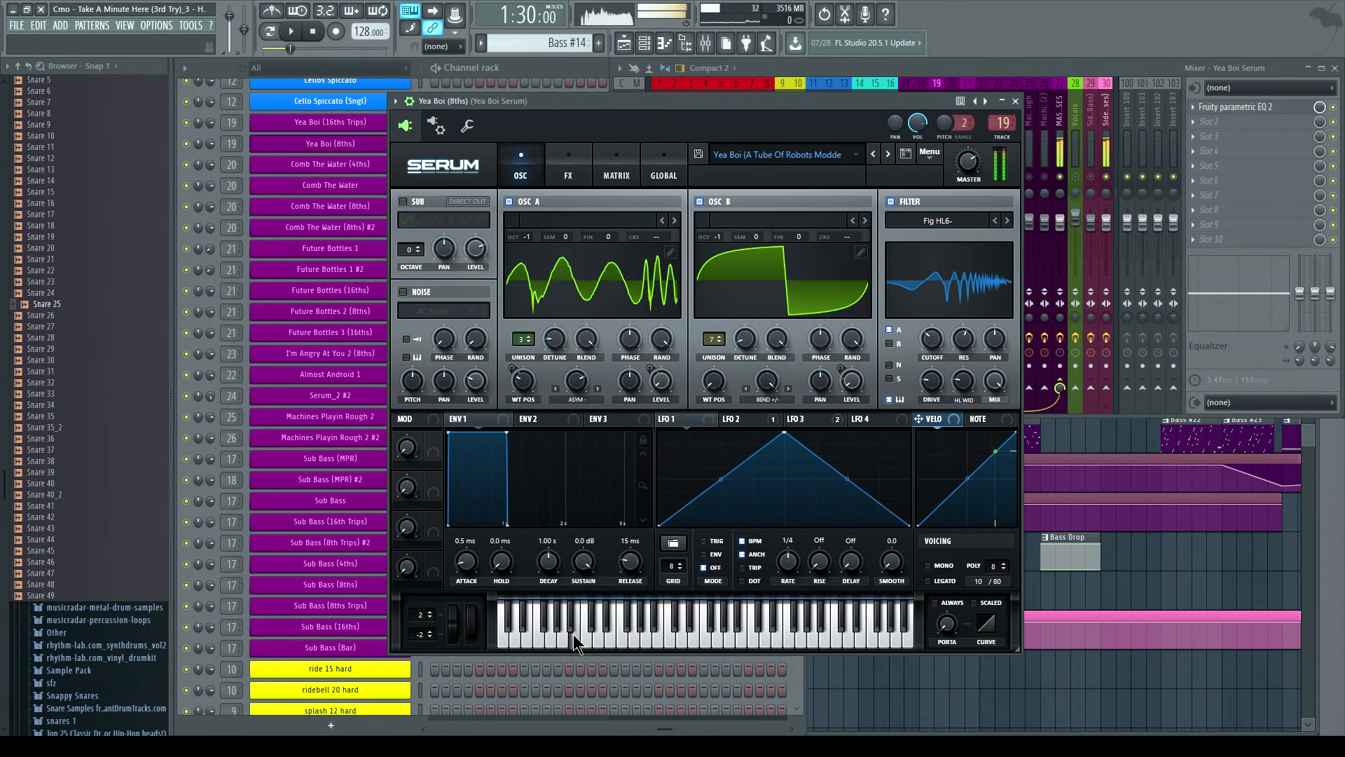
# - View the LFO 2 and LFO 3 pages and try changing the LFO 3 rate while previewing notes
pyautogui.click(733, 414)
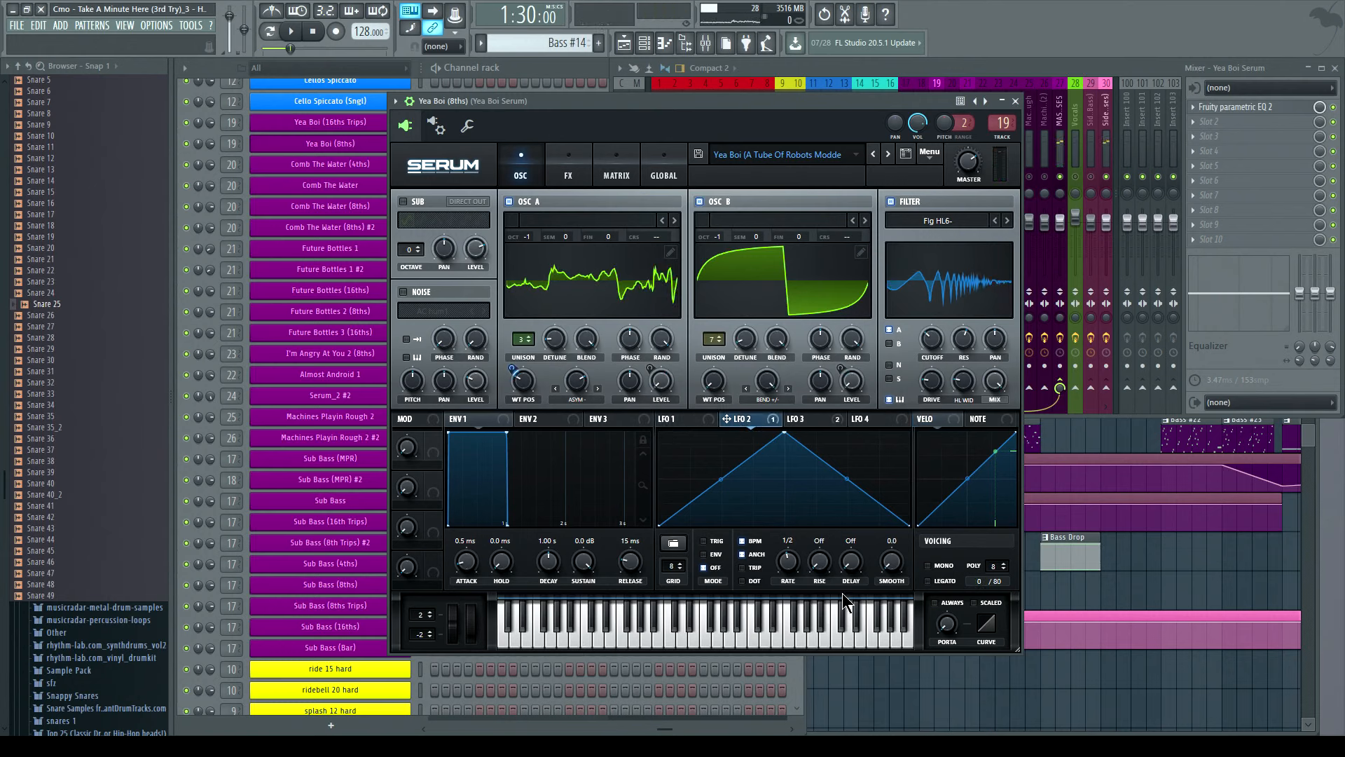
pyautogui.click(823, 419)
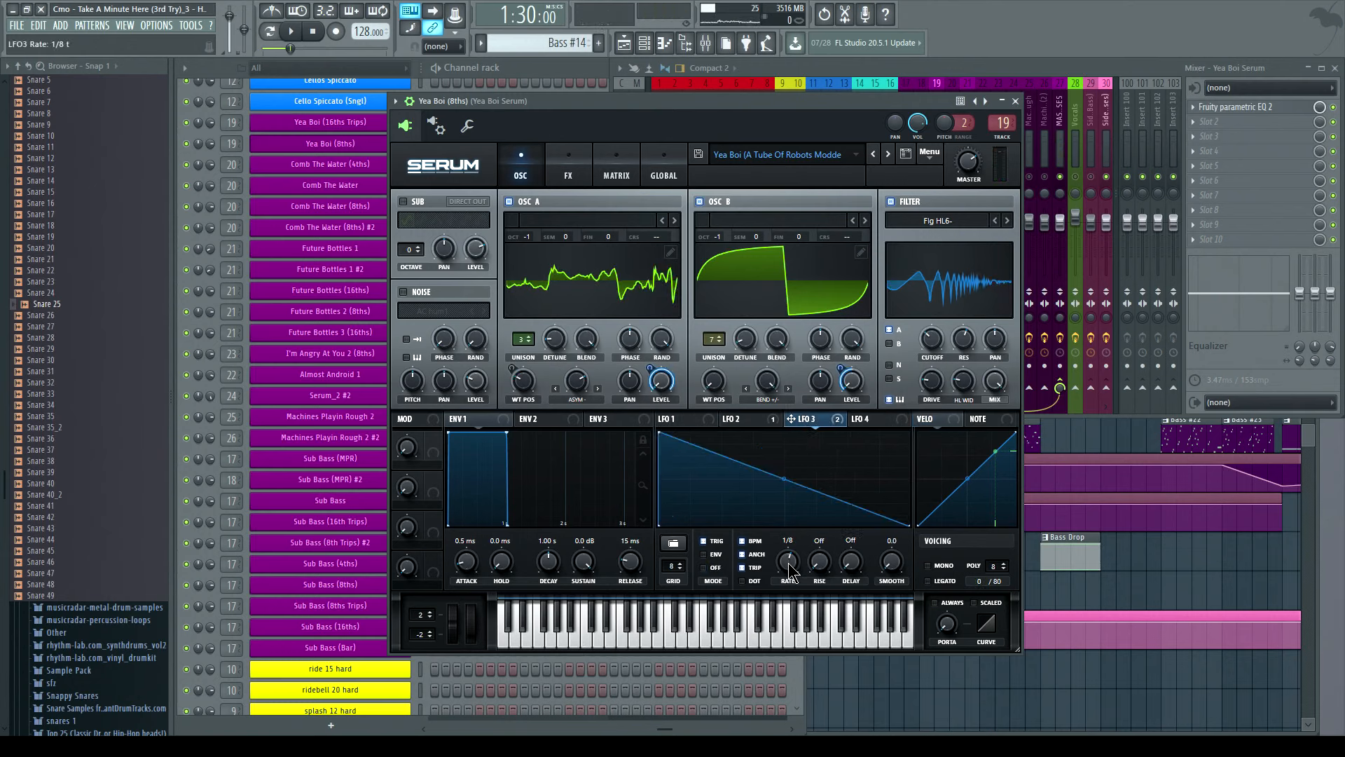
pyautogui.click(583, 639)
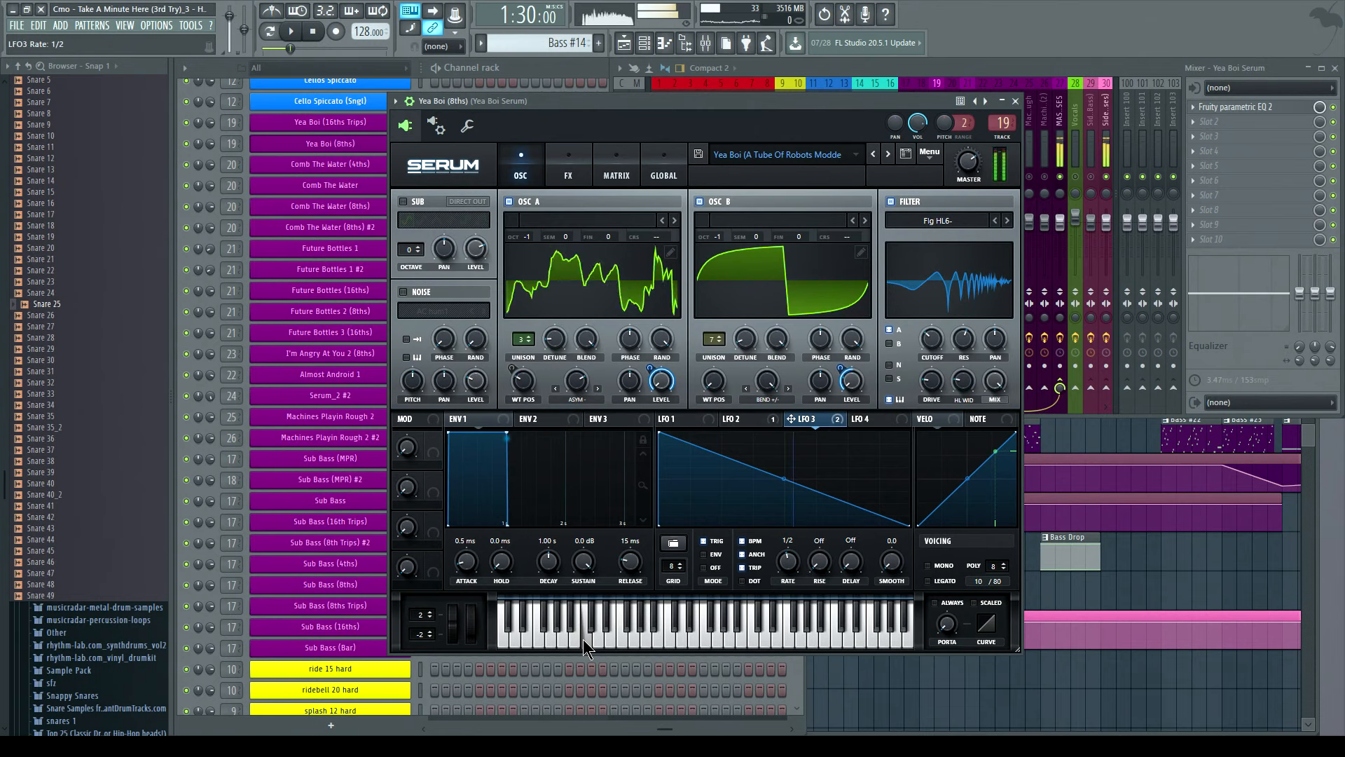
pyautogui.moveTo(784, 571); pyautogui.dragTo(792, 566)
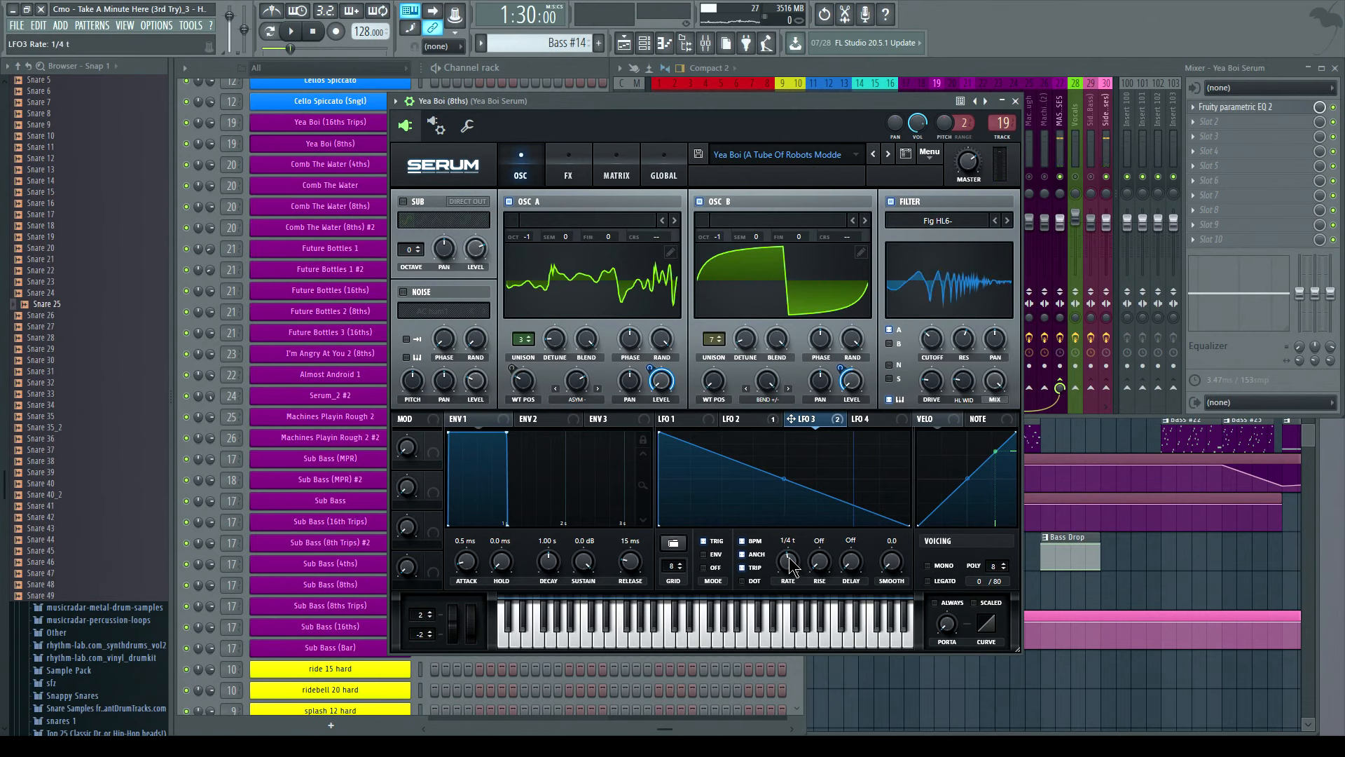
pyautogui.click(579, 631)
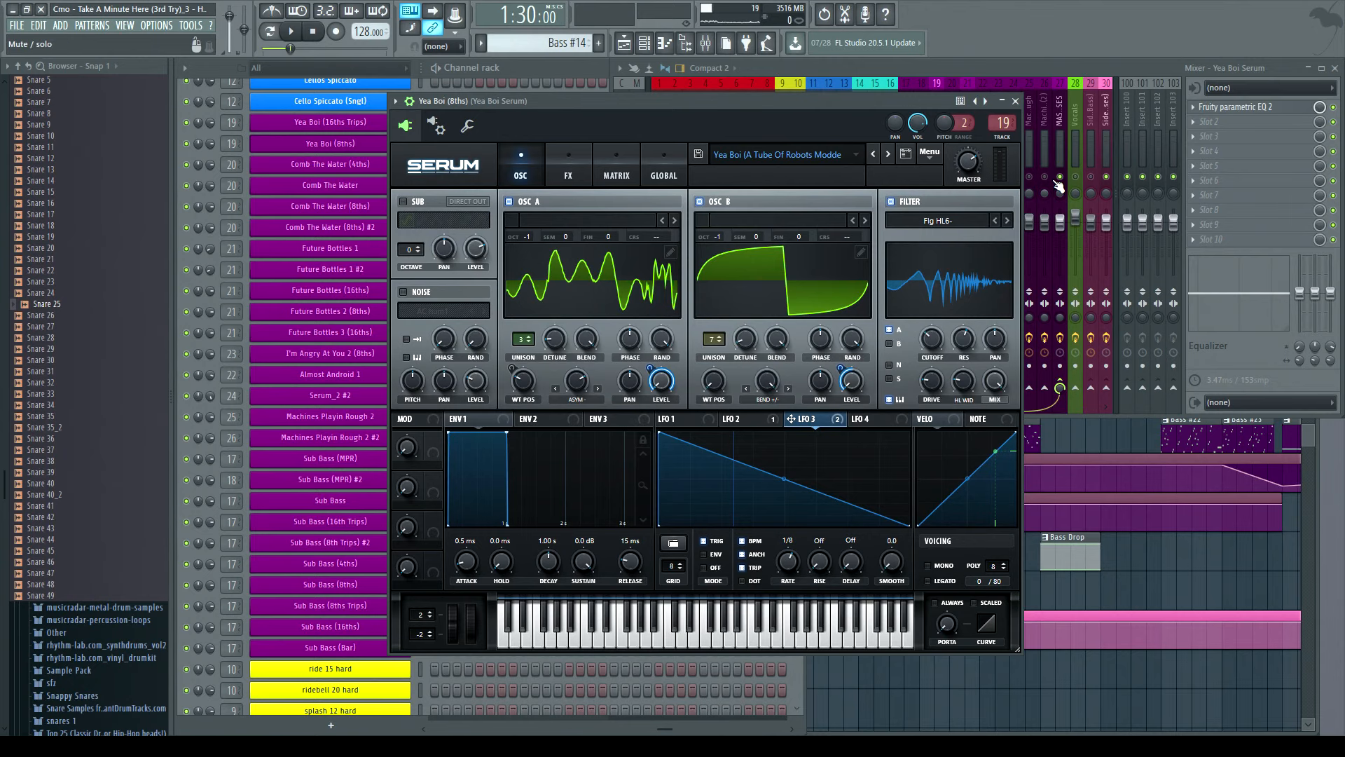
# - Close Yea Boi, open the I'm Angry At You 2 (8ths) Serum instrument, preview notes, and close it
pyautogui.click(1015, 101)
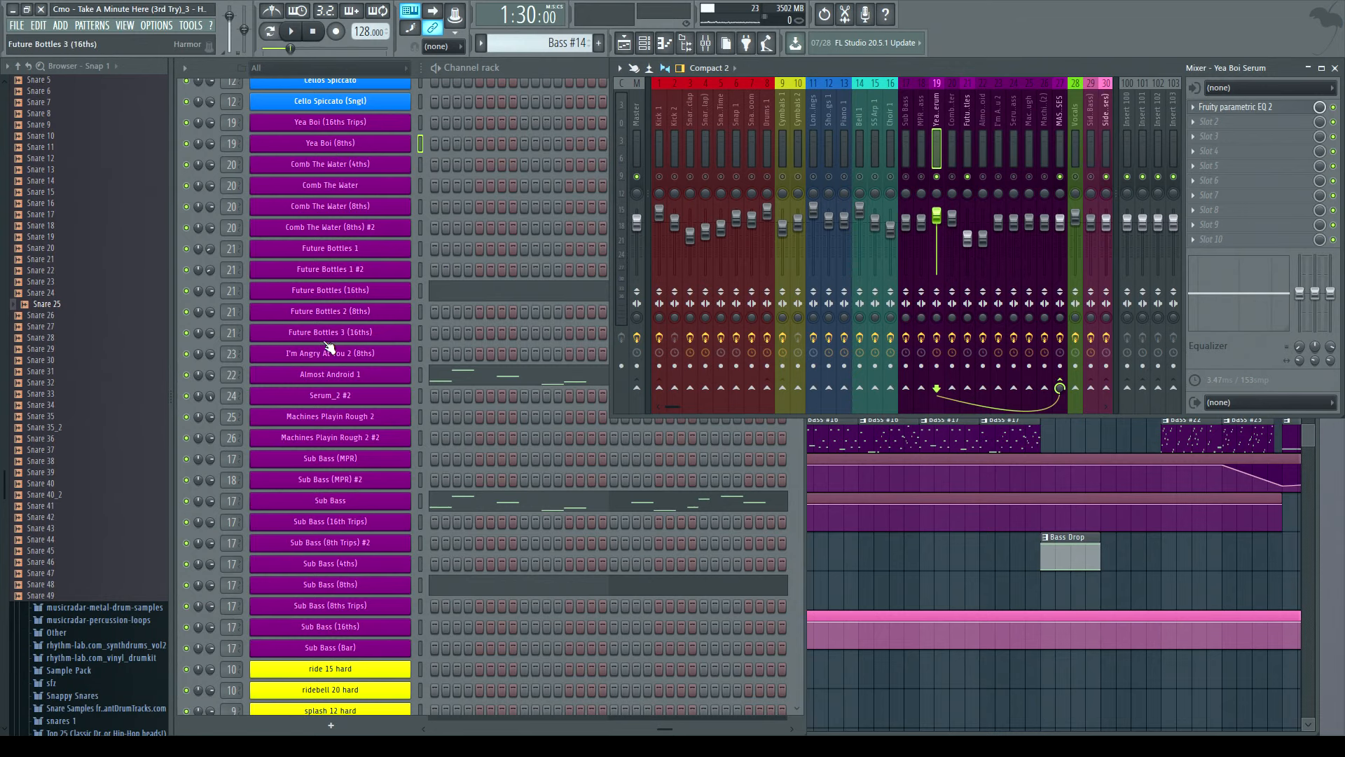
pyautogui.click(311, 359)
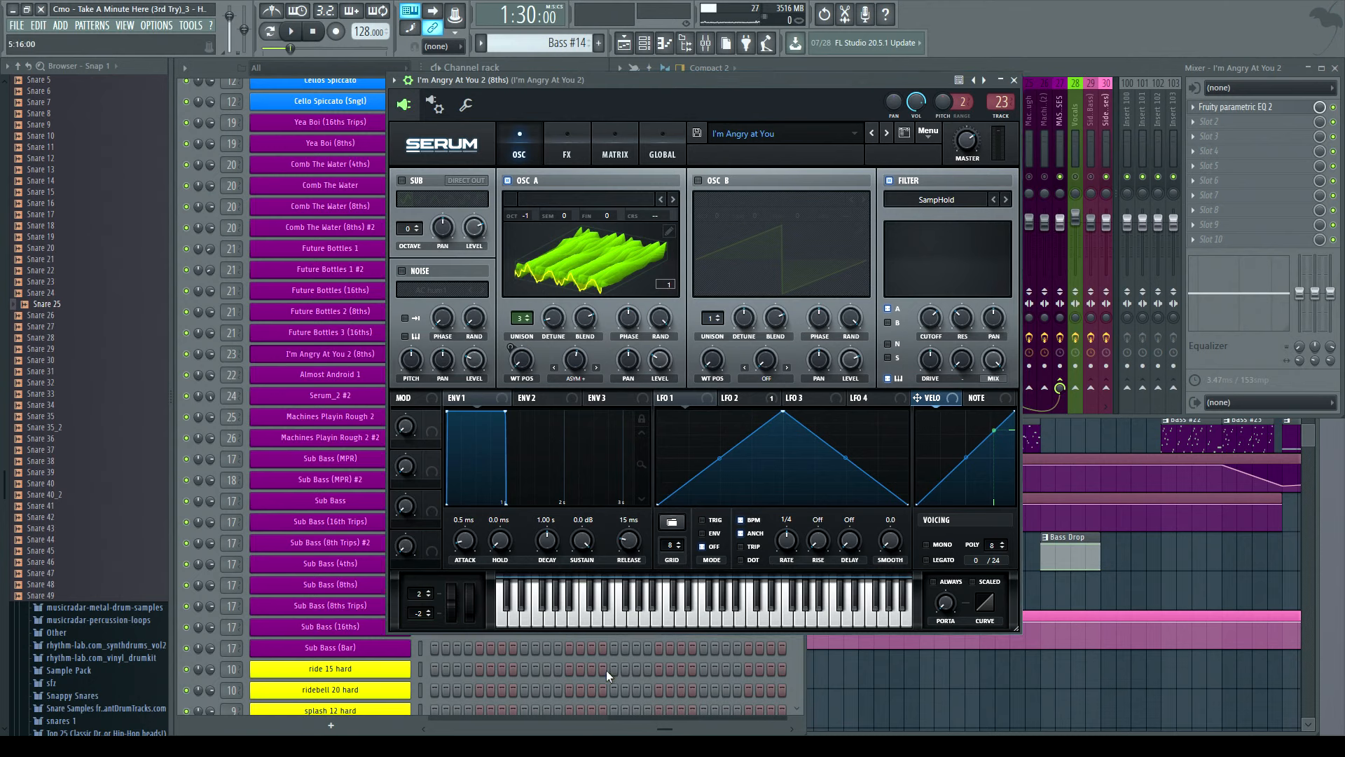
pyautogui.click(1045, 66)
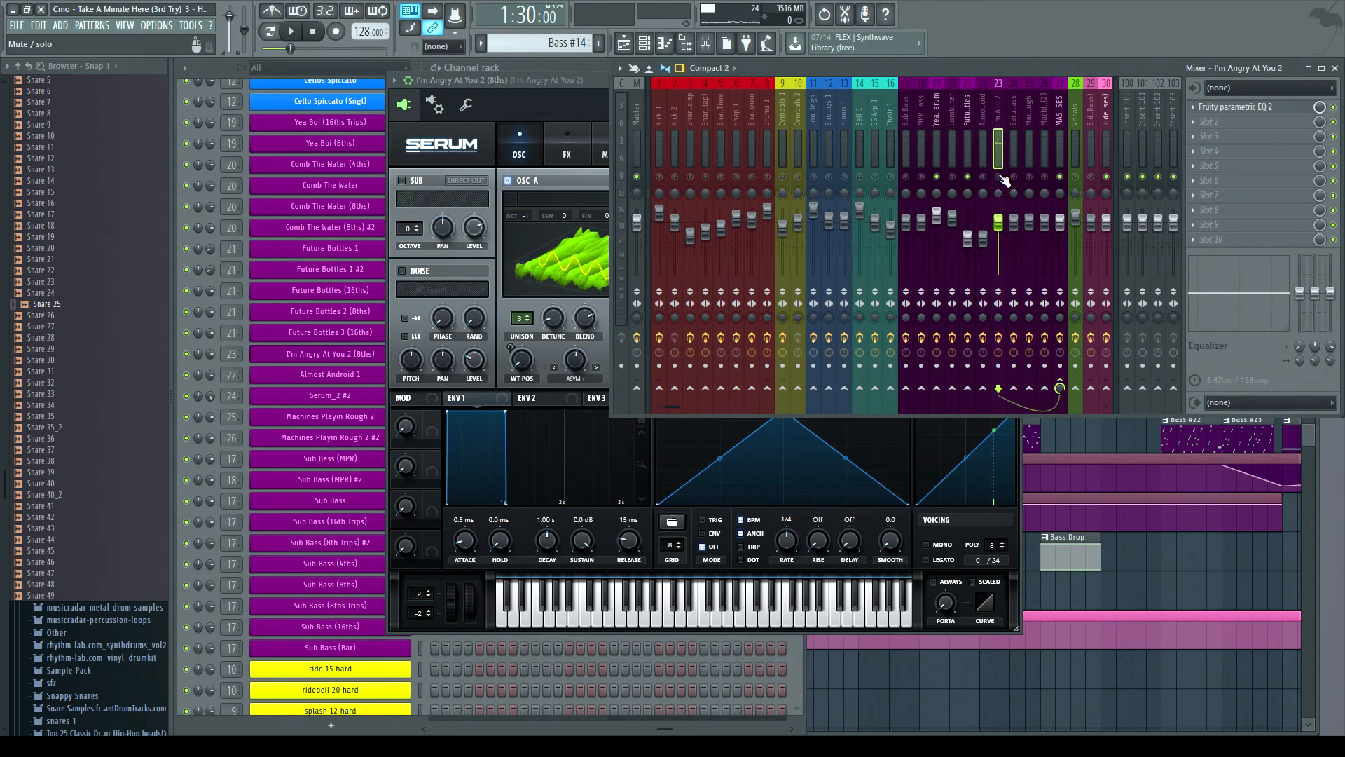
pyautogui.click(553, 604)
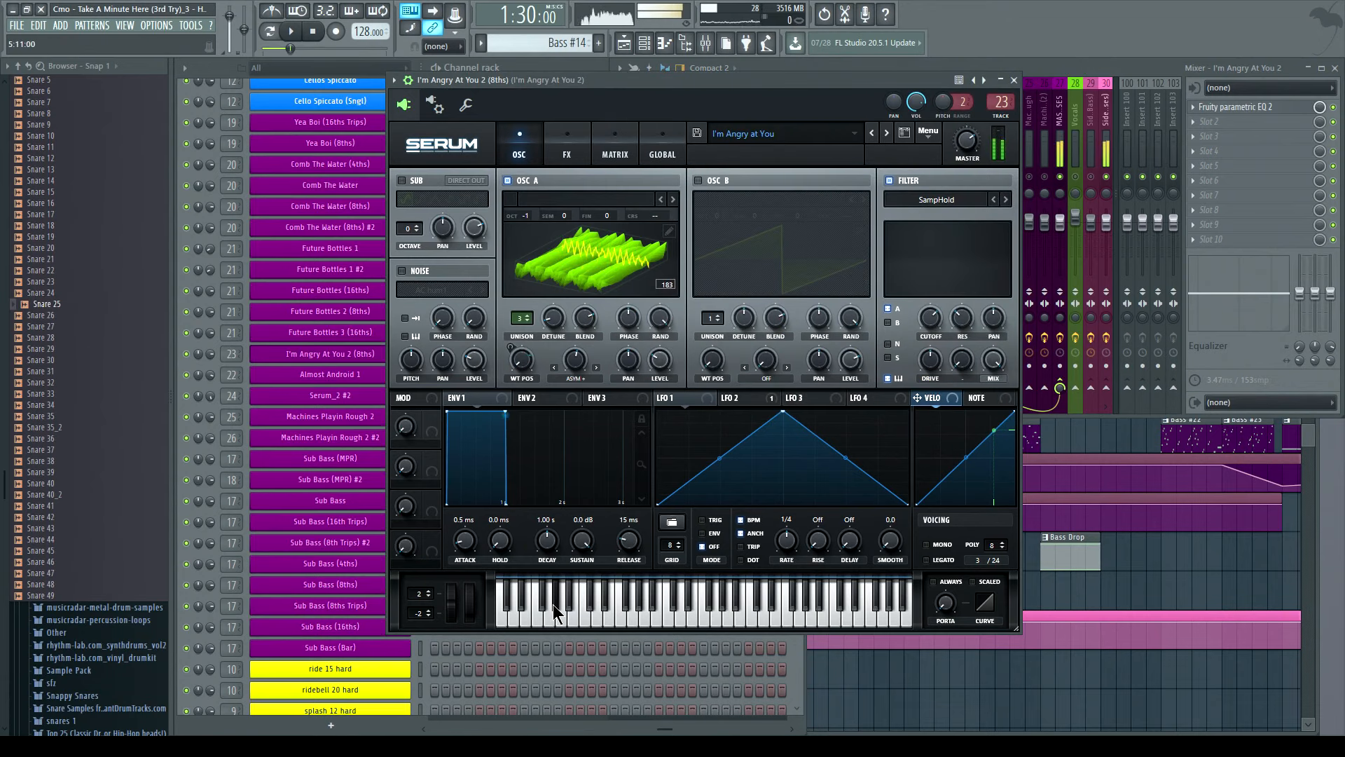
pyautogui.click(529, 611)
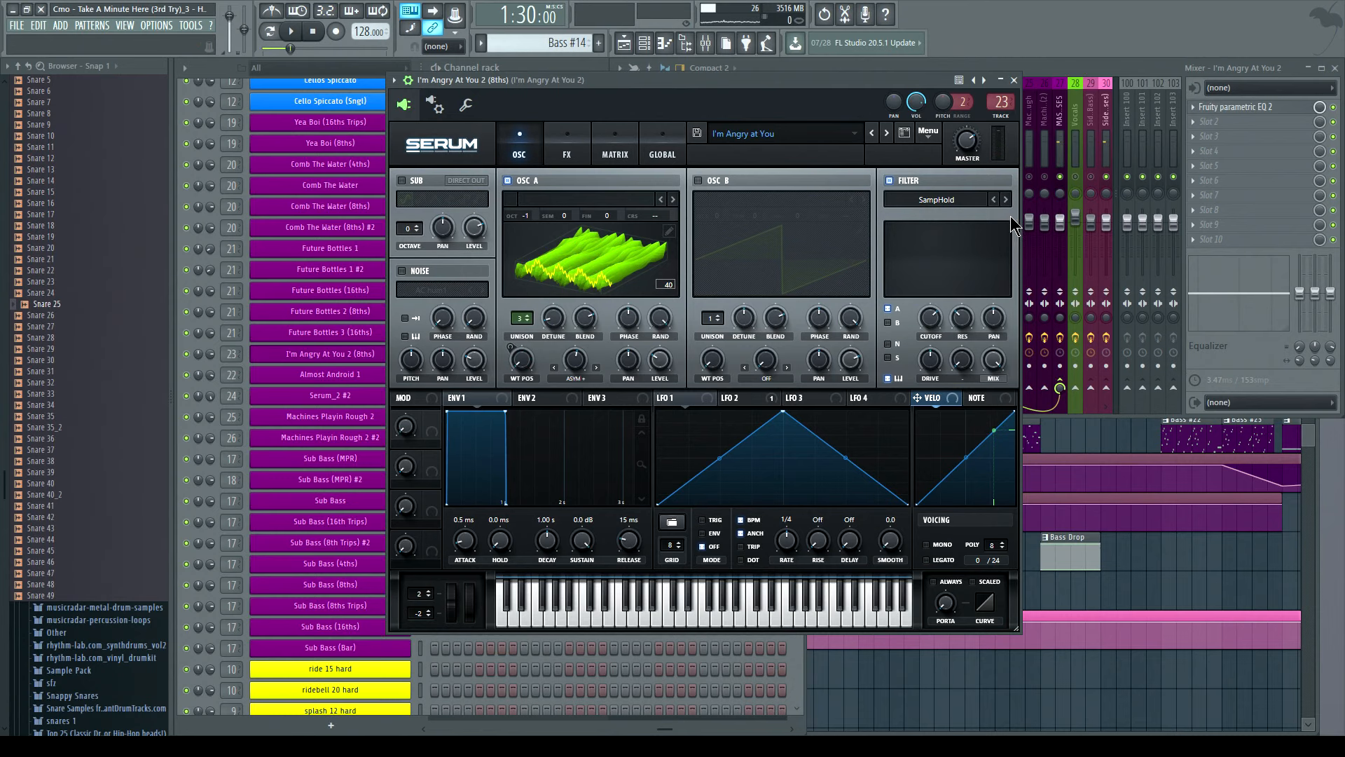
pyautogui.click(1014, 81)
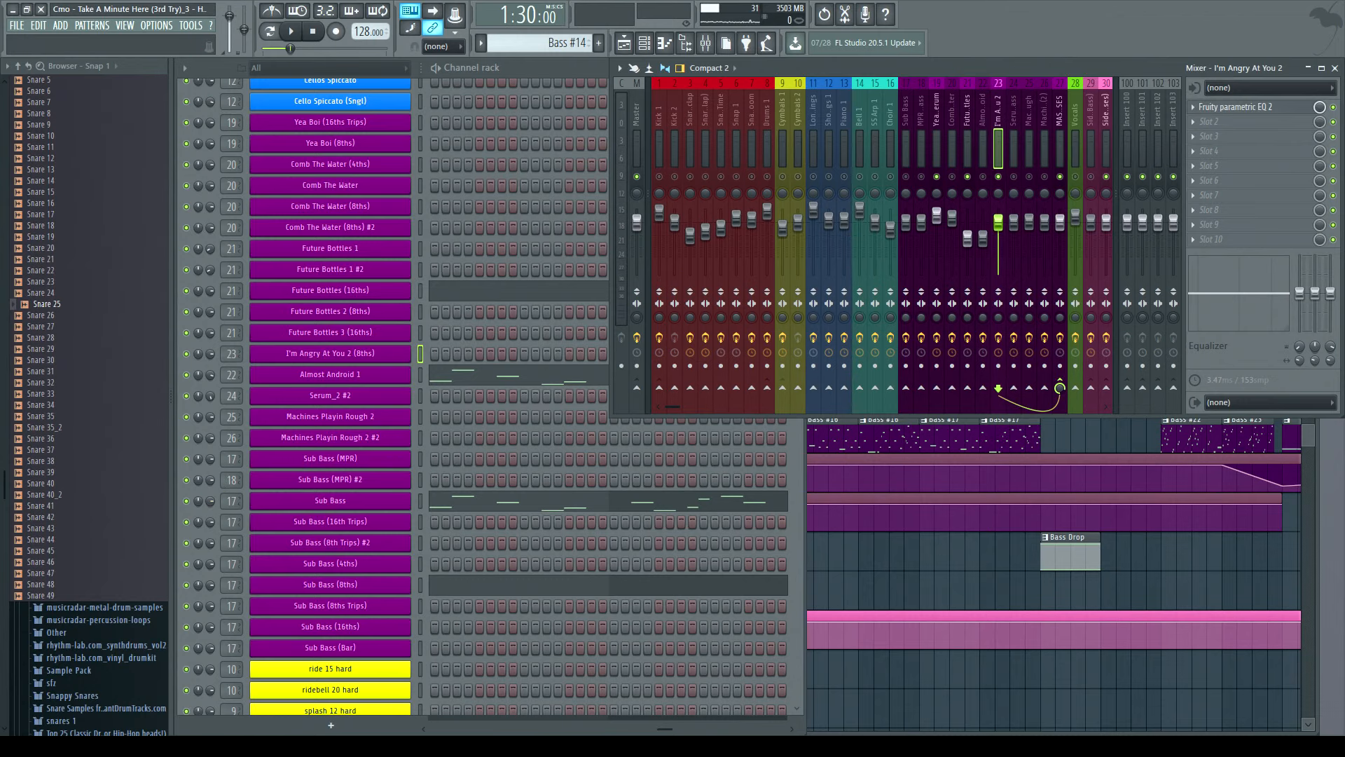
# - Open the Serum_2 #2 Serum Bass instrument, show its mixer track, preview a note, and close it
pyautogui.click(346, 397)
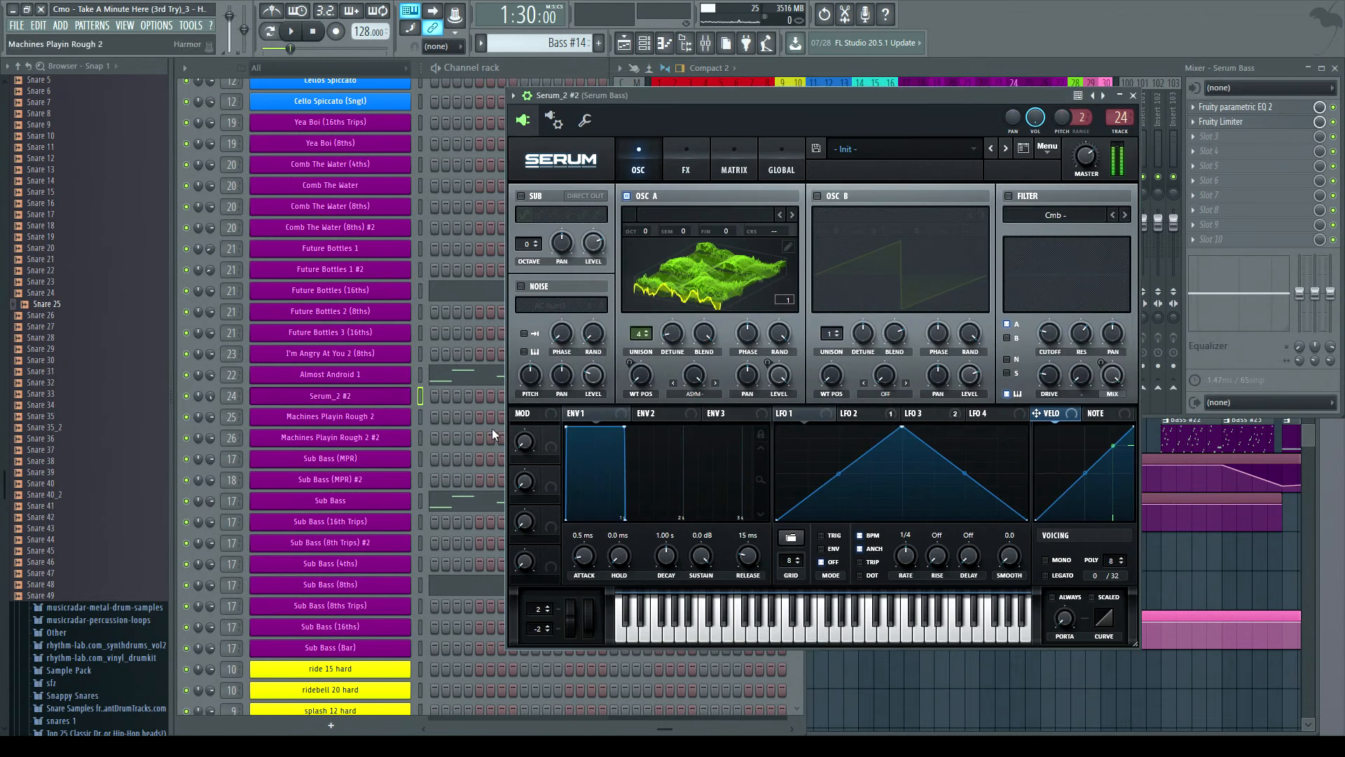
pyautogui.click(1163, 66)
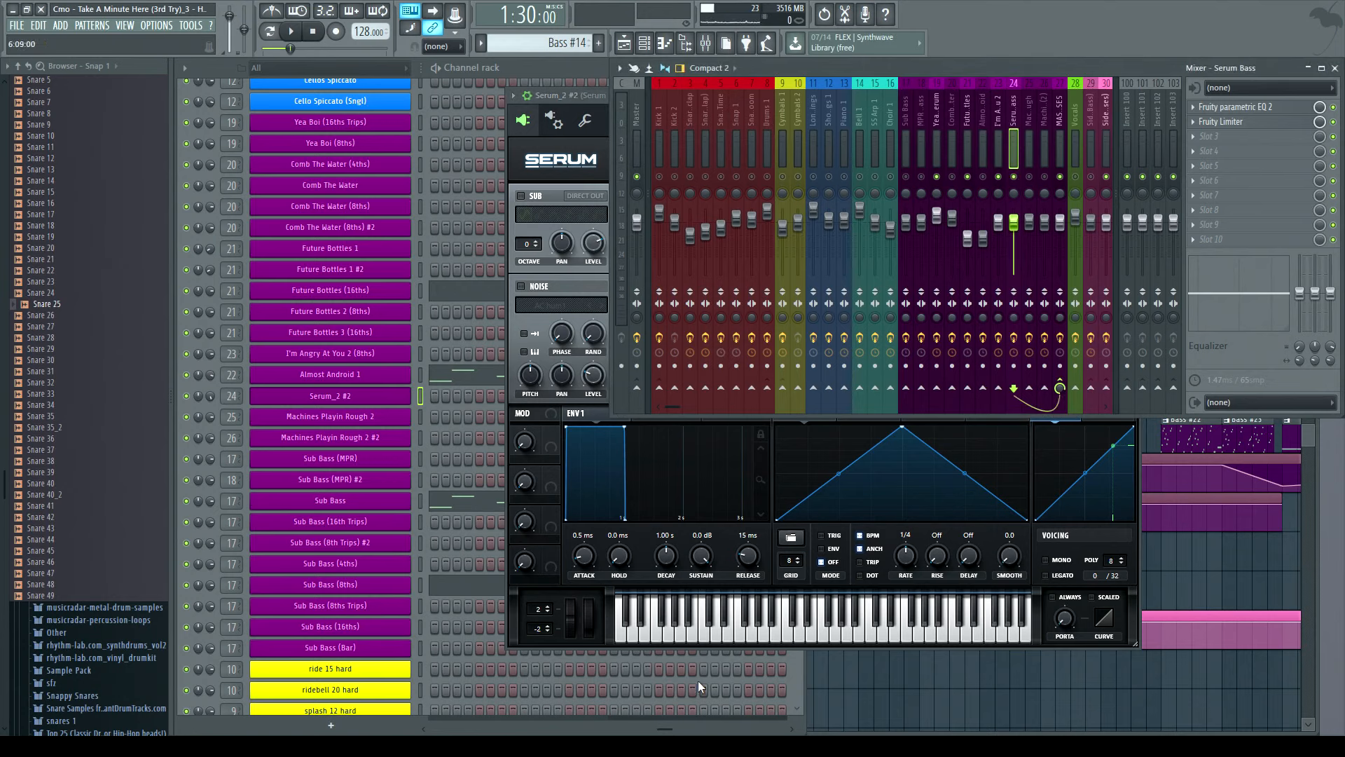
pyautogui.click(671, 628)
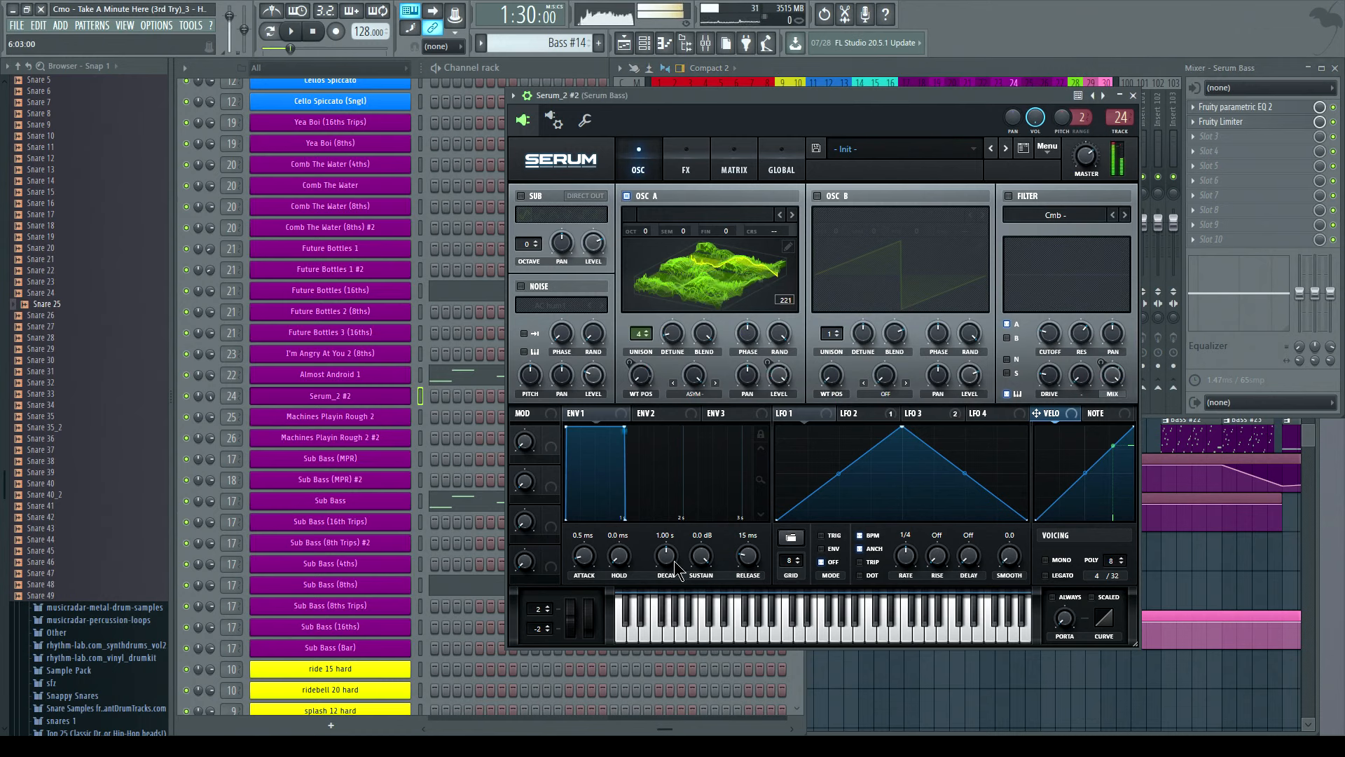
pyautogui.click(1133, 96)
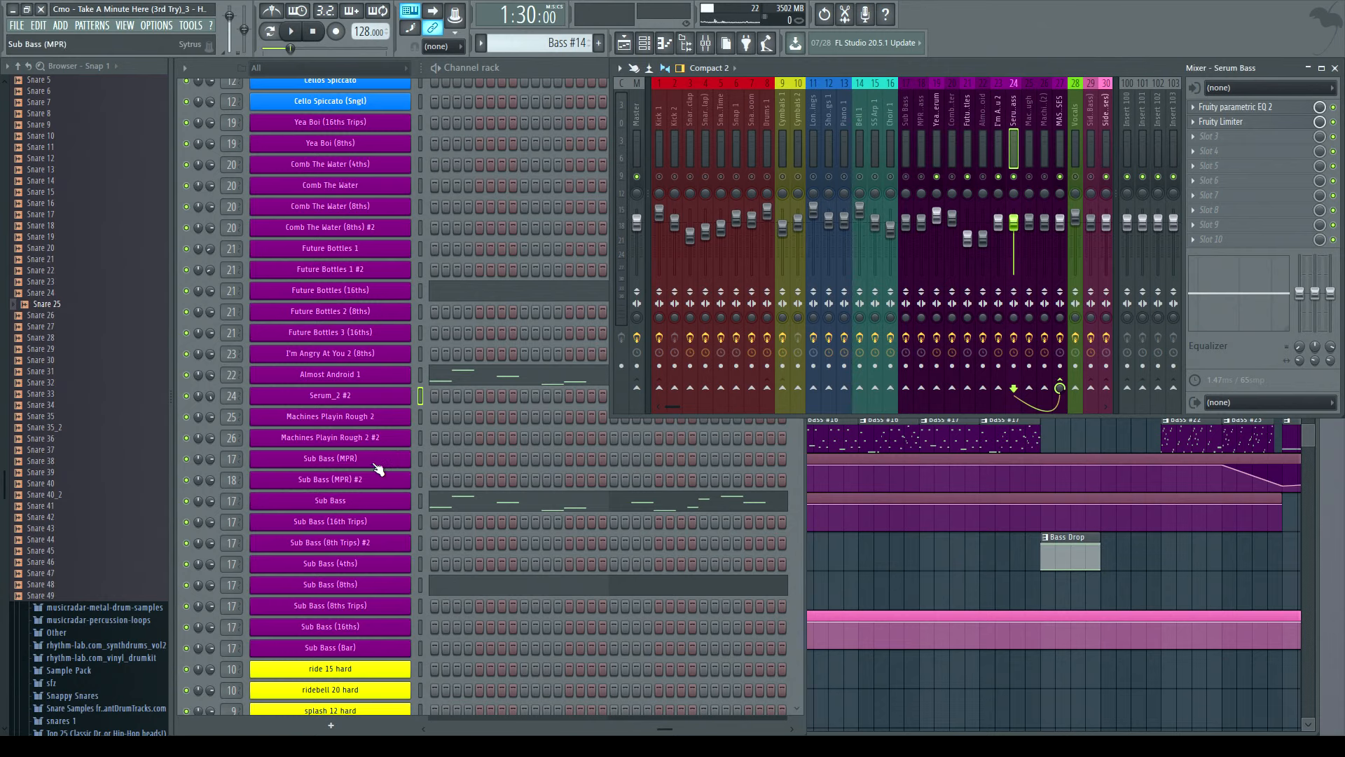
# - Open the Machines Playin Rough 2 instrument, show its mixer track, and reposition the instrument window
pyautogui.click(332, 423)
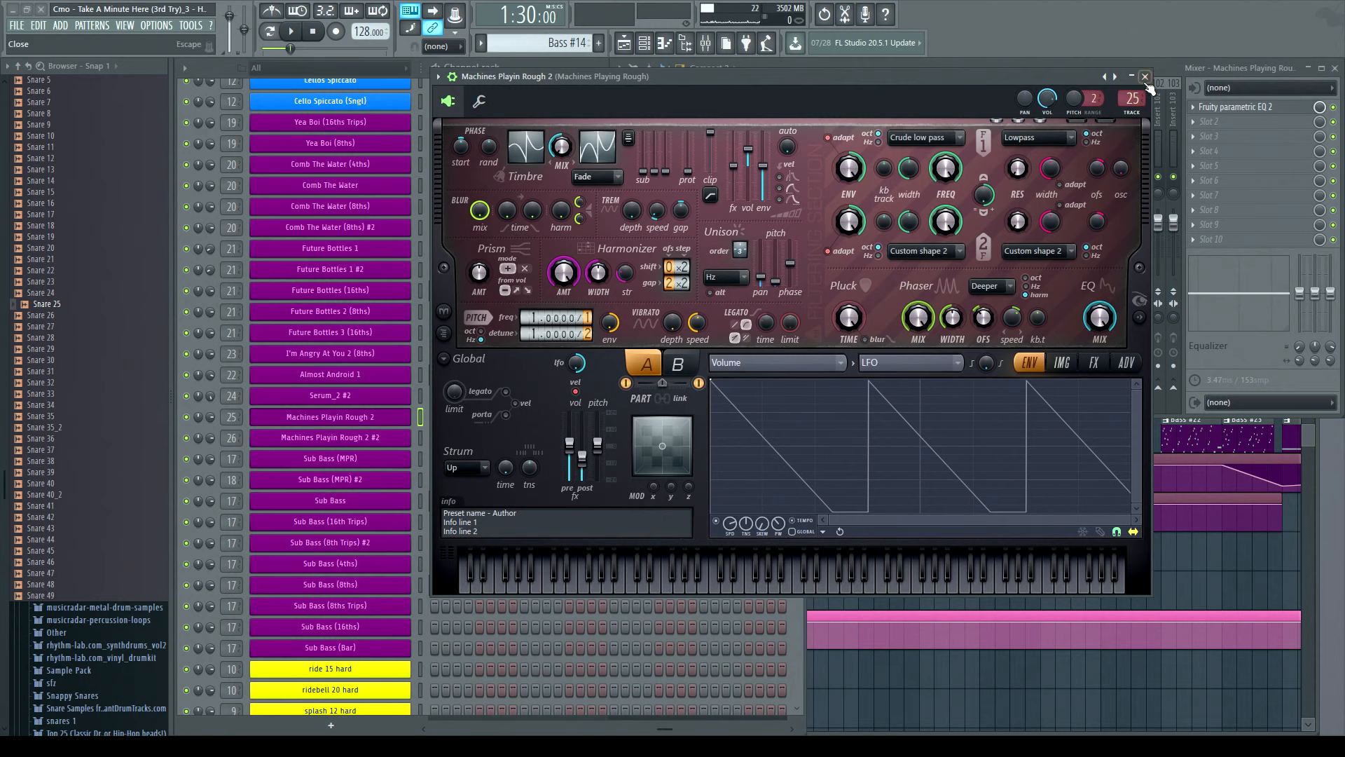
pyautogui.press('F9')
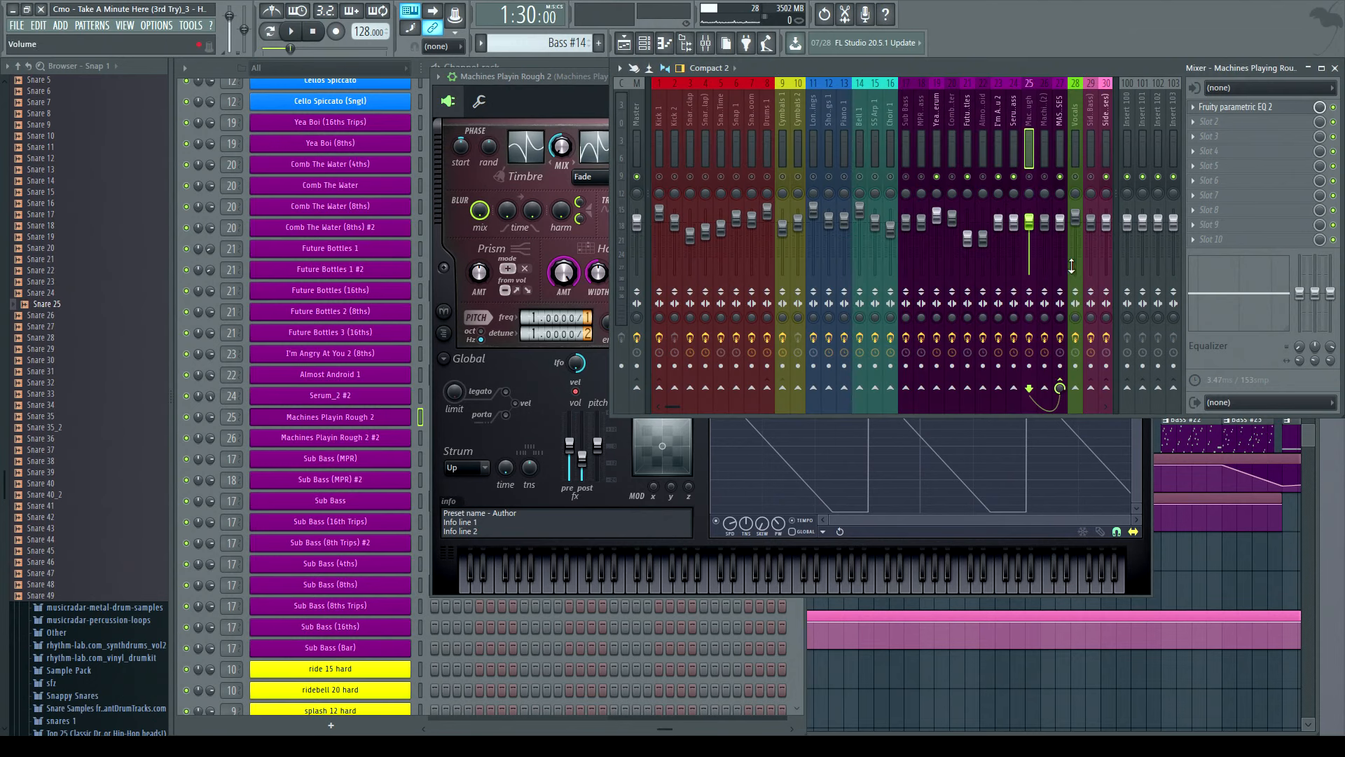
pyautogui.moveTo(562, 77); pyautogui.dragTo(530, 94)
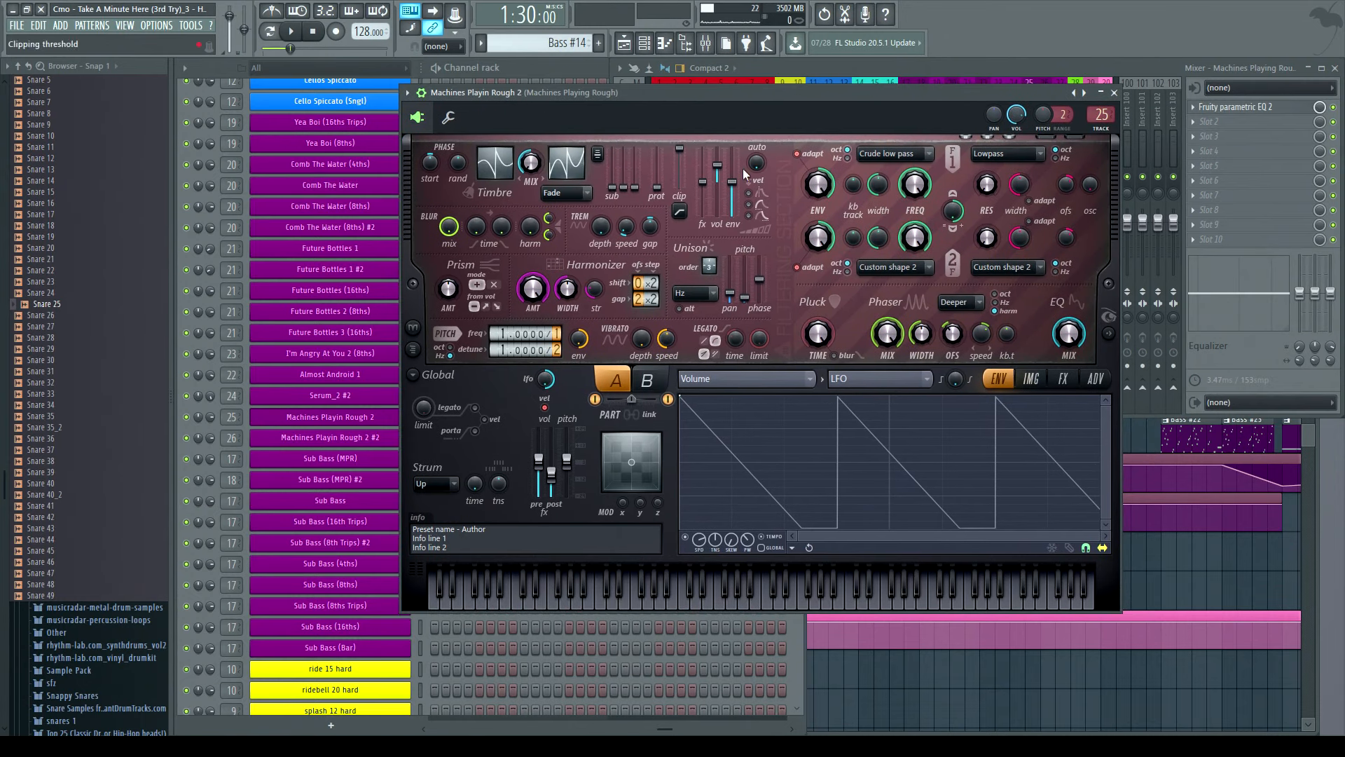
pyautogui.click(1118, 70)
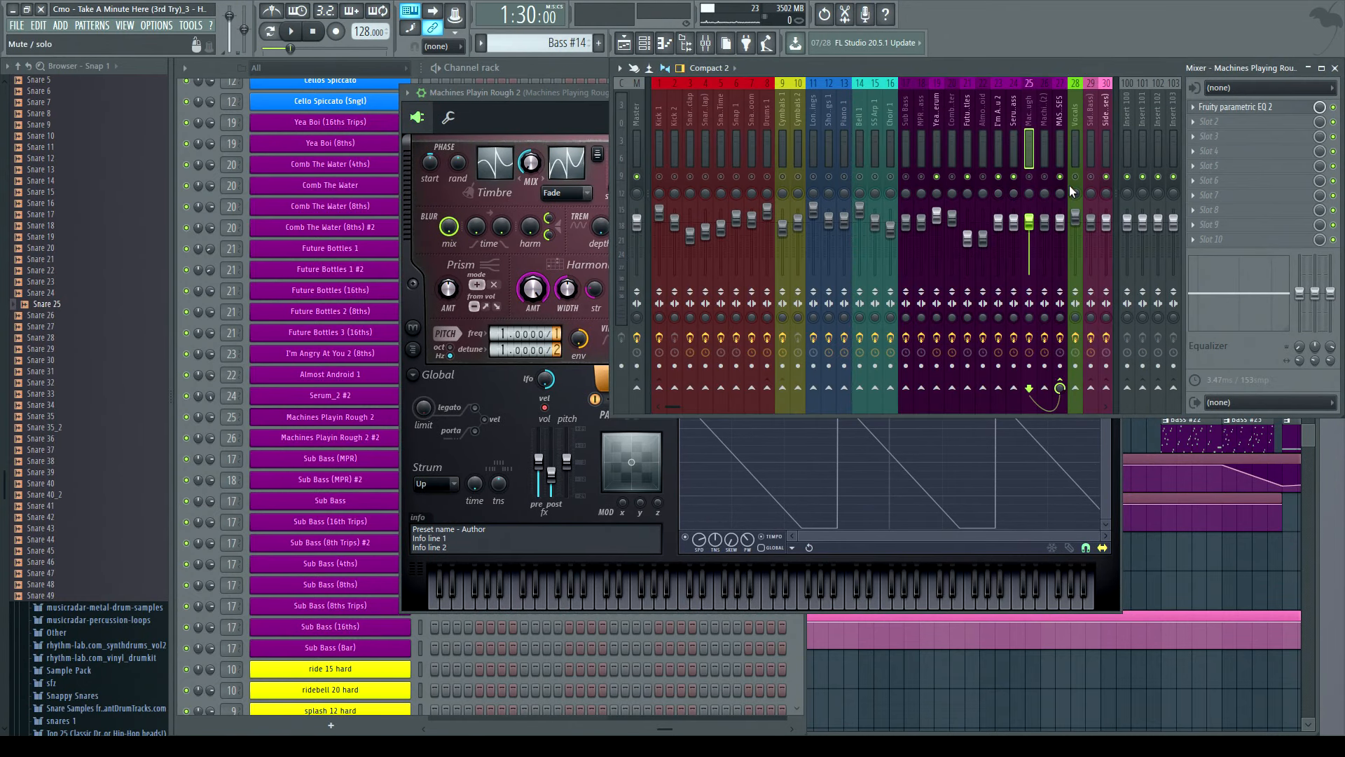
pyautogui.click(561, 94)
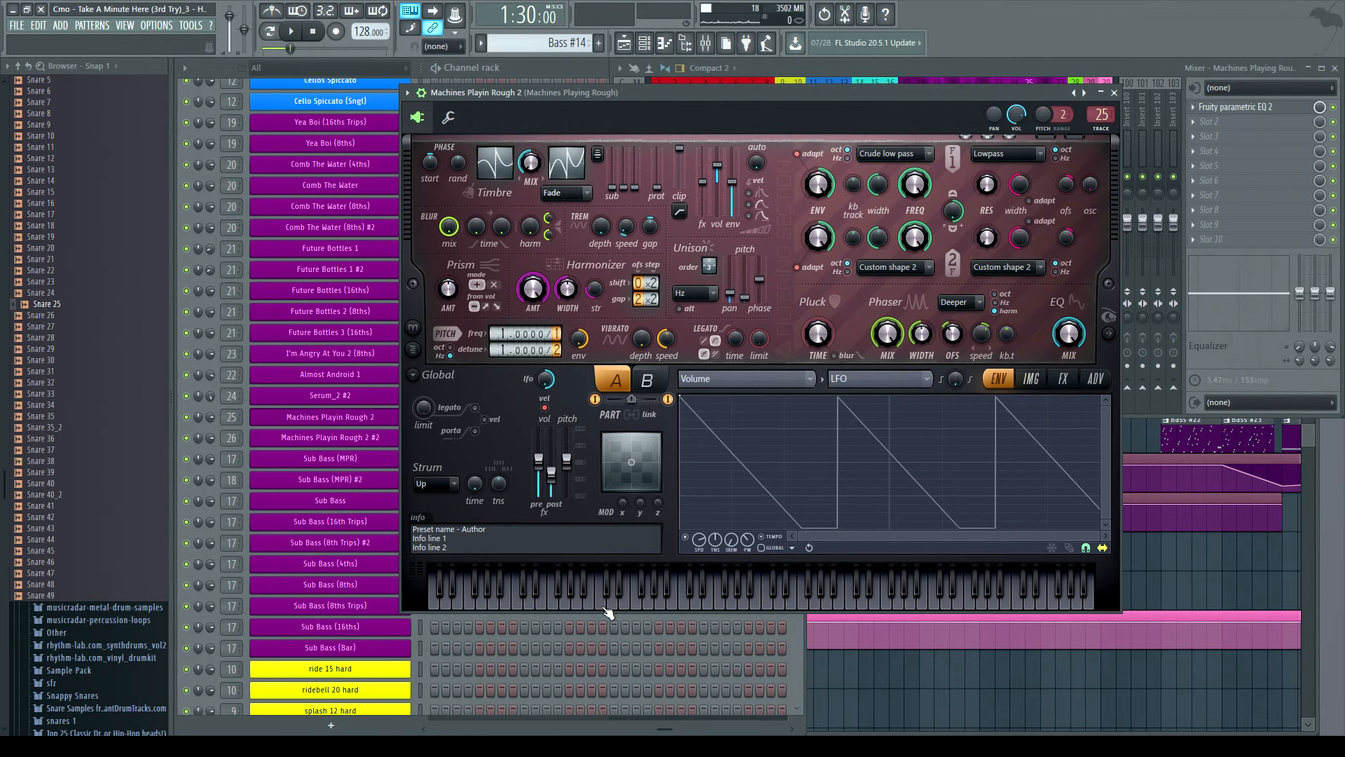
# - Switch repeatedly between parts A and B of the Machines Playin Rough 2 patch and preview notes
pyautogui.click(660, 380)
pyautogui.click(628, 382)
pyautogui.click(645, 382)
pyautogui.click(620, 383)
pyautogui.click(646, 381)
pyautogui.click(621, 384)
pyautogui.click(646, 382)
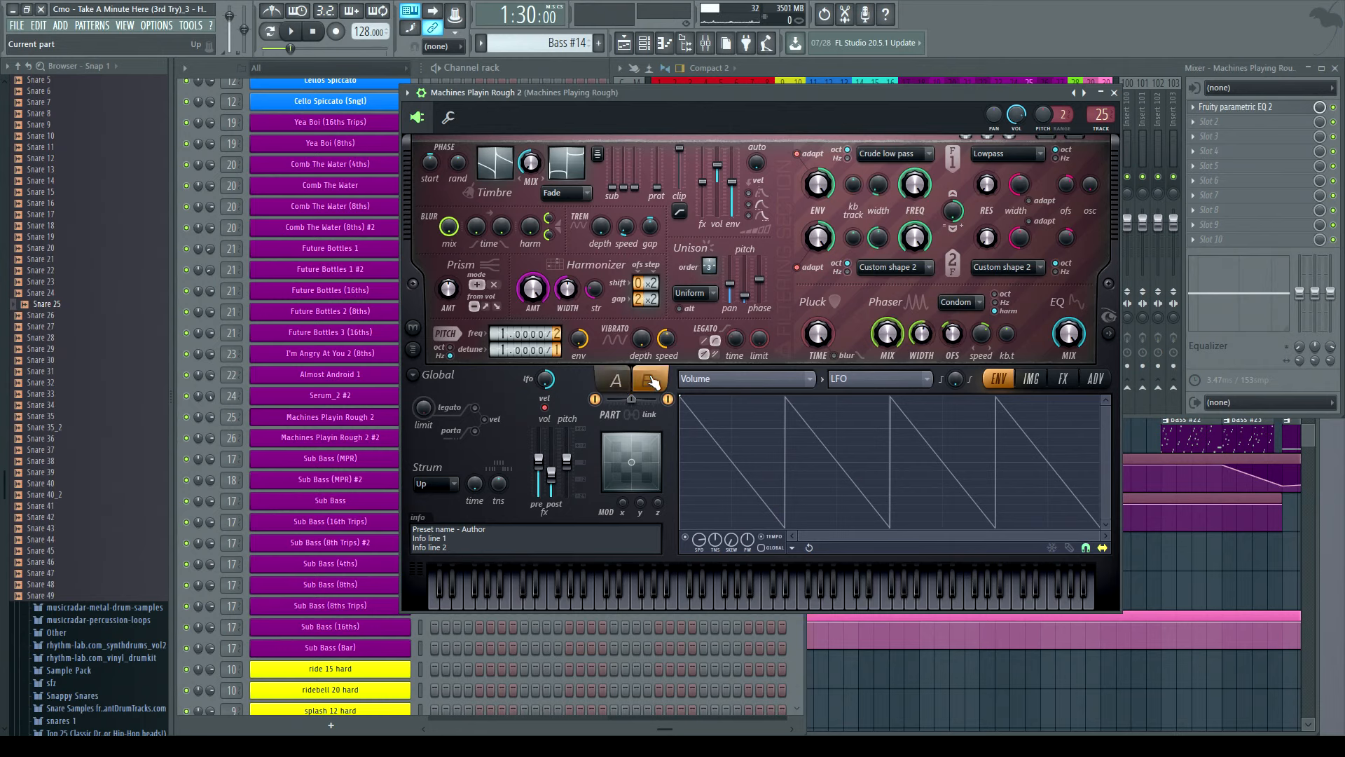
pyautogui.click(608, 387)
pyautogui.click(643, 382)
pyautogui.click(629, 384)
pyautogui.click(644, 381)
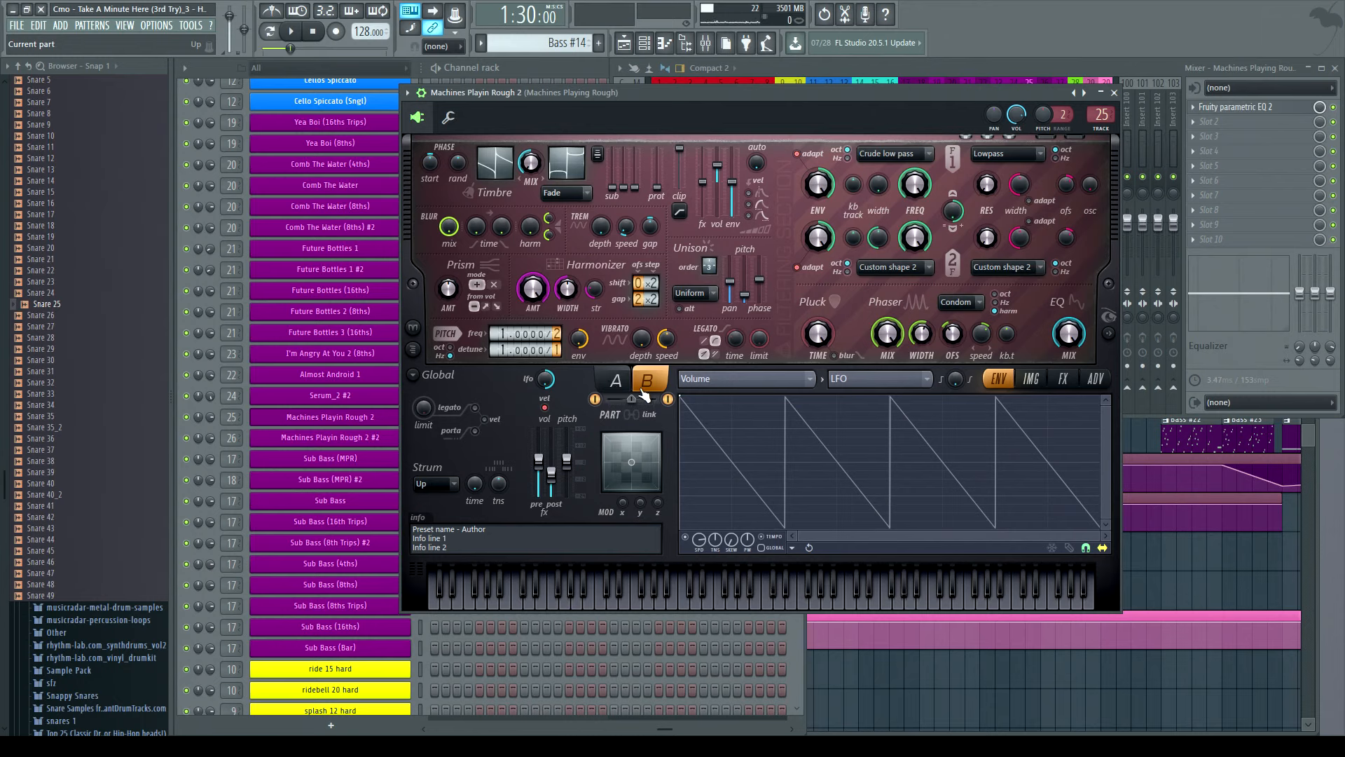
pyautogui.click(620, 383)
pyautogui.click(644, 383)
pyautogui.click(618, 384)
pyautogui.click(645, 382)
pyautogui.click(612, 387)
pyautogui.click(643, 382)
pyautogui.click(607, 602)
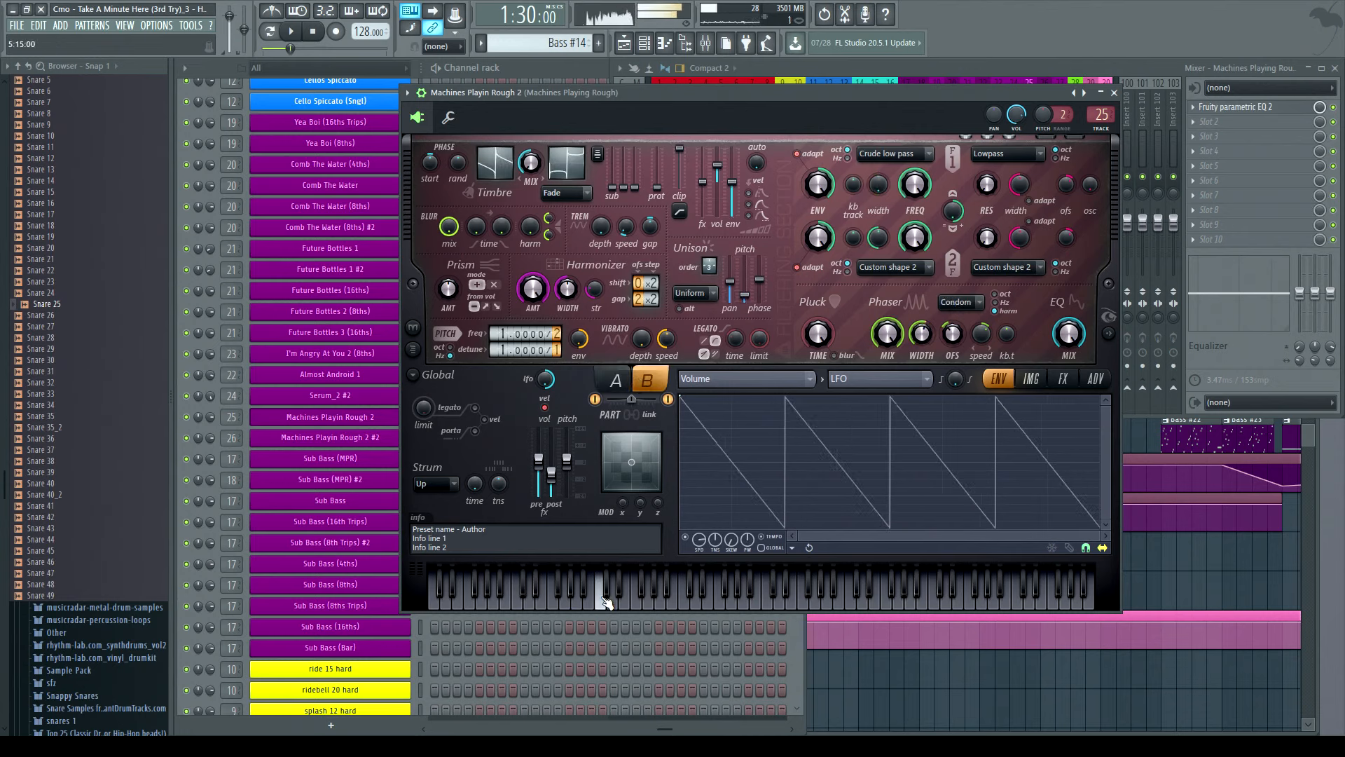
pyautogui.click(544, 600)
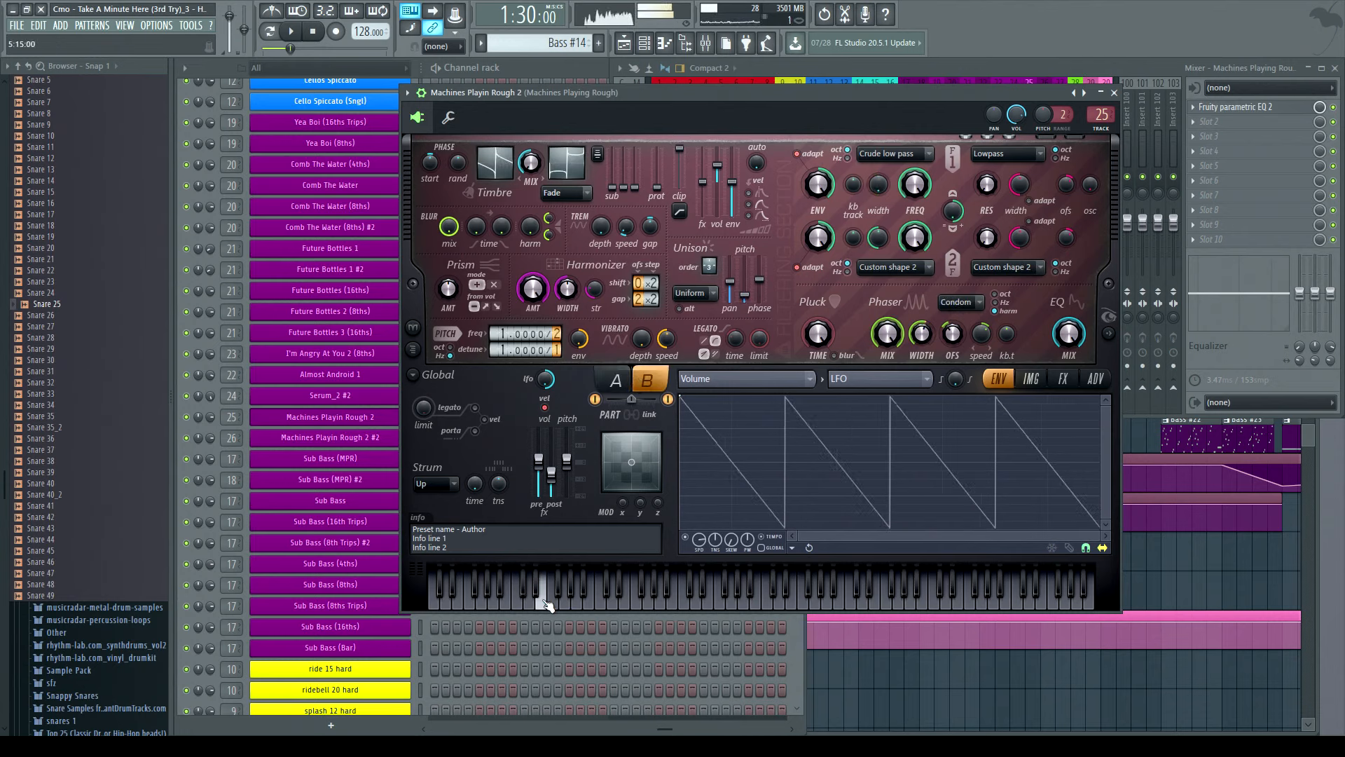
# - Open the Machines Playin Rough 2 #2 Serum instrument, preview a note, and show its mixer track
pyautogui.click(371, 439)
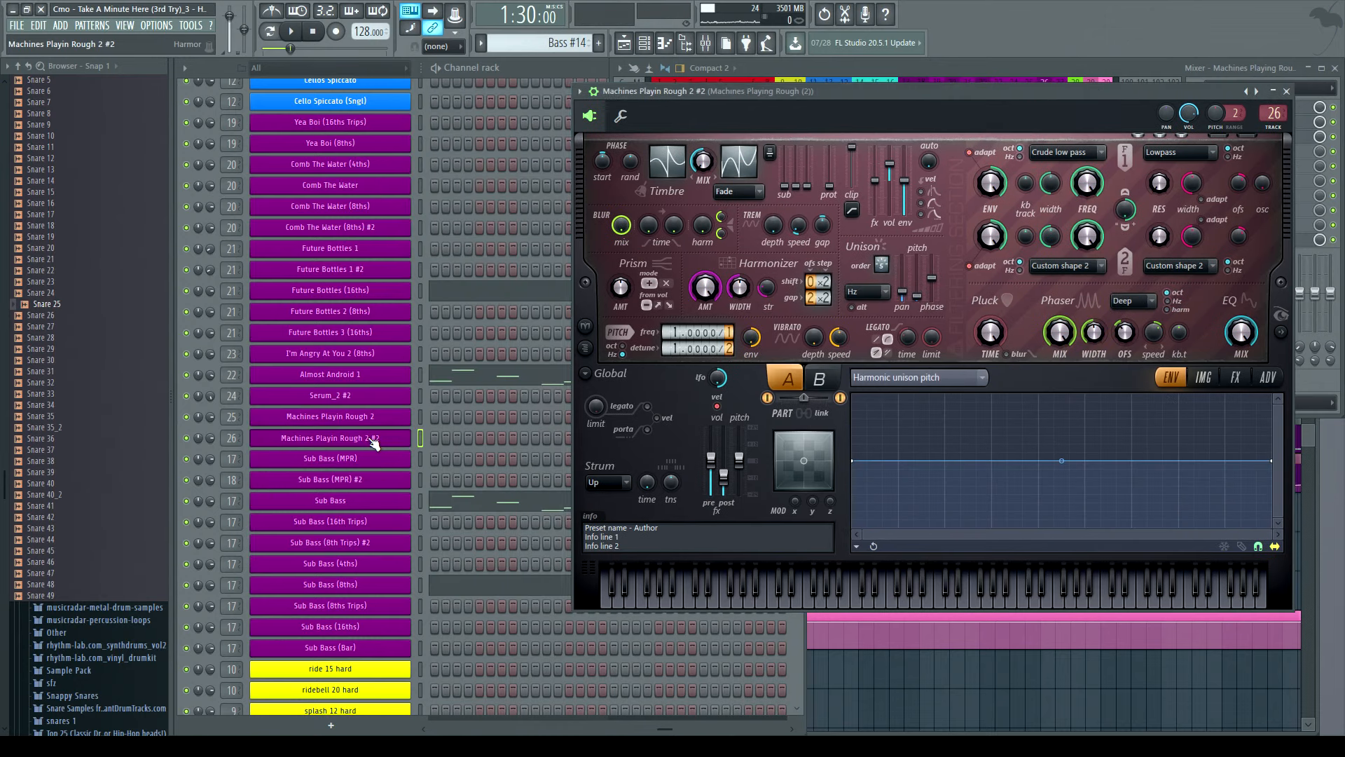
pyautogui.click(779, 601)
pyautogui.click(932, 69)
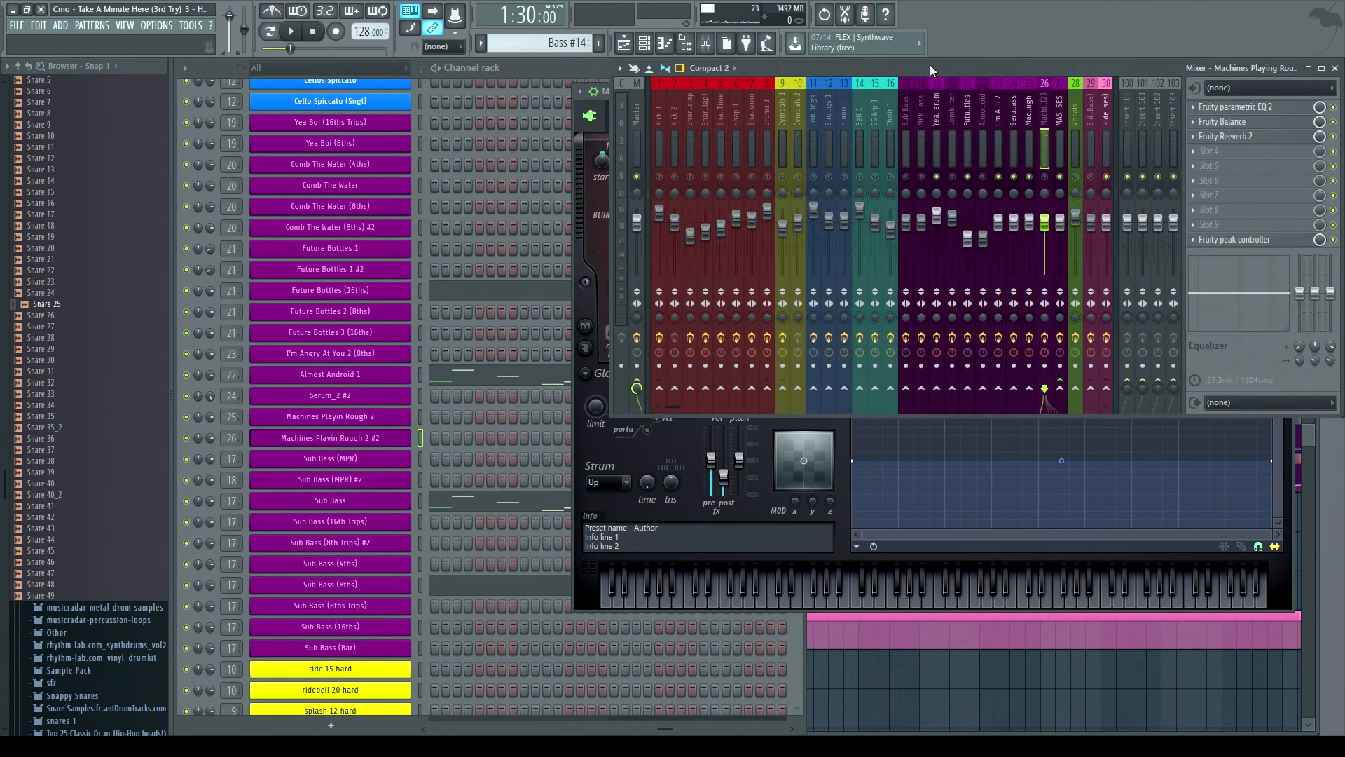
pyautogui.click(591, 139)
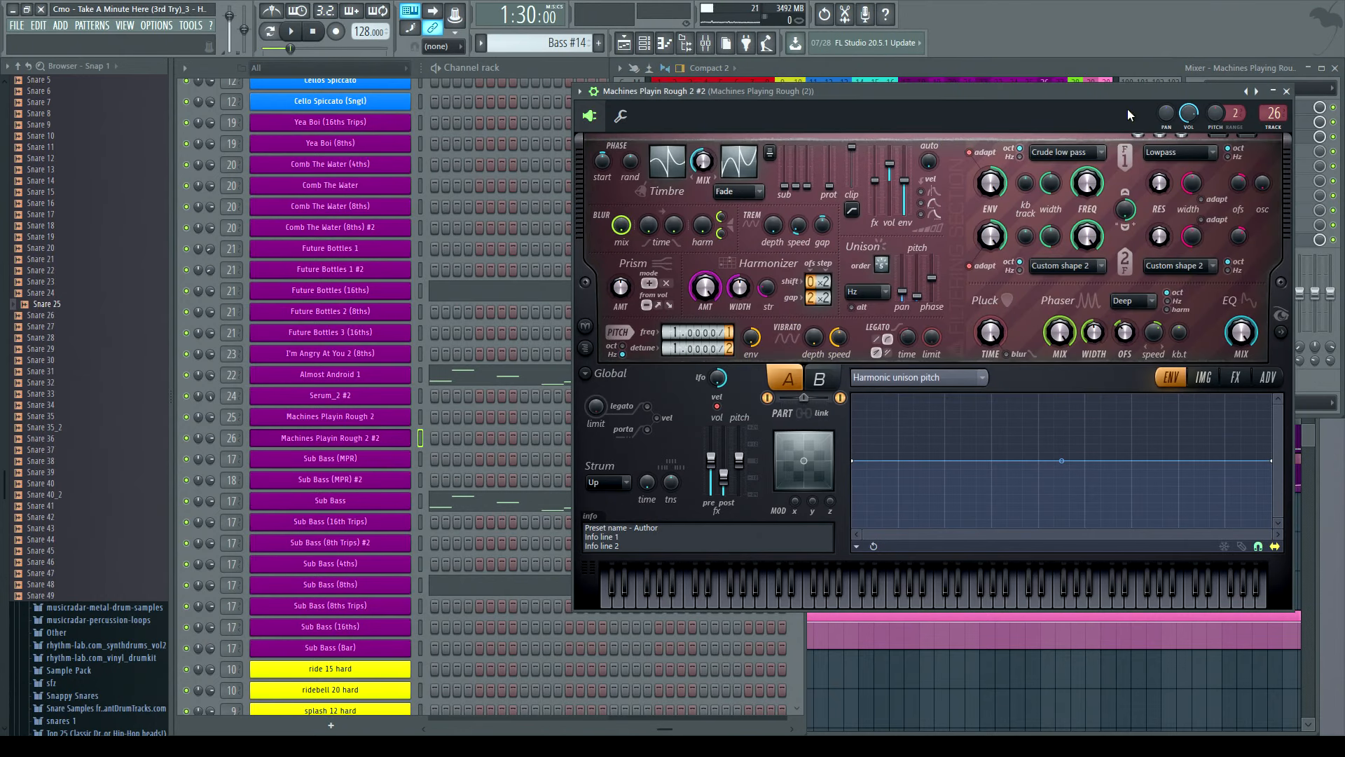
# - Scroll the mixer to inspect the MASTER SD BASSES routing, reselect the Machines track, and preview notes
pyautogui.click(1053, 62)
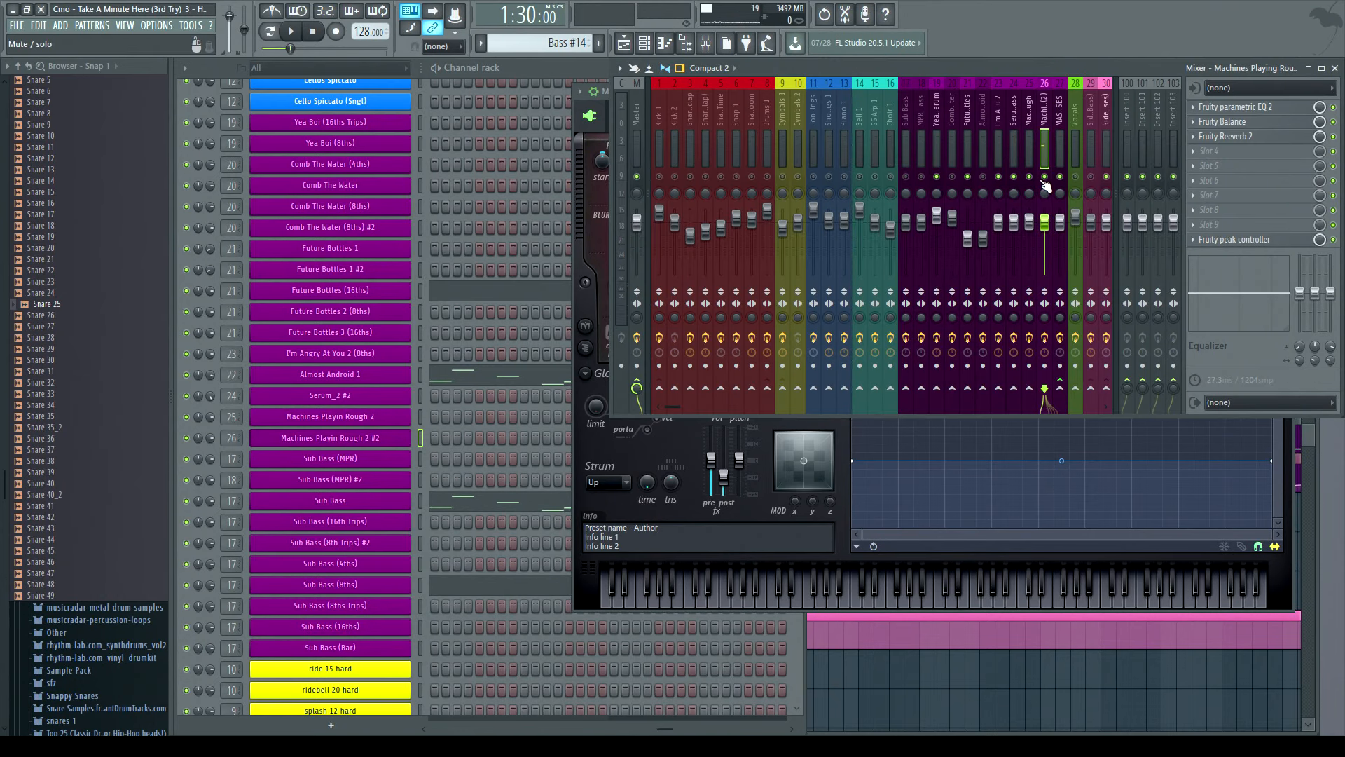
pyautogui.scroll(-4, 1002, 130)
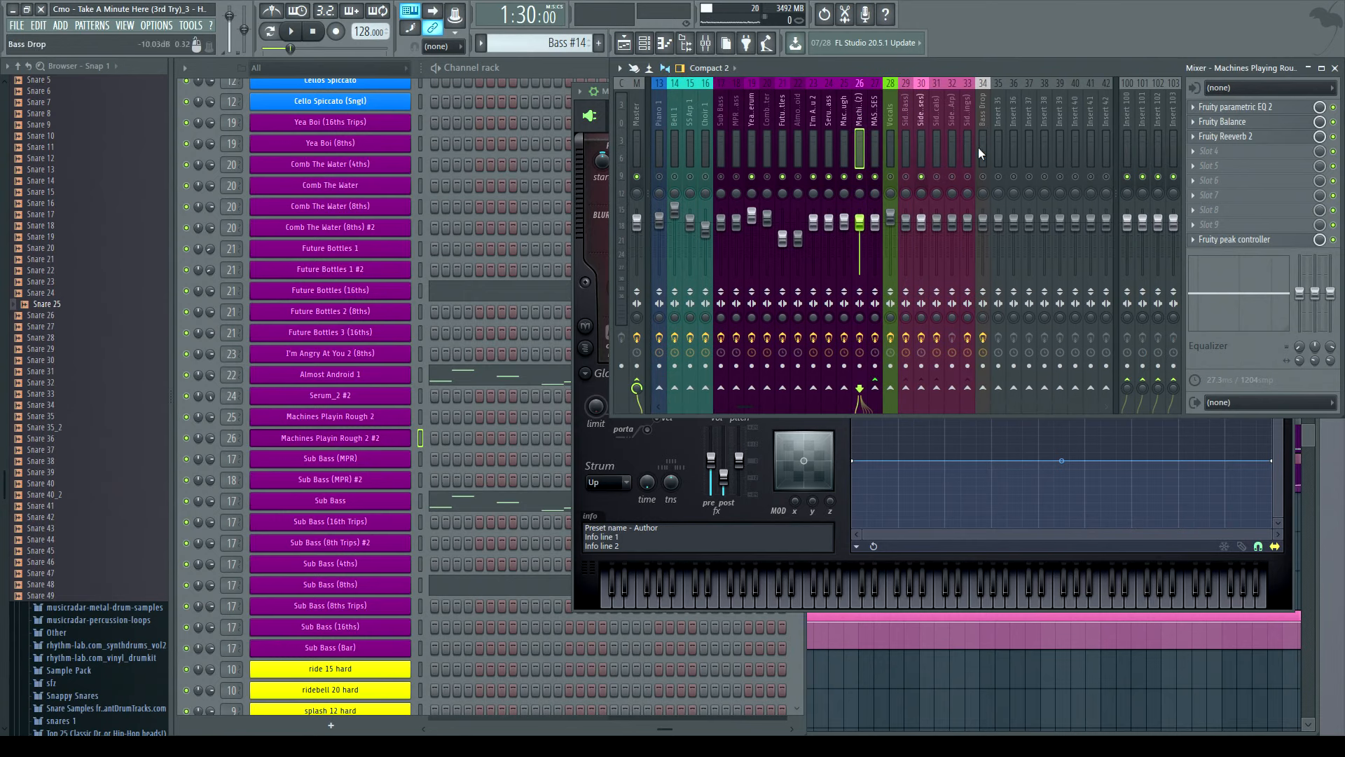
pyautogui.click(874, 112)
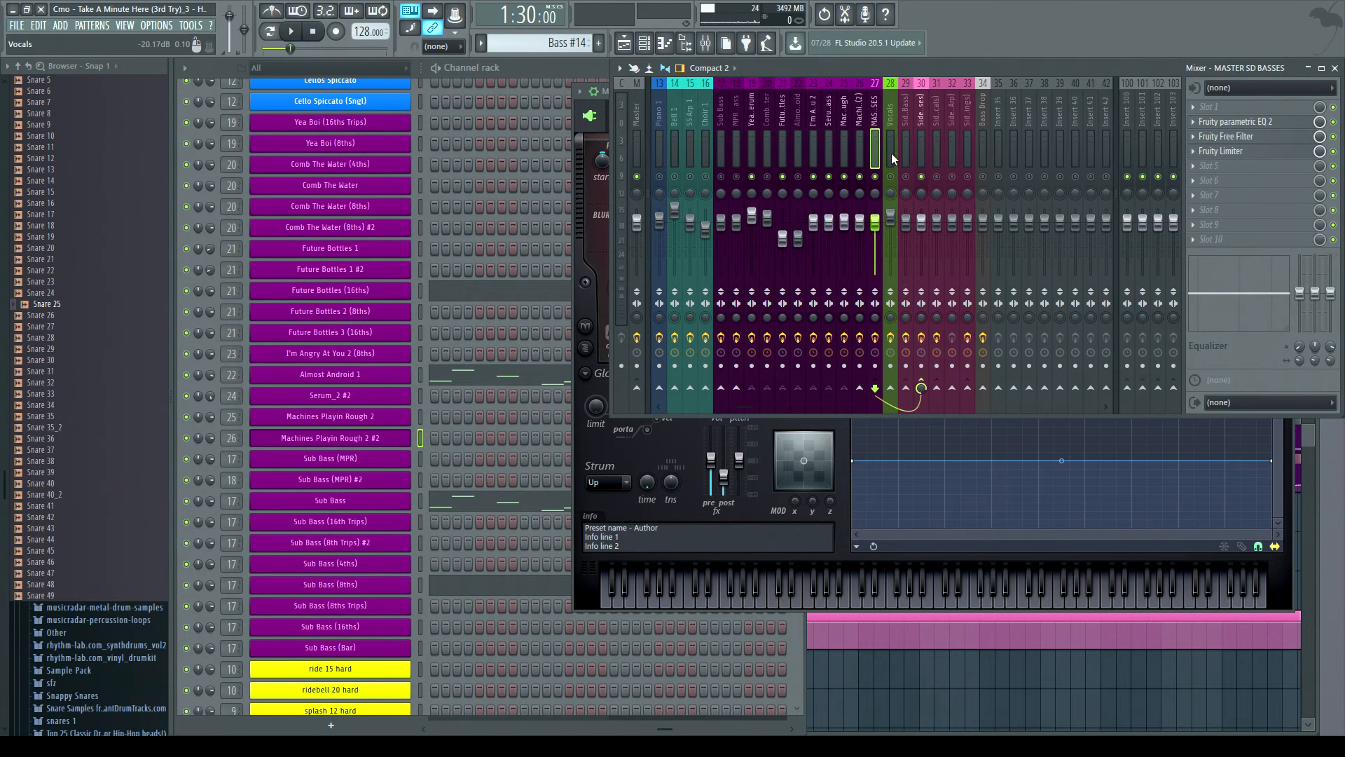
pyautogui.click(859, 110)
pyautogui.click(773, 603)
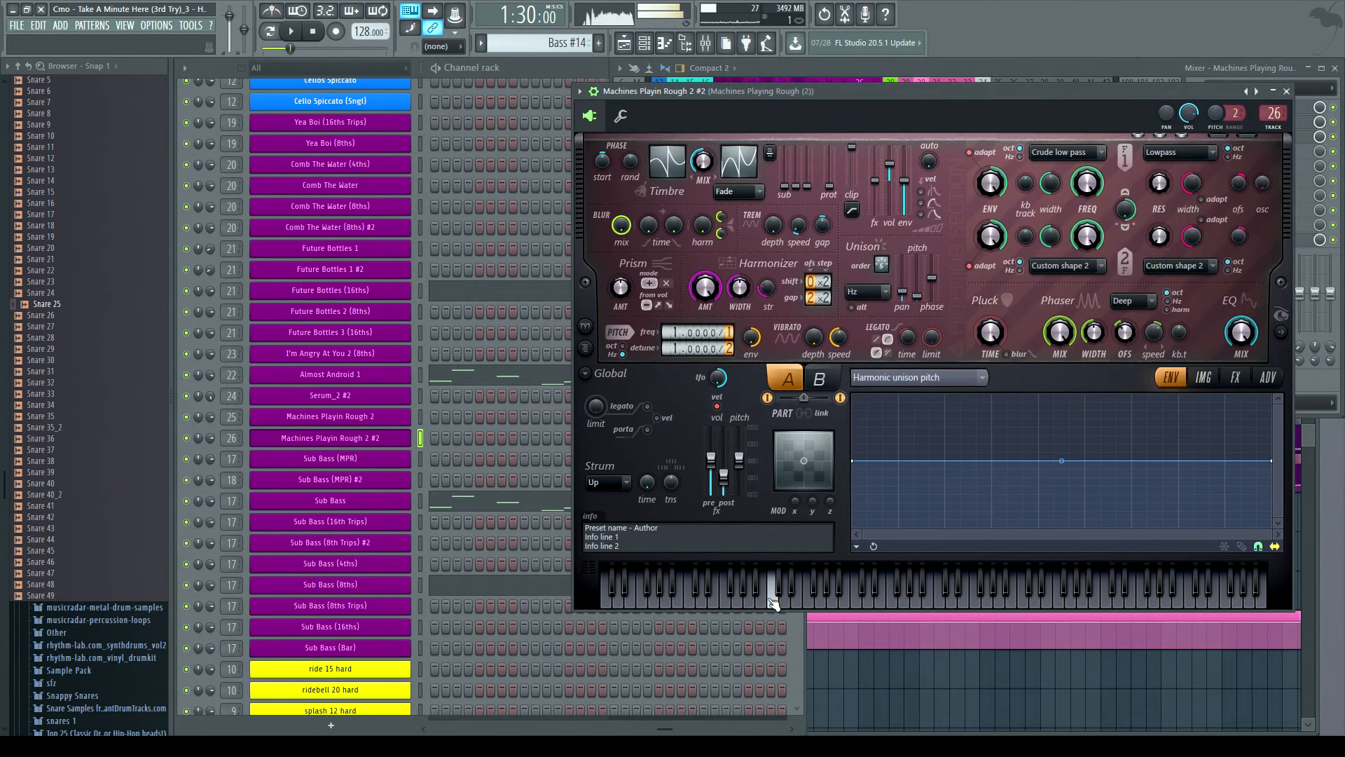
pyautogui.click(729, 602)
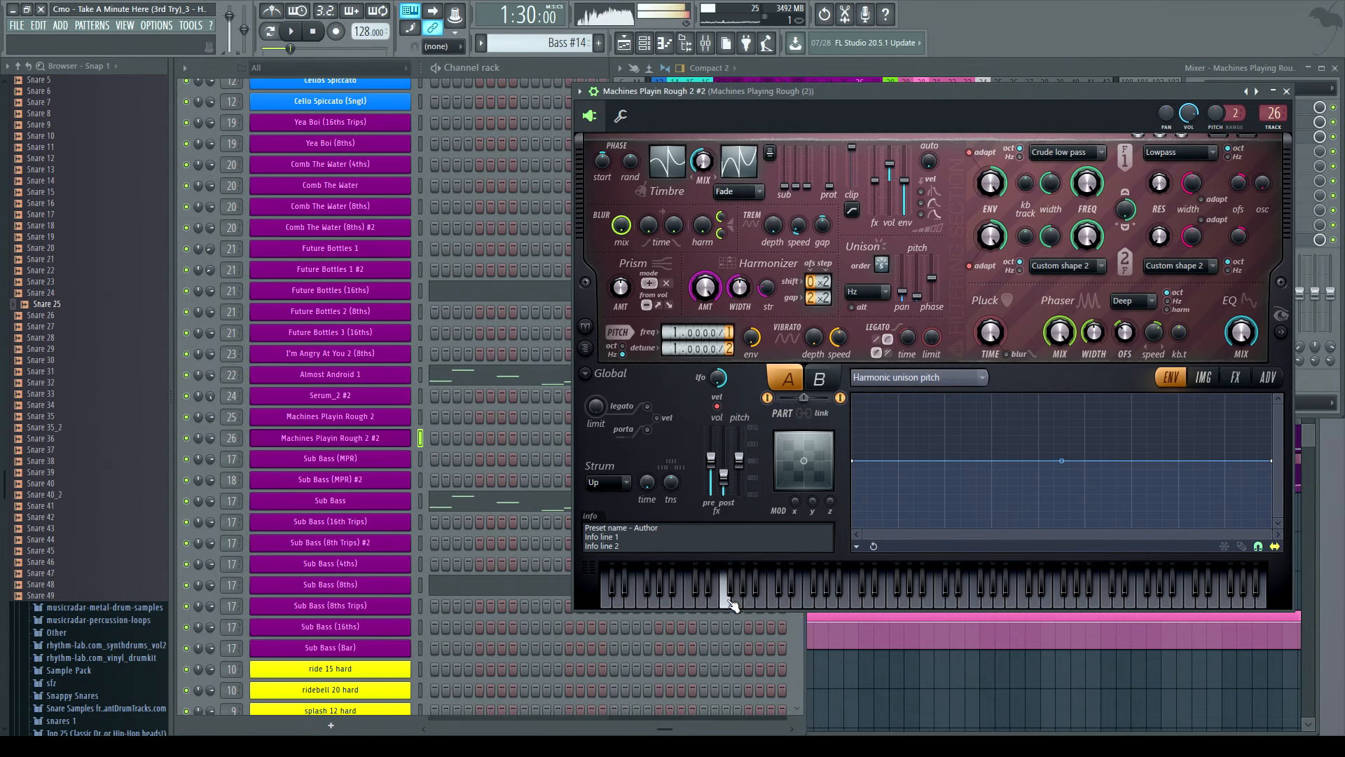
pyautogui.click(677, 602)
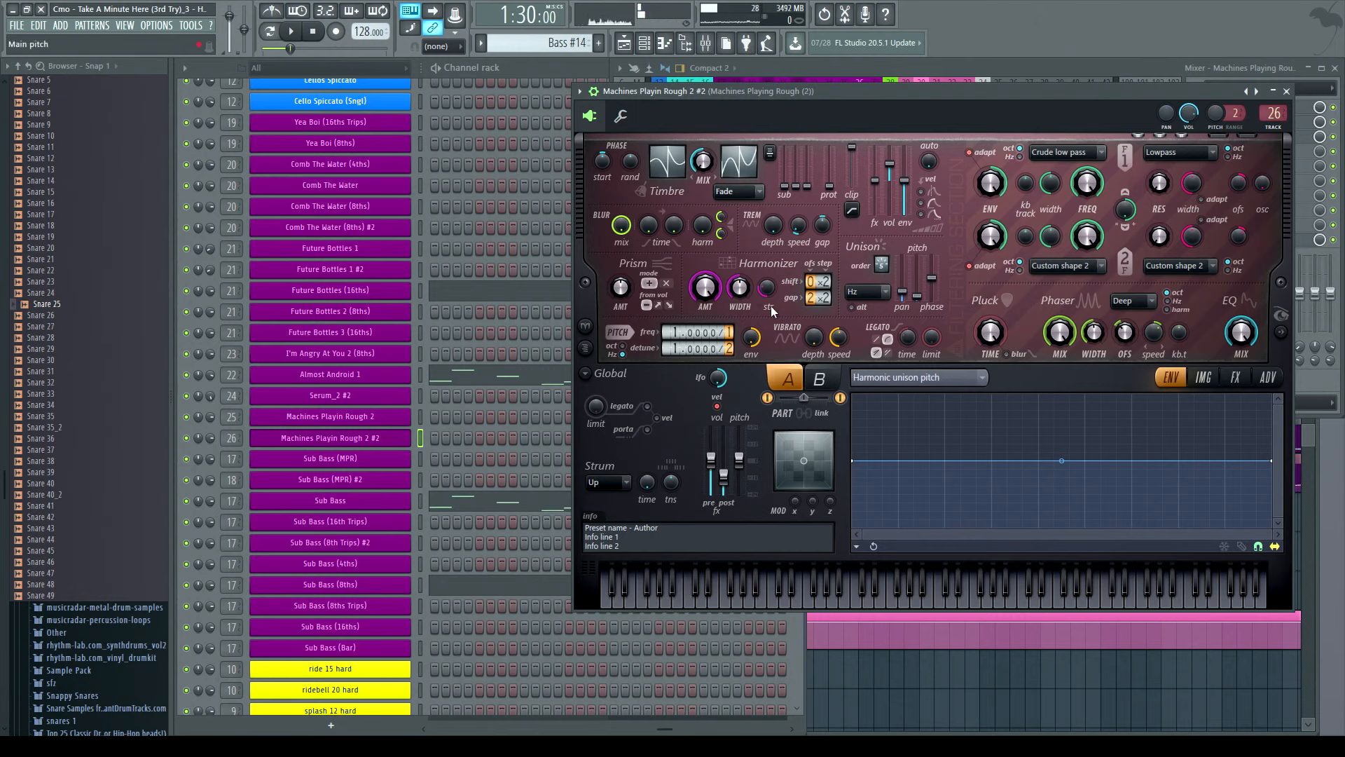
# - Open and close the Fruity peak controller on the Machines mixer track, then close the Serum instrument
pyautogui.click(1021, 73)
pyautogui.click(1240, 239)
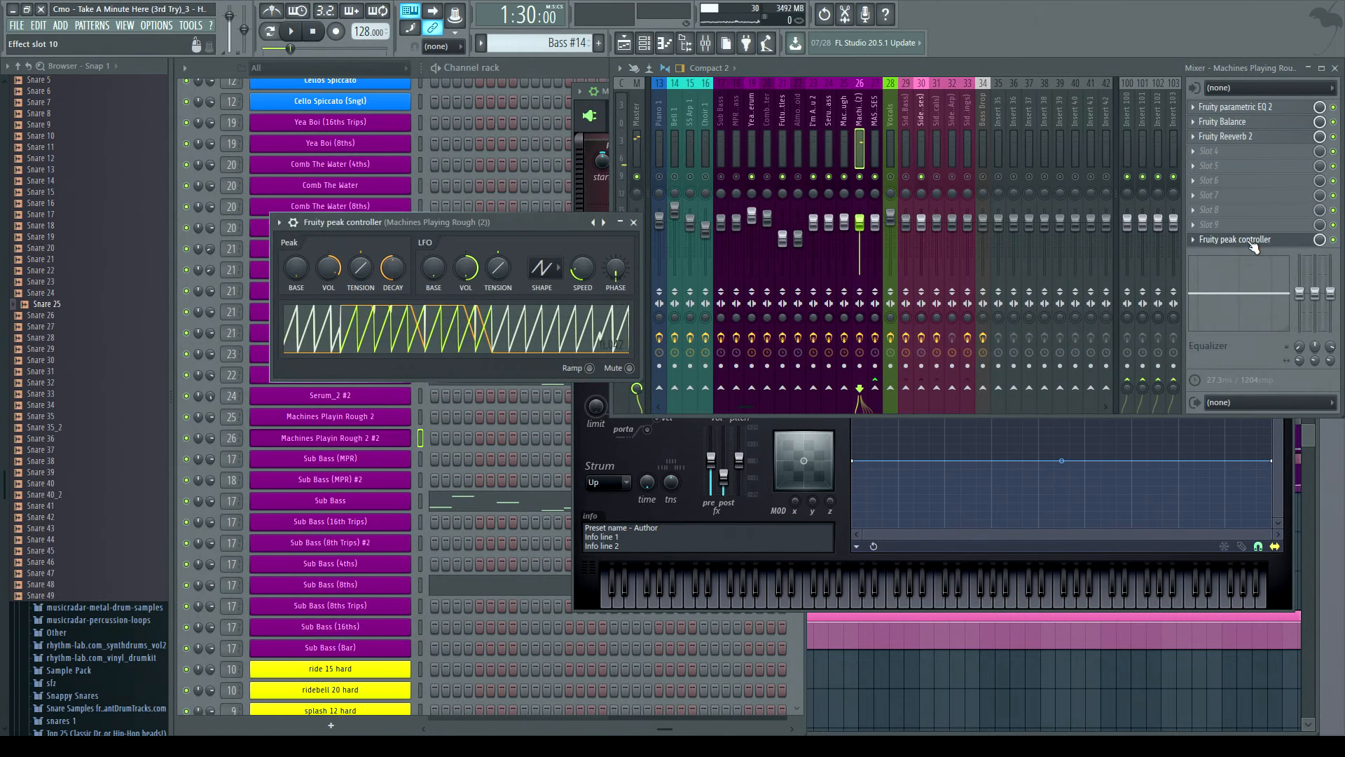
pyautogui.click(634, 223)
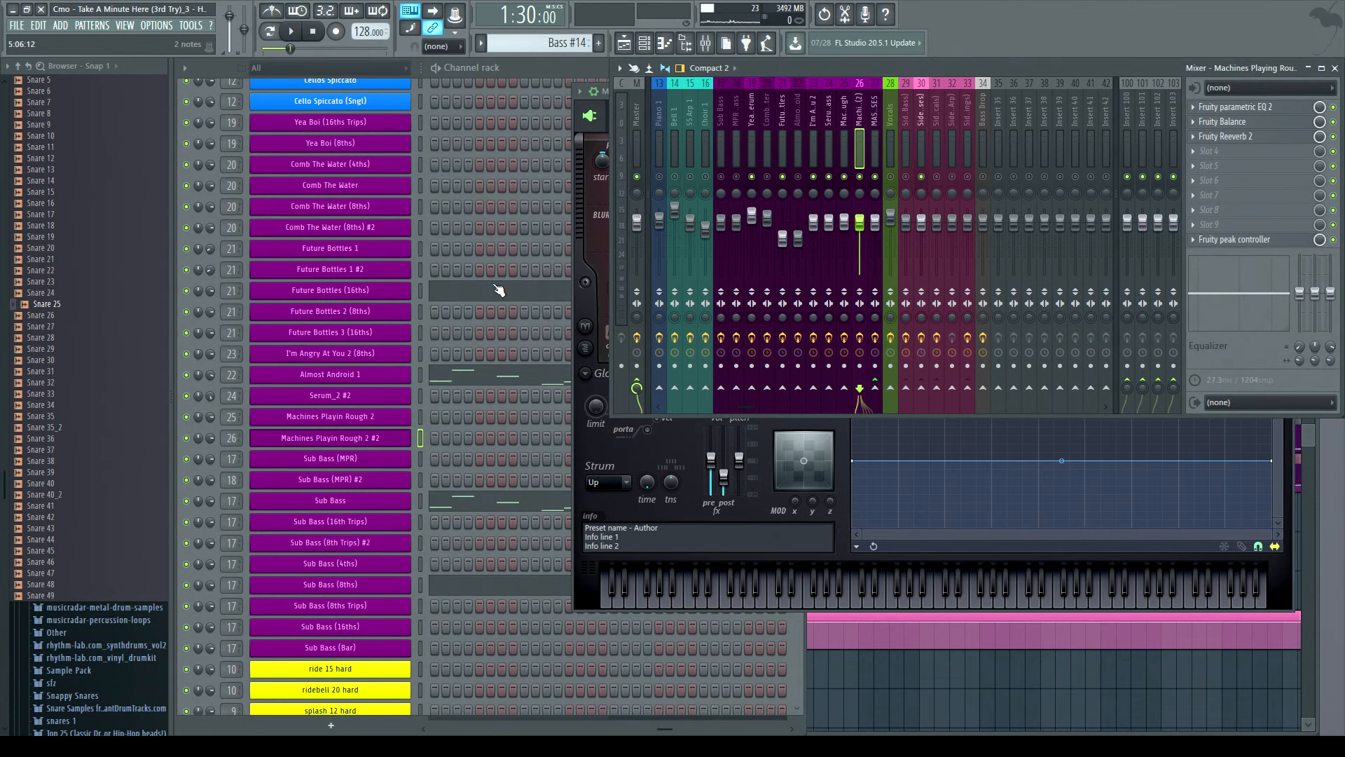
pyautogui.click(590, 220)
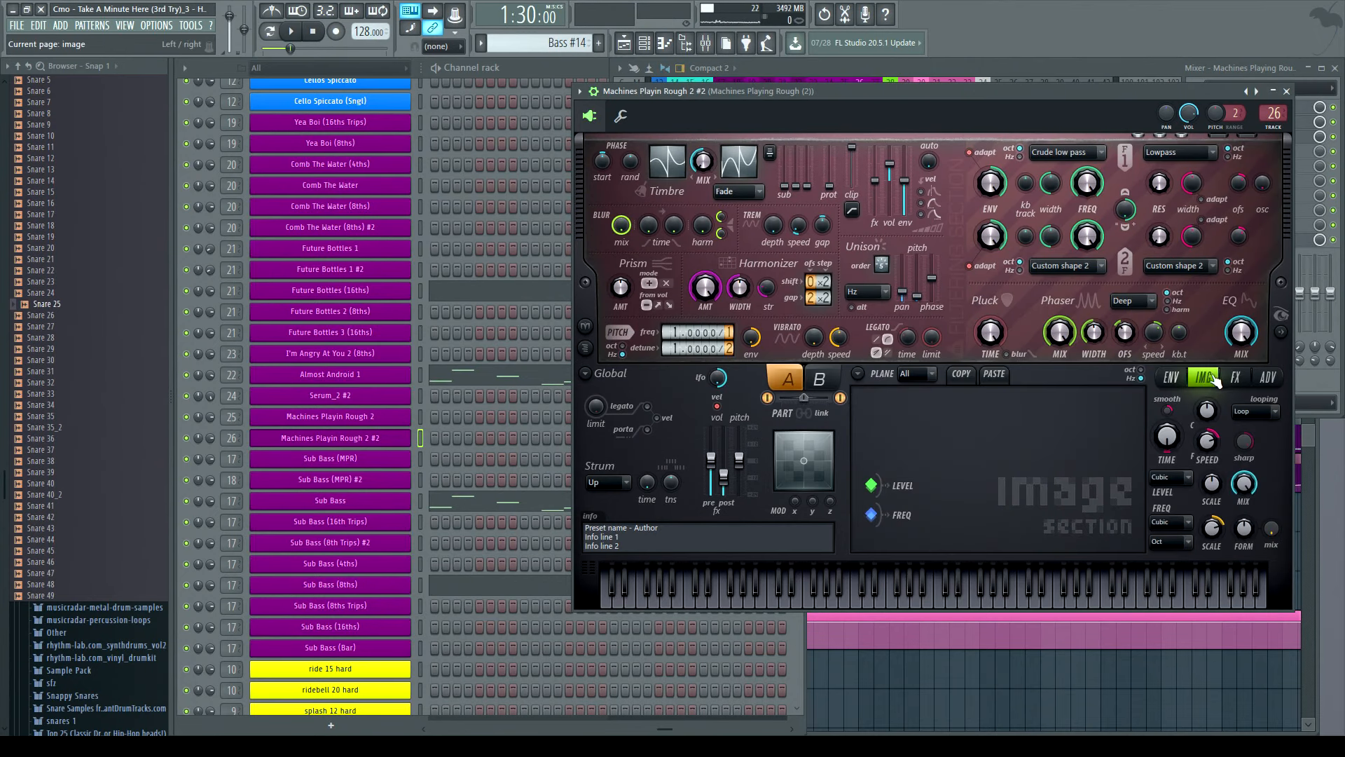
pyautogui.click(1287, 92)
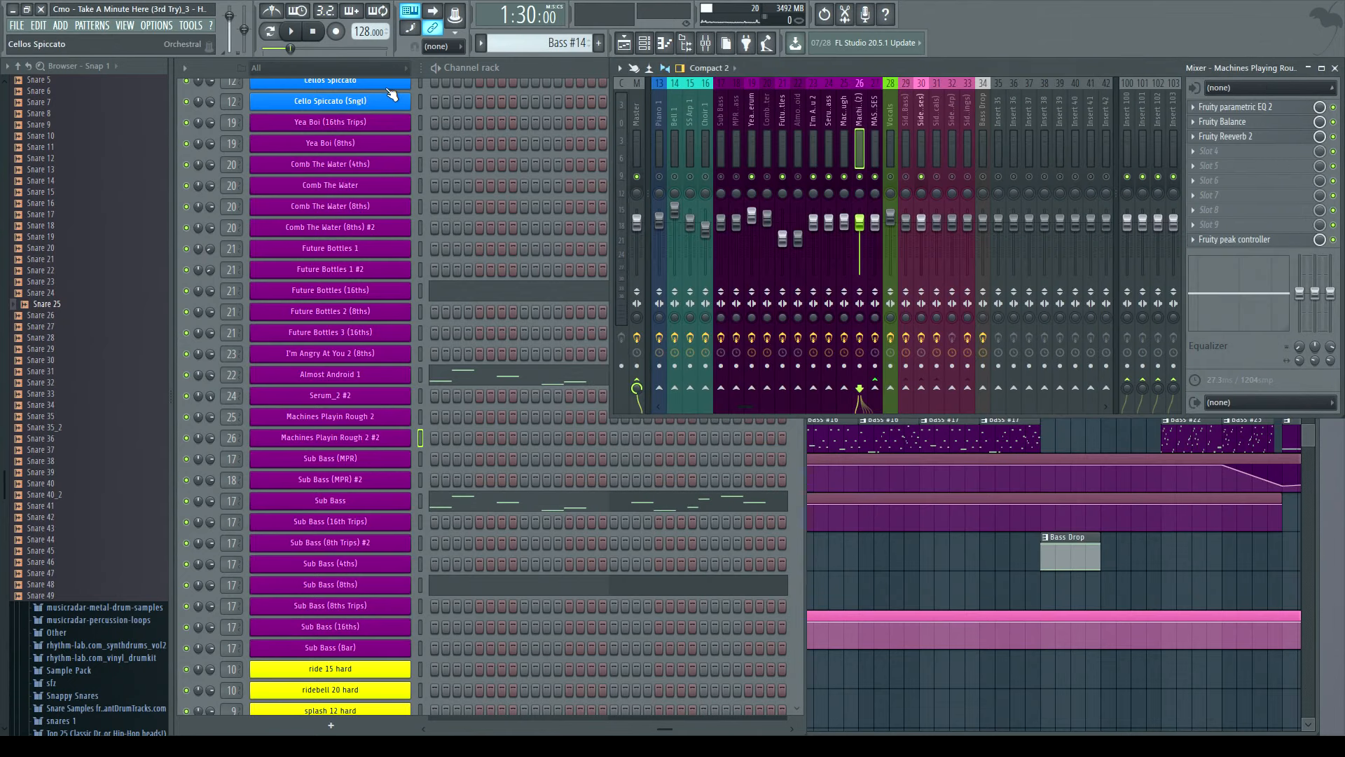
# - Scroll the channel rack to the kick channels, then open and close the AED1 Vintage Kick 004 D# #3 sampler
pyautogui.click(558, 83)
pyautogui.scroll(-15, 525, 295)
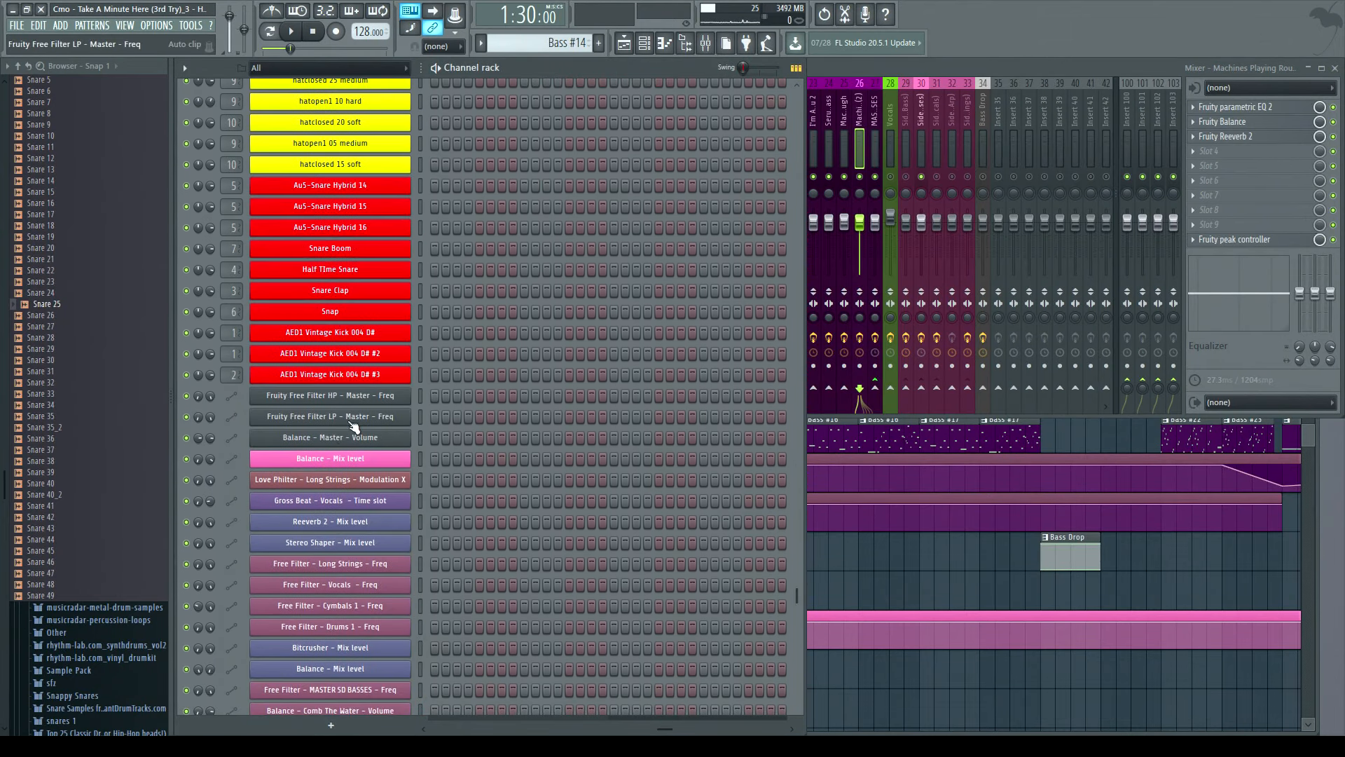
pyautogui.scroll(3, 357, 381)
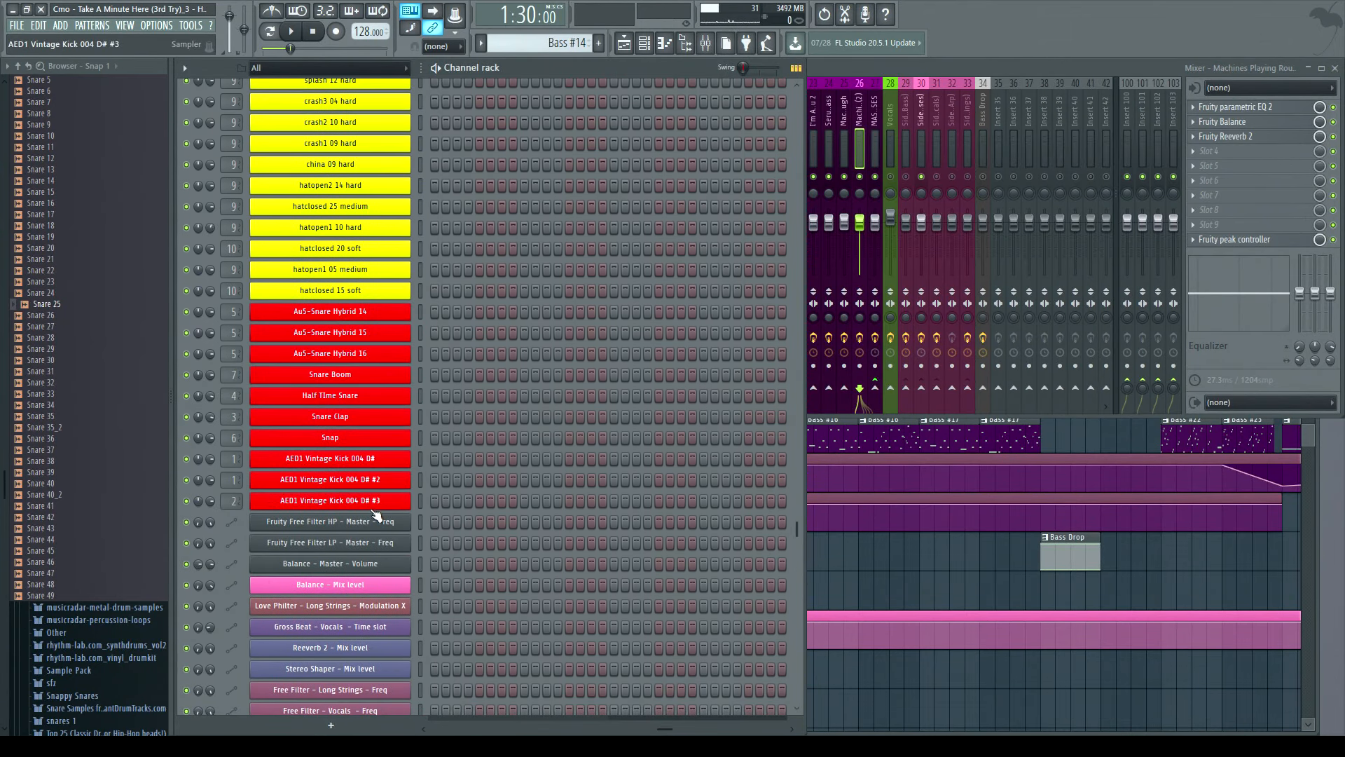
pyautogui.click(366, 503)
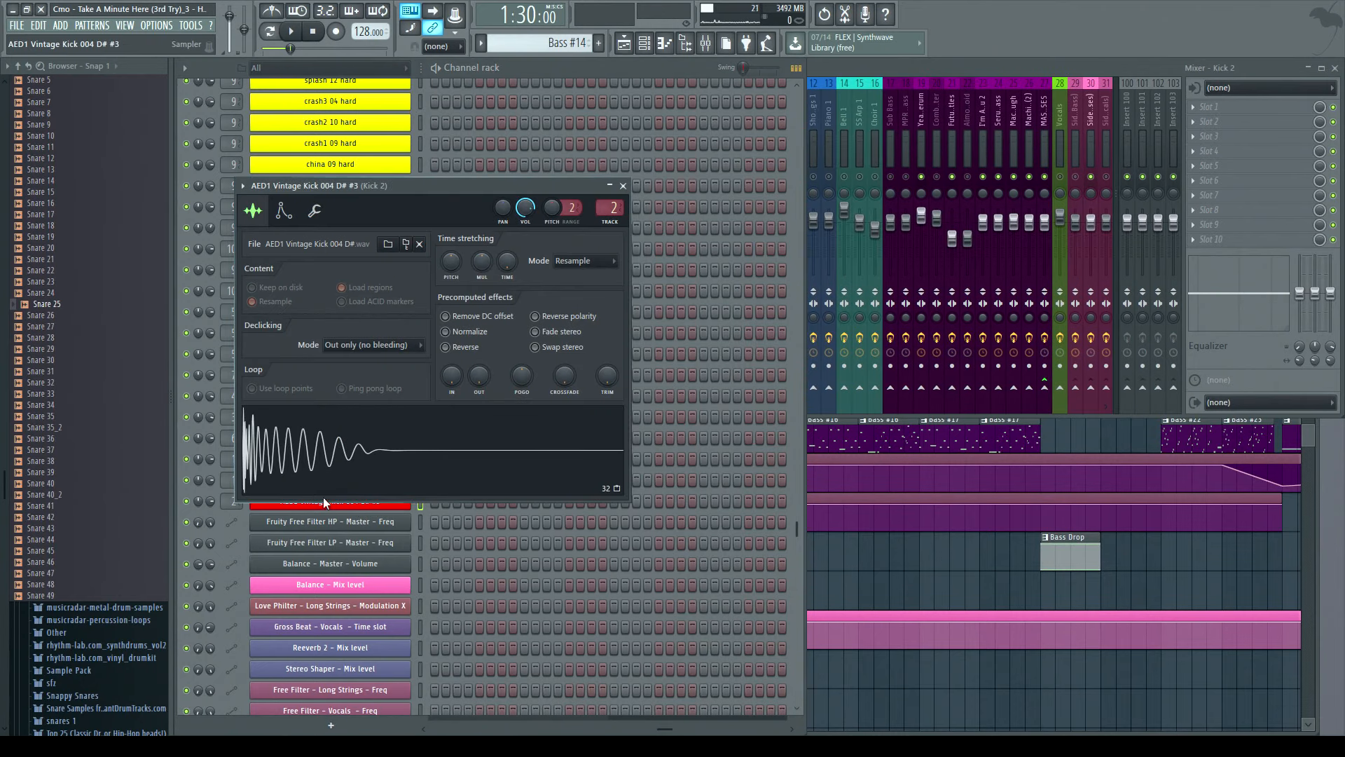
pyautogui.click(623, 186)
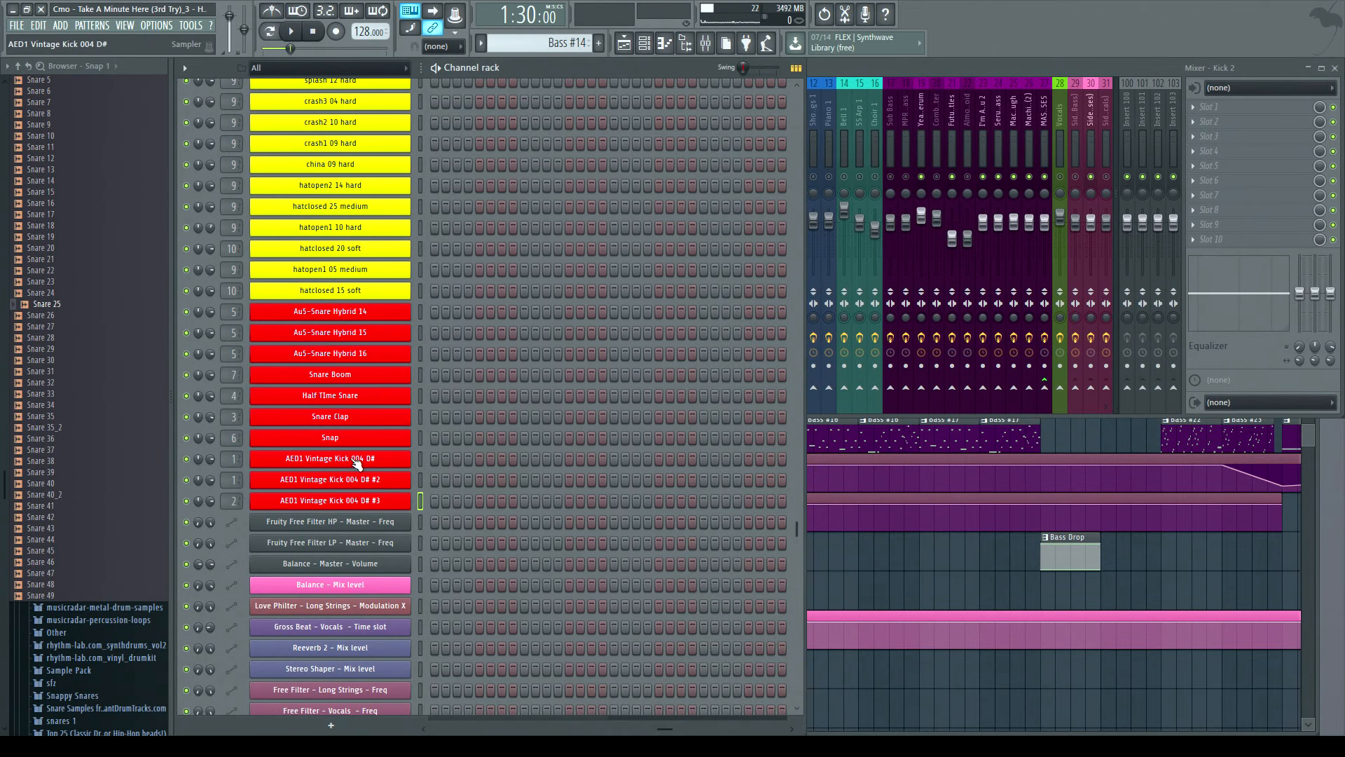
# - Open the AED1 Vintage Kick 004 D# sampler, show its Kick 1 mixer track effects, and close it
pyautogui.click(356, 460)
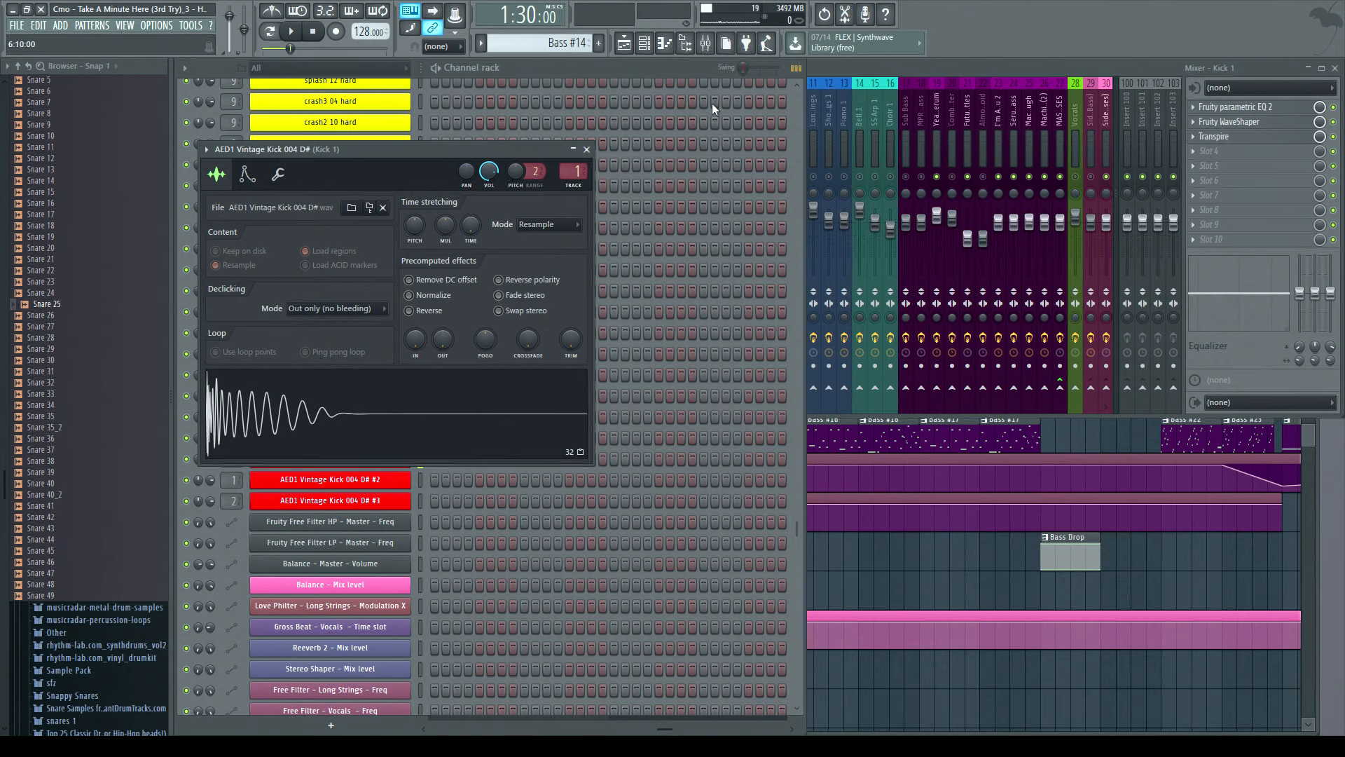
pyautogui.click(587, 150)
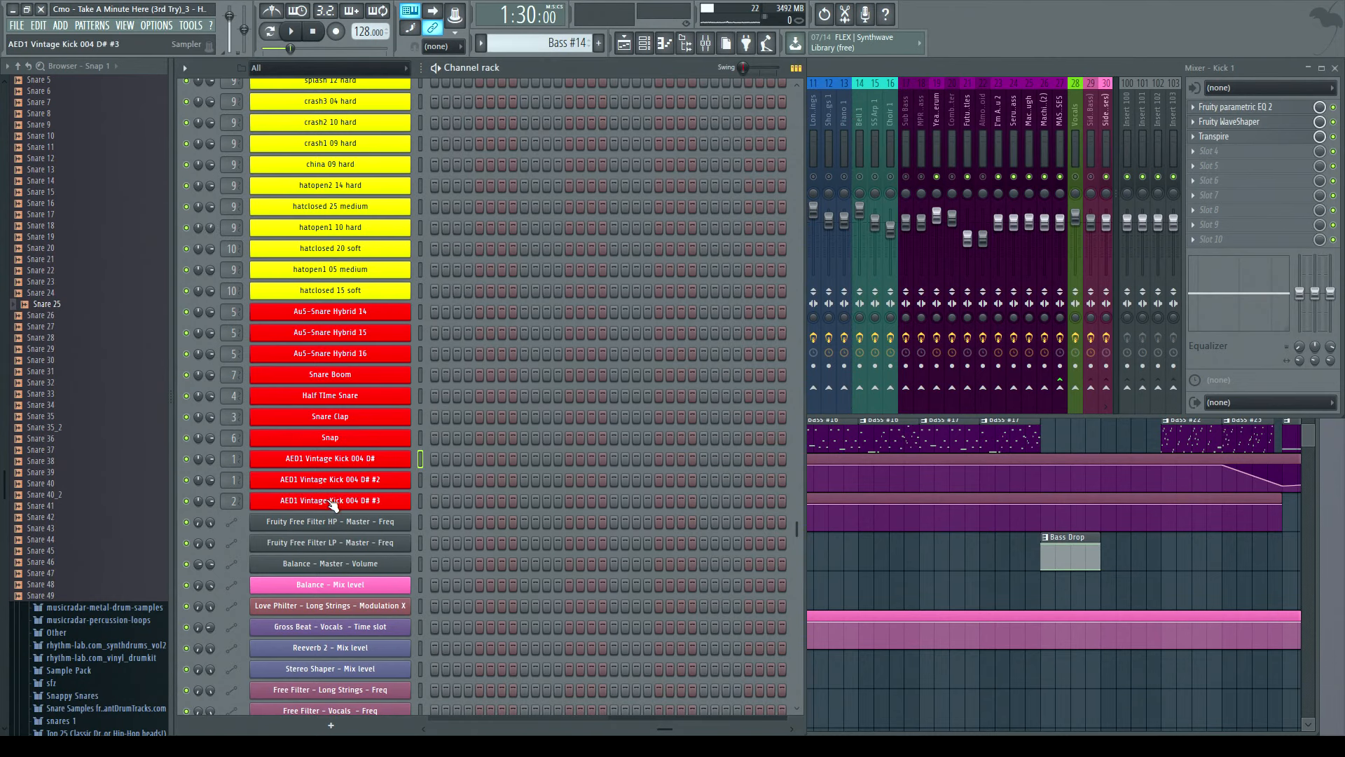
pyautogui.click(387, 464)
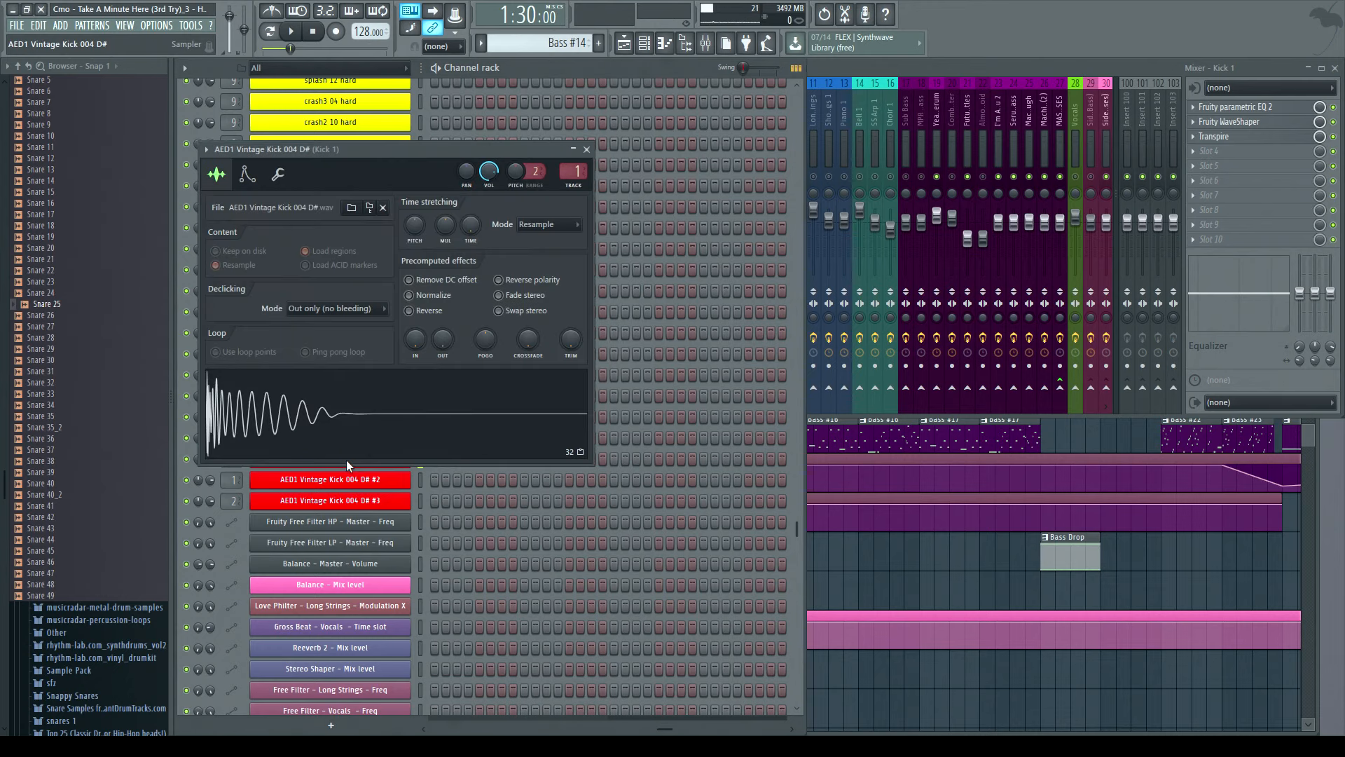
pyautogui.click(823, 67)
pyautogui.moveTo(690, 177); pyautogui.dragTo(804, 180)
pyautogui.click(306, 420)
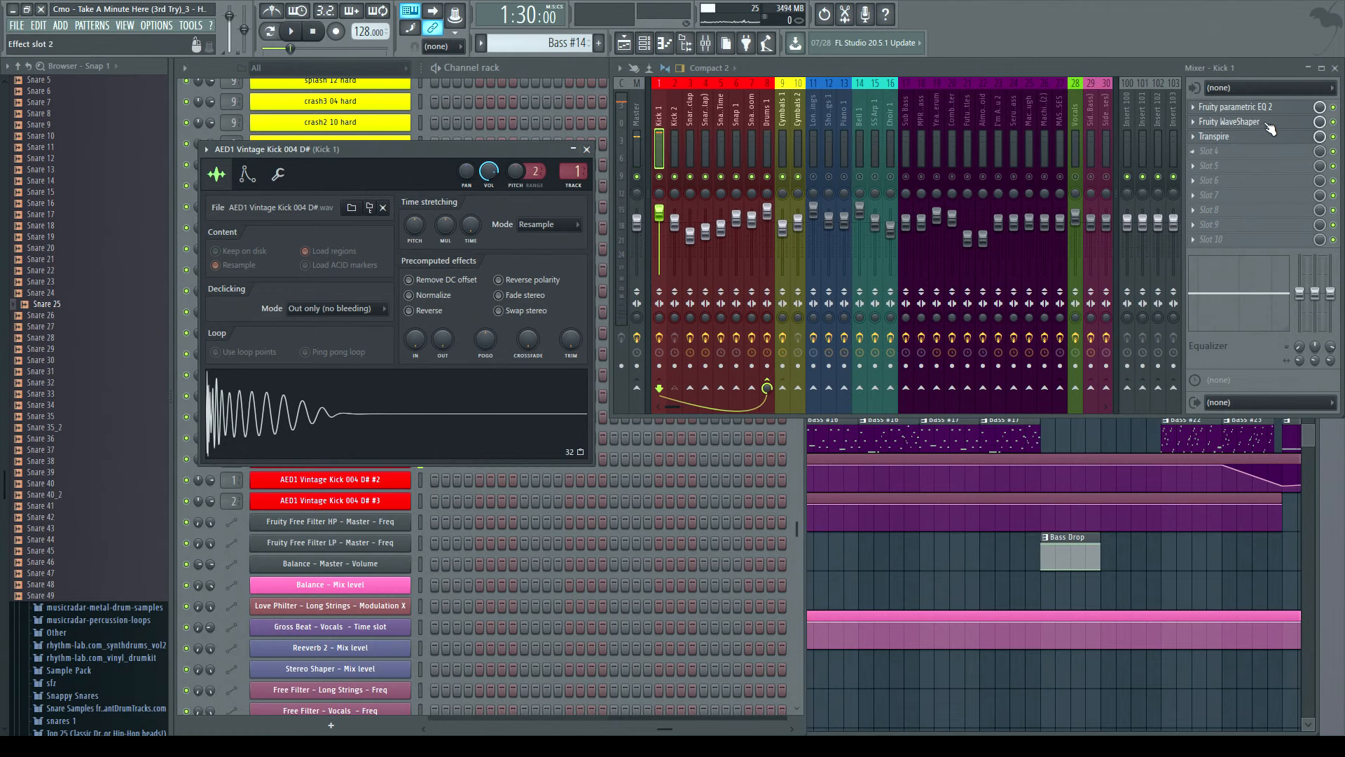
pyautogui.click(586, 149)
# - Open the AED1 Vintage Kick 004 D# #2 sampler and switch between its envelope and sample settings
pyautogui.click(328, 483)
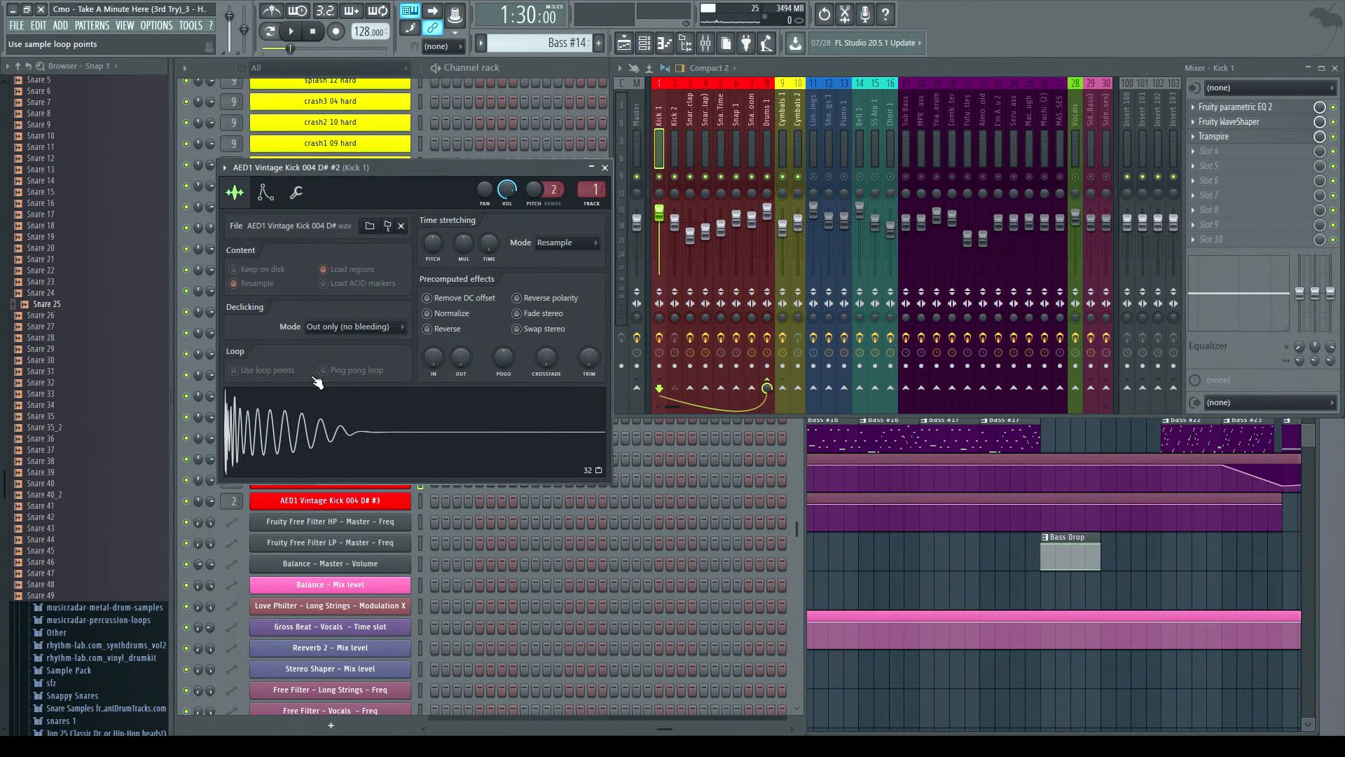
pyautogui.click(265, 191)
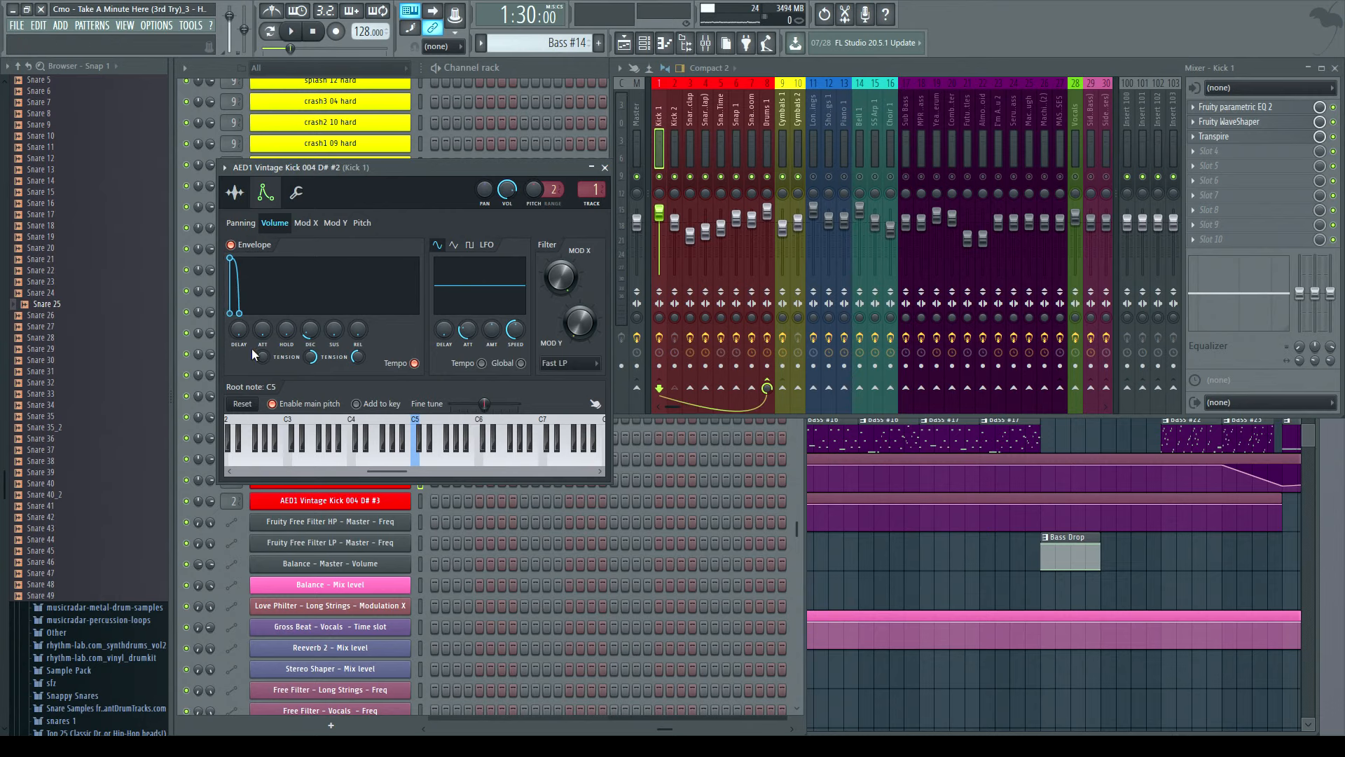
pyautogui.moveTo(300, 169); pyautogui.dragTo(438, 154)
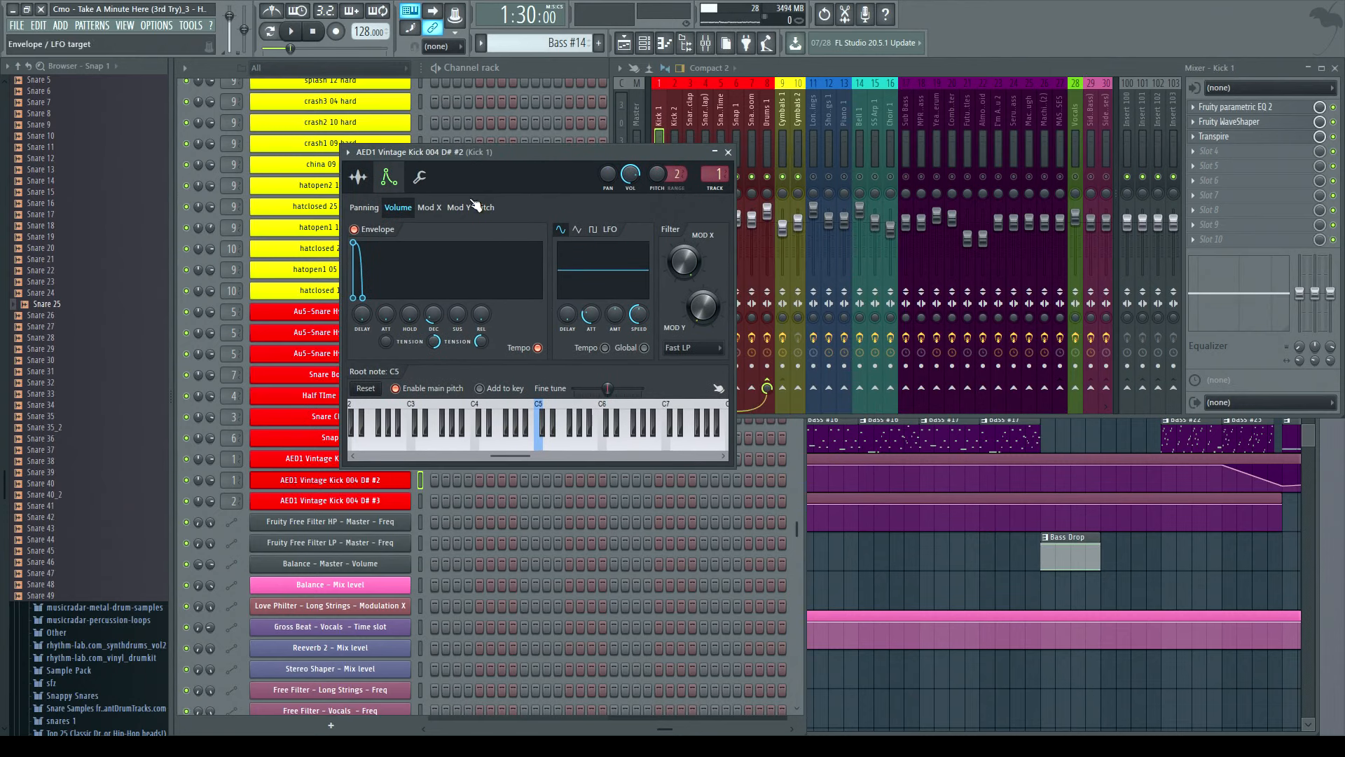
pyautogui.click(362, 177)
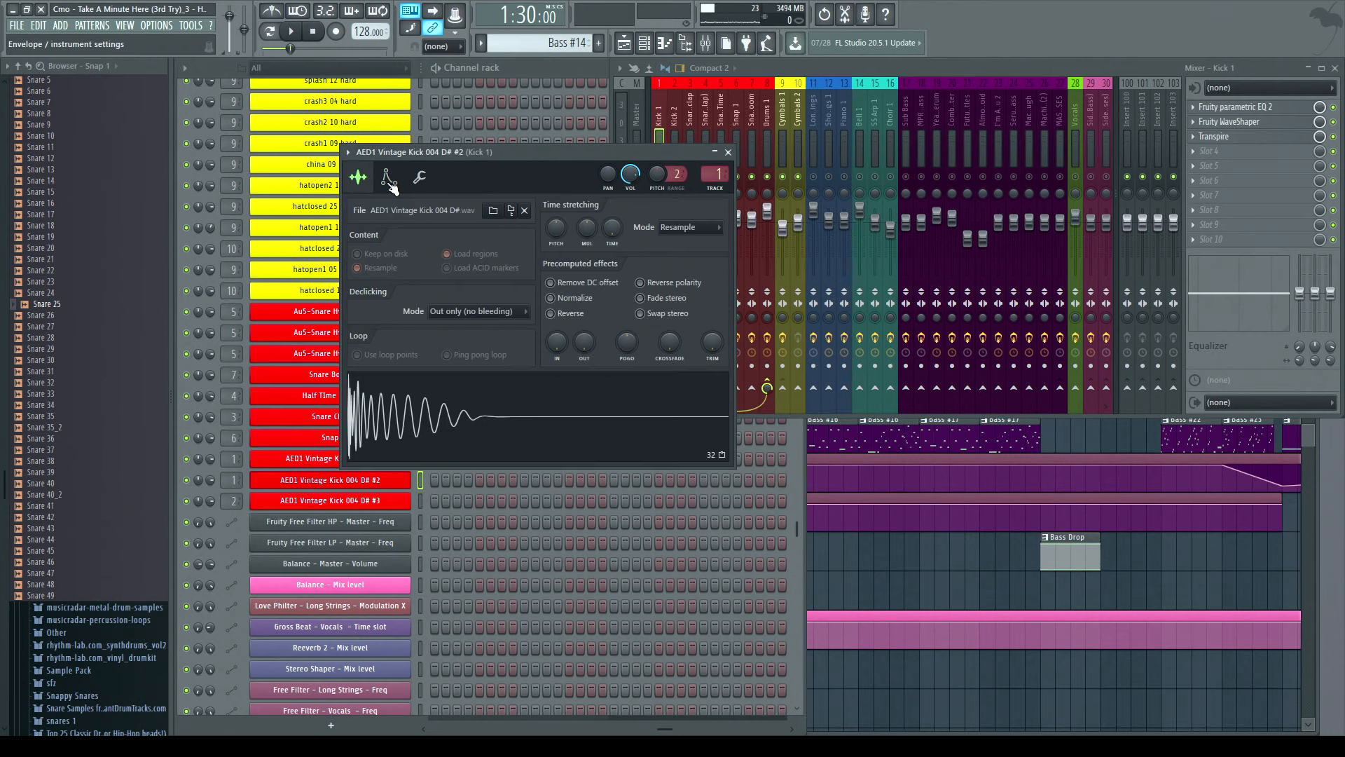
pyautogui.click(390, 179)
pyautogui.click(361, 179)
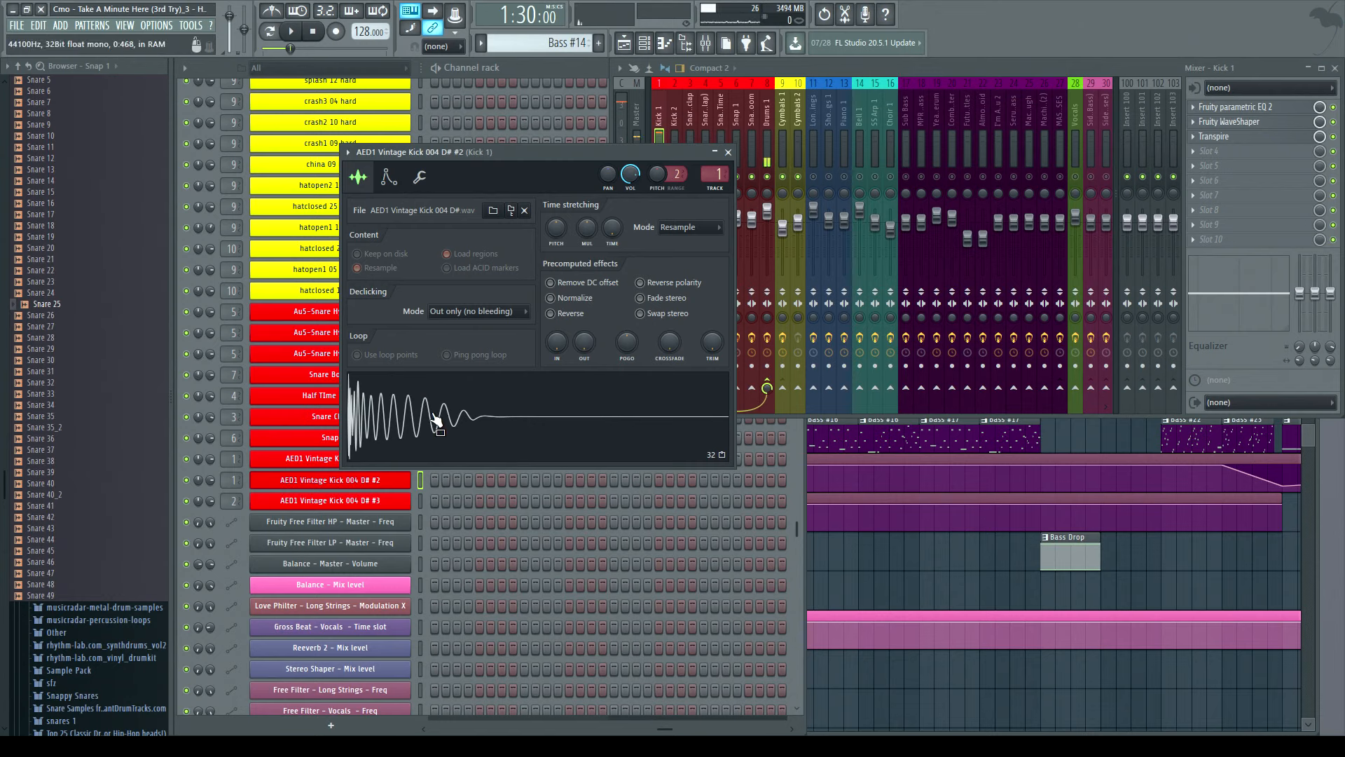
pyautogui.click(284, 460)
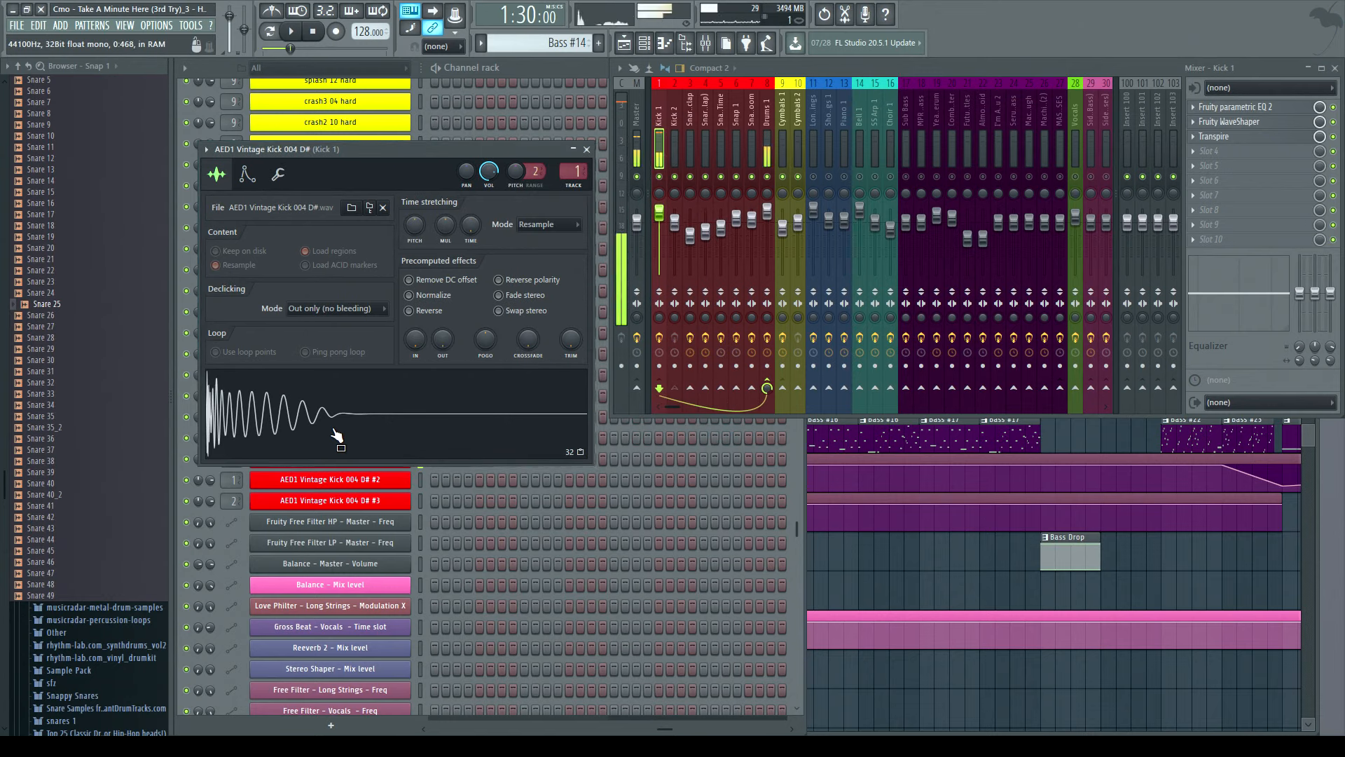
# - Open the AED1 Vintage Kick 004 D# #3 sampler, view its envelope, preview the sample, and close it
pyautogui.click(326, 500)
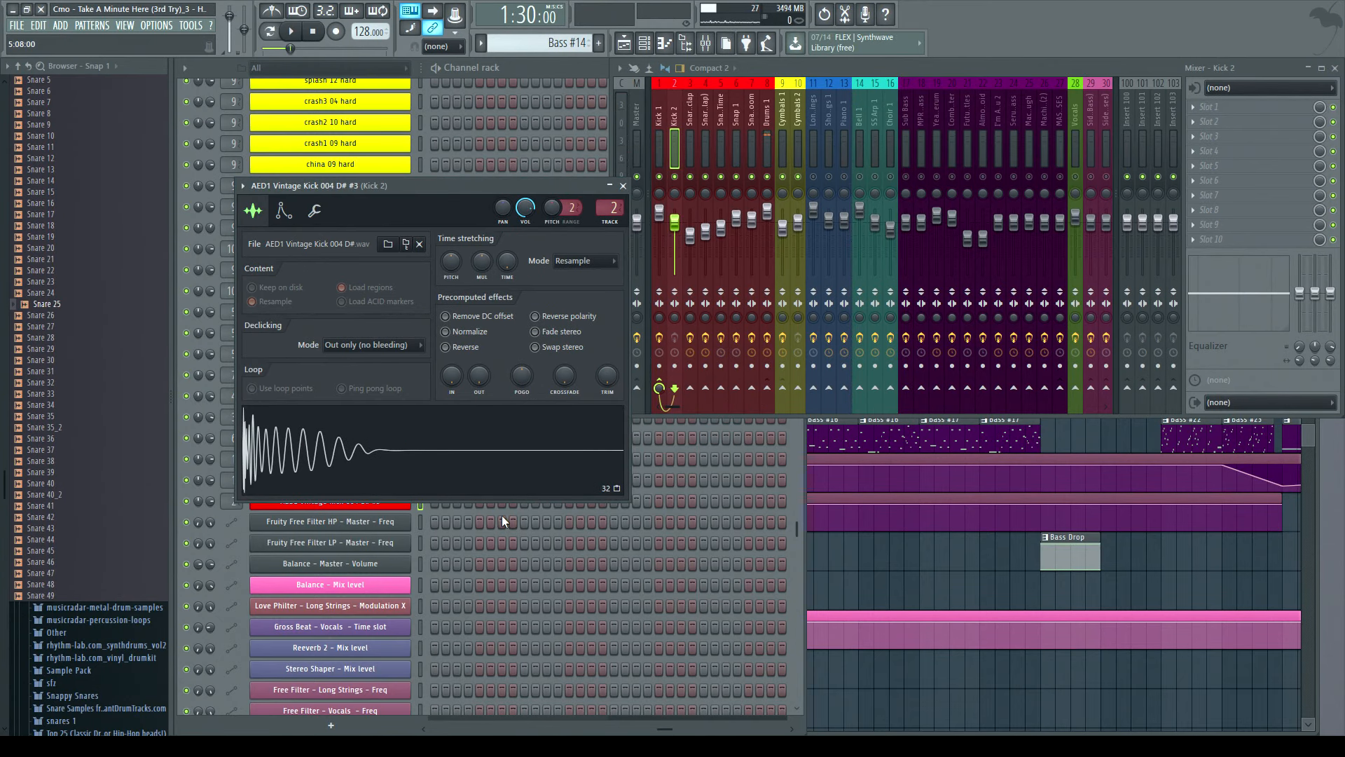
pyautogui.click(284, 210)
pyautogui.click(253, 210)
pyautogui.click(359, 455)
pyautogui.click(359, 456)
pyautogui.click(360, 455)
pyautogui.click(359, 455)
pyautogui.click(623, 186)
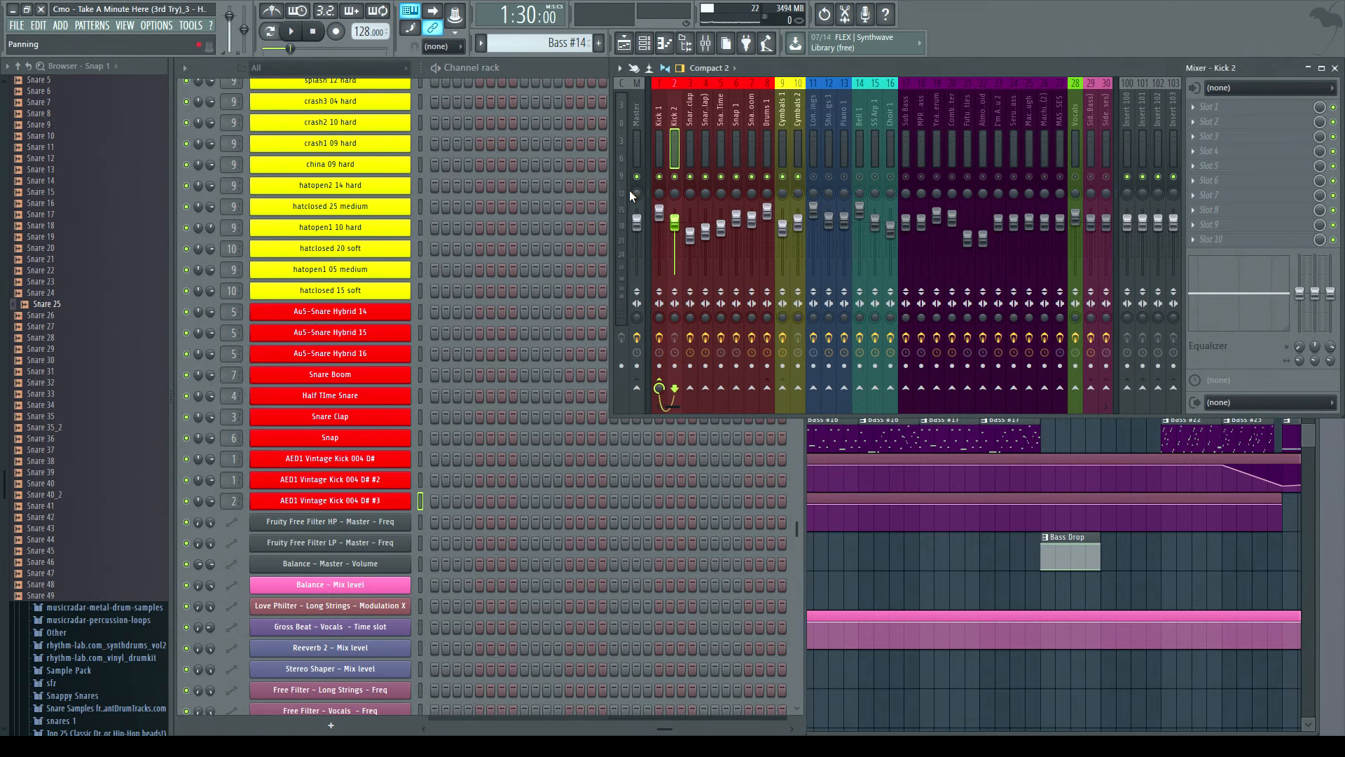
# - Show the playlist and play the song from bar 81, jumping ahead to bars 89 and 97
pyautogui.click(1320, 523)
pyautogui.moveTo(628, 290); pyautogui.dragTo(790, 365)
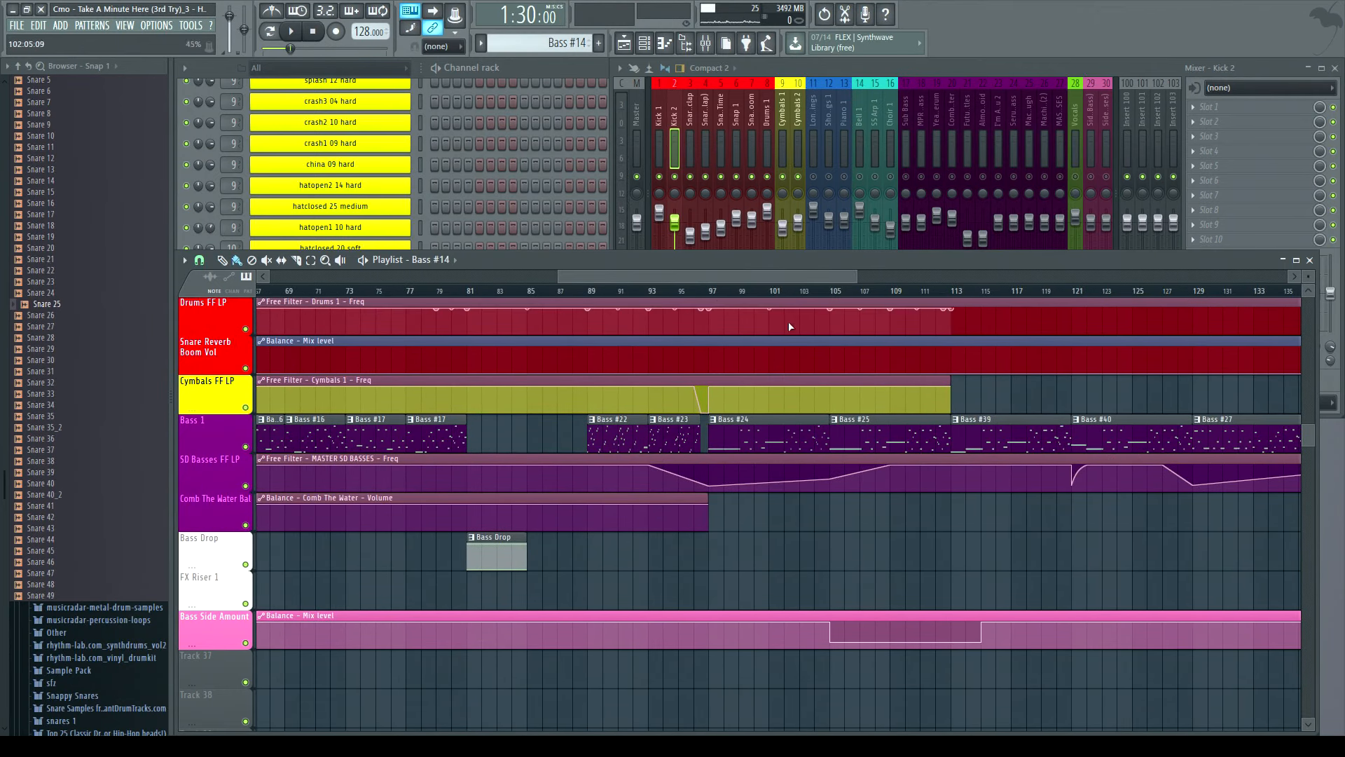
pyautogui.click(470, 291)
pyautogui.click(291, 31)
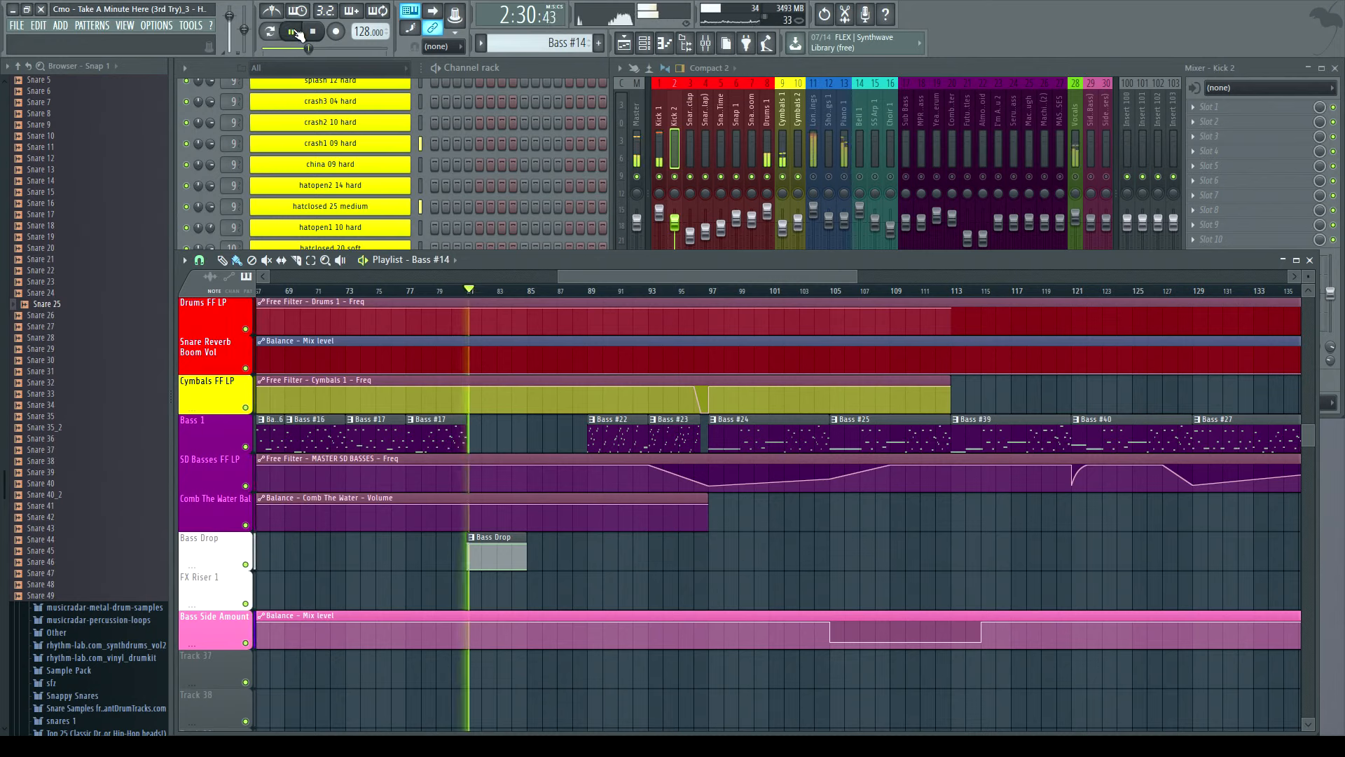
pyautogui.click(589, 291)
pyautogui.click(711, 292)
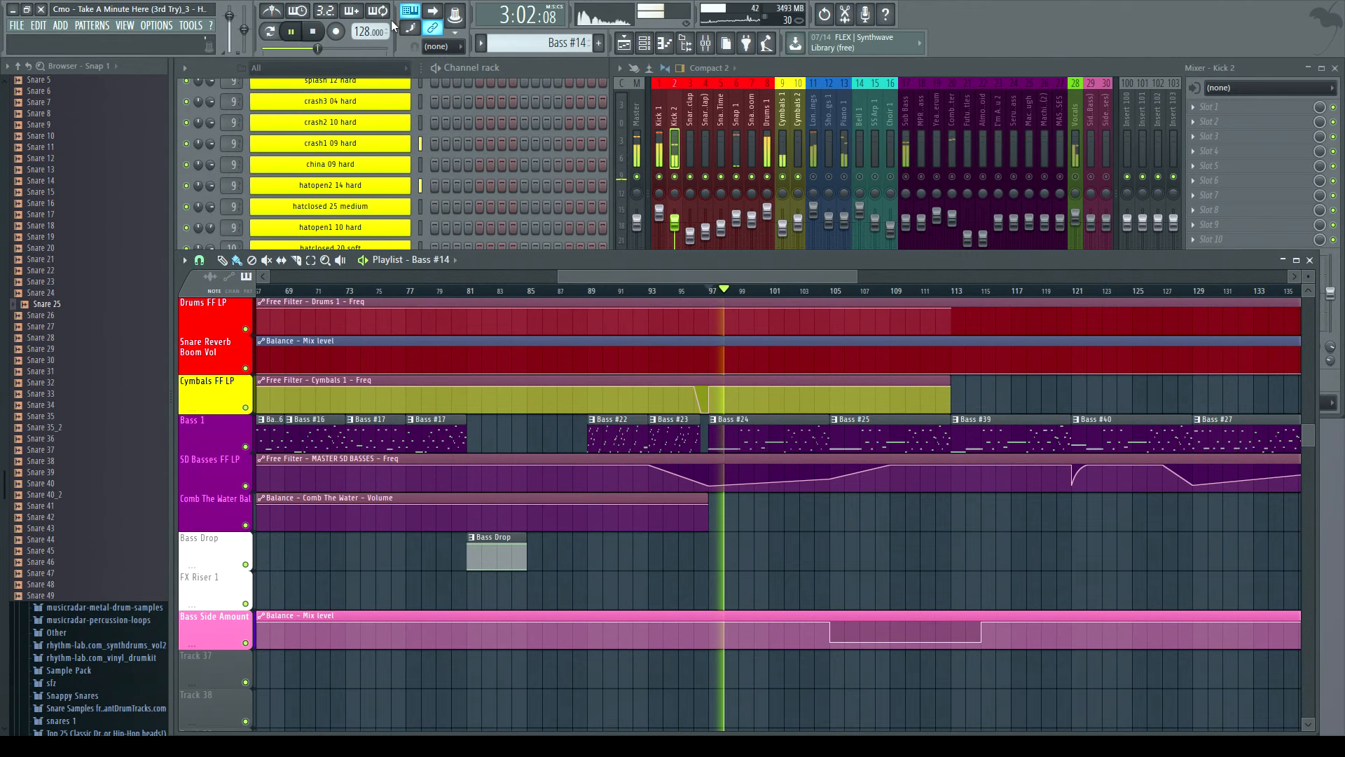
# - Stop playback and scroll the playlist further right along the arrangement
pyautogui.press('F6')
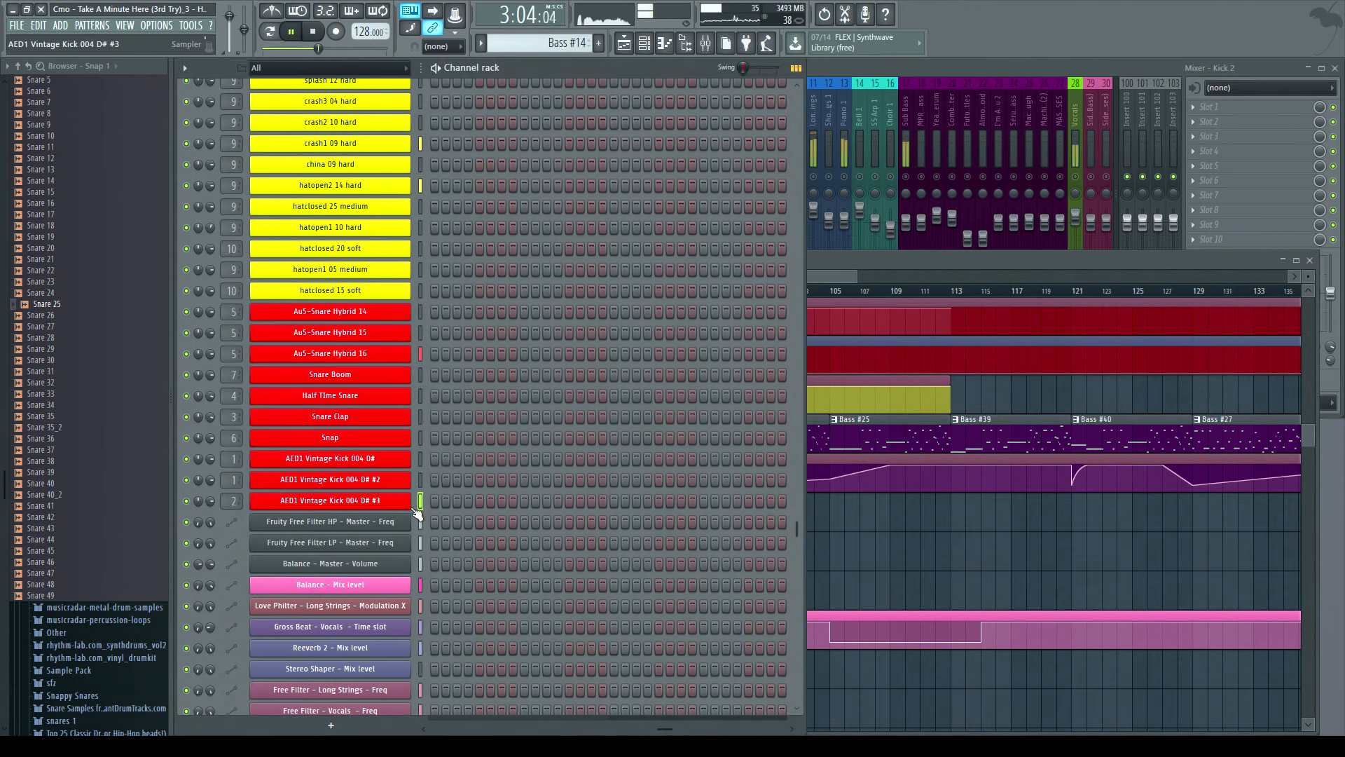
pyautogui.press('space')
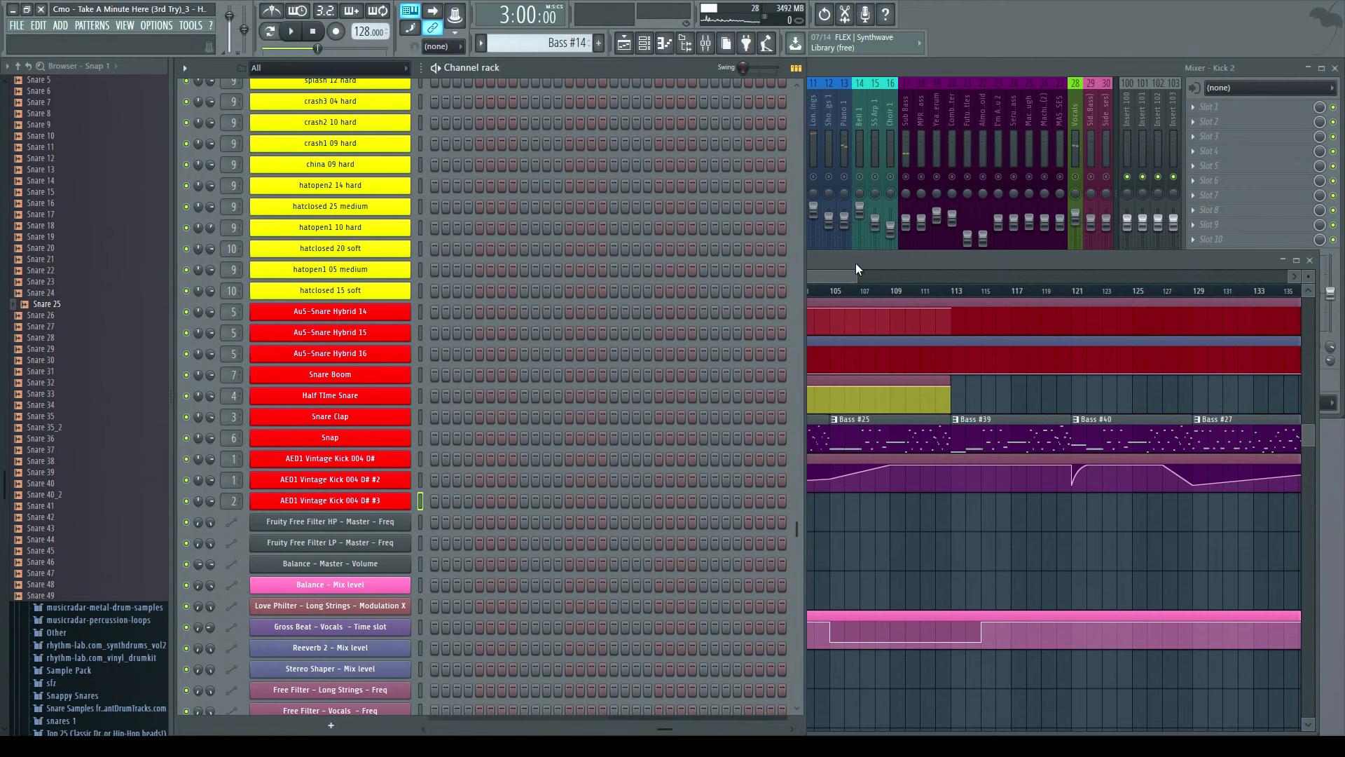
pyautogui.click(828, 275)
pyautogui.moveTo(718, 279); pyautogui.dragTo(768, 267)
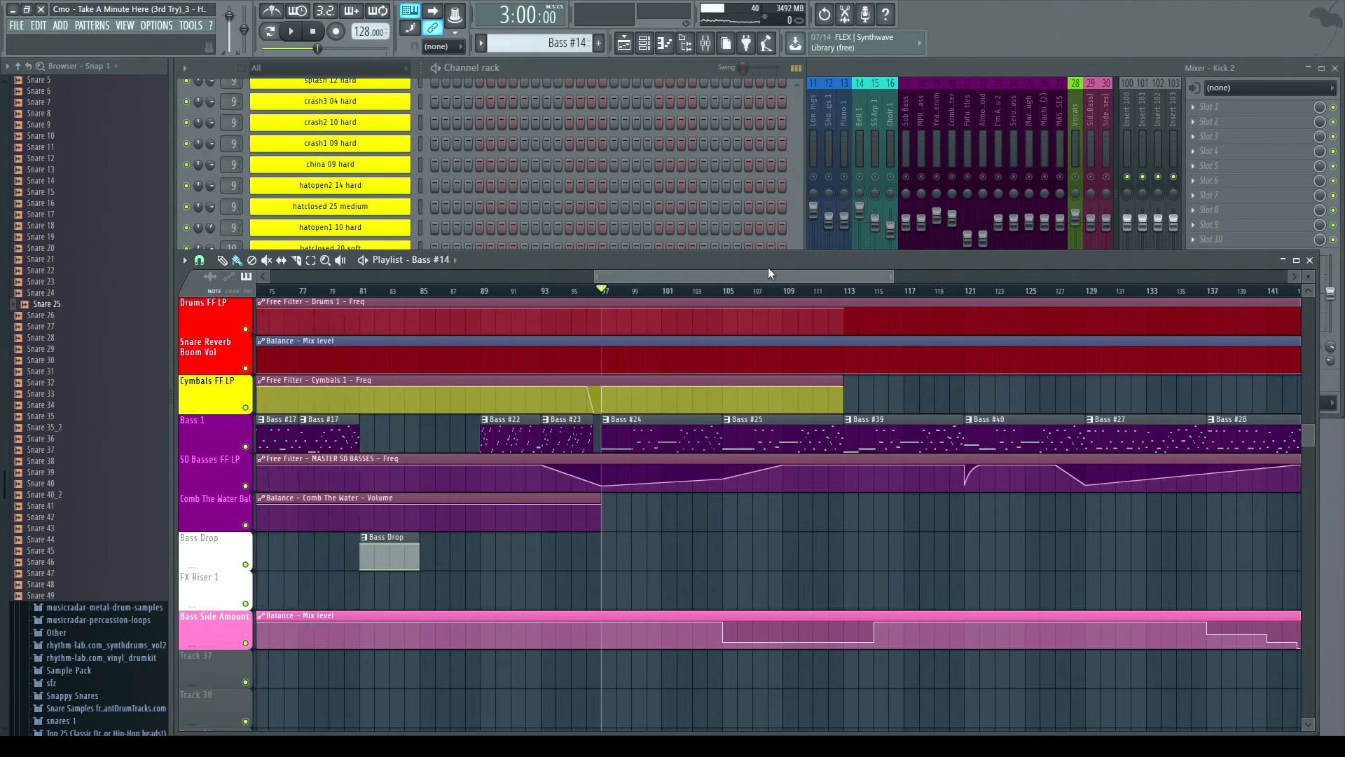
# - Bring the channel rack forward and open the Snap channel's sampler
pyautogui.click(513, 70)
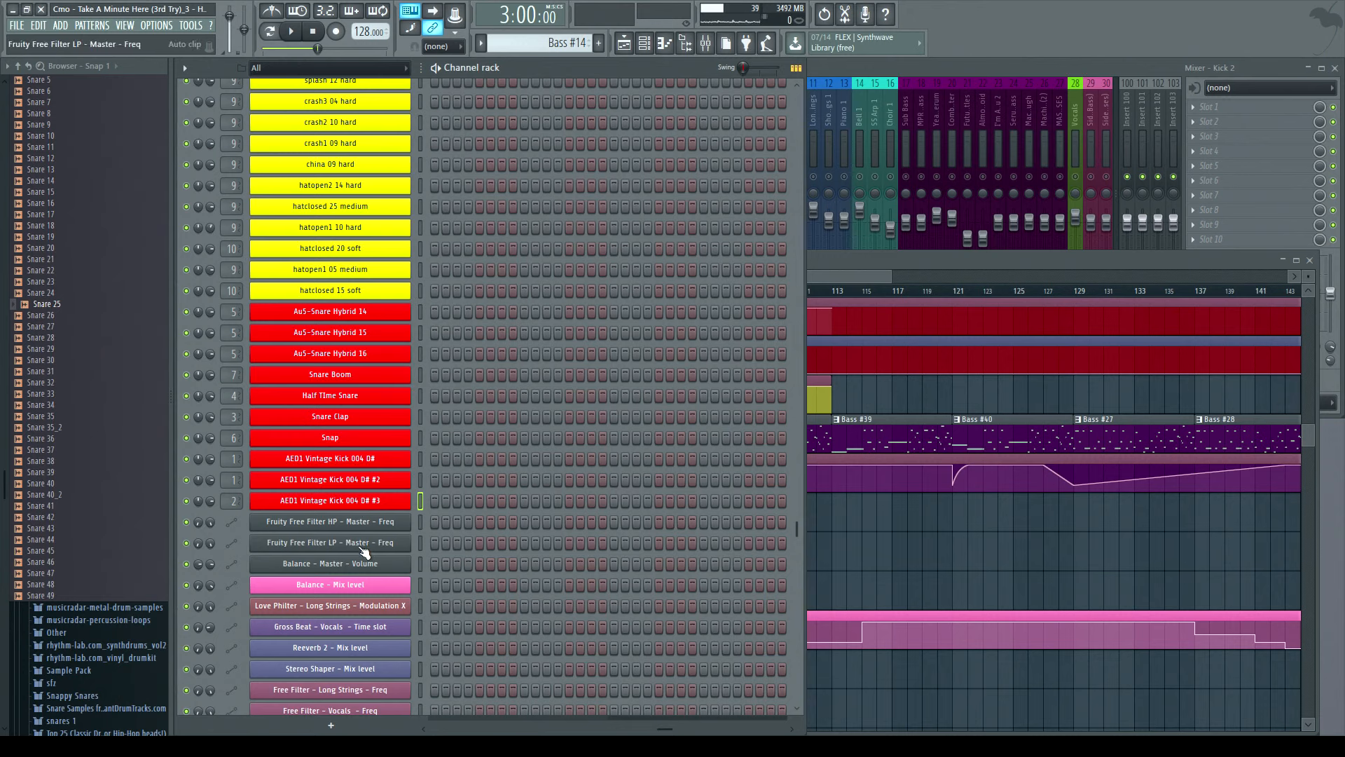
pyautogui.click(331, 440)
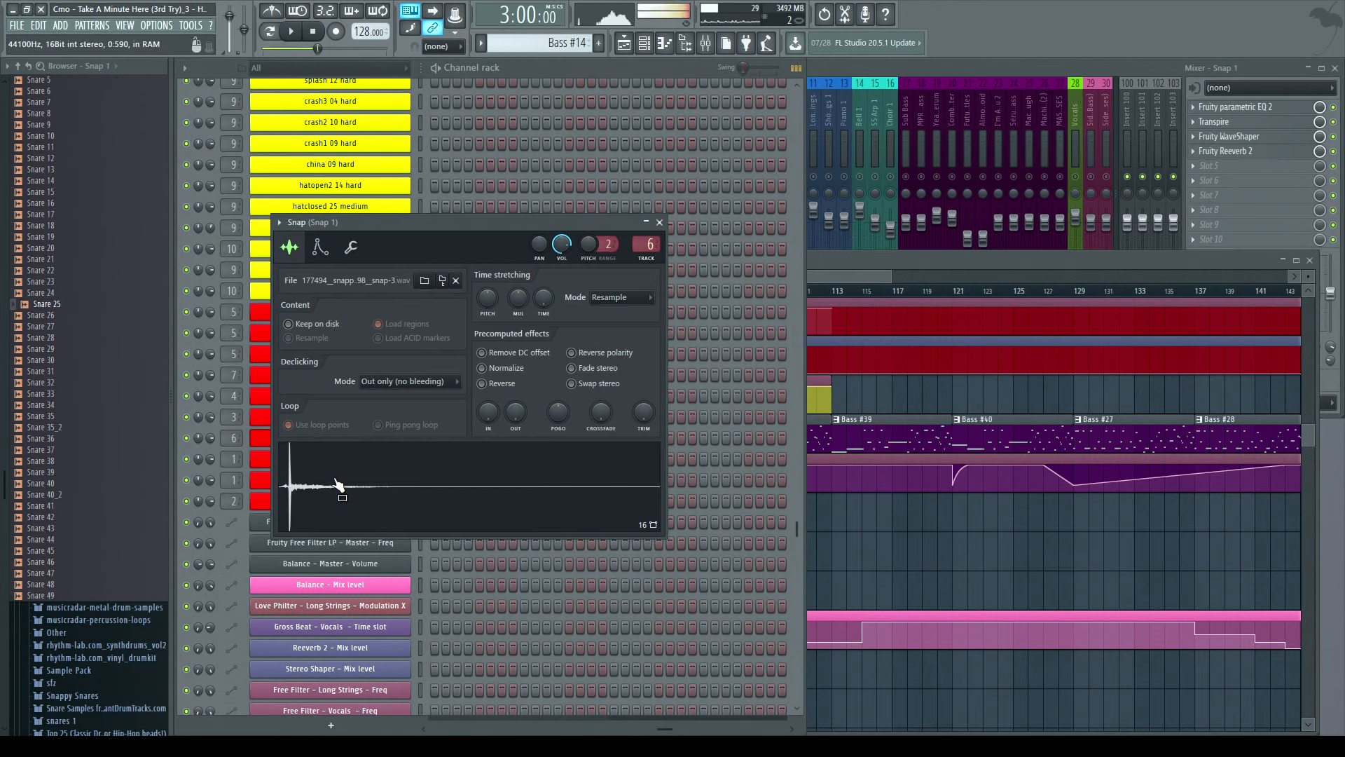
# - Expand the mixer to show all insert tracks and close the Snap sampler
pyautogui.click(856, 73)
pyautogui.click(549, 221)
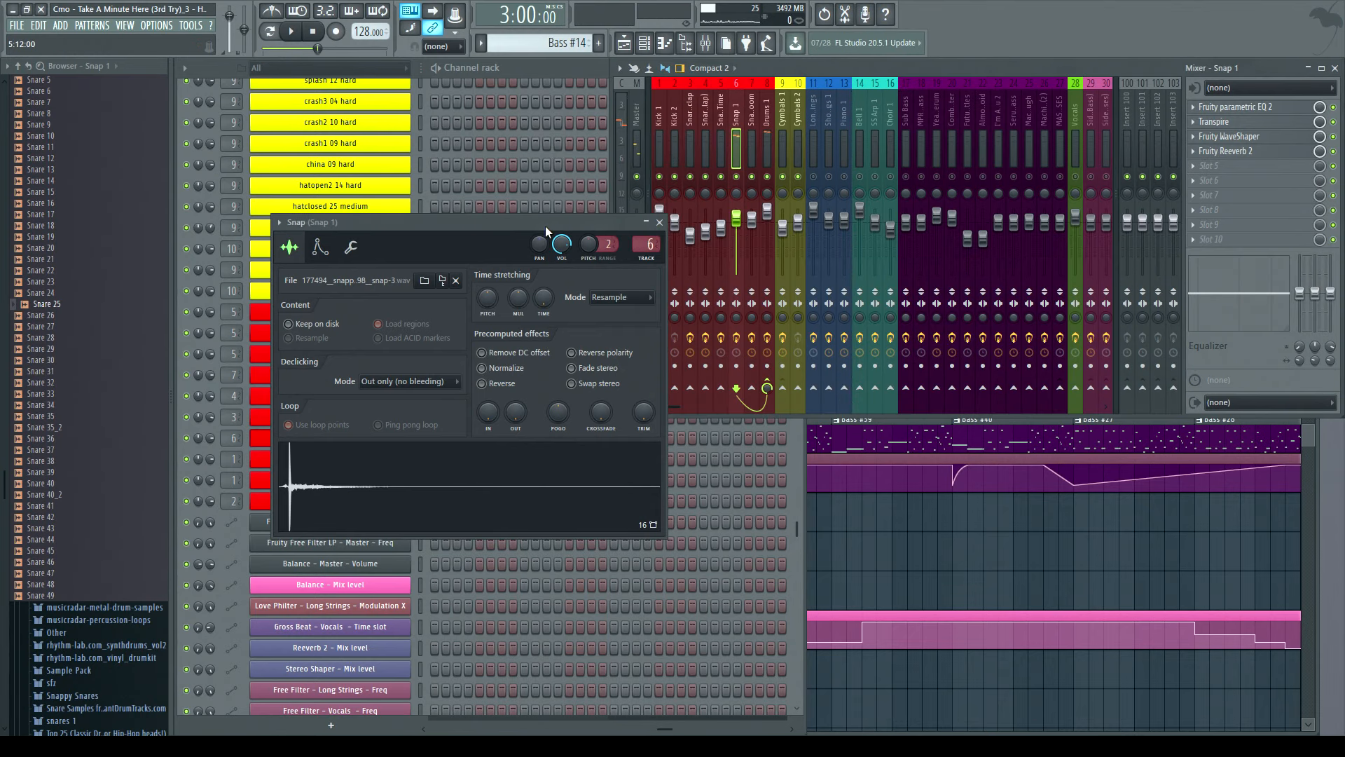
pyautogui.click(659, 223)
pyautogui.click(660, 222)
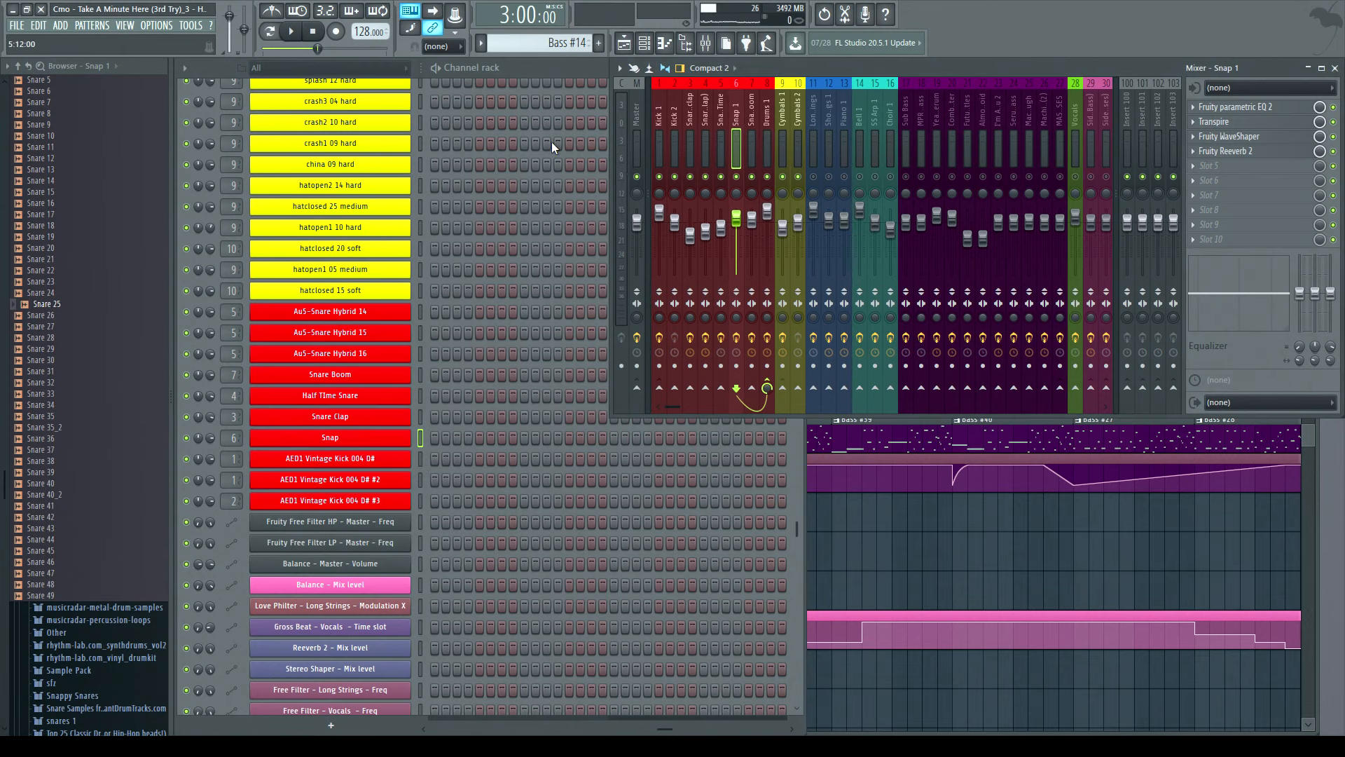
# - Open the Snare Clap sampler and preview its sample
pyautogui.click(520, 68)
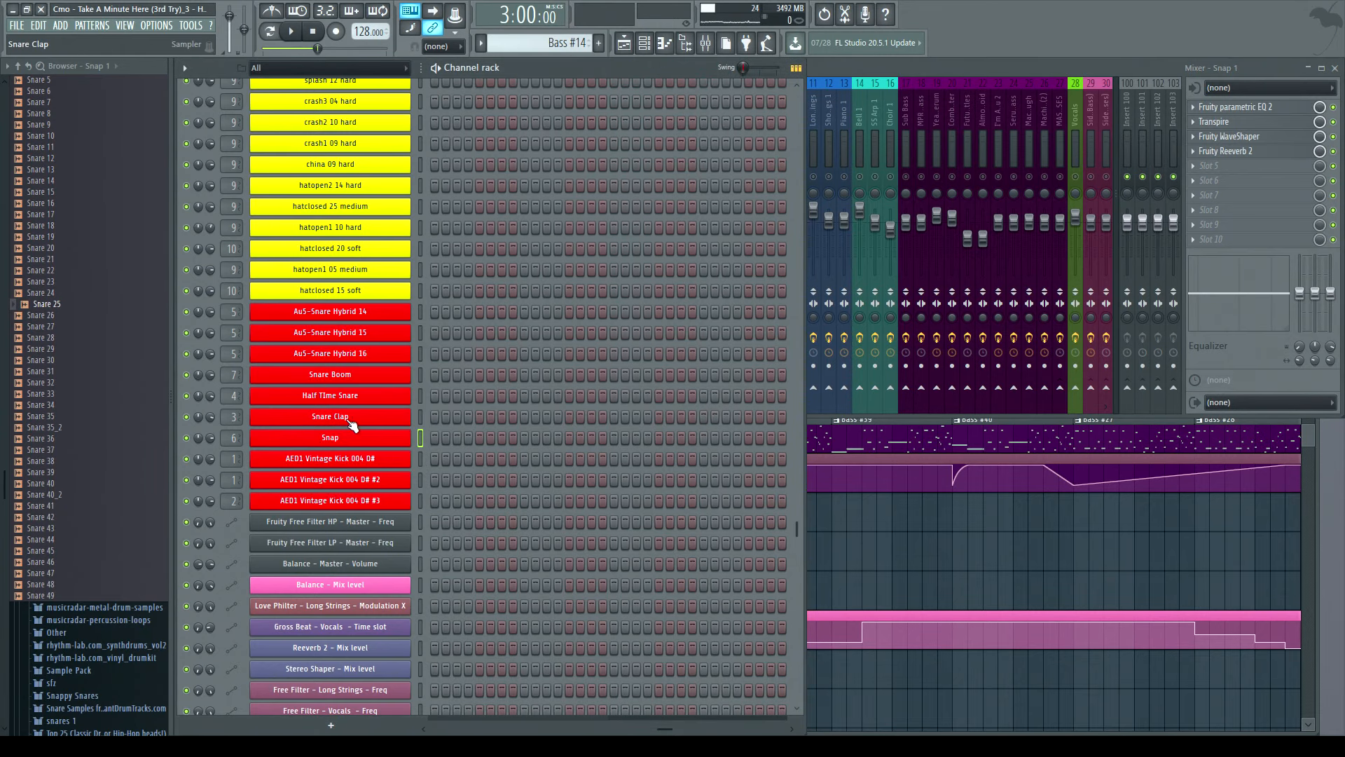
pyautogui.click(343, 423)
pyautogui.click(392, 476)
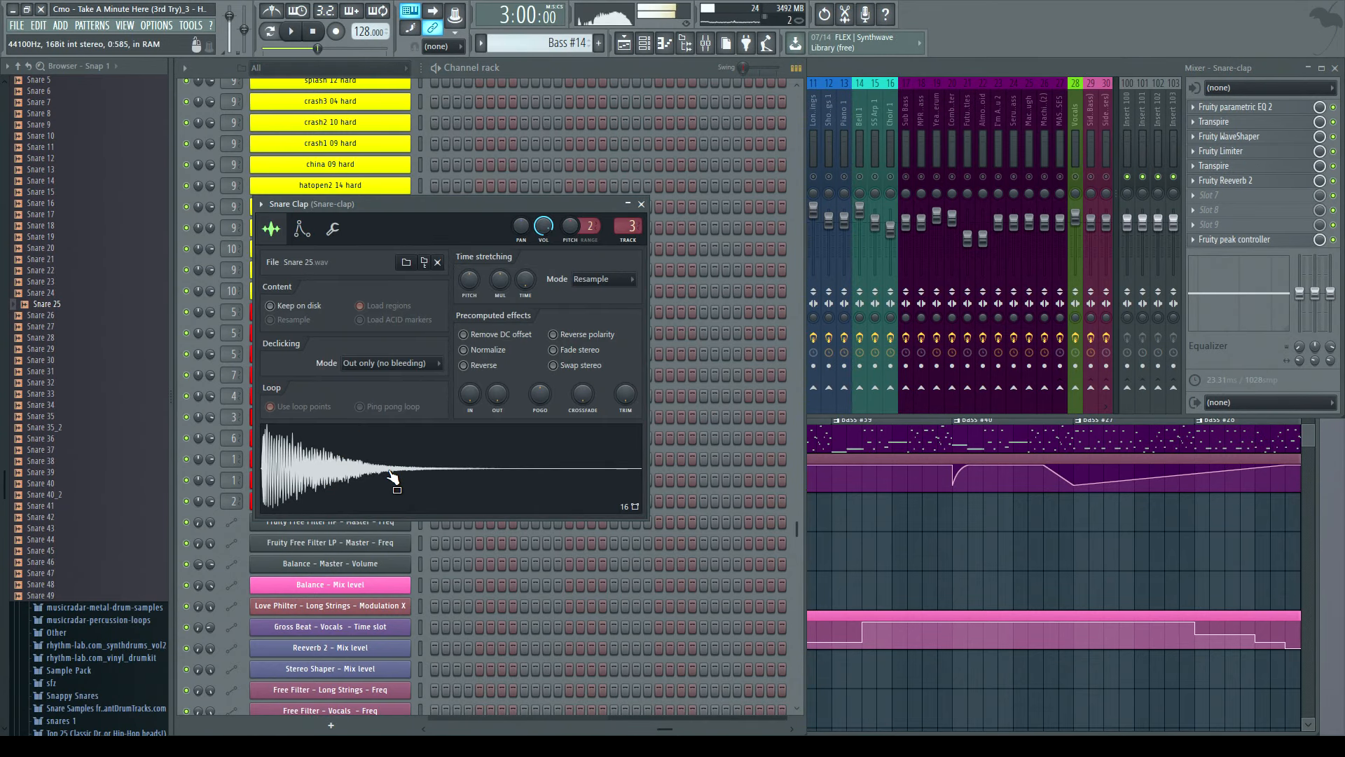
# - Scroll the playlist back to the earlier part of the arrangement
pyautogui.click(1317, 510)
pyautogui.moveTo(666, 275); pyautogui.dragTo(314, 293)
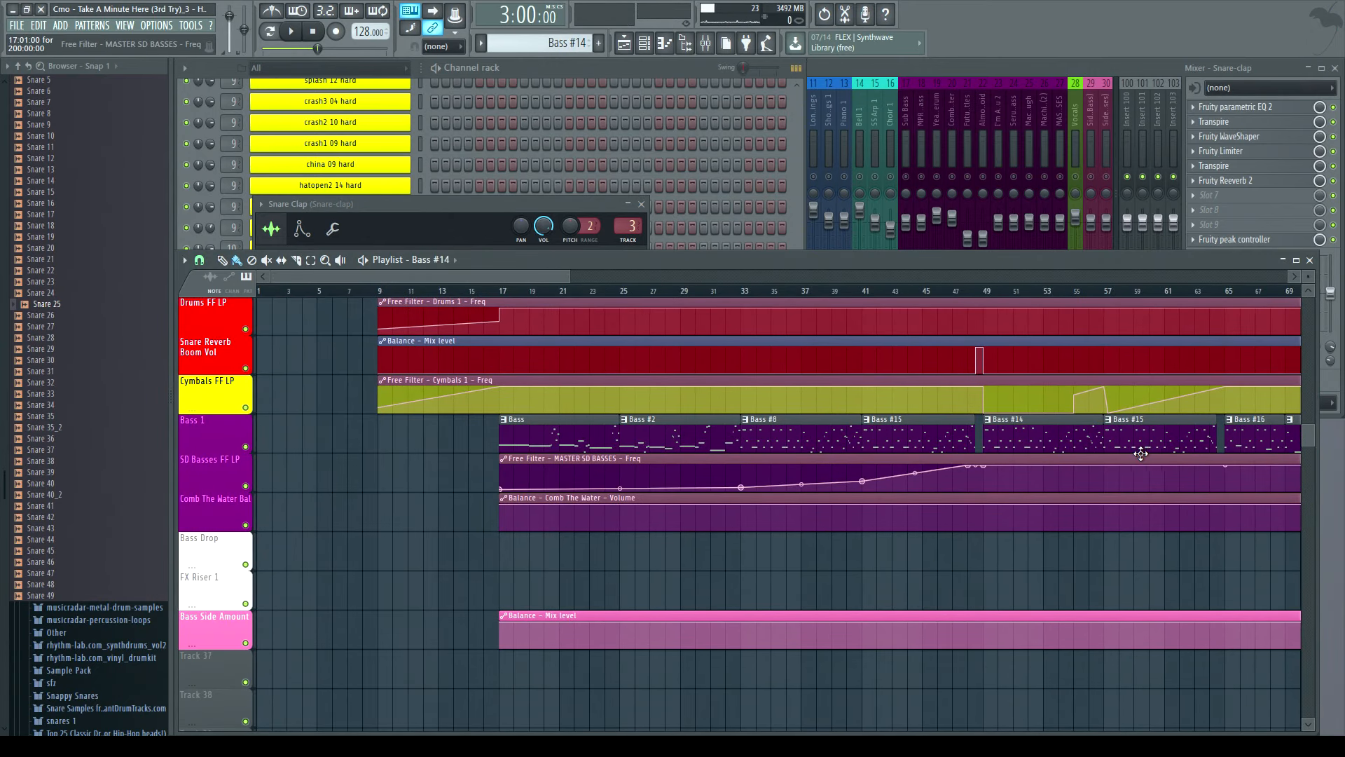
pyautogui.moveTo(521, 274); pyautogui.dragTo(621, 280)
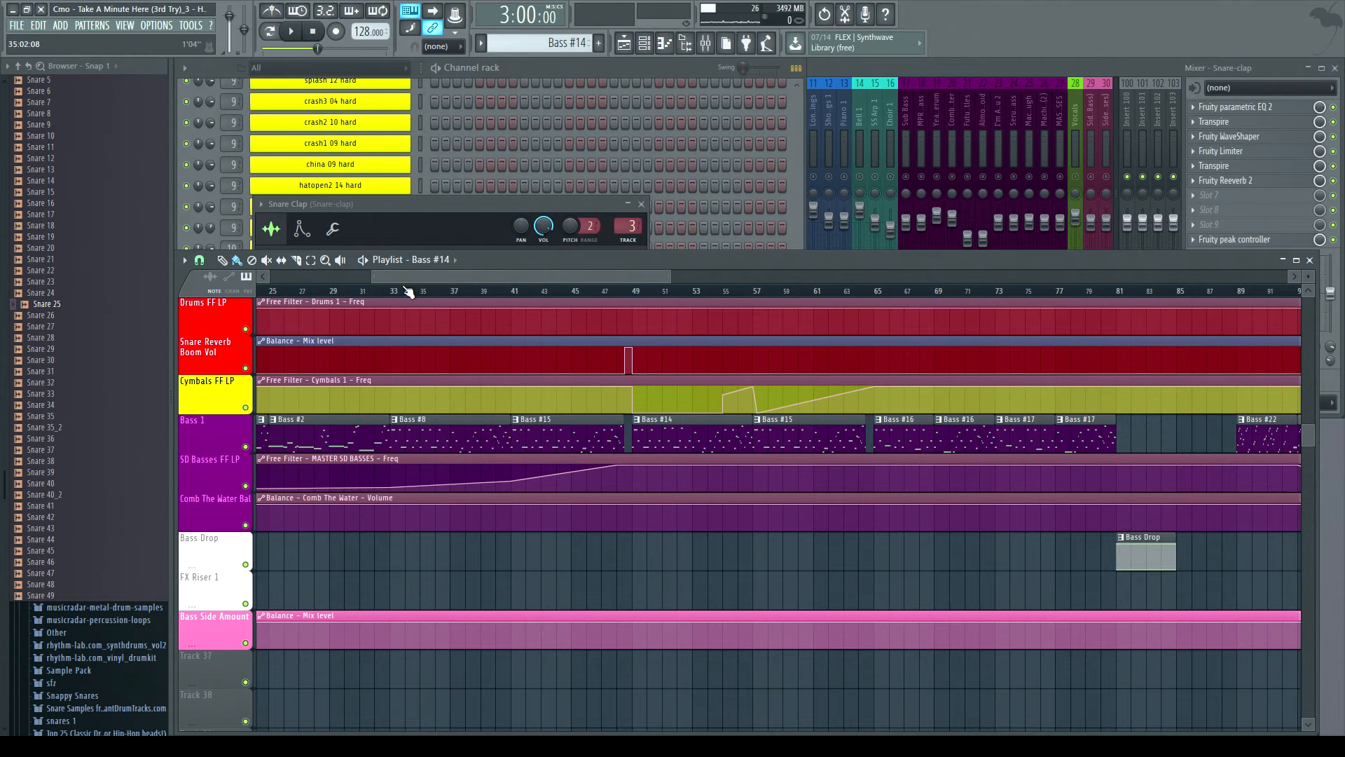
# - Play the song from bar 57 and jump ahead to bar 65
pyautogui.click(513, 293)
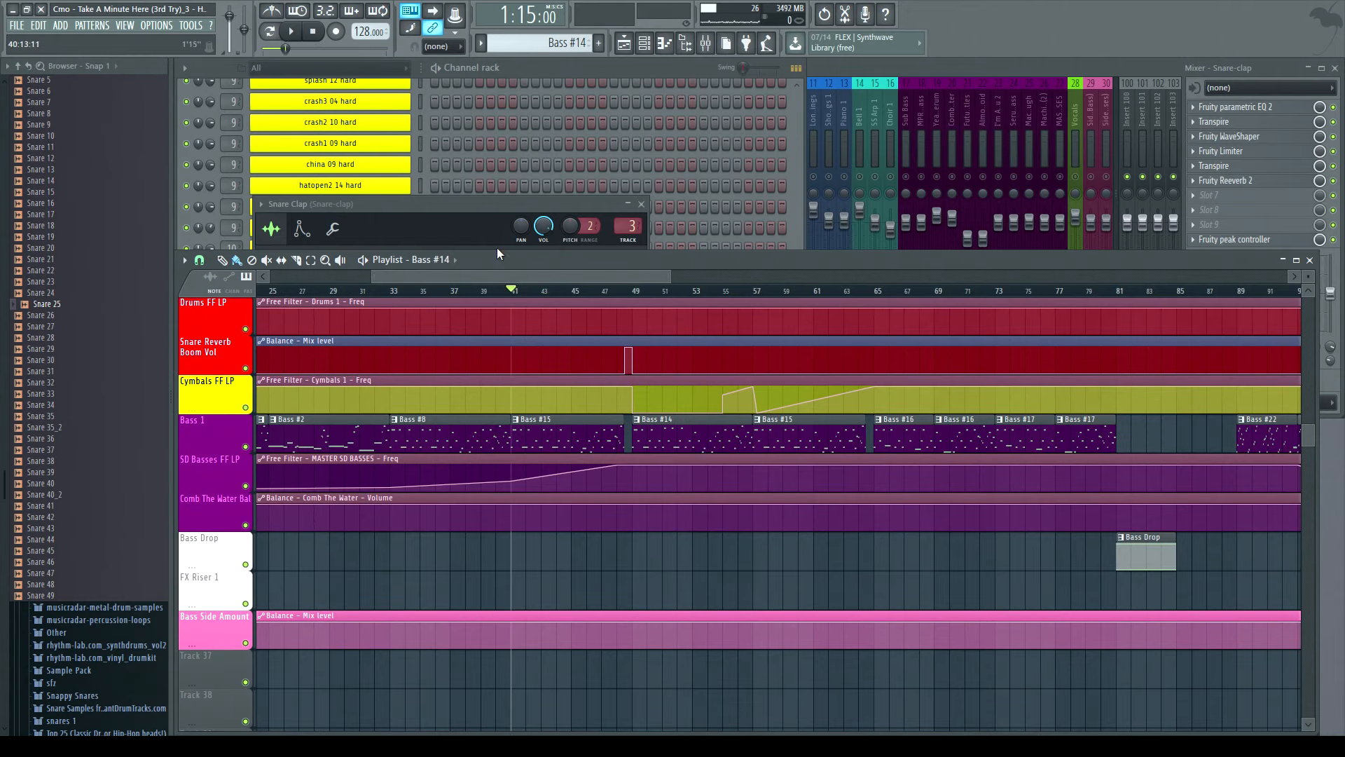
pyautogui.click(757, 292)
pyautogui.click(300, 38)
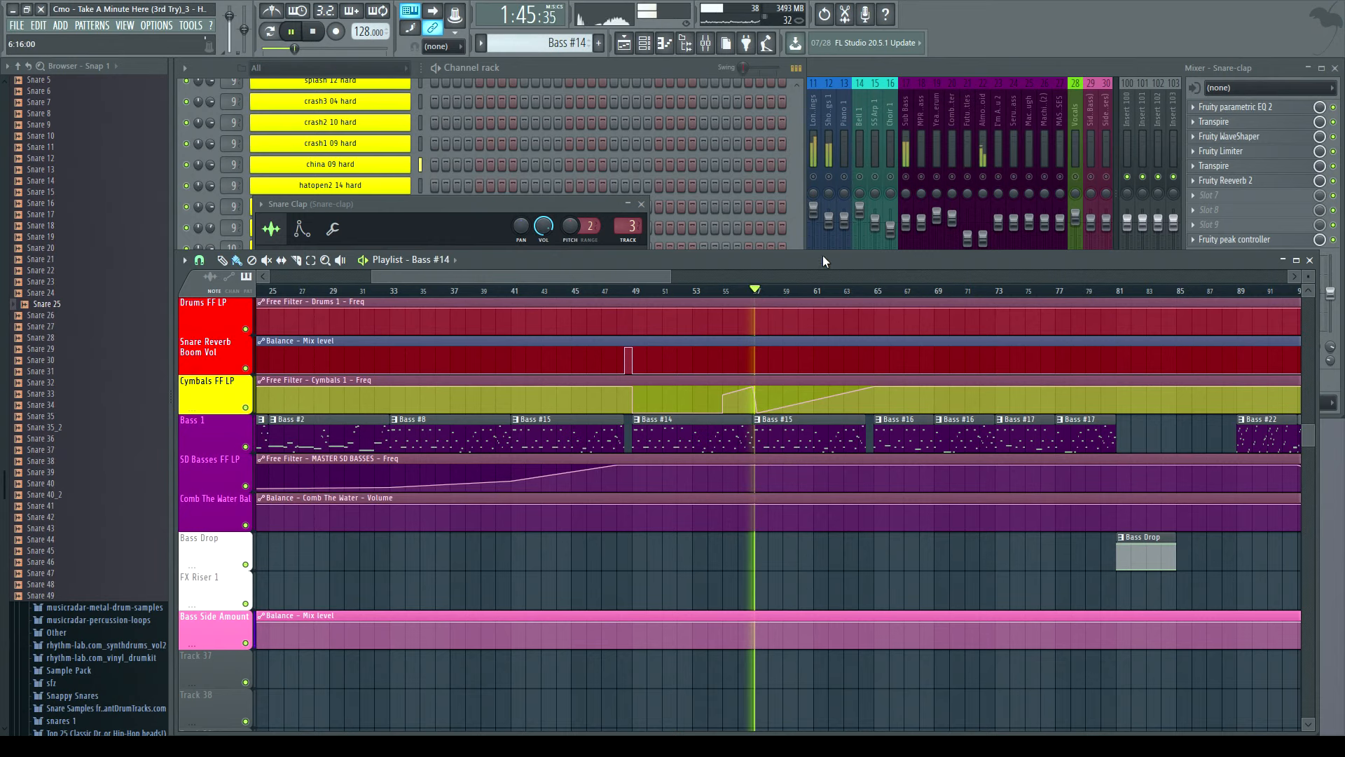
pyautogui.click(876, 293)
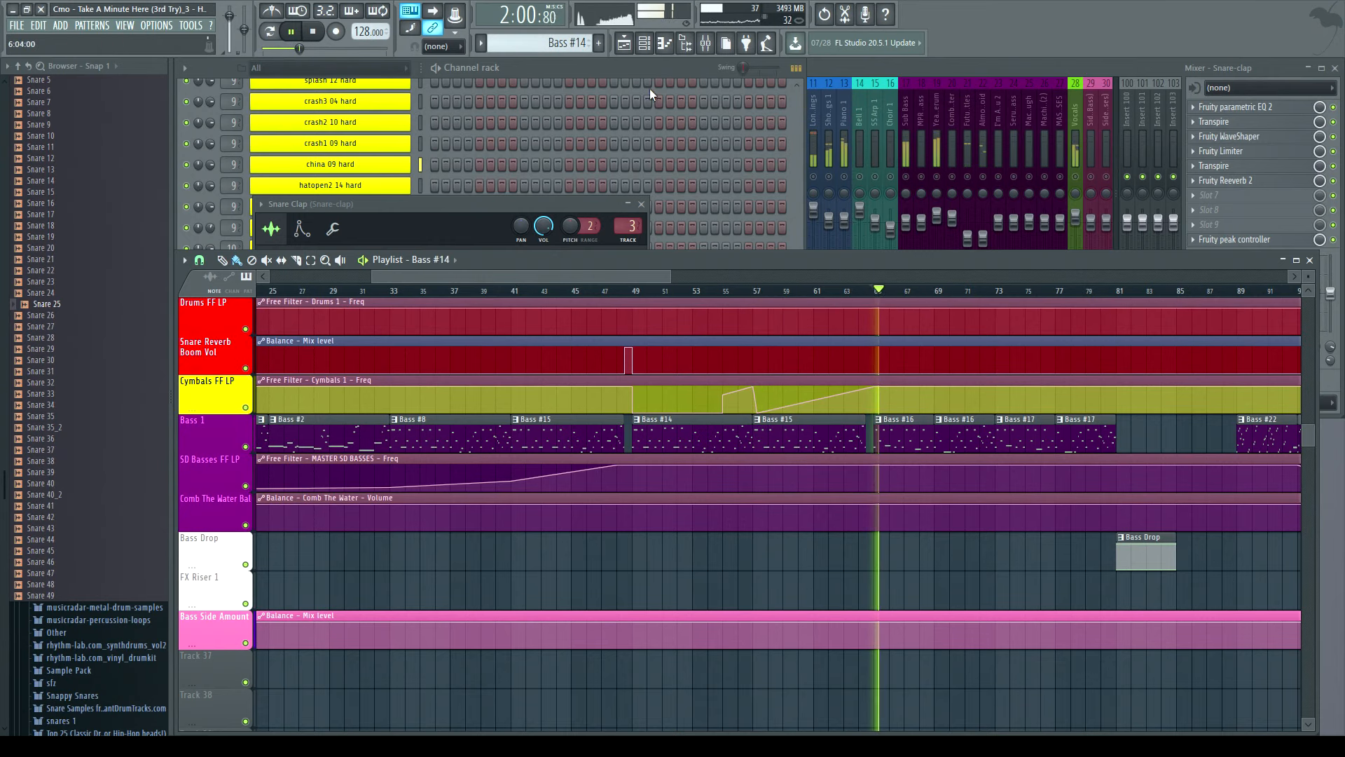
# - Open and close the Snare Clap sampler during playback, then stop playback
pyautogui.click(569, 65)
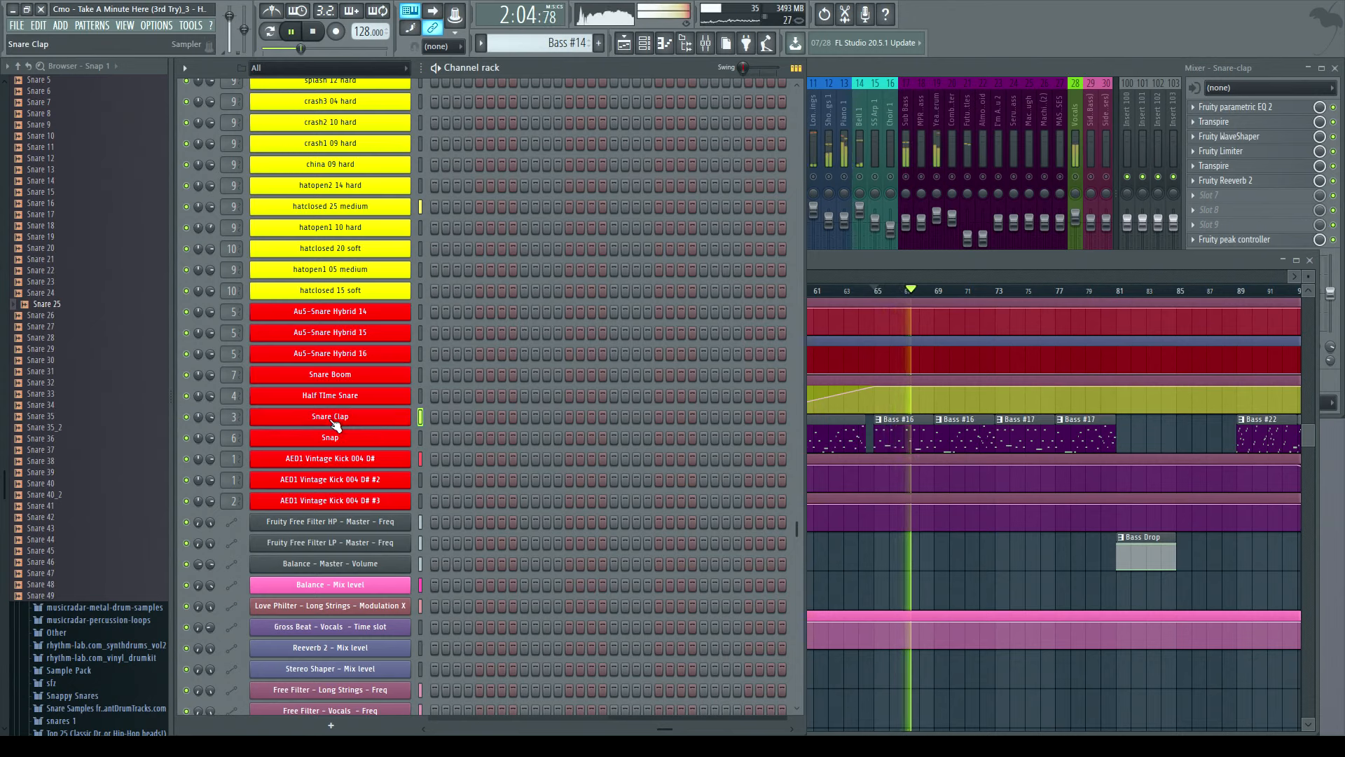
pyautogui.click(329, 417)
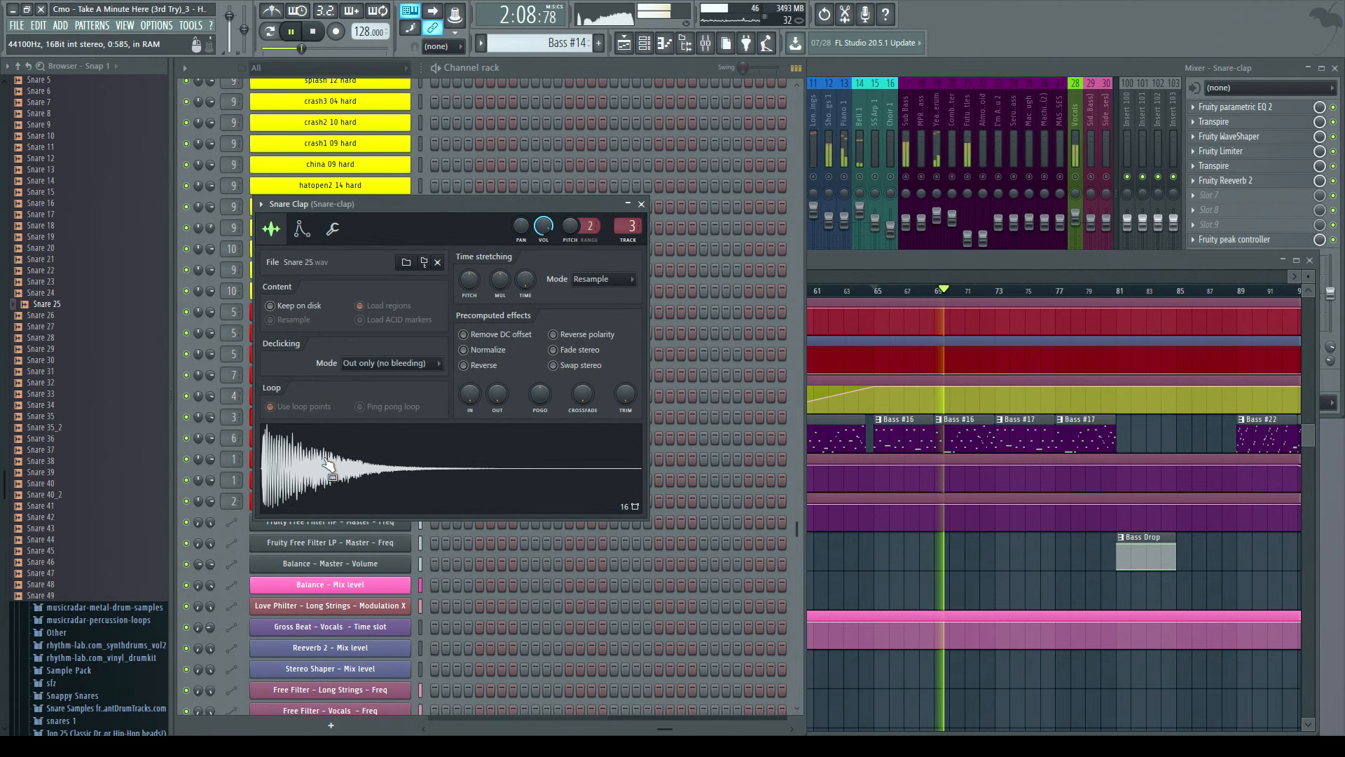
pyautogui.click(640, 204)
pyautogui.press('space')
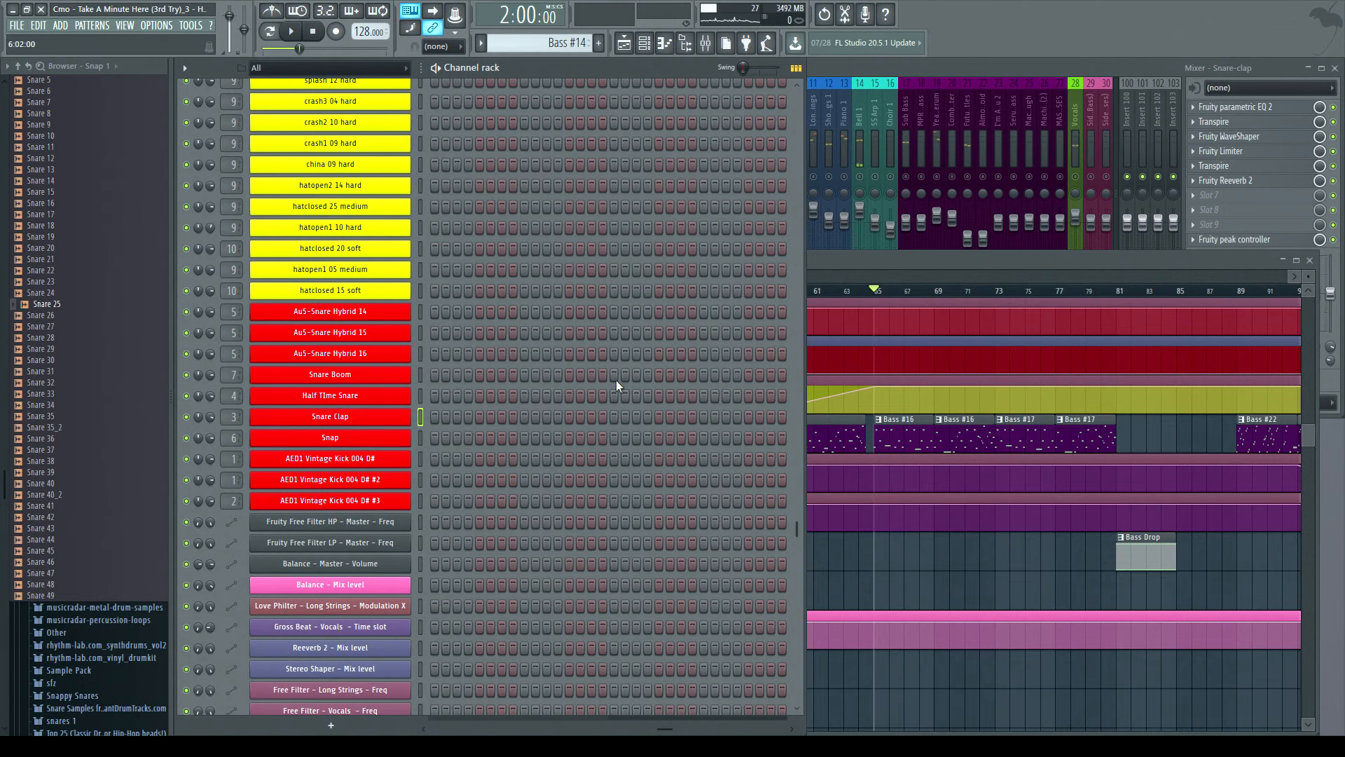
# - Open the Snare Clap sampler, switch between its envelope and sample settings, and close it
pyautogui.click(346, 419)
pyautogui.click(302, 234)
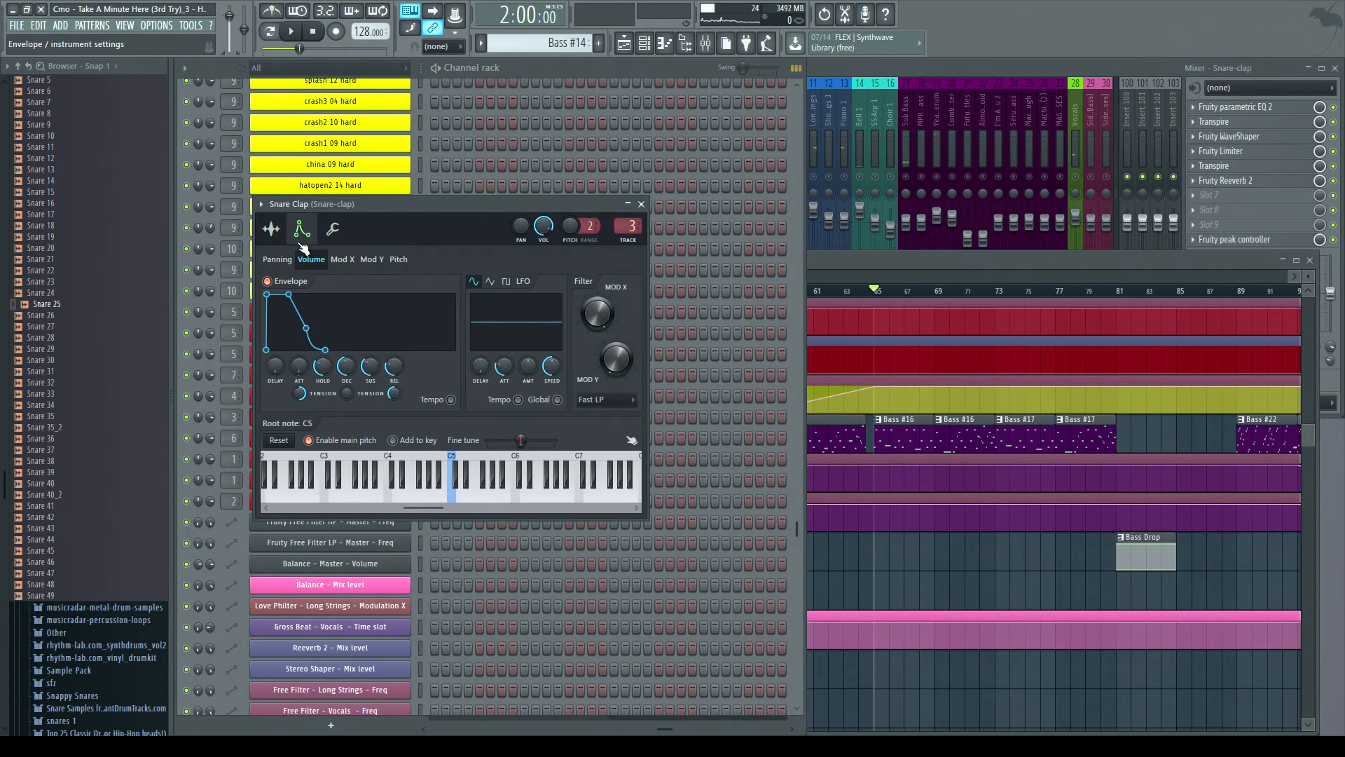
pyautogui.click(273, 232)
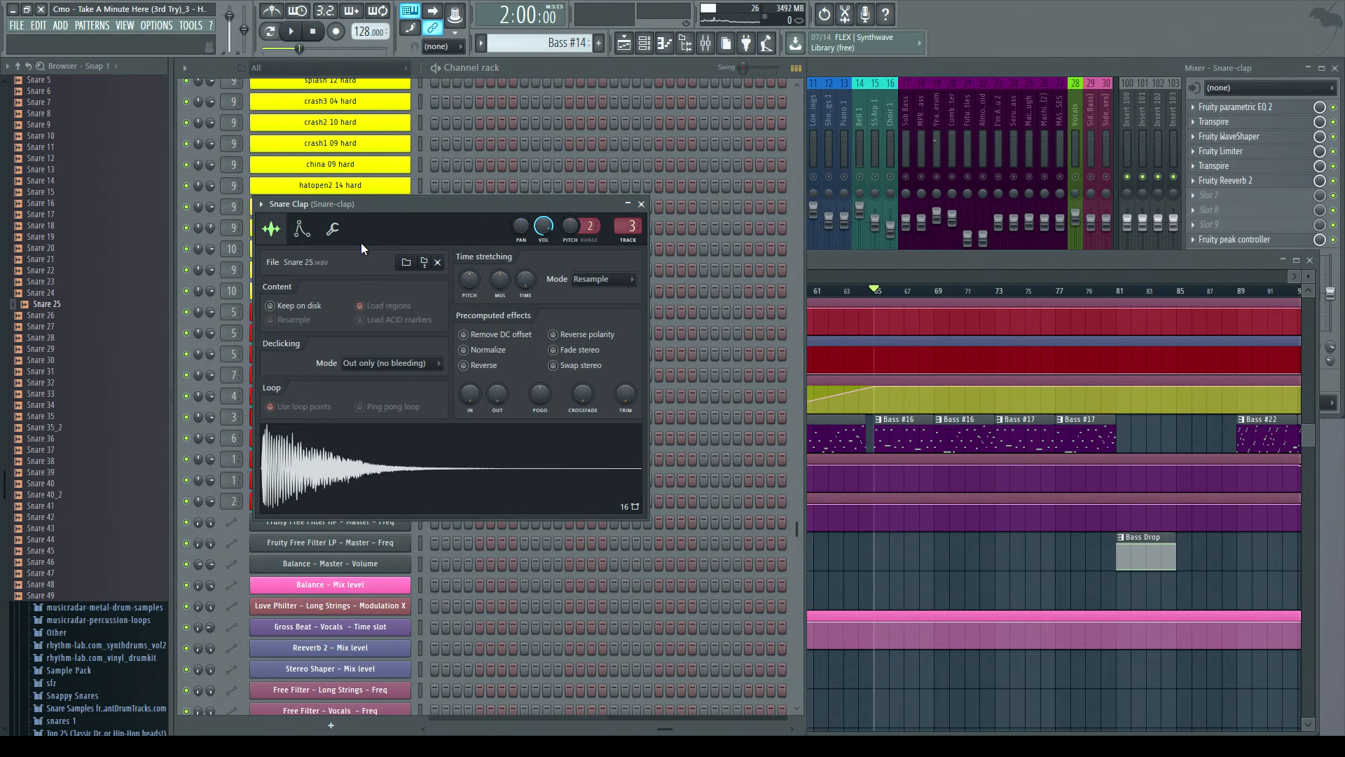
pyautogui.click(641, 204)
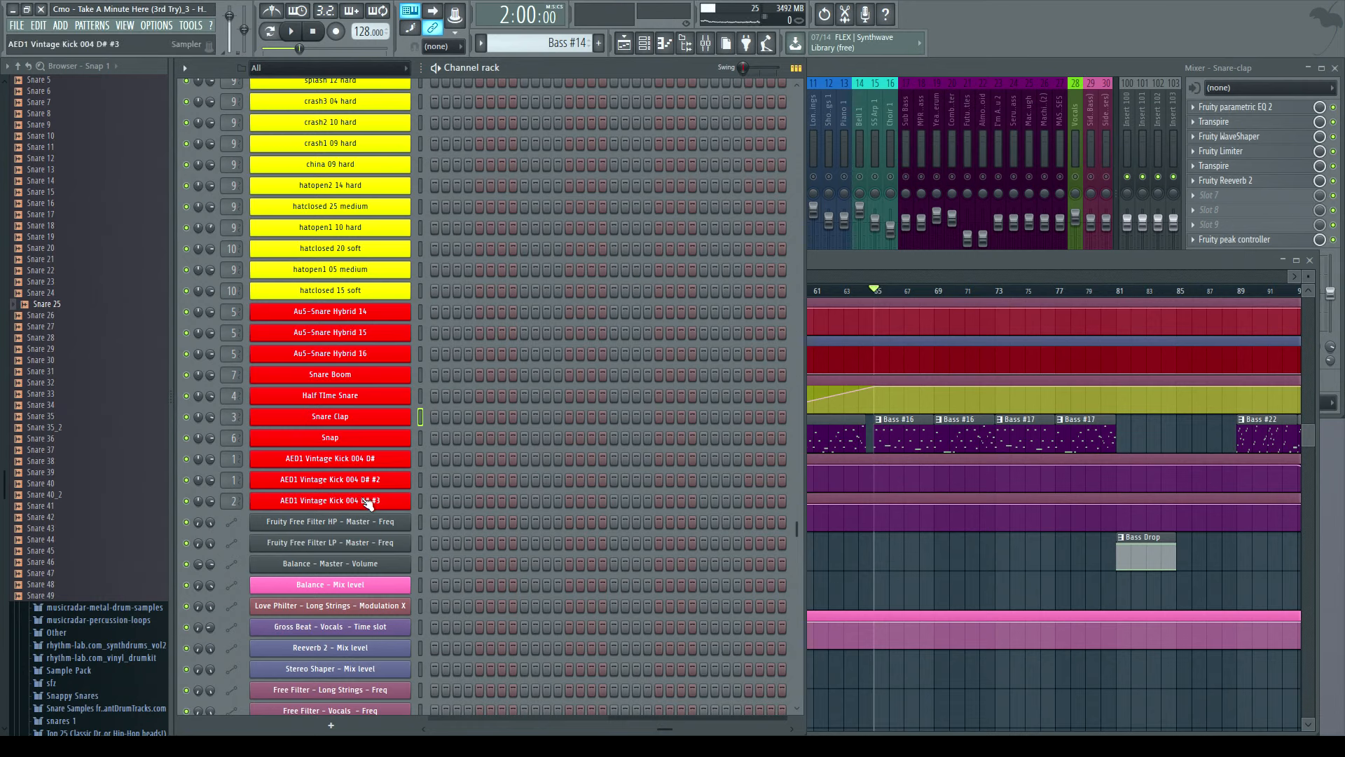
# - Open the Half Time Snare sampler, preview its sample, and close it
pyautogui.click(358, 395)
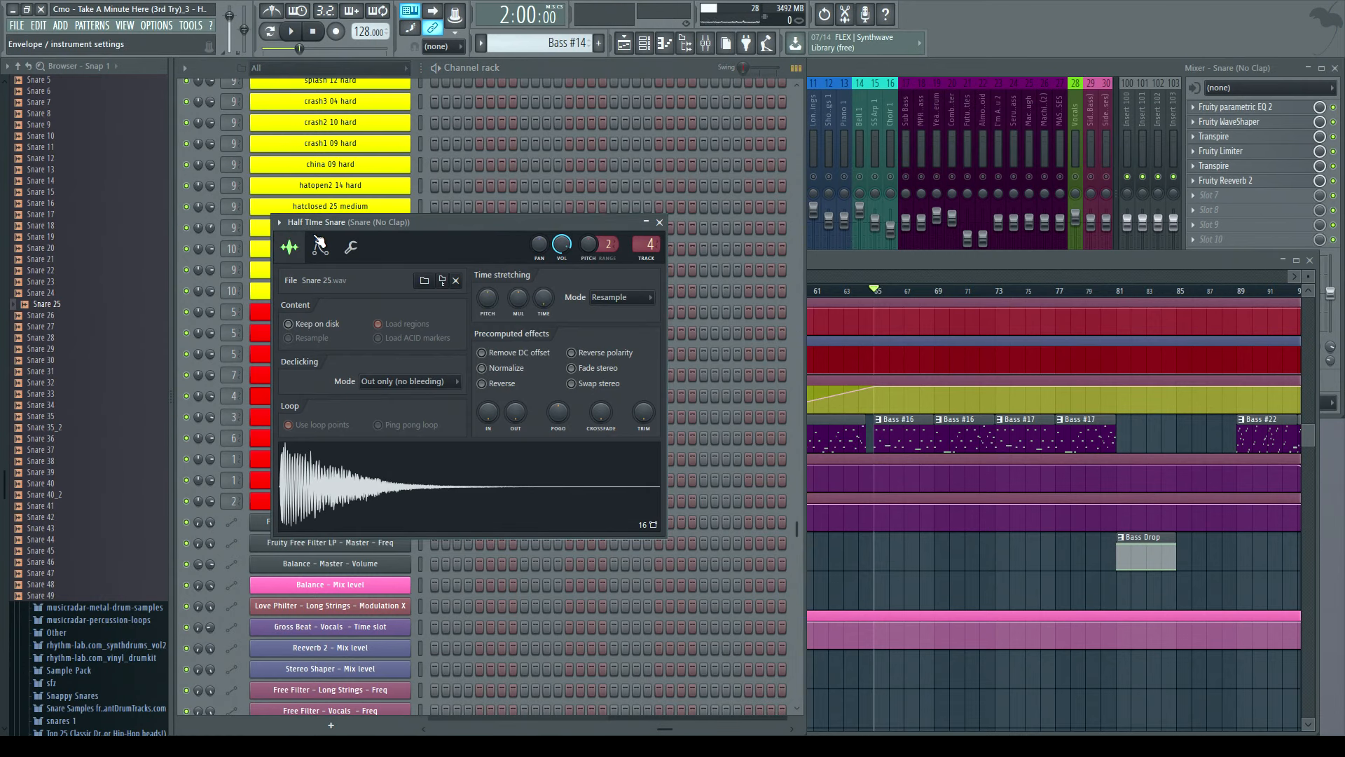
pyautogui.click(368, 477)
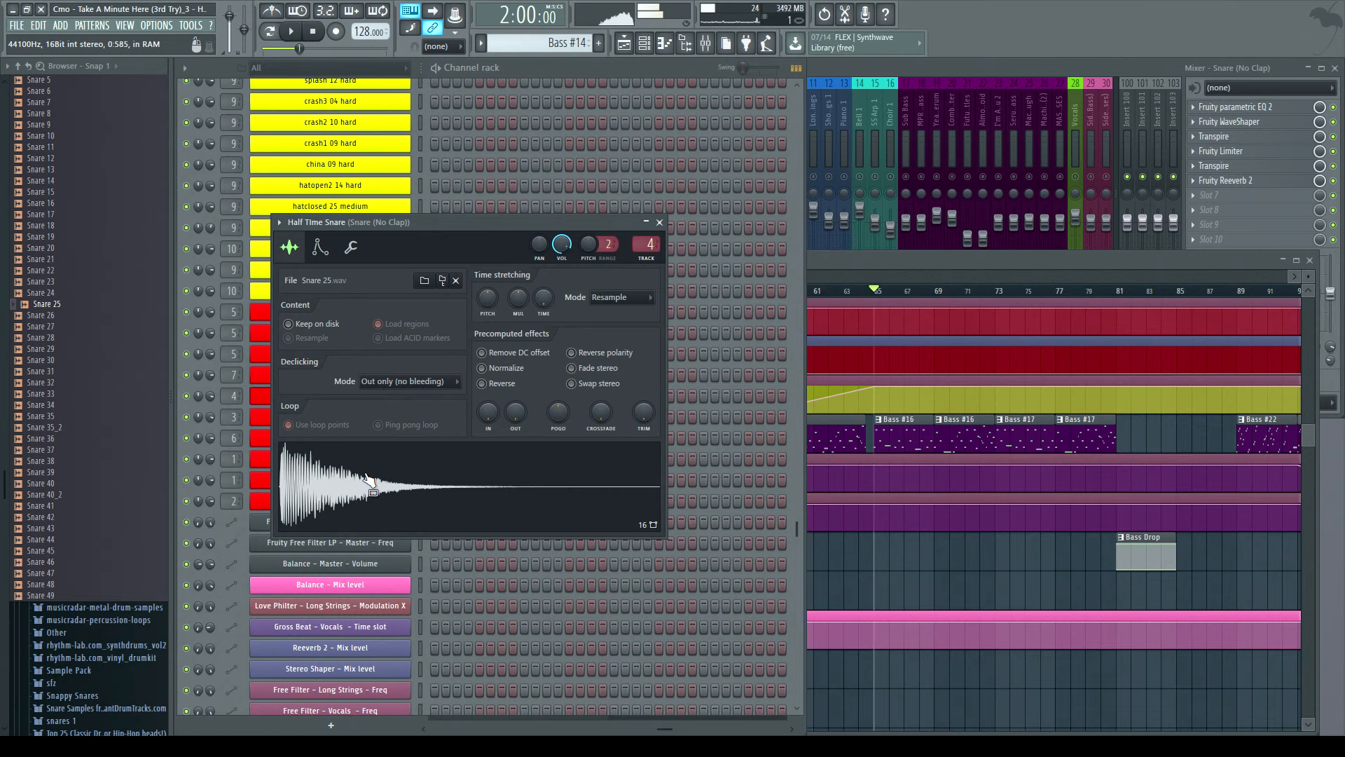
pyautogui.click(659, 222)
pyautogui.click(331, 403)
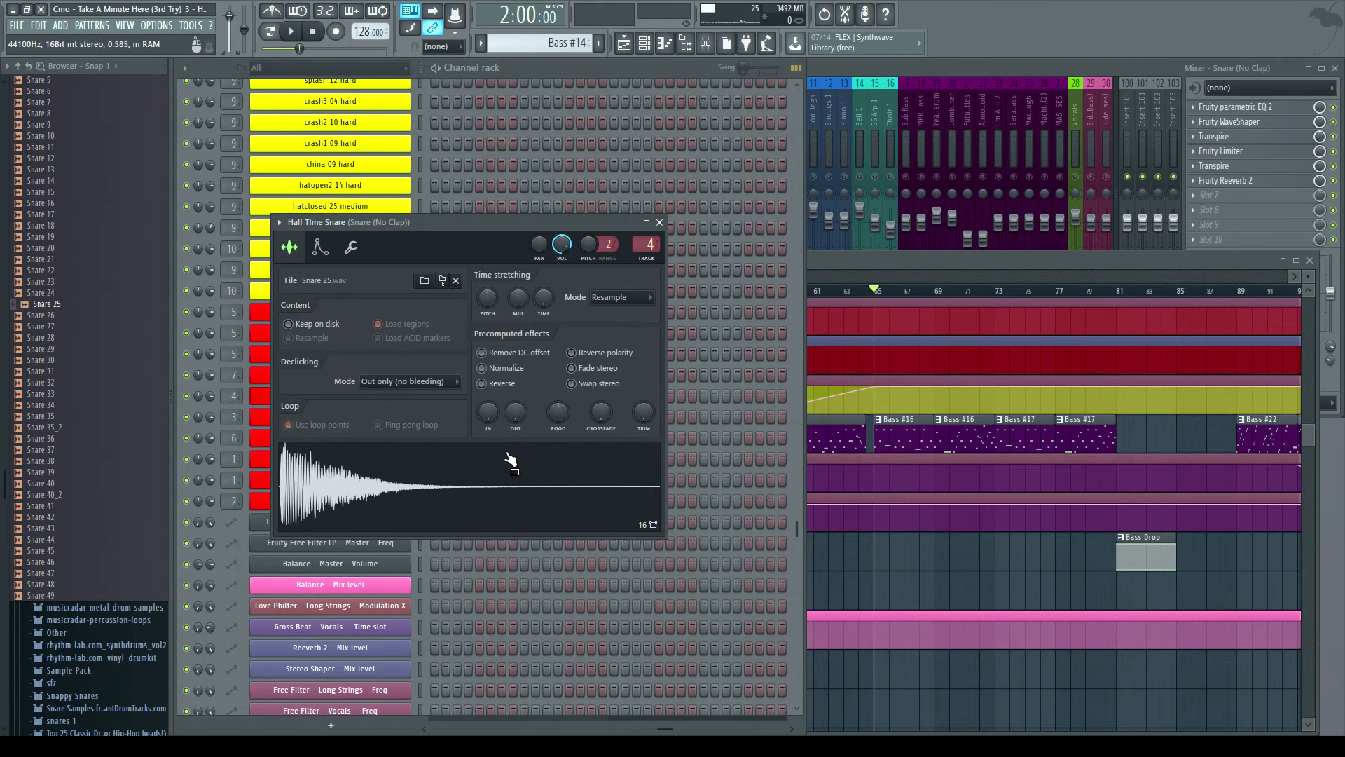
pyautogui.click(660, 222)
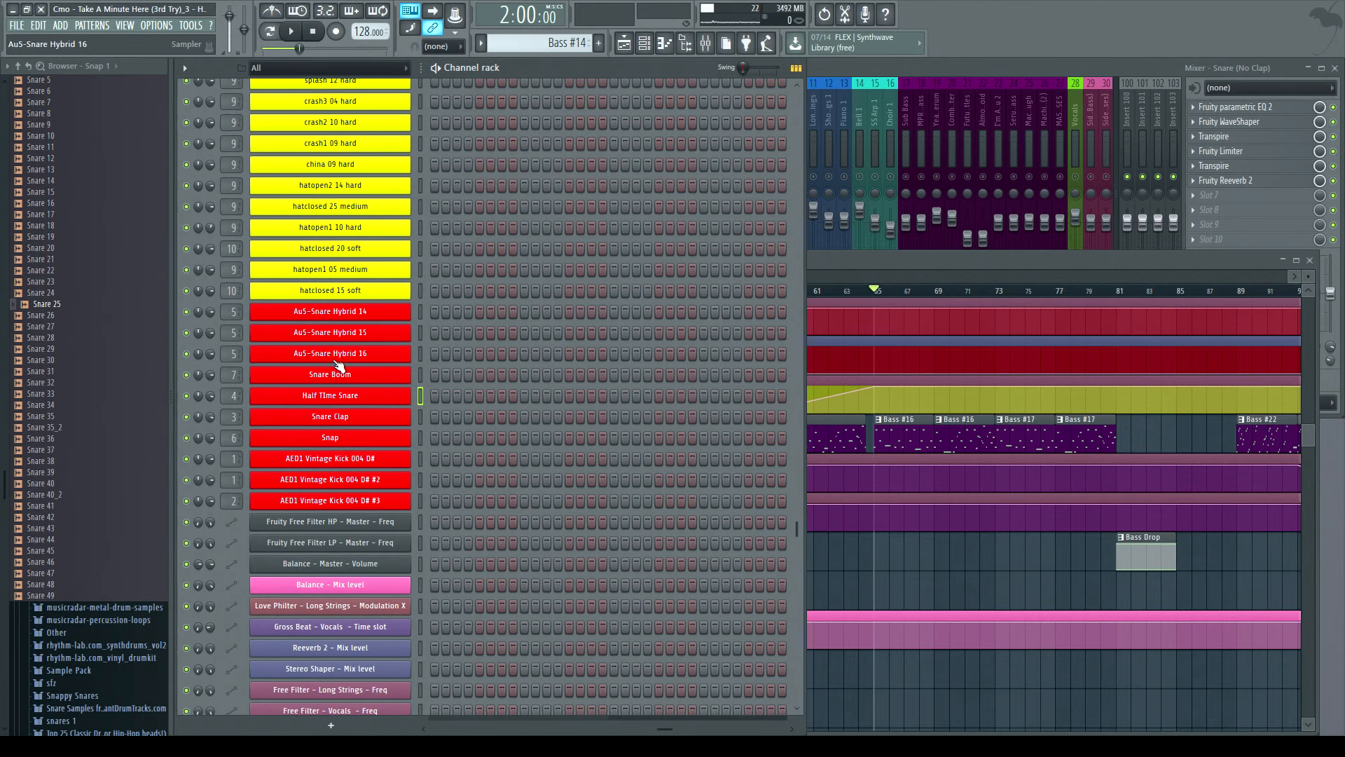
# - Open the AuS-Snare Hybrid 16 sampler, preview its sample, and close it
pyautogui.click(339, 356)
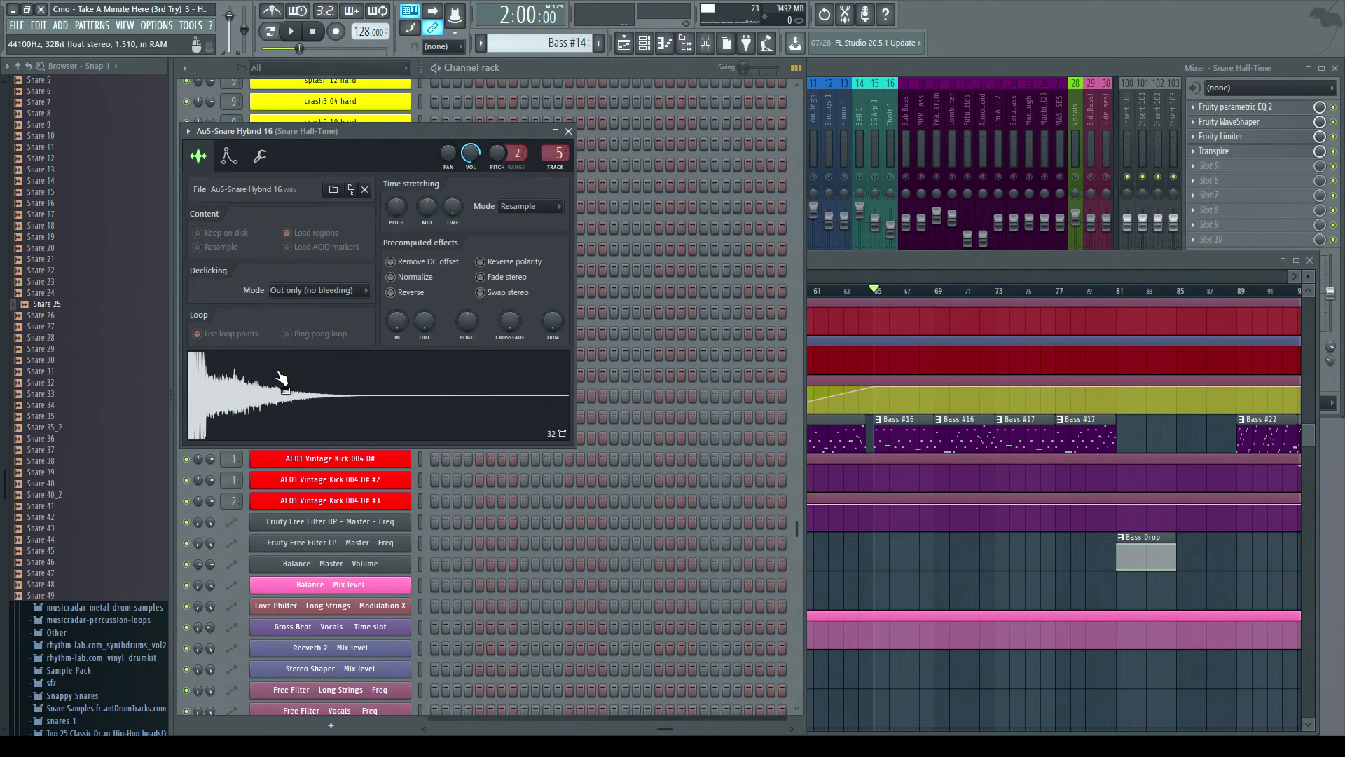
pyautogui.click(836, 259)
pyautogui.moveTo(455, 276); pyautogui.dragTo(519, 294)
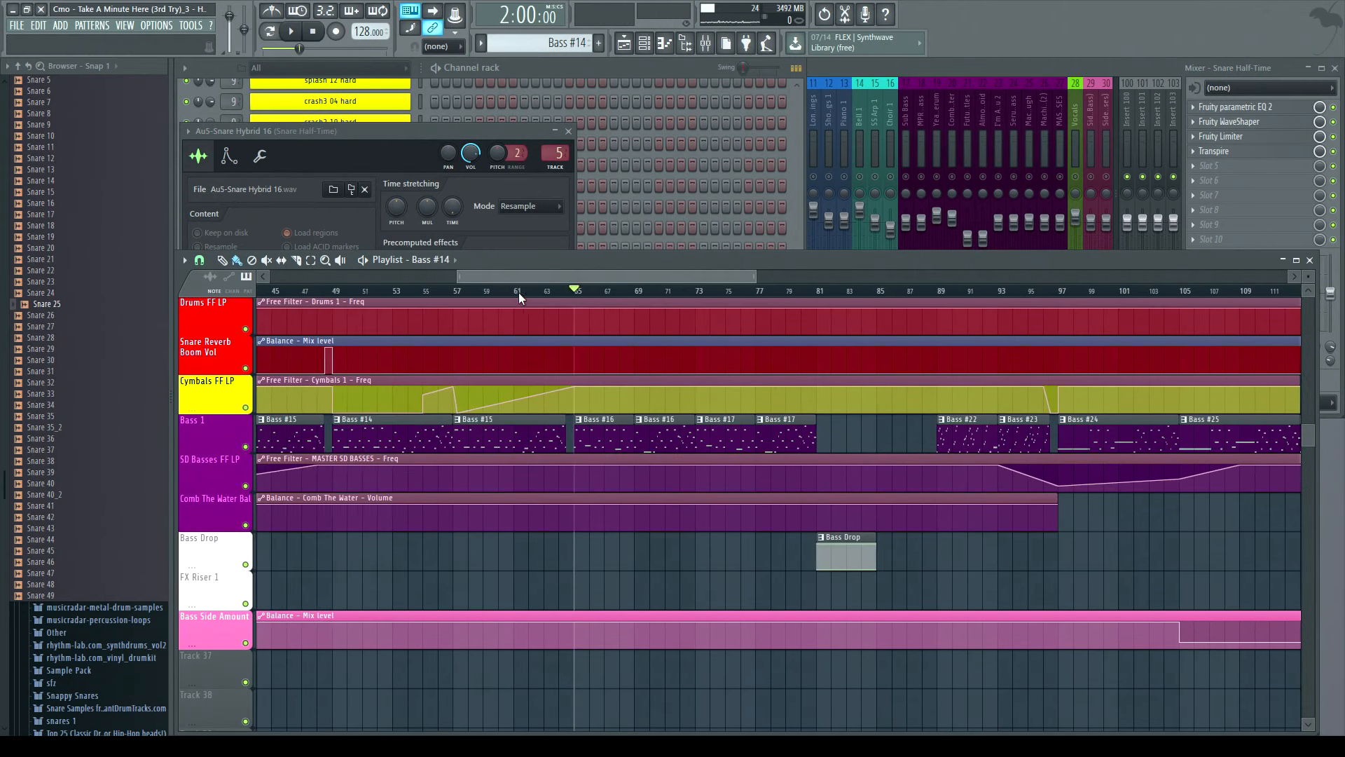
pyautogui.click(300, 135)
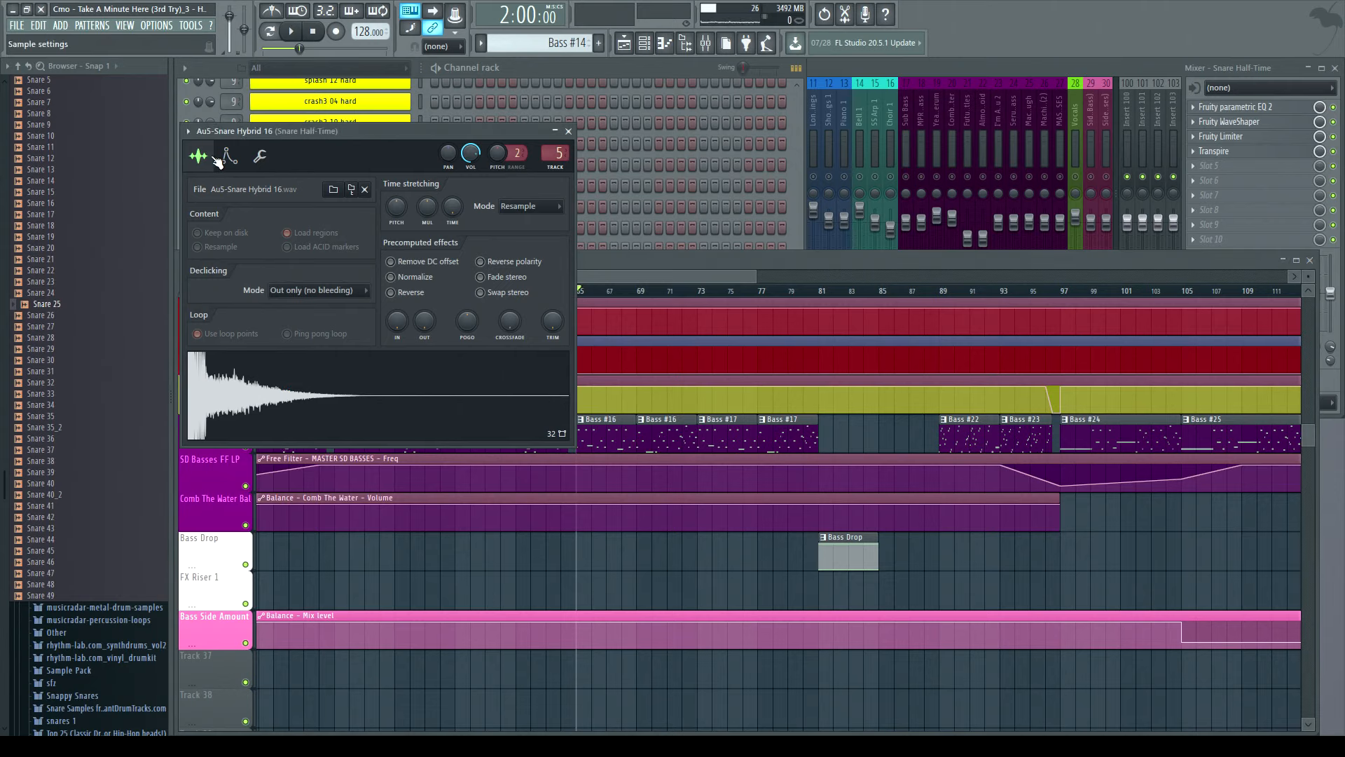
pyautogui.click(273, 410)
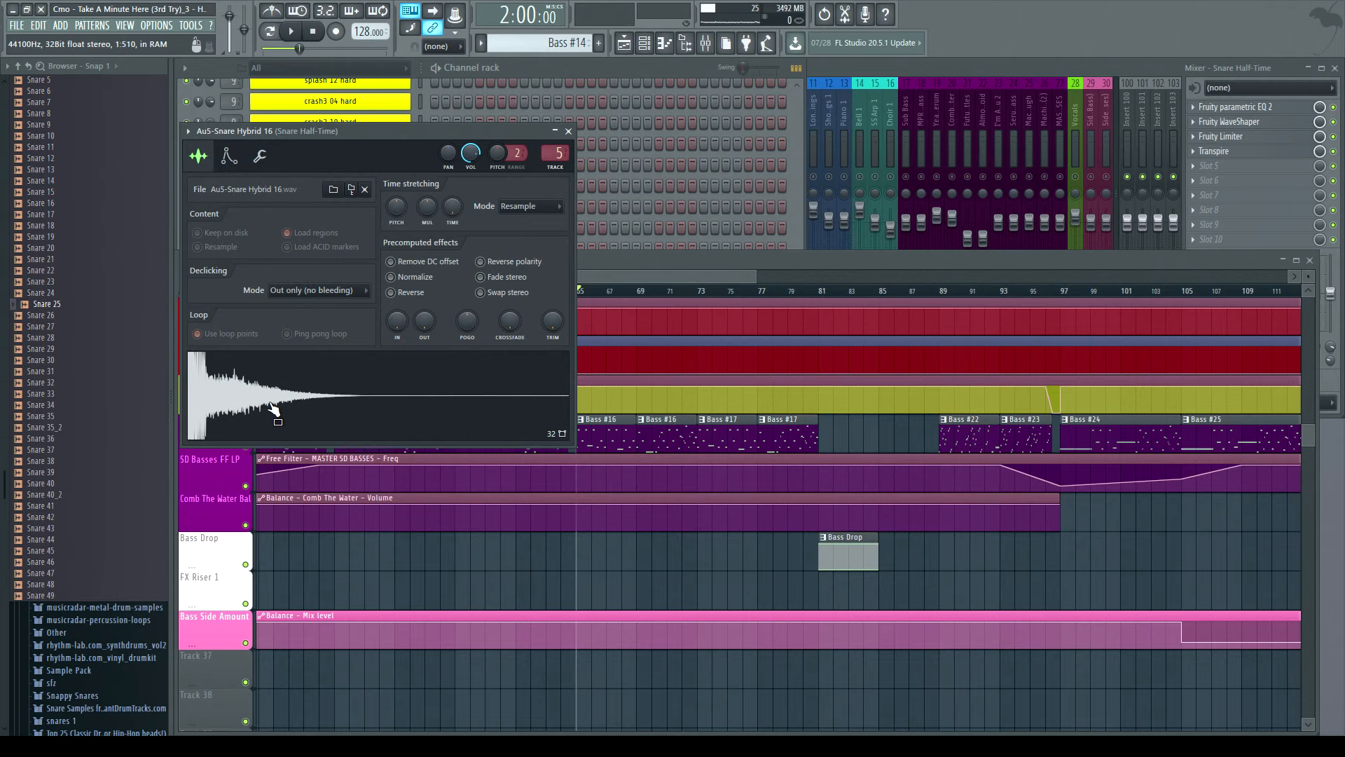
pyautogui.click(568, 131)
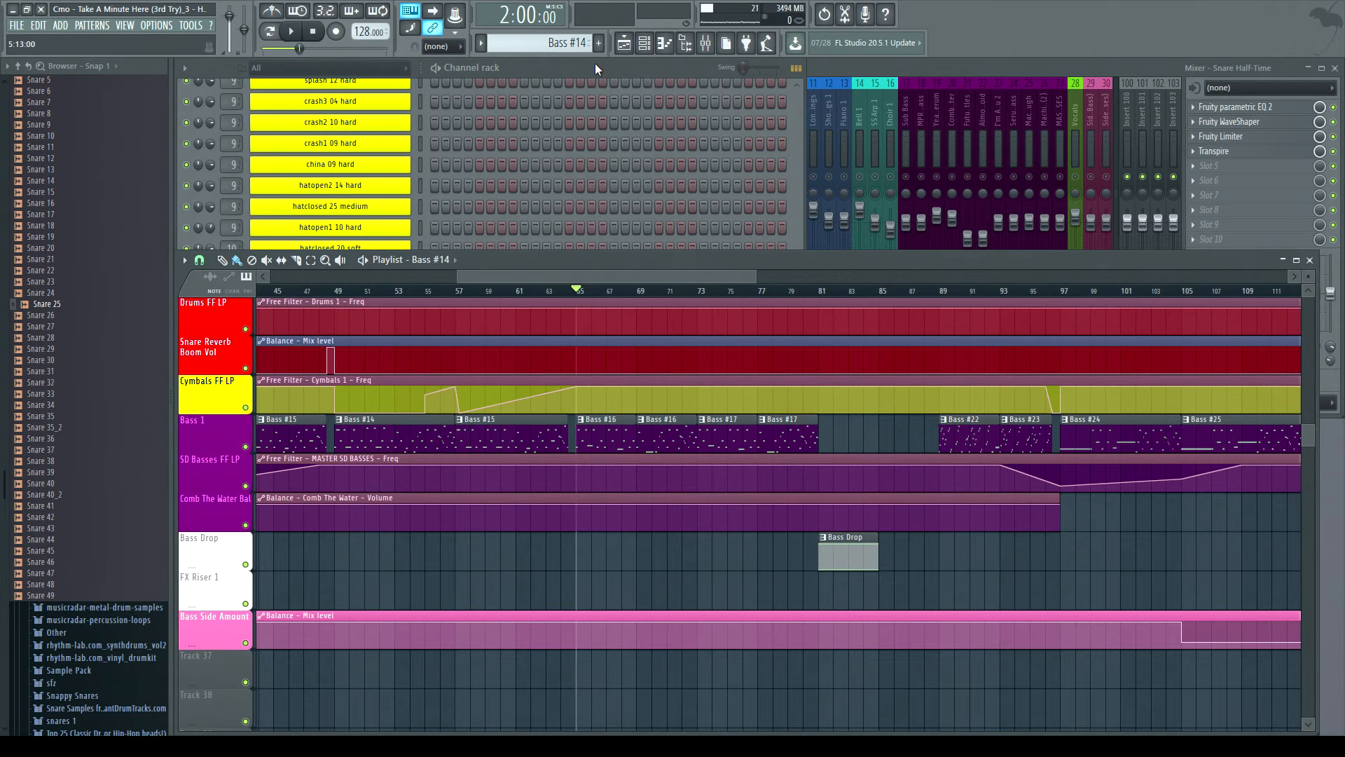
# - Open the AuS-Snare Hybrid 15 sampler, switch between its envelope and sample settings, and close it
pyautogui.doubleClick(544, 66)
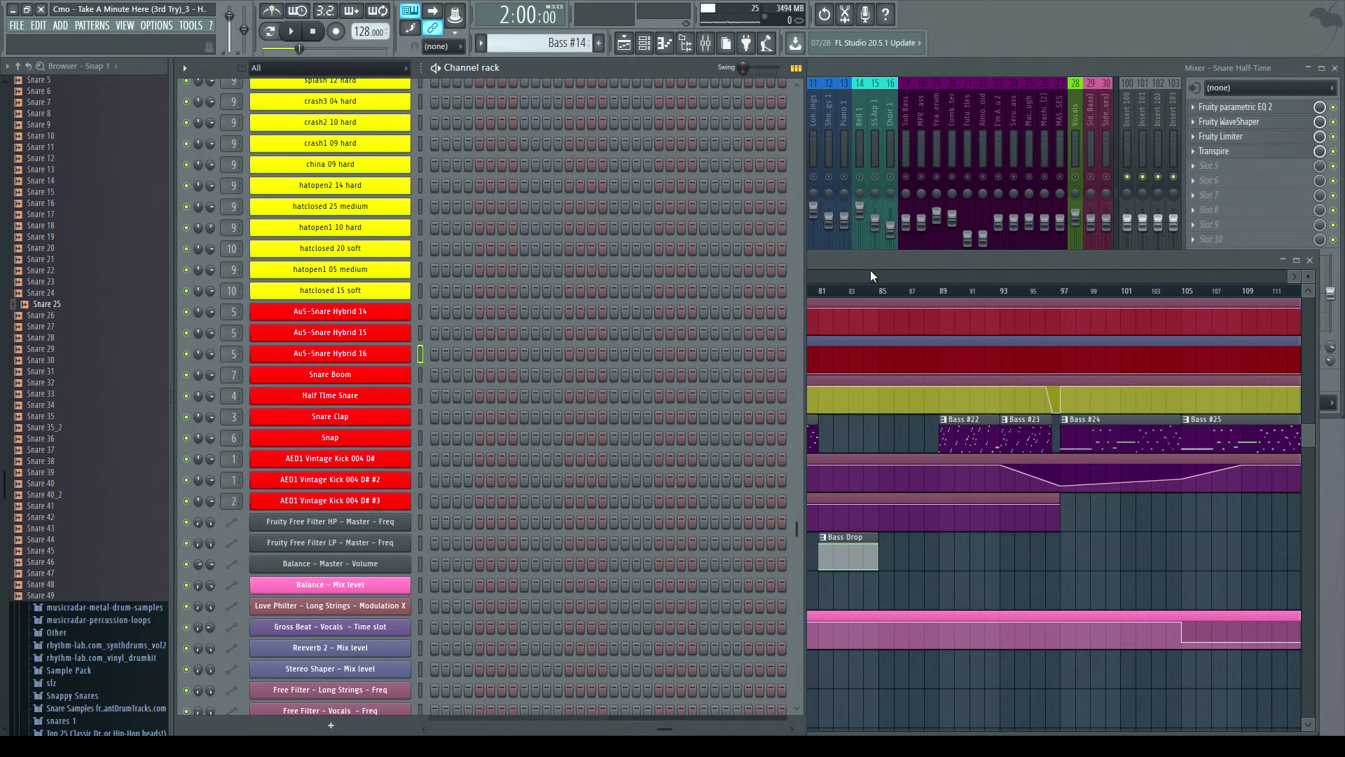
pyautogui.click(835, 273)
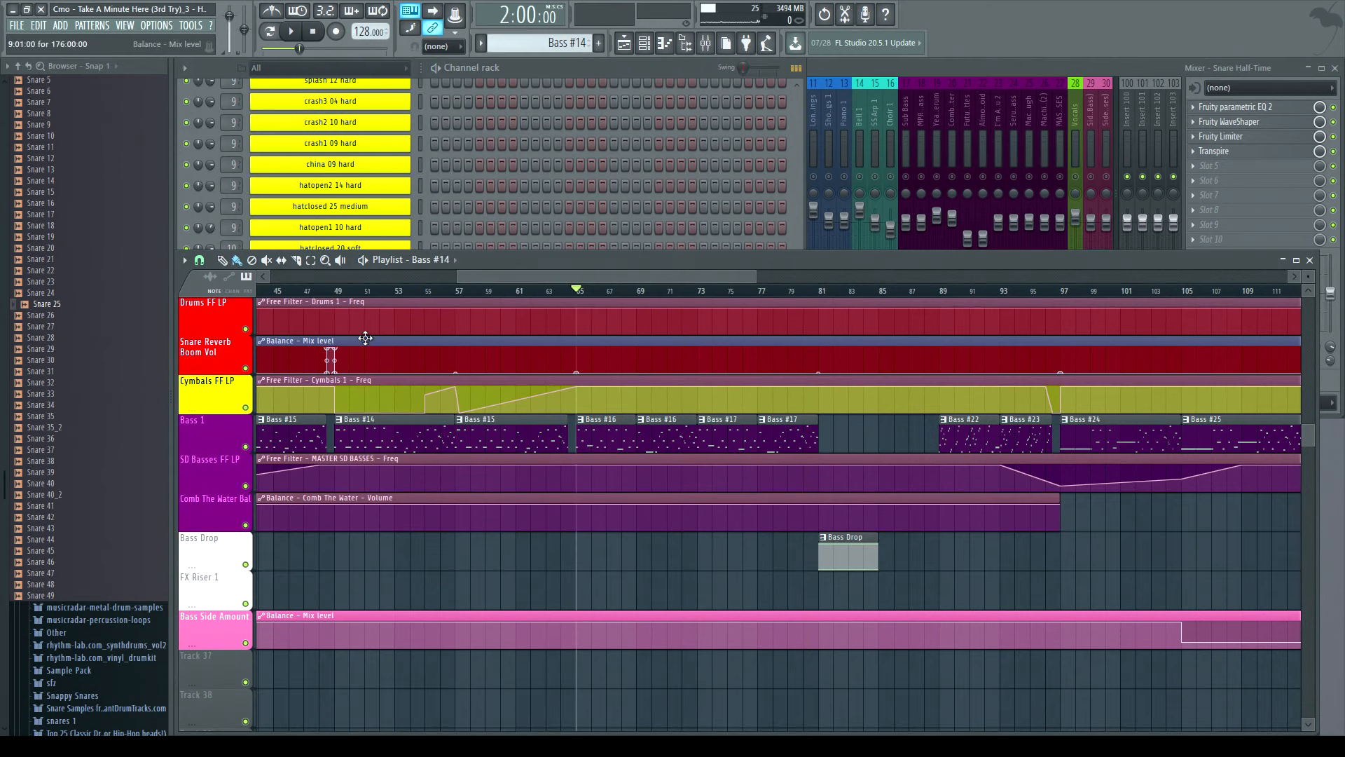
pyautogui.click(544, 73)
pyautogui.click(384, 336)
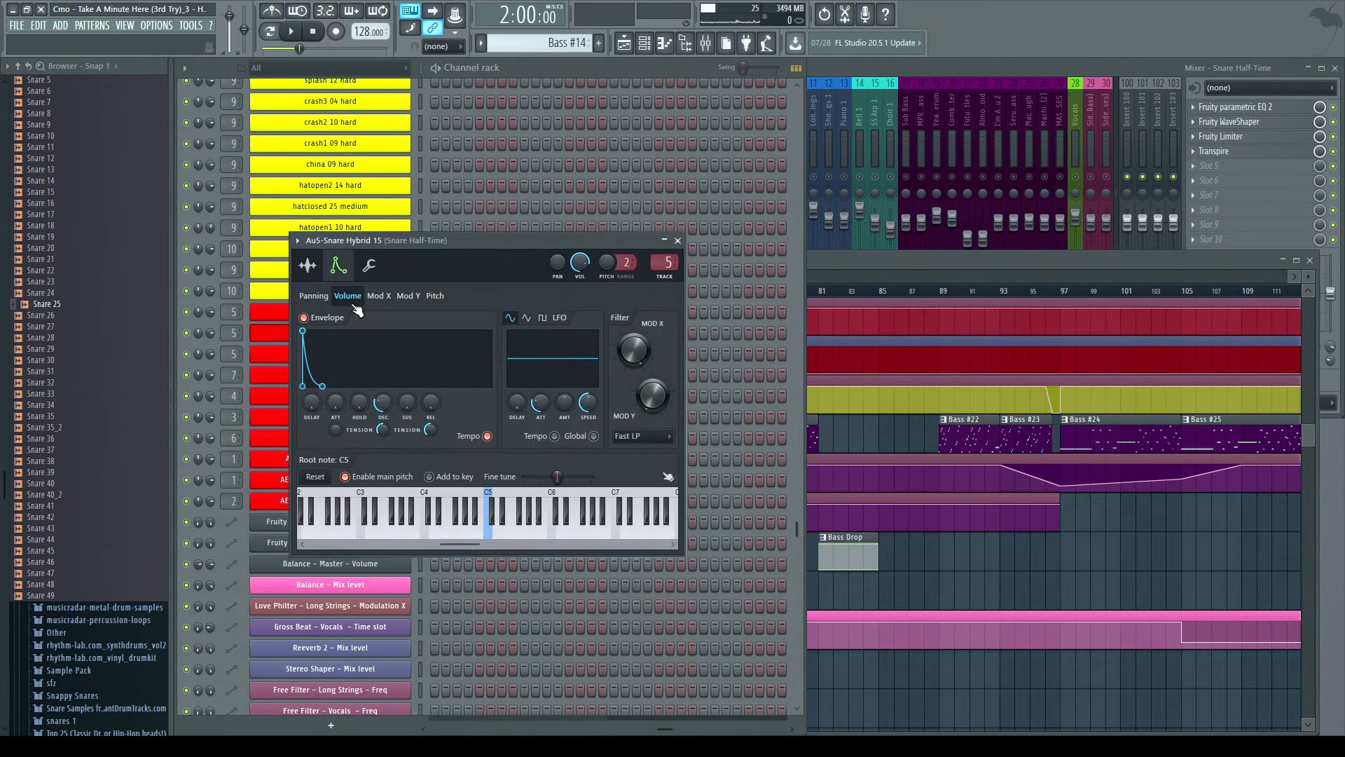
pyautogui.click(307, 265)
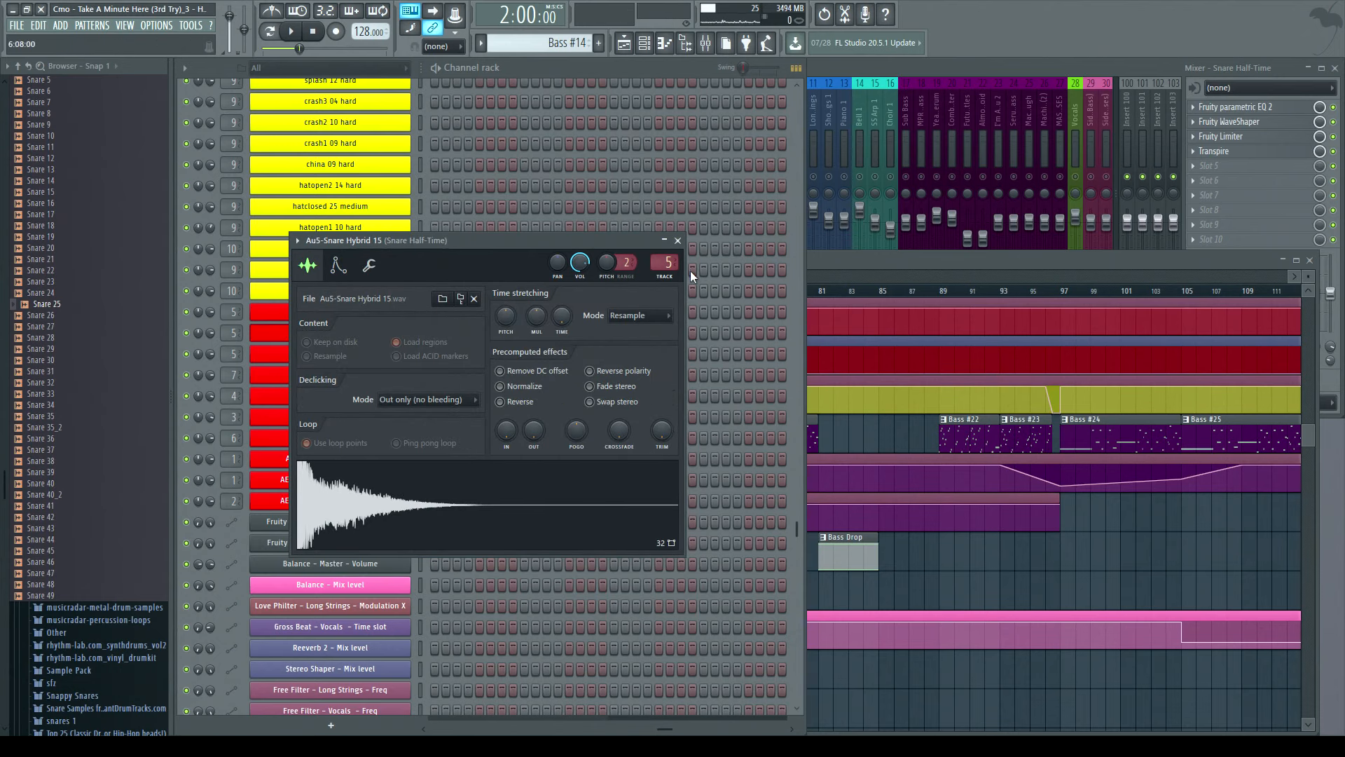
pyautogui.click(677, 240)
# - Open the AuS-Snare Hybrid 14 sampler, preview its sample, and close it
pyautogui.click(331, 314)
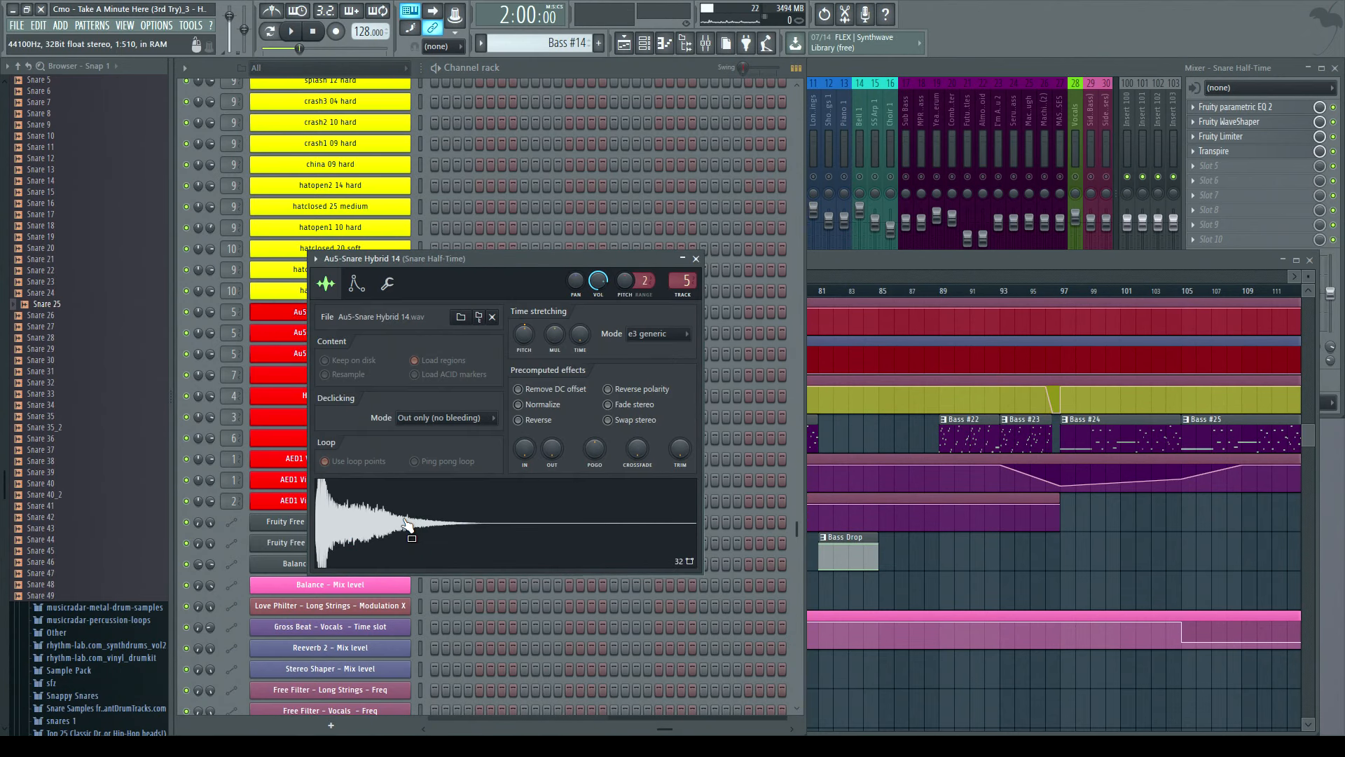
pyautogui.click(696, 259)
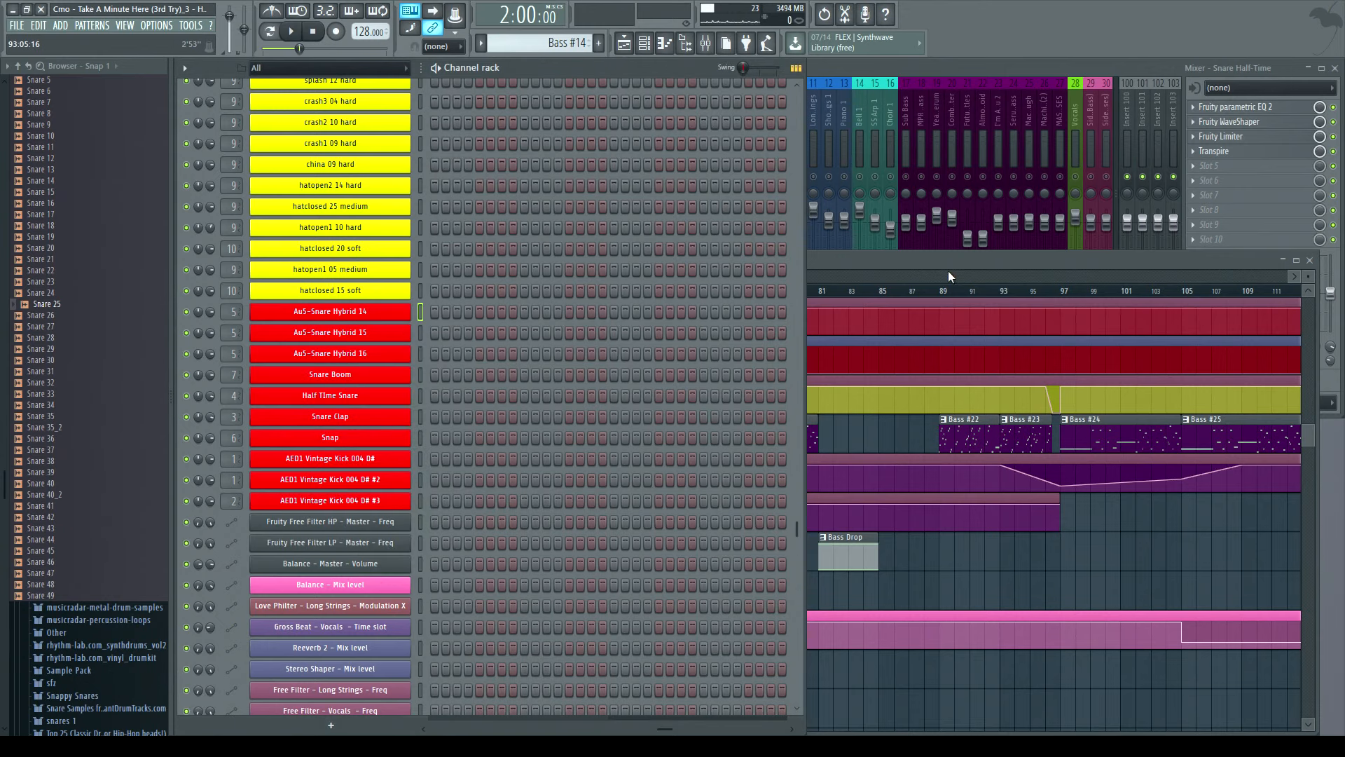
# - Open the Snap sampler from the channel rack and close it again
pyautogui.click(863, 266)
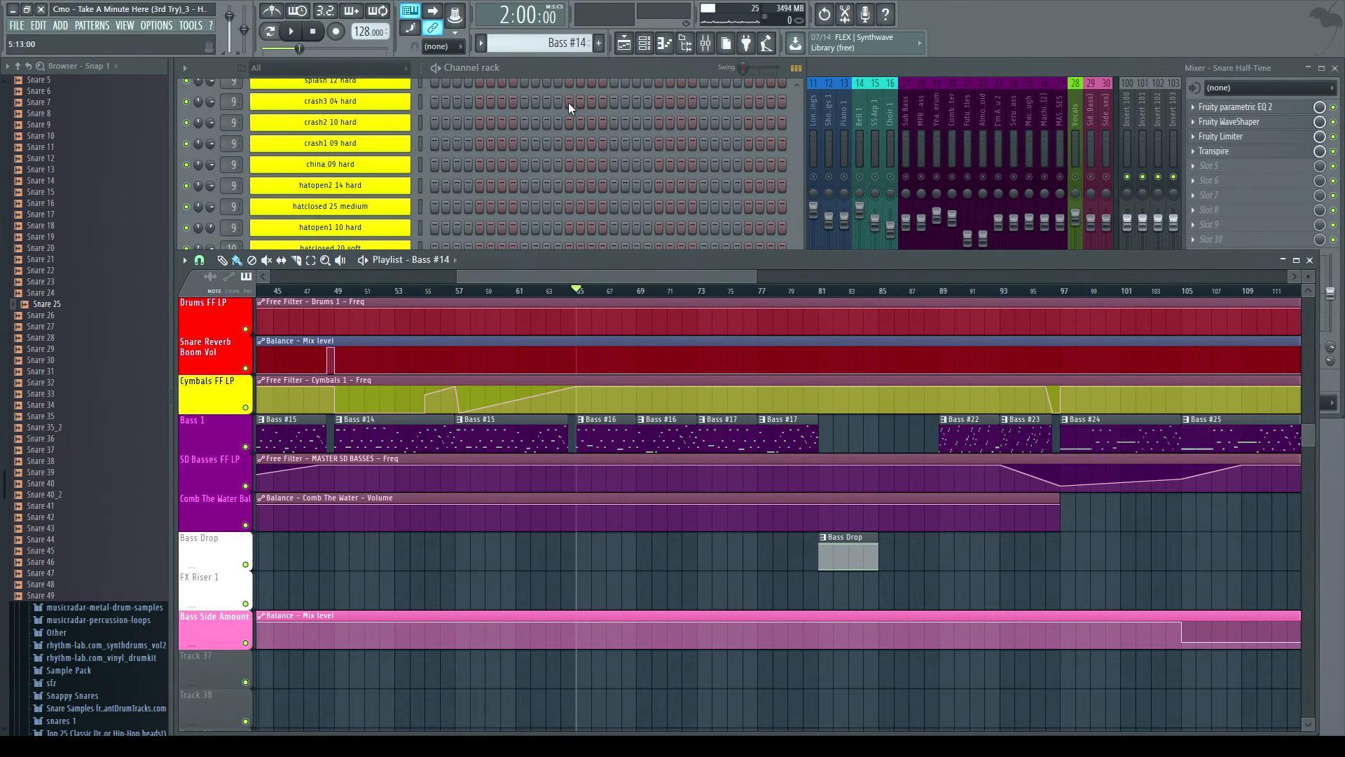
pyautogui.click(553, 72)
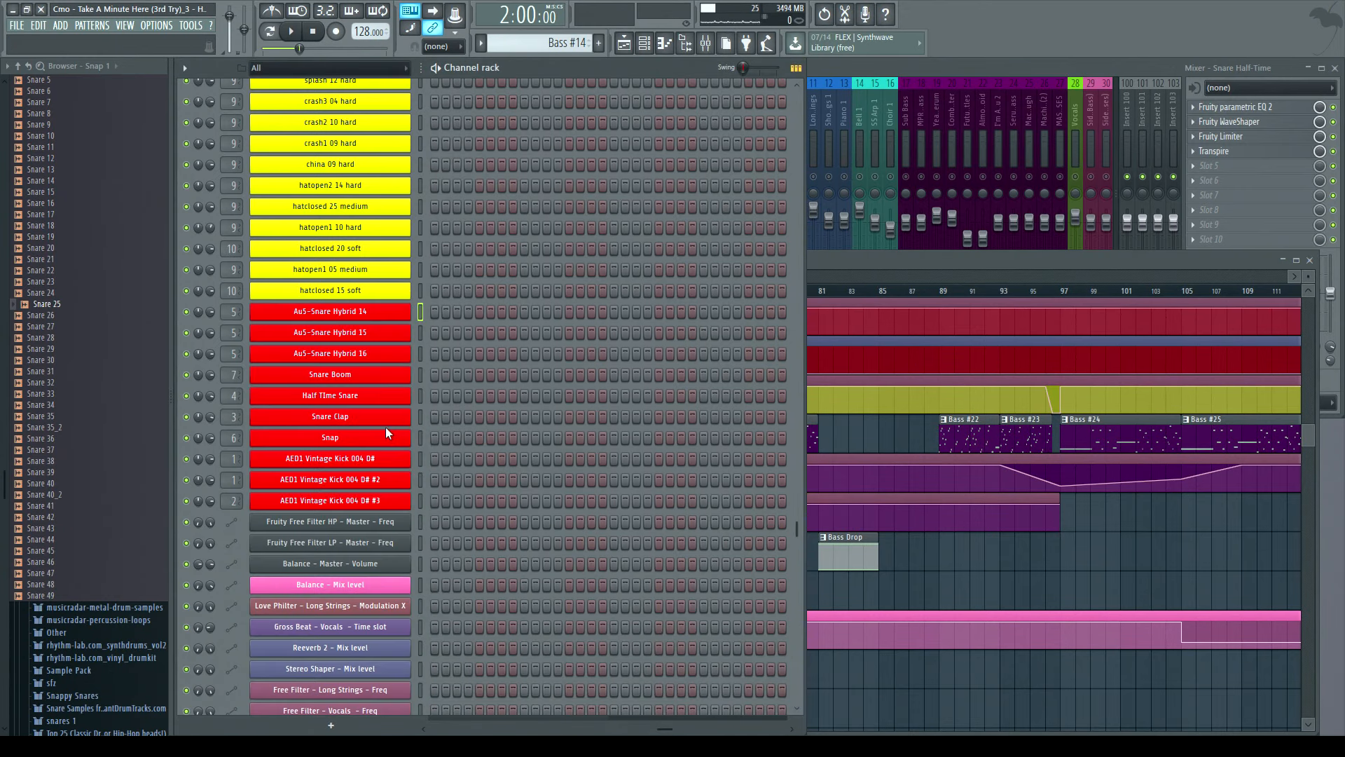
pyautogui.click(342, 443)
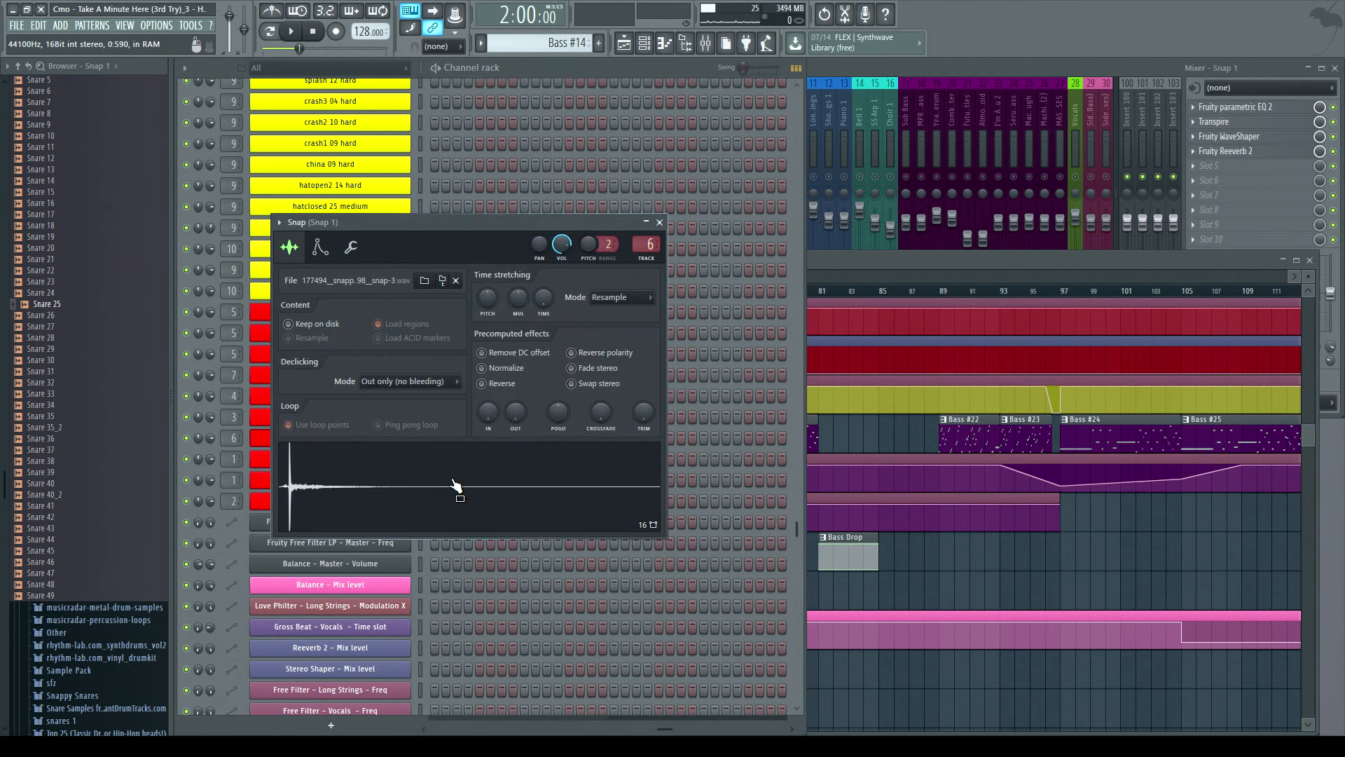
pyautogui.click(659, 223)
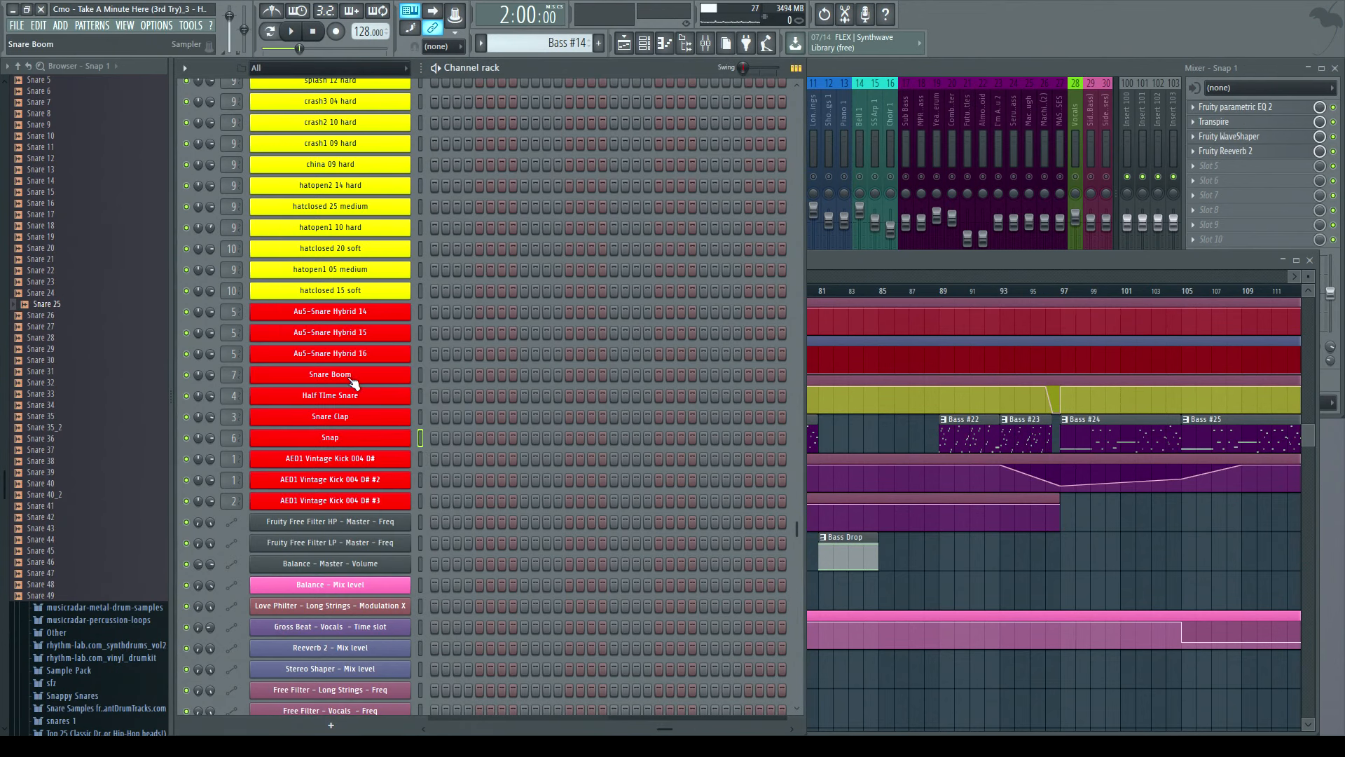
# - Open the Snare Boom sampler and place the playlist playhead at bar 48
pyautogui.click(343, 378)
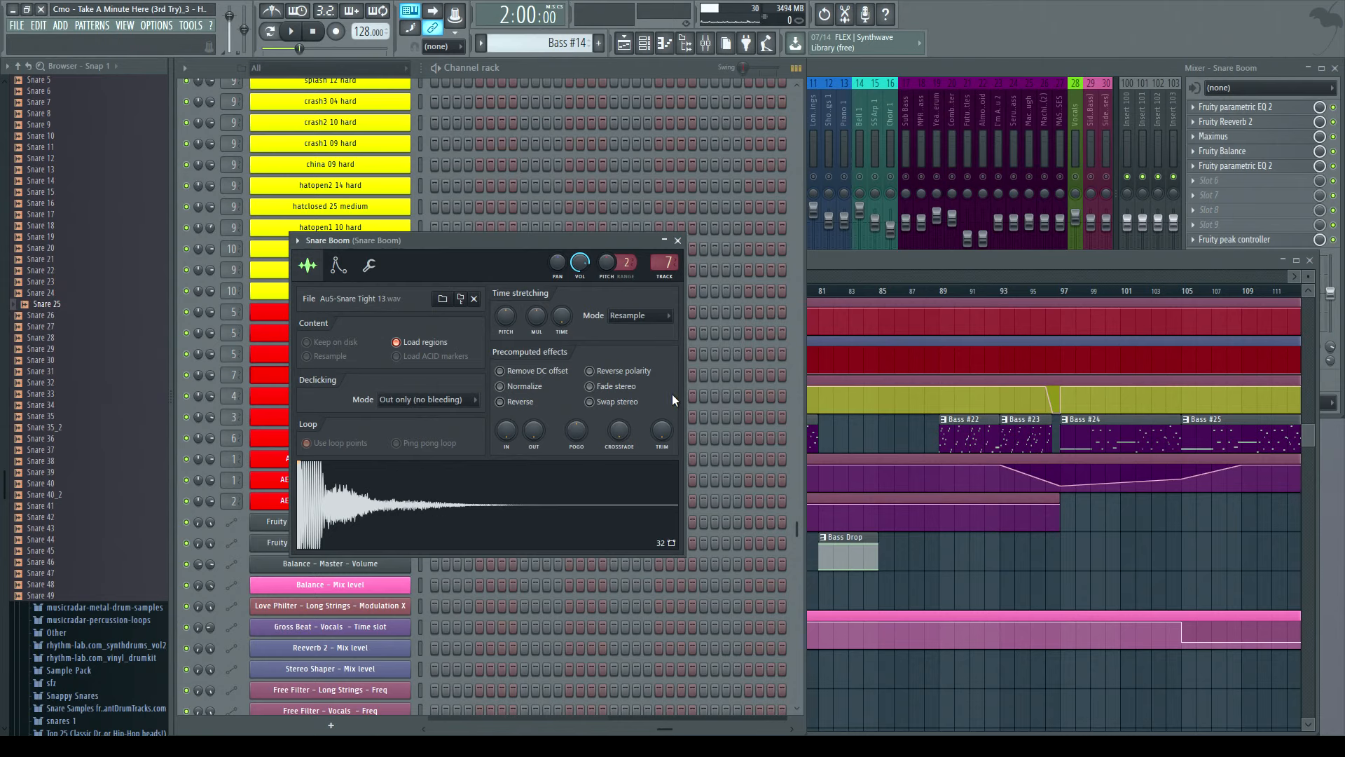
pyautogui.click(867, 263)
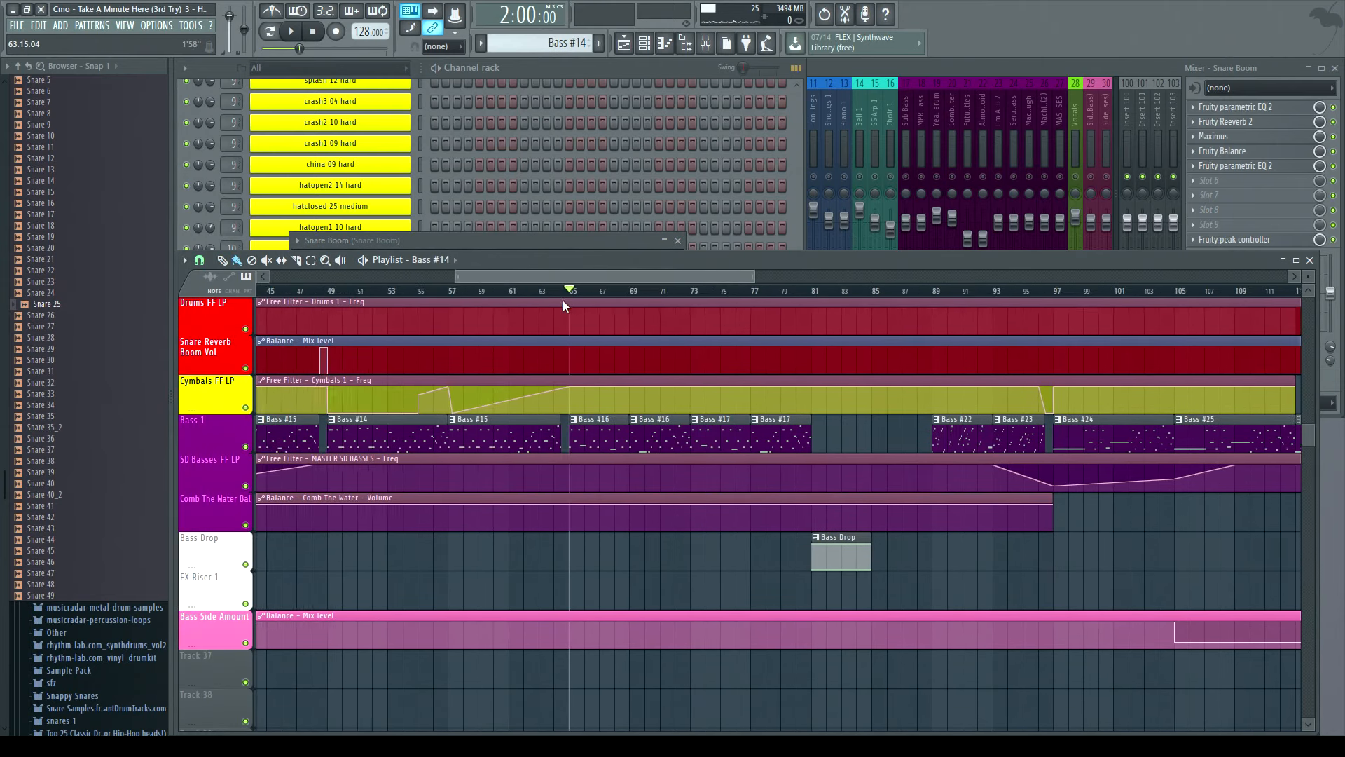
pyautogui.scroll(5, 661, 459)
pyautogui.scroll(1, 661, 459)
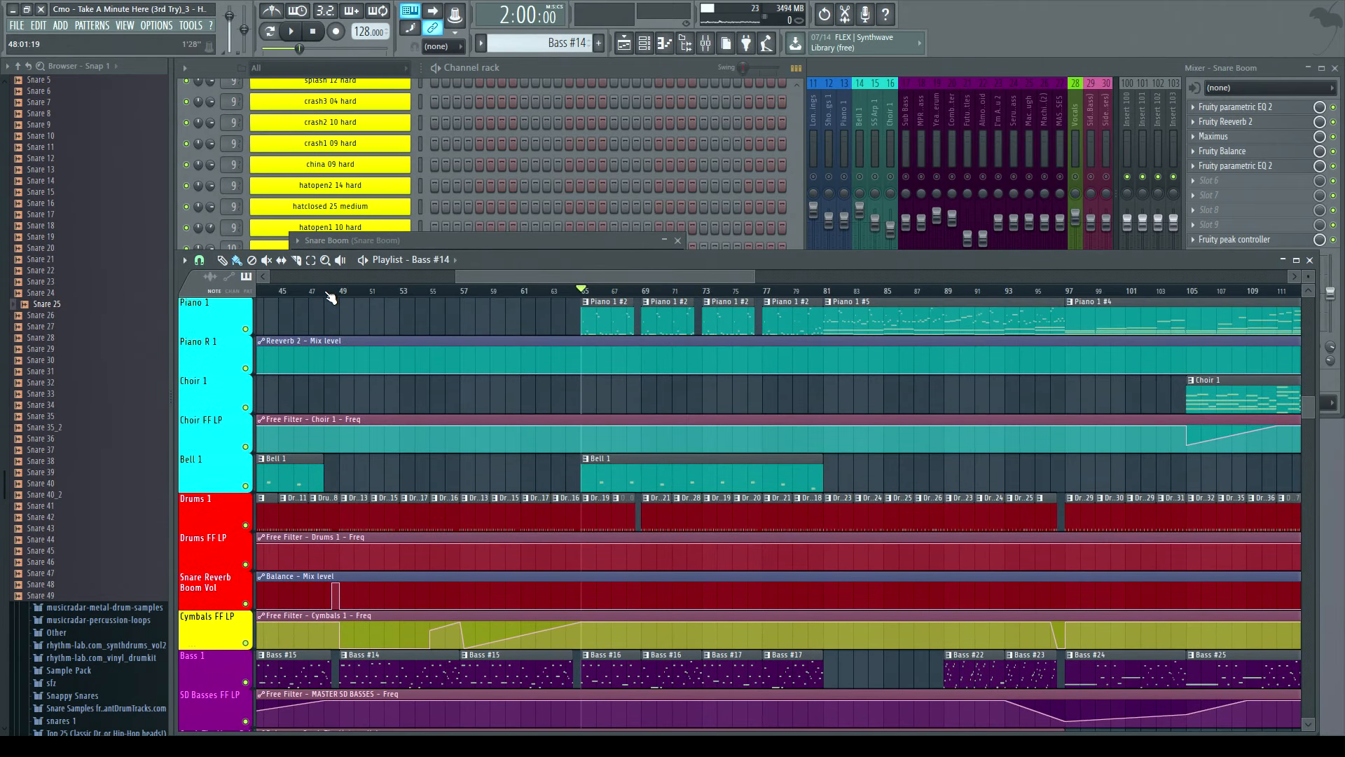
pyautogui.scroll(8, 330, 297)
pyautogui.click(384, 292)
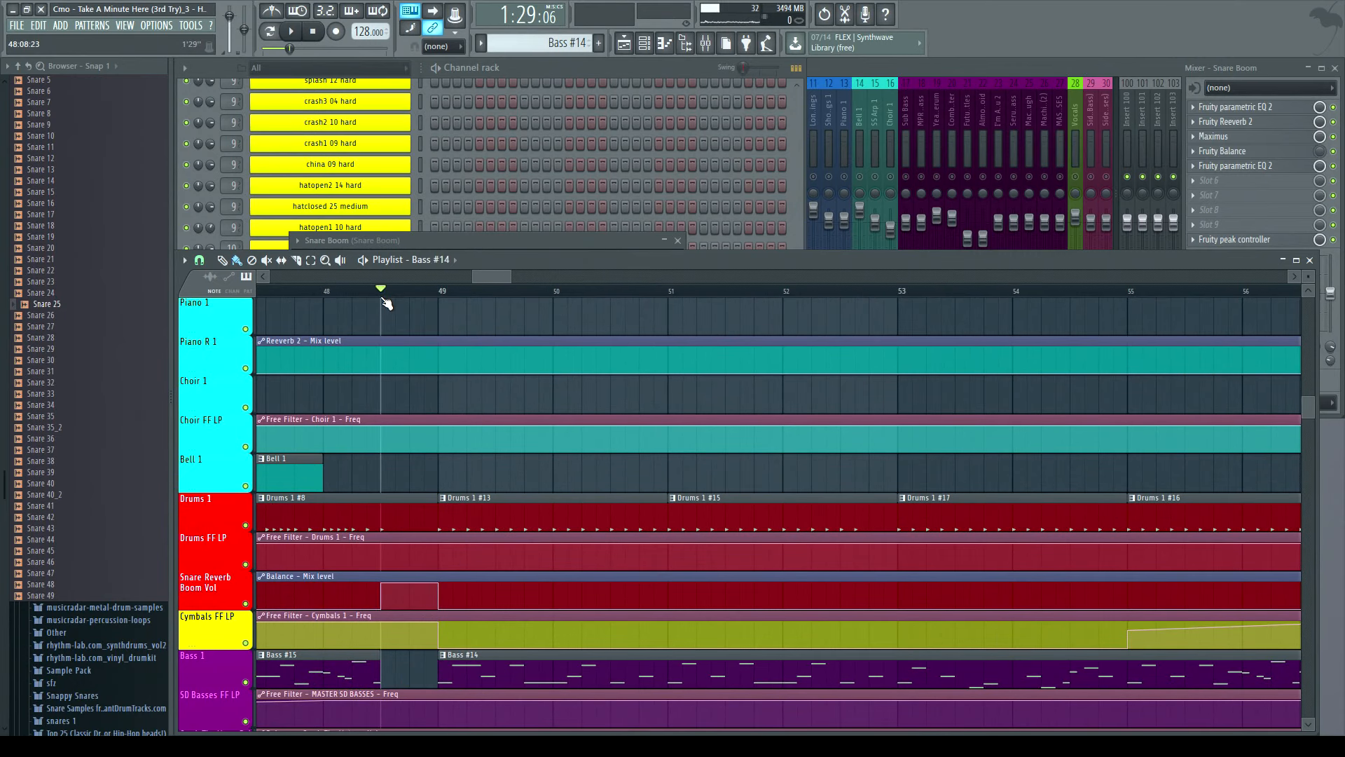
# - Reopen the Snare Boom sampler, preview its sample, and stop playback
pyautogui.click(512, 74)
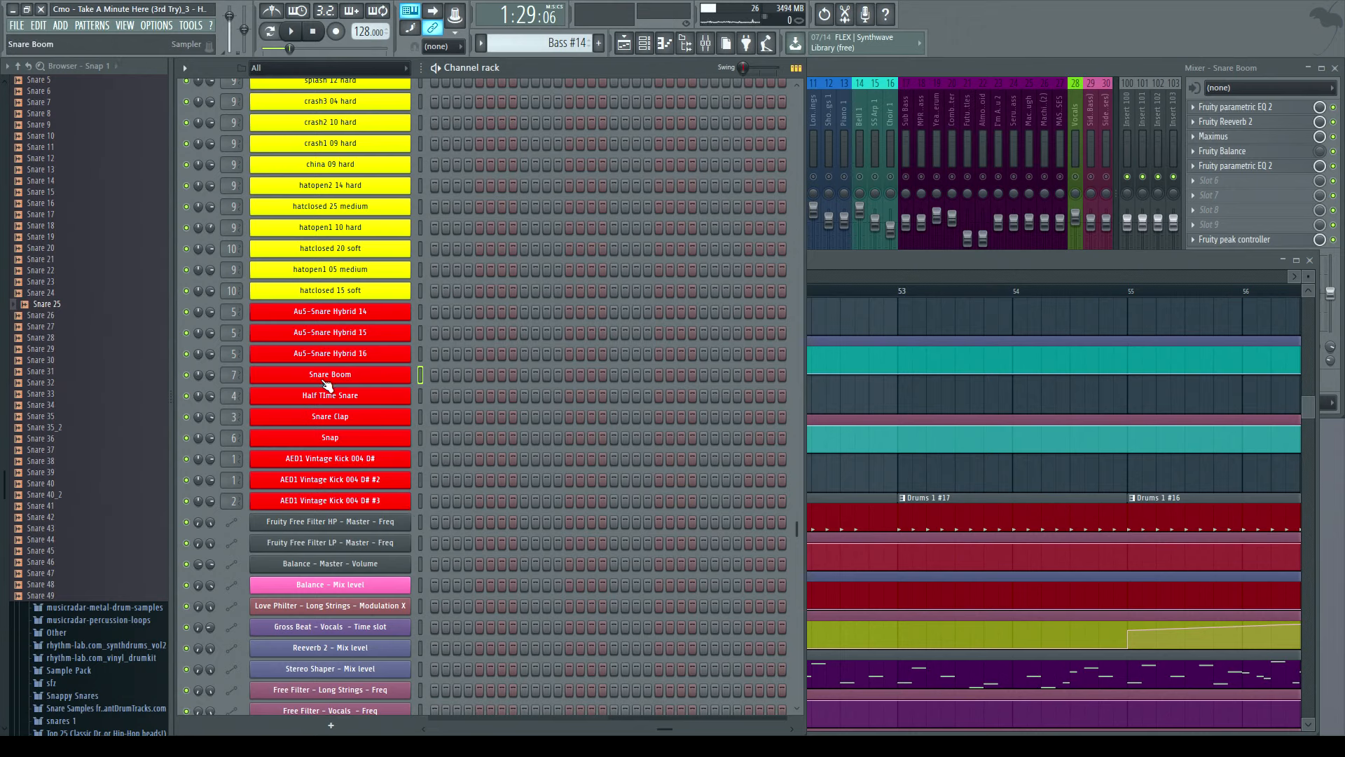
pyautogui.click(350, 380)
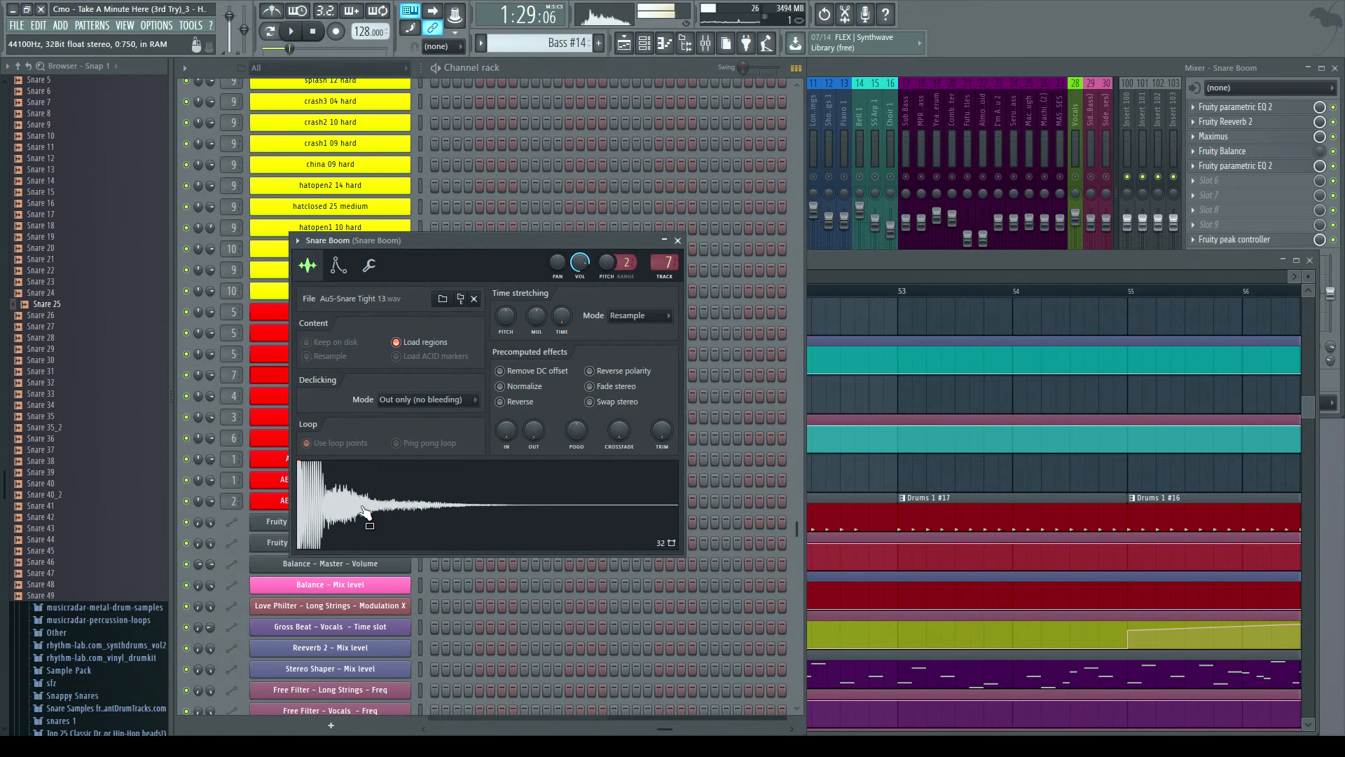
pyautogui.click(314, 31)
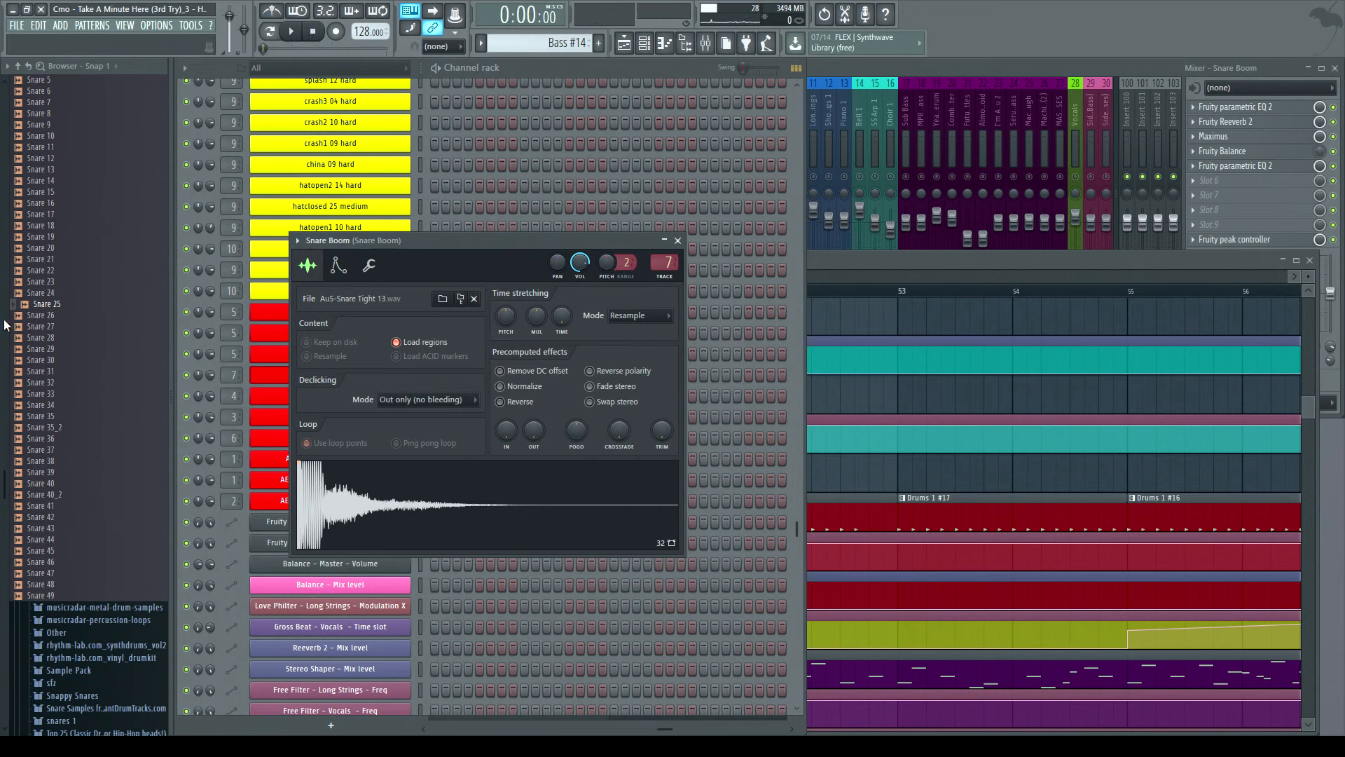
# - Browse the breakweaker samples 2-Snare Electro folder for the AuS-Snare Tight samples used by Snare Boom
pyautogui.scroll(10, 128, 449)
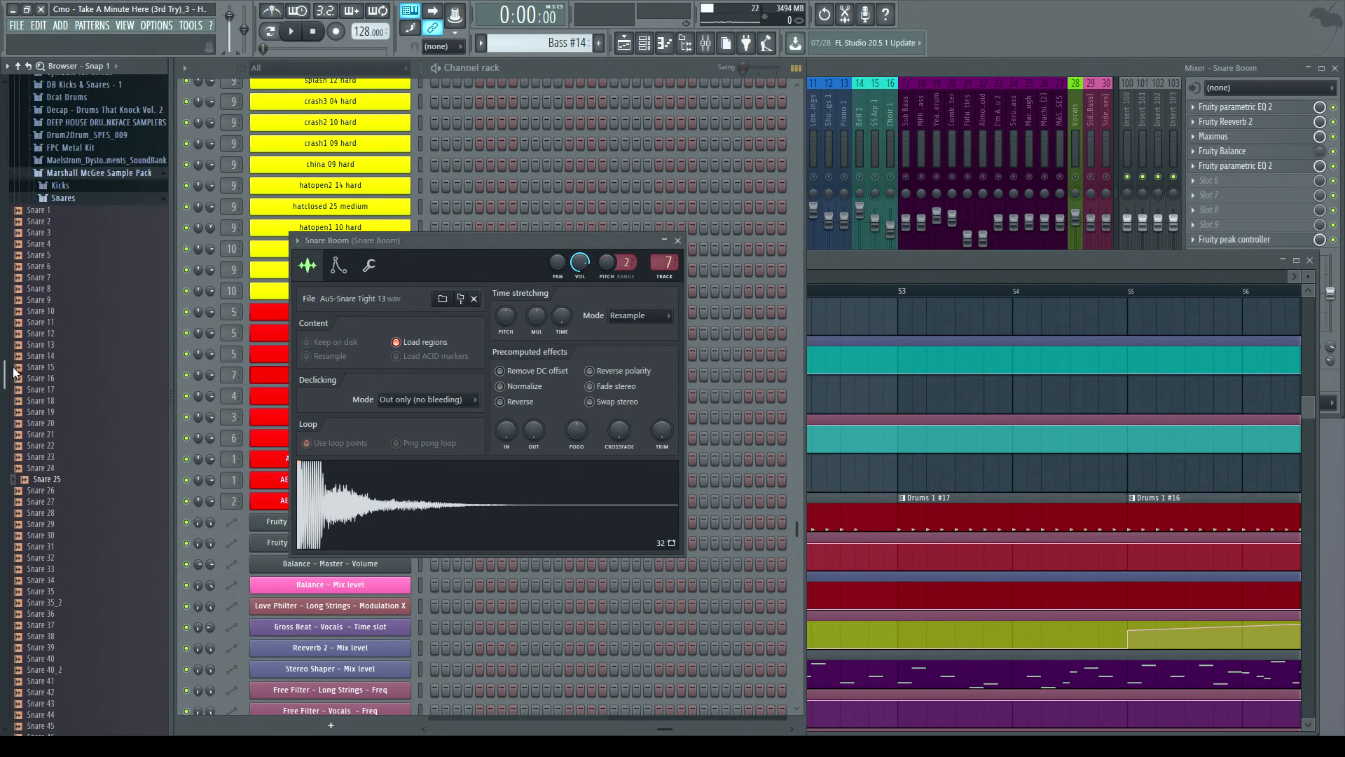
pyautogui.click(64, 438)
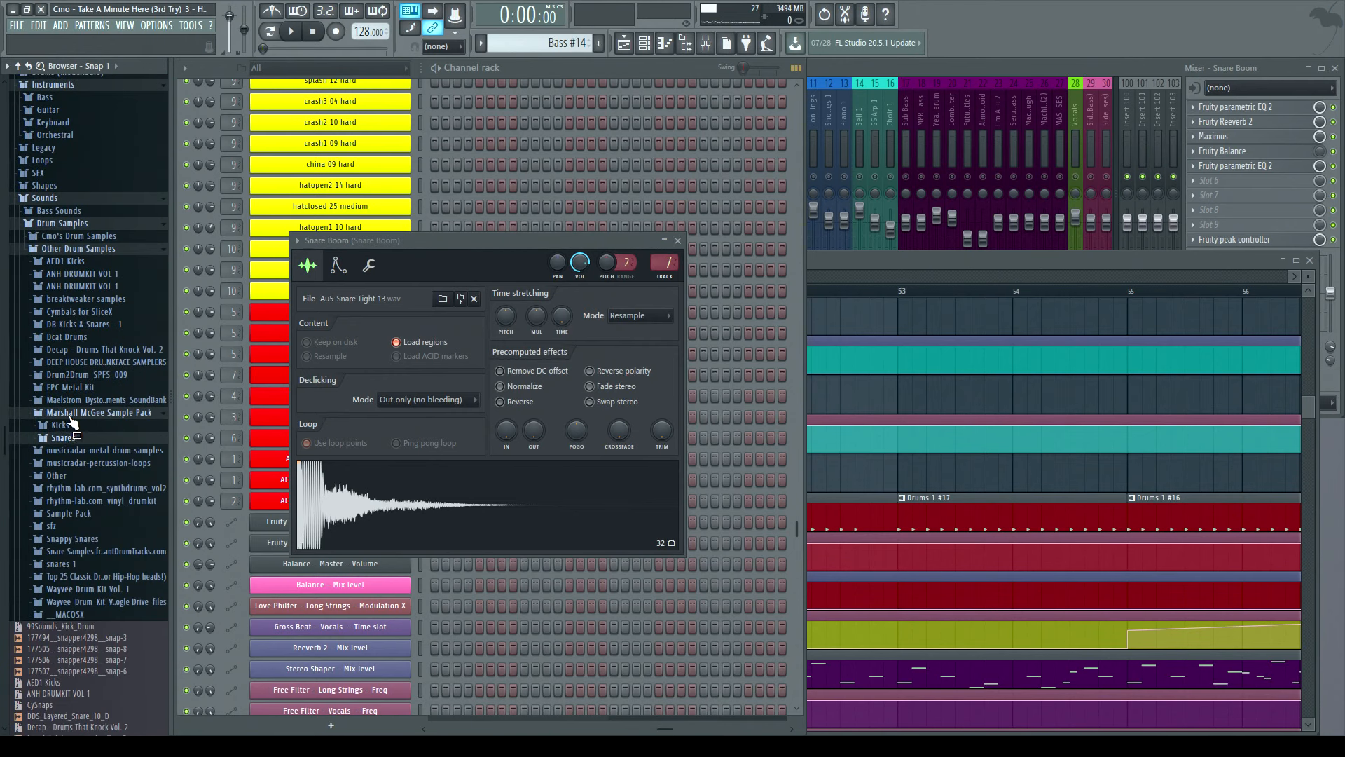
pyautogui.click(70, 414)
pyautogui.click(90, 300)
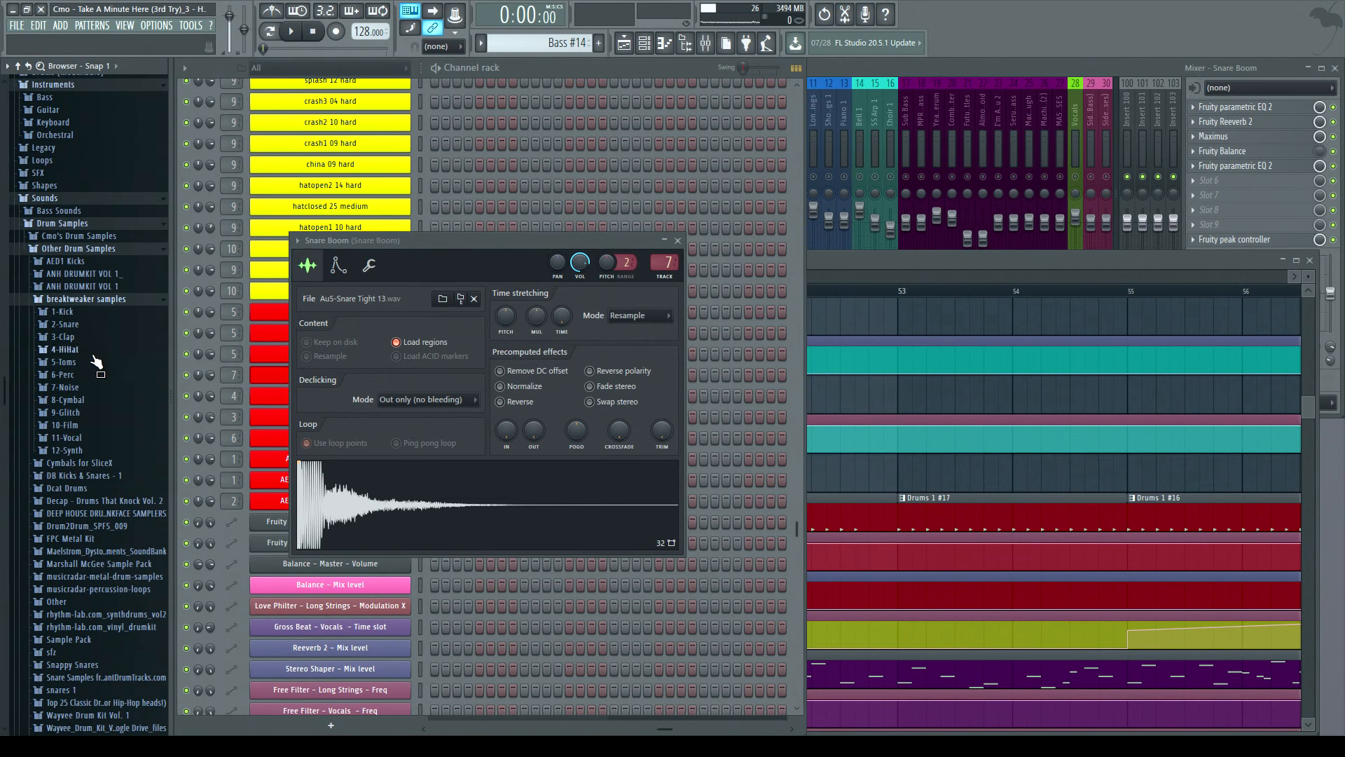
pyautogui.click(70, 325)
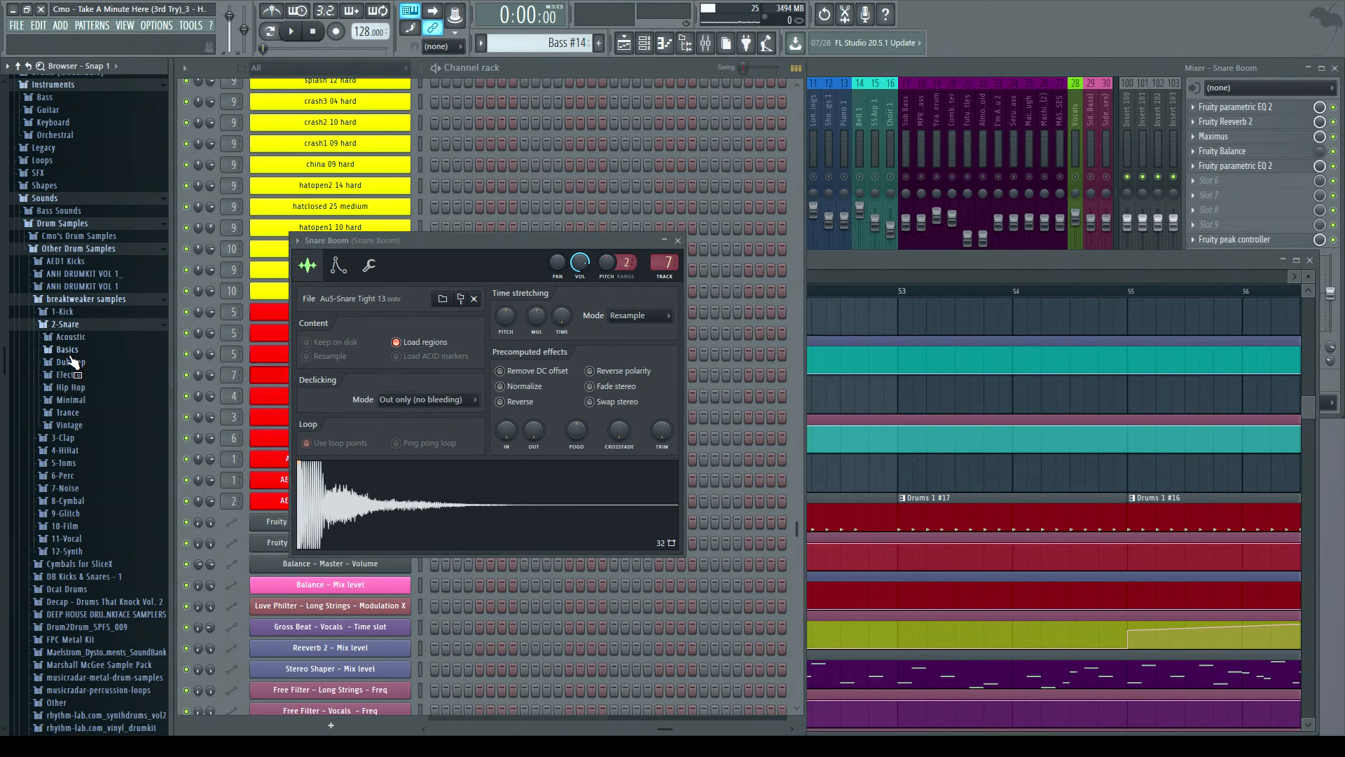
pyautogui.click(69, 375)
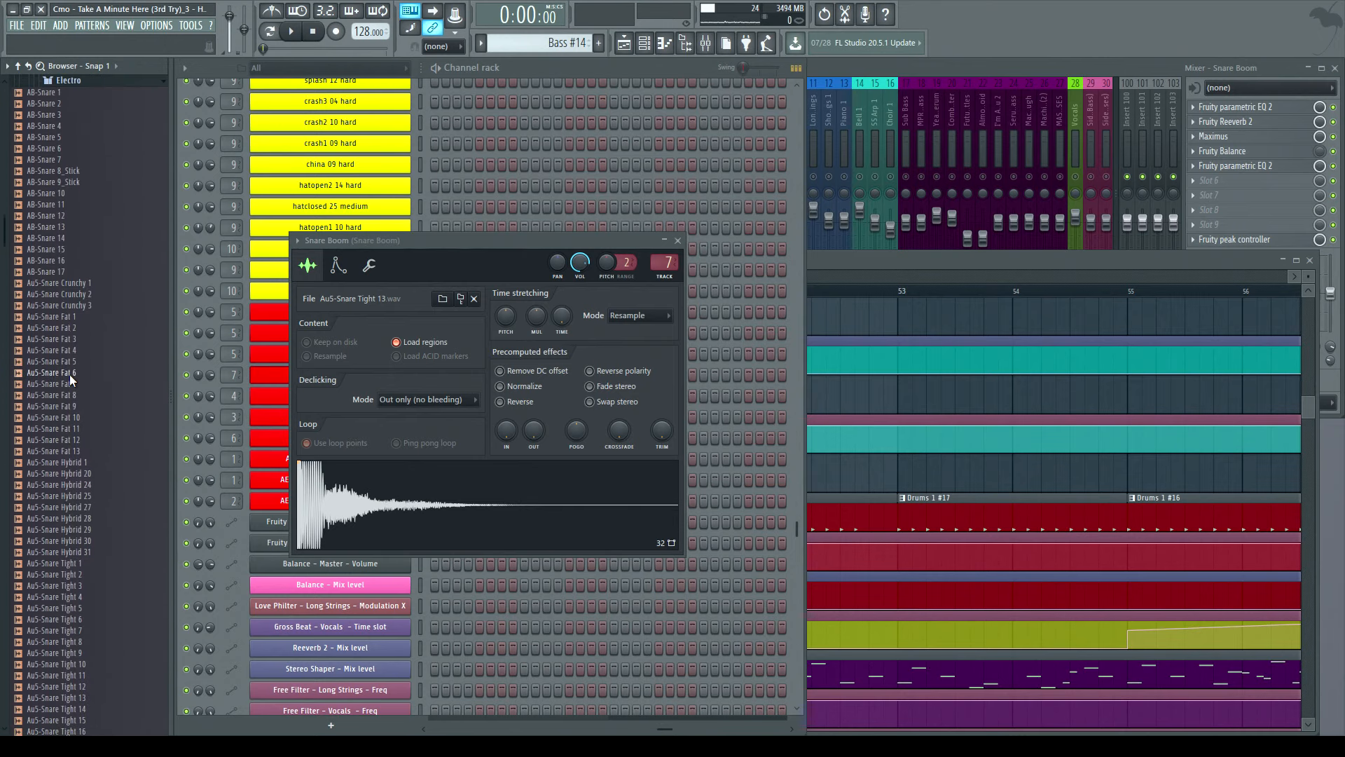
pyautogui.scroll(-10, 68, 648)
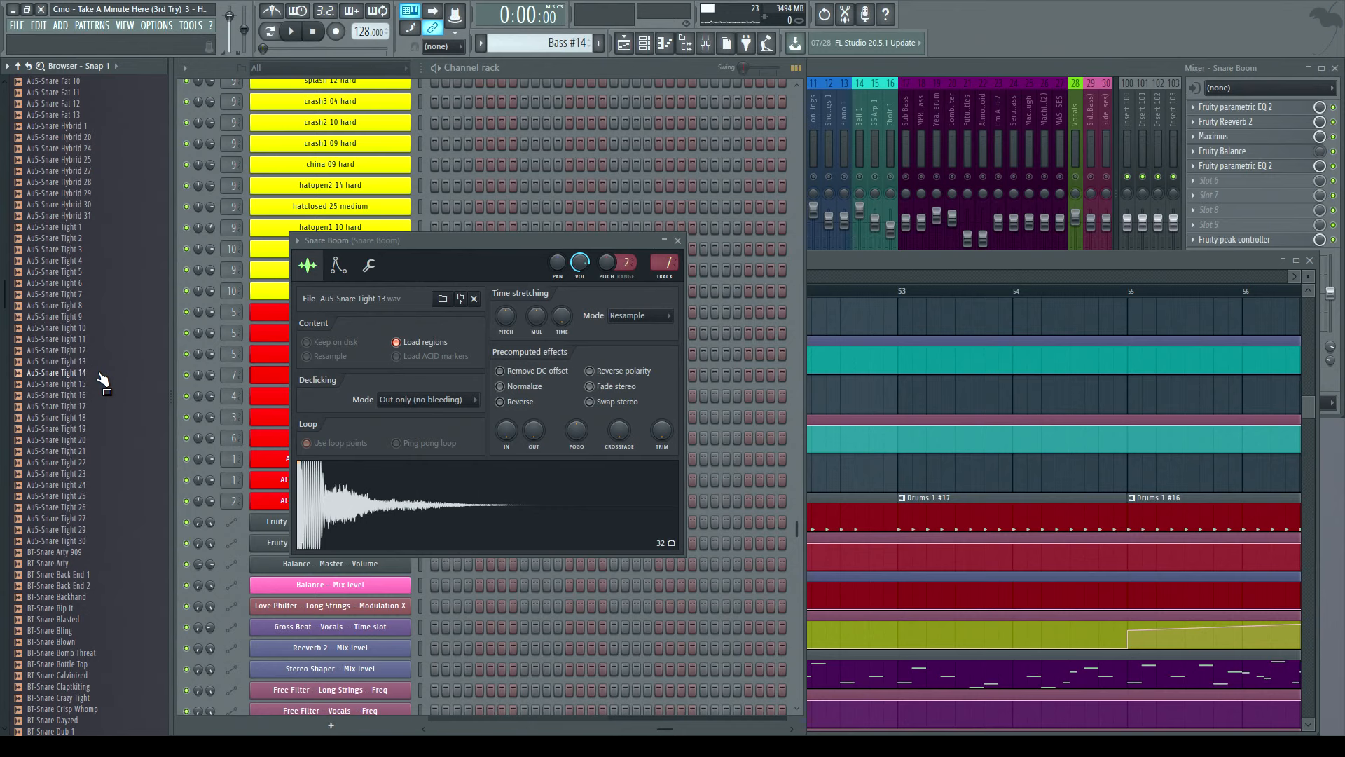
pyautogui.click(72, 365)
# - Preview the Snare Boom sample several times and close the sampler
pyautogui.click(395, 504)
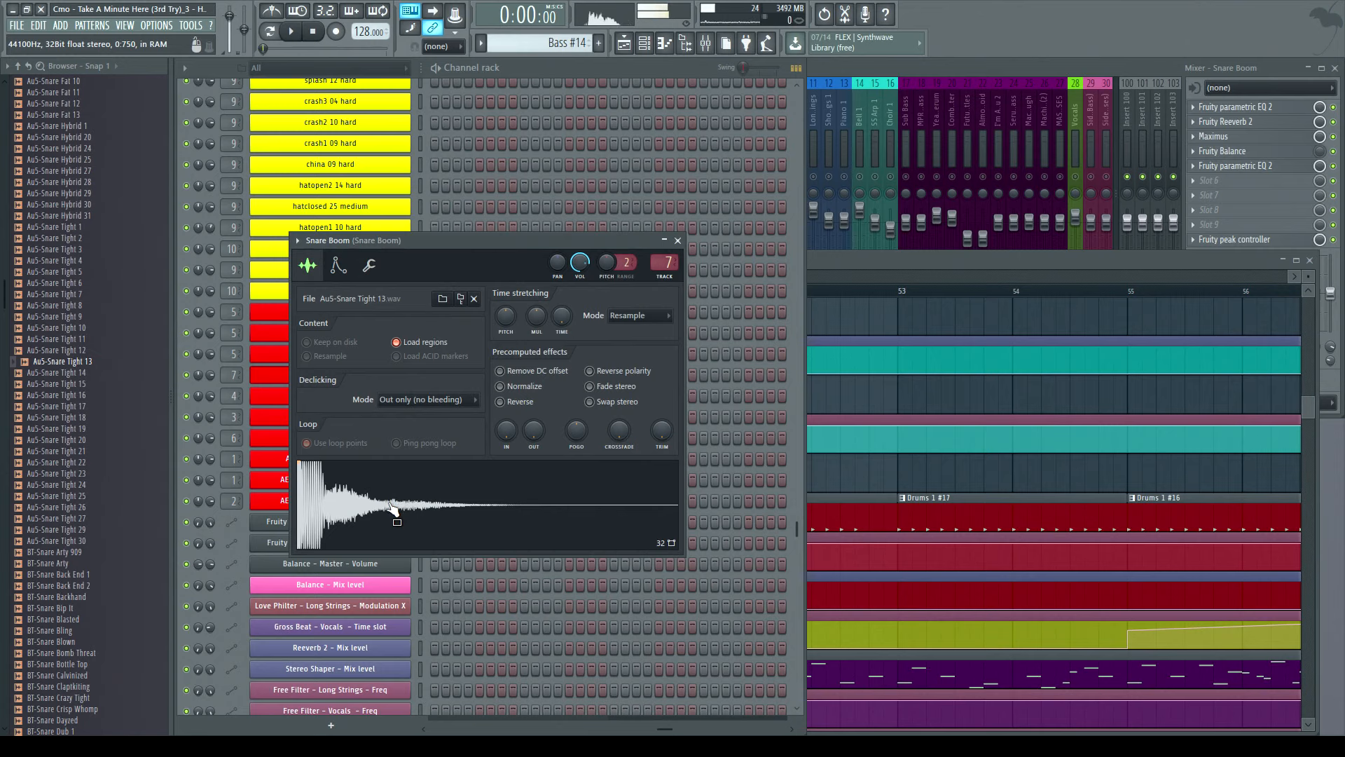
pyautogui.click(395, 503)
pyautogui.click(395, 503)
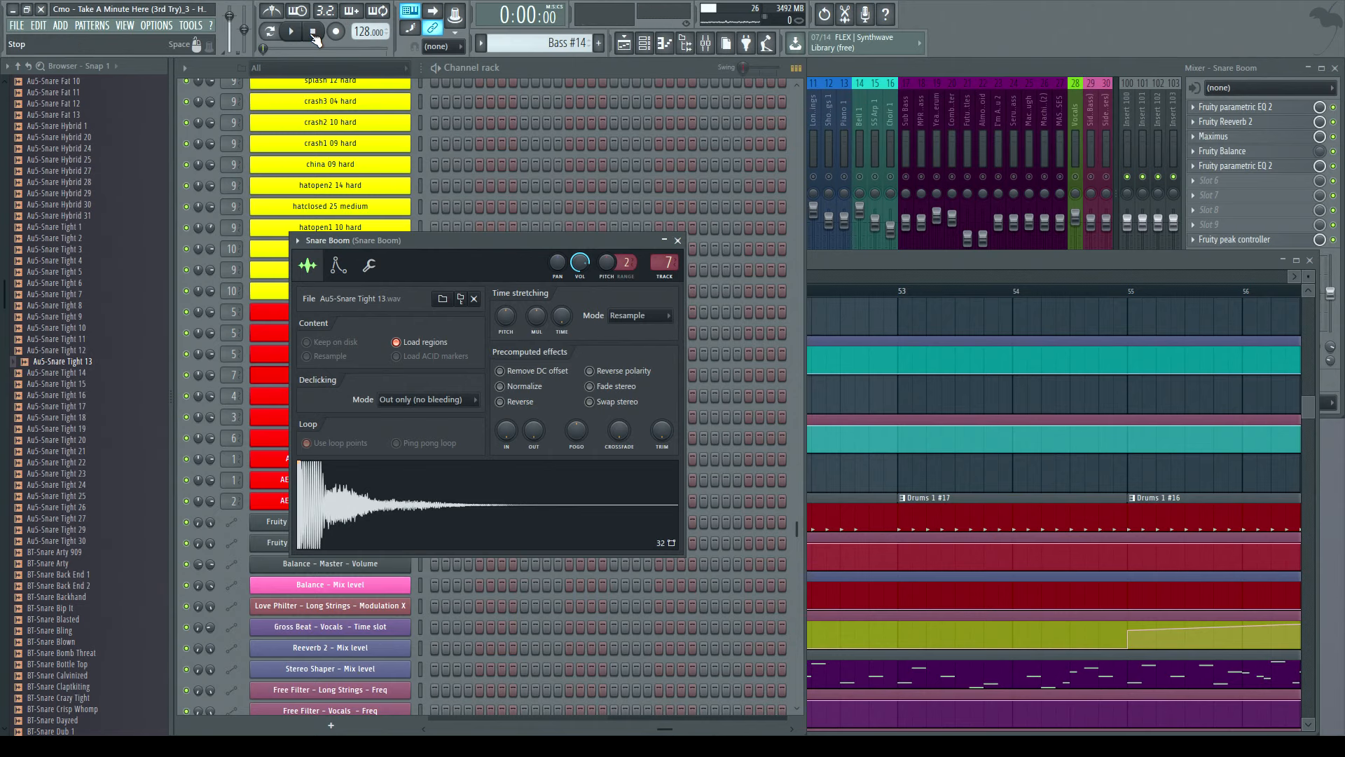
pyautogui.doubleClick(842, 265)
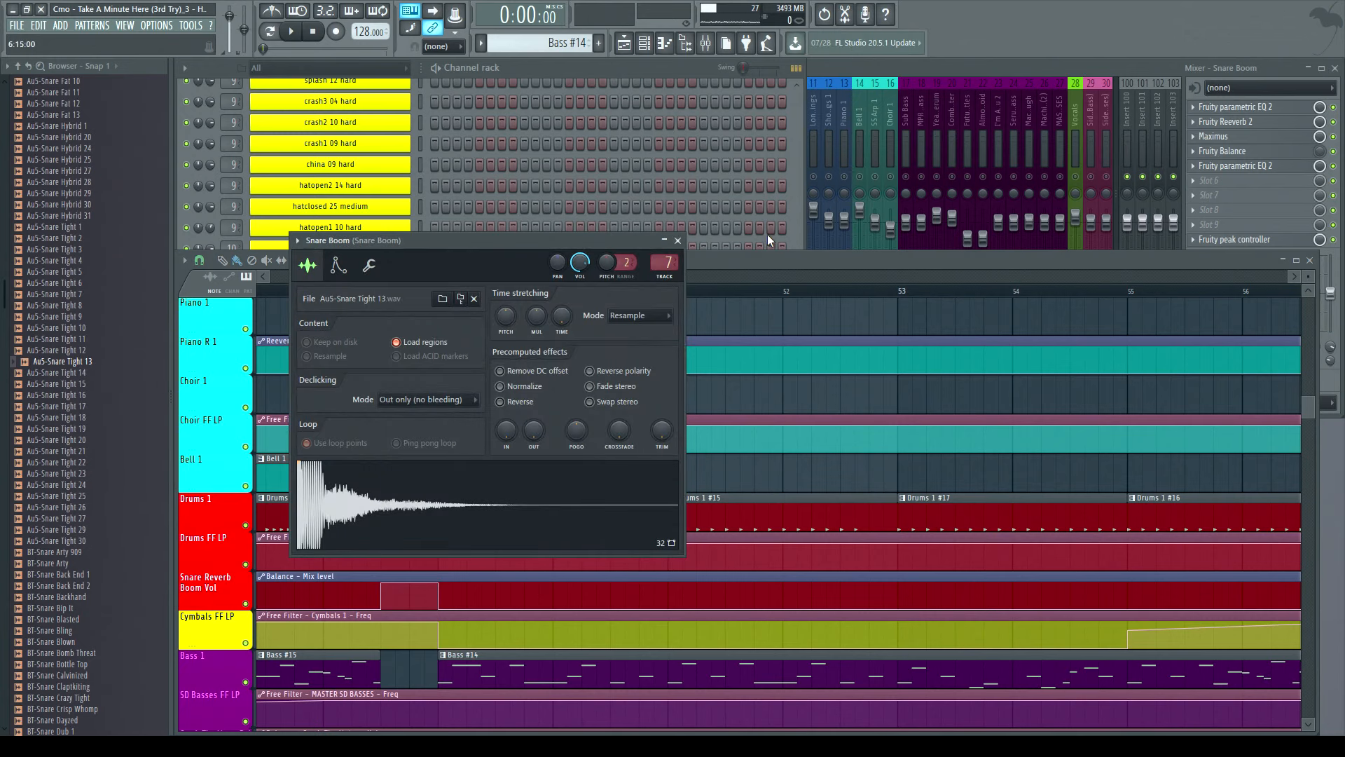
pyautogui.click(677, 241)
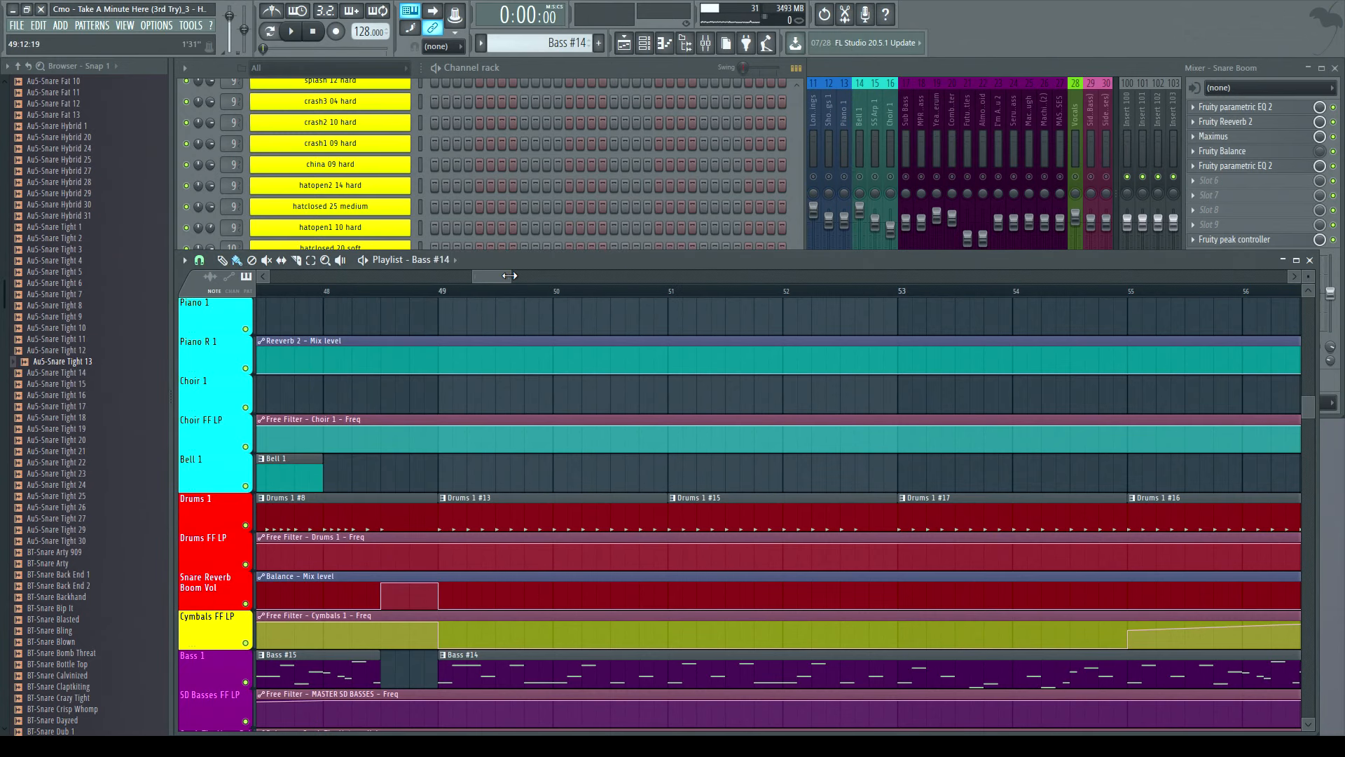
# - Zoom the playlist out to view the full song arrangement
pyautogui.moveTo(511, 276); pyautogui.dragTo(1204, 261)
pyautogui.moveTo(494, 275); pyautogui.dragTo(393, 281)
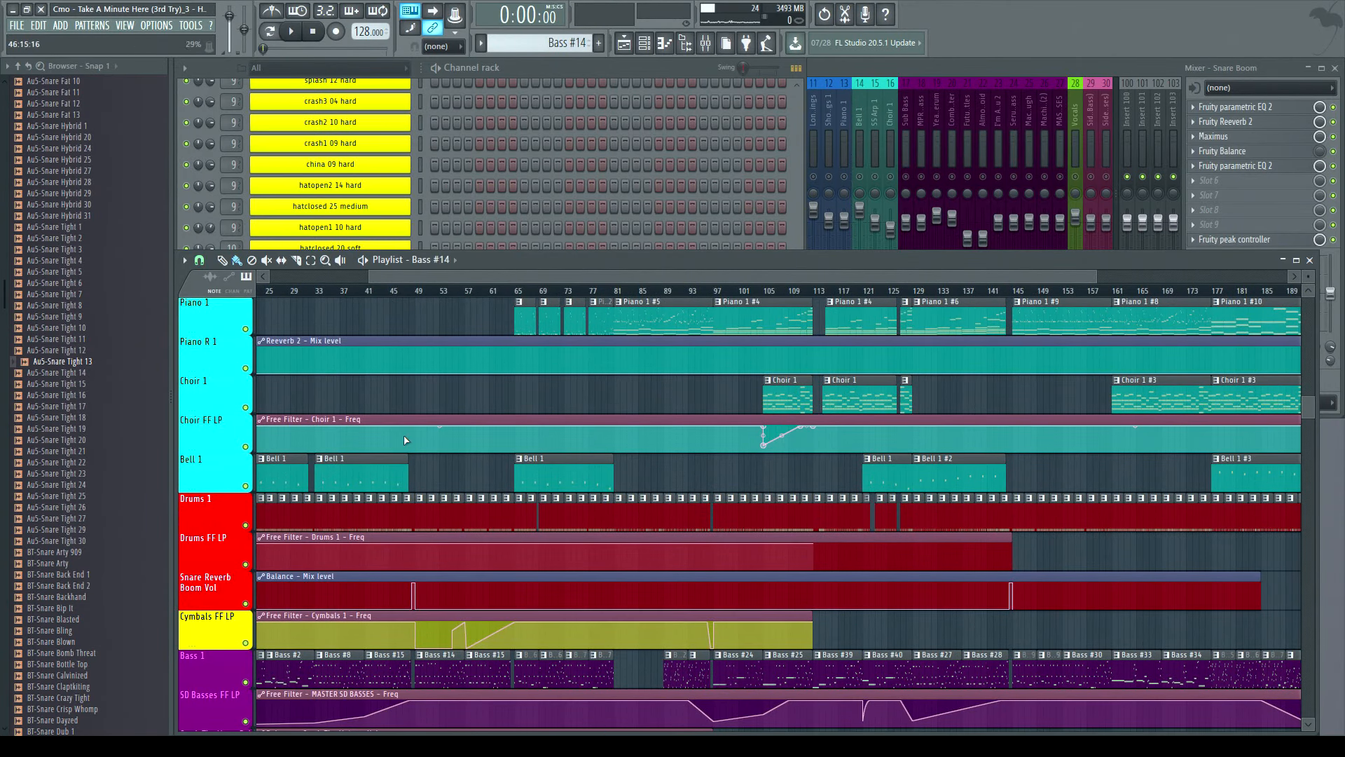
pyautogui.moveTo(411, 276); pyautogui.dragTo(304, 276)
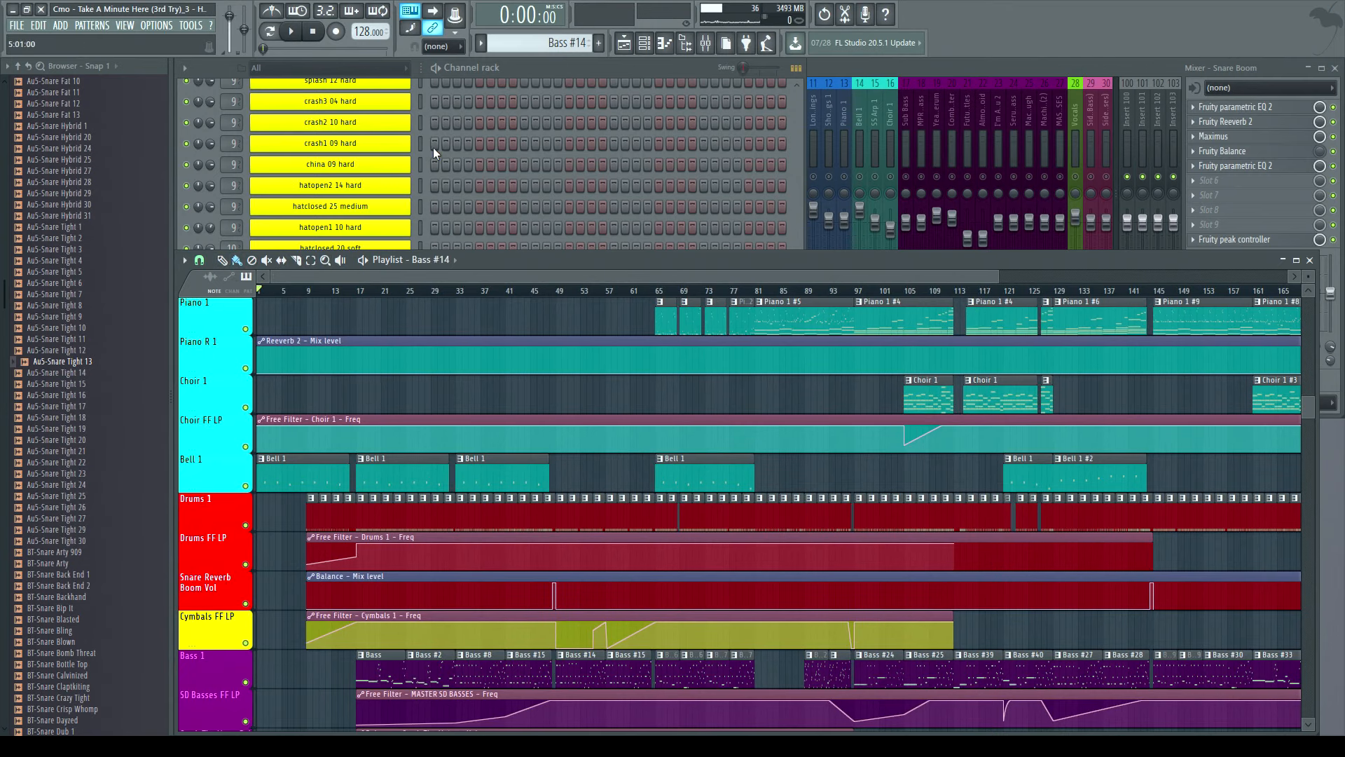
pyautogui.click(552, 66)
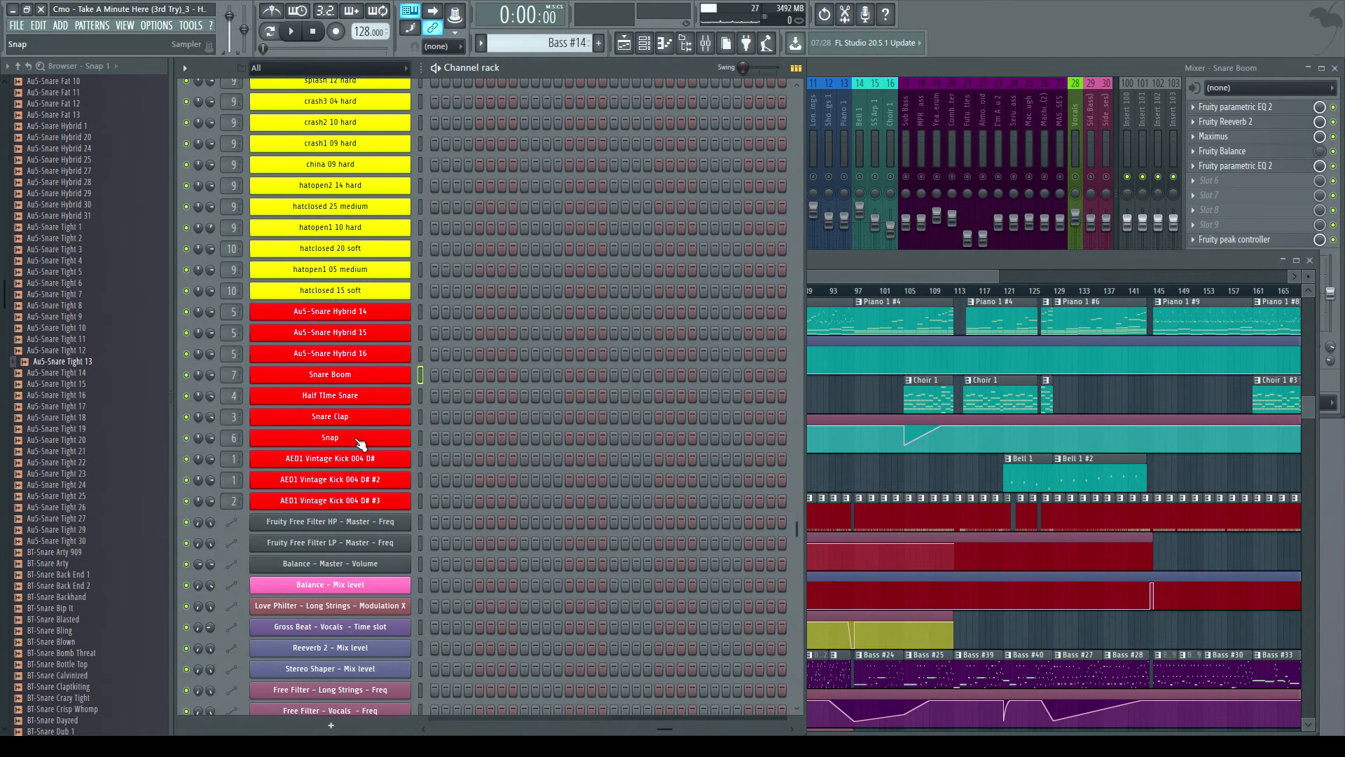
pyautogui.scroll(4, 490, 291)
pyautogui.click(828, 100)
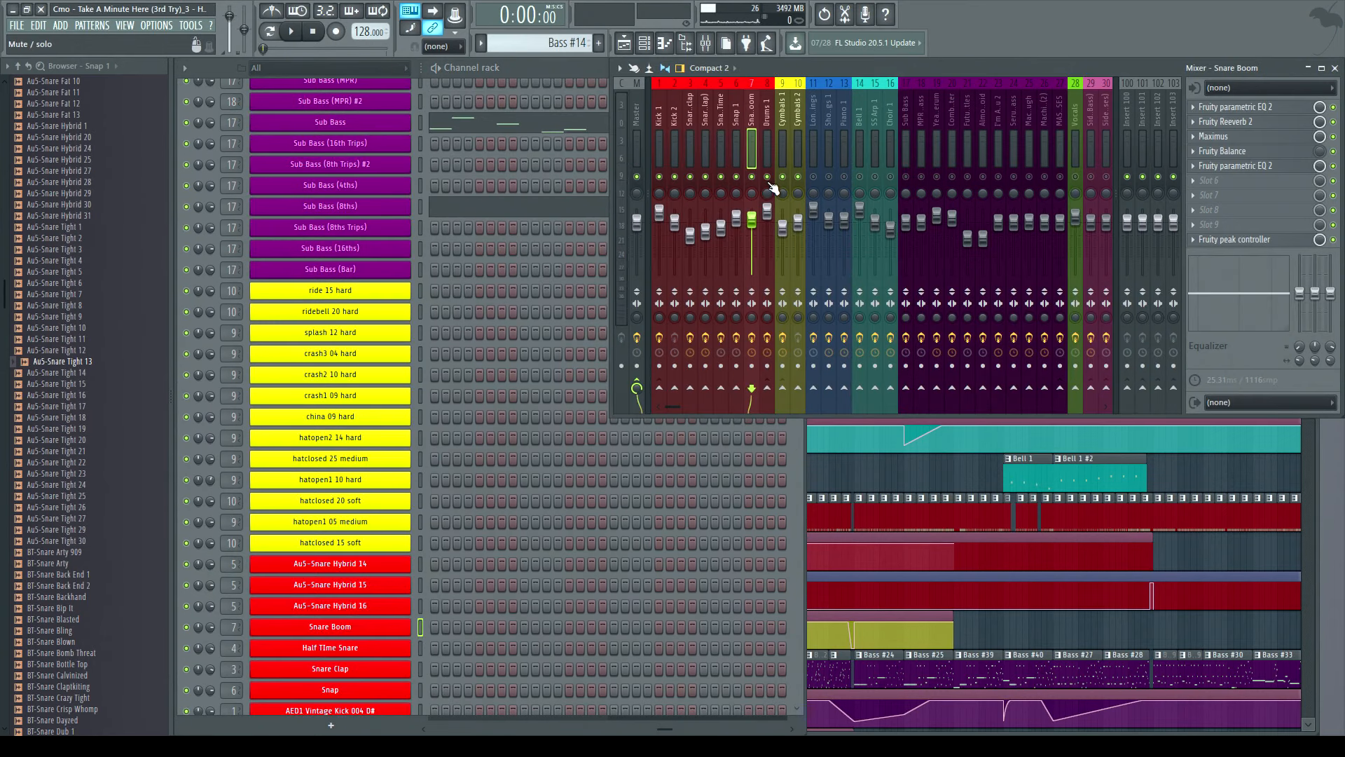
pyautogui.rightClick(797, 177)
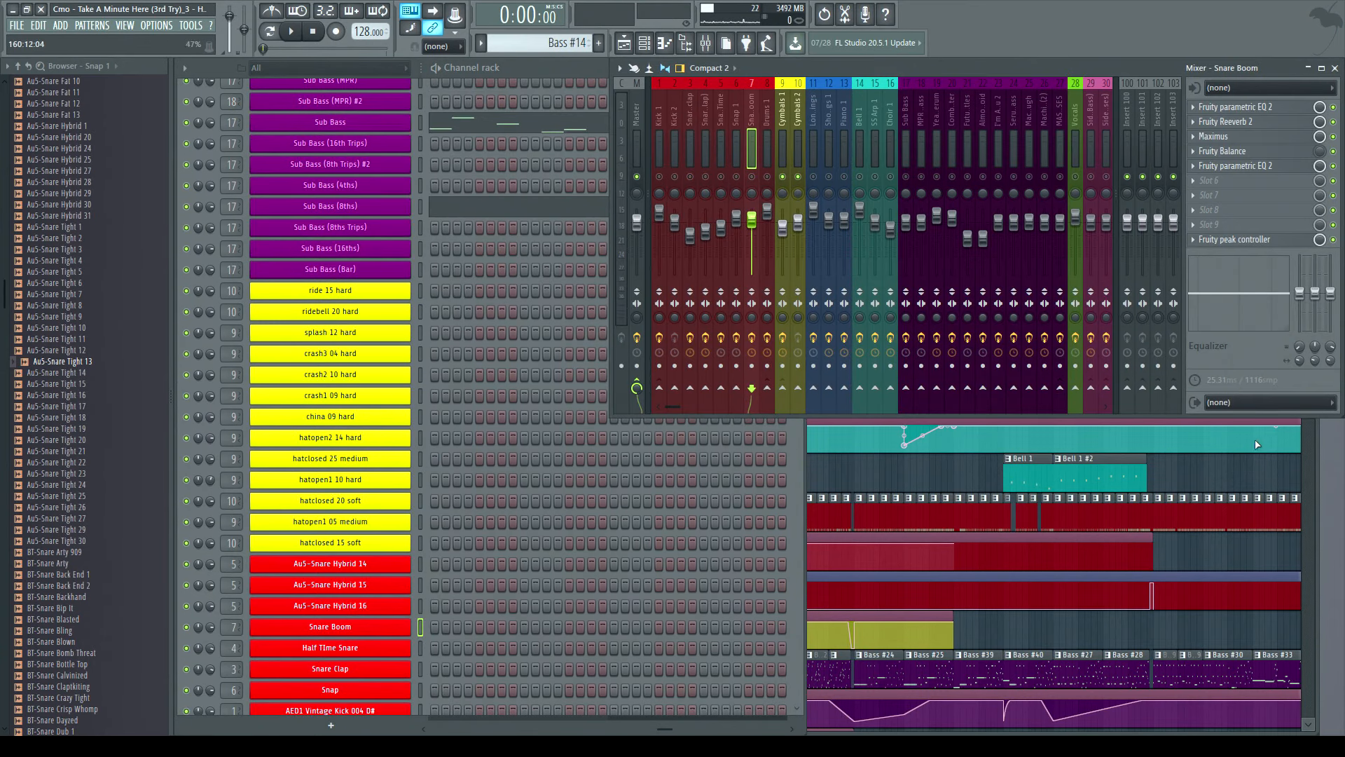
pyautogui.click(1316, 441)
# - Play the song from around bar 17 in the playlist
pyautogui.scroll(-7, 561, 535)
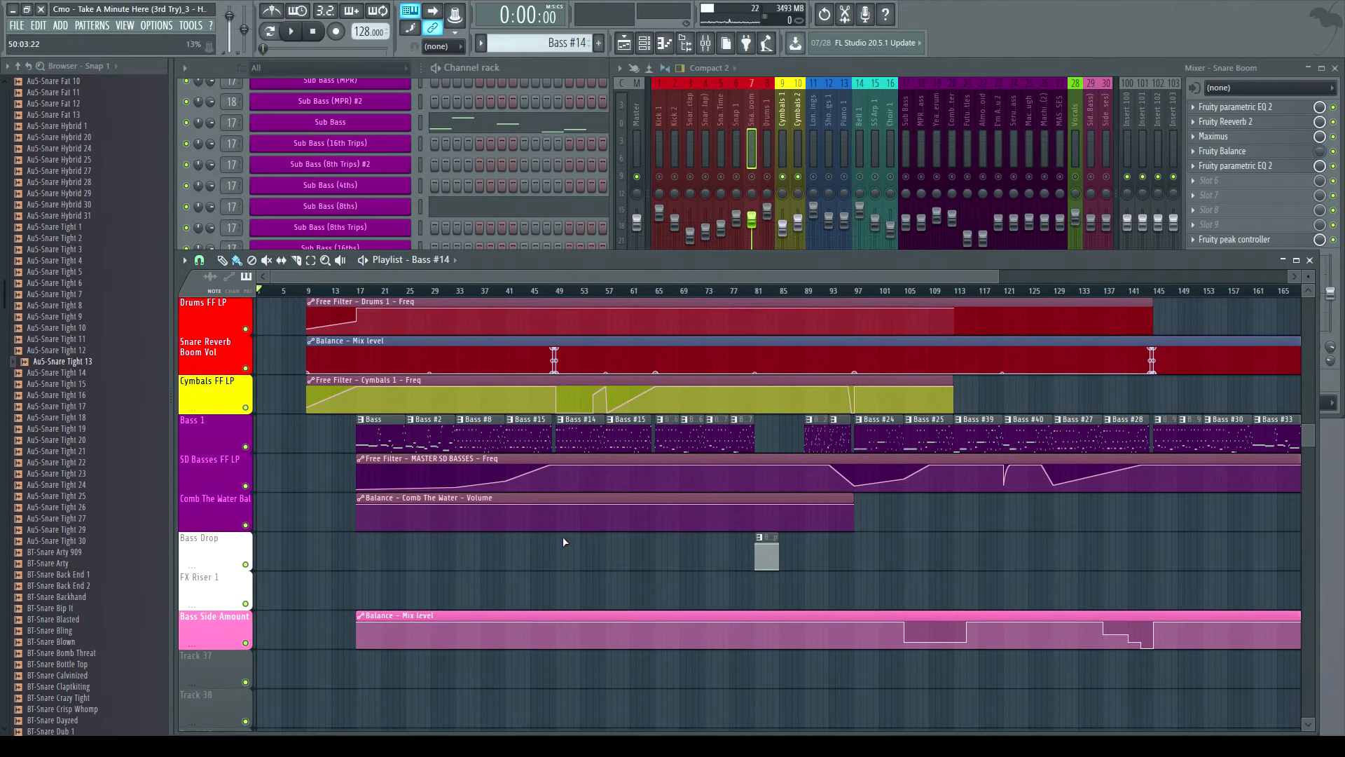
pyautogui.scroll(8, 564, 539)
pyautogui.scroll(-4, 568, 545)
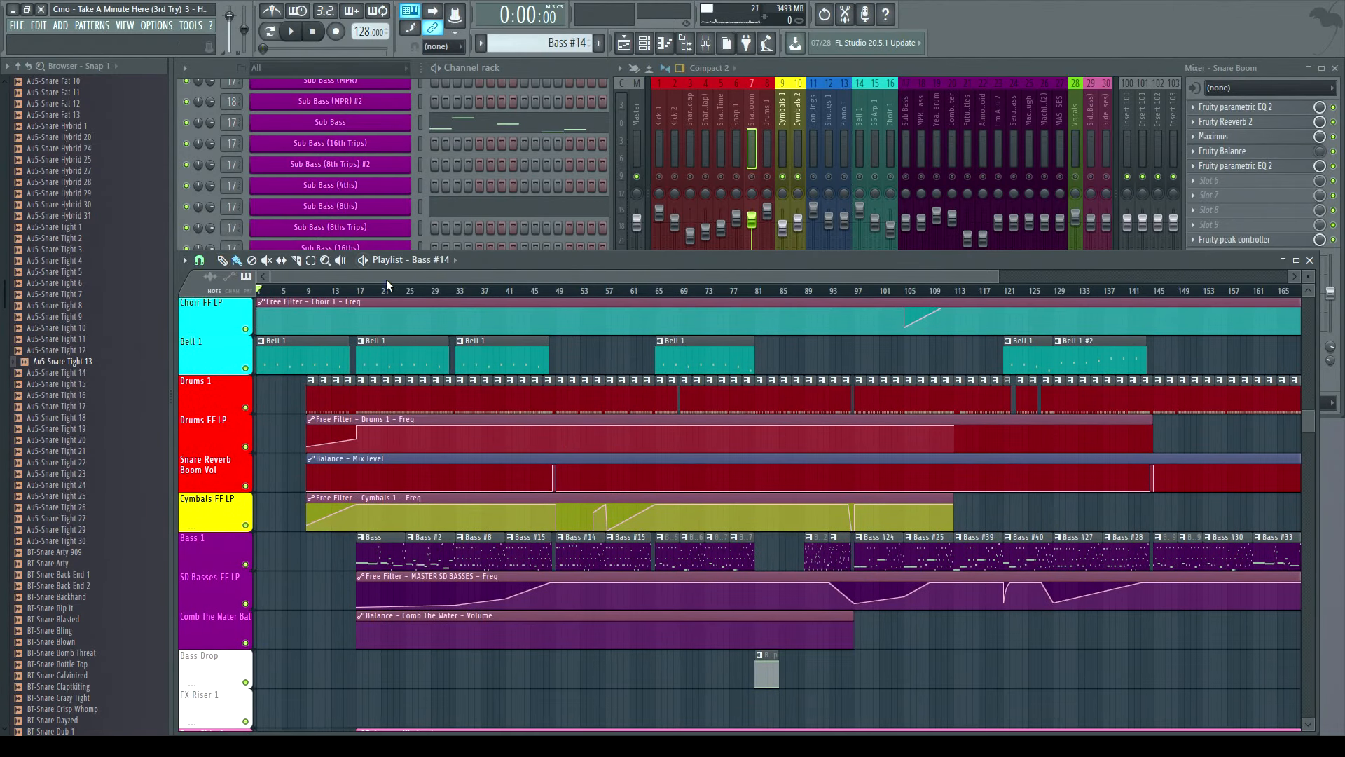
pyautogui.moveTo(354, 290); pyautogui.dragTo(356, 290)
pyautogui.click(293, 34)
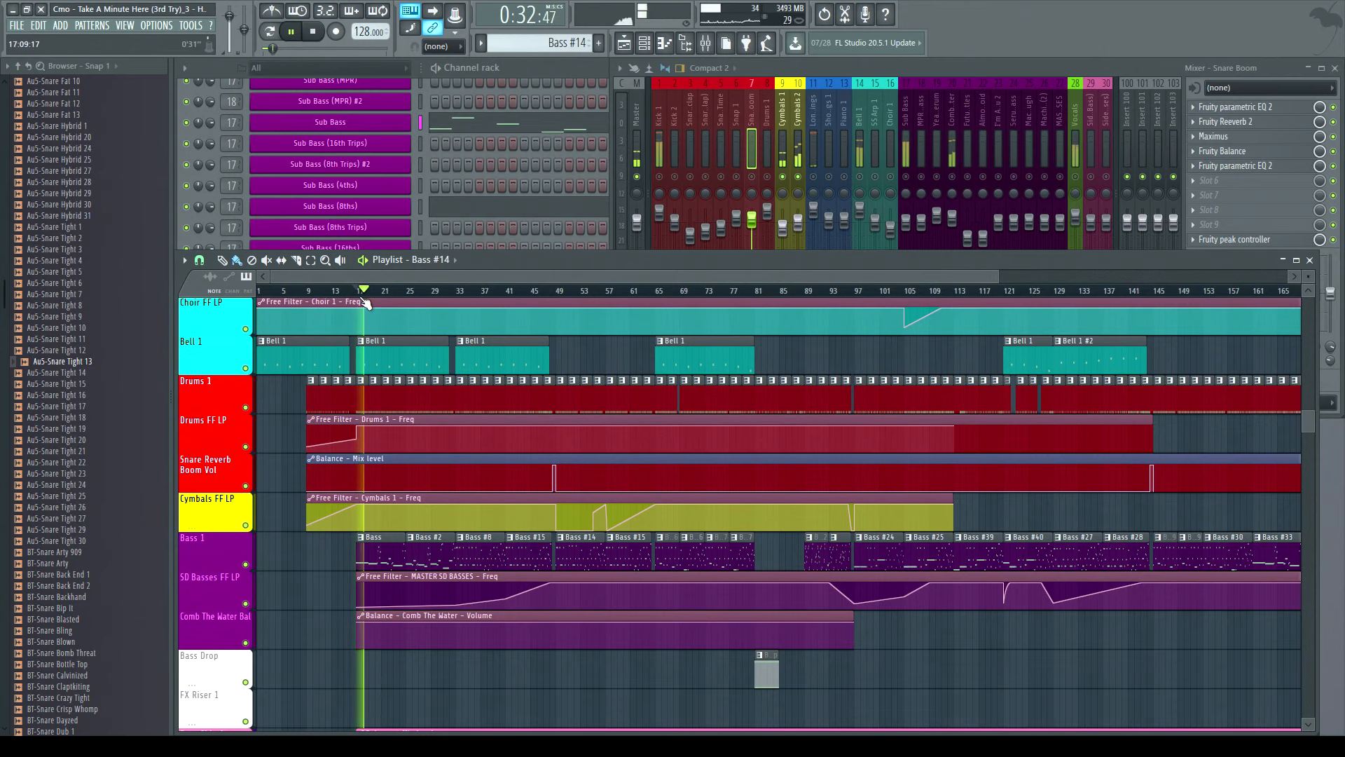
# - Select the Drums 1 #3 clip in the playlist and inspect its steps in the channel rack
pyautogui.scroll(3, 378, 302)
pyautogui.scroll(2, 378, 301)
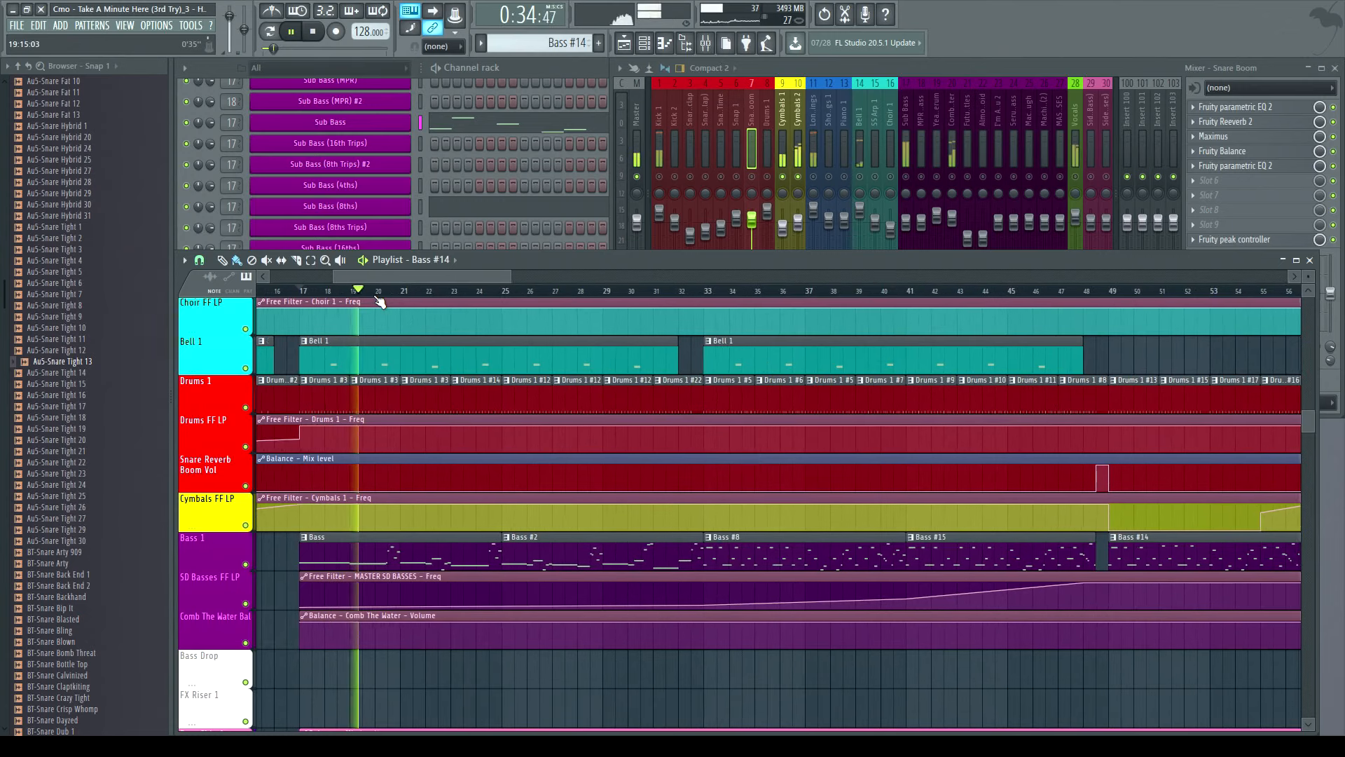
pyautogui.scroll(1, 378, 301)
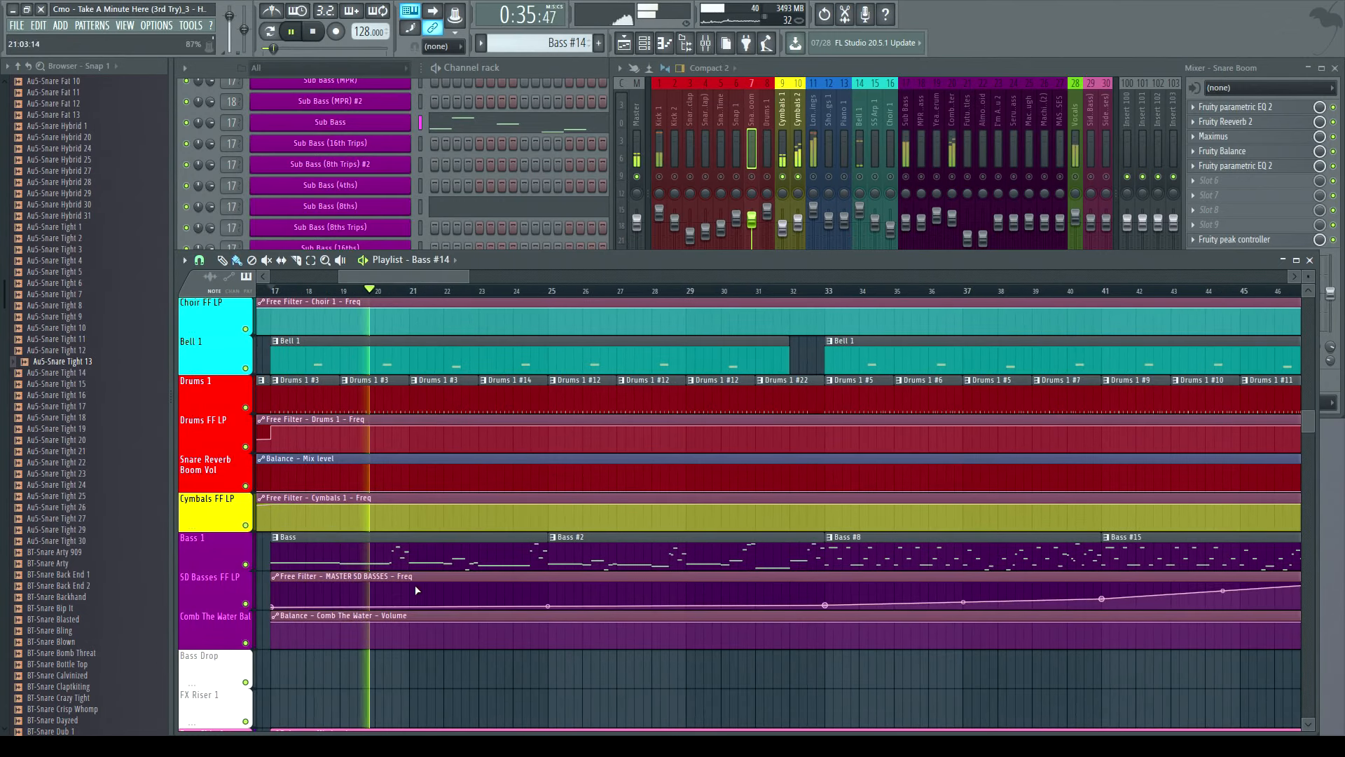
pyautogui.click(452, 401)
pyautogui.doubleClick(532, 67)
pyautogui.scroll(-8, 565, 302)
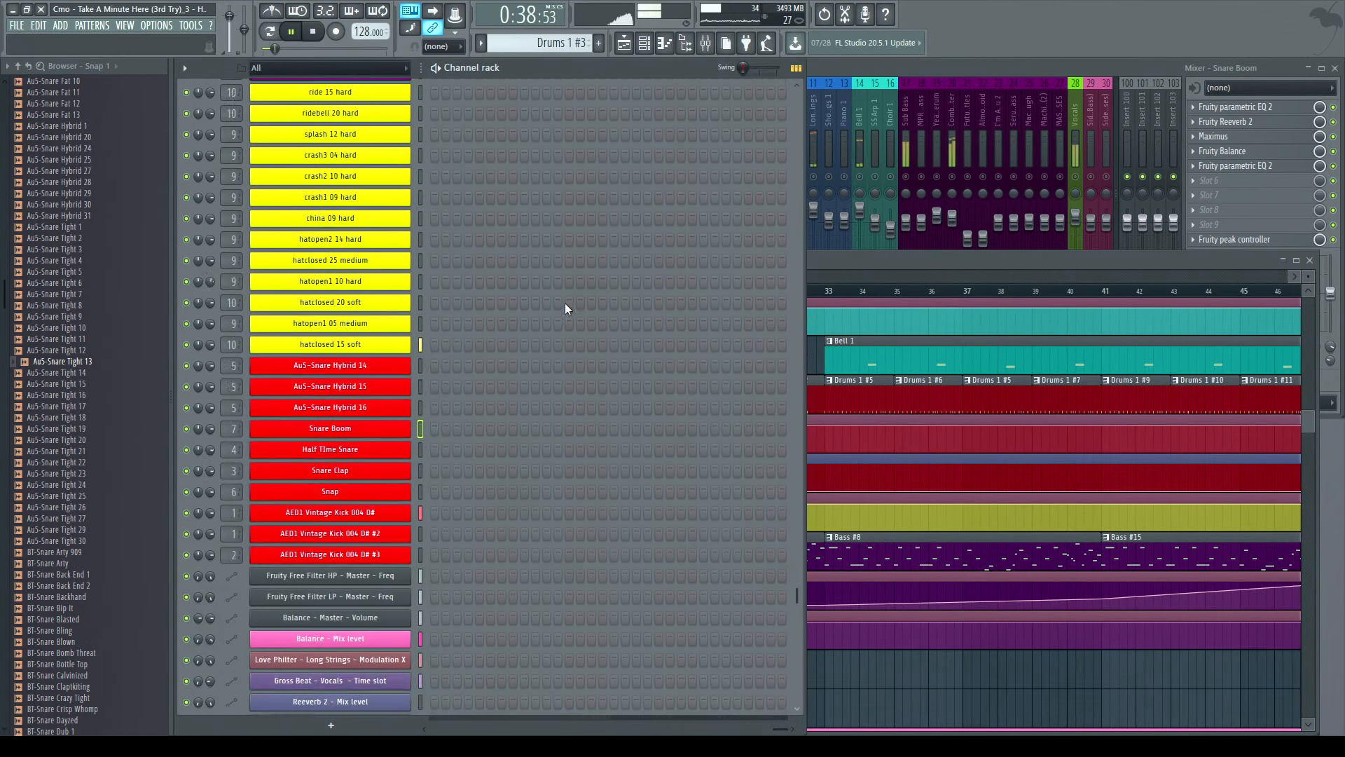
pyautogui.scroll(16, 581, 321)
pyautogui.scroll(-15, 581, 321)
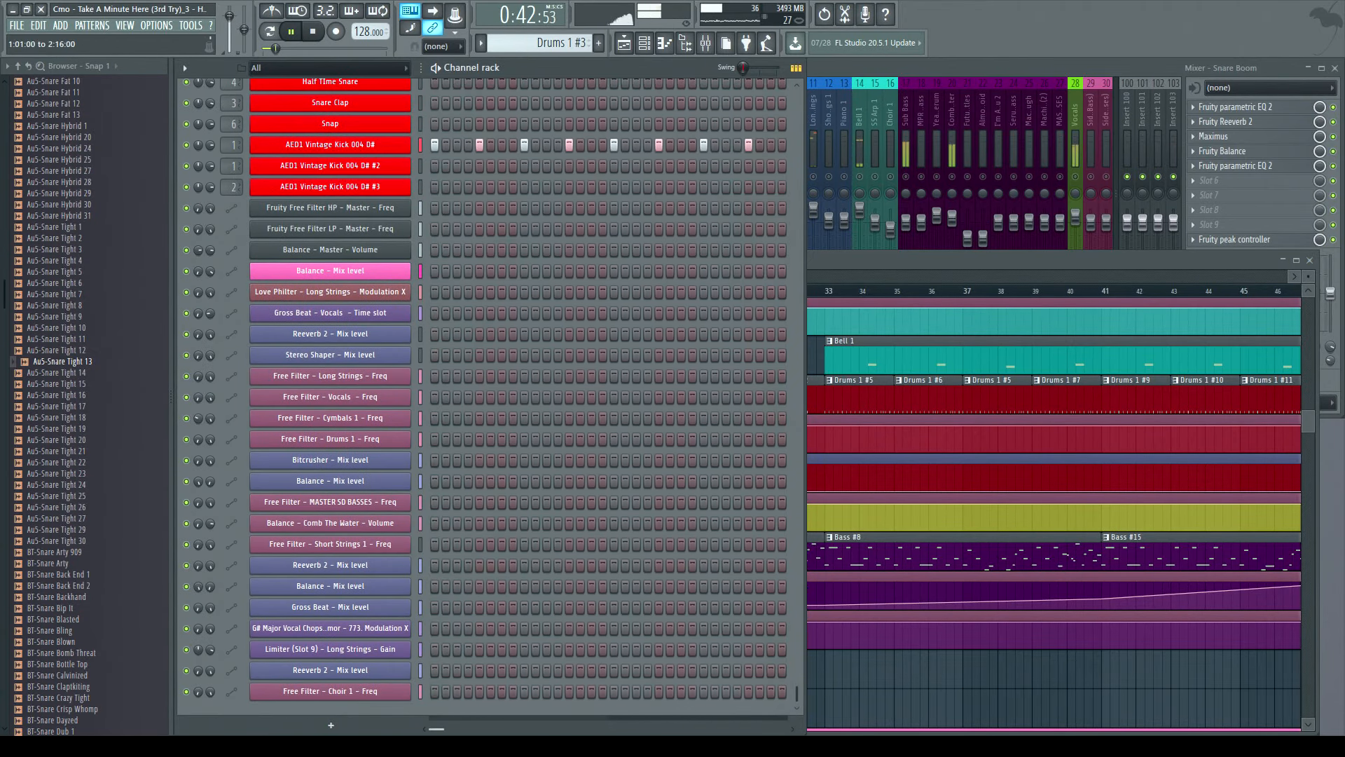
# - Select the Drums 1 #12 clip and view its pattern in the channel rack
pyautogui.click(811, 258)
pyautogui.click(586, 411)
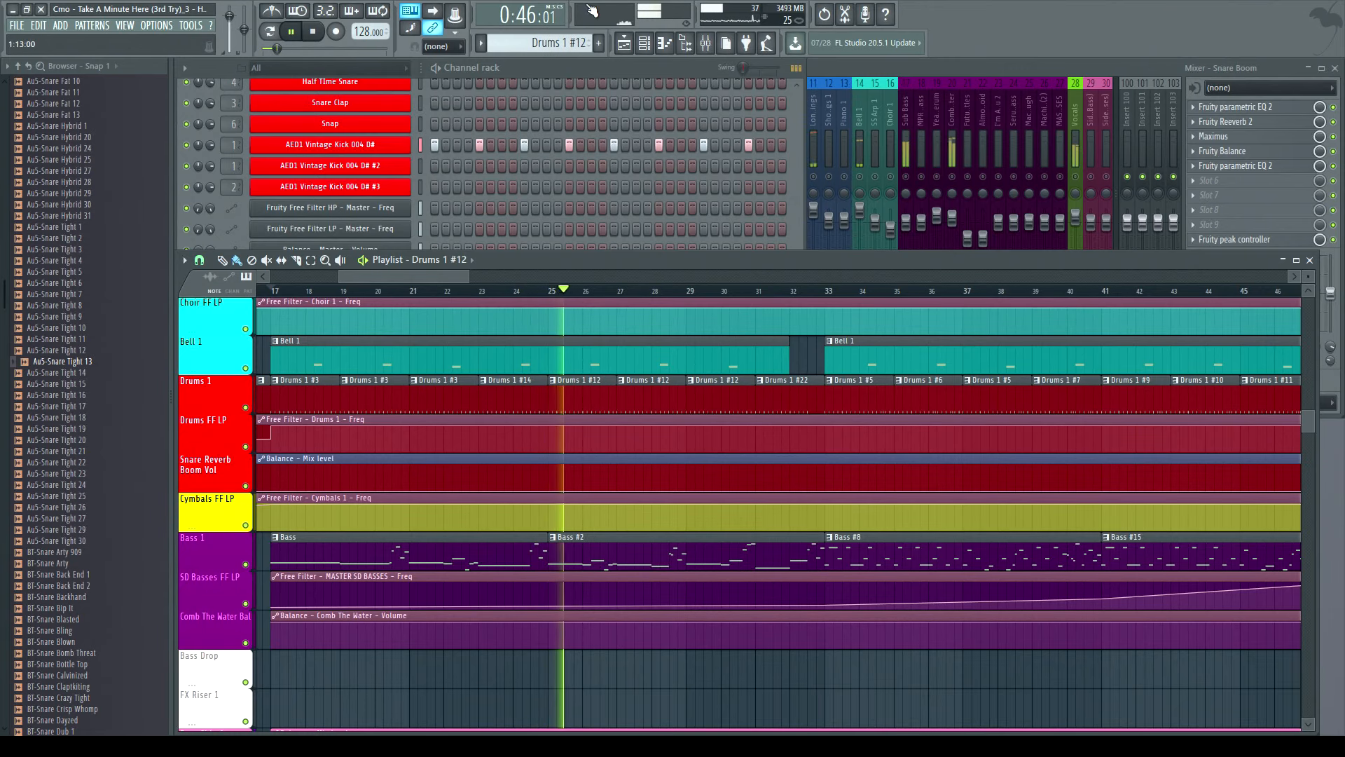
pyautogui.click(573, 73)
pyautogui.scroll(6, 611, 205)
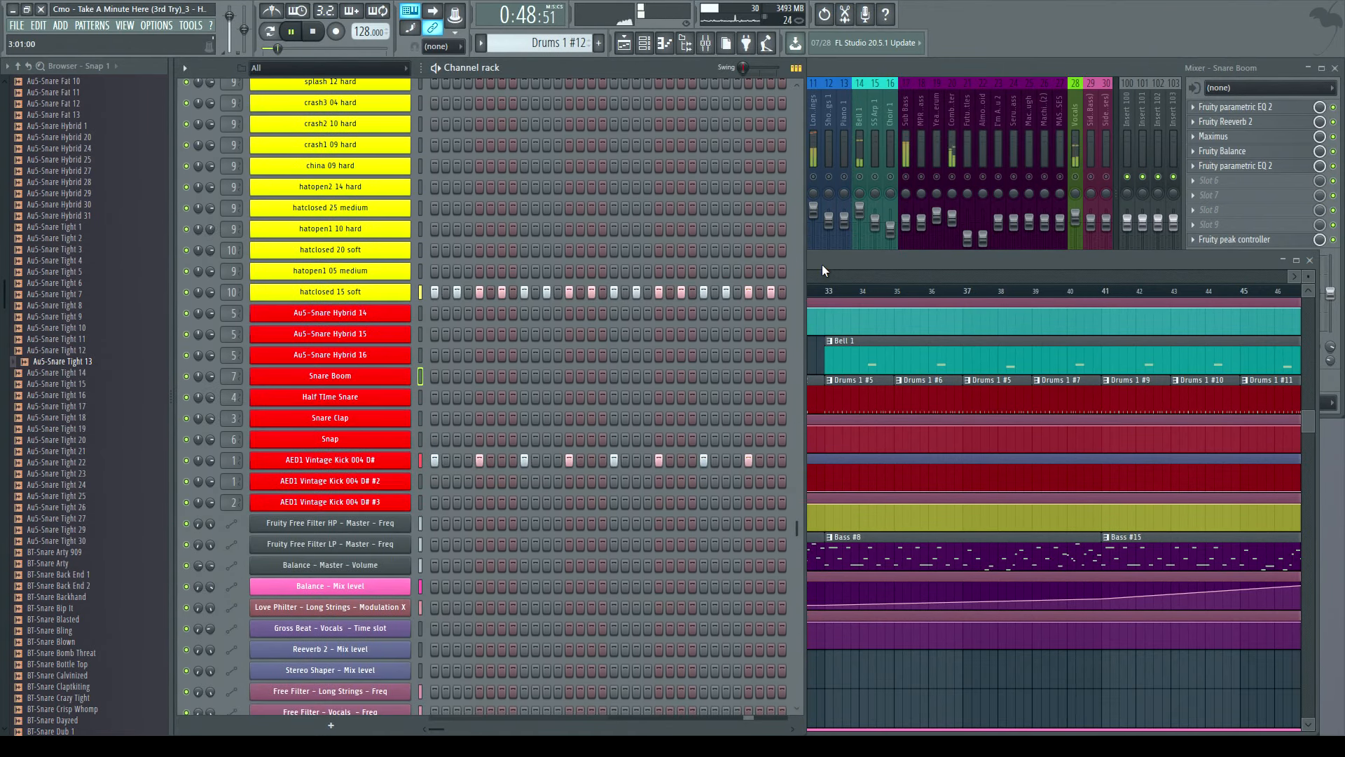
# - Stop playback and scroll the channel rack up to show the sub bass and cymbal channels
pyautogui.scroll(5, 510, 145)
pyautogui.press('space')
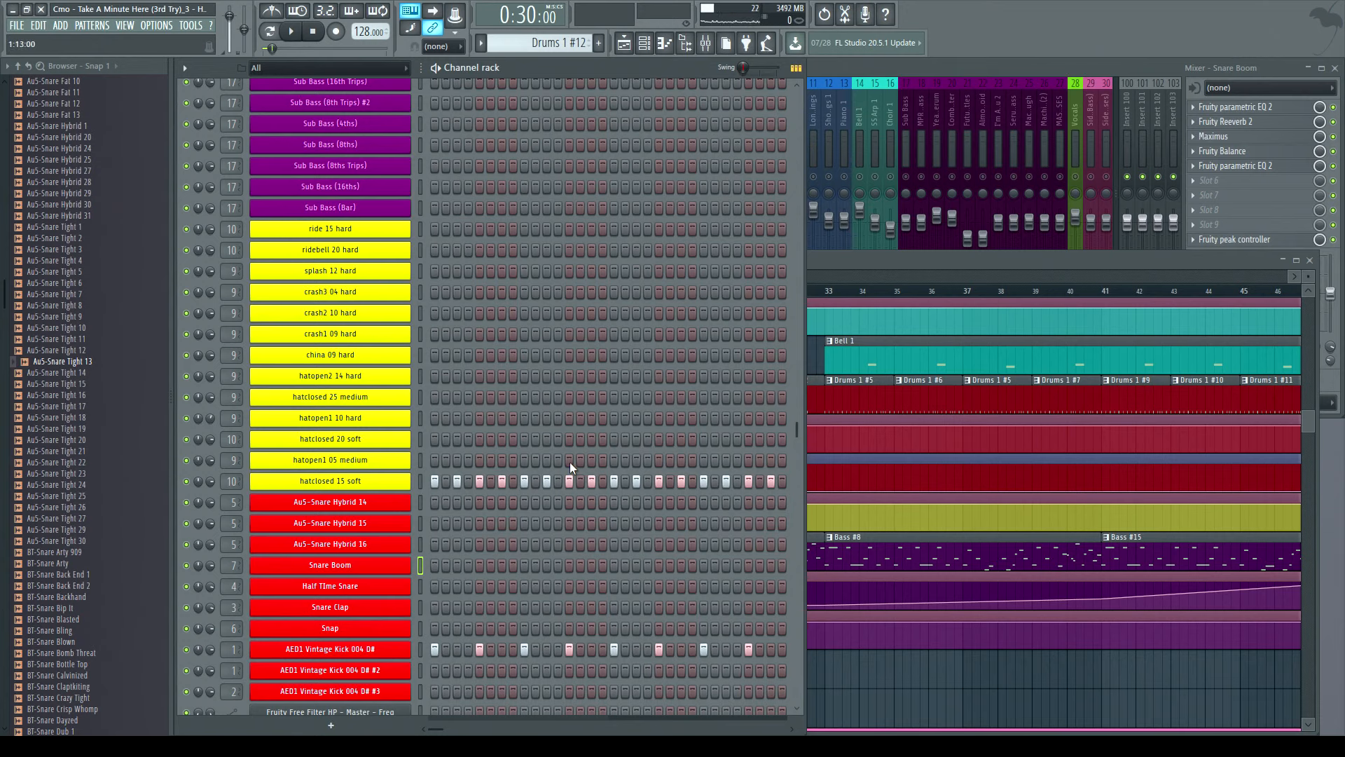
# - Bring up the mixer and select the Cymbals 1 track to view its effect chain
pyautogui.click(850, 64)
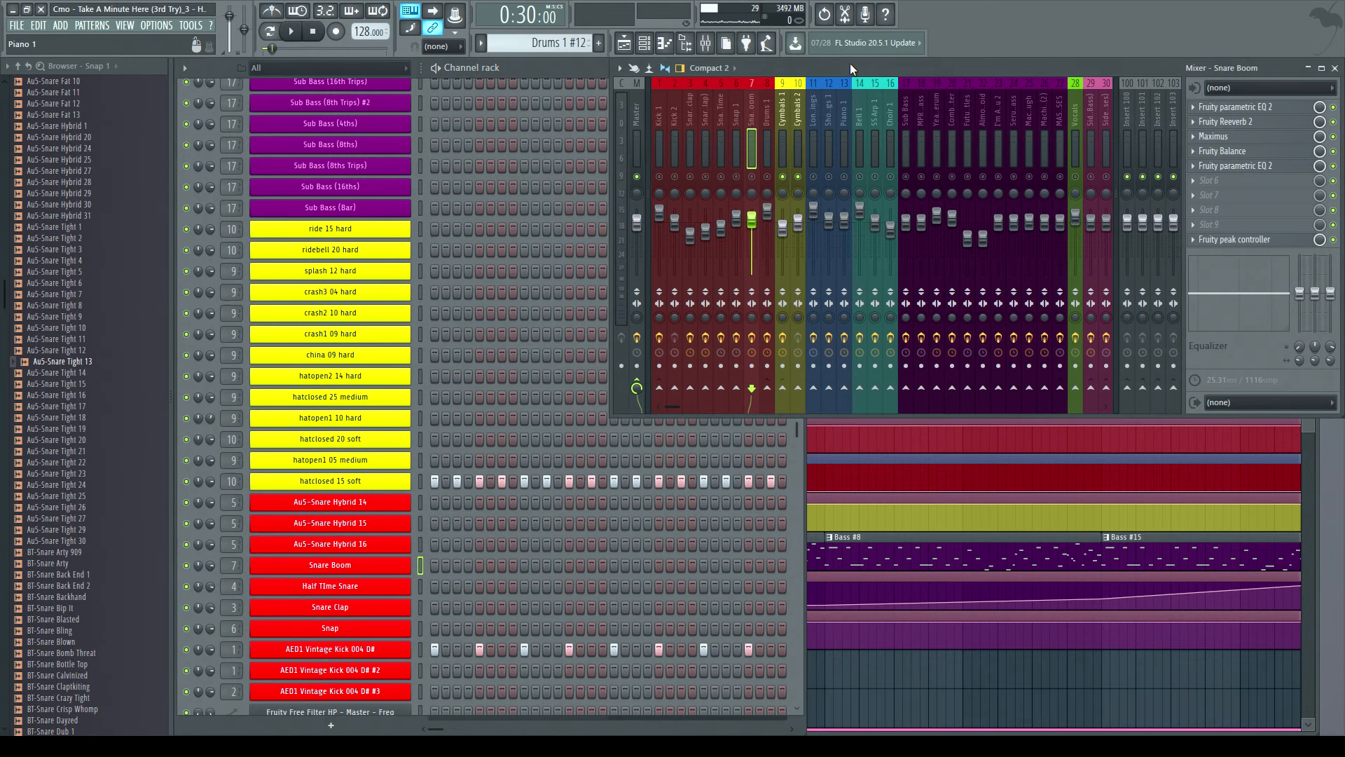
pyautogui.click(784, 110)
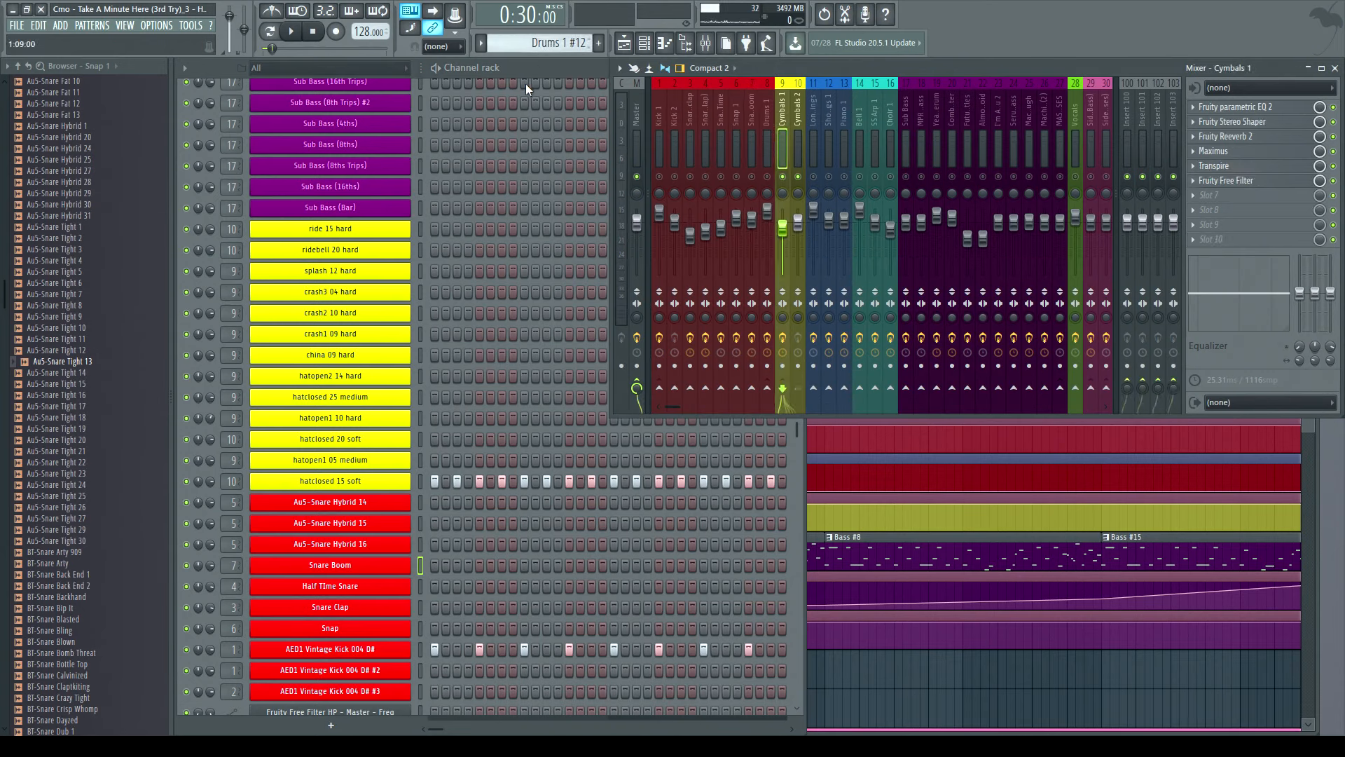
pyautogui.click(538, 64)
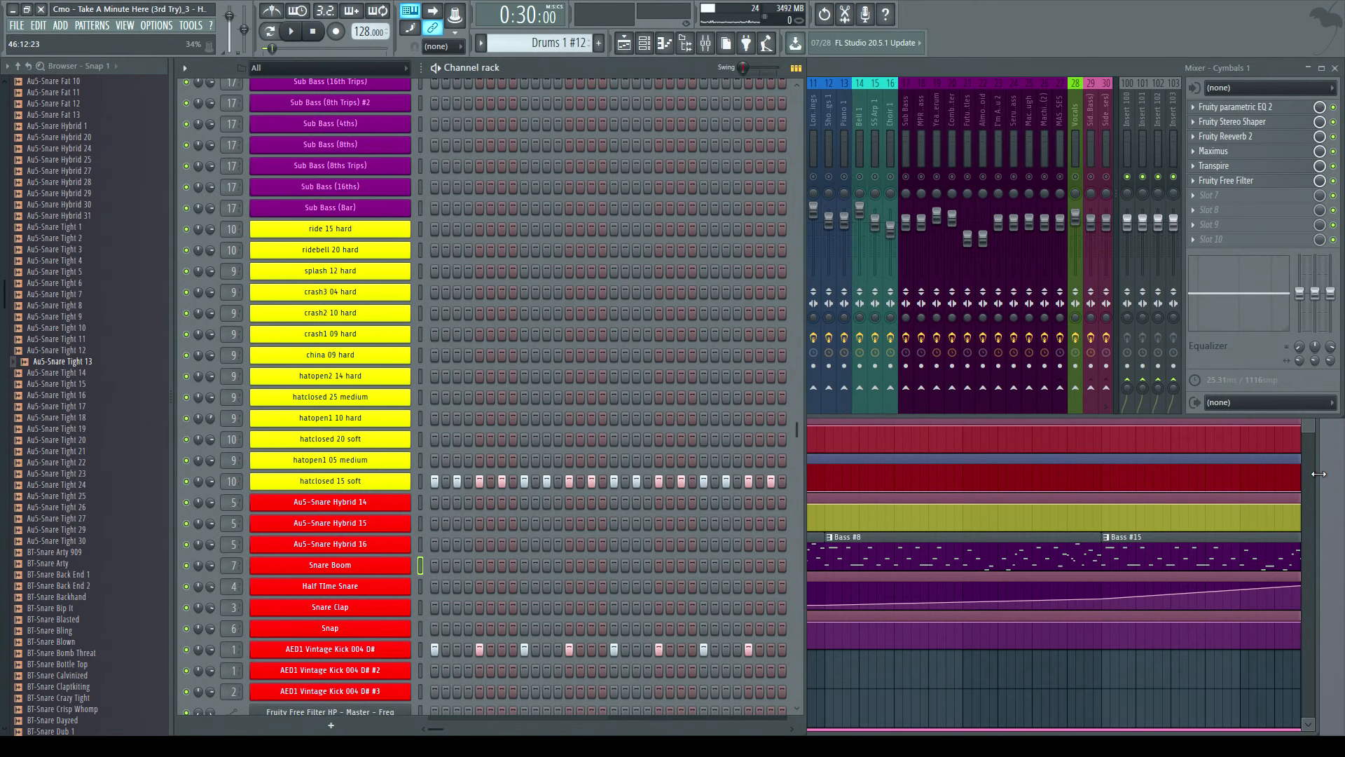
pyautogui.click(1318, 473)
pyautogui.moveTo(449, 275); pyautogui.dragTo(499, 283)
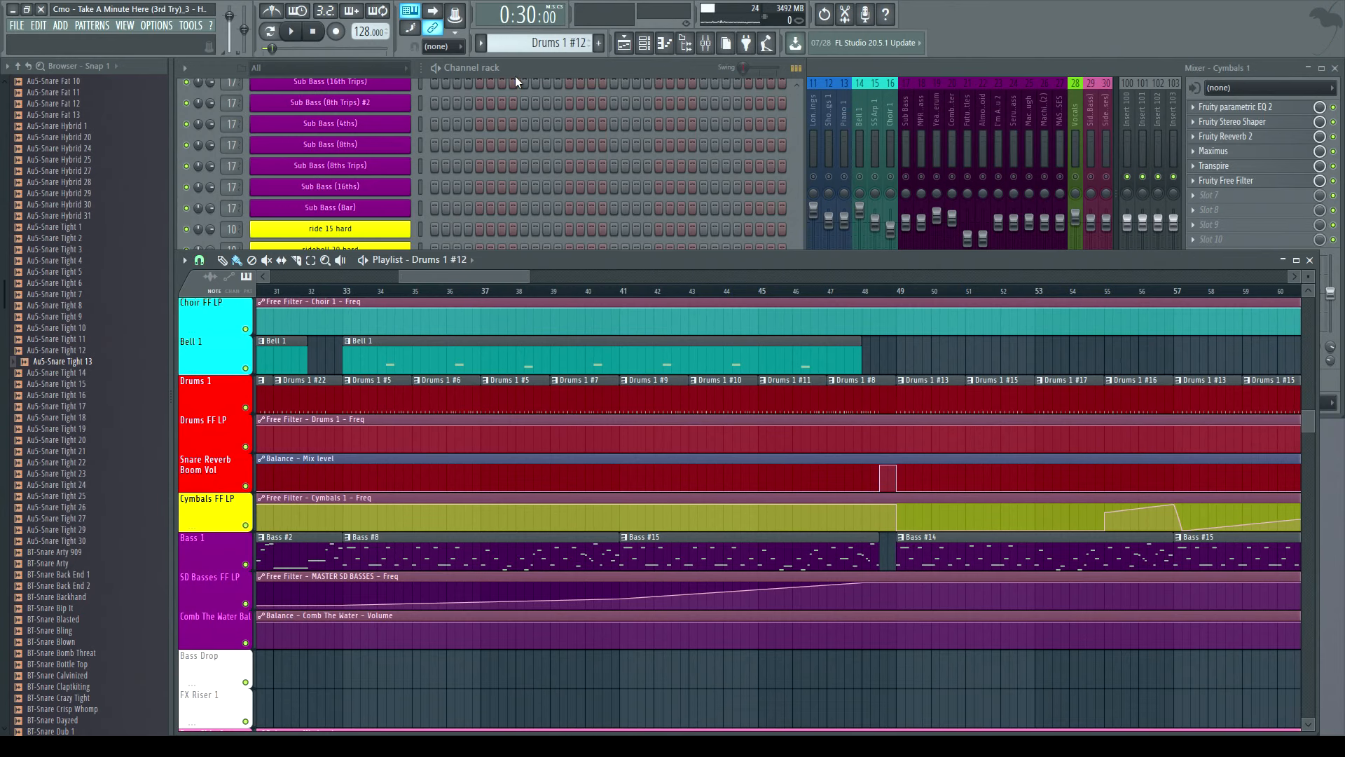
pyautogui.click(532, 63)
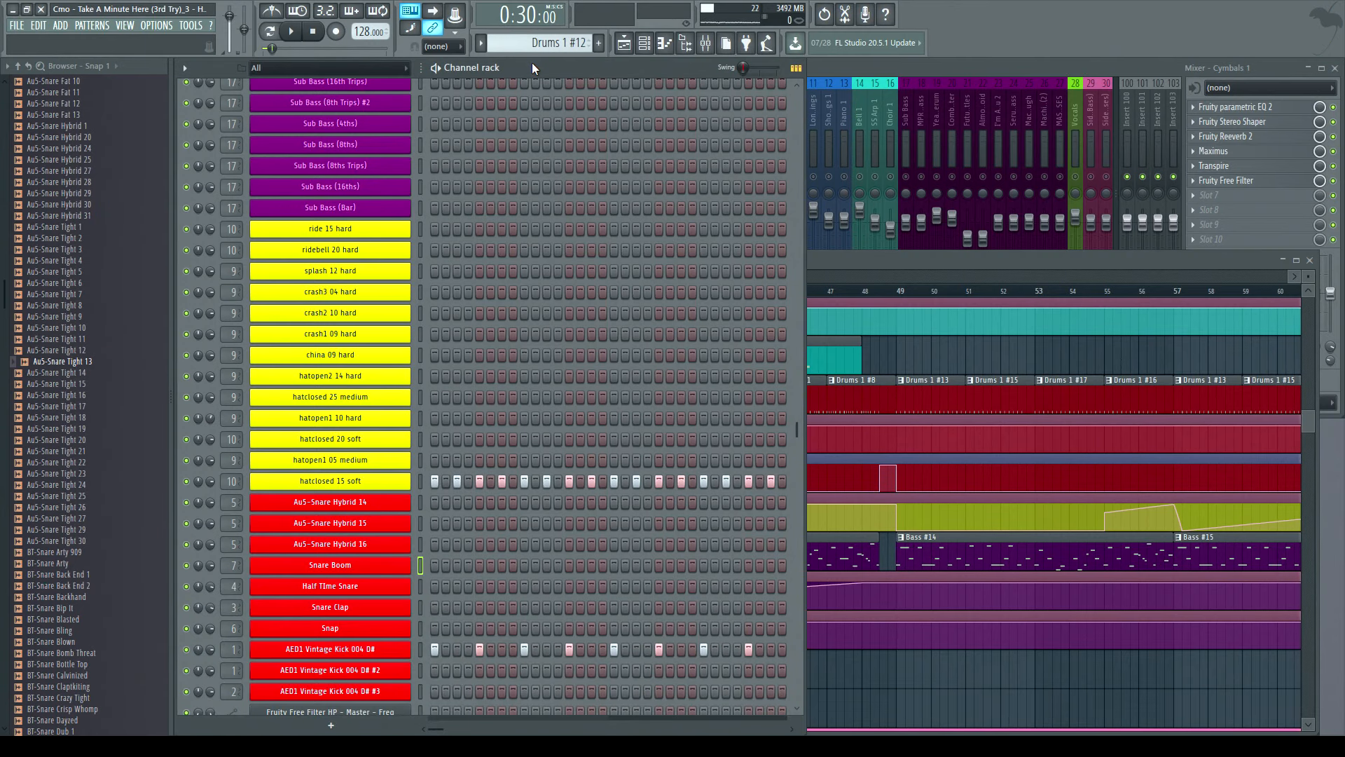
pyautogui.click(839, 61)
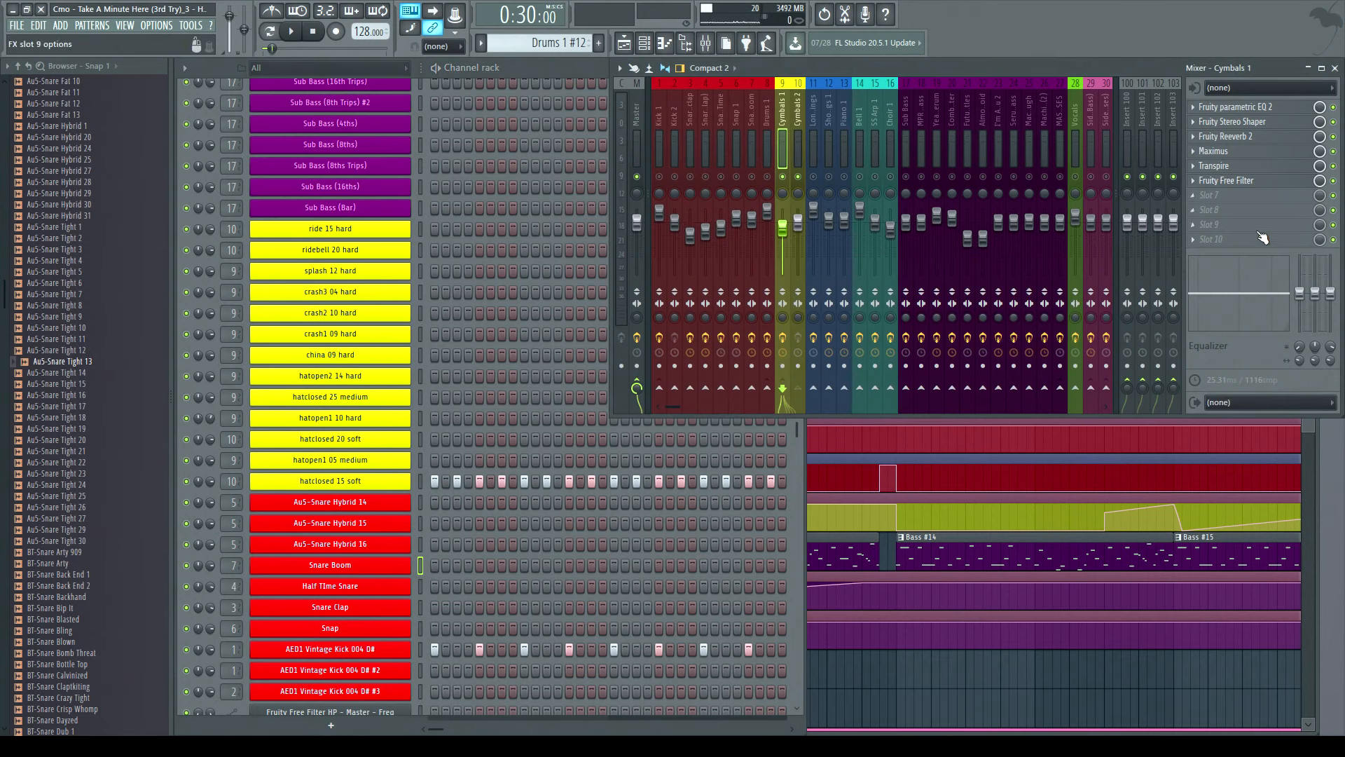
pyautogui.click(570, 70)
# - Zoom the playlist out and scroll back to the start to view the entire arrangement
pyautogui.click(1267, 480)
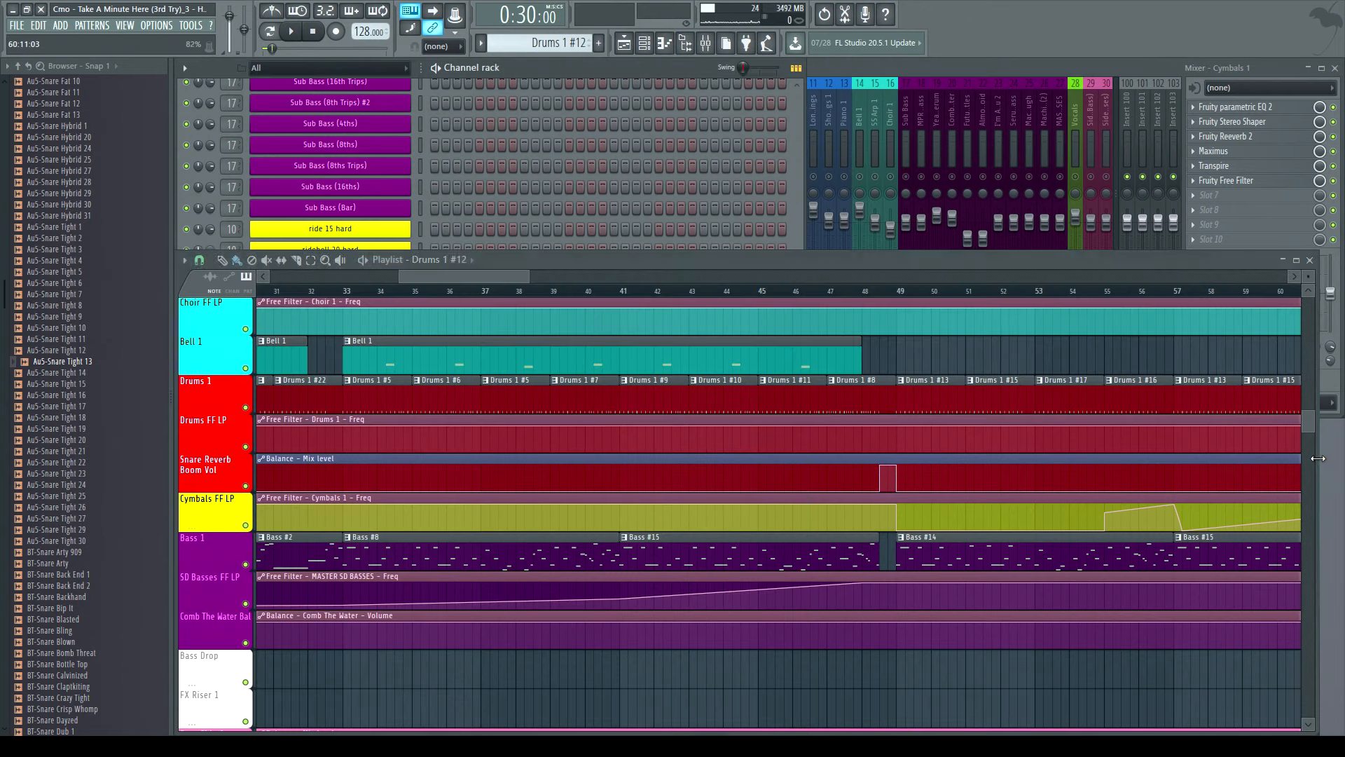
pyautogui.moveTo(491, 282); pyautogui.dragTo(1293, 283)
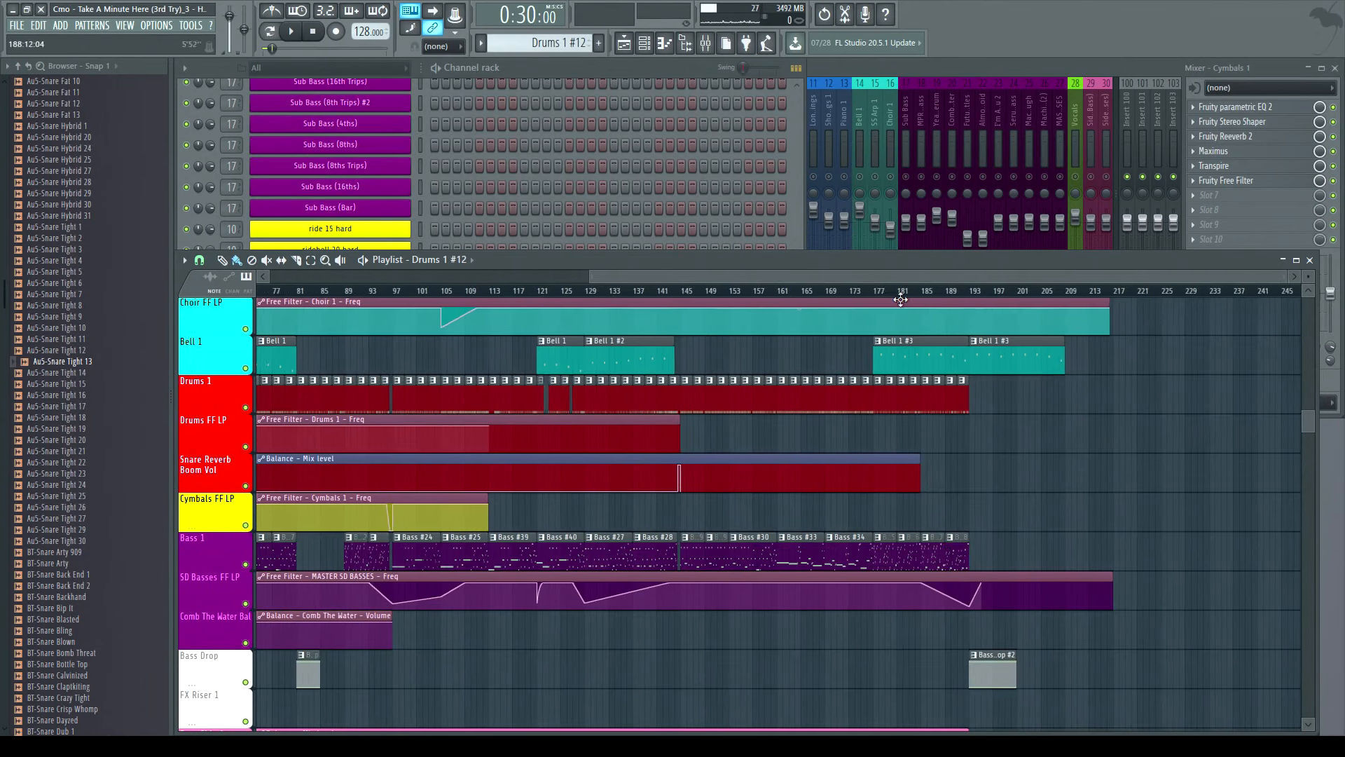
pyautogui.moveTo(590, 279); pyautogui.dragTo(266, 279)
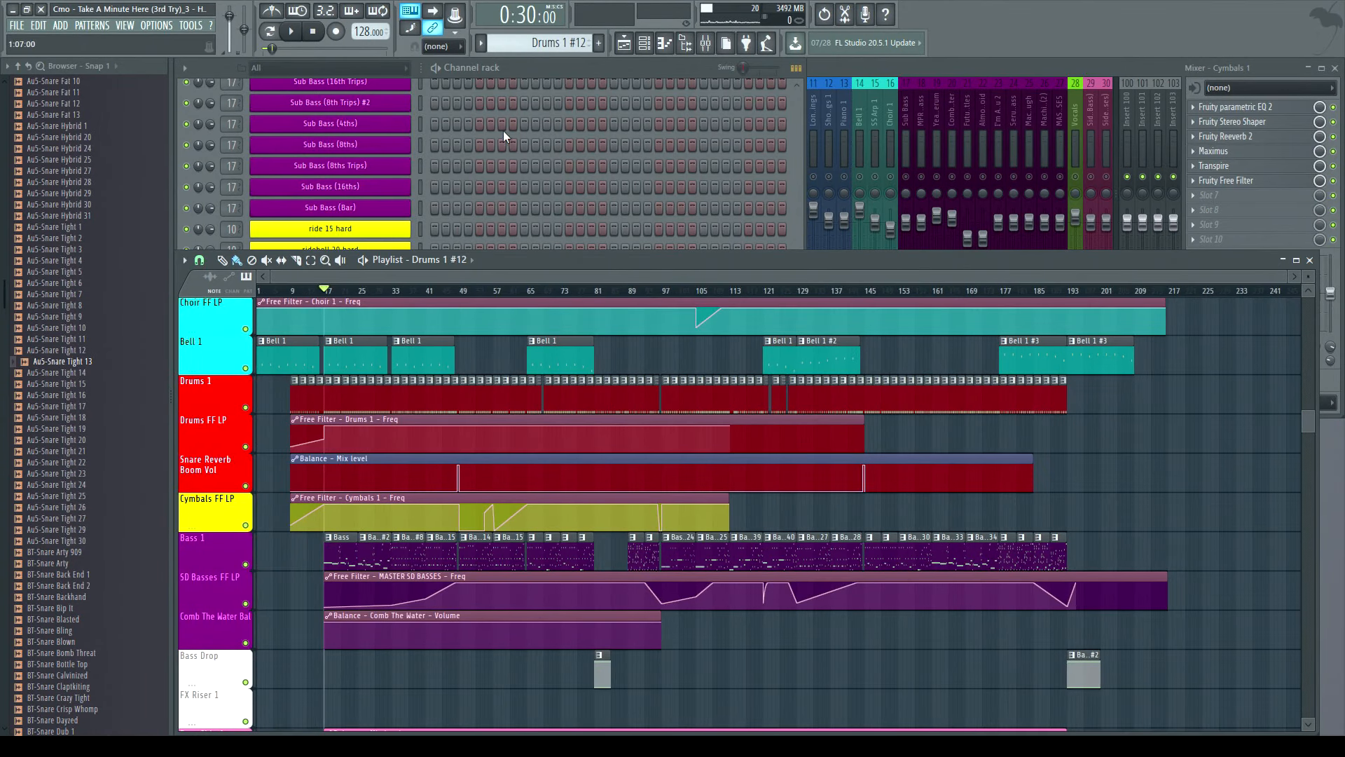
pyautogui.click(549, 68)
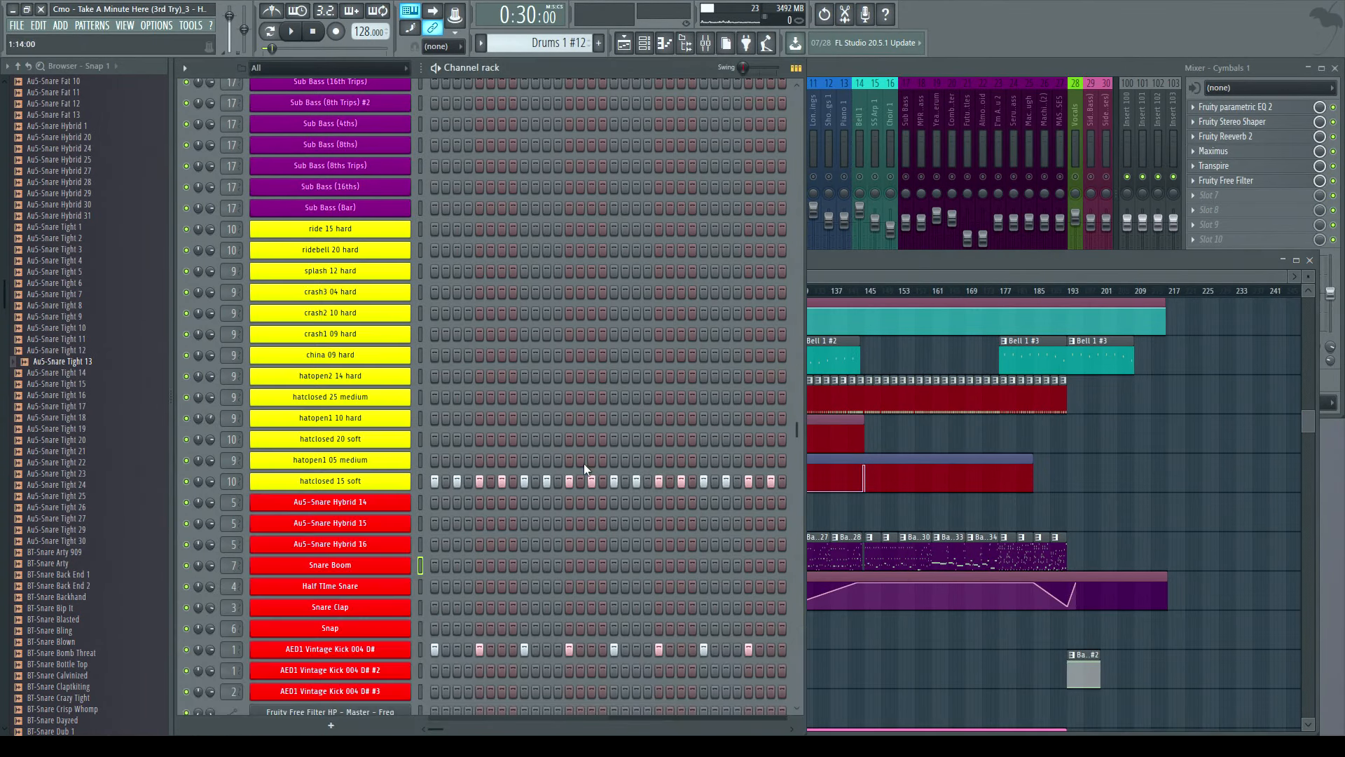
pyautogui.click(830, 267)
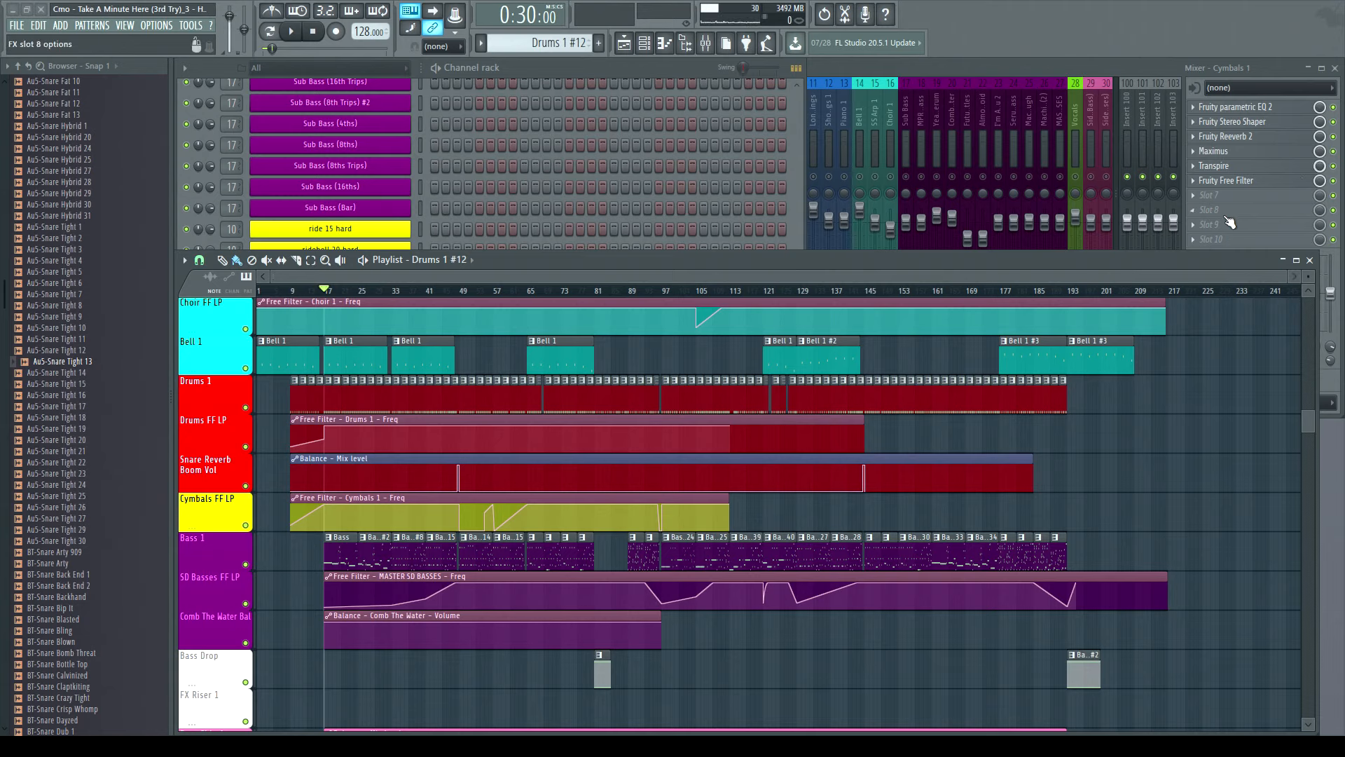
# - Zoom the playlist in on the opening bars of the arrangement and stop playback
pyautogui.moveTo(1286, 275); pyautogui.dragTo(418, 276)
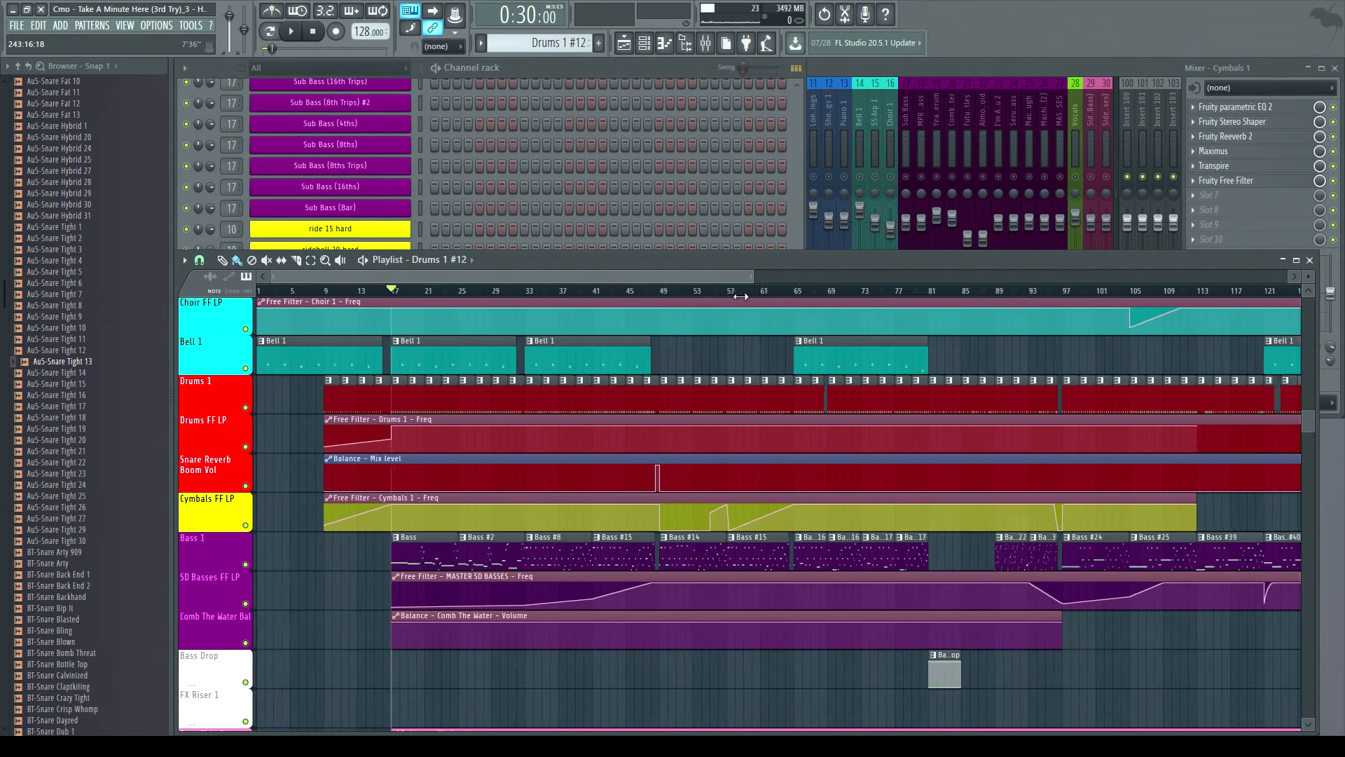
pyautogui.click(315, 33)
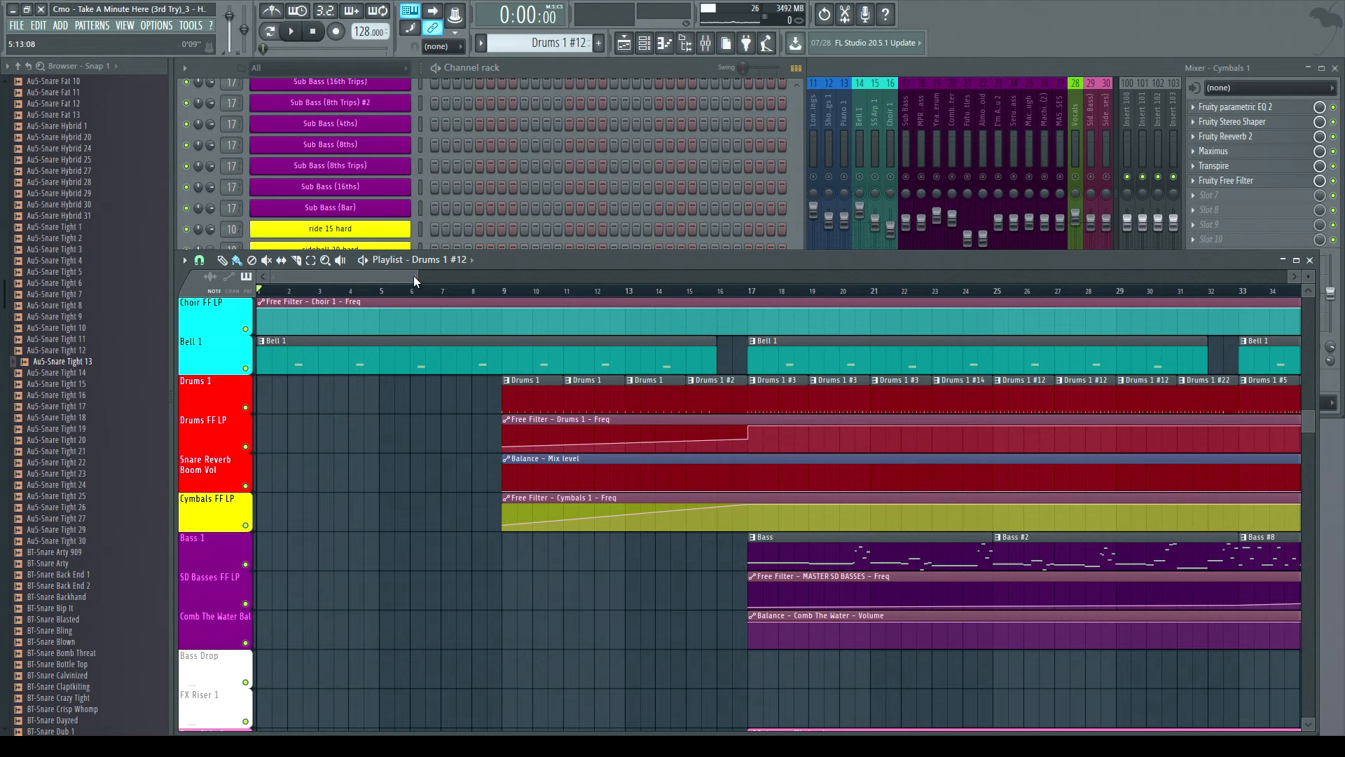
pyautogui.moveTo(420, 276); pyautogui.dragTo(533, 206)
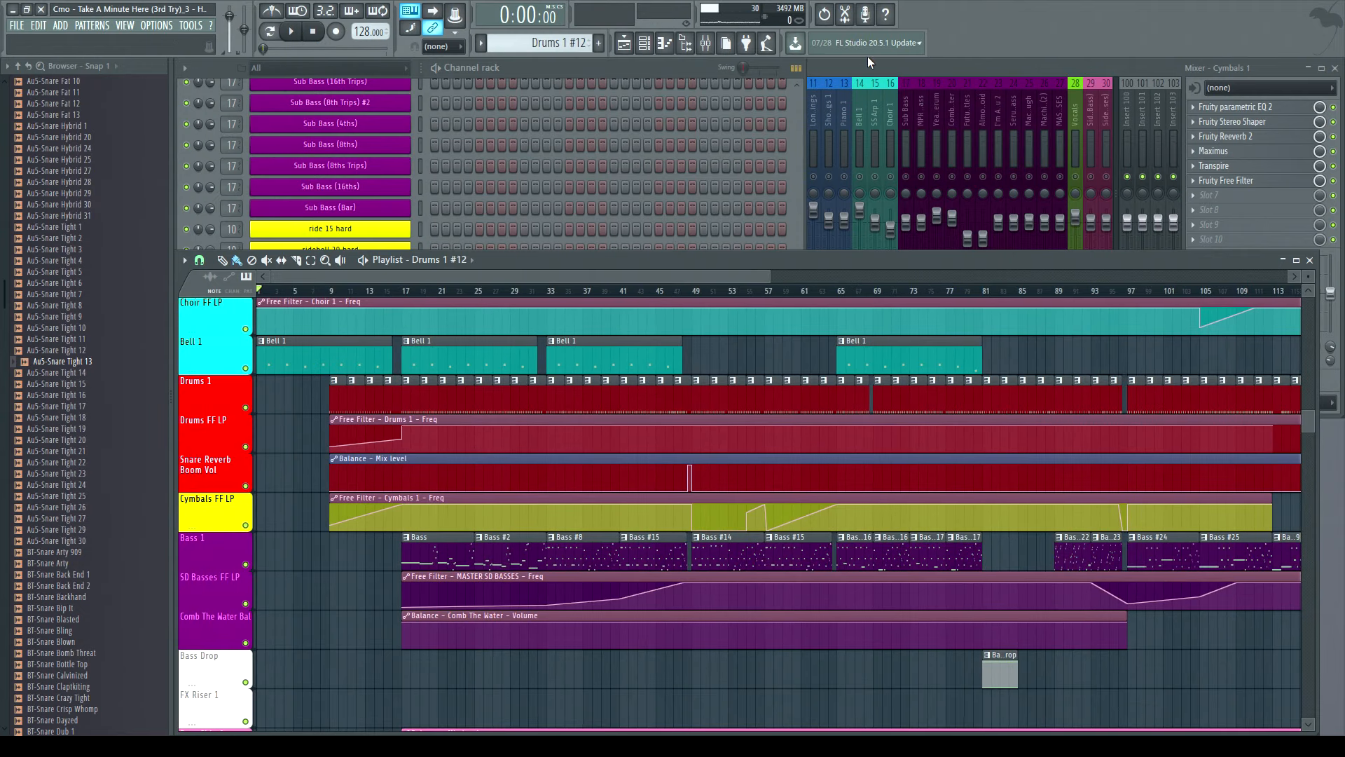
# - Bring up the mixer and play the song from the start
pyautogui.click(826, 188)
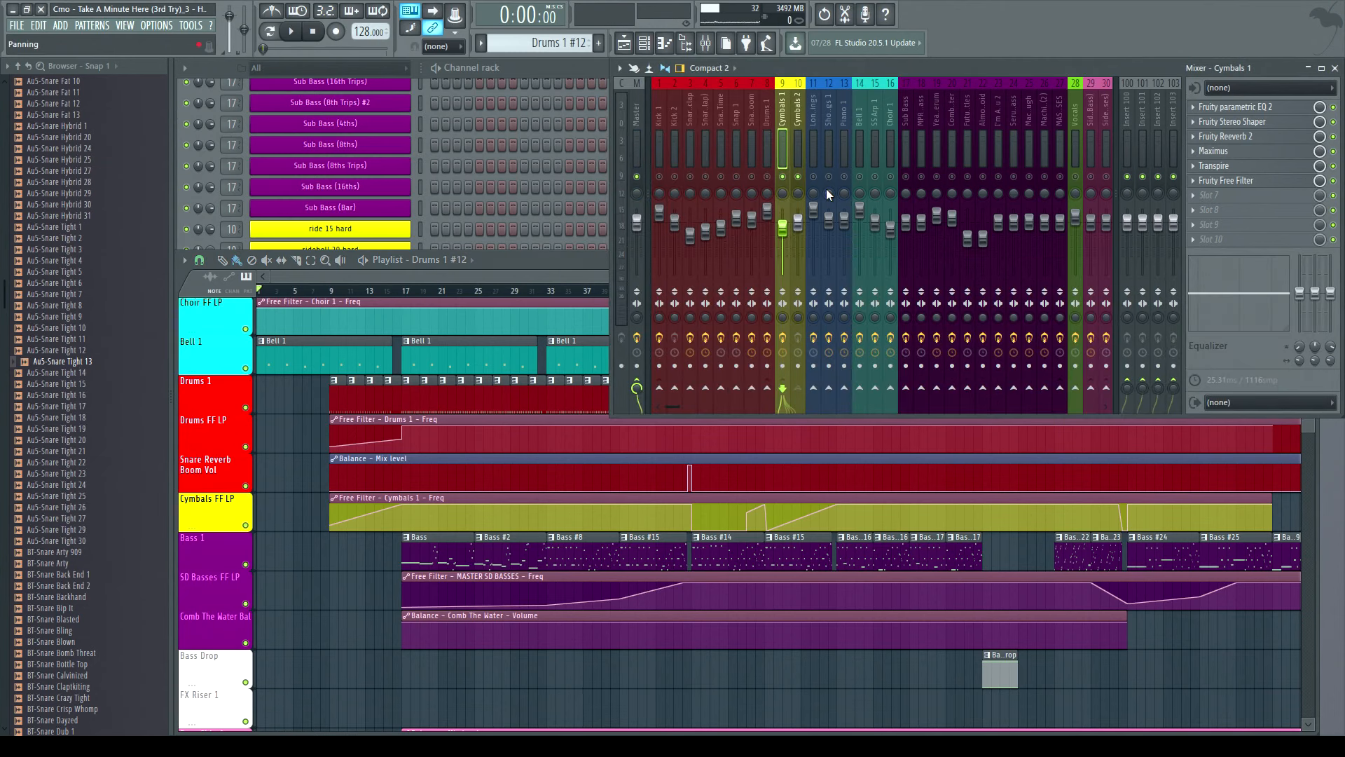
pyautogui.click(290, 31)
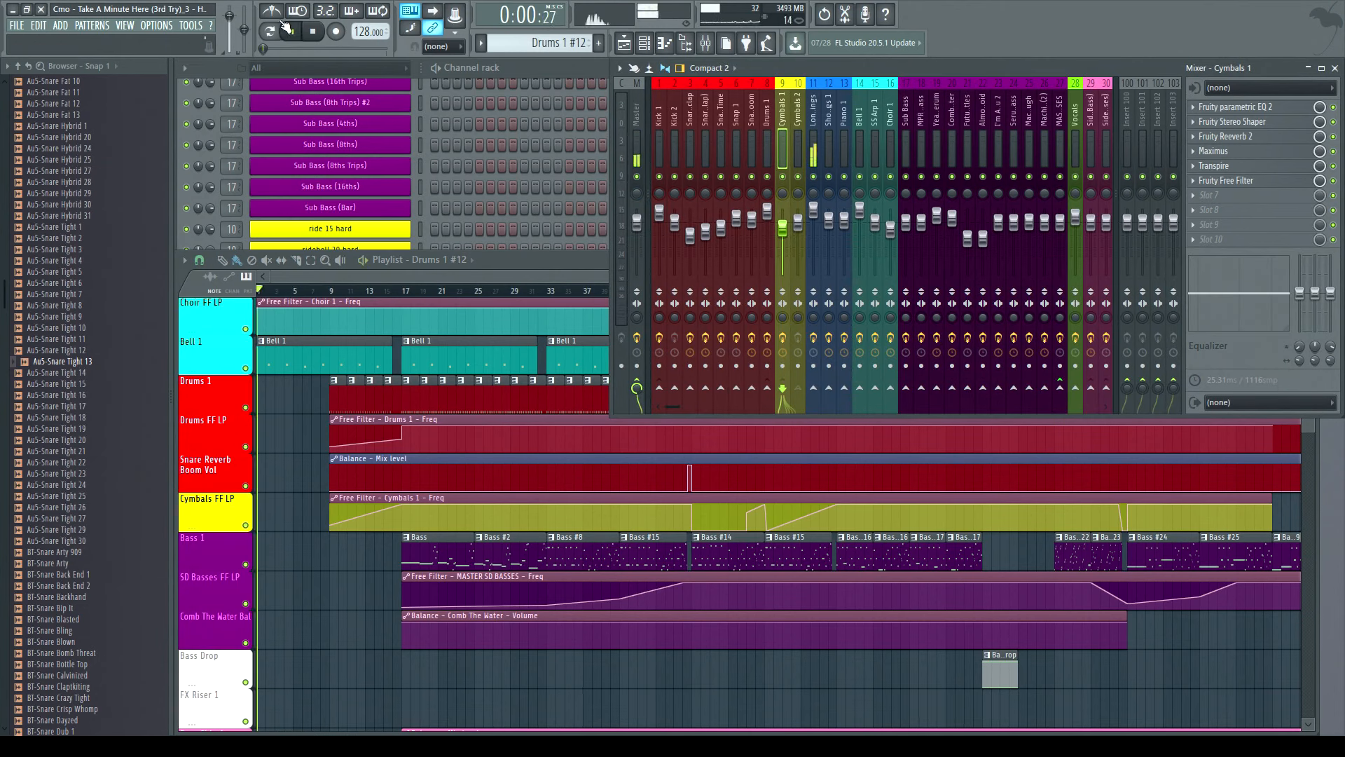
pyautogui.click(476, 278)
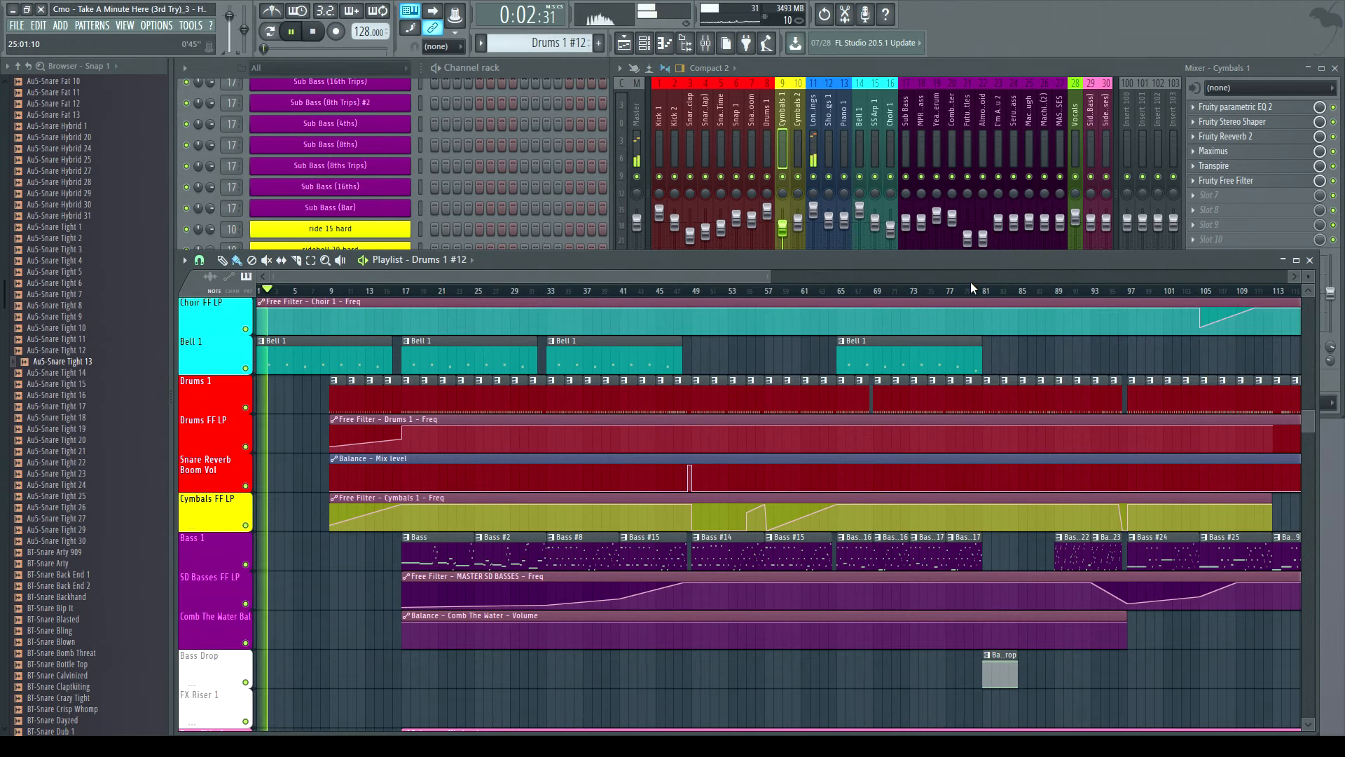
# - Scroll the playlist up to the string tracks and restart playback near bar 9
pyautogui.moveTo(772, 276); pyautogui.dragTo(461, 404)
pyautogui.click(415, 290)
pyautogui.scroll(6, 531, 465)
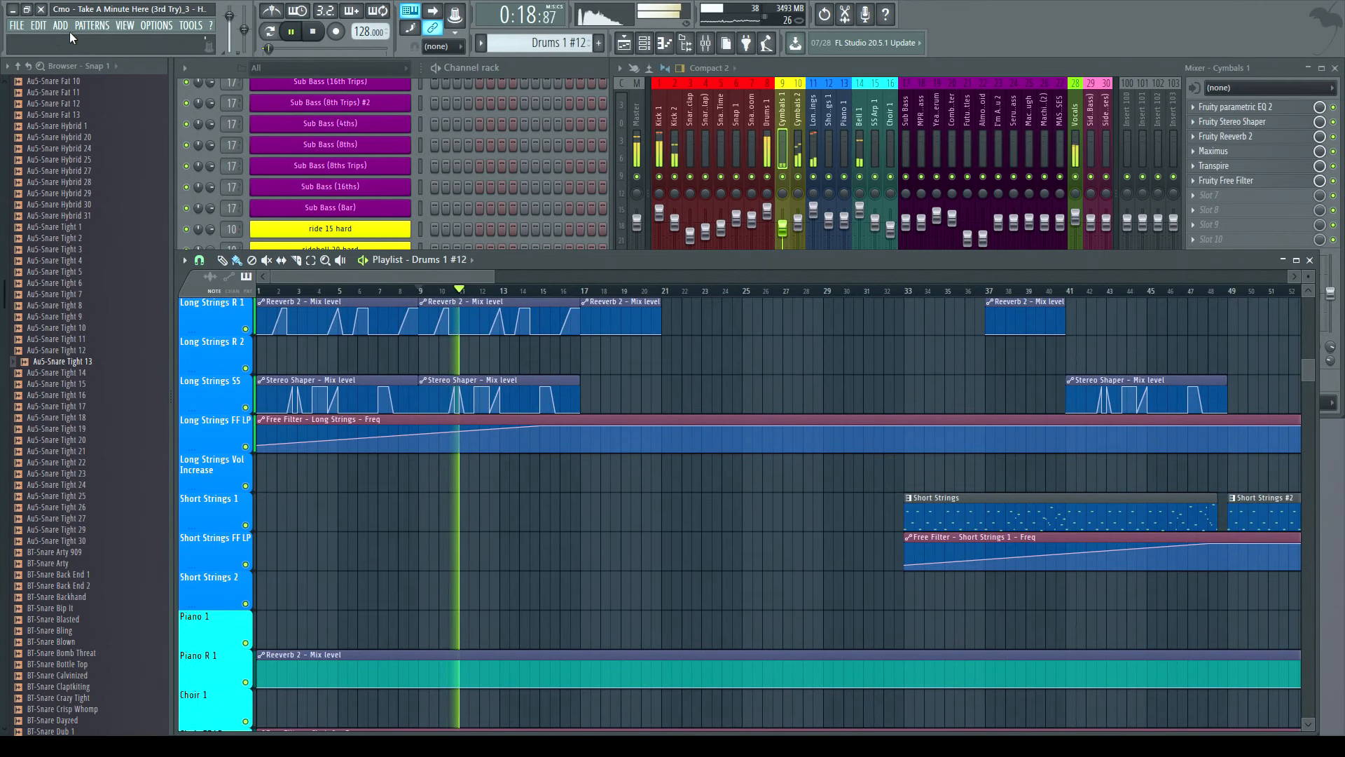
# - Undo the last playlist clip deletion
pyautogui.click(38, 25)
pyautogui.click(40, 41)
pyautogui.scroll(-6, 586, 406)
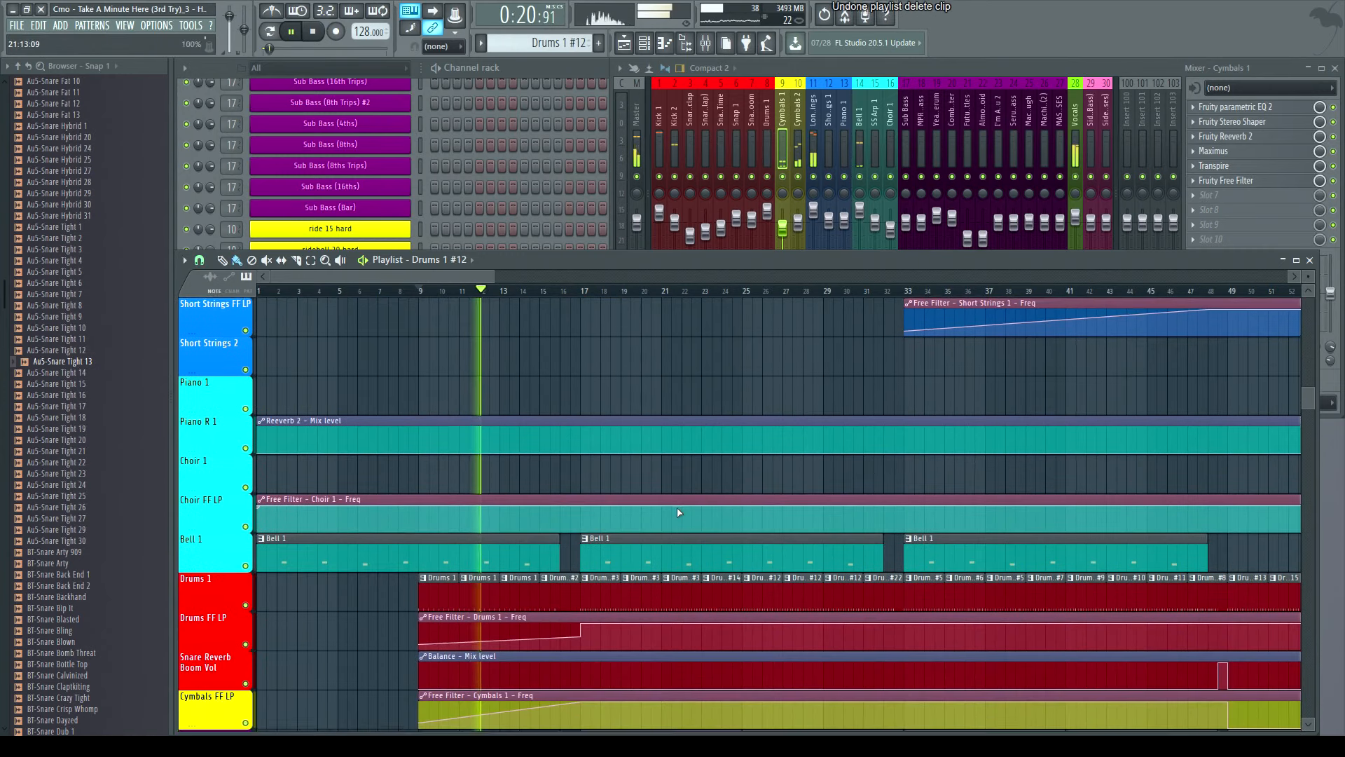
# - Stop playback and play the arrangement again from bar 17
pyautogui.click(316, 31)
pyautogui.scroll(-4, 511, 303)
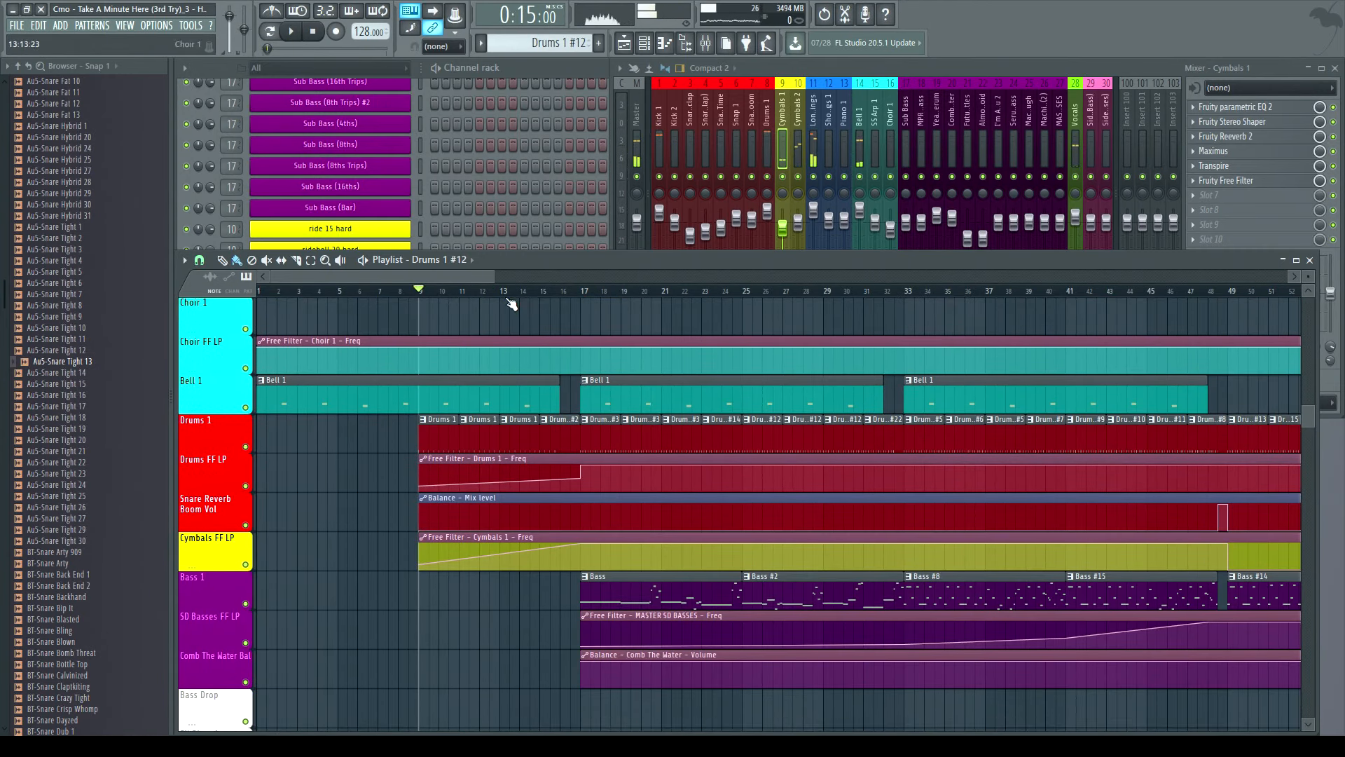
pyautogui.click(583, 290)
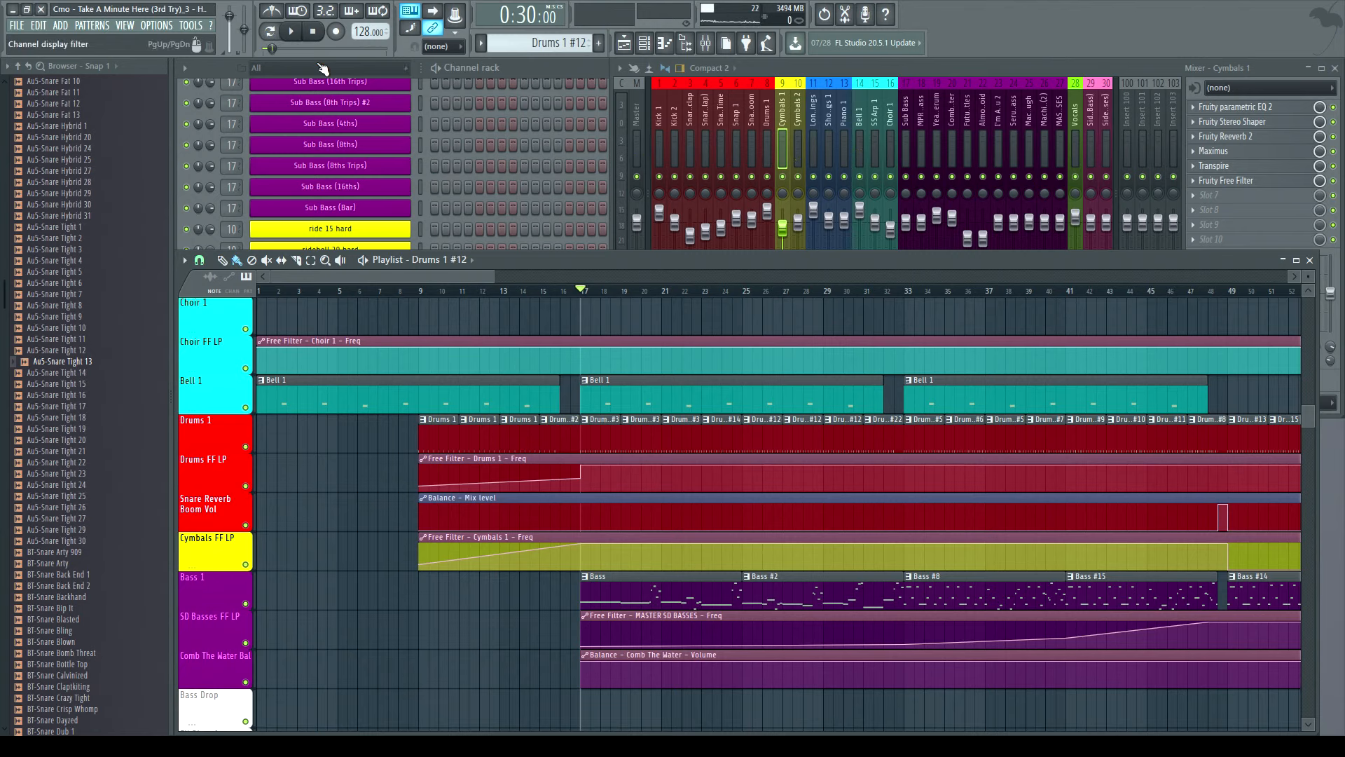
pyautogui.click(291, 36)
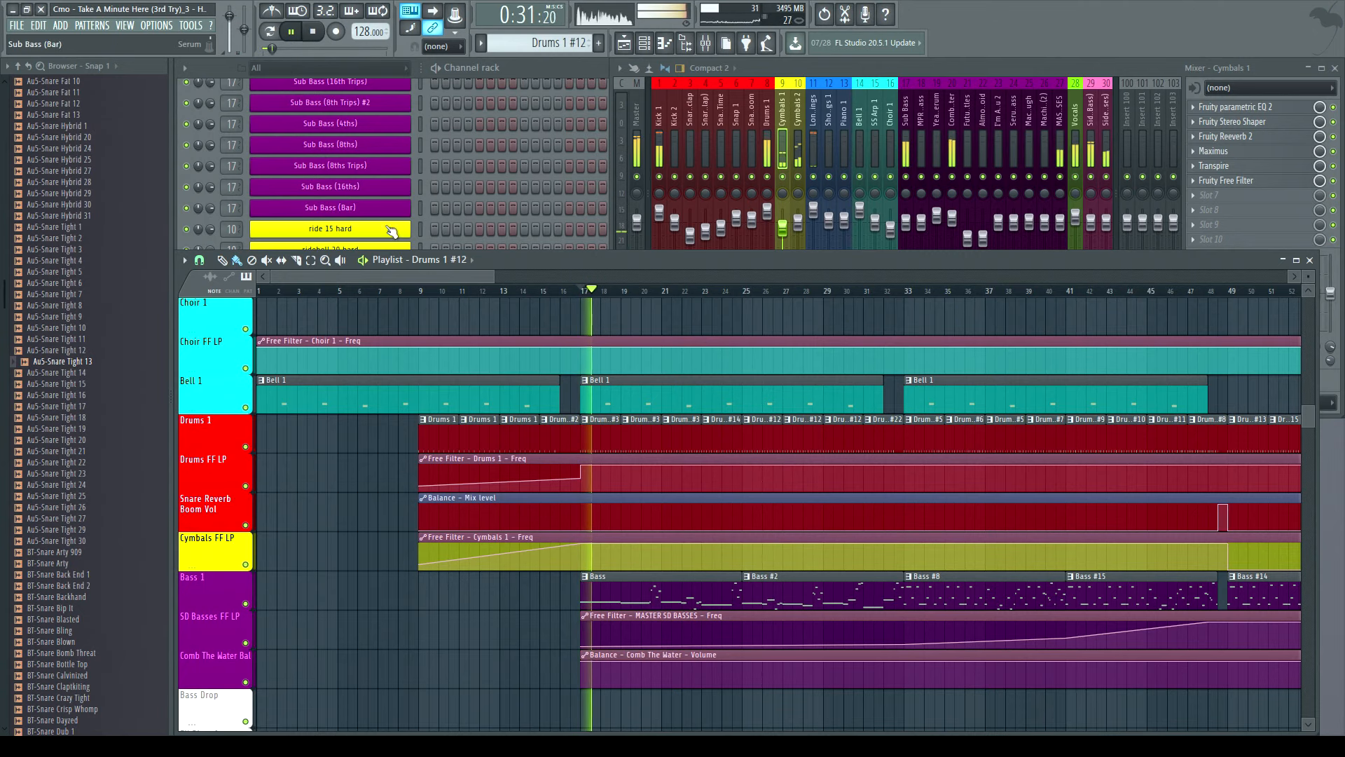
# - Scroll the playlist forward and play the arrangement from bar 33
pyautogui.moveTo(368, 281); pyautogui.dragTo(406, 280)
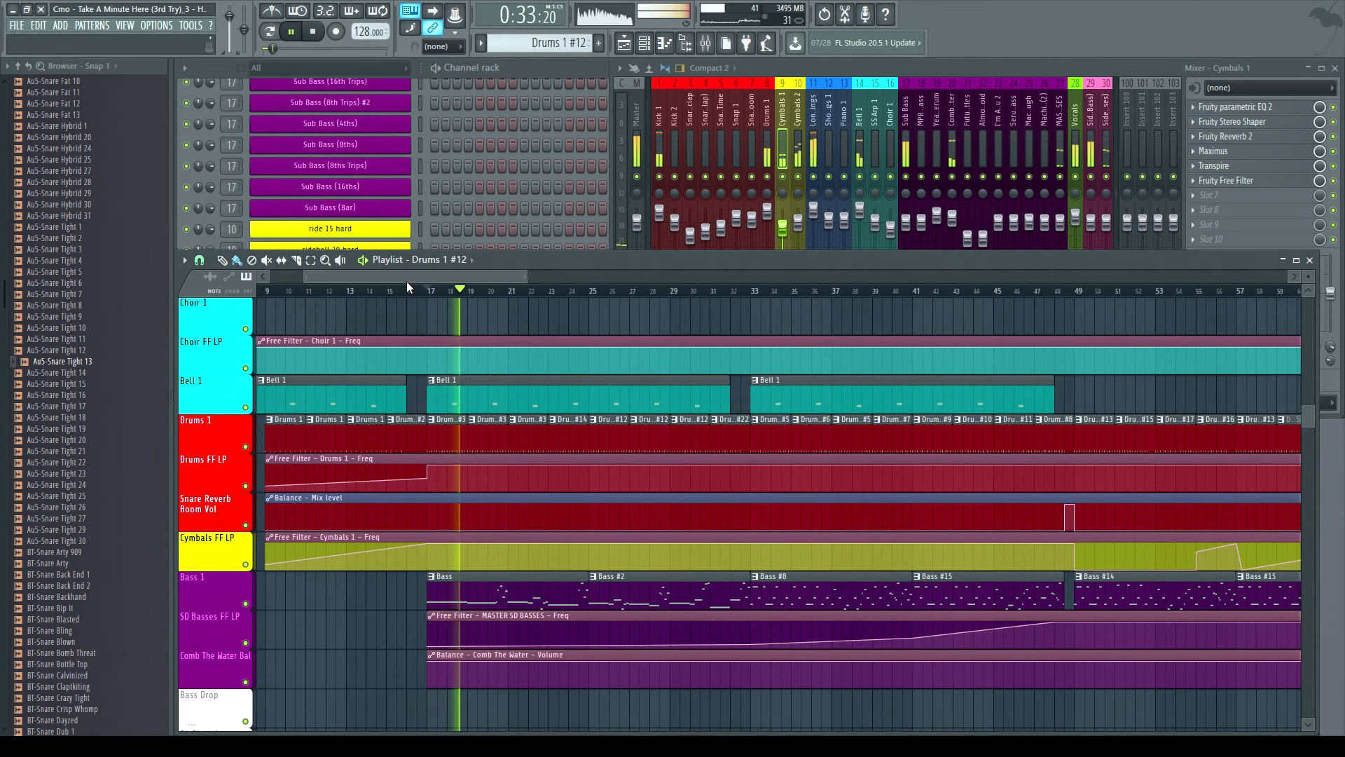
pyautogui.click(313, 32)
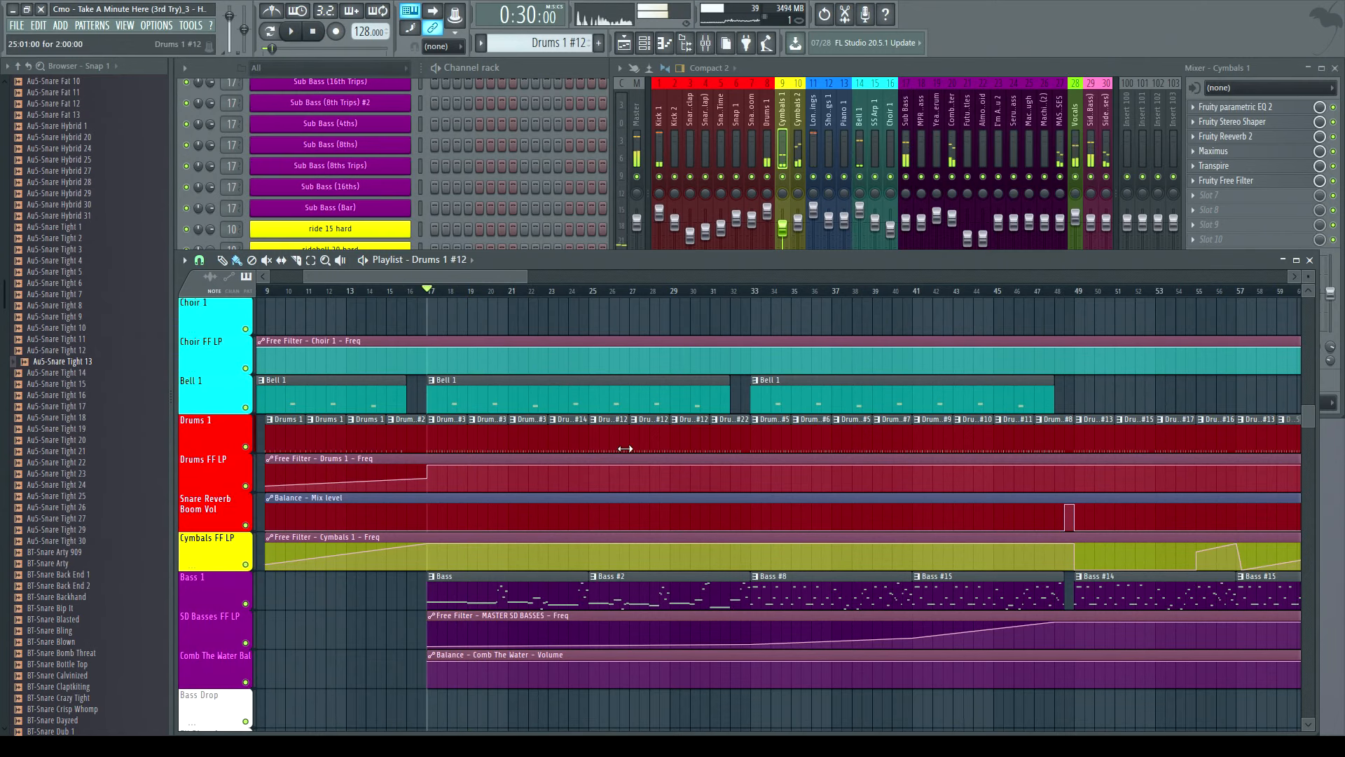
pyautogui.moveTo(454, 279); pyautogui.dragTo(484, 279)
pyautogui.click(615, 291)
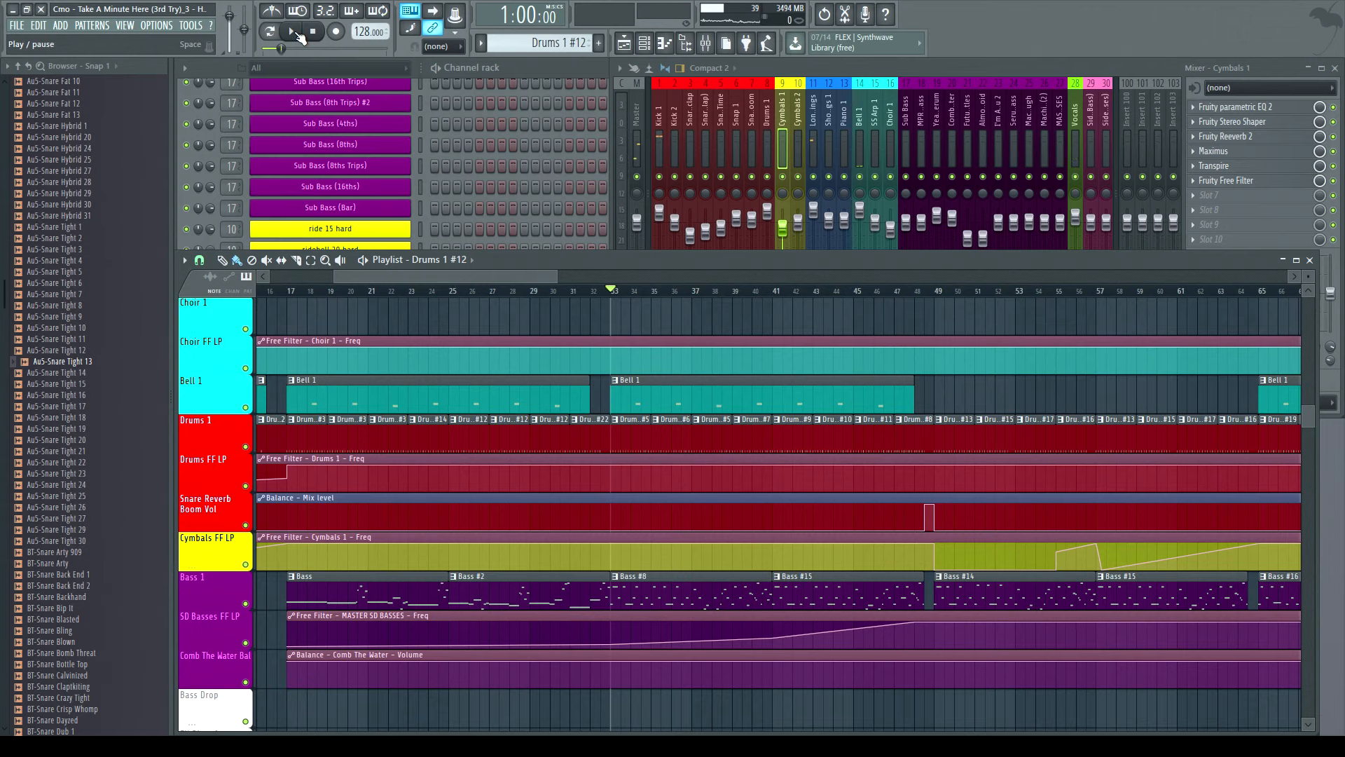
pyautogui.click(292, 31)
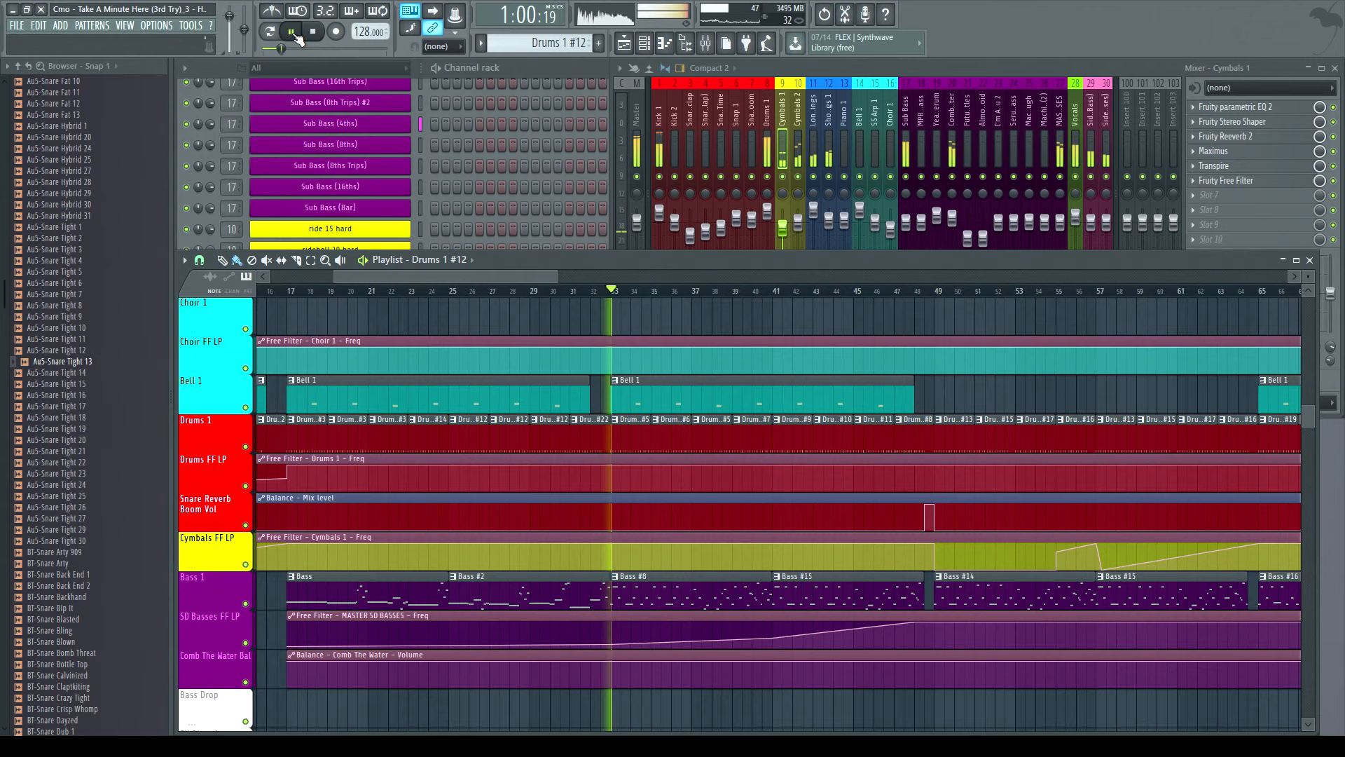
# - Scroll further and play the arrangement from bar 49
pyautogui.moveTo(481, 280); pyautogui.dragTo(533, 277)
pyautogui.click(314, 32)
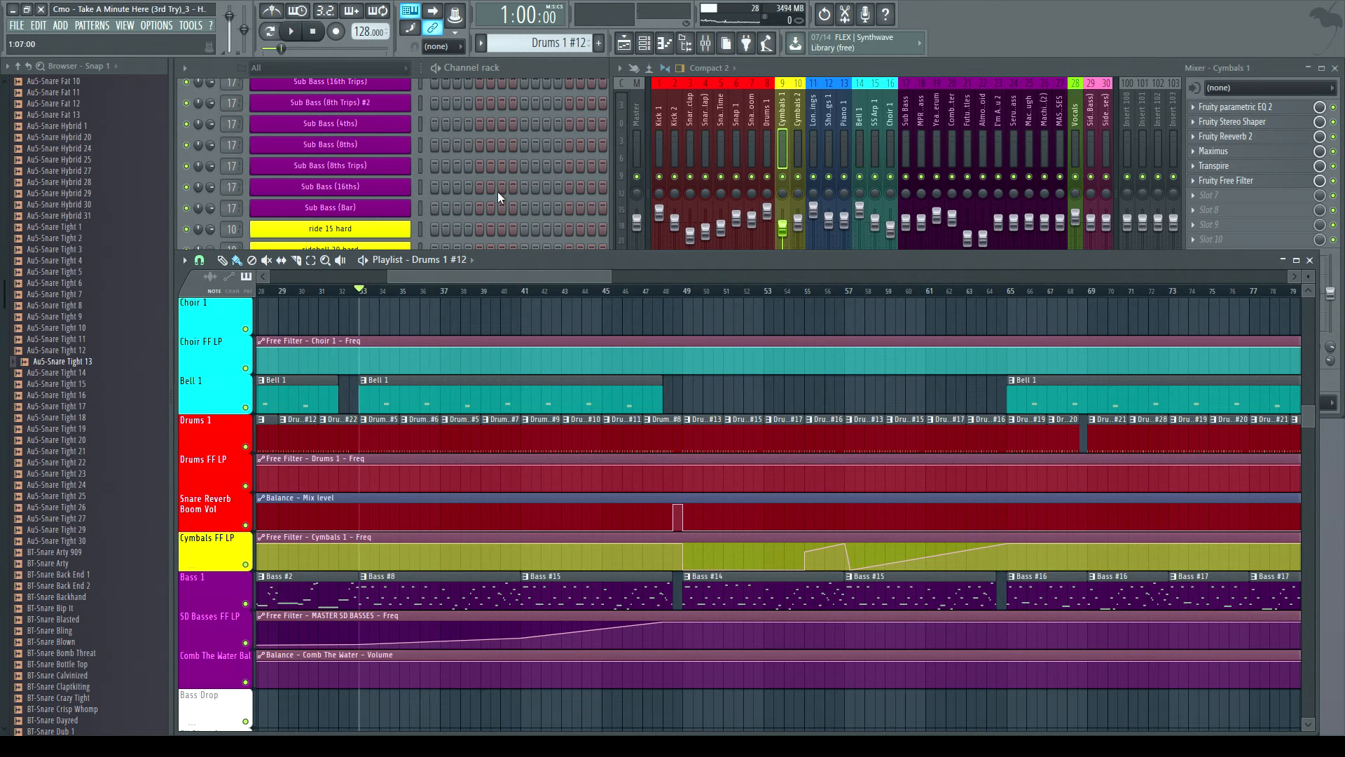
pyautogui.click(685, 291)
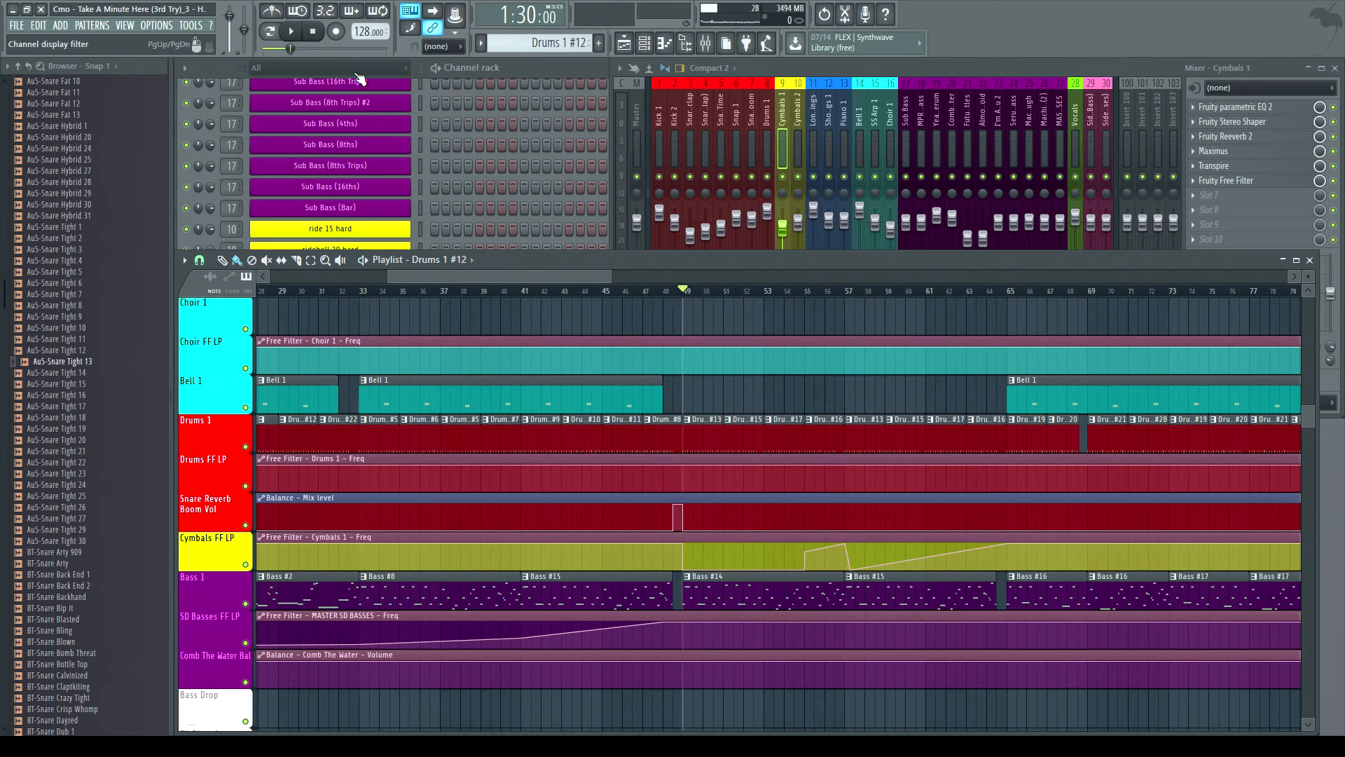
pyautogui.click(292, 32)
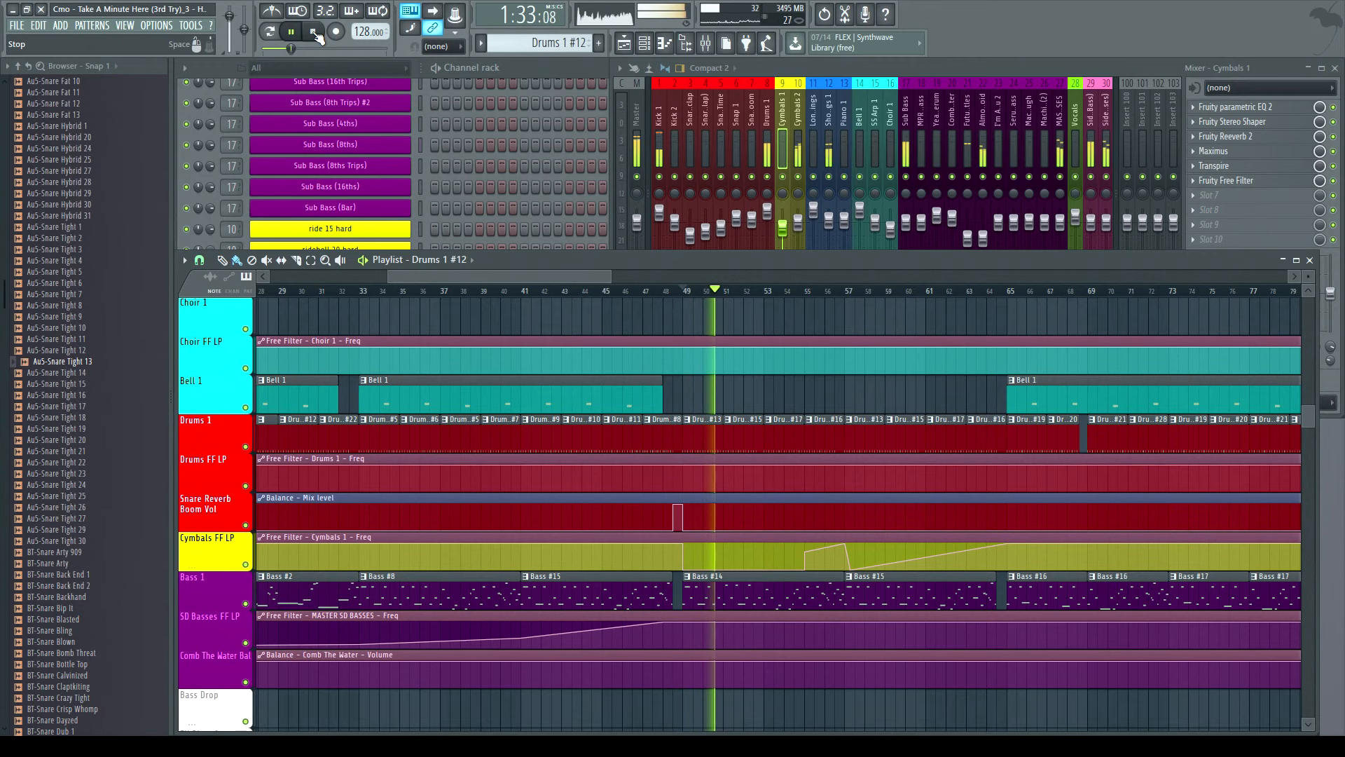
# - Stop, scroll the playlist ahead and replay the section starting around bar 54
pyautogui.click(314, 32)
pyautogui.moveTo(519, 276); pyautogui.dragTo(577, 294)
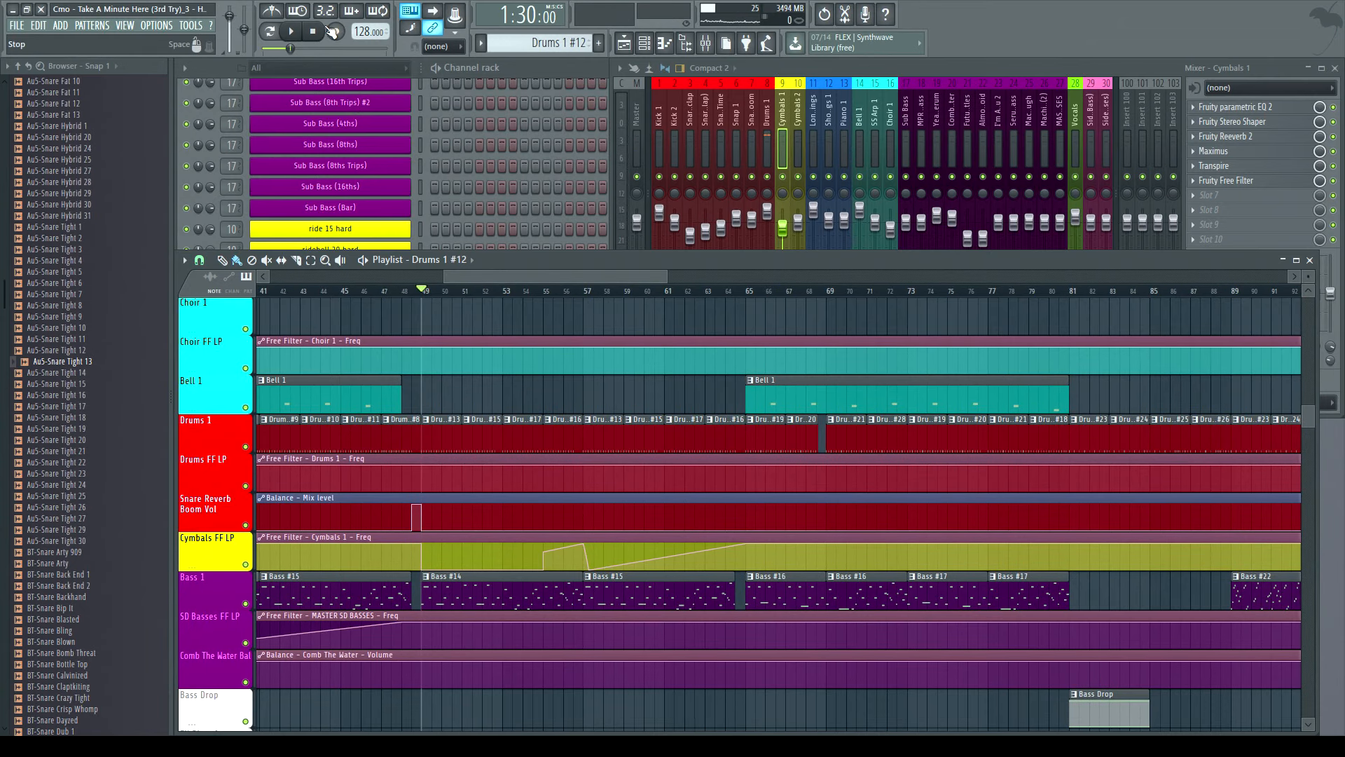
pyautogui.press('space')
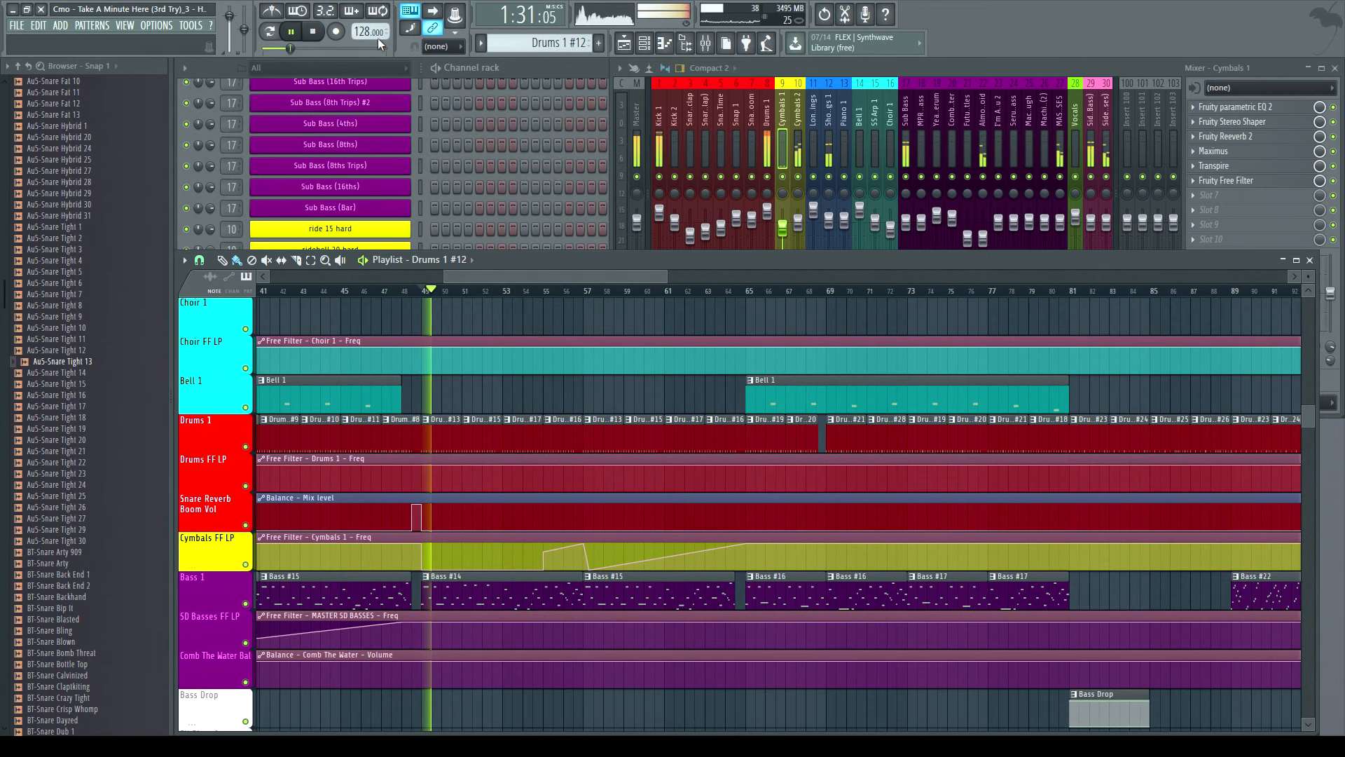
pyautogui.press('space')
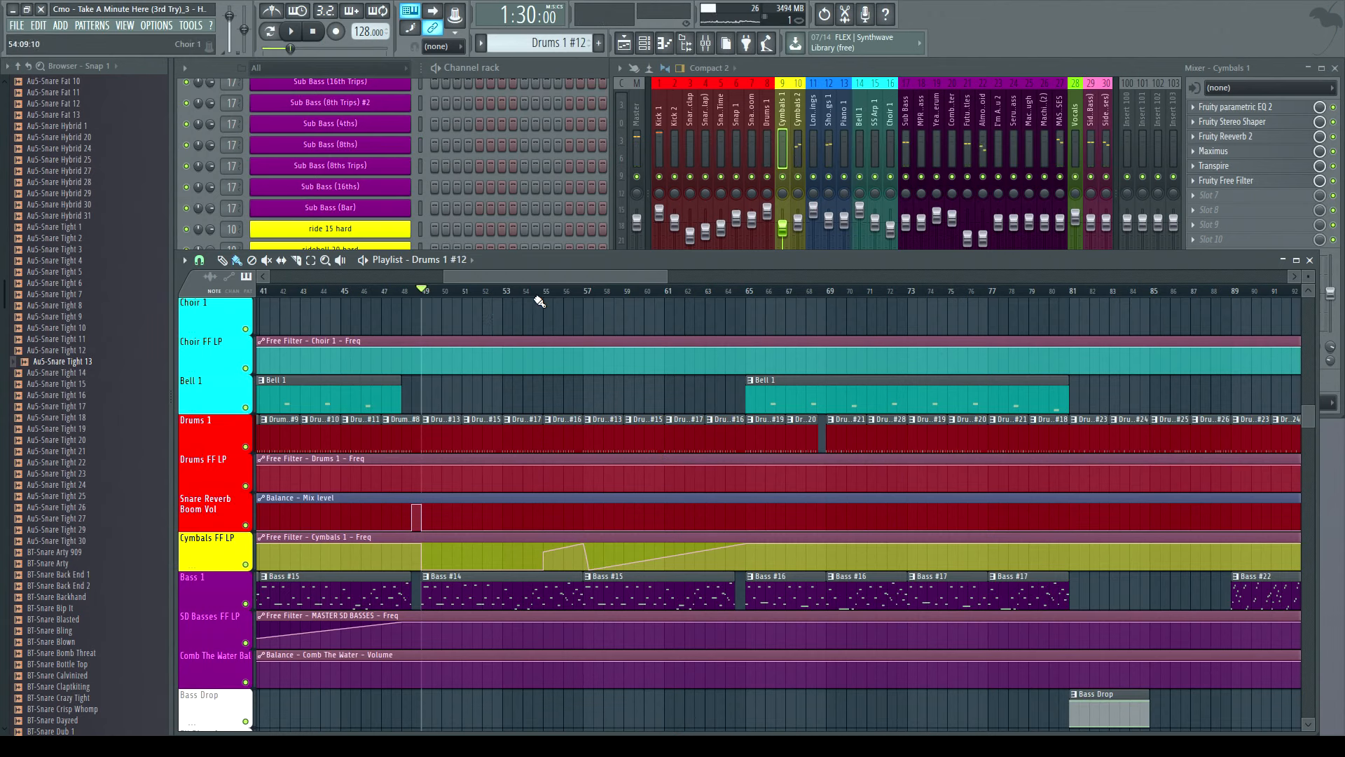
pyautogui.moveTo(553, 294); pyautogui.dragTo(544, 292)
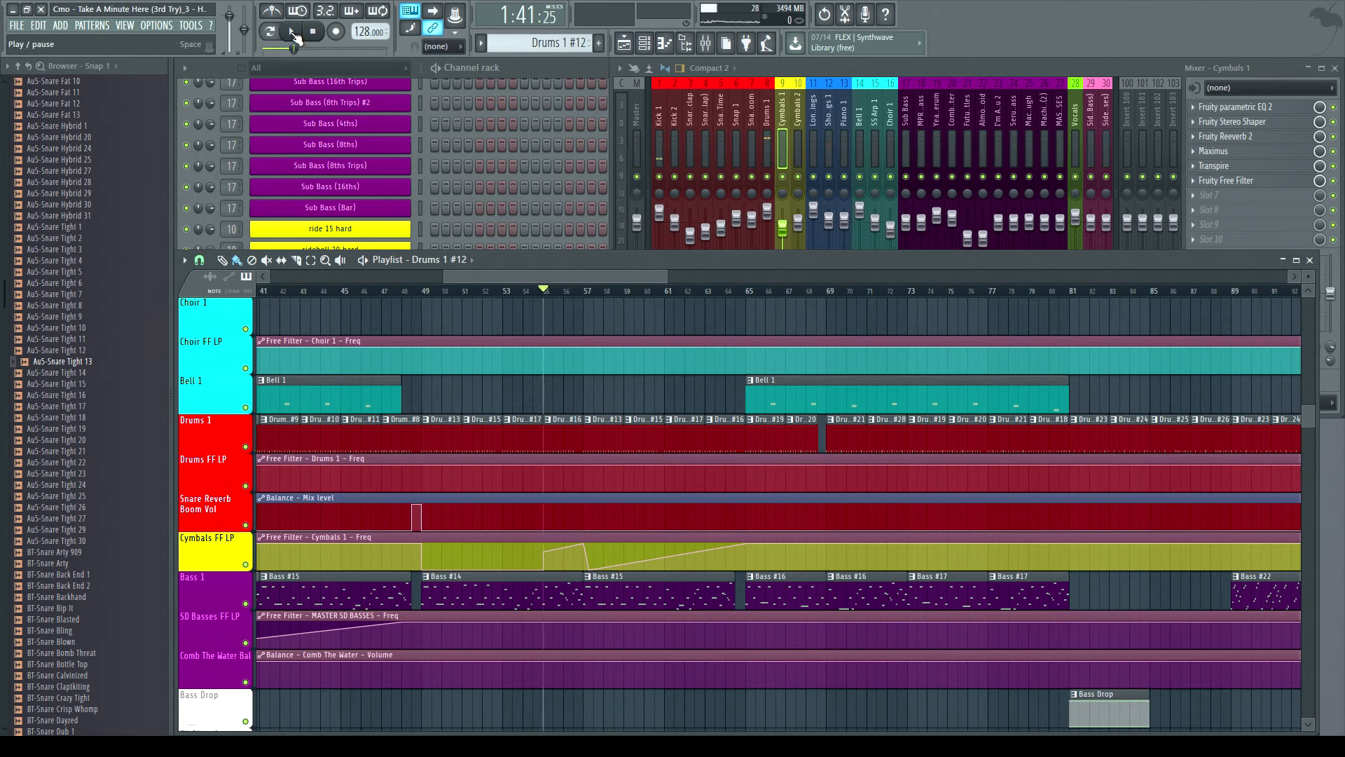
pyautogui.click(293, 32)
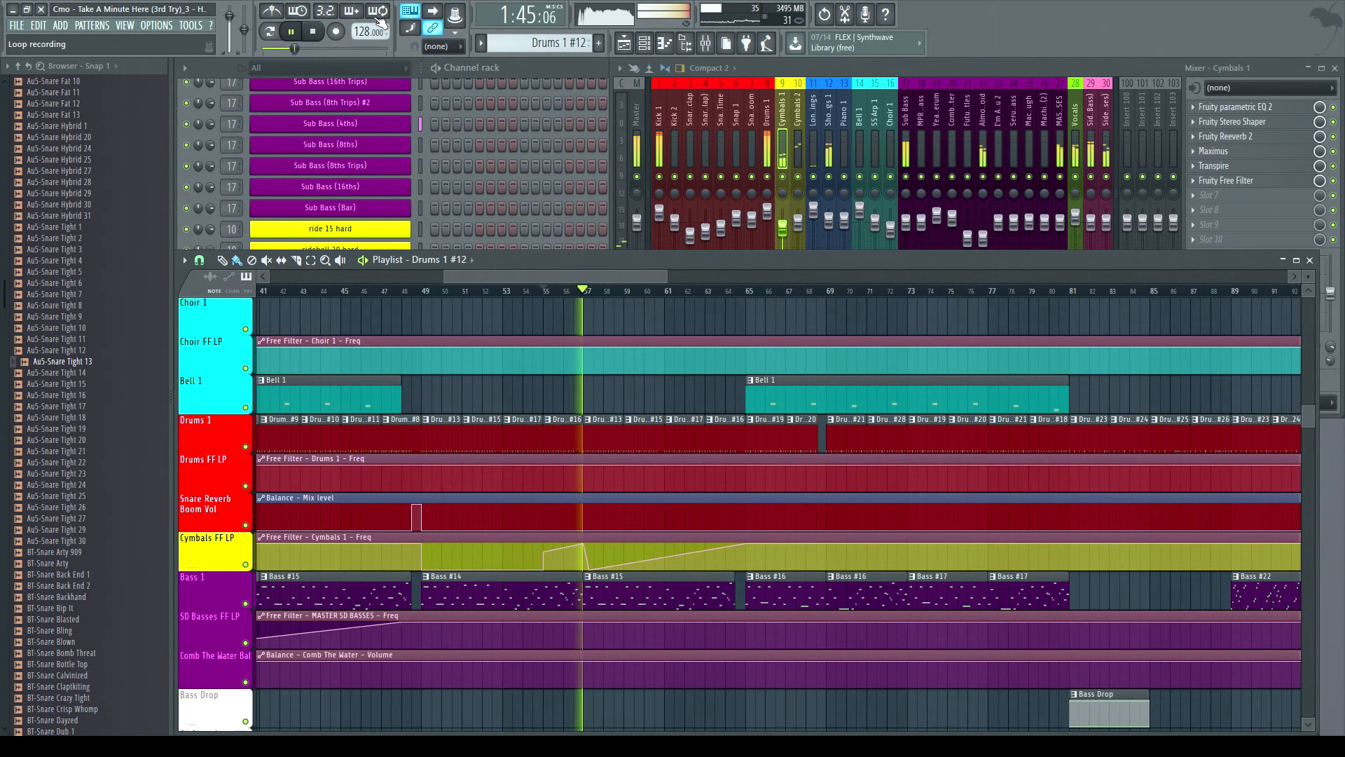
# - Bring up the mixer and play the section while watching the track meters
pyautogui.press('space')
pyautogui.click(790, 184)
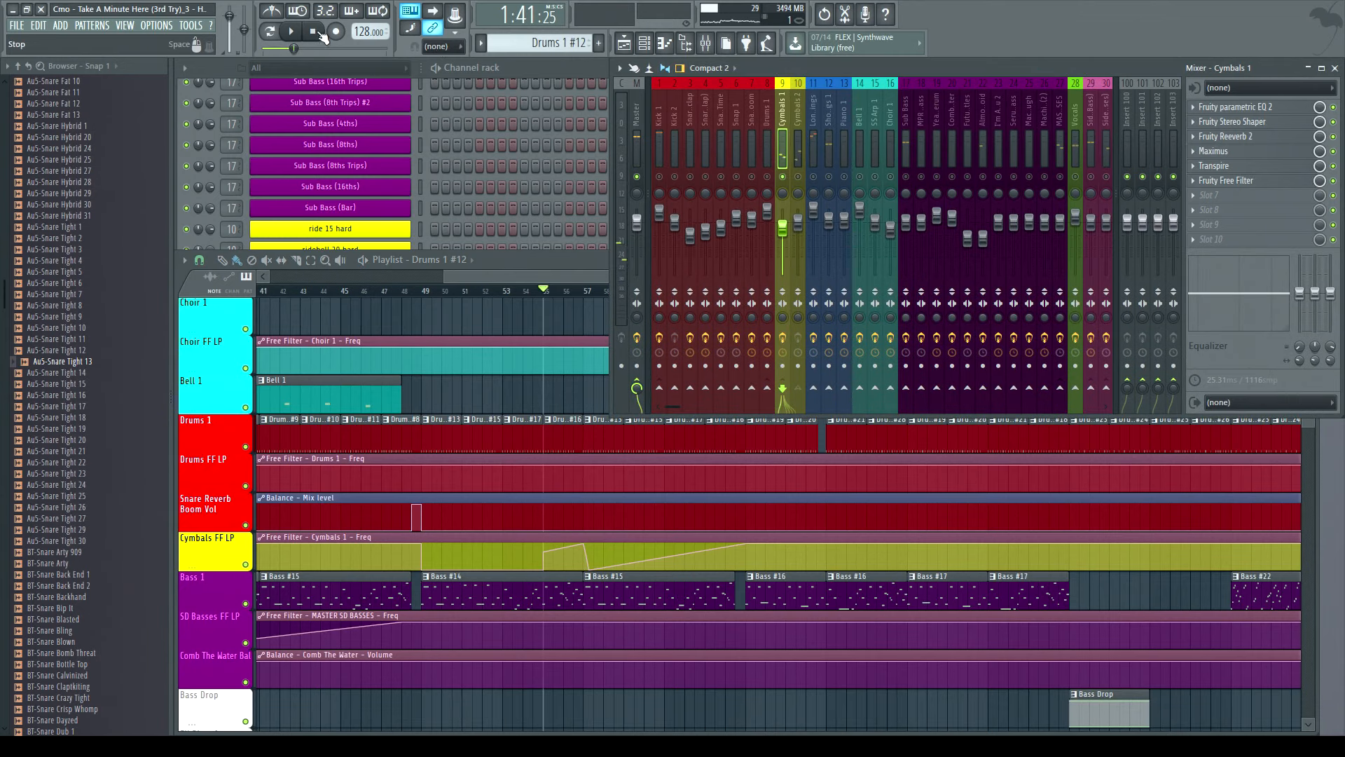
pyautogui.press('space')
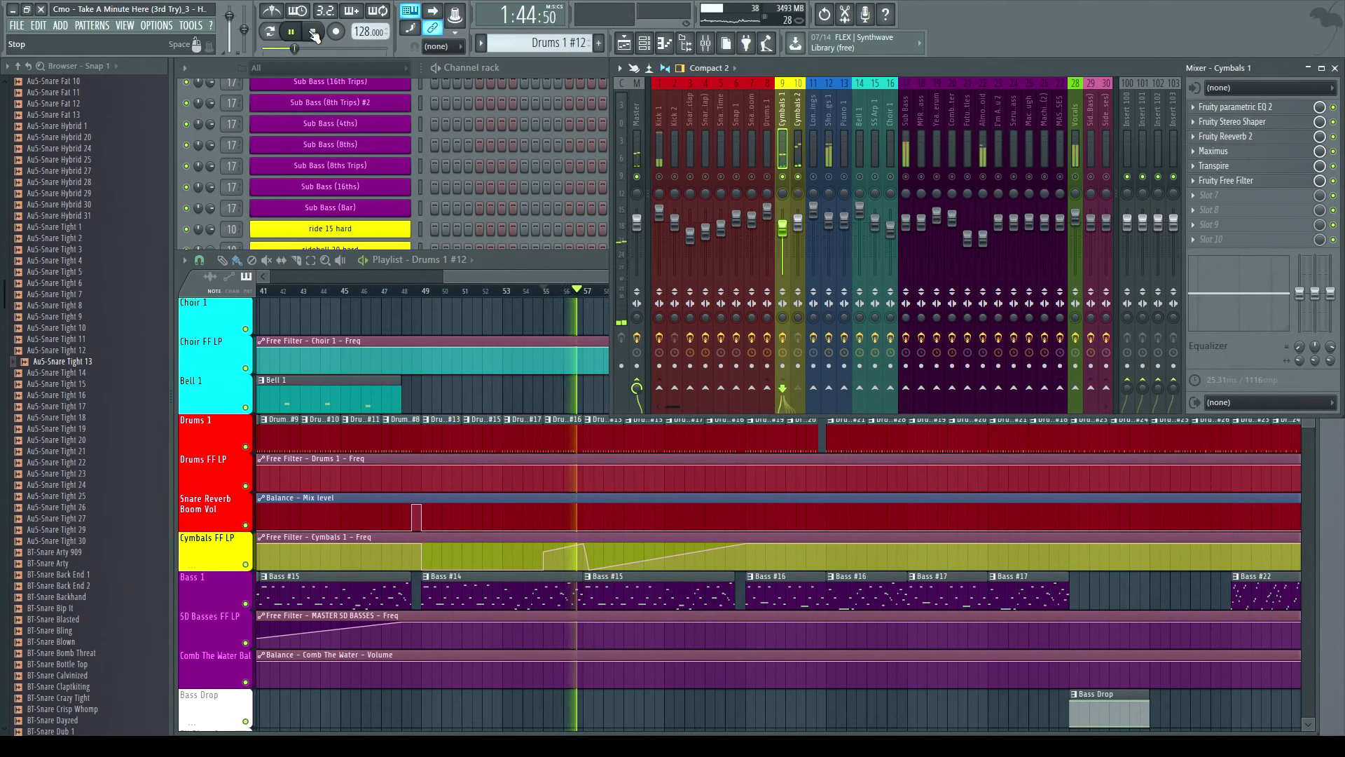
pyautogui.click(315, 35)
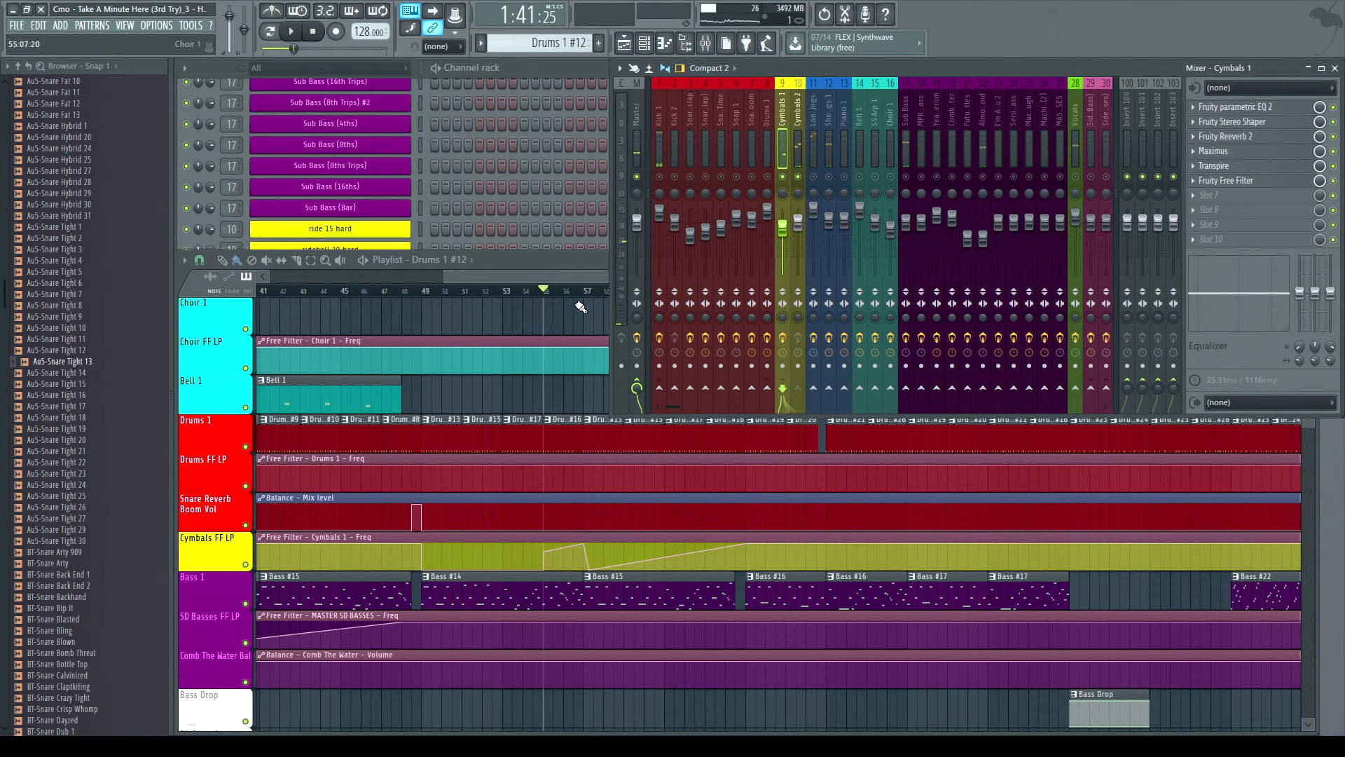
# - Audition the Cymbals 1 mixer track solo with the Cymbals FF LP automation clip selected, playing from bar 57
pyautogui.rightClick(799, 177)
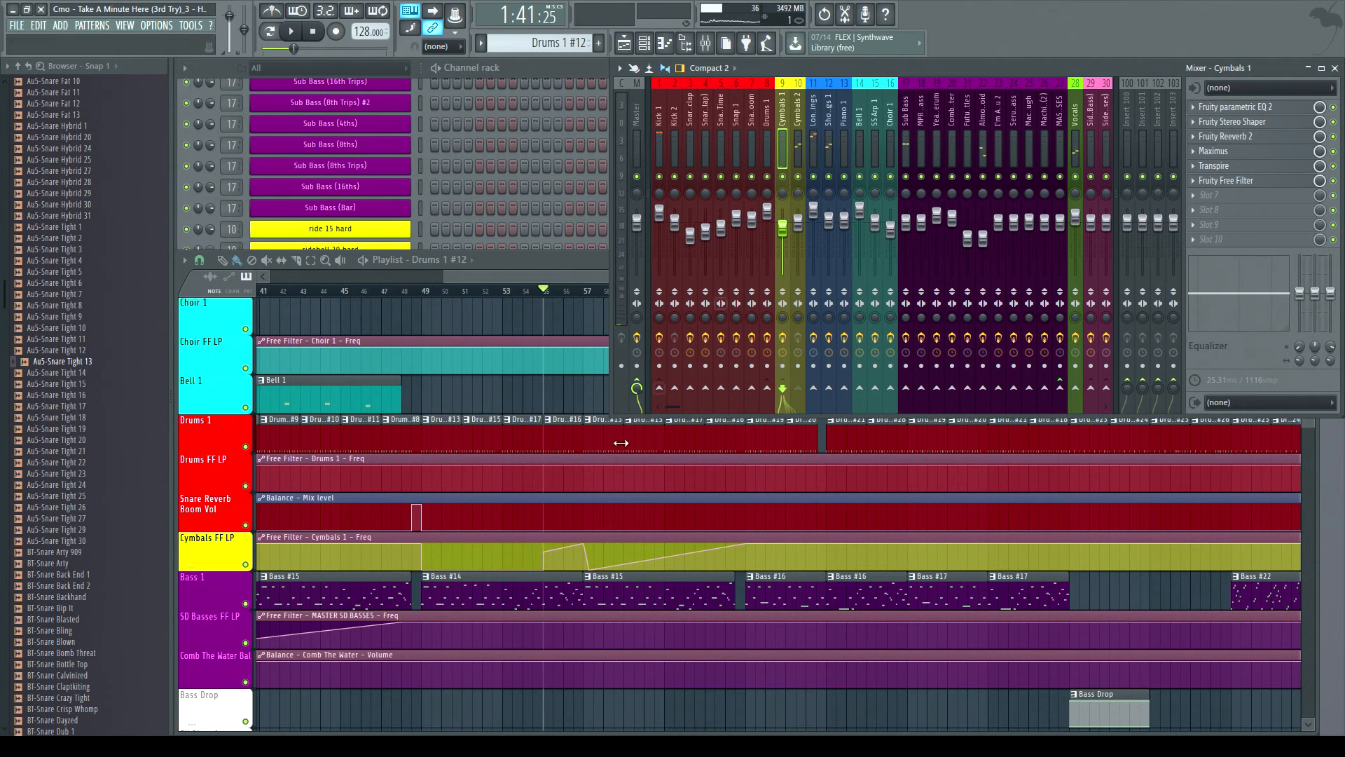
pyautogui.click(603, 549)
pyautogui.click(585, 290)
pyautogui.click(291, 32)
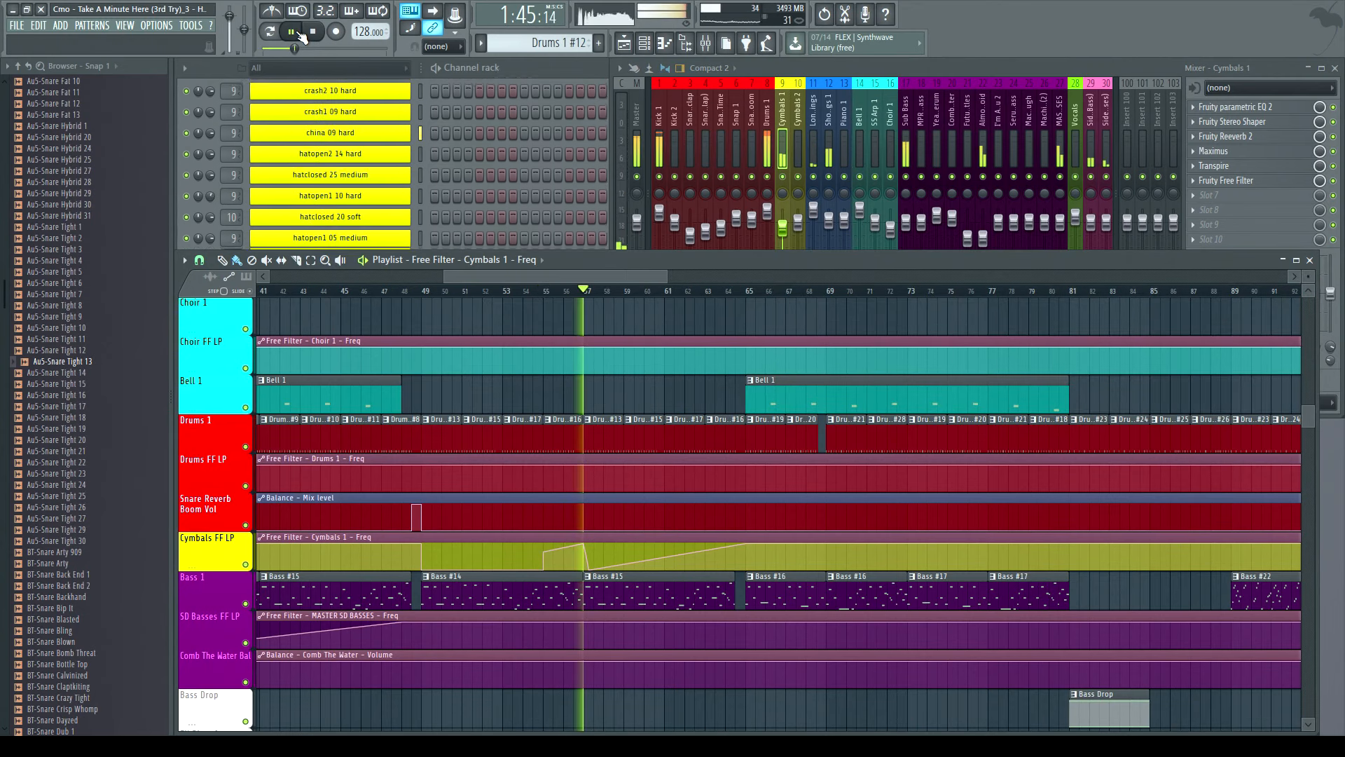
pyautogui.rightClick(800, 176)
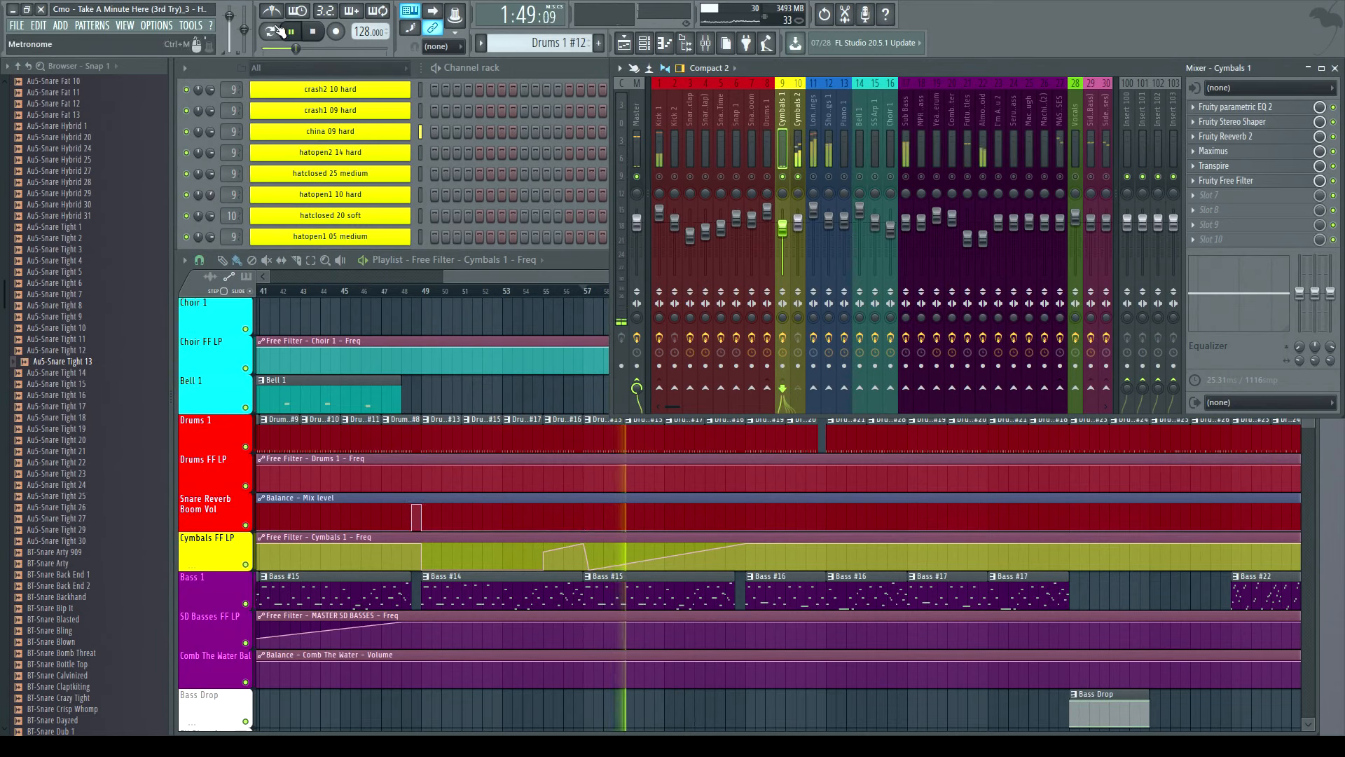
pyautogui.click(313, 31)
pyautogui.rightClick(798, 176)
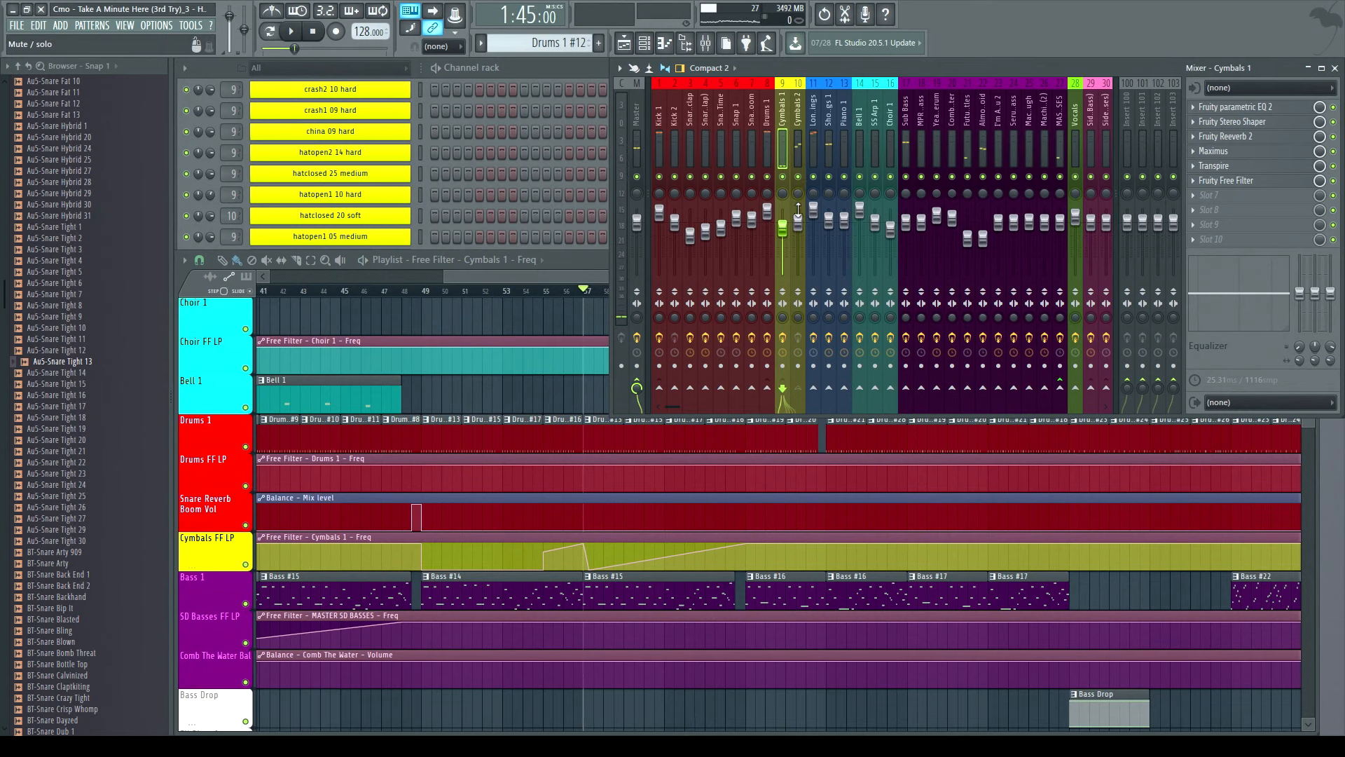
# - Return focus to the playlist and play the arrangement from bar 65
pyautogui.press('F5')
pyautogui.click(747, 291)
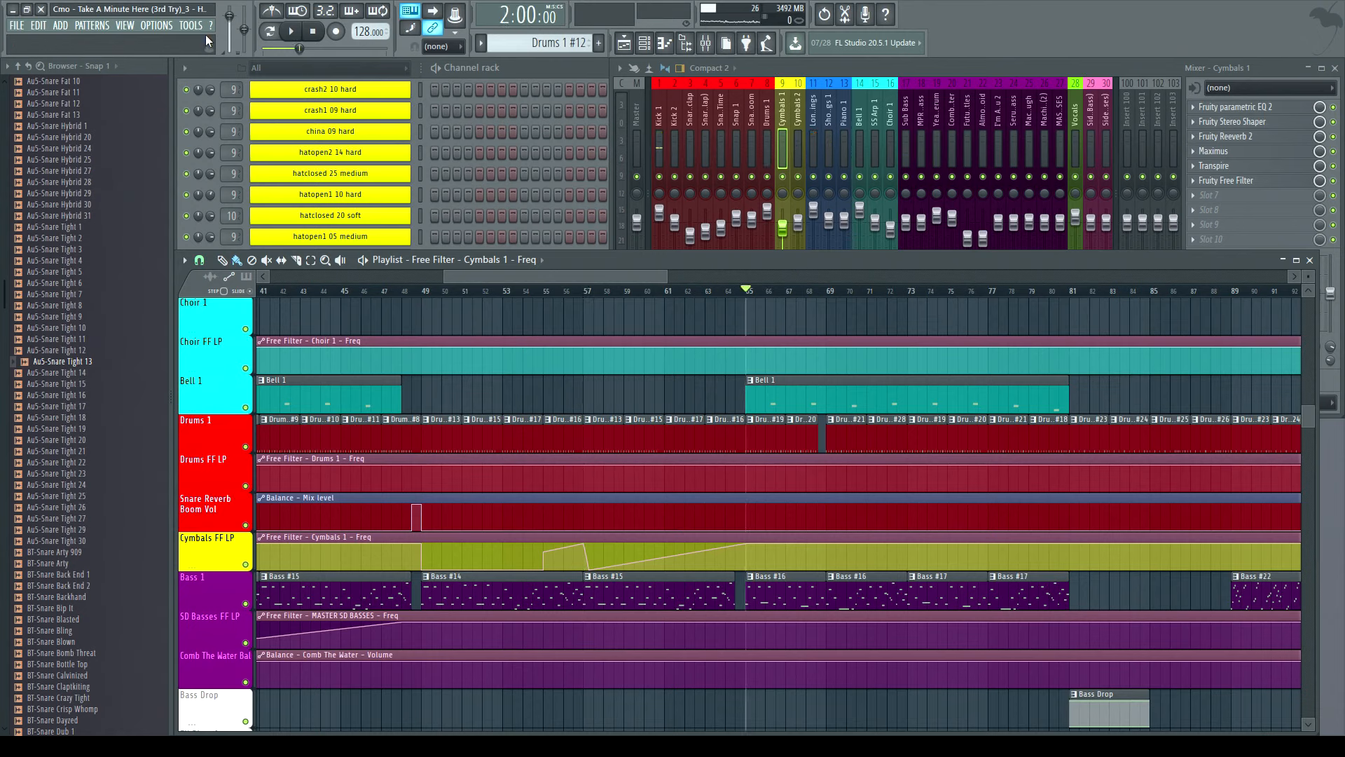
pyautogui.click(291, 32)
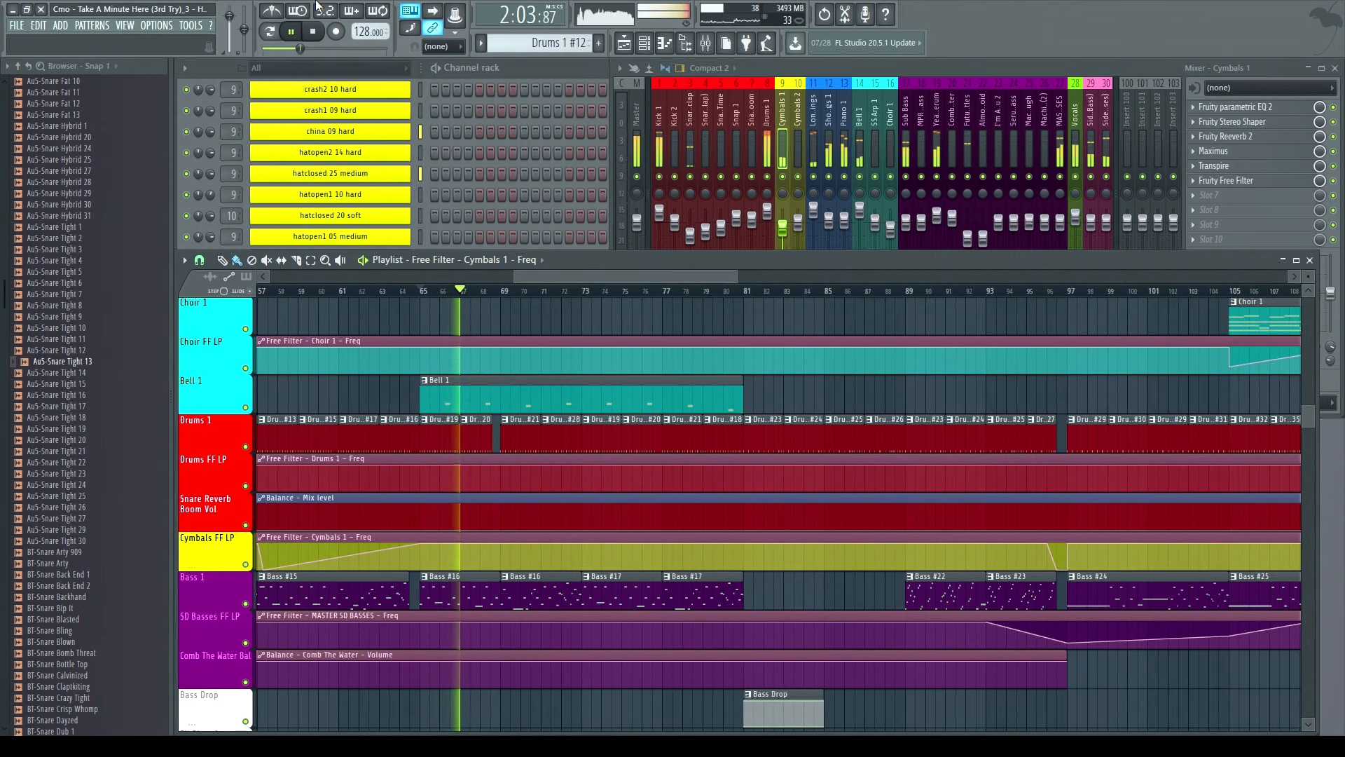
pyautogui.press('space')
# - Play the arrangement from bar 81 and scroll the playlist along with it
pyautogui.click(746, 290)
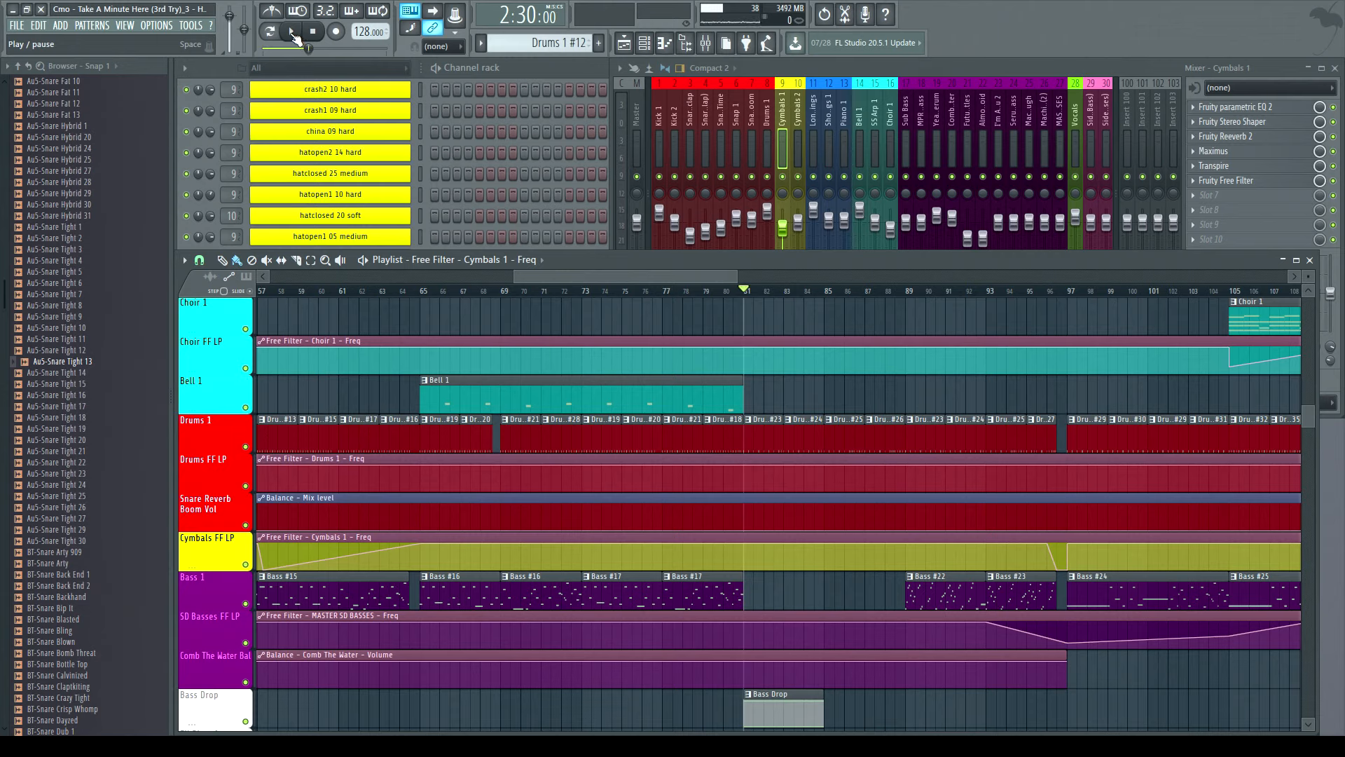
pyautogui.click(293, 32)
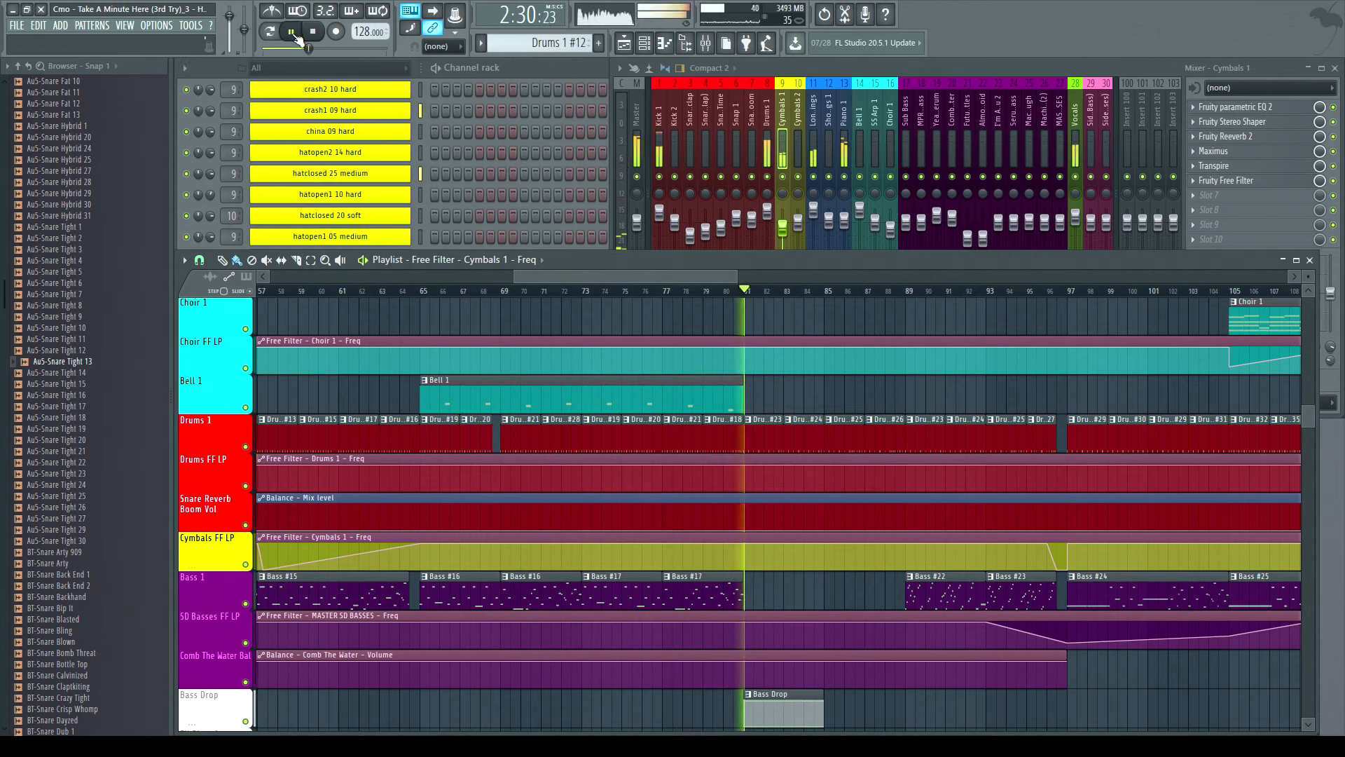
pyautogui.moveTo(578, 276); pyautogui.dragTo(661, 275)
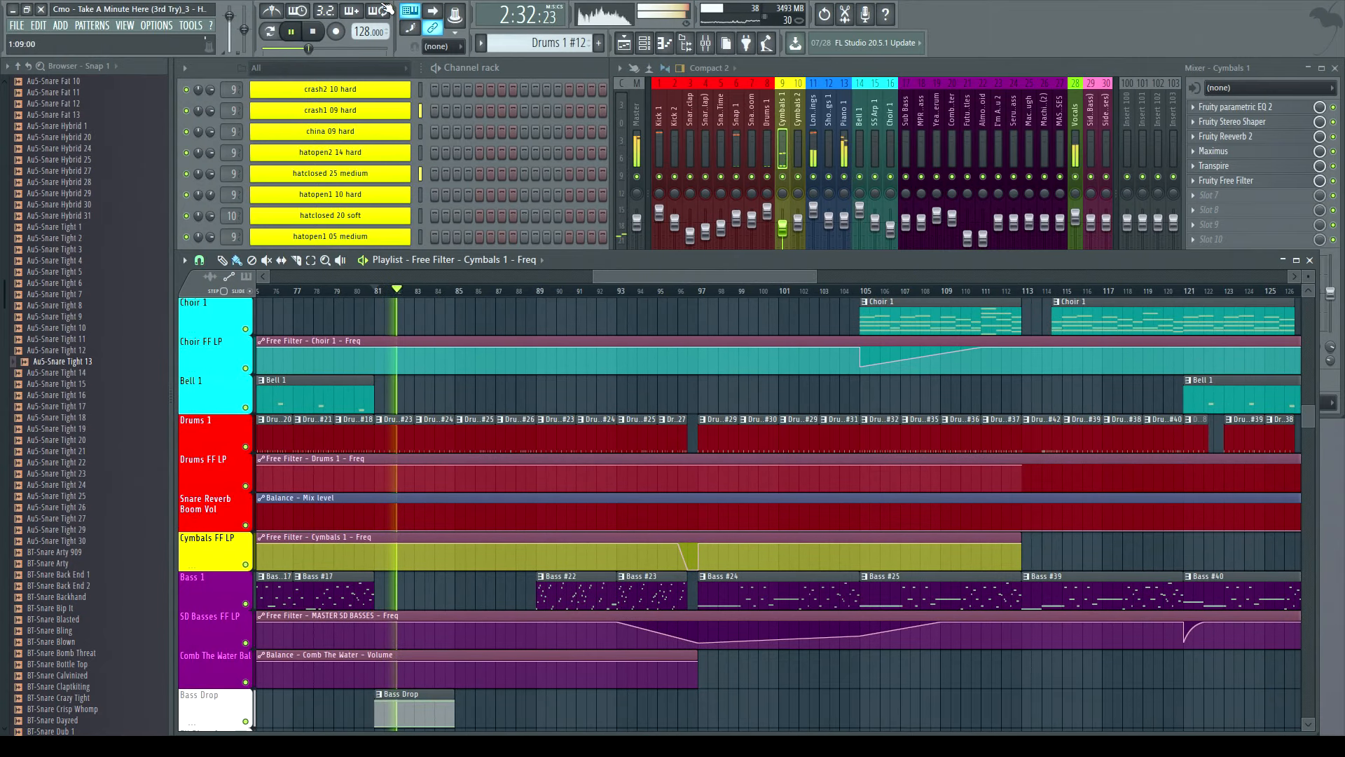
# - Replay the arrangement from bar 81, skip ahead to bar 89, and stop playback
pyautogui.press('space')
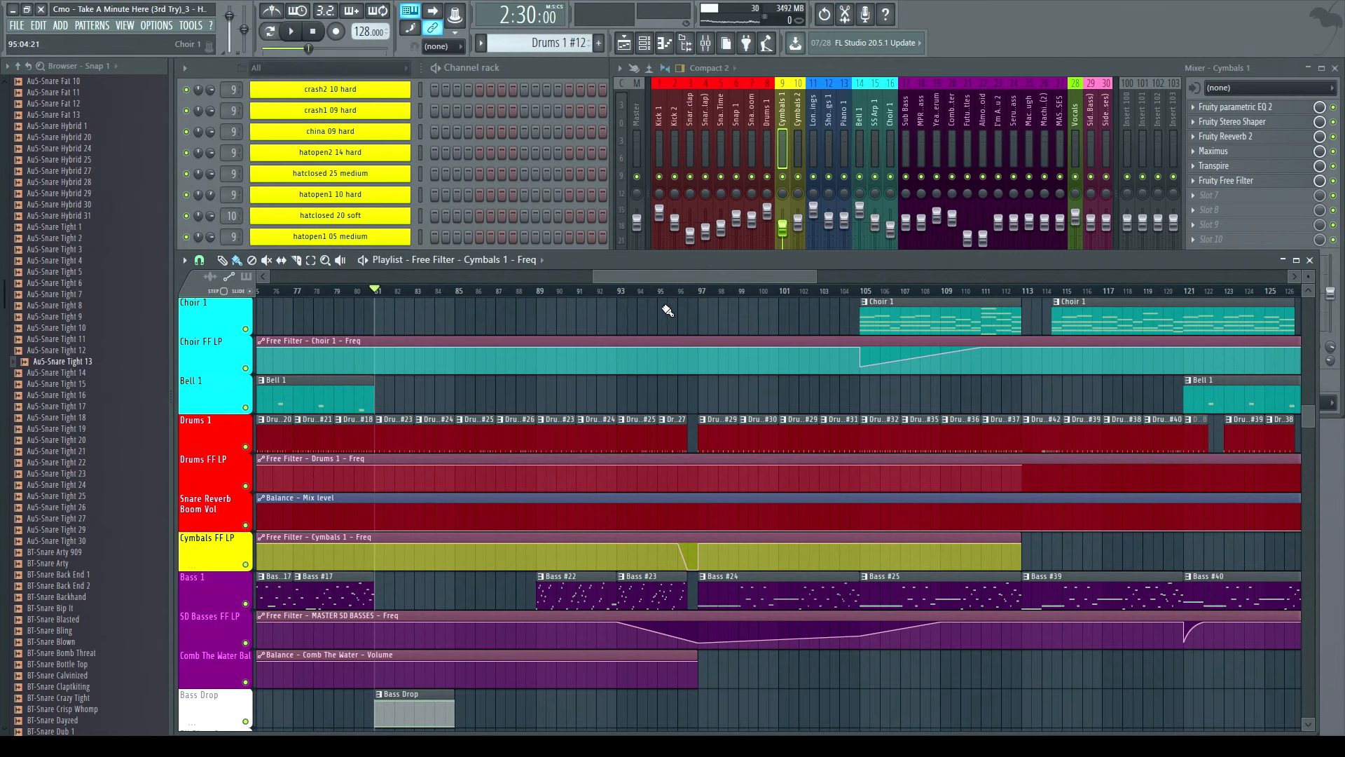
pyautogui.moveTo(592, 275); pyautogui.dragTo(556, 275)
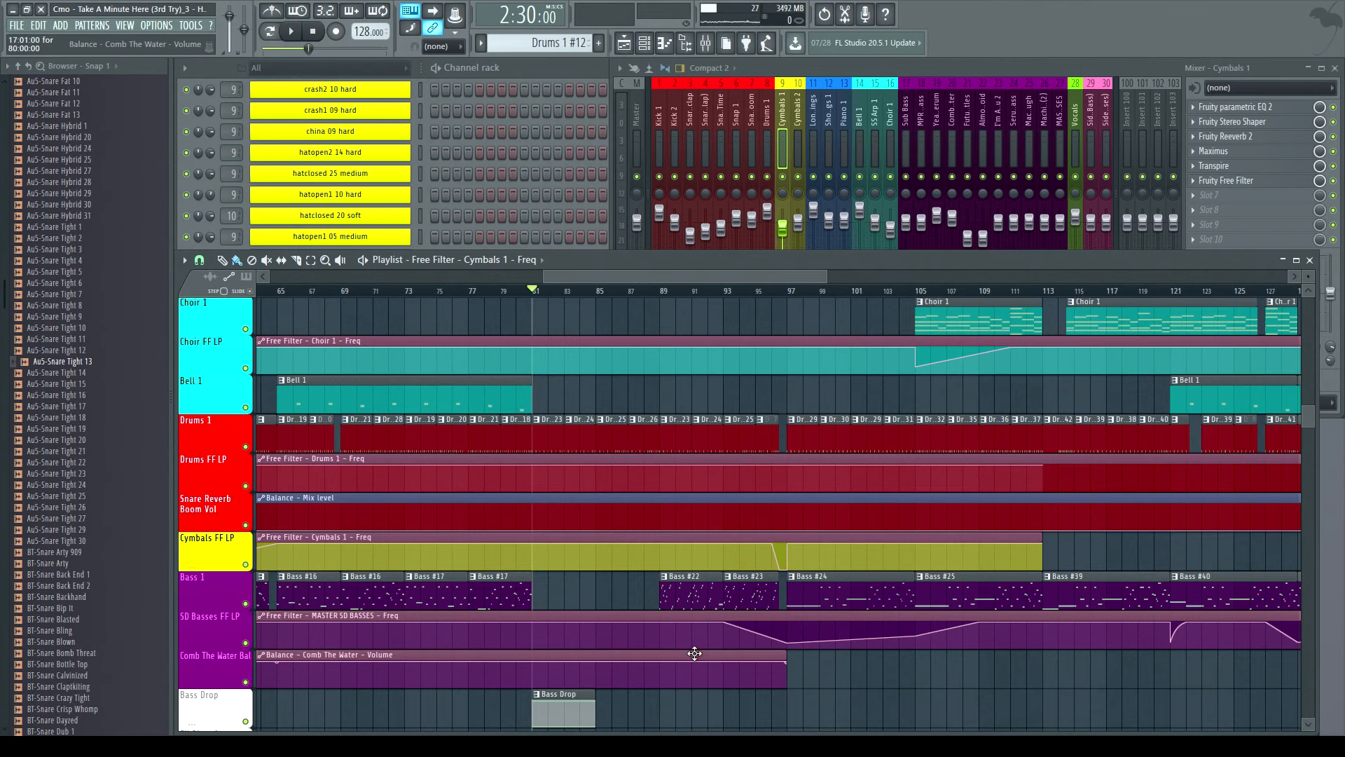
pyautogui.click(297, 36)
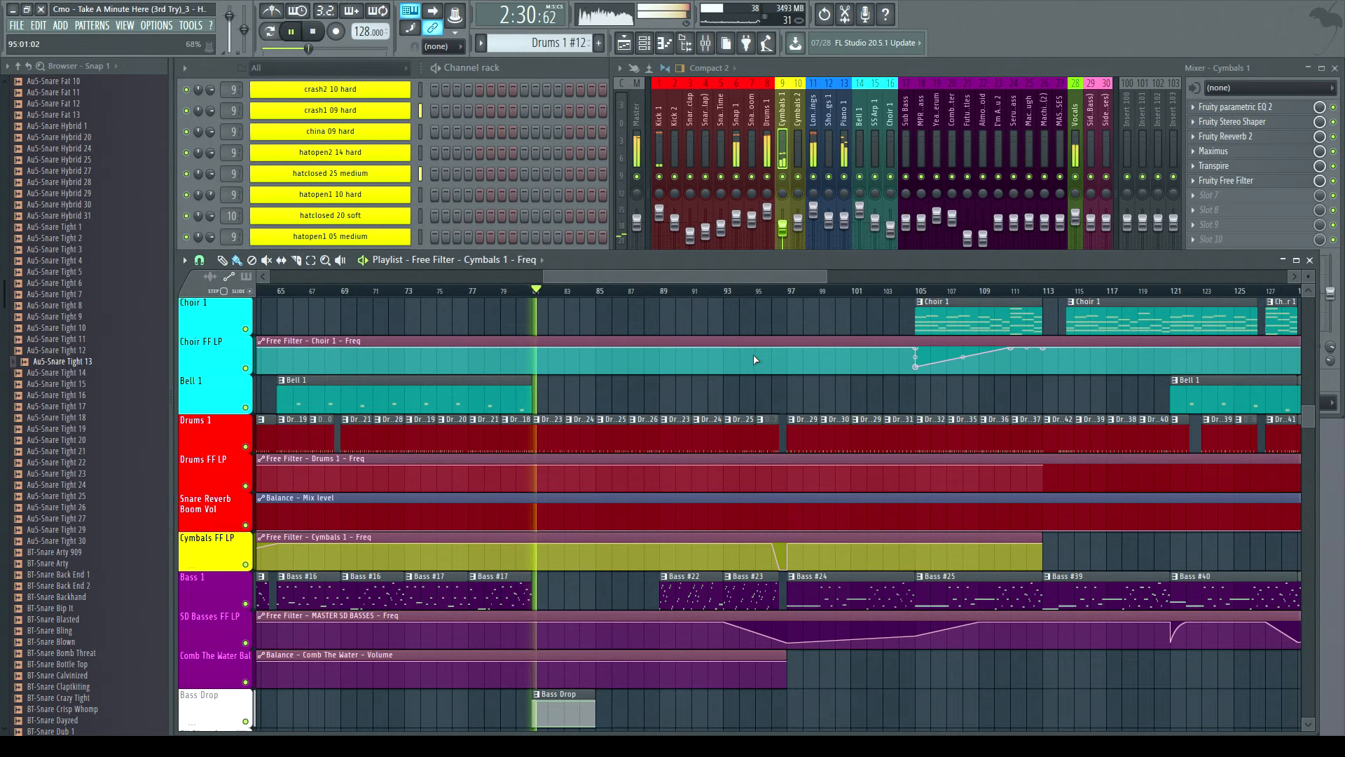
pyautogui.moveTo(603, 273); pyautogui.dragTo(624, 277)
pyautogui.click(587, 290)
pyautogui.click(314, 34)
# - Open the Bass #22 pattern in the channel rack and play it in pattern mode while browsing the channel list
pyautogui.click(638, 577)
pyautogui.click(525, 67)
pyautogui.scroll(10, 625, 303)
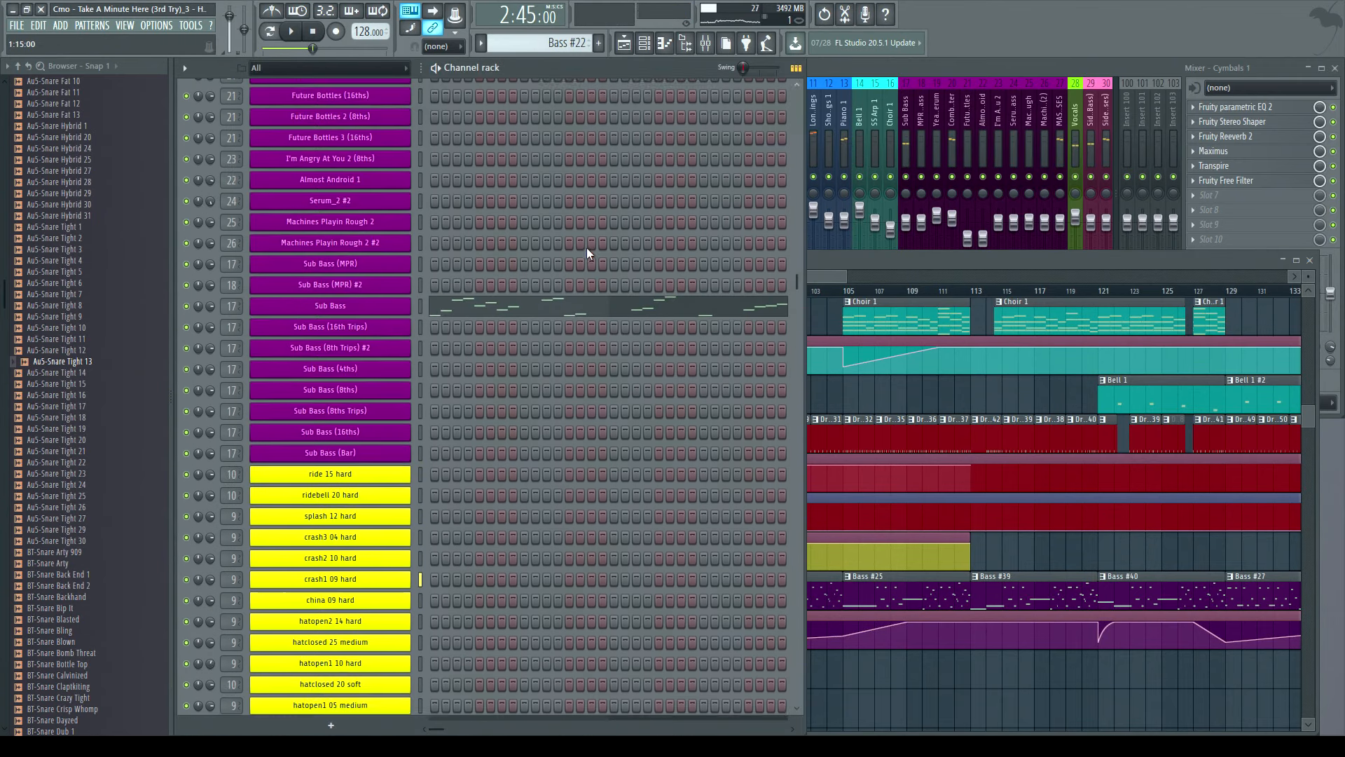
pyautogui.scroll(-3, 625, 303)
pyautogui.click(269, 30)
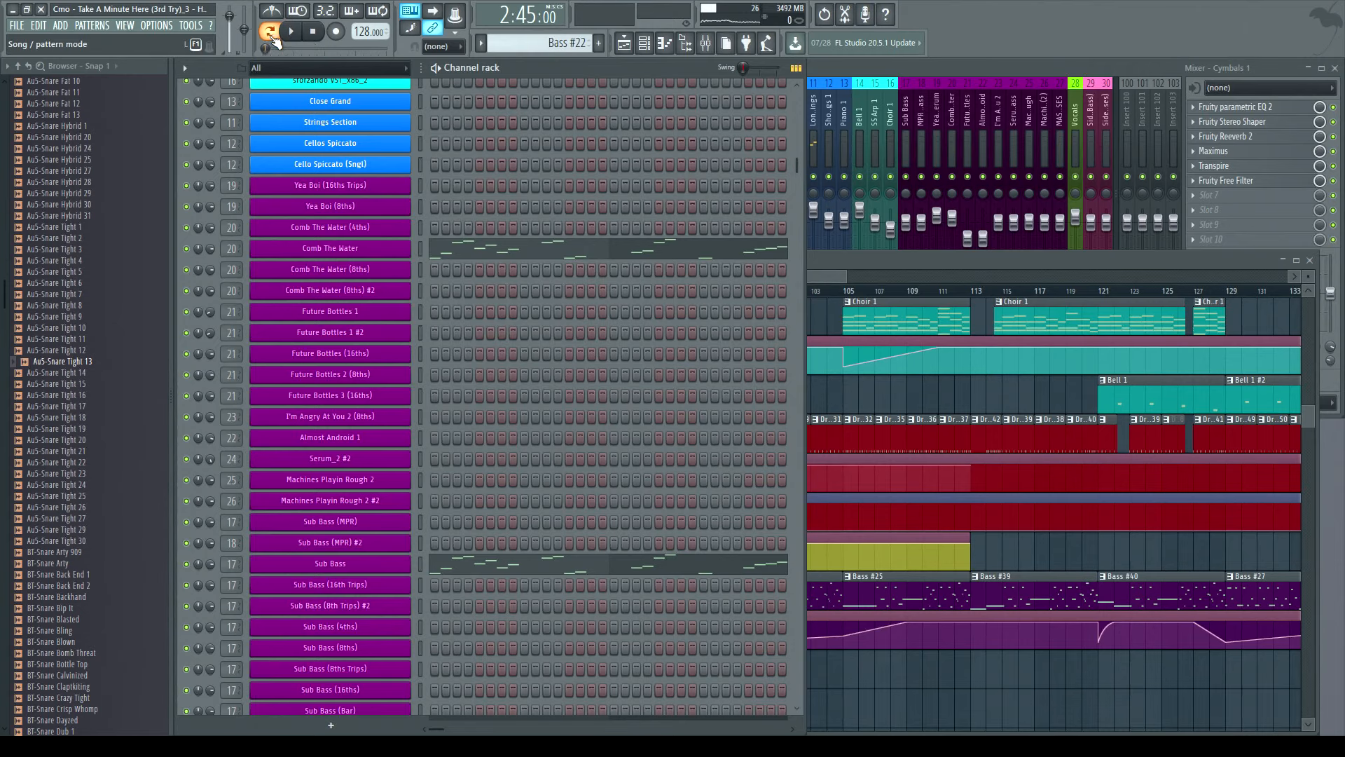
pyautogui.click(289, 32)
pyautogui.scroll(-15, 498, 203)
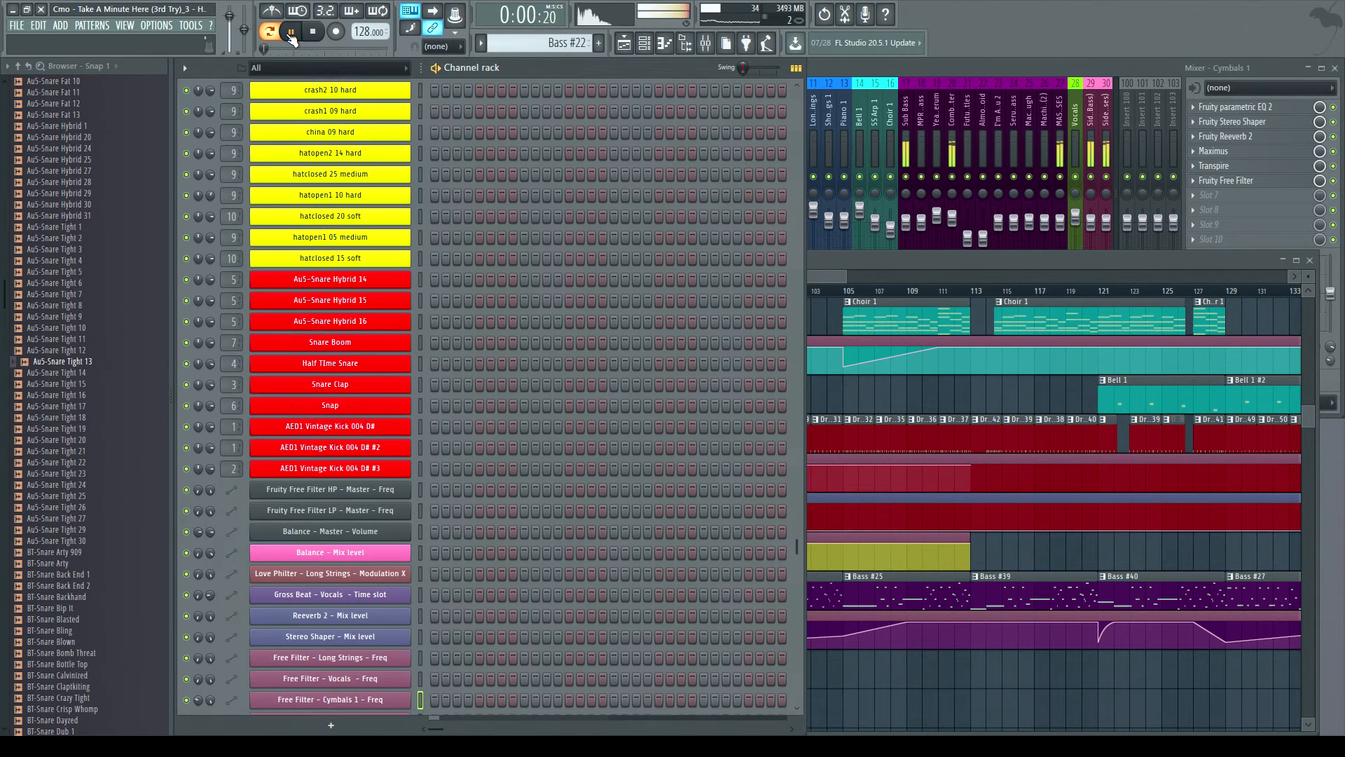
pyautogui.scroll(10, 498, 203)
pyautogui.scroll(5, 507, 208)
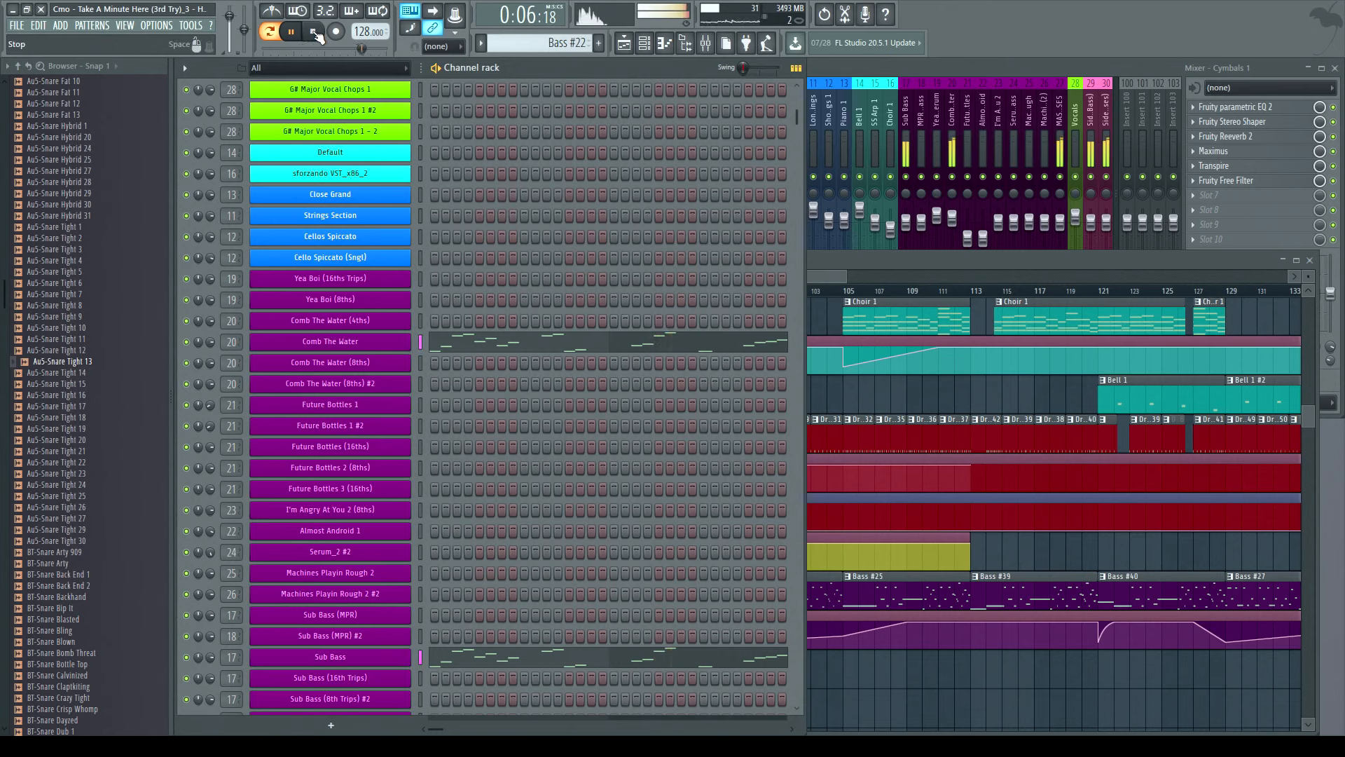
pyautogui.click(315, 32)
# - Return to the playlist, select the Bass #23 clip and set the song position to bar 97
pyautogui.scroll(-10, 507, 350)
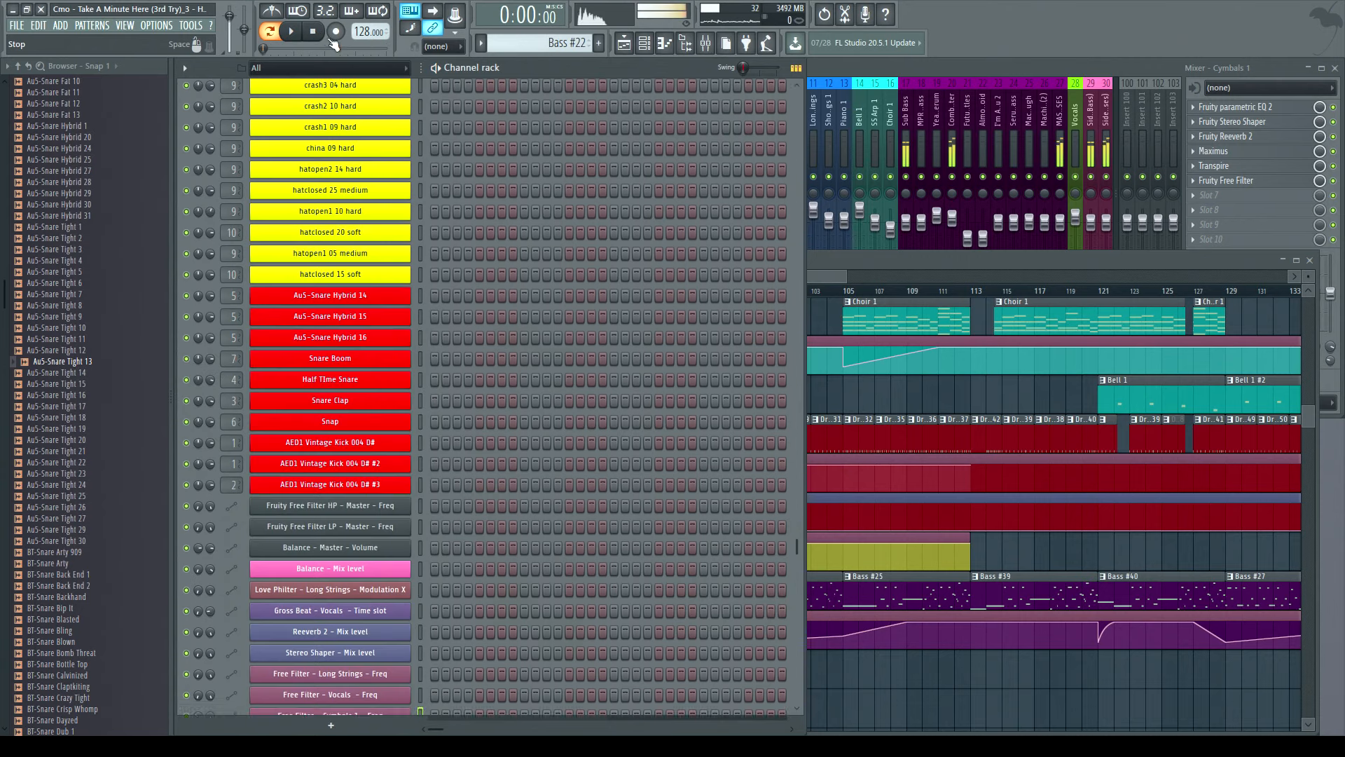
pyautogui.click(859, 266)
pyautogui.click(677, 588)
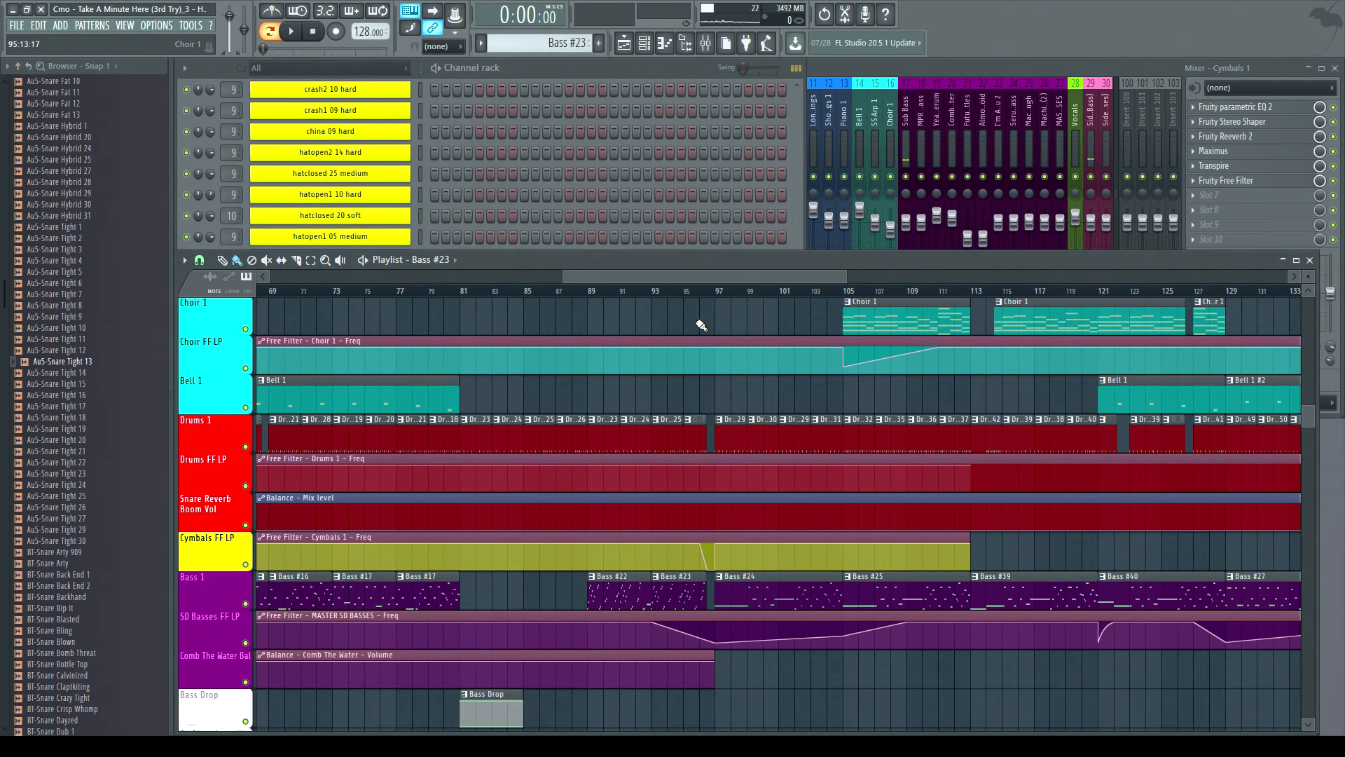
pyautogui.click(716, 299)
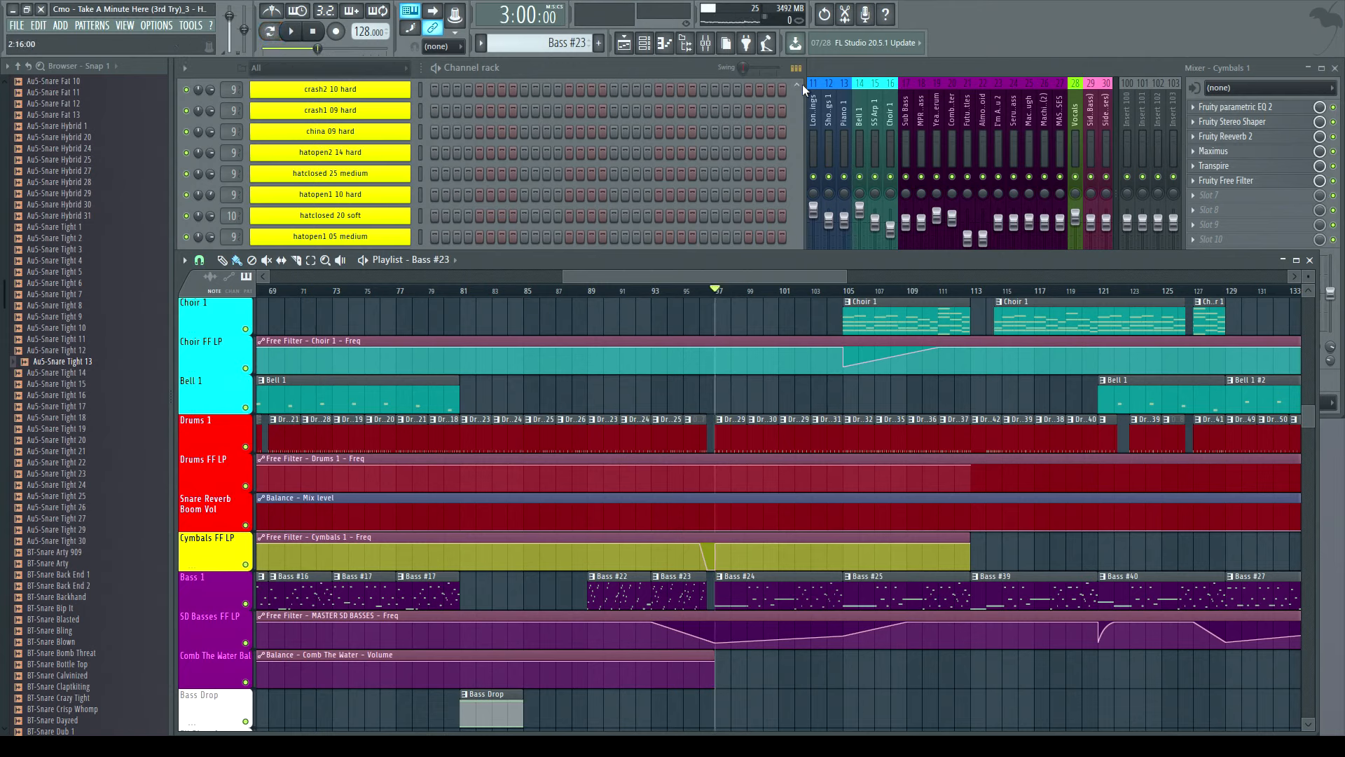
# - Play the arrangement from bar 97 and stop it
pyautogui.moveTo(790, 282); pyautogui.dragTo(877, 288)
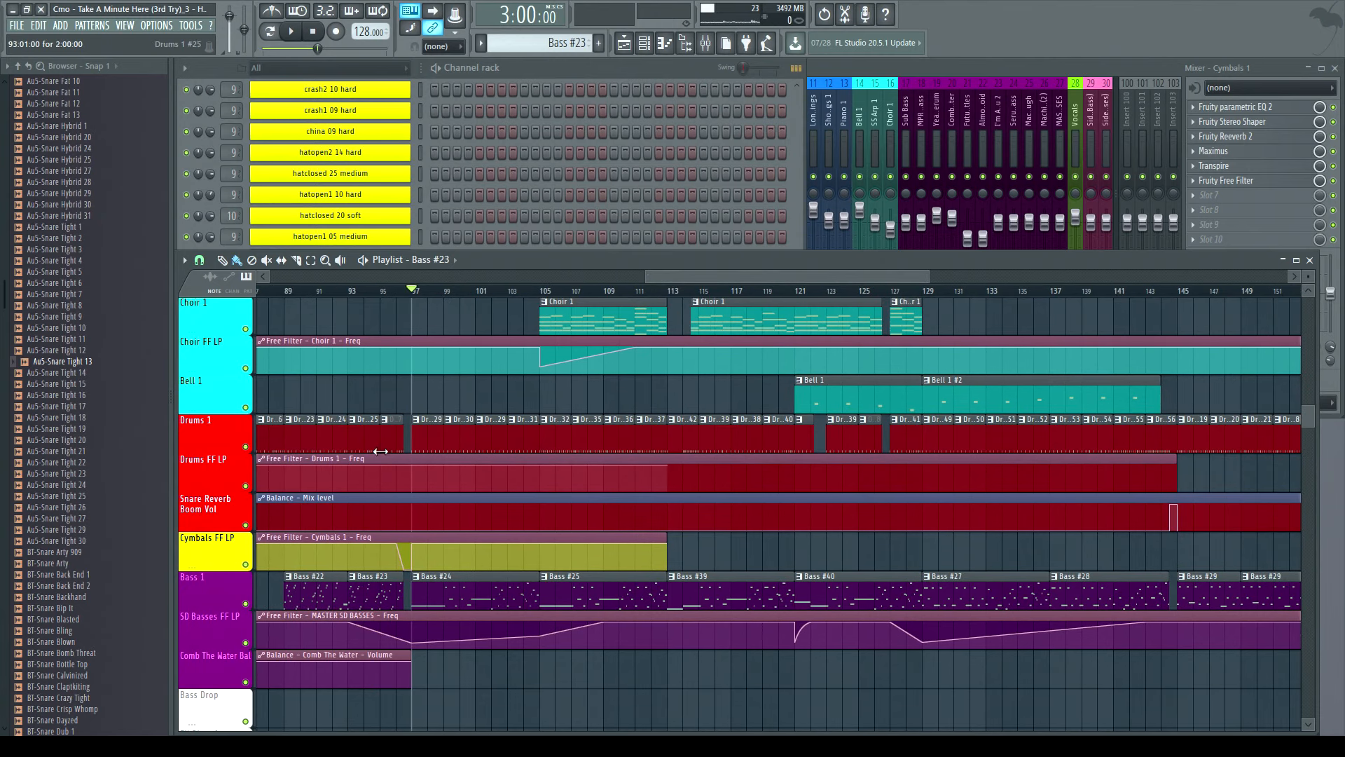
pyautogui.click(292, 34)
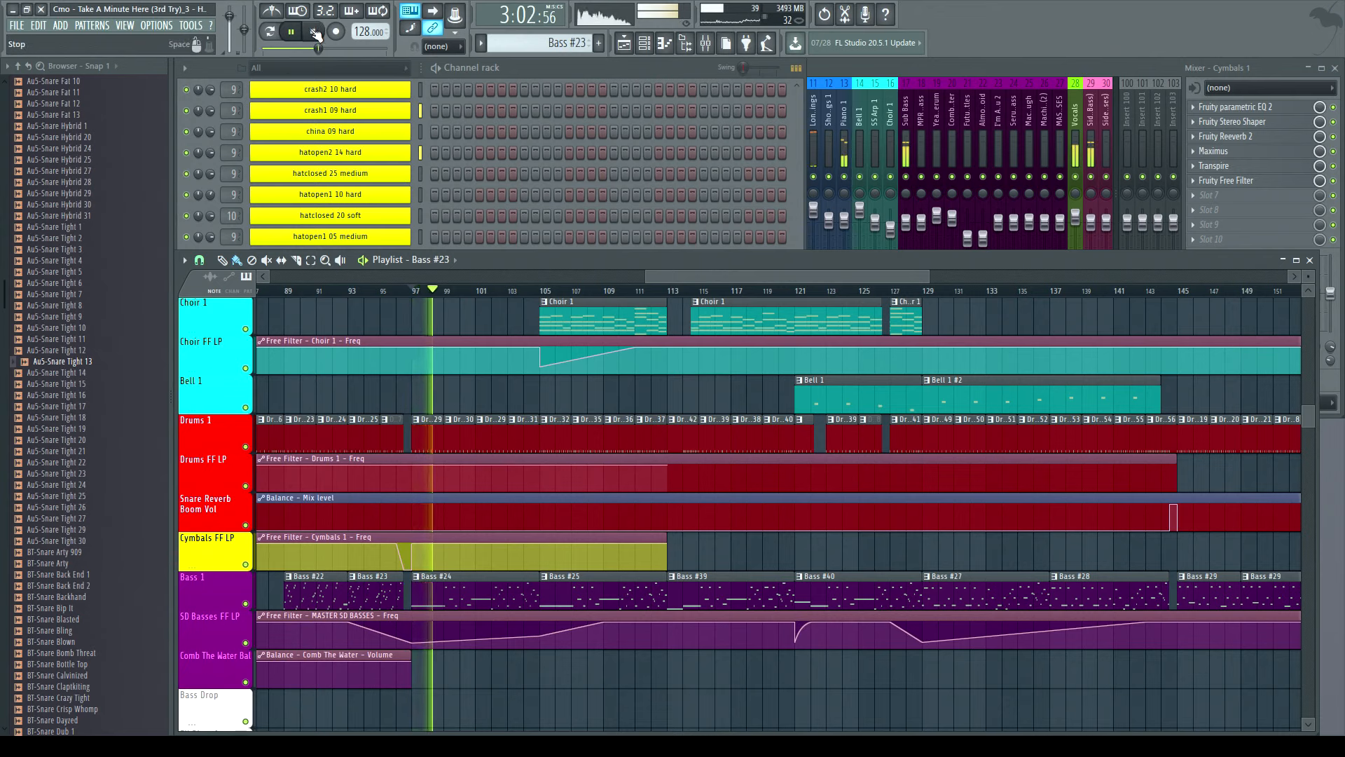
pyautogui.press('space')
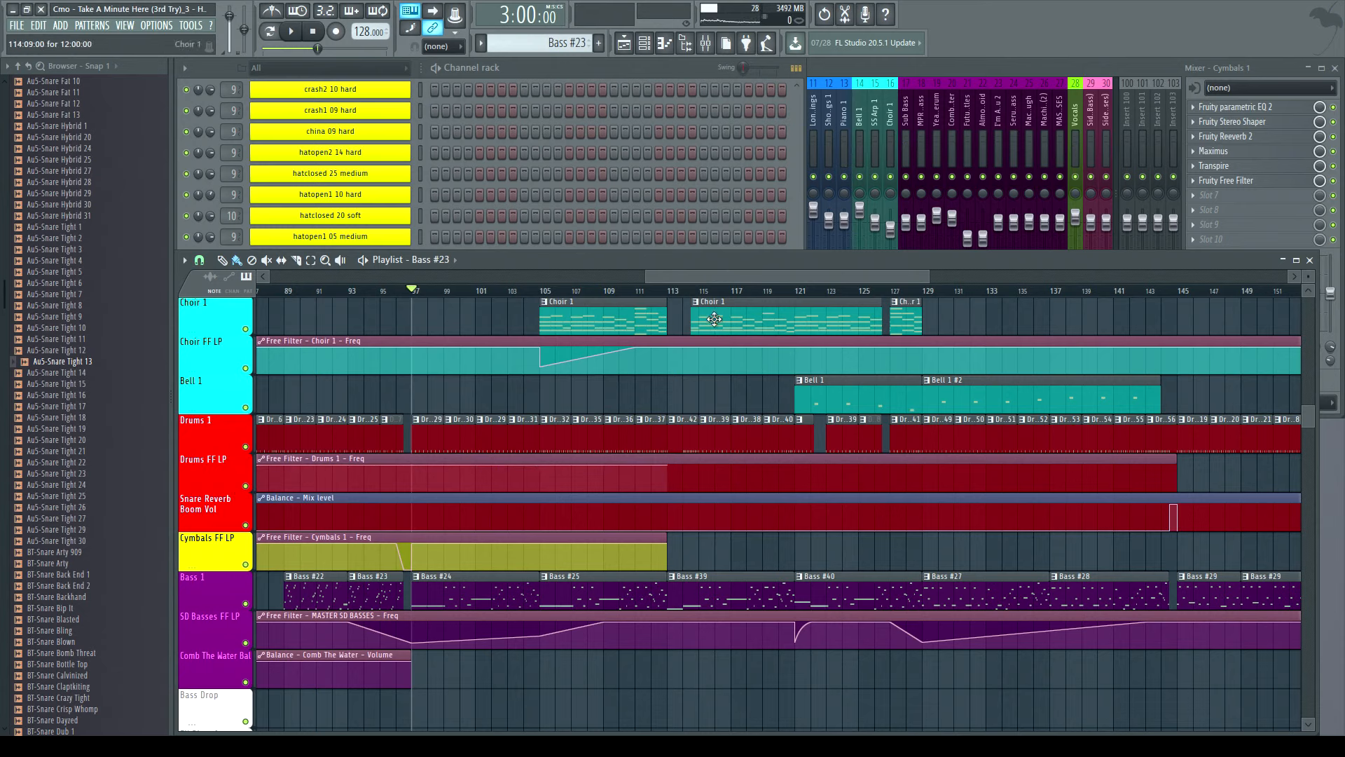
# - Play the arrangement from bar 113, jumping to bar 129 and back to bar 113, then stop
pyautogui.click(672, 292)
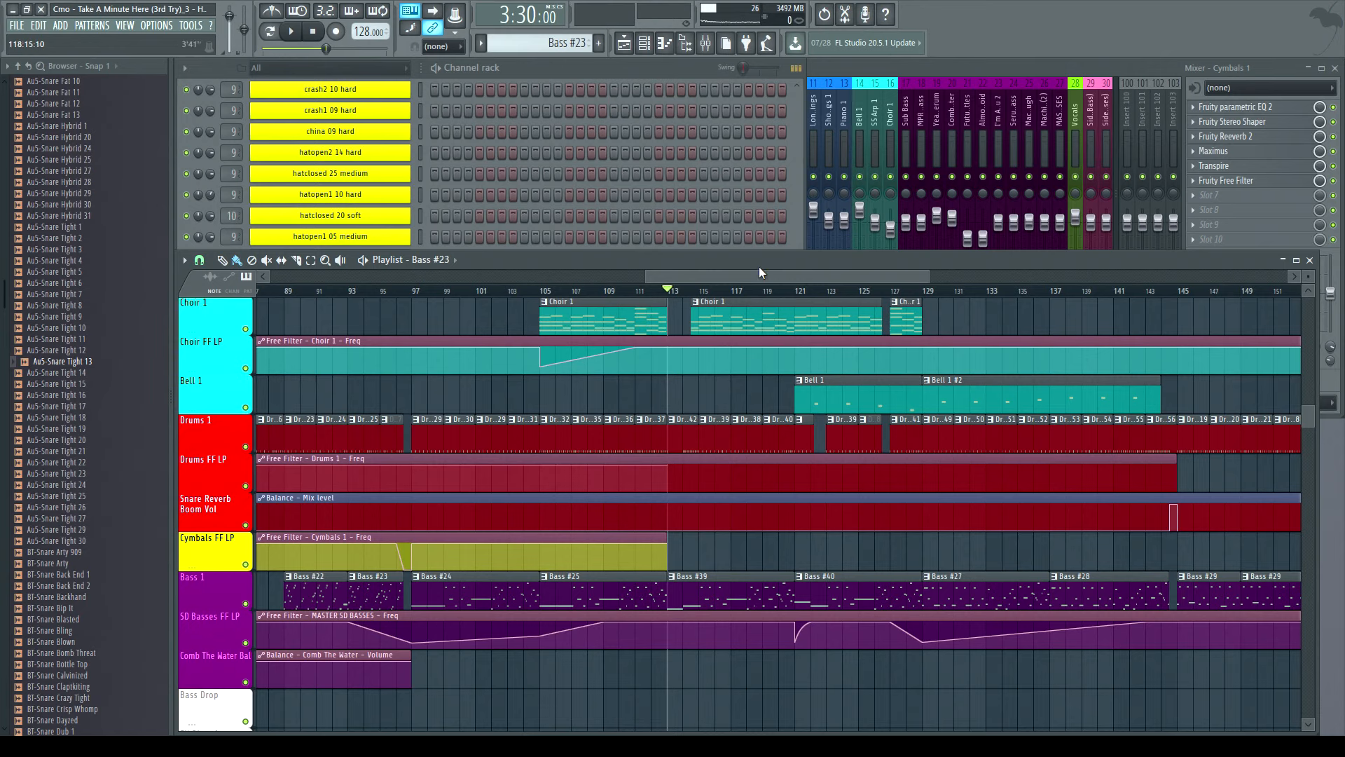
pyautogui.moveTo(674, 278); pyautogui.dragTo(723, 278)
pyautogui.click(292, 31)
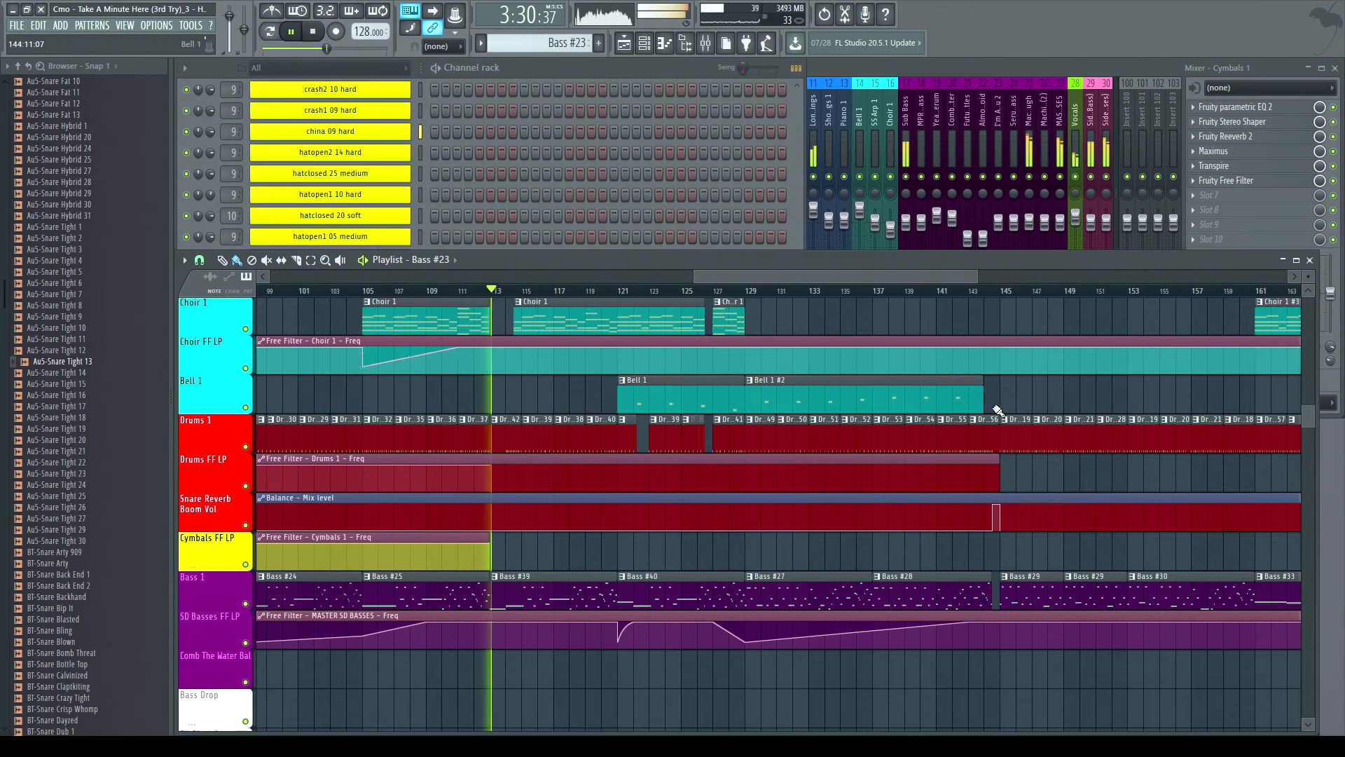
pyautogui.click(749, 290)
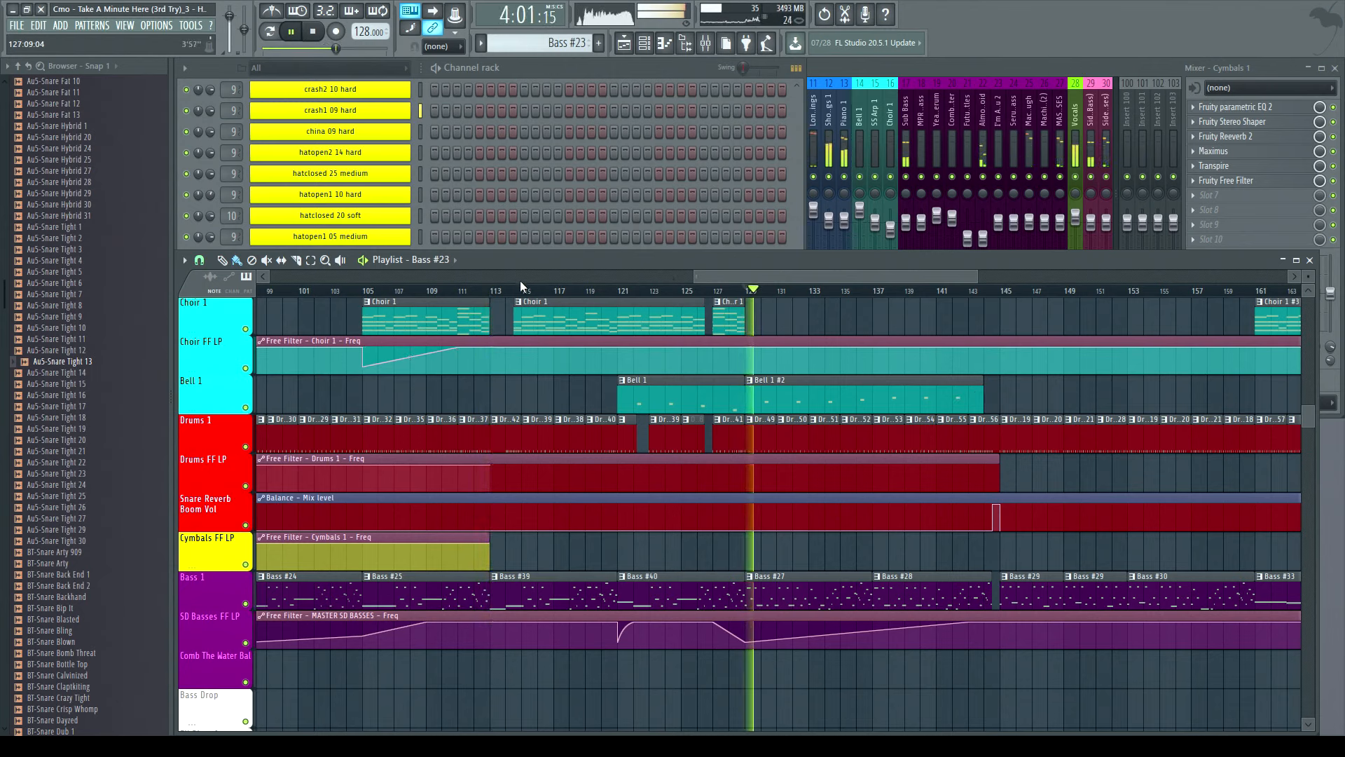
pyautogui.click(494, 290)
pyautogui.click(314, 32)
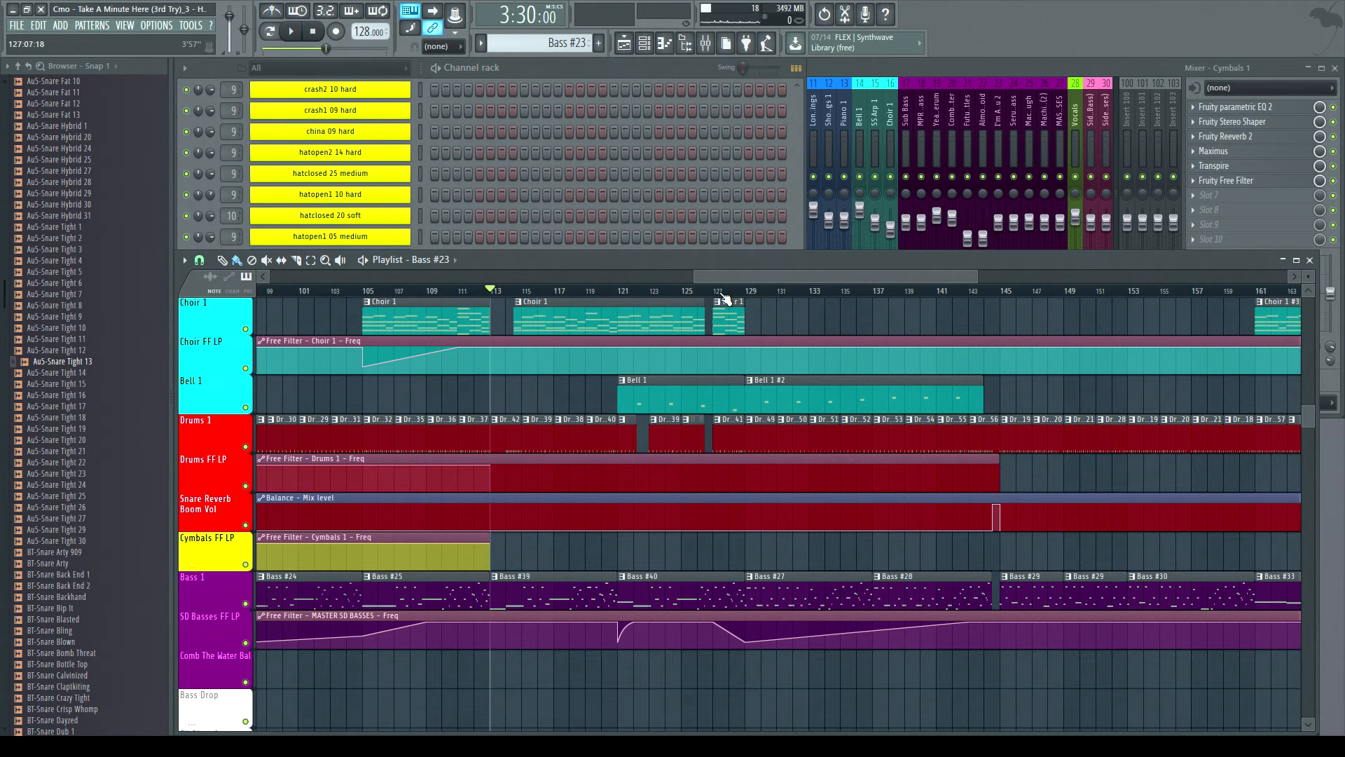
# - Survey the whole arrangement, scrolling through the master, vocal, strings, piano and choir automation tracks
pyautogui.moveTo(694, 277); pyautogui.dragTo(212, 277)
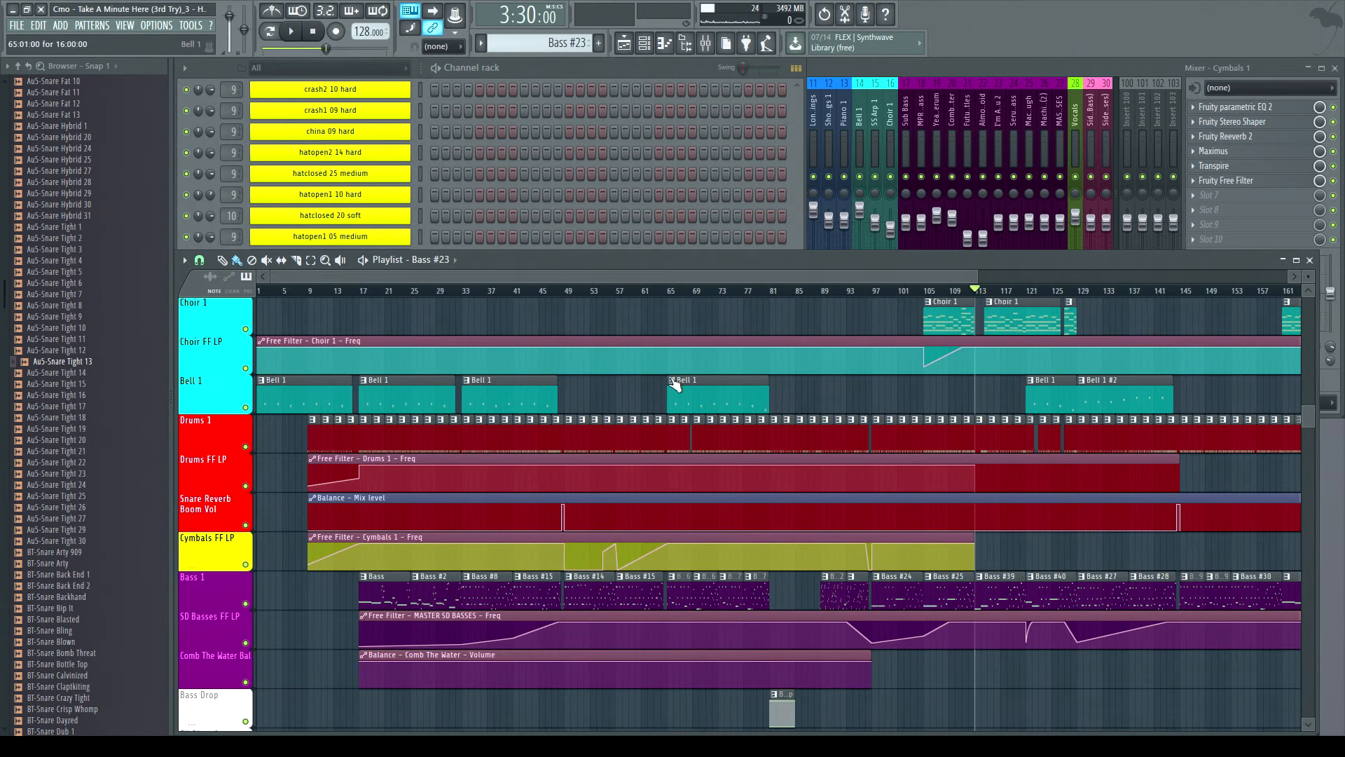
pyautogui.scroll(8, 674, 385)
pyautogui.scroll(1, 675, 400)
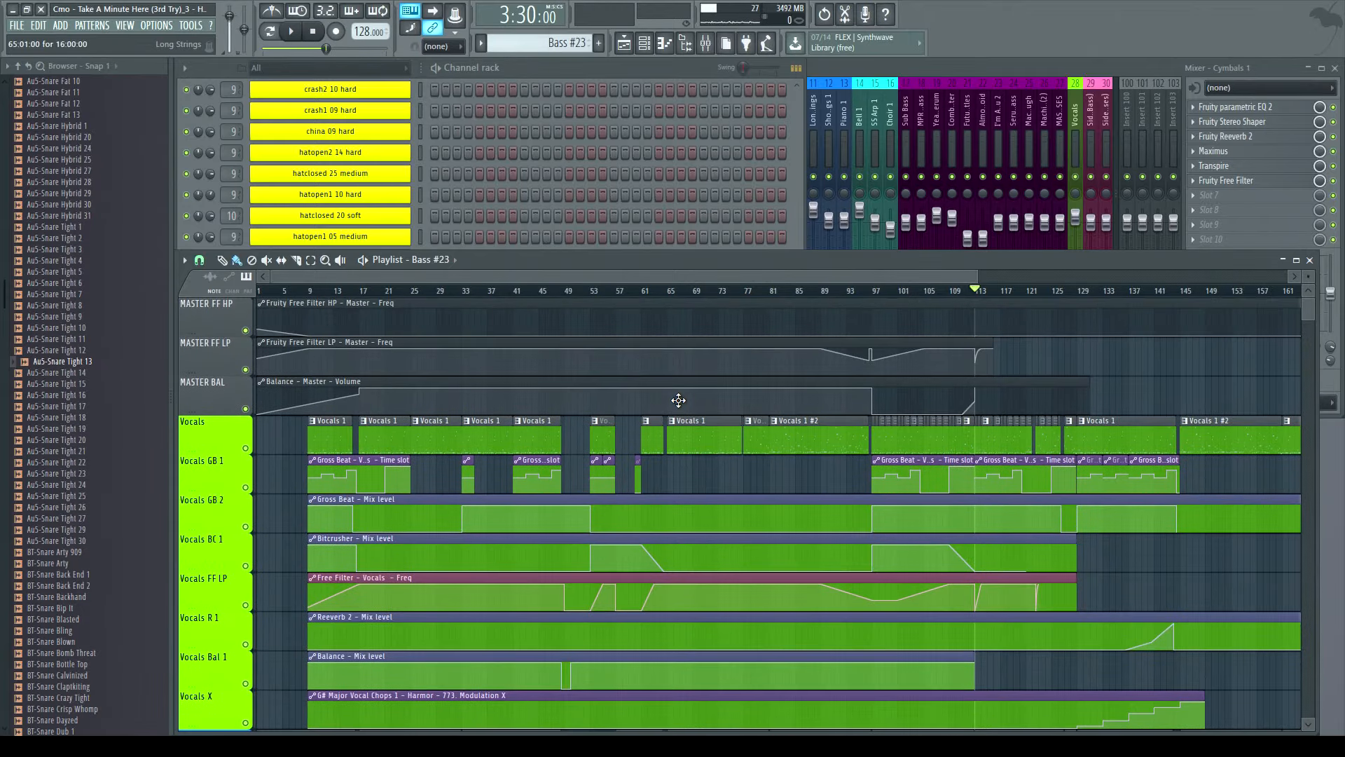
pyautogui.scroll(-9, 736, 435)
pyautogui.scroll(-10, 799, 477)
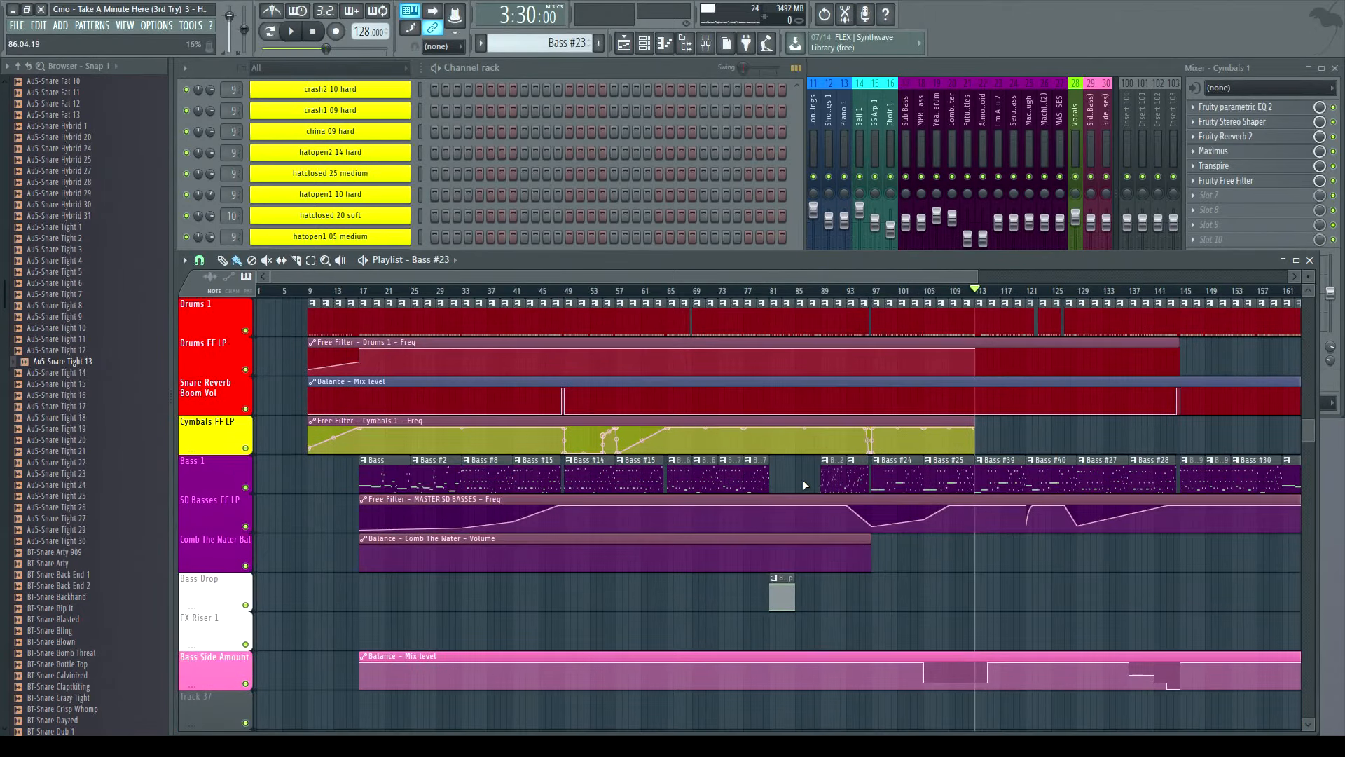
pyautogui.scroll(8, 814, 483)
pyautogui.scroll(6, 835, 392)
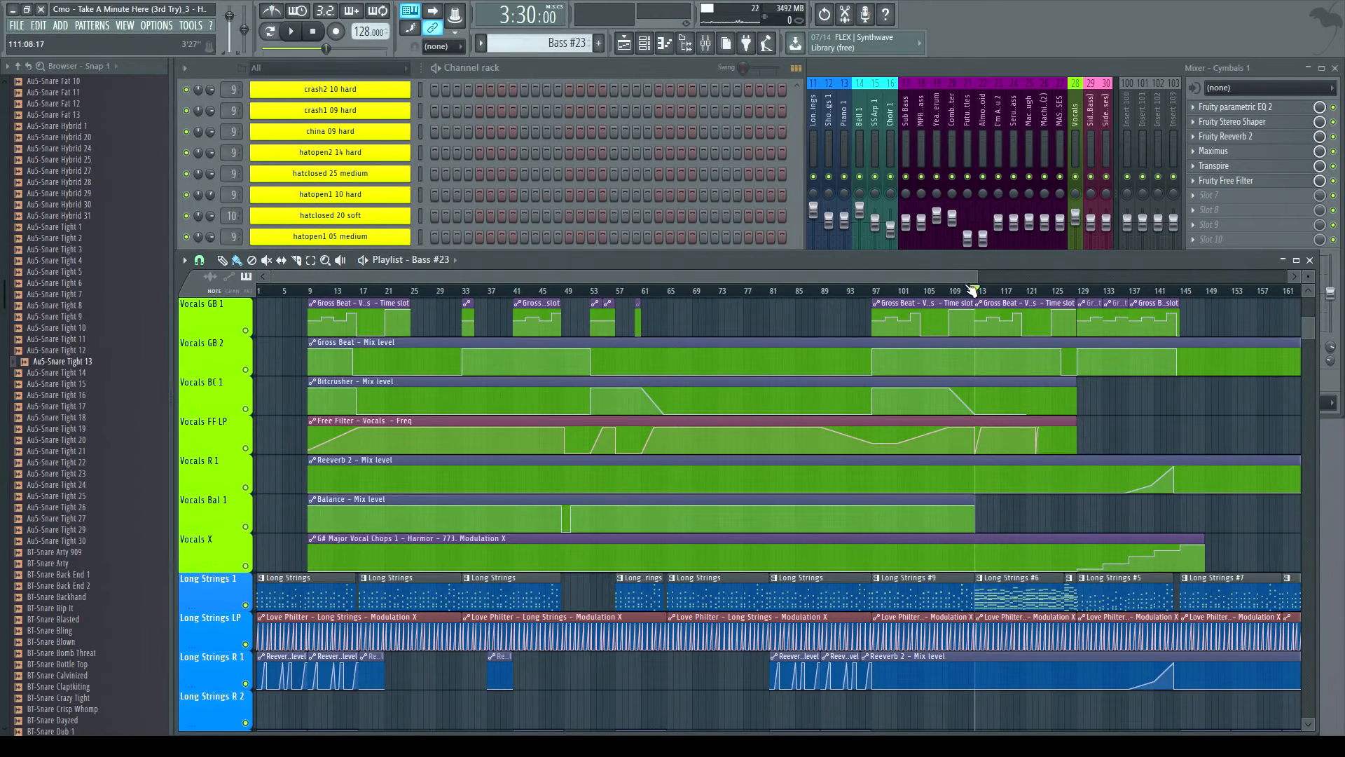
pyautogui.moveTo(976, 276); pyautogui.dragTo(514, 276)
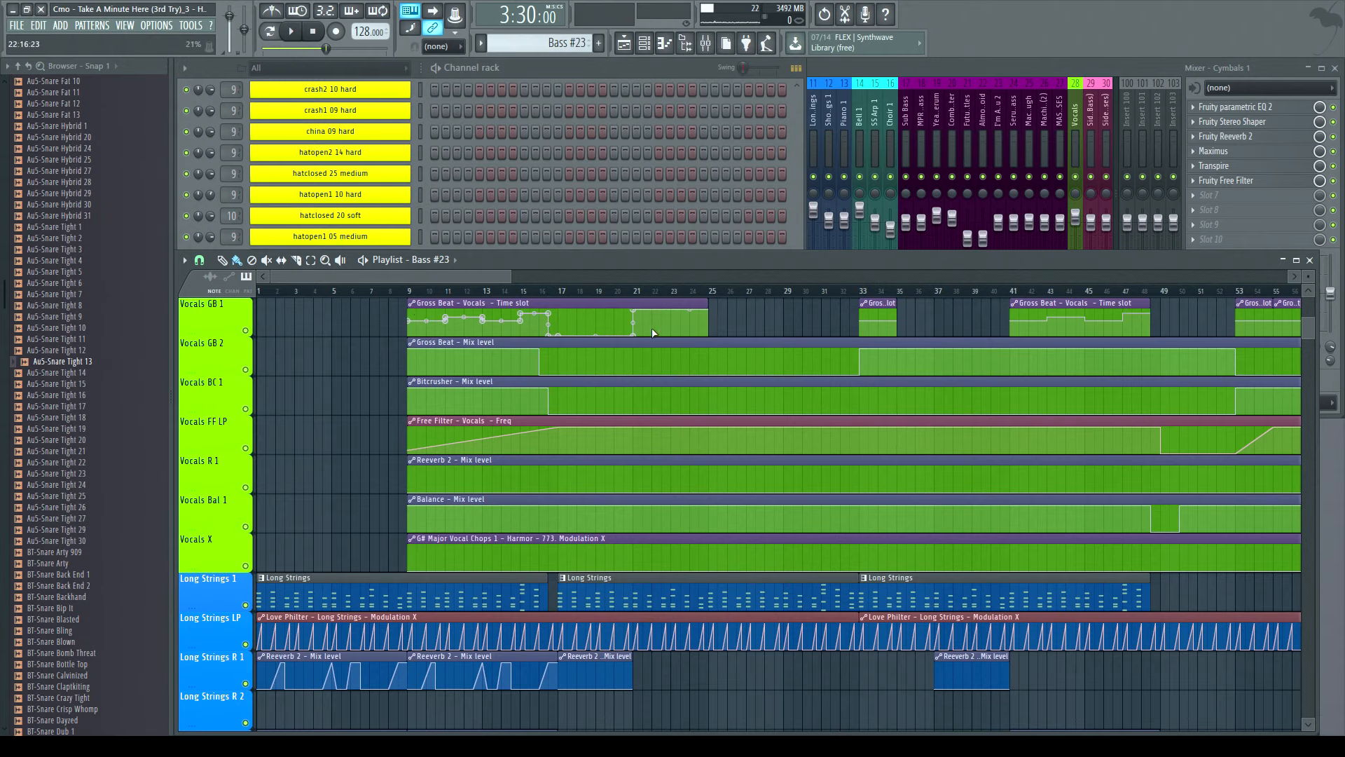
pyautogui.moveTo(509, 276); pyautogui.dragTo(795, 276)
pyautogui.scroll(-5, 646, 358)
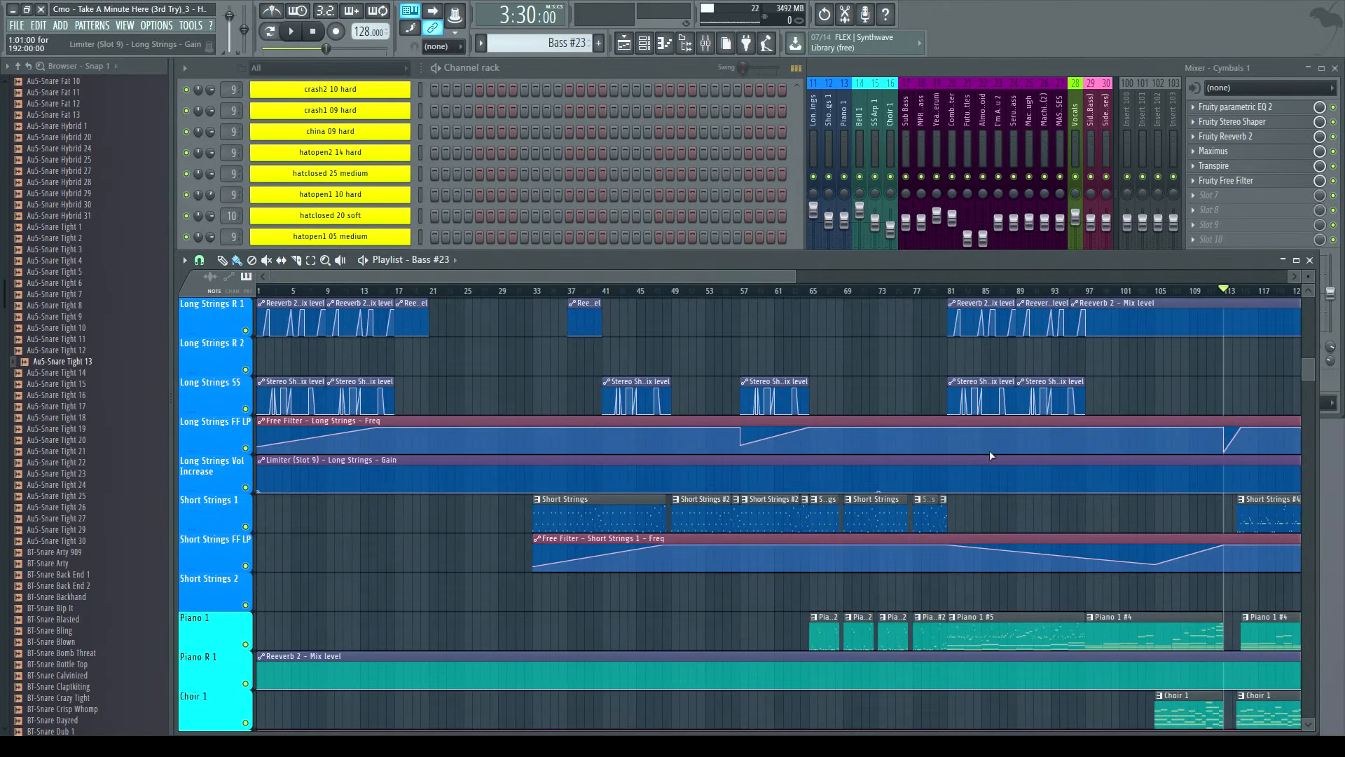
pyautogui.moveTo(481, 279); pyautogui.dragTo(783, 314)
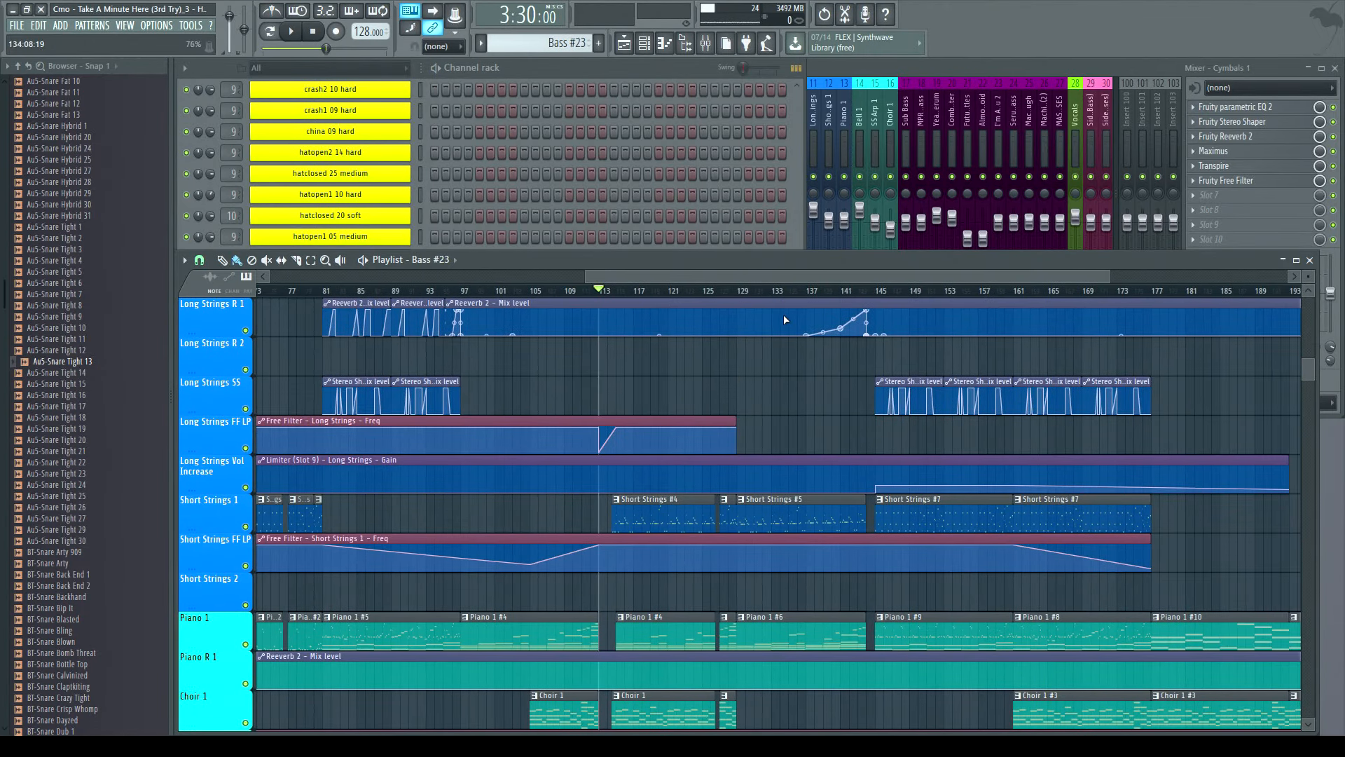
pyautogui.scroll(5, 622, 295)
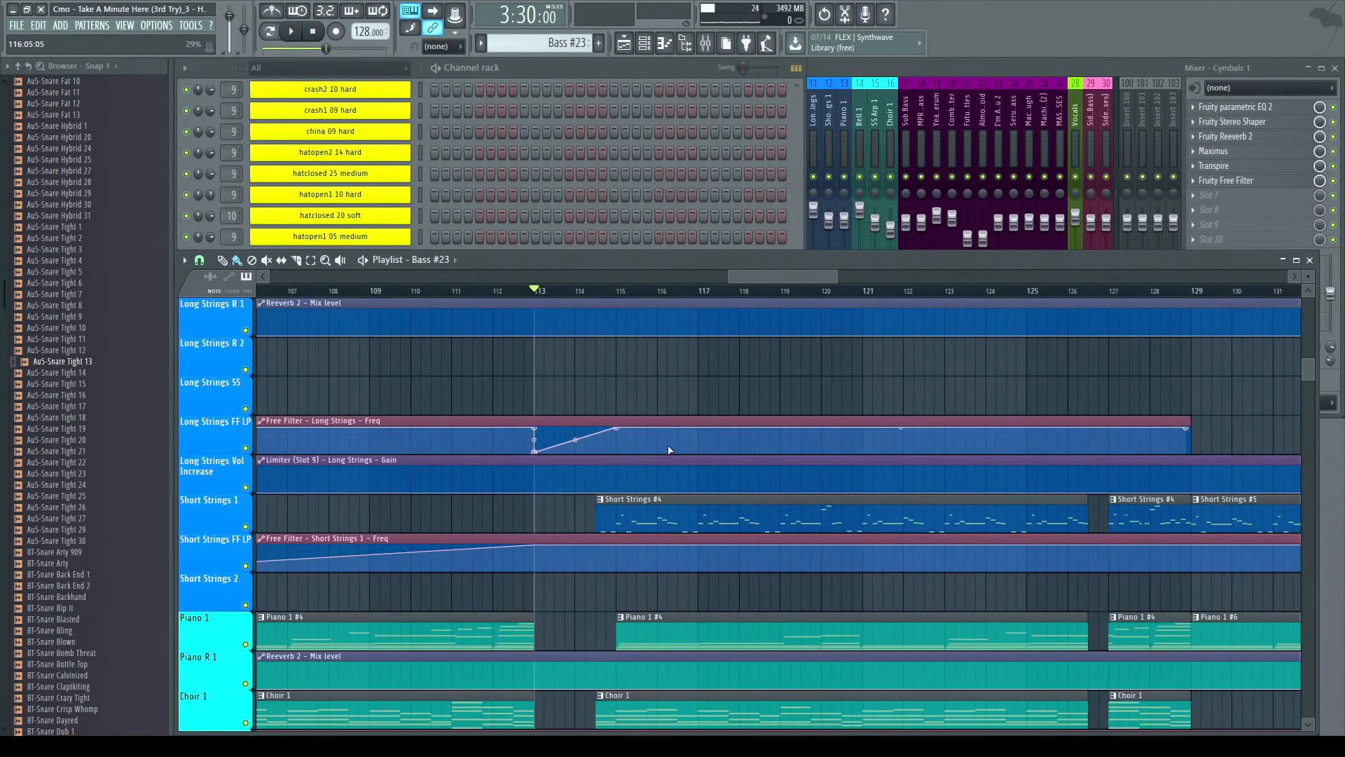
pyautogui.scroll(-4, 621, 404)
pyautogui.scroll(5, 737, 415)
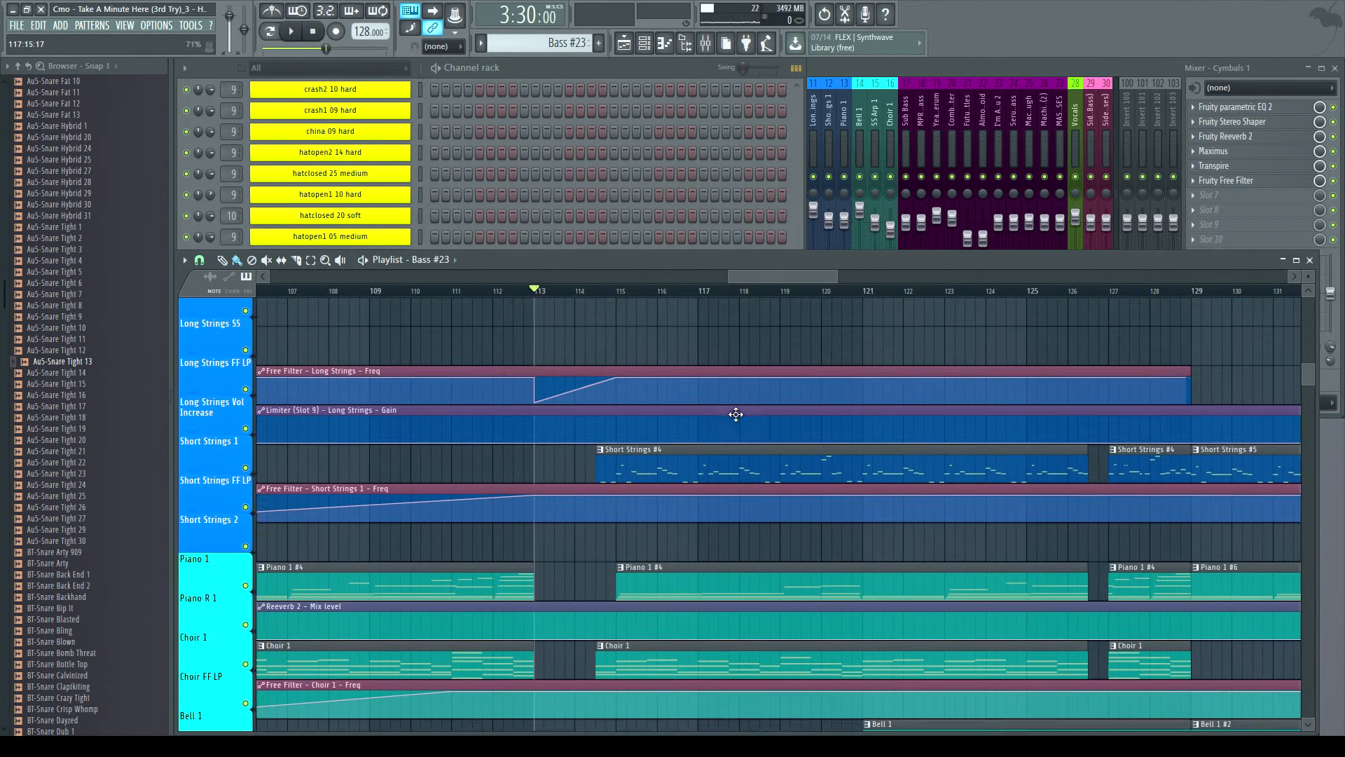
pyautogui.scroll(5, 680, 417)
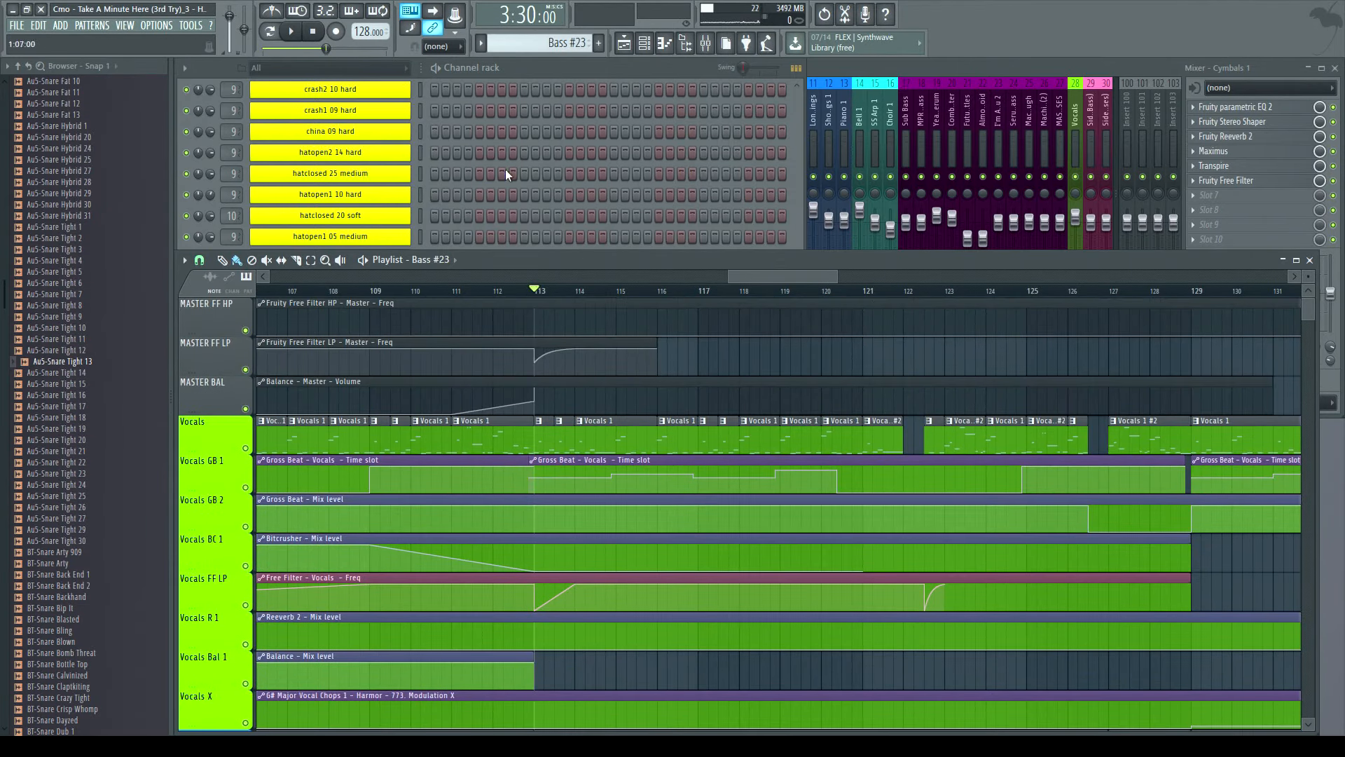
# - Play the arrangement from bar 113, then again from bar 111, and stop
pyautogui.click(293, 34)
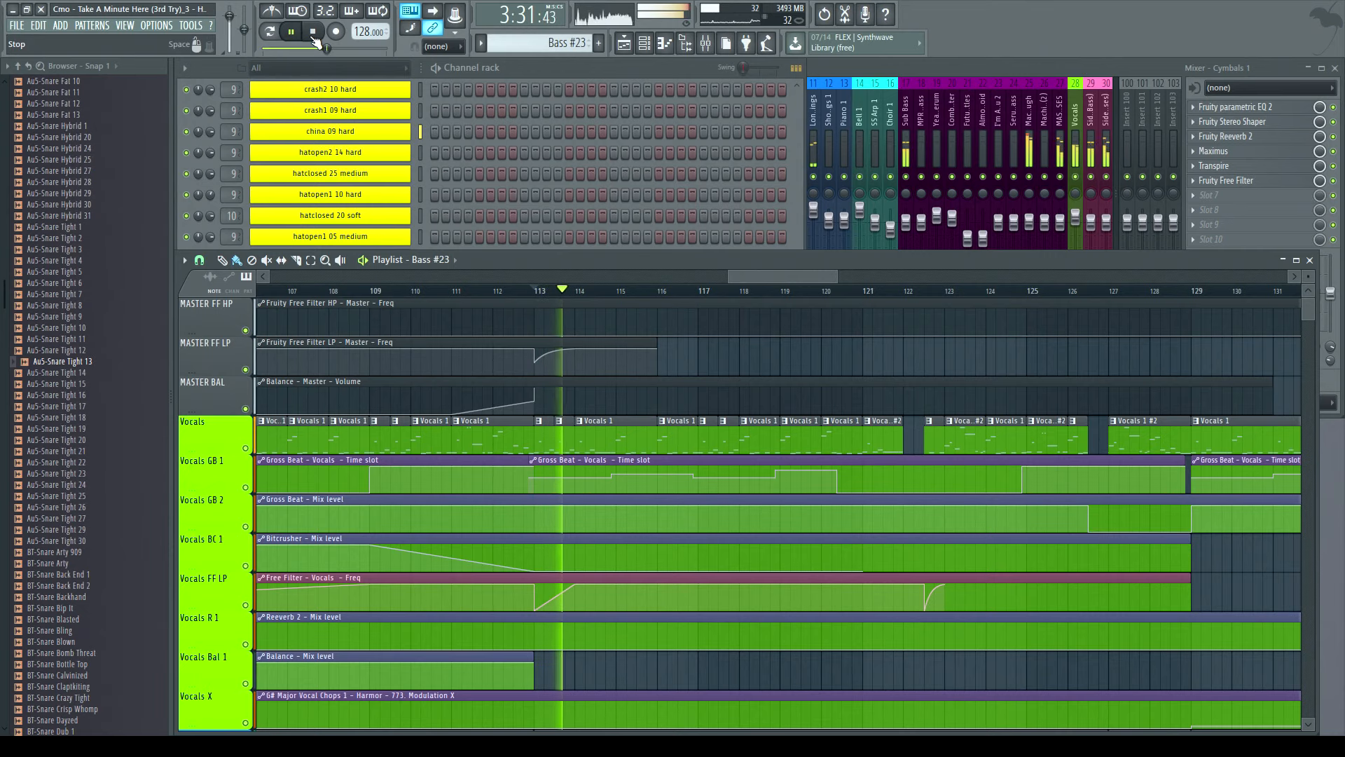
pyautogui.click(316, 40)
pyautogui.scroll(-15, 790, 600)
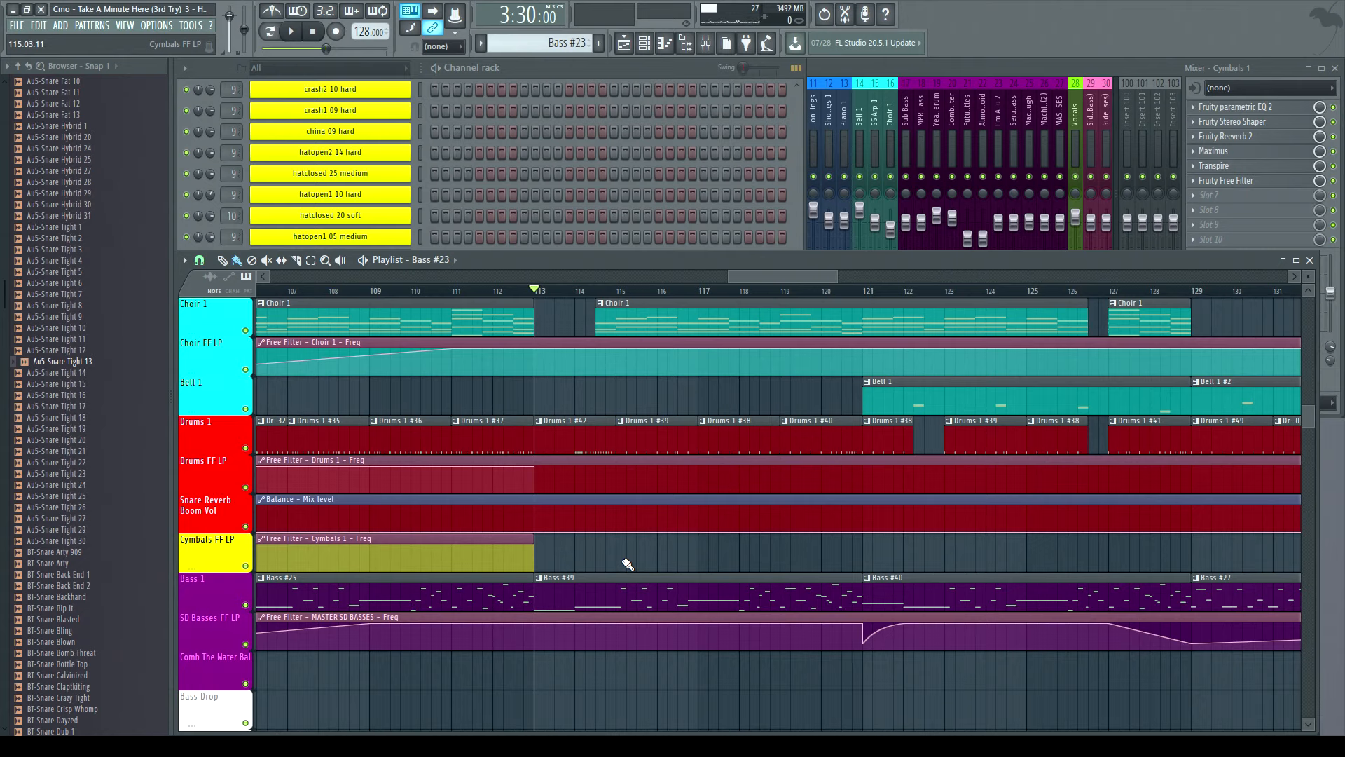
pyautogui.click(456, 297)
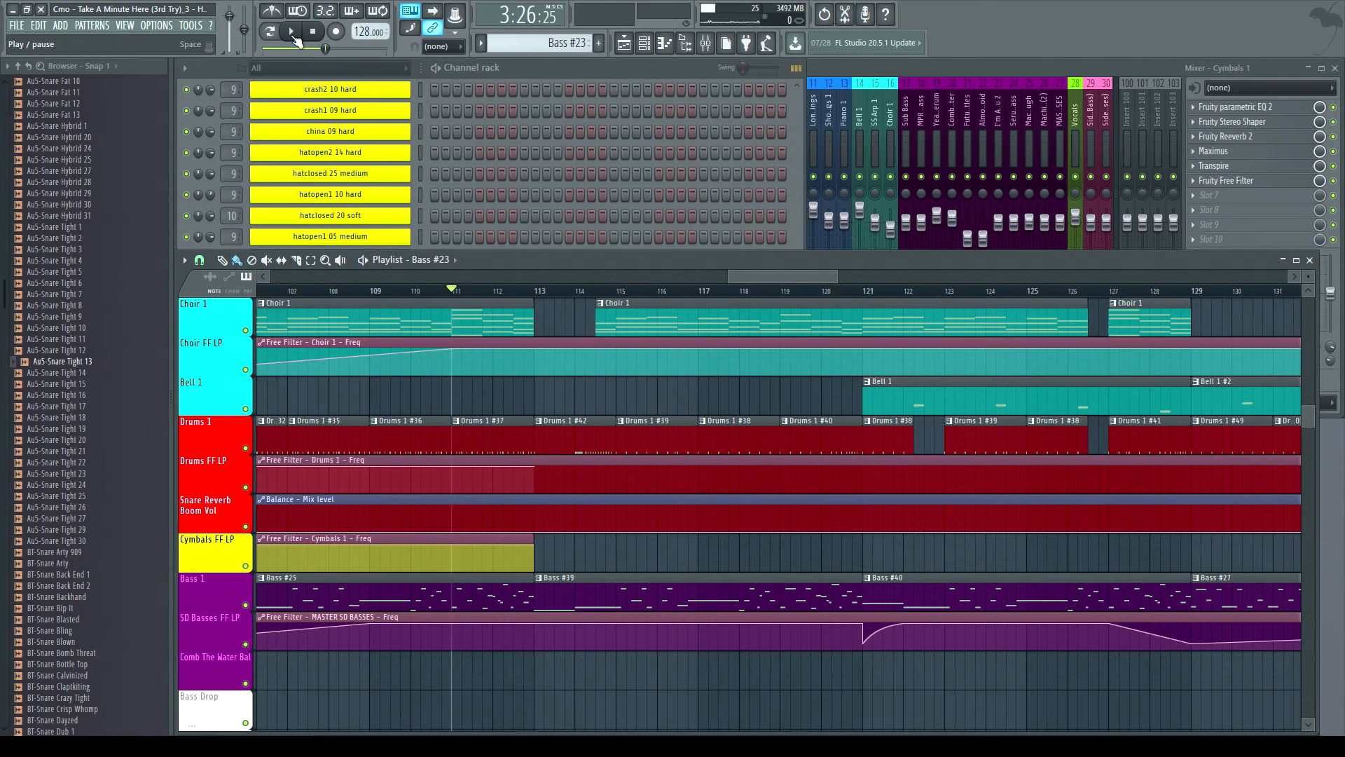
pyautogui.click(294, 37)
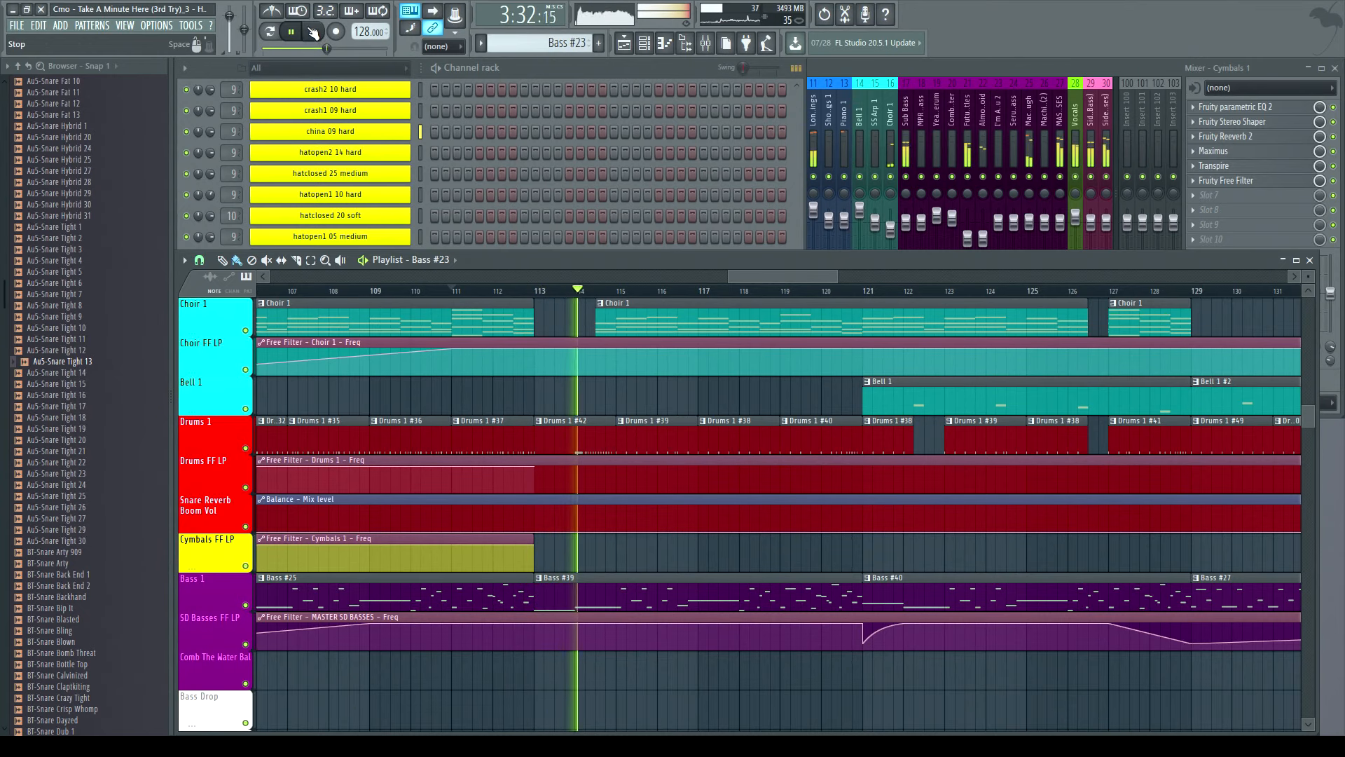
pyautogui.click(313, 31)
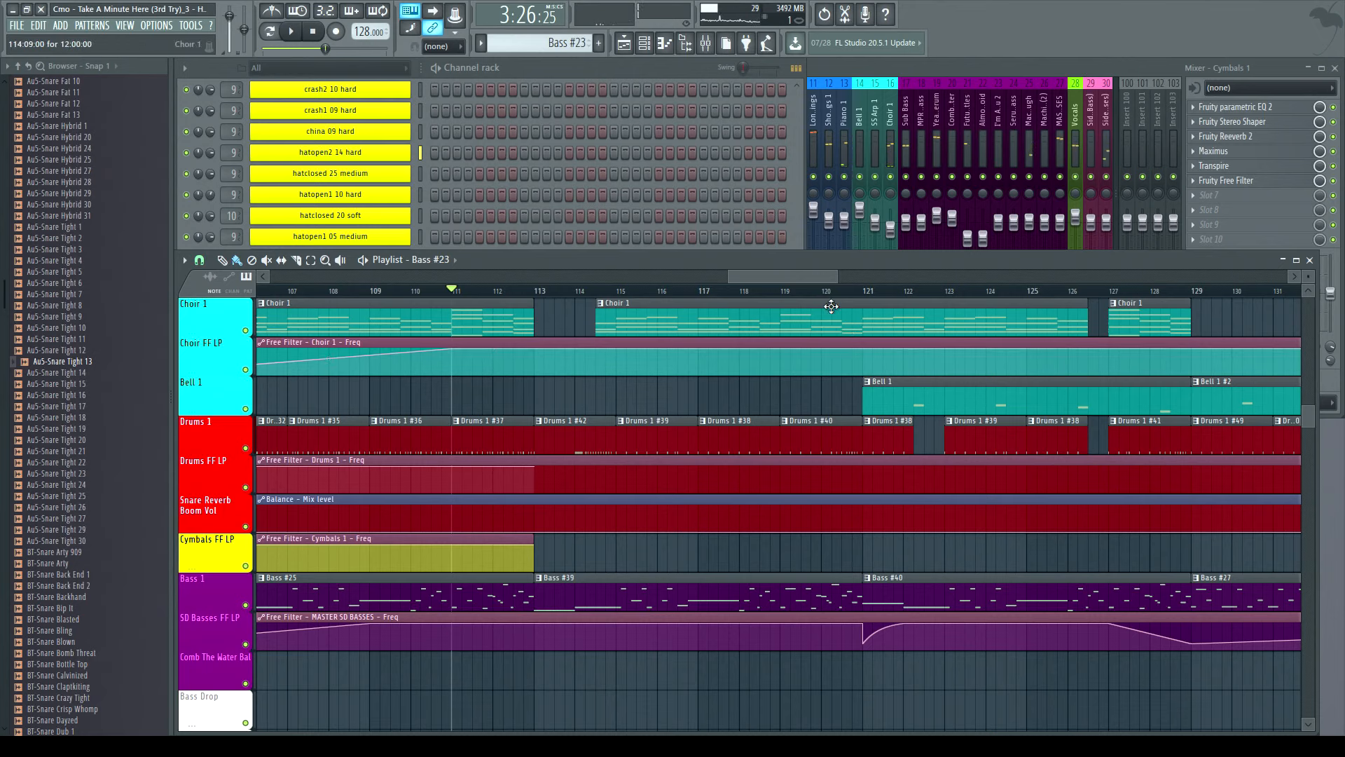
# - Play the arrangement from bar 121 and stop it
pyautogui.click(863, 291)
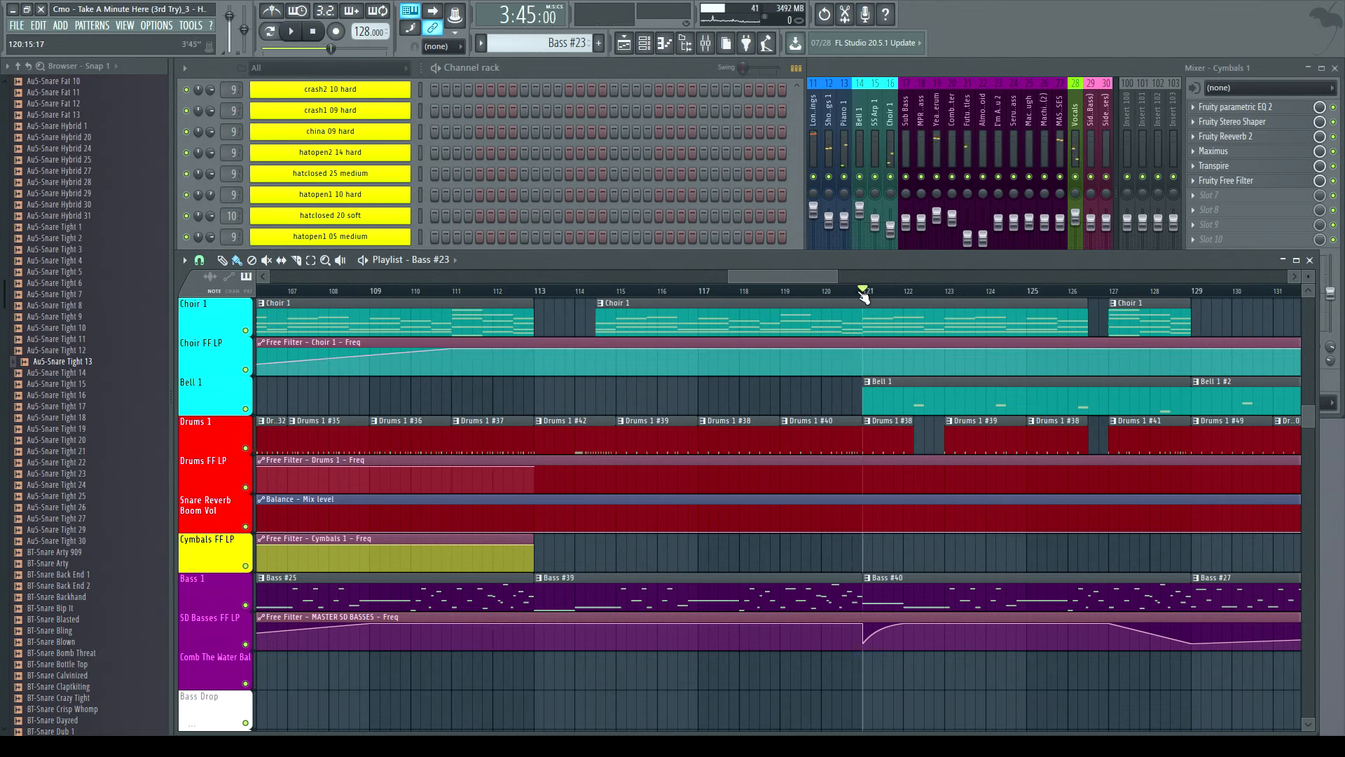
pyautogui.click(293, 34)
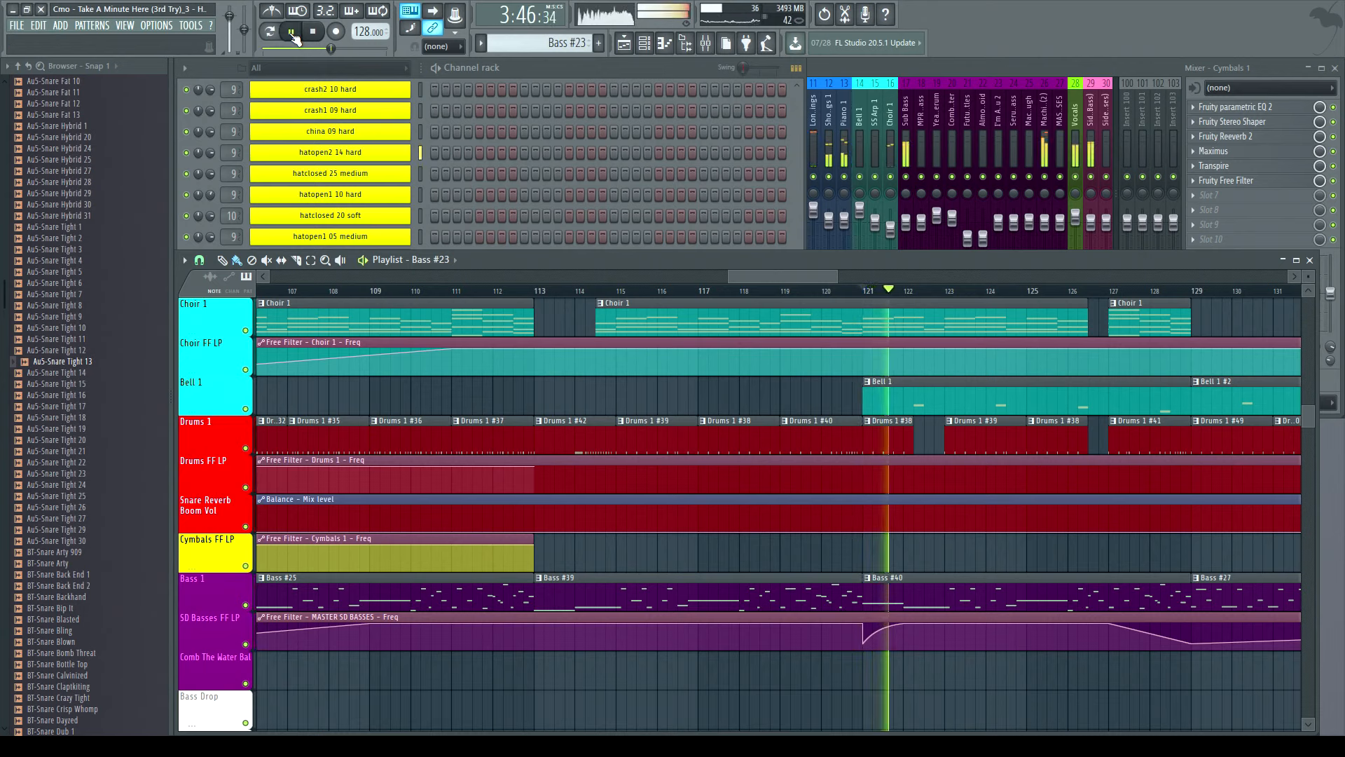
pyautogui.click(314, 33)
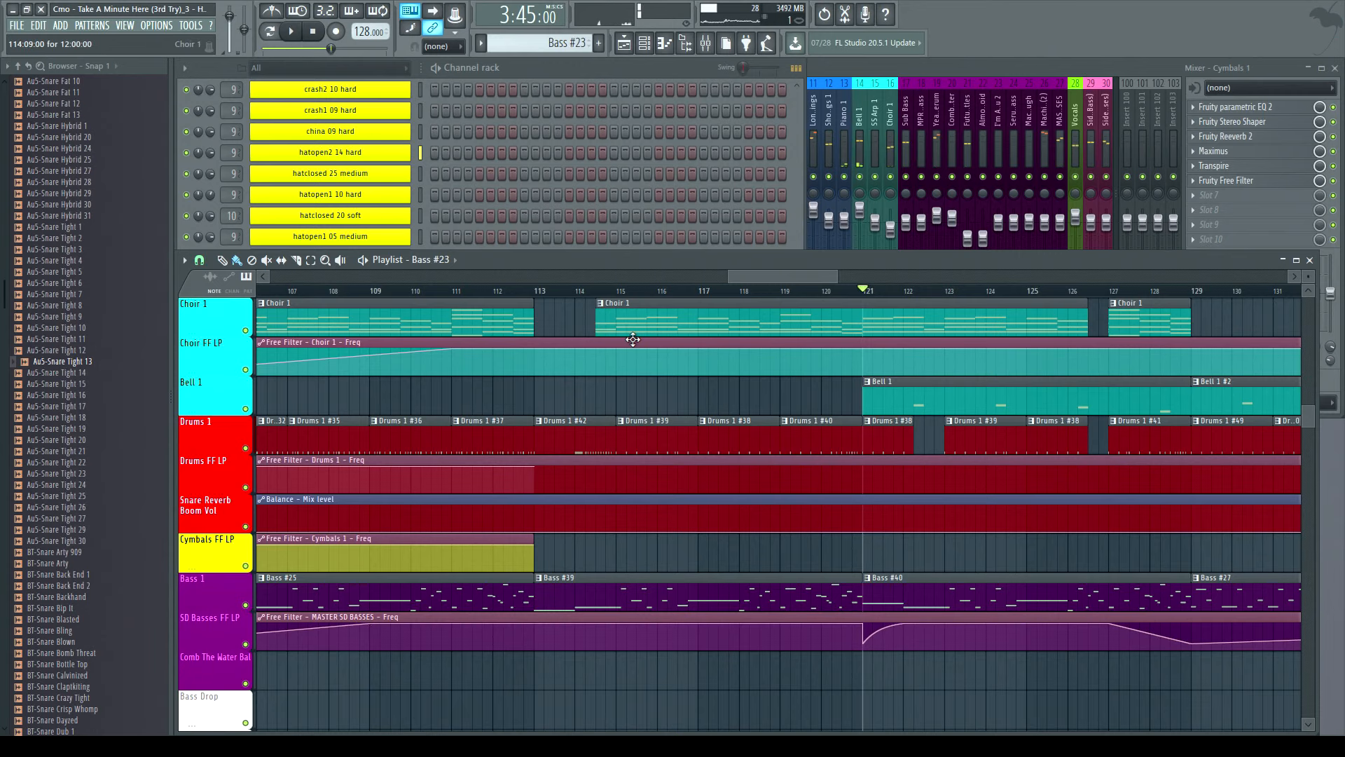
# - Move the playhead to bar 129 in the playlist
pyautogui.moveTo(837, 278); pyautogui.dragTo(1002, 311)
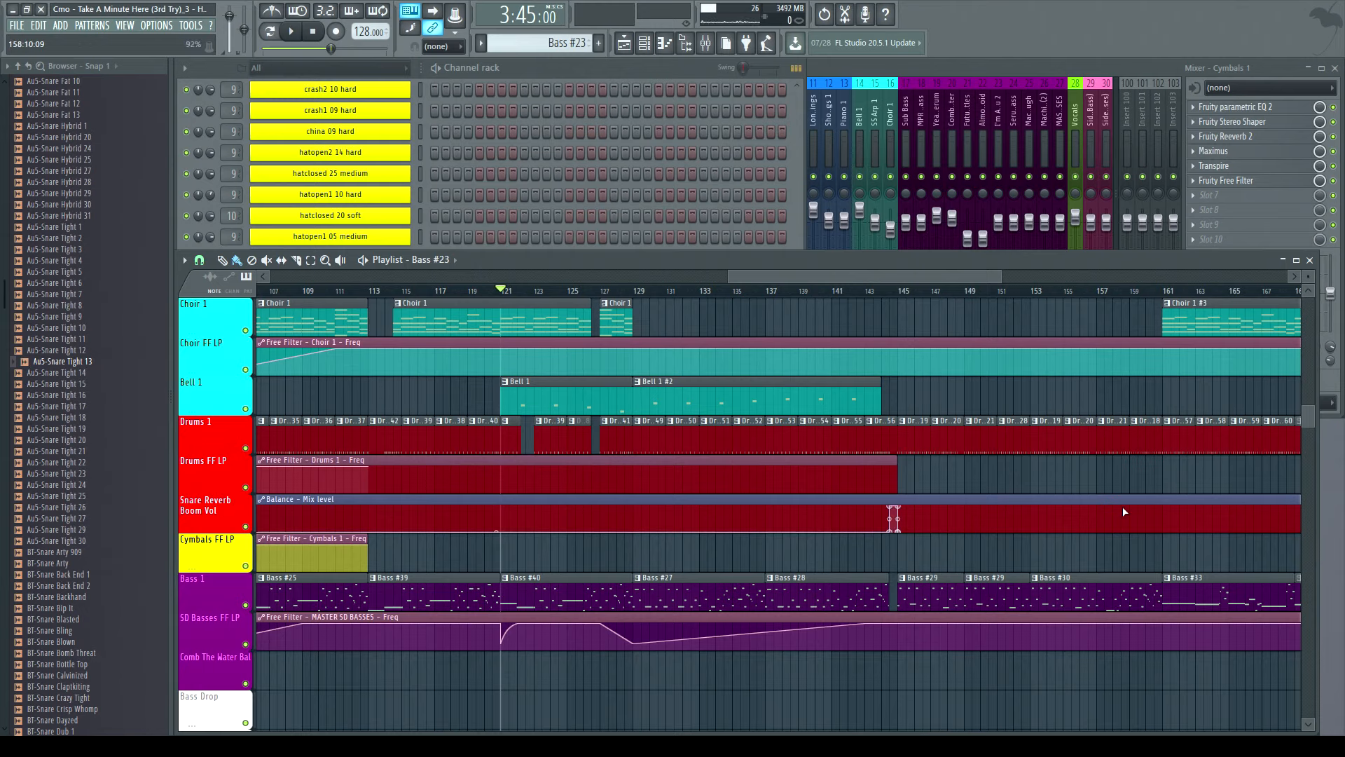
pyautogui.click(635, 292)
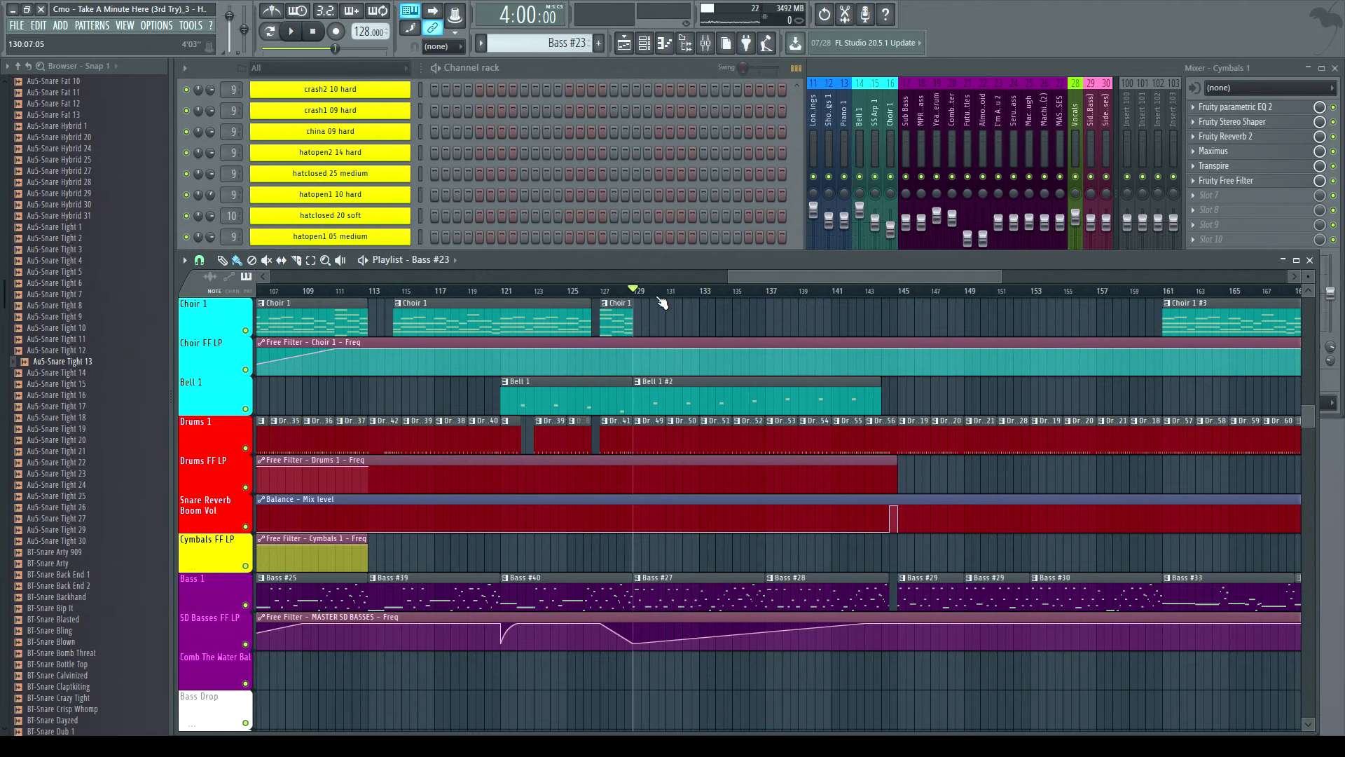
pyautogui.scroll(2, 648, 294)
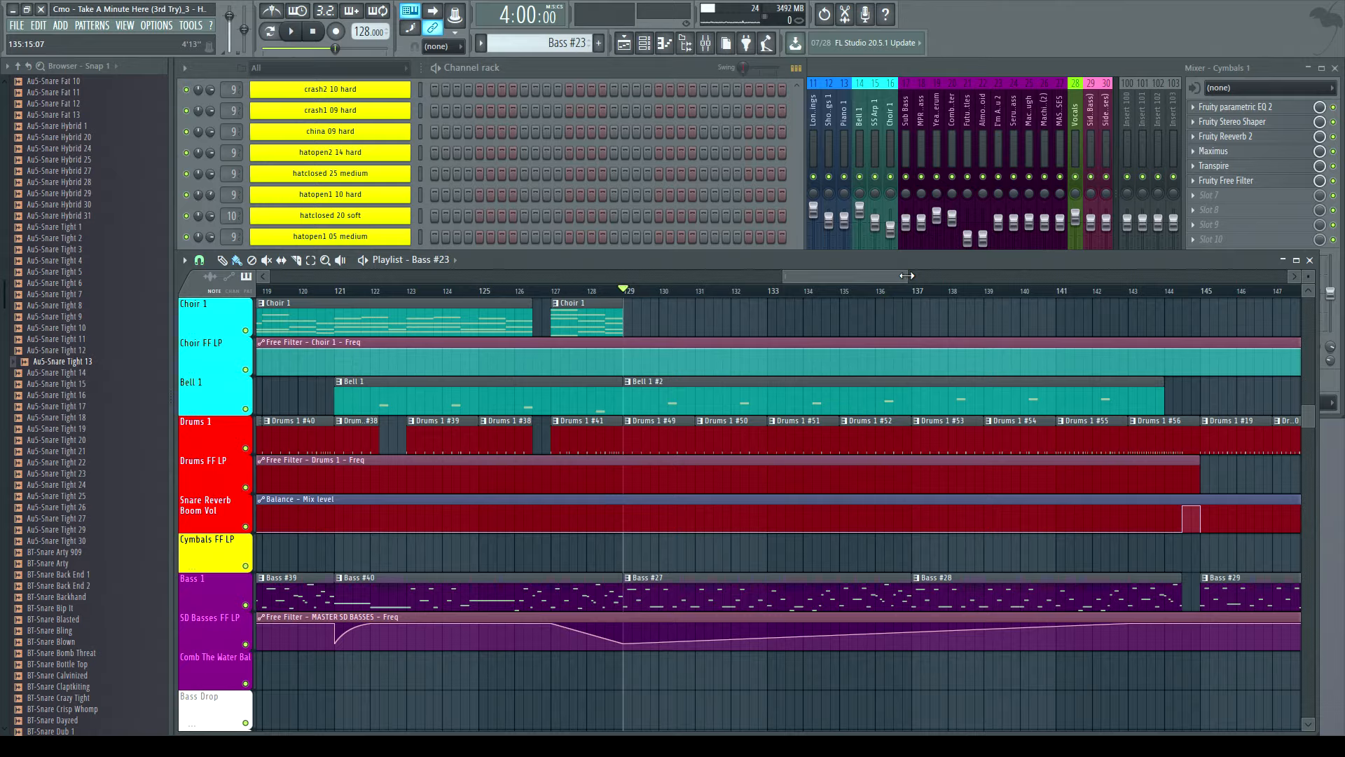
# - Play the arrangement from bar 129, jump to bar 133, and stop playback
pyautogui.moveTo(906, 275); pyautogui.dragTo(1189, 294)
pyautogui.moveTo(786, 280); pyautogui.dragTo(582, 309)
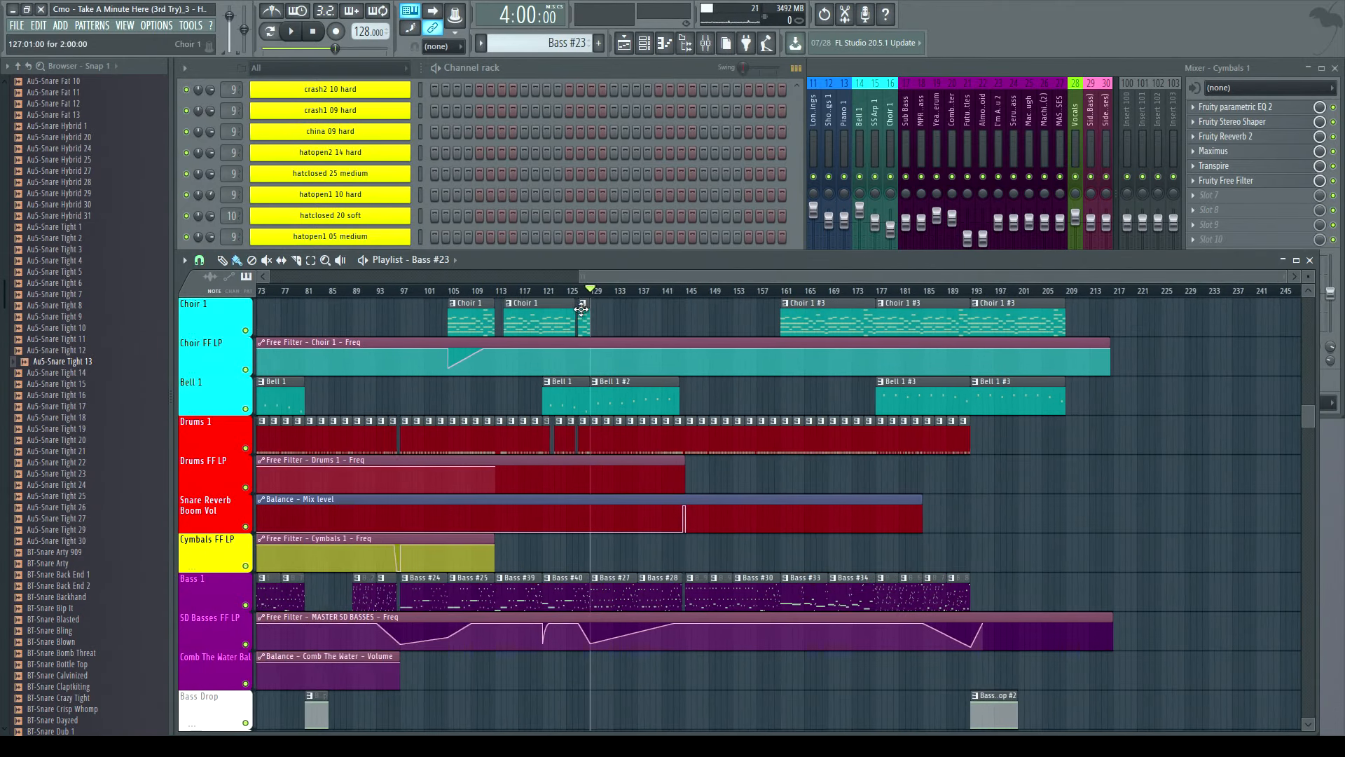
pyautogui.scroll(6, 592, 291)
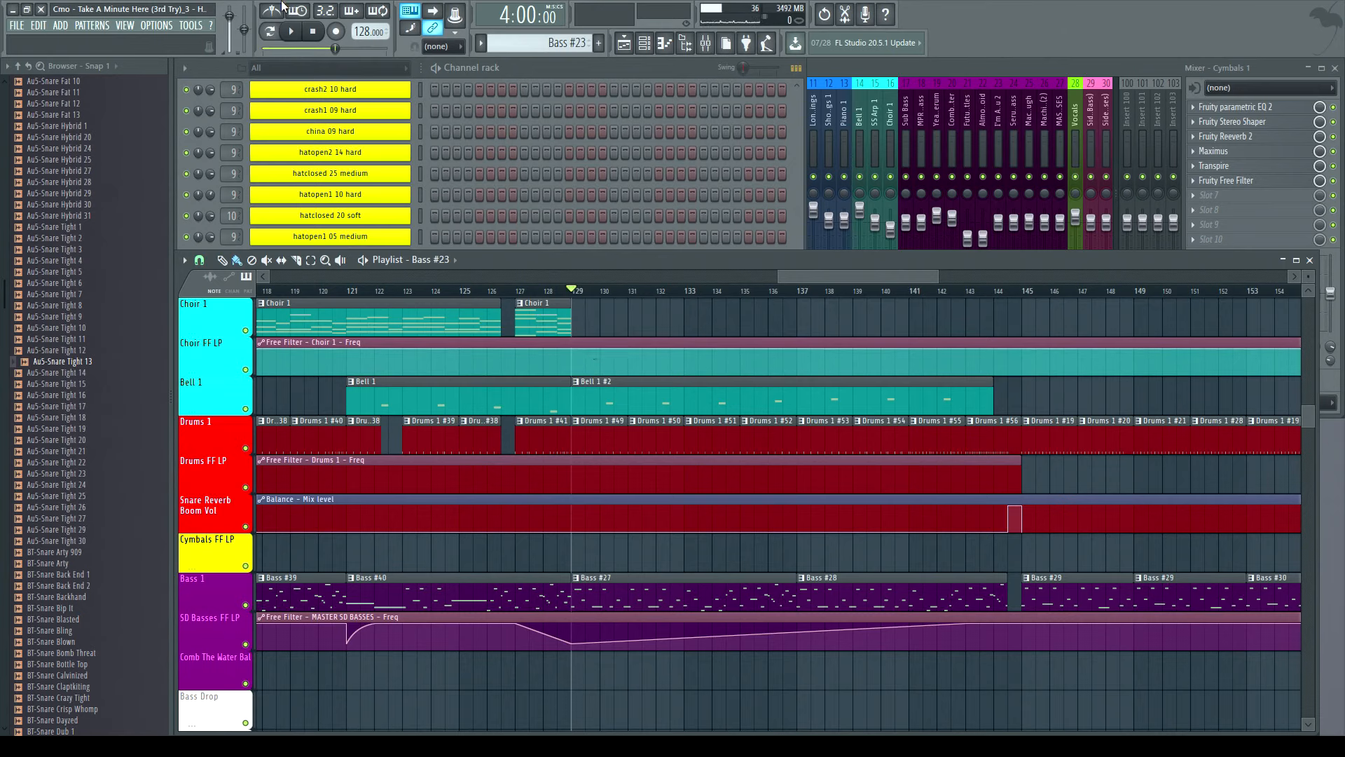
pyautogui.click(293, 35)
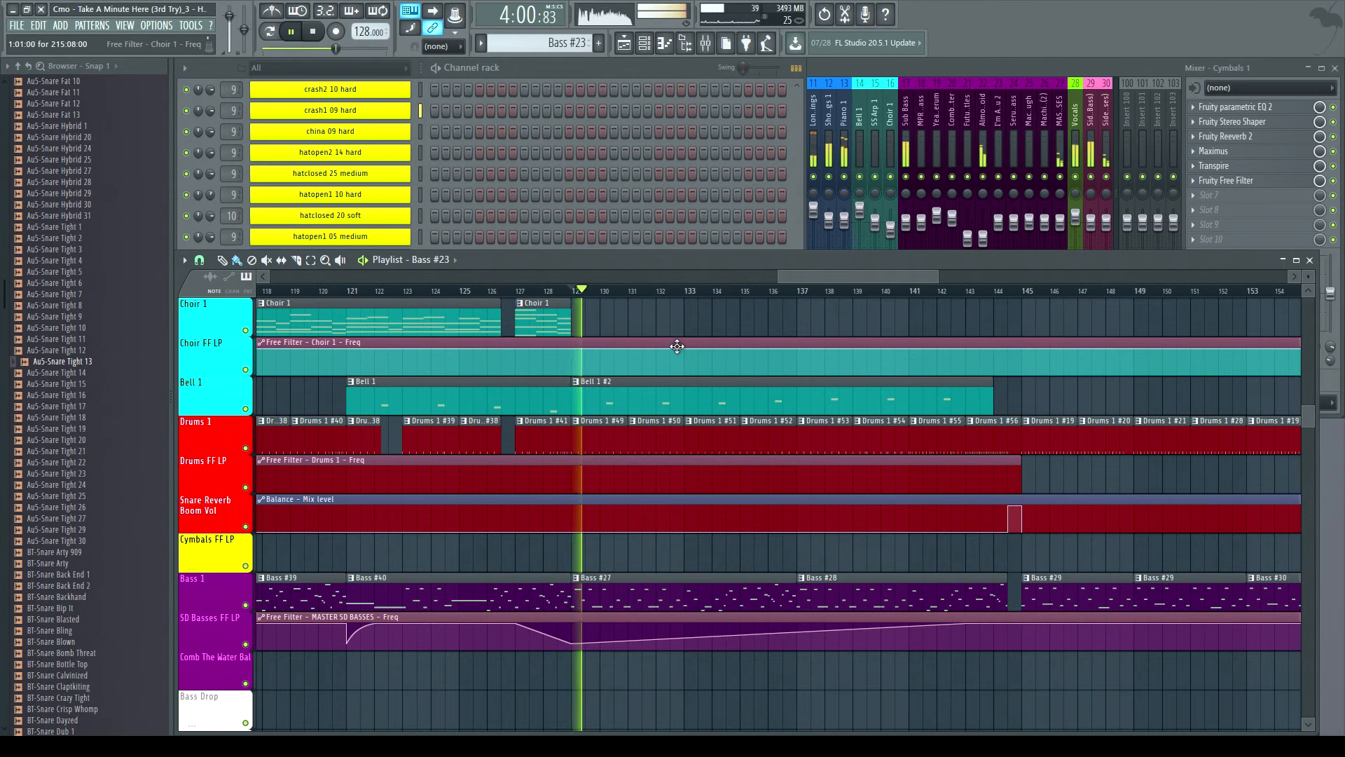
pyautogui.click(683, 292)
pyautogui.press('space')
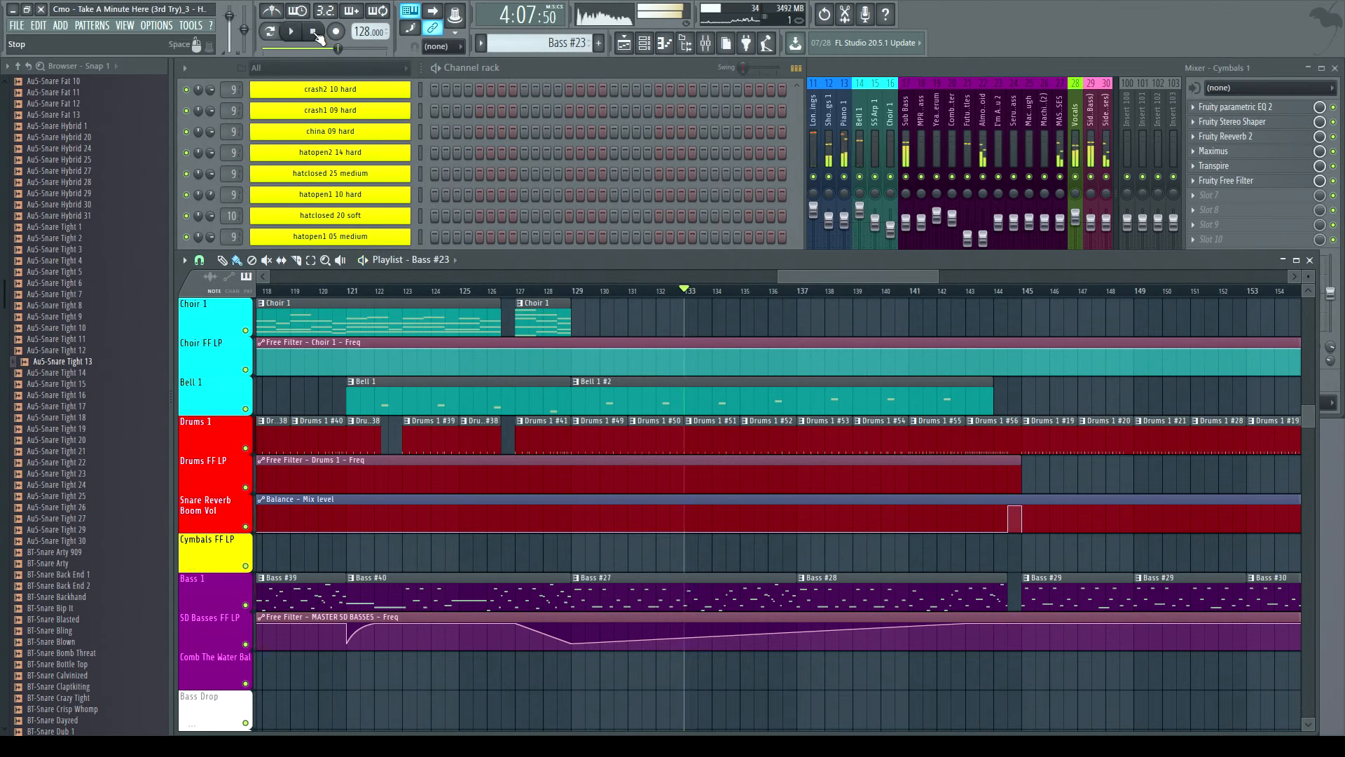
# - Play the arrangement from bar 137 and then from bar 141, stopping after each
pyautogui.click(803, 291)
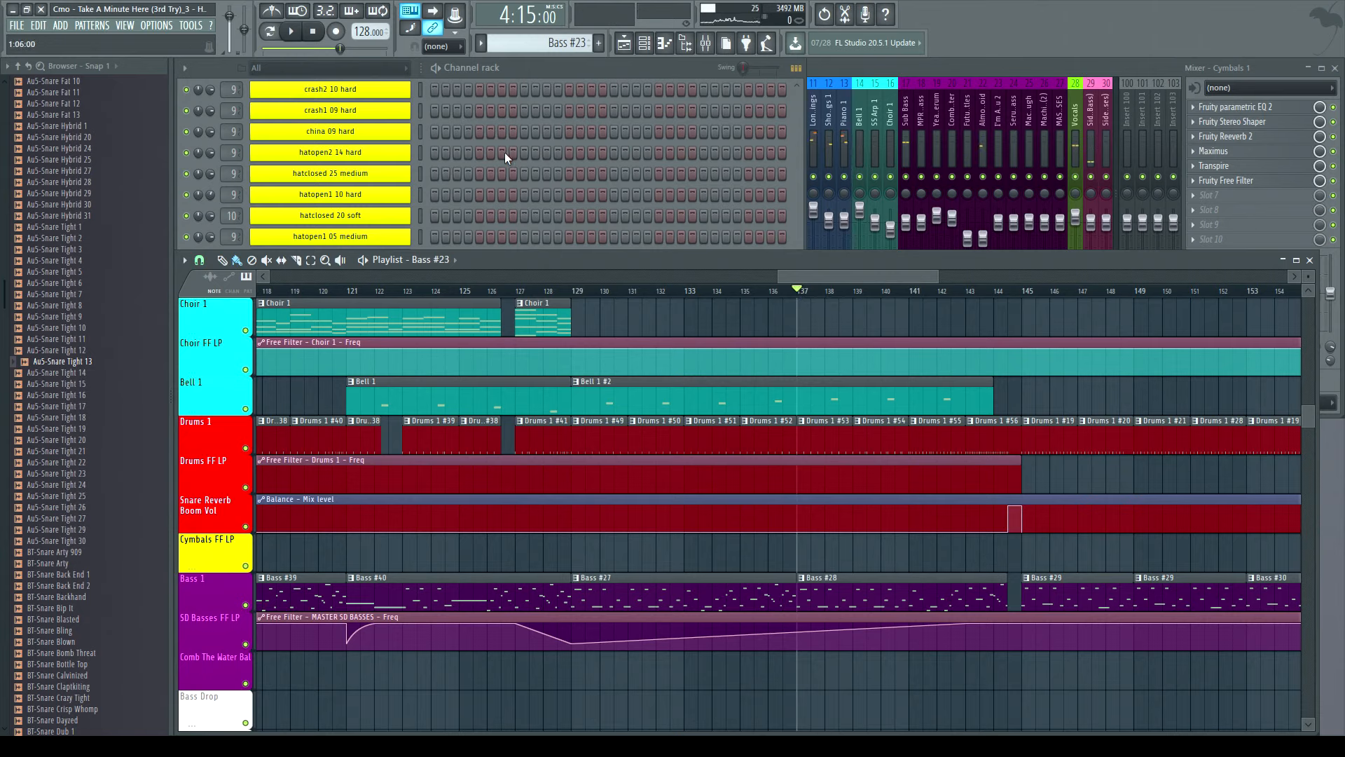
pyautogui.click(295, 35)
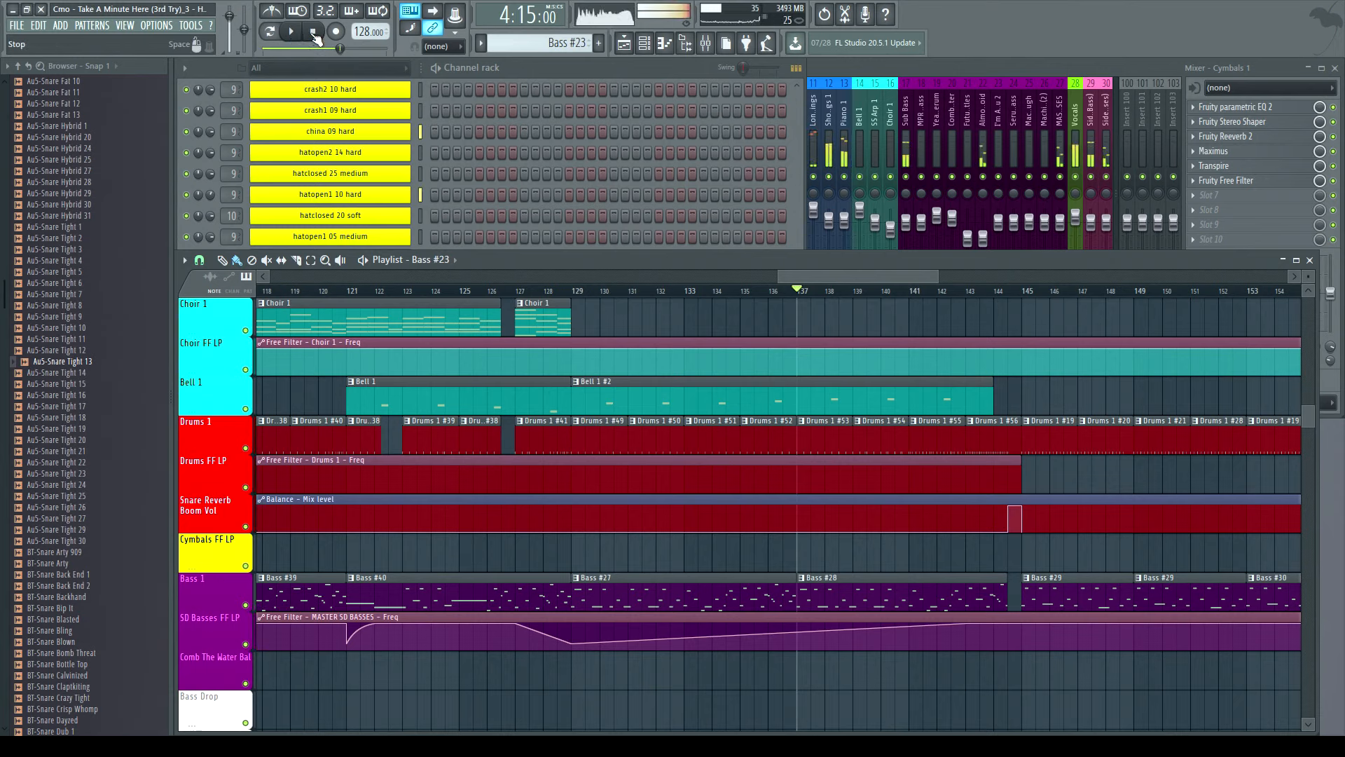
pyautogui.click(295, 35)
pyautogui.click(911, 290)
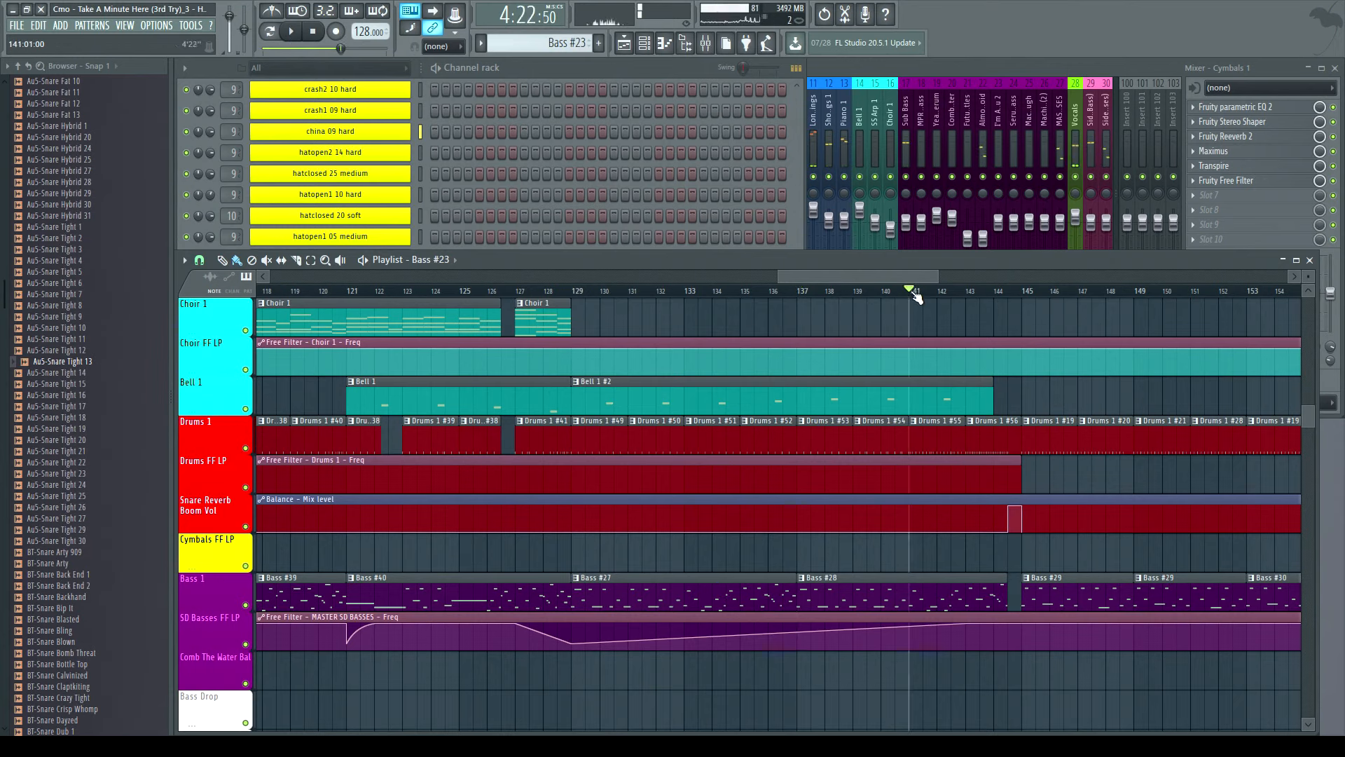
pyautogui.click(297, 35)
pyautogui.click(315, 34)
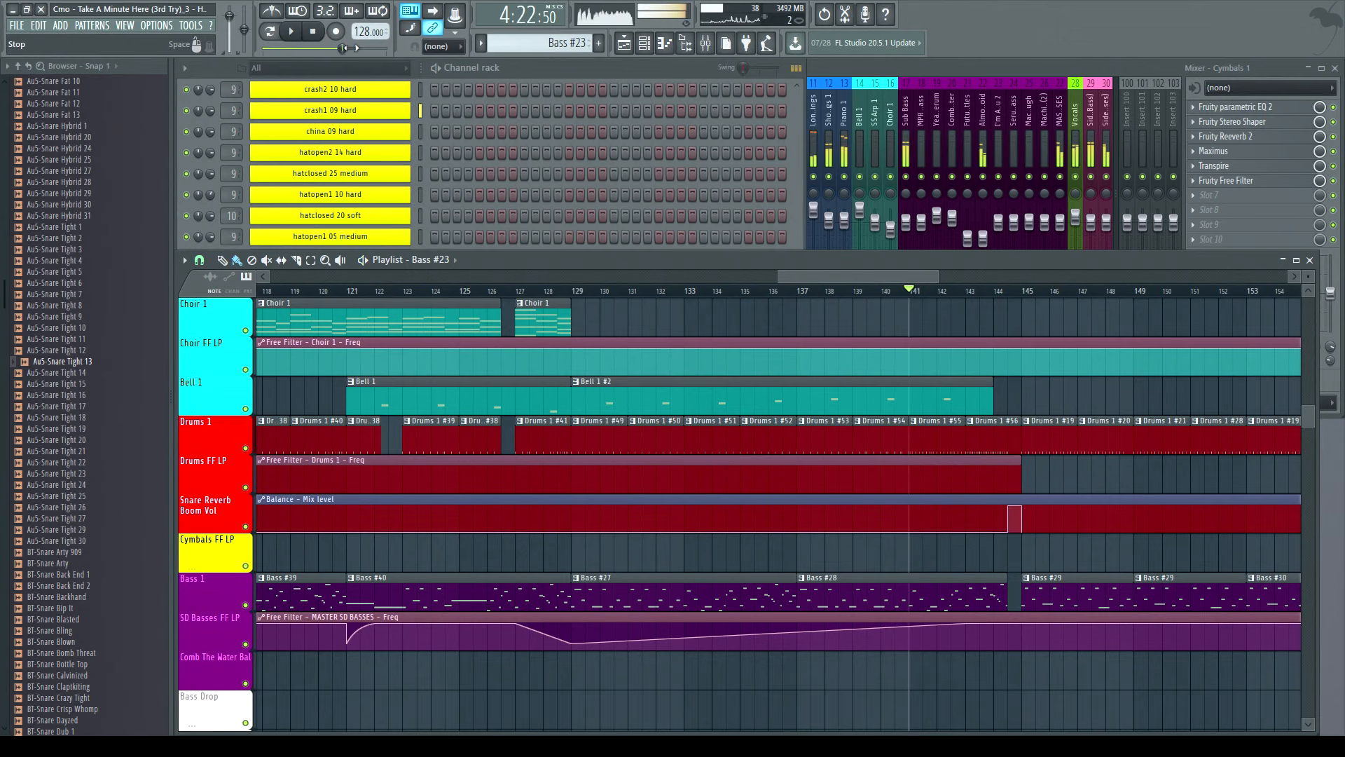
# - Play the arrangement from bar 145 and stop it
pyautogui.click(1024, 291)
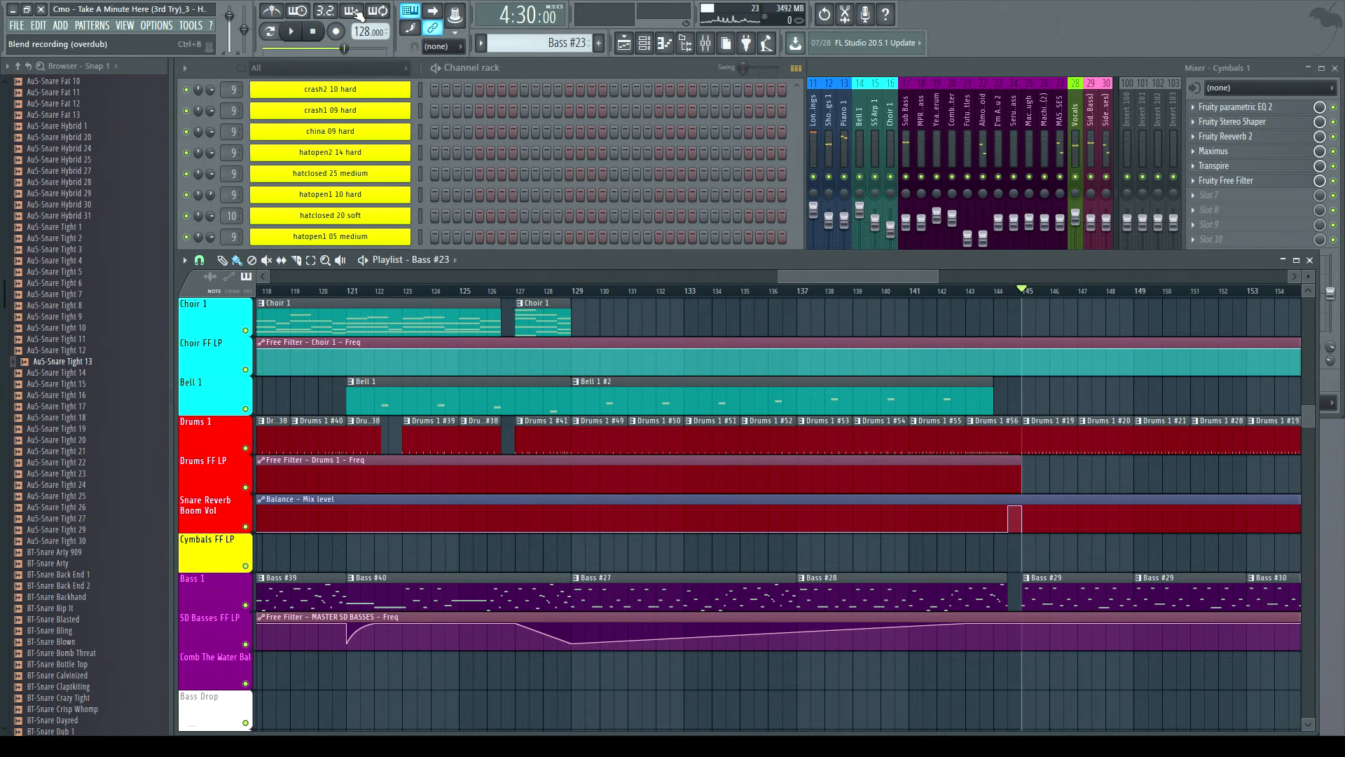
pyautogui.moveTo(851, 279); pyautogui.dragTo(929, 279)
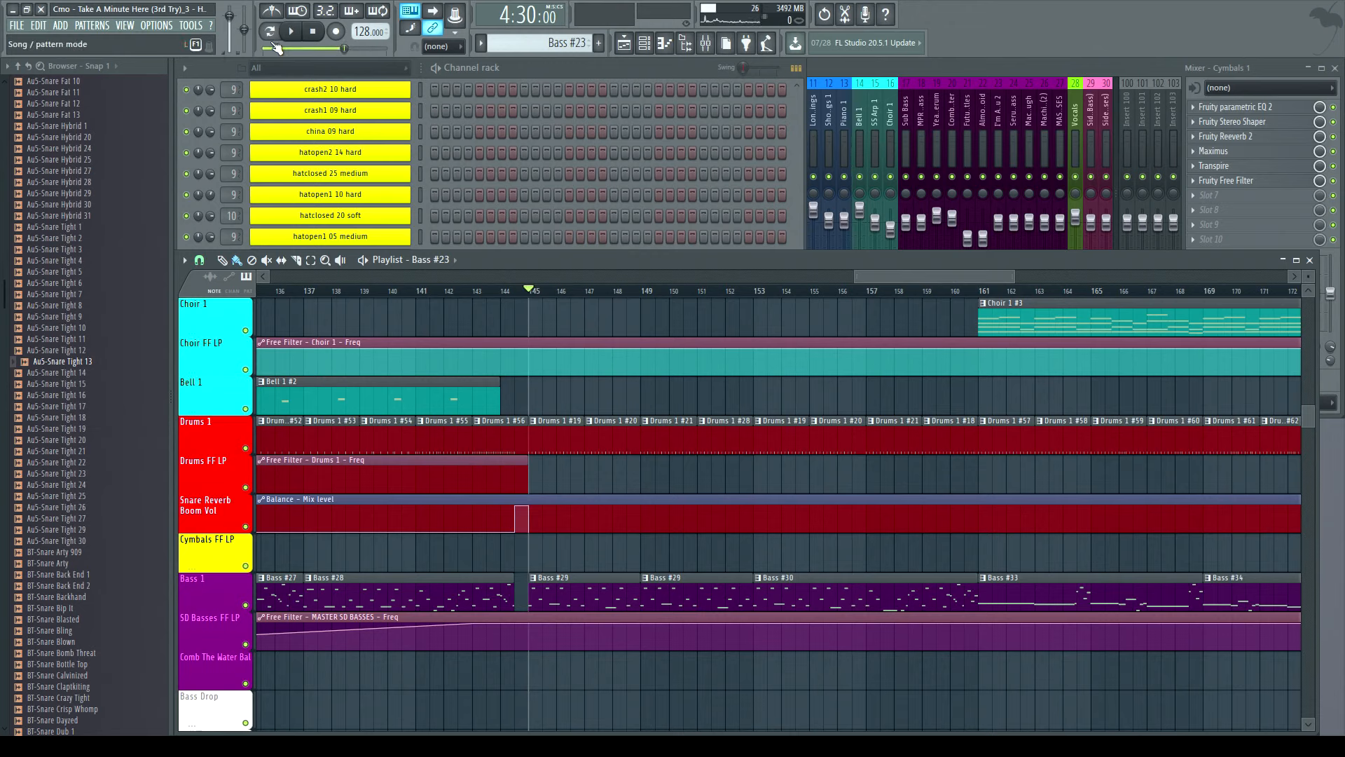
pyautogui.click(296, 33)
pyautogui.press('space')
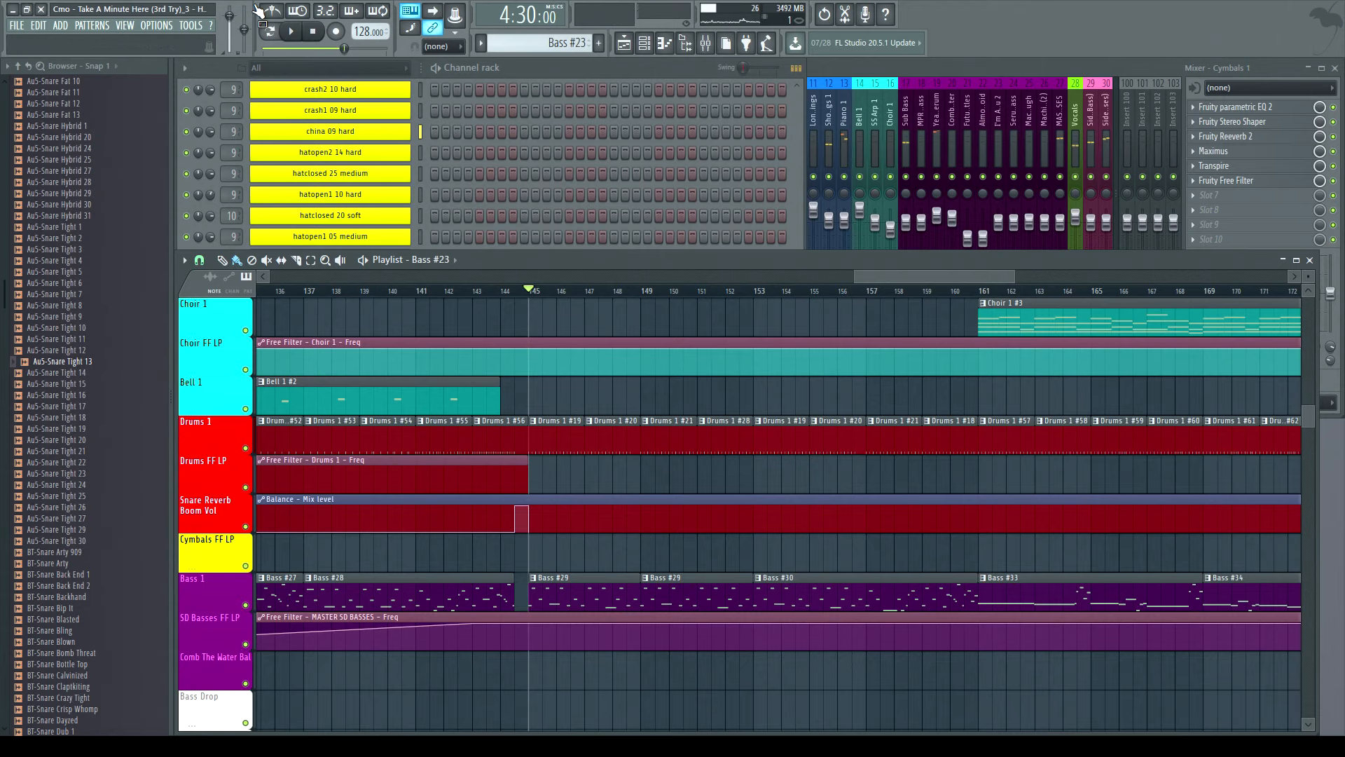
pyautogui.click(291, 32)
pyautogui.click(312, 33)
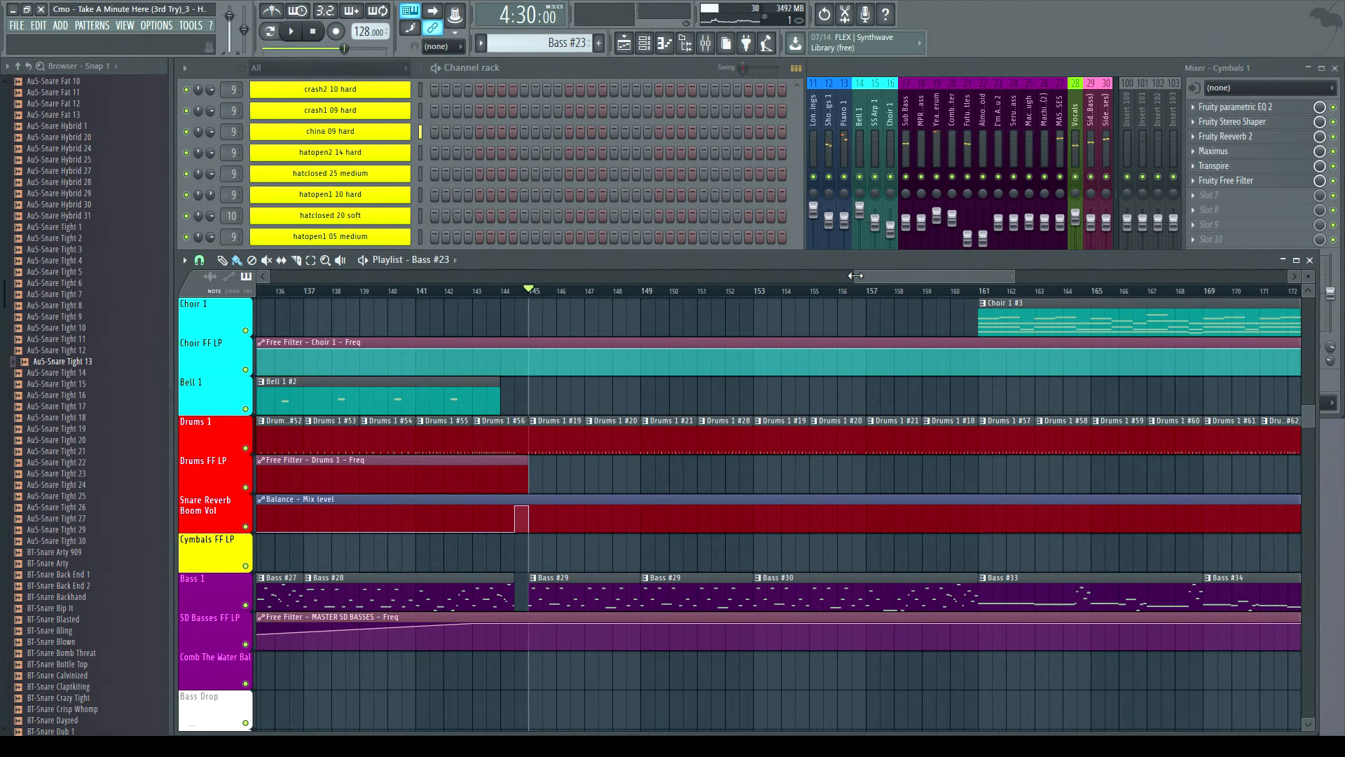
# - Survey the arrangement between bars 125 and 193, scrolling through the strings, piano, choir, drum and bass tracks
pyautogui.moveTo(856, 276); pyautogui.dragTo(697, 277)
pyautogui.click(696, 297)
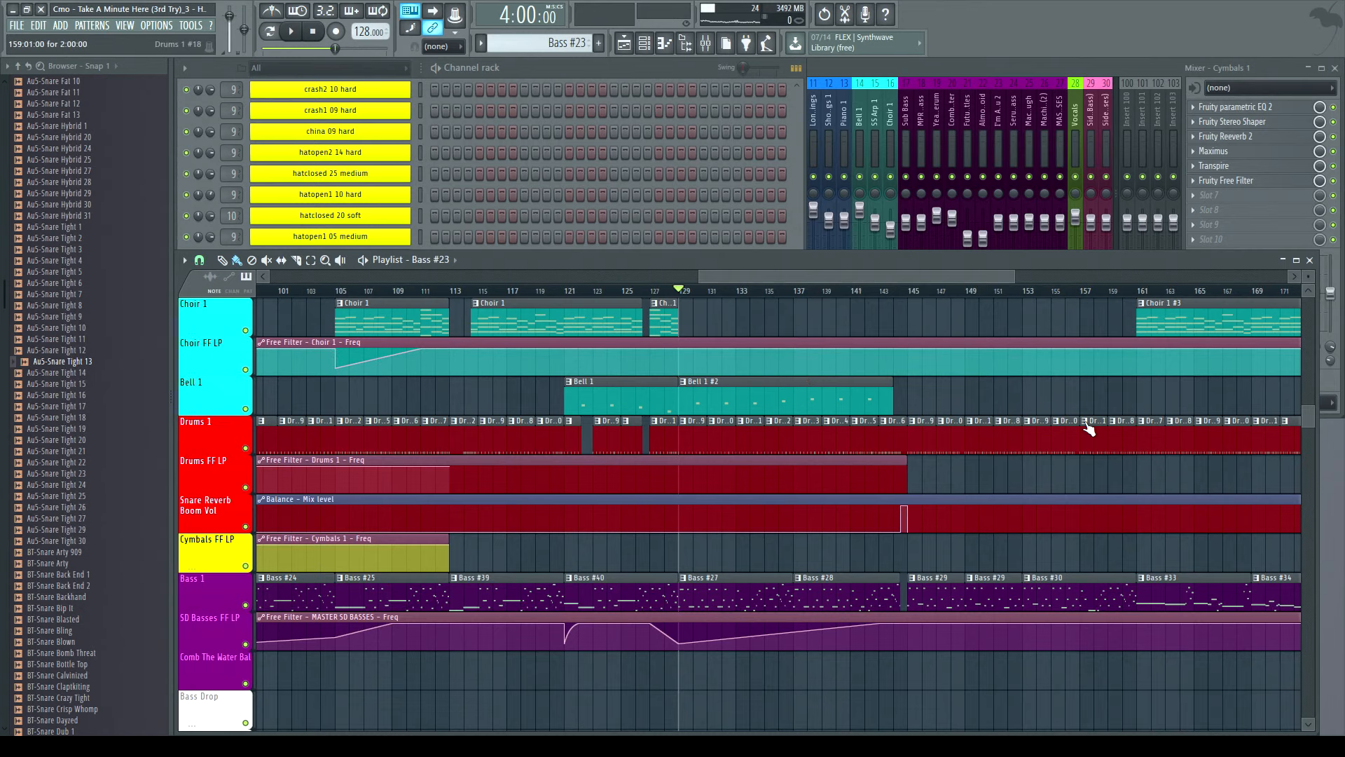
pyautogui.moveTo(805, 273); pyautogui.dragTo(905, 276)
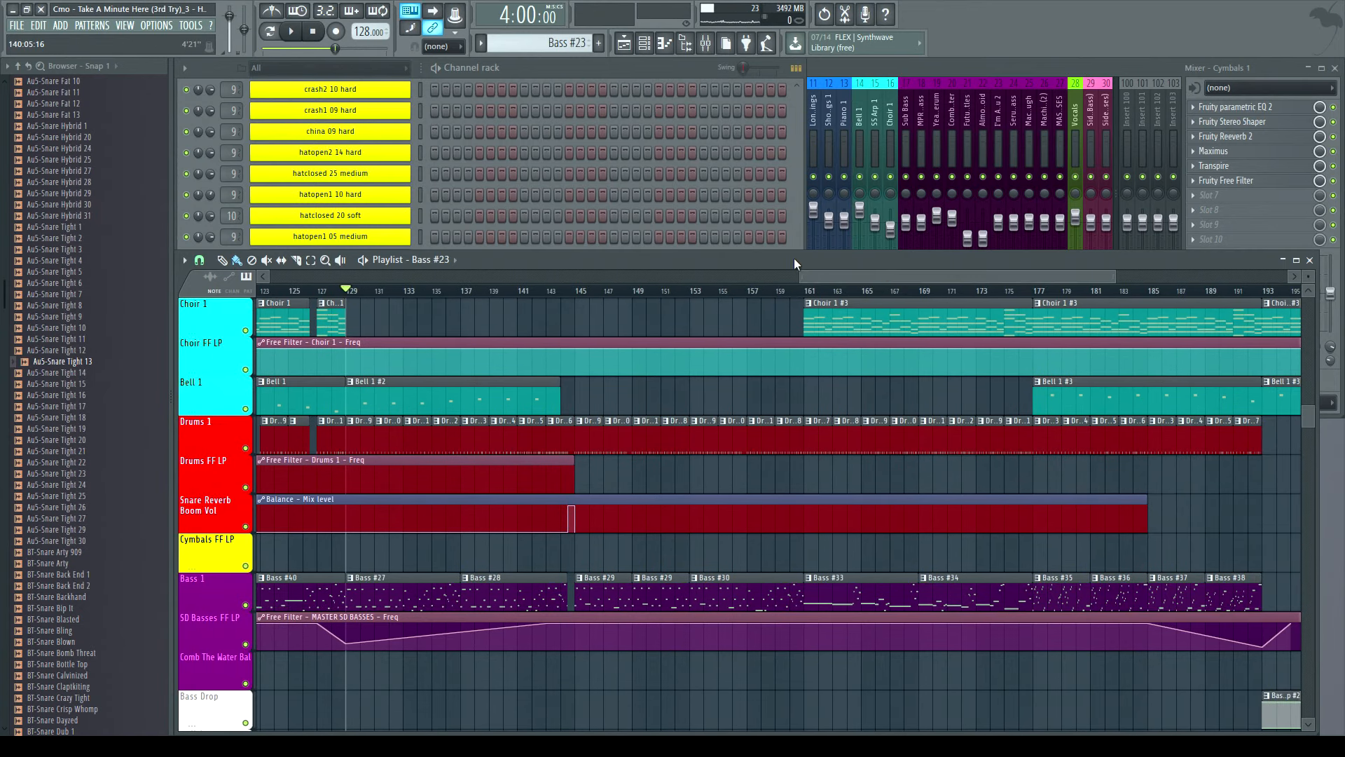
pyautogui.scroll(3, 638, 345)
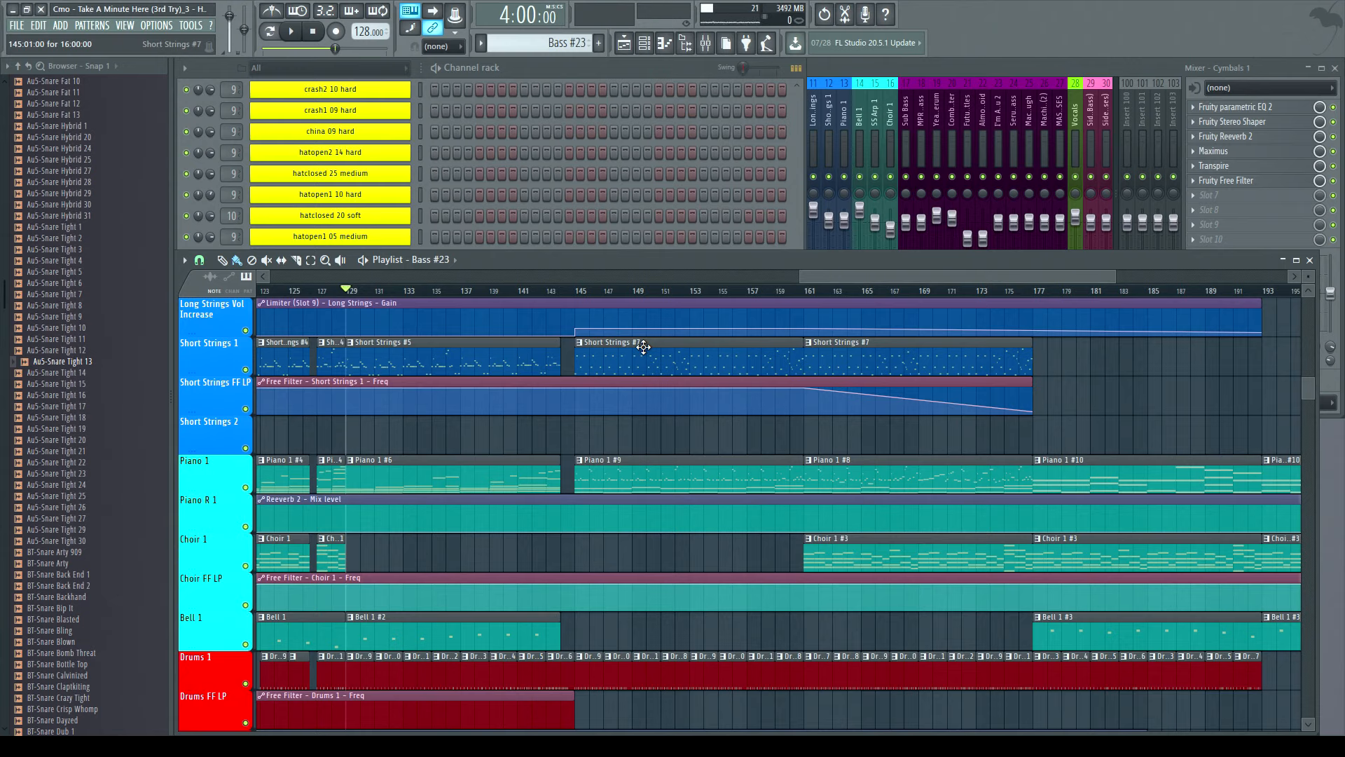
pyautogui.scroll(-5, 562, 420)
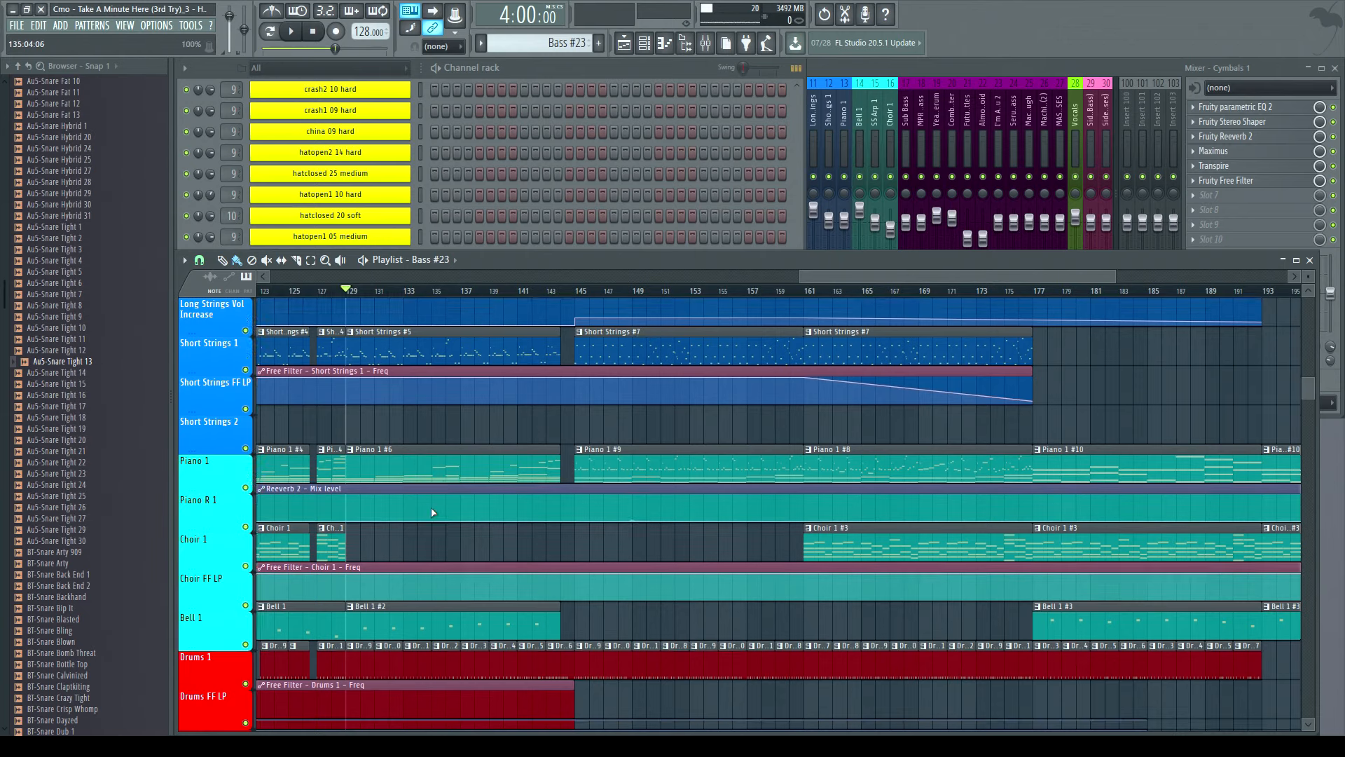
pyautogui.scroll(3, 364, 294)
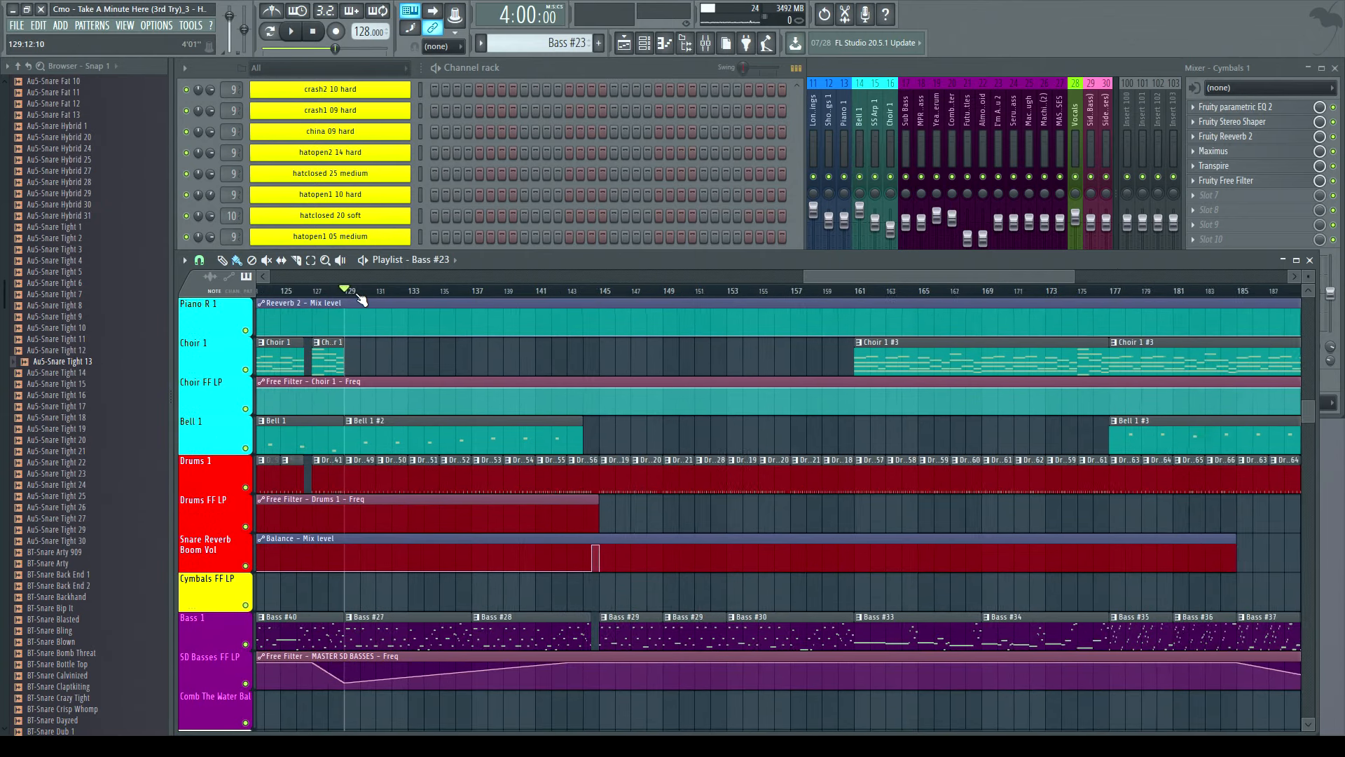
pyautogui.scroll(-3, 364, 298)
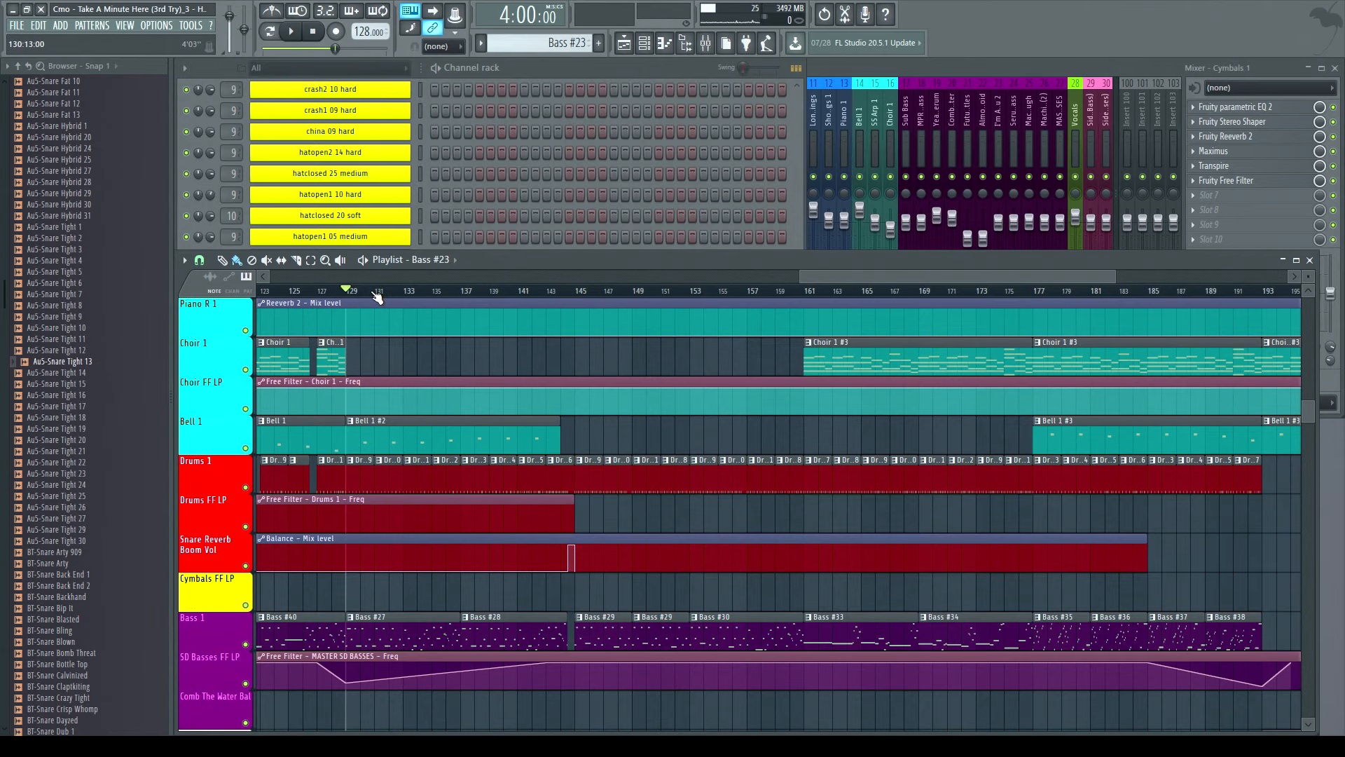
pyautogui.scroll(7, 633, 512)
pyautogui.scroll(-7, 634, 512)
# - Play the arrangement from bar 129, jump to bar 145, and stop
pyautogui.click(293, 32)
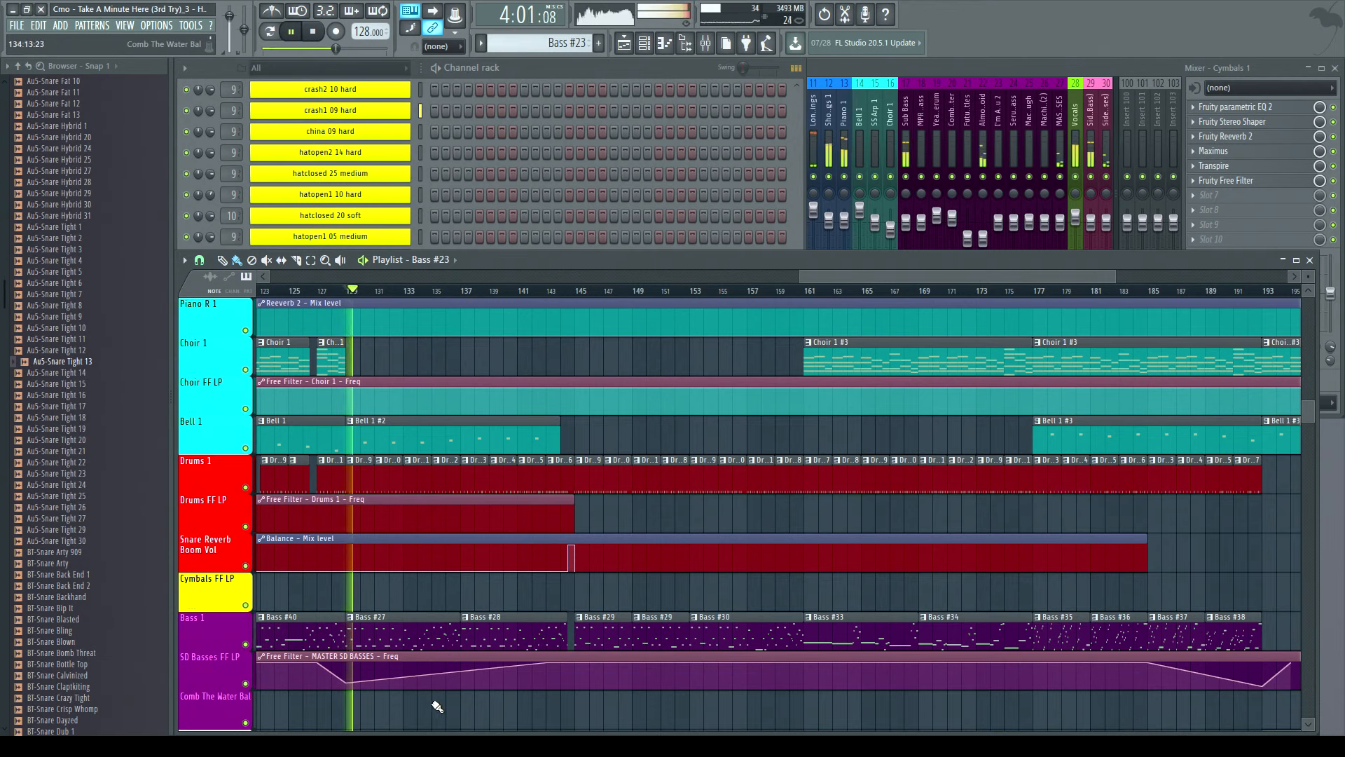
pyautogui.click(564, 295)
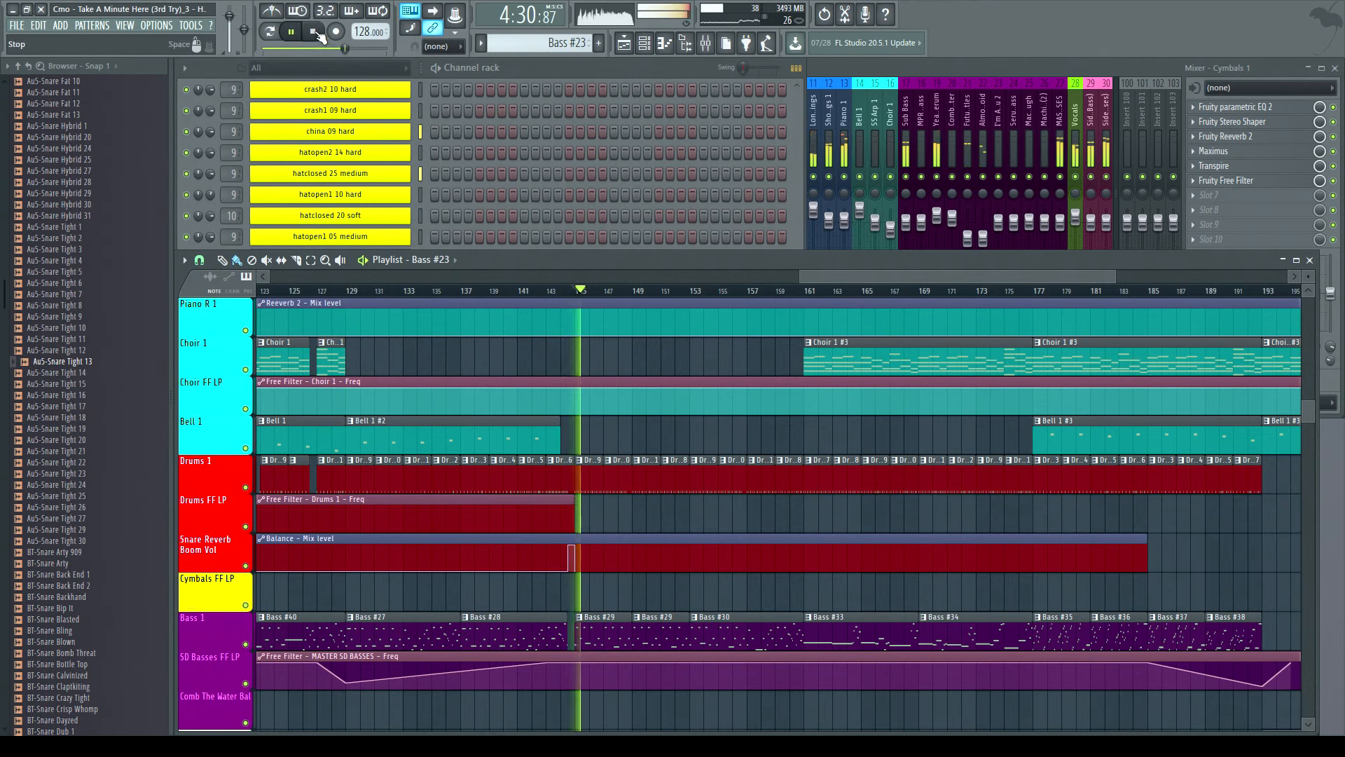
pyautogui.click(315, 32)
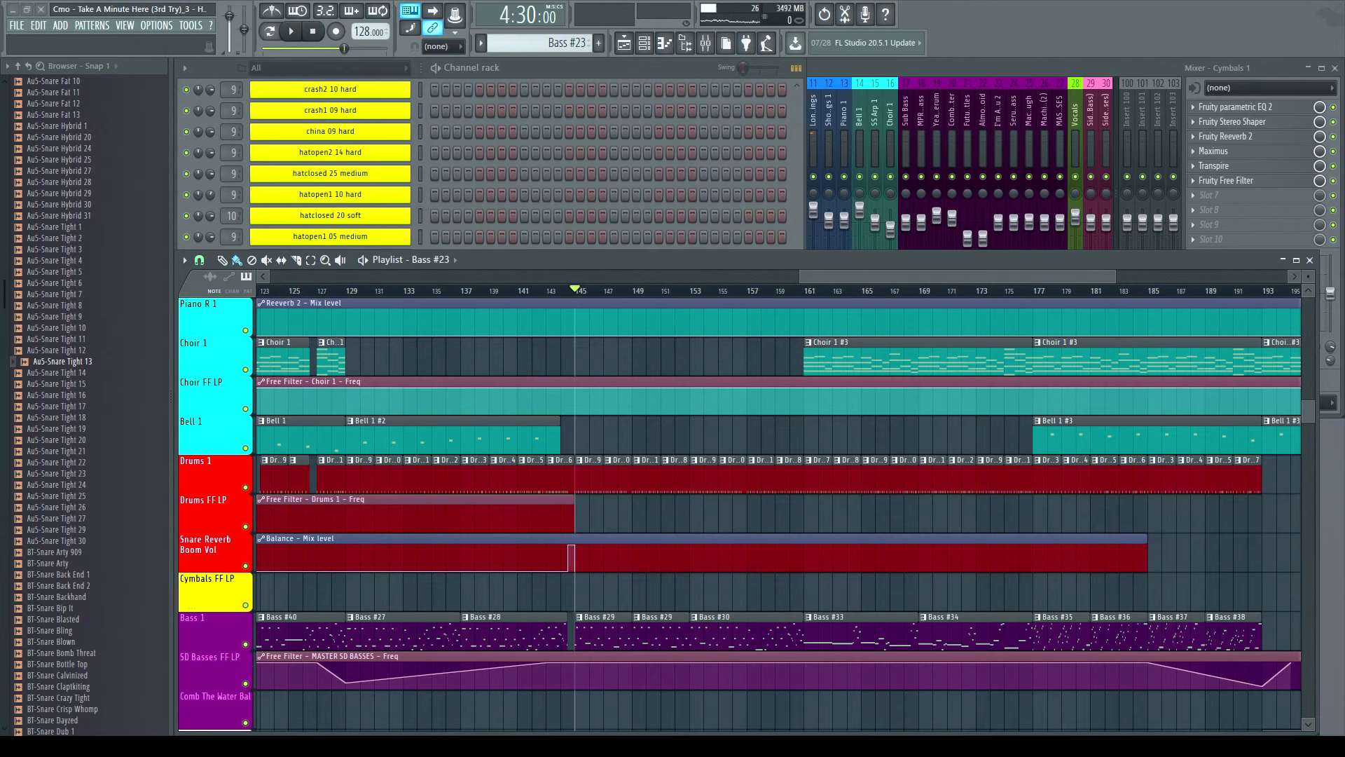
# - Play the arrangement from bar 145, jumping through bars 149, 153, 157 and 161, then stop
pyautogui.moveTo(815, 275); pyautogui.dragTo(823, 271)
pyautogui.scroll(3, 566, 301)
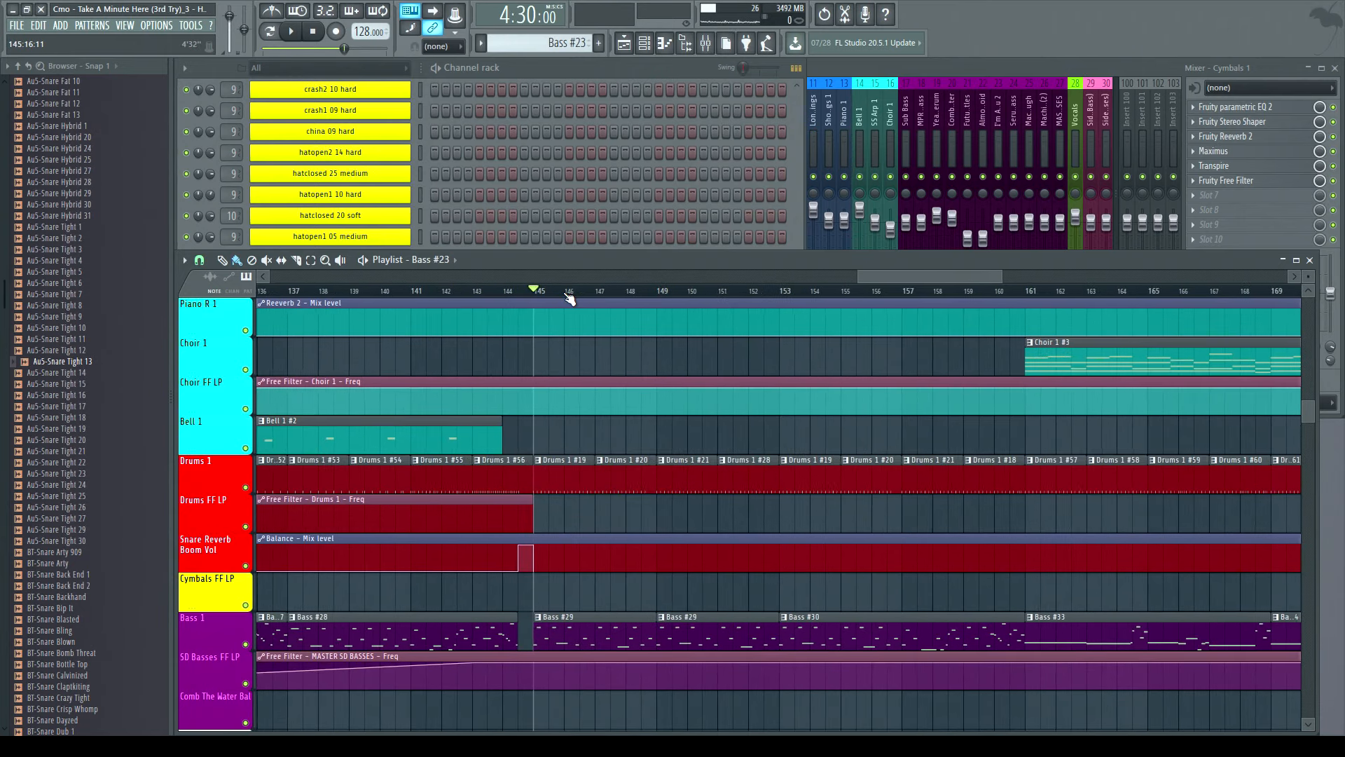
pyautogui.scroll(2, 568, 299)
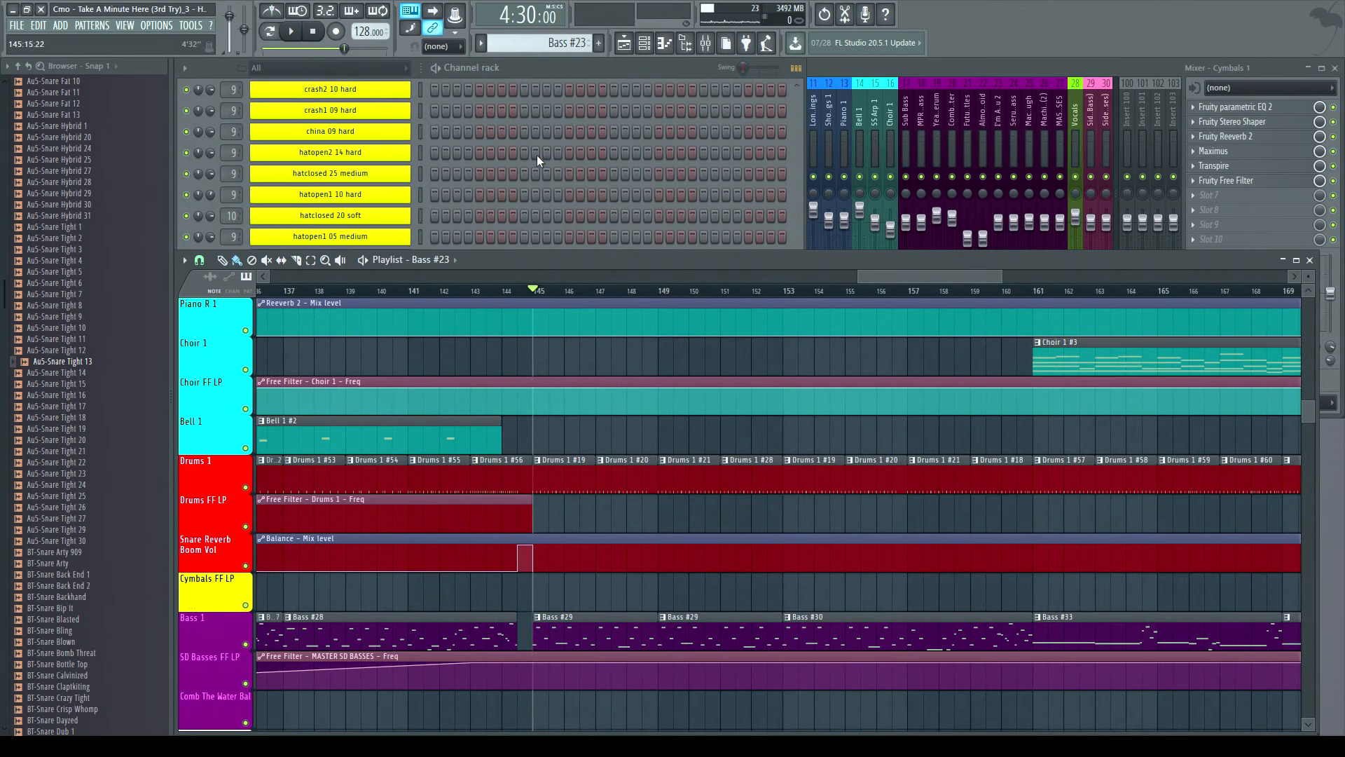
pyautogui.click(293, 32)
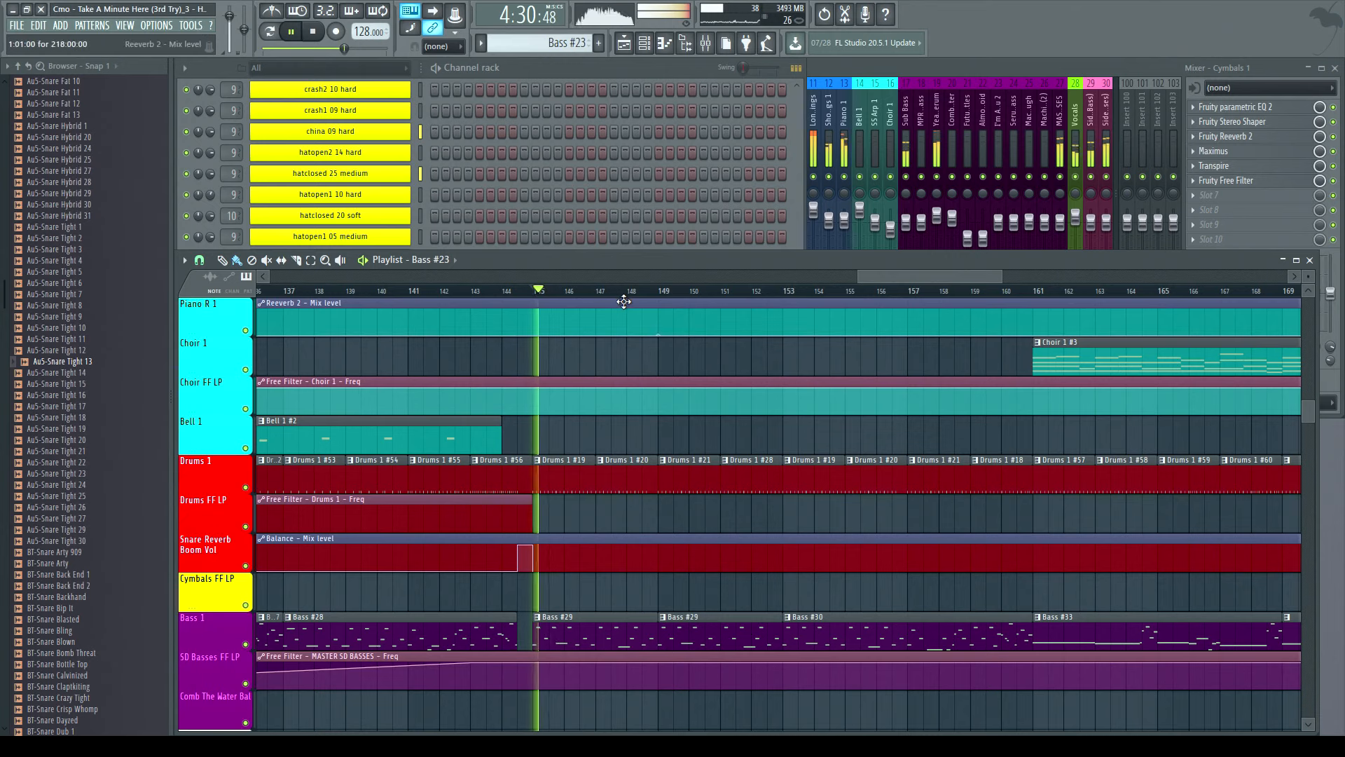
pyautogui.click(663, 291)
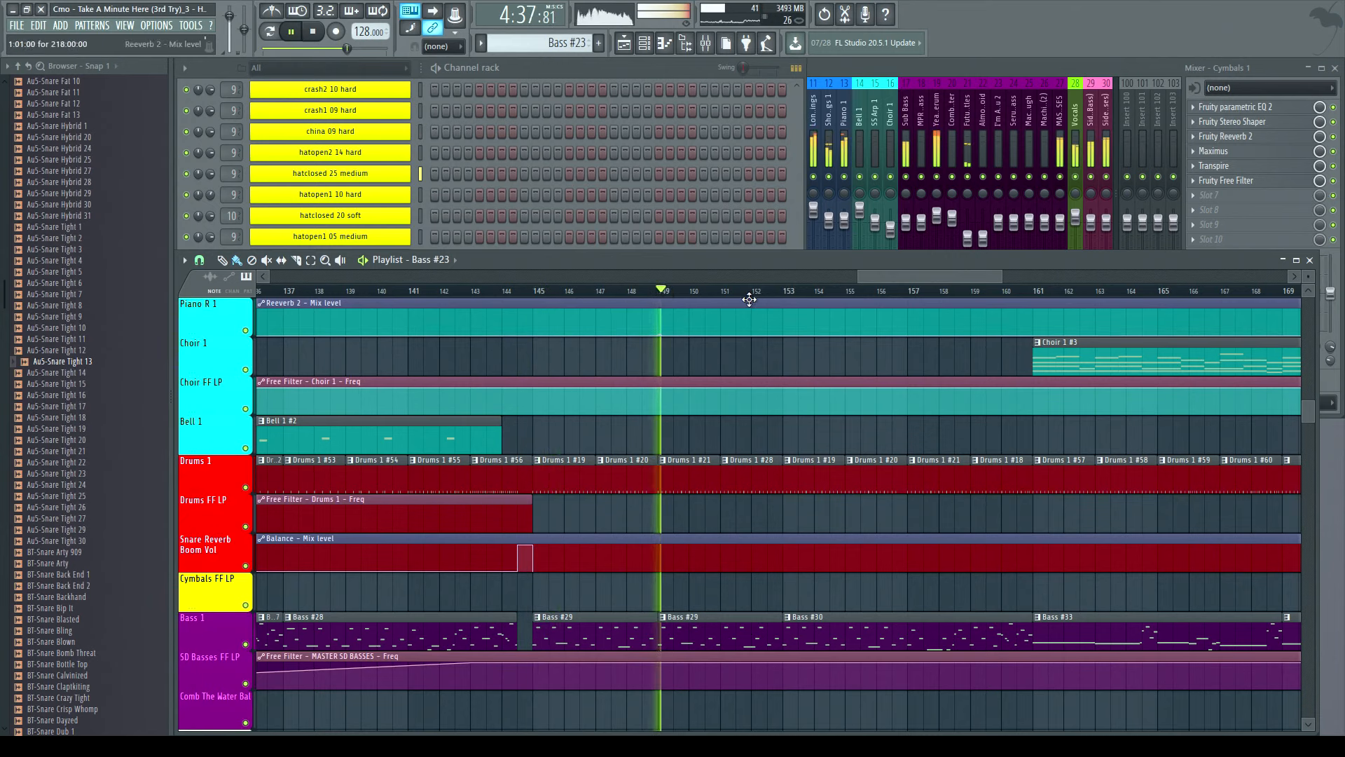
pyautogui.click(777, 291)
pyautogui.click(915, 291)
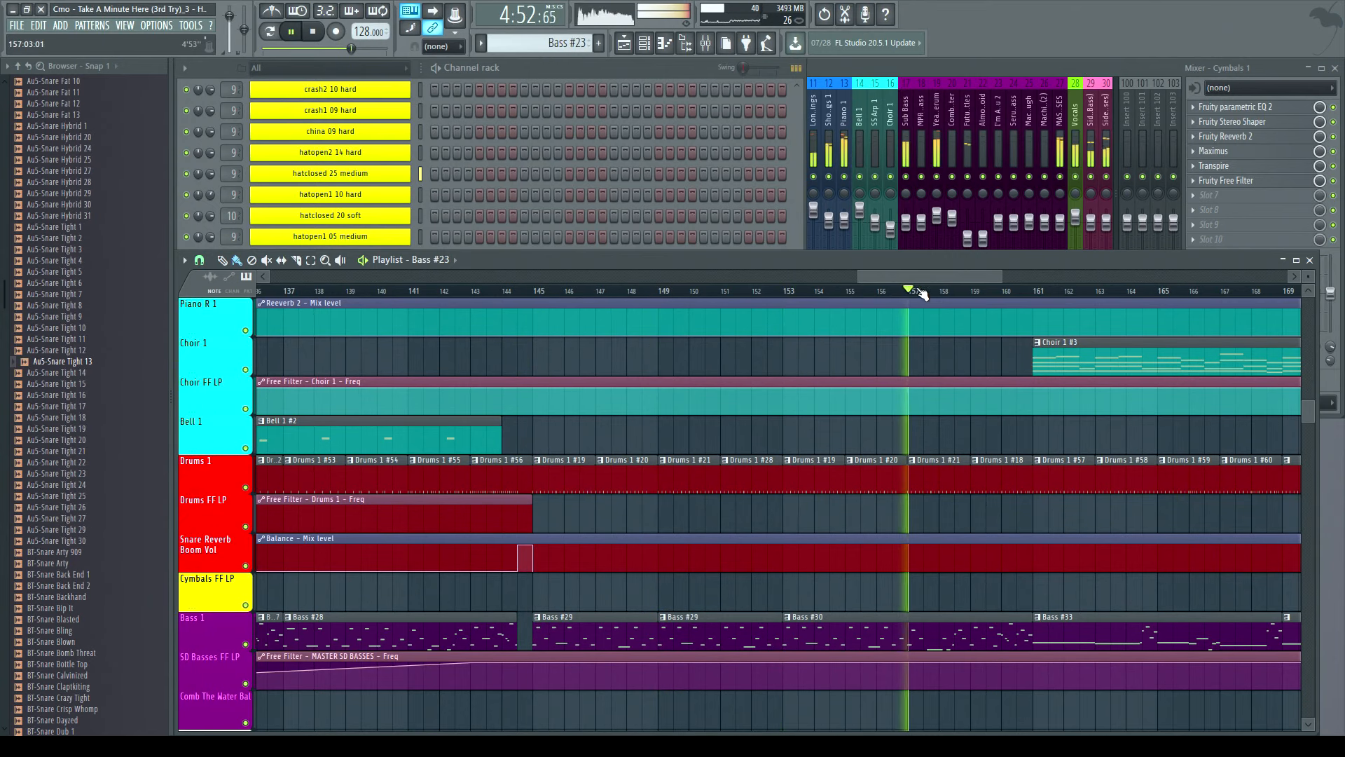
pyautogui.click(1035, 292)
pyautogui.moveTo(998, 279); pyautogui.dragTo(1296, 279)
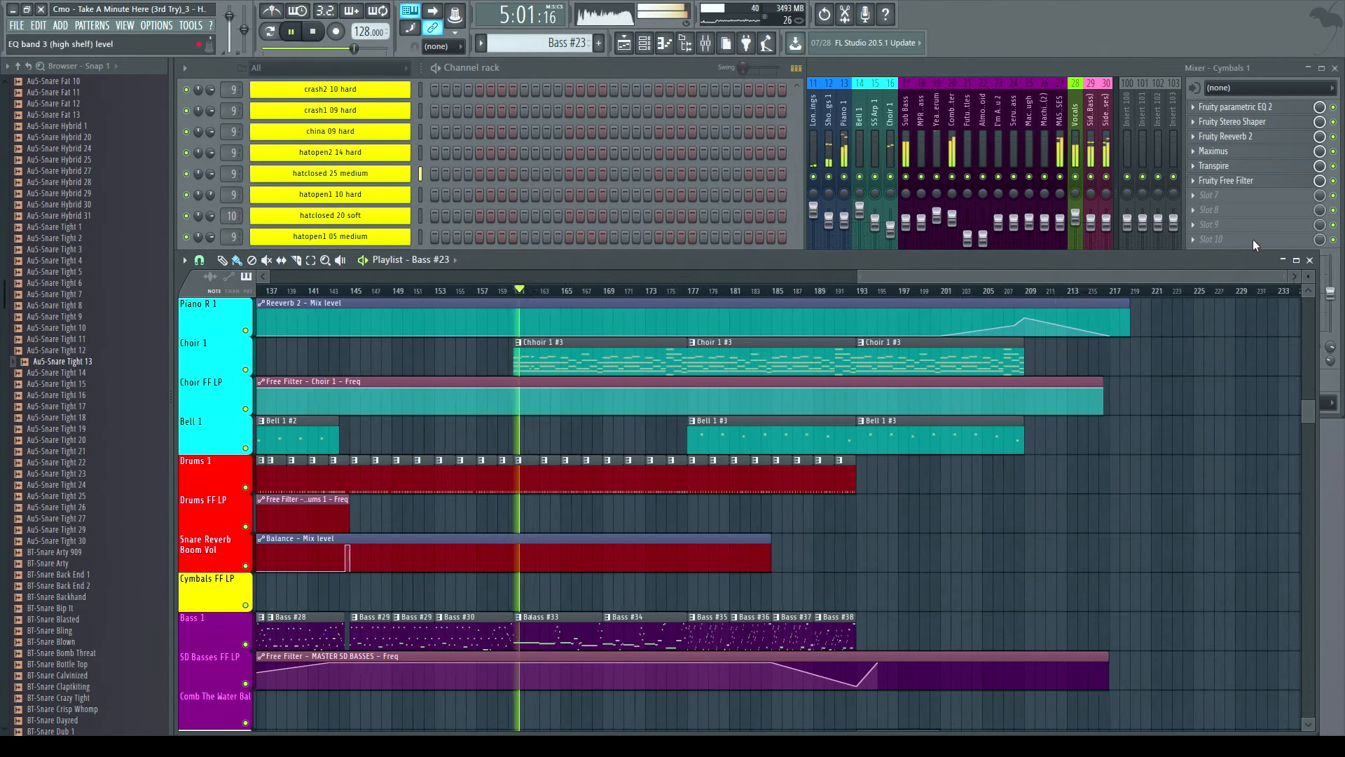
pyautogui.press('space')
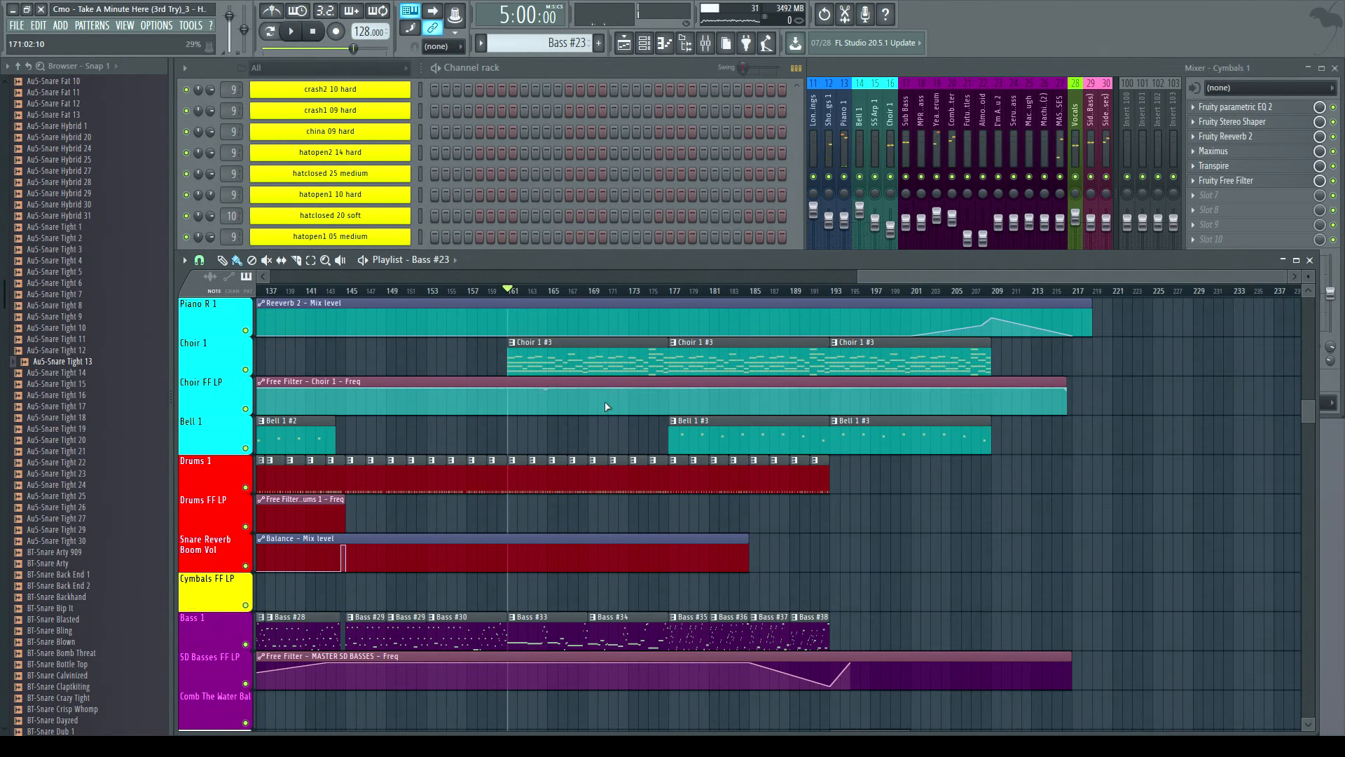
# - Play the arrangement from bar 161 and stop it
pyautogui.scroll(3, 528, 297)
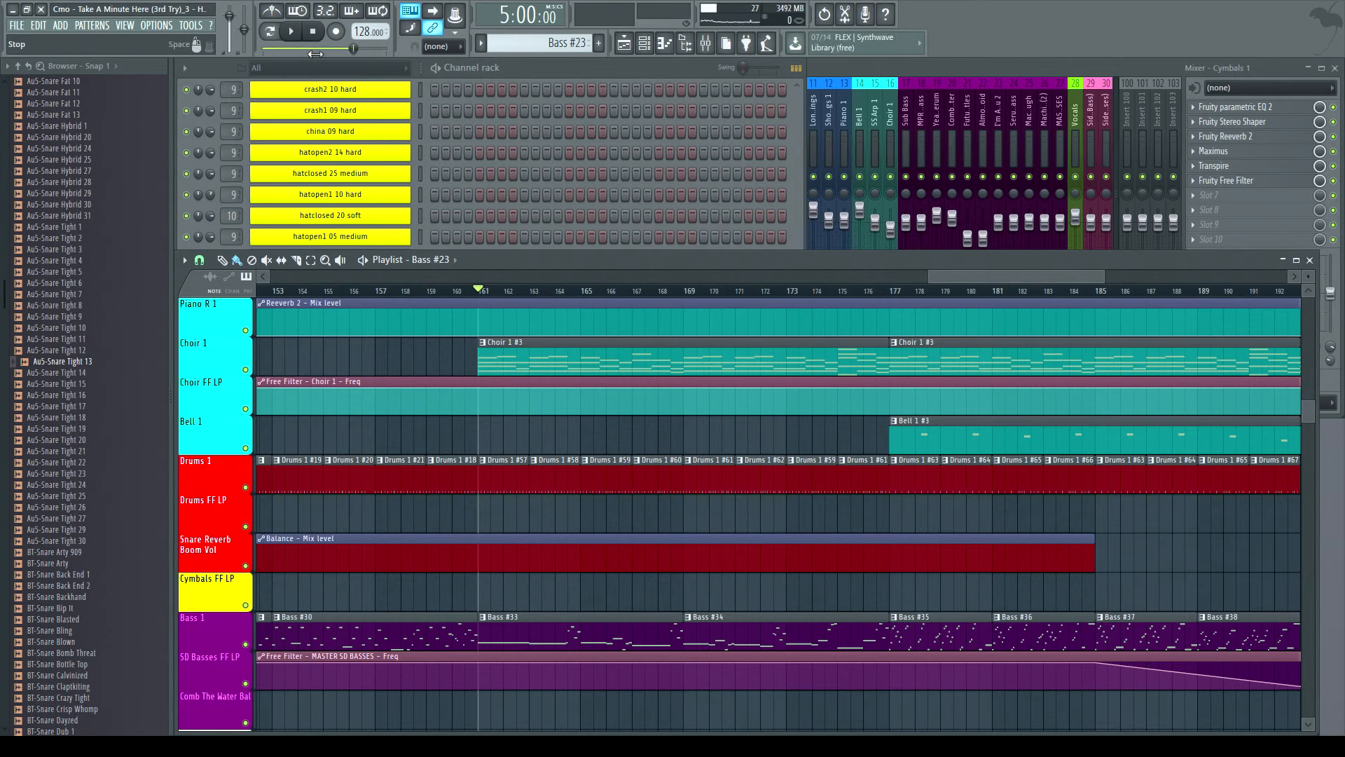
pyautogui.click(293, 32)
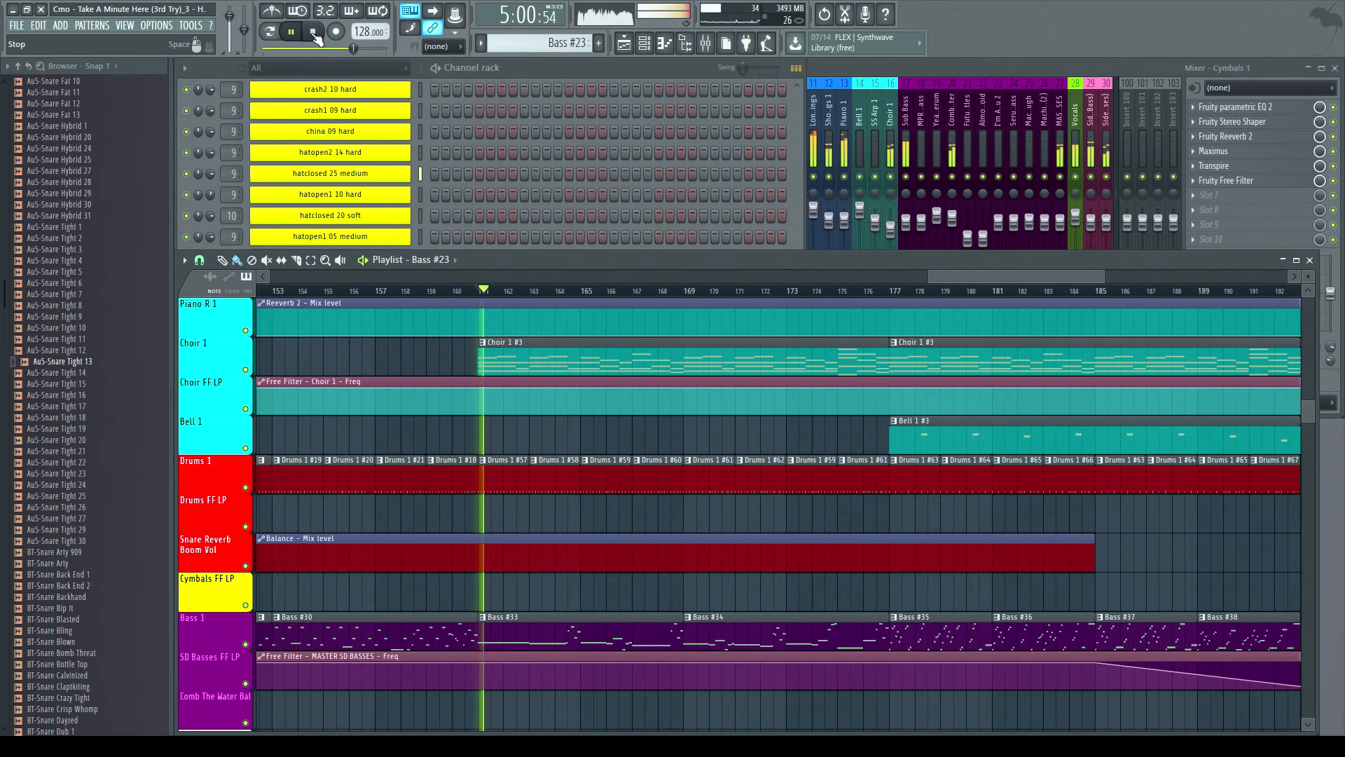
pyautogui.click(315, 33)
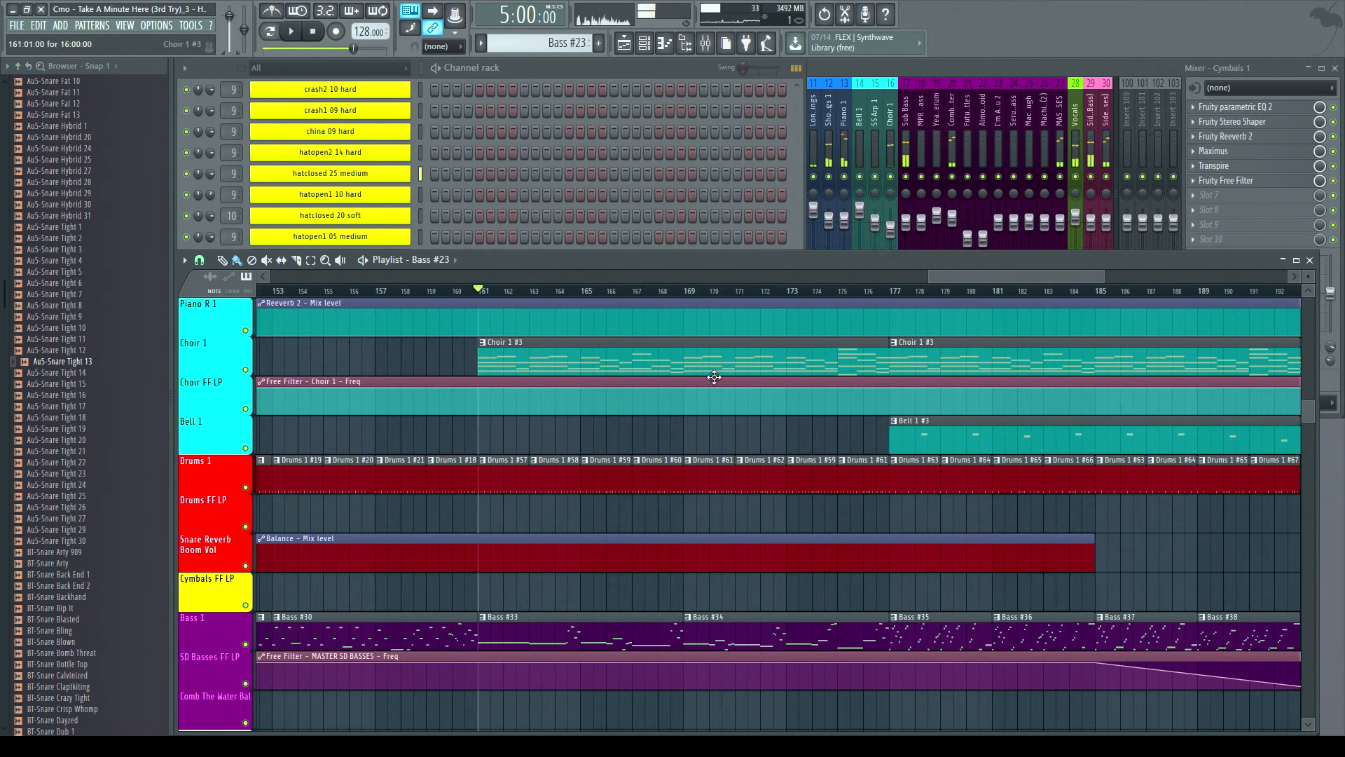
pyautogui.scroll(-2, 743, 360)
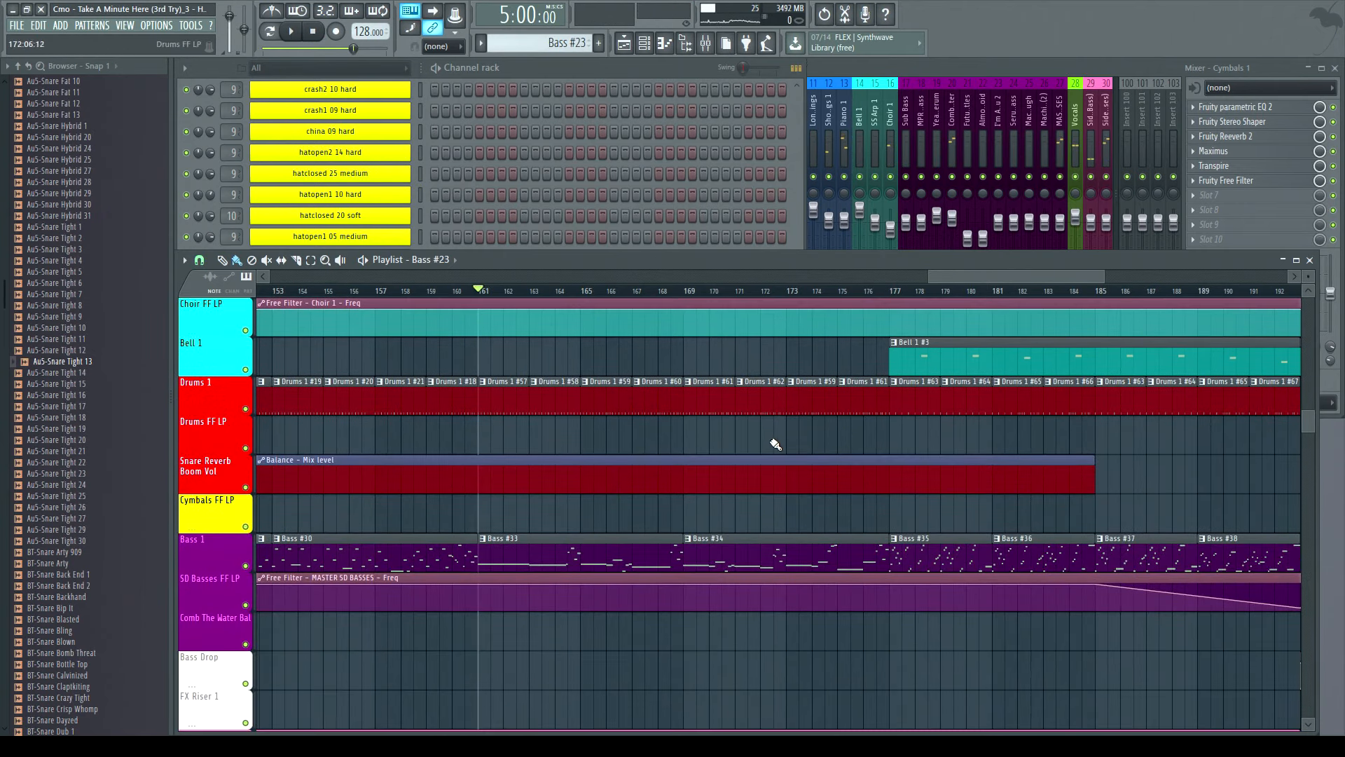
# - Play the arrangement from bar 169, jump to bar 177, and stop playback there
pyautogui.click(690, 290)
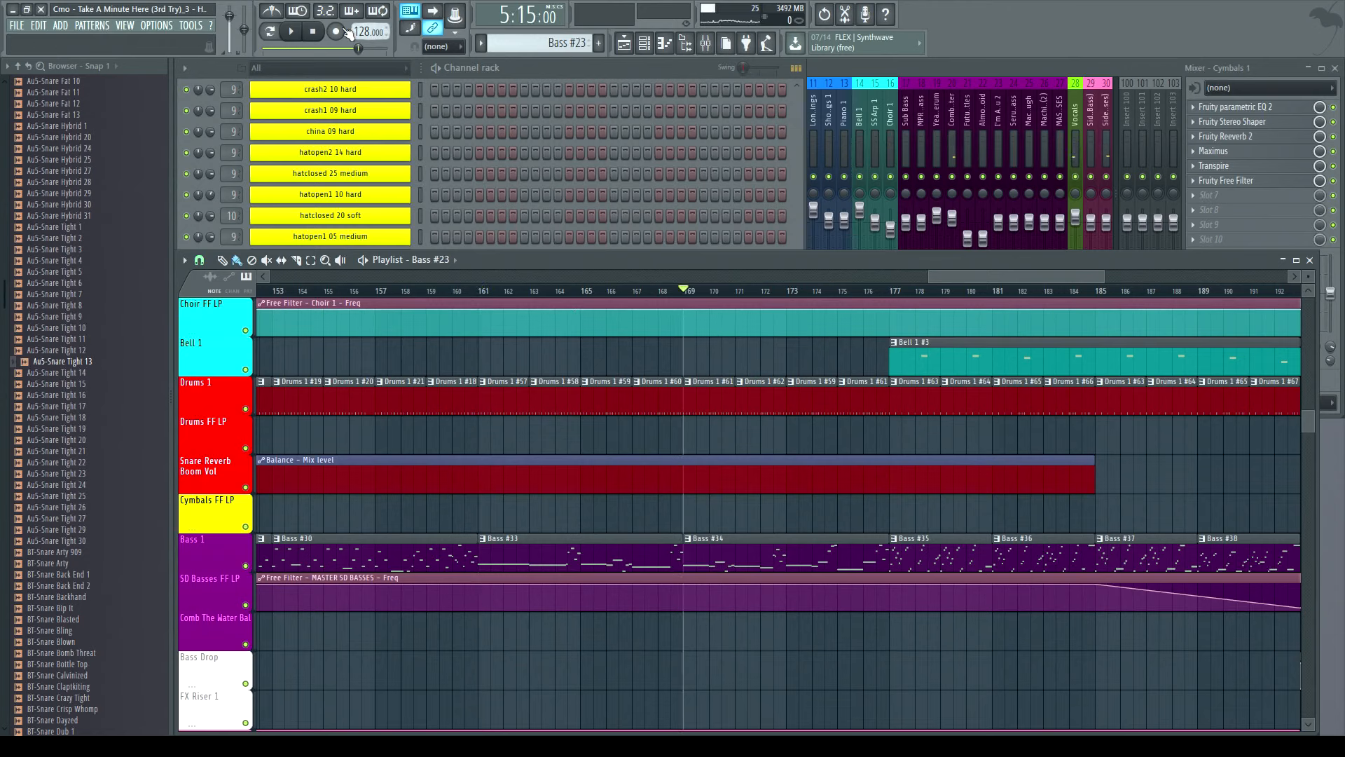
pyautogui.click(295, 32)
pyautogui.click(855, 291)
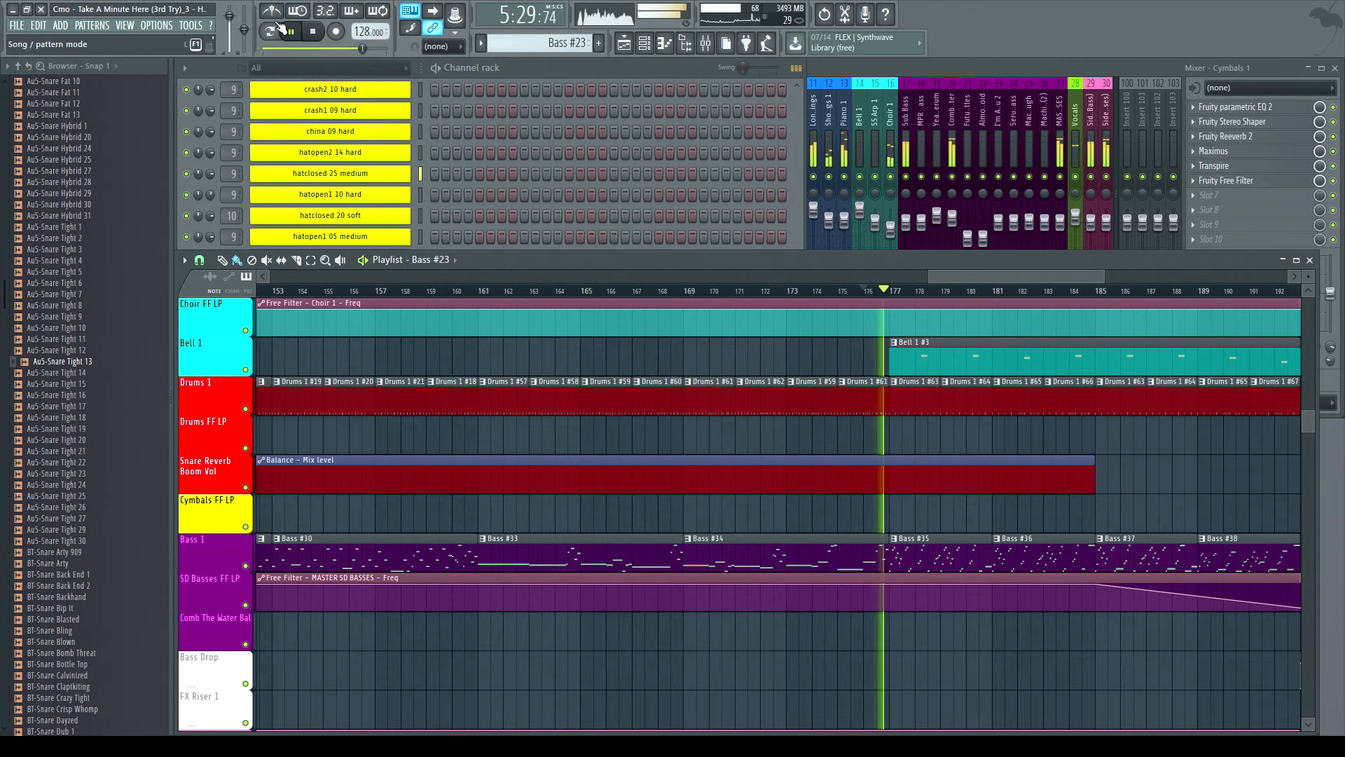
pyautogui.press('space')
pyautogui.click(891, 292)
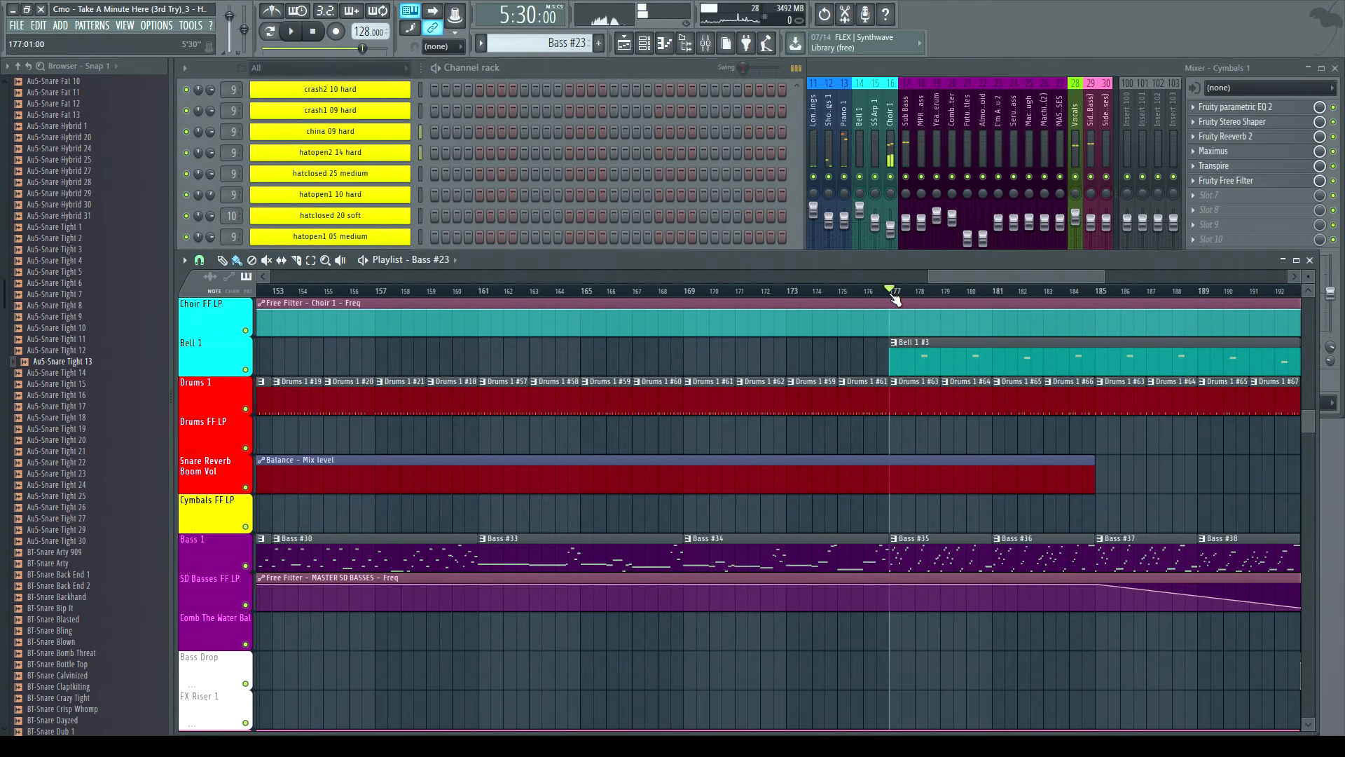
# - Expand the mixer and step through its insert tracks, selecting the Side 2 (SD Basses) track to view its effects
pyautogui.scroll(8, 964, 523)
pyautogui.scroll(-7, 964, 523)
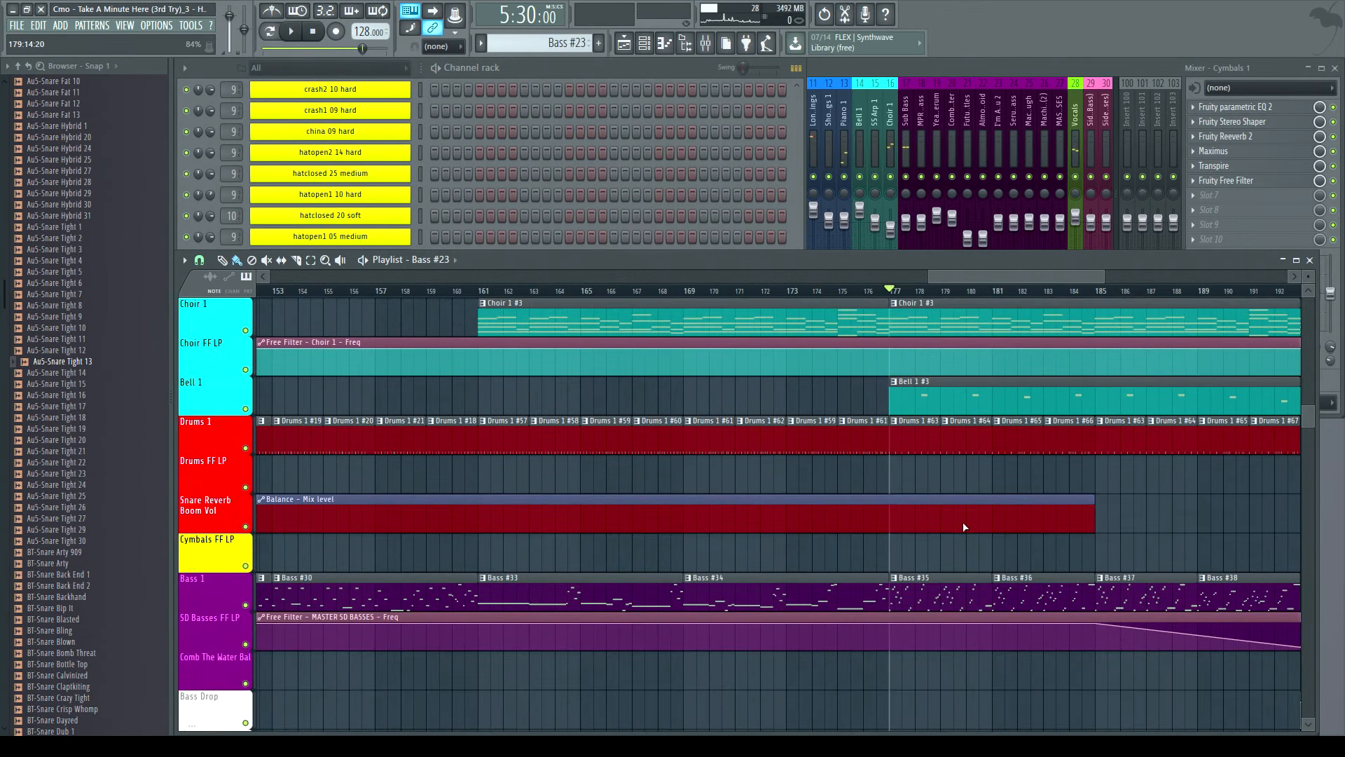
pyautogui.moveTo(949, 276); pyautogui.dragTo(1004, 276)
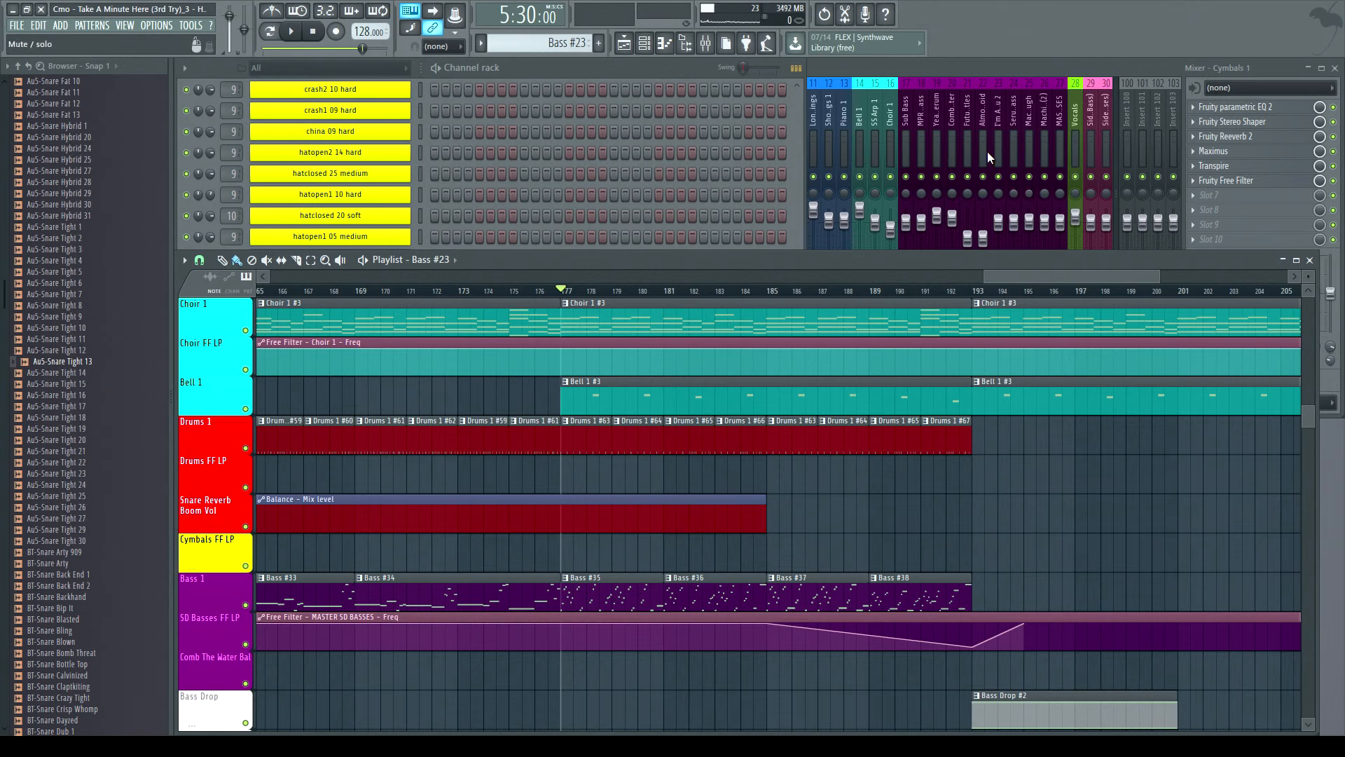
pyautogui.rightClick(908, 178)
pyautogui.click(923, 177)
pyautogui.click(937, 177)
pyautogui.click(953, 177)
pyautogui.click(967, 177)
pyautogui.click(983, 177)
pyautogui.click(999, 177)
pyautogui.click(1014, 177)
pyautogui.click(1029, 177)
pyautogui.click(1045, 177)
pyautogui.click(1029, 177)
pyautogui.click(1060, 177)
pyautogui.click(1076, 177)
pyautogui.click(1107, 119)
pyautogui.hscroll(3, 1111, 119)
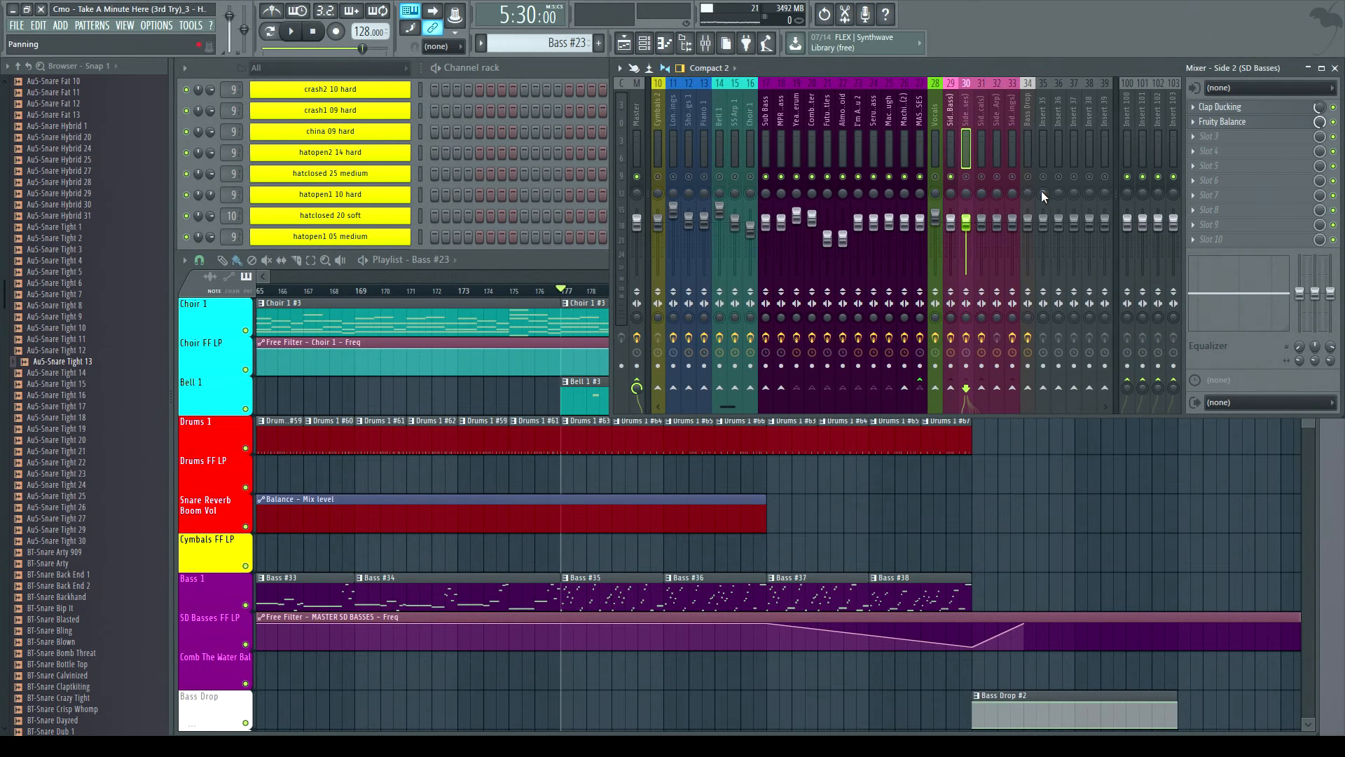
# - Play the arrangement briefly from bar 177, stop, and select the Bass #38 clip
pyautogui.press('space')
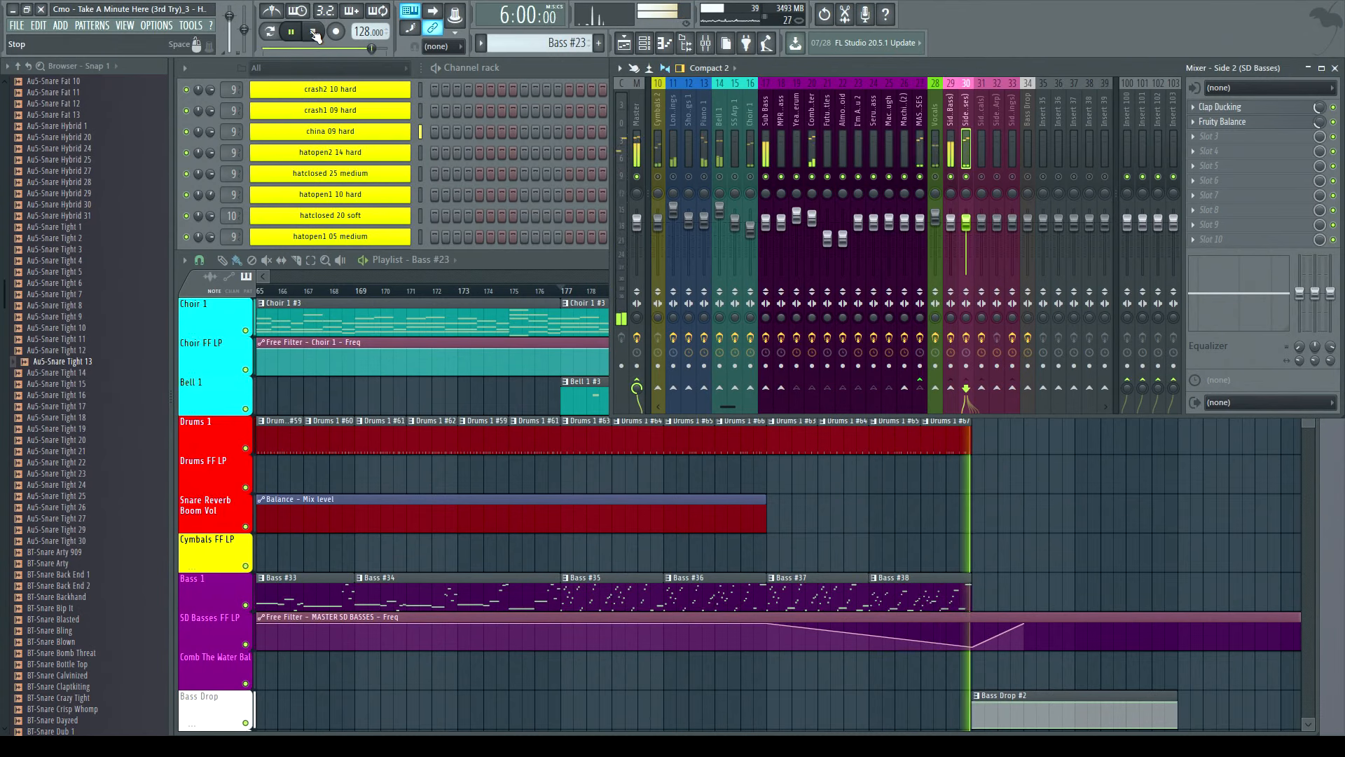
pyautogui.click(315, 33)
pyautogui.click(950, 580)
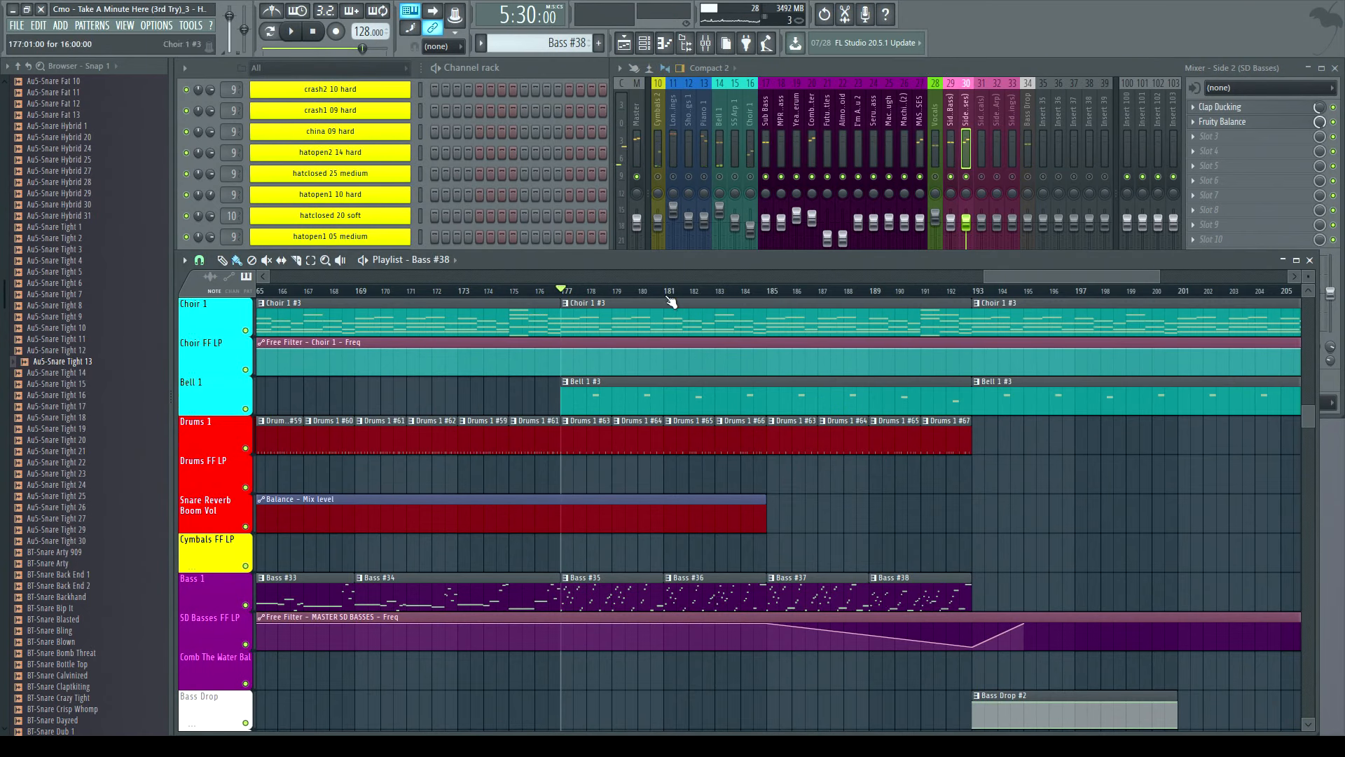
# - Browse the channel rack's bass and drum channels, then select the Bass #35 clip in the zoomed-out playlist
pyautogui.click(539, 66)
pyautogui.scroll(10, 595, 245)
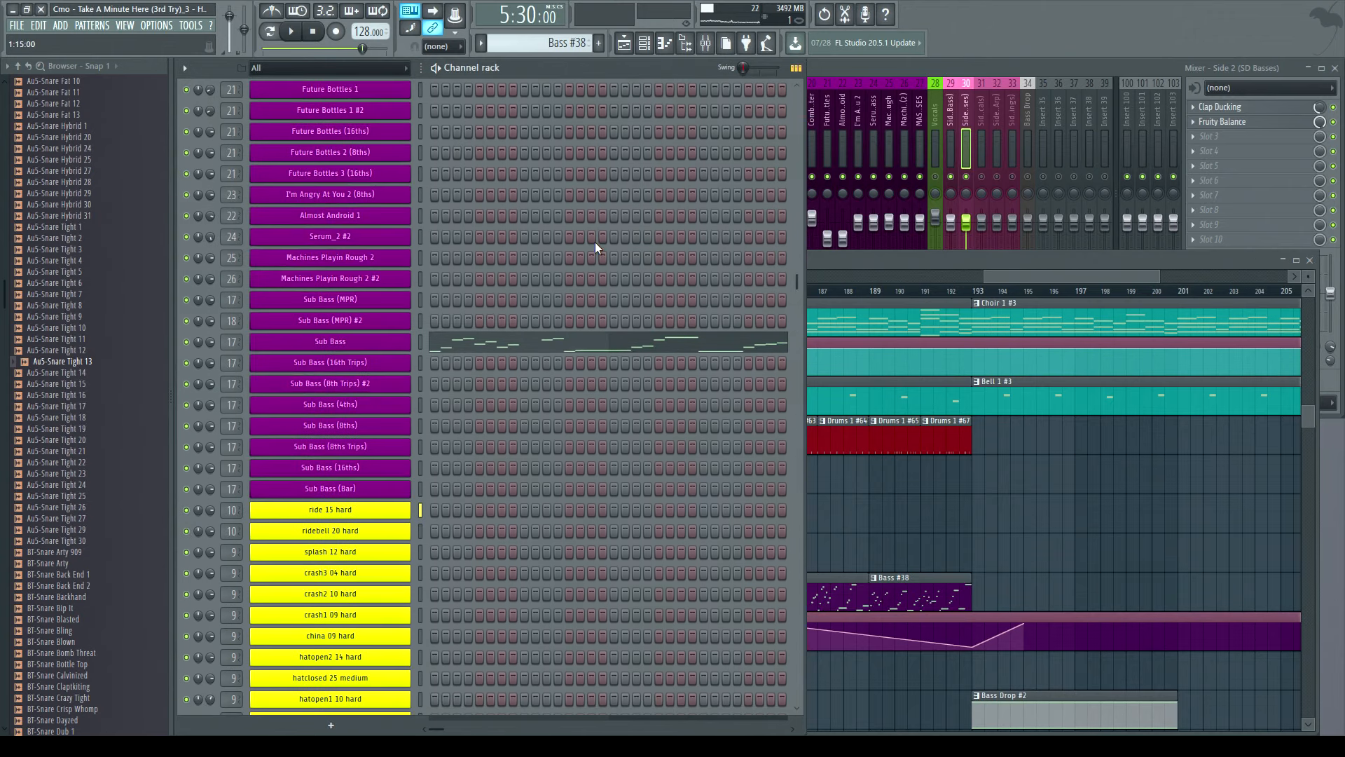
pyautogui.scroll(-10, 593, 247)
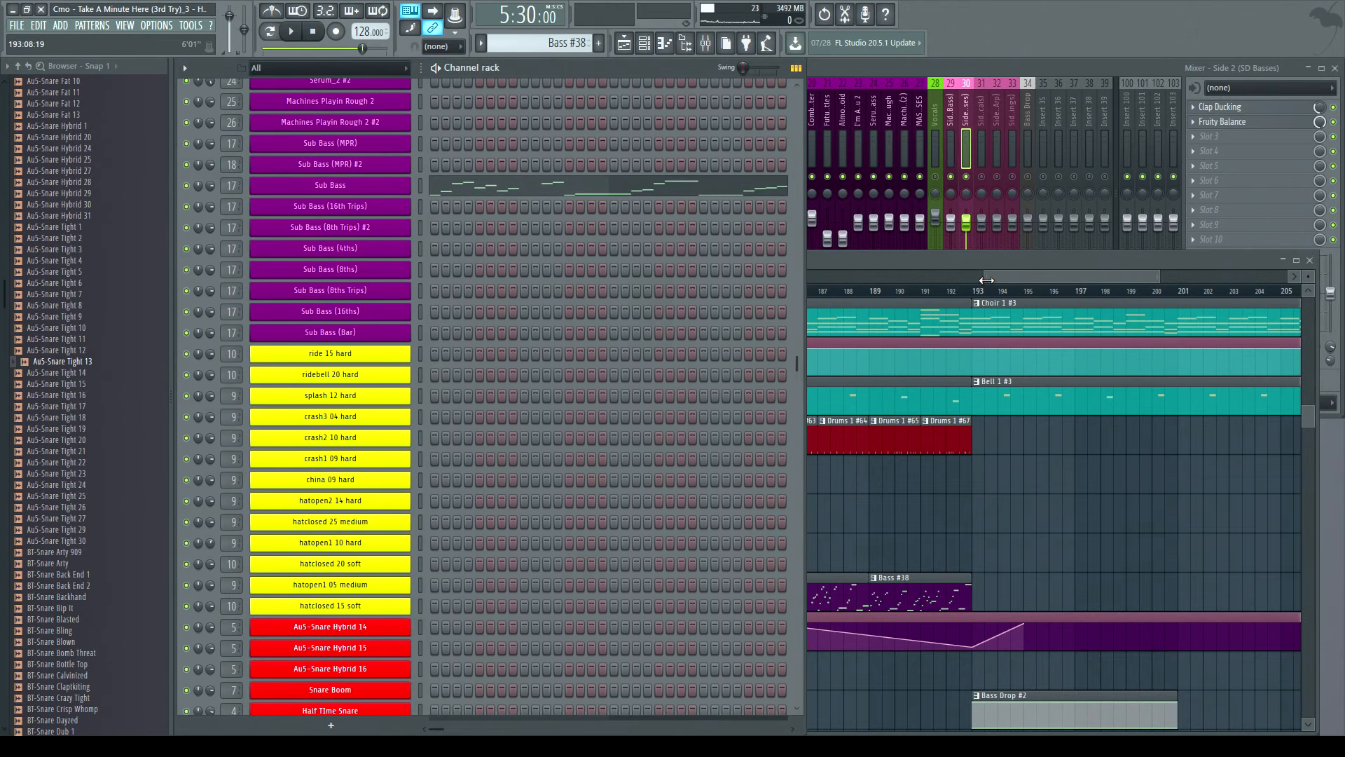
pyautogui.moveTo(986, 281)
pyautogui.mouseDown()
pyautogui.moveTo(911, 277)
pyautogui.moveTo(985, 274)
pyautogui.mouseUp()
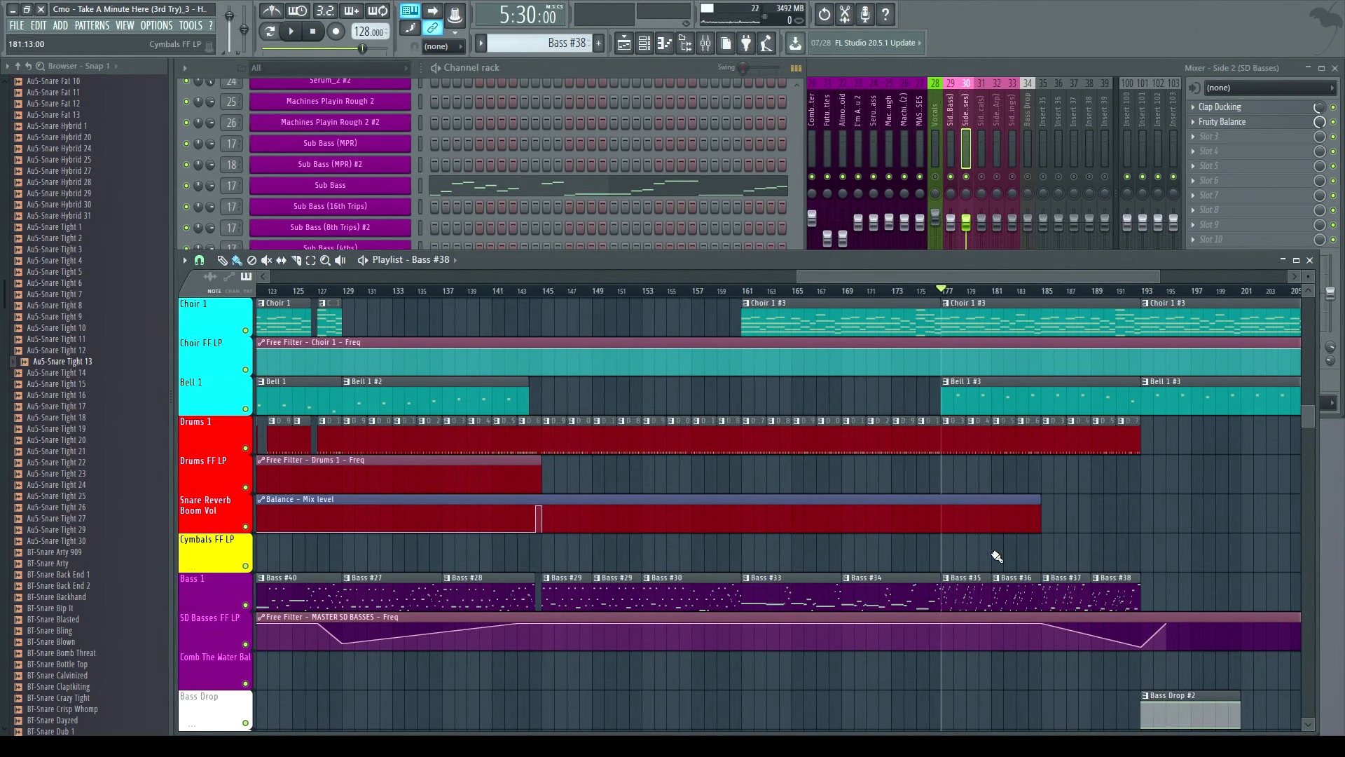
pyautogui.click(873, 188)
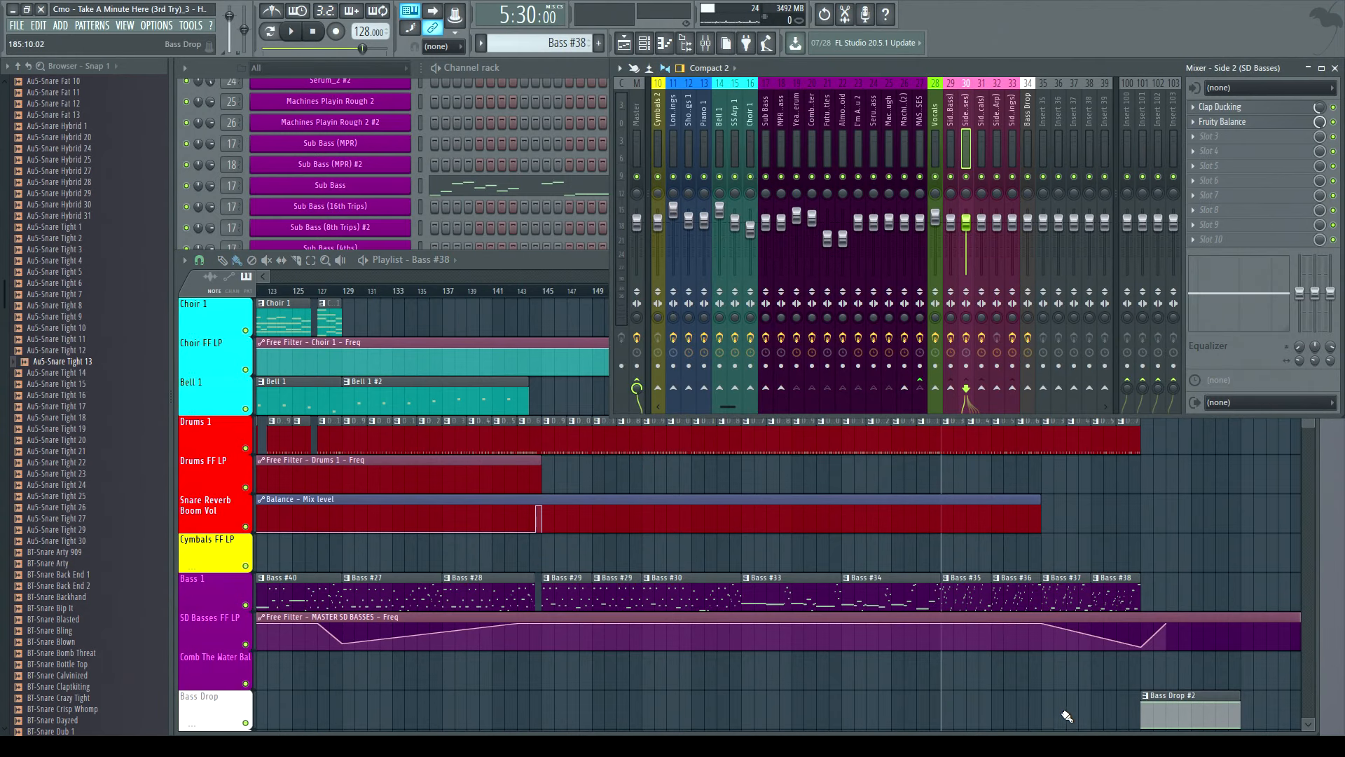
pyautogui.click(969, 590)
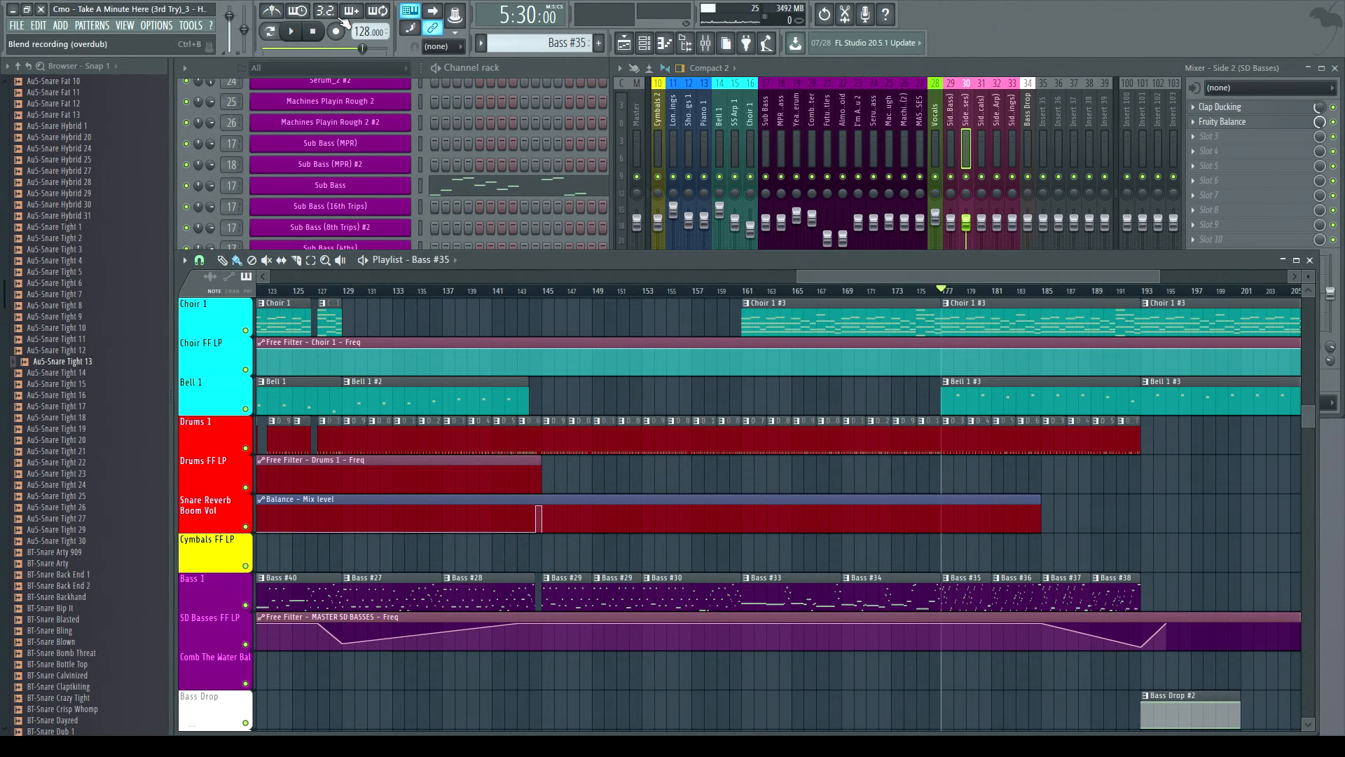
# - Play the arrangement from bar 177 and stop it
pyautogui.click(290, 32)
pyautogui.scroll(5, 368, 88)
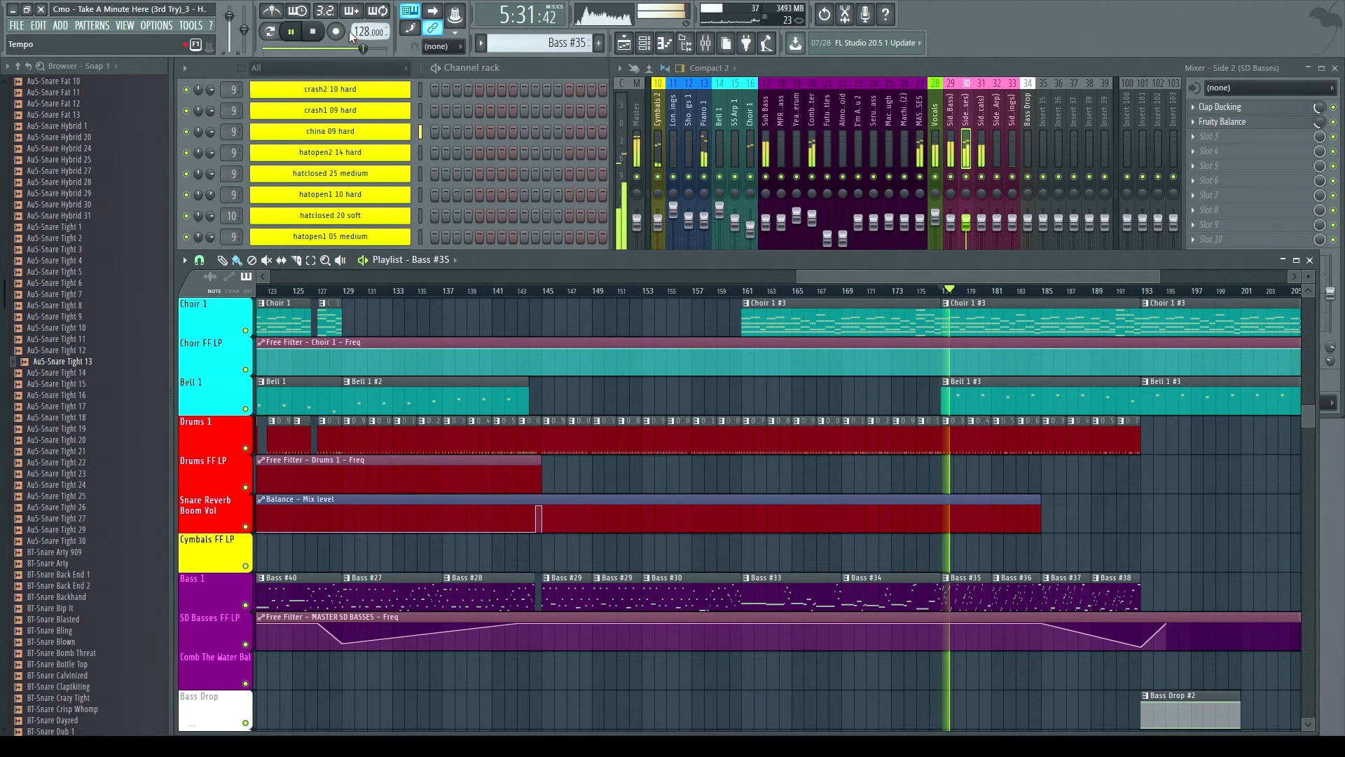
pyautogui.click(311, 32)
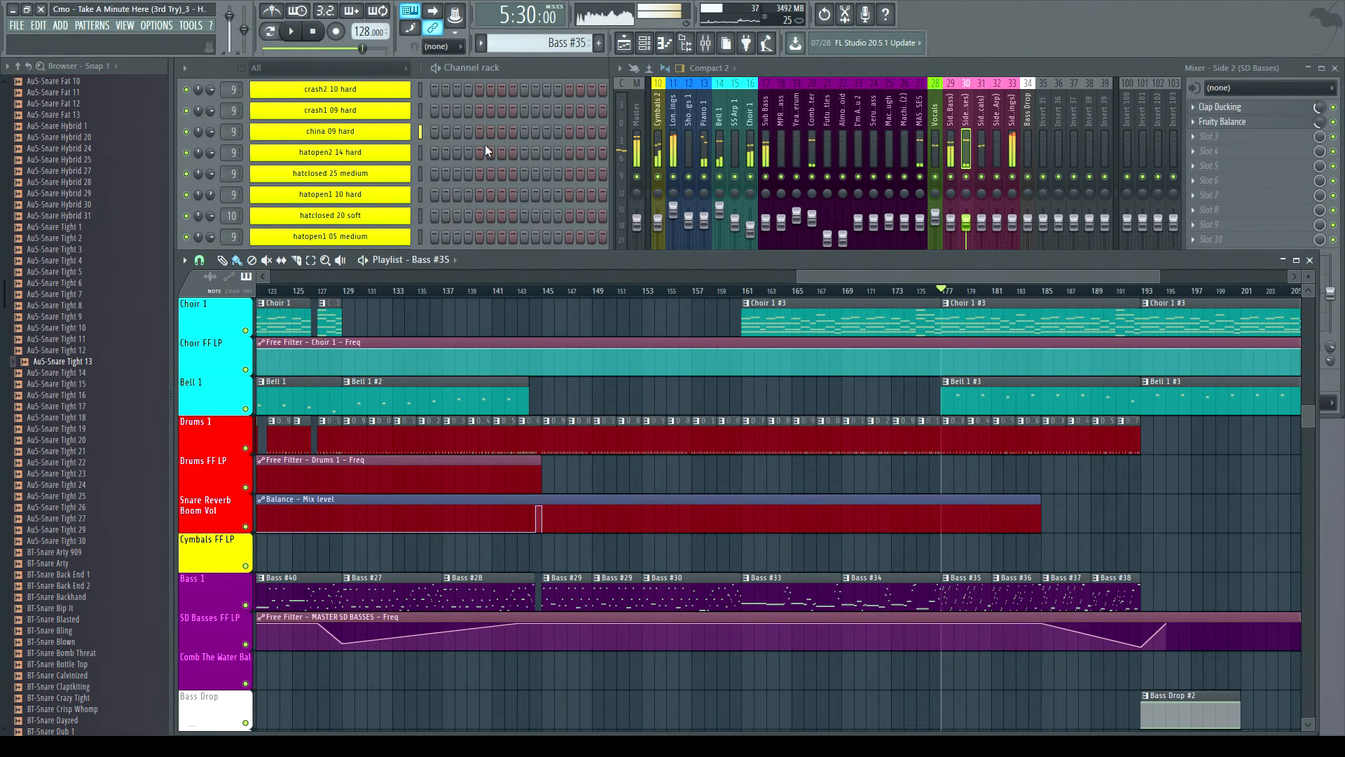
# - Play the arrangement from bar 193 to the song's end, scrolling through the strings, piano, choir and bass tracks, then stop
pyautogui.moveTo(818, 279); pyautogui.dragTo(975, 288)
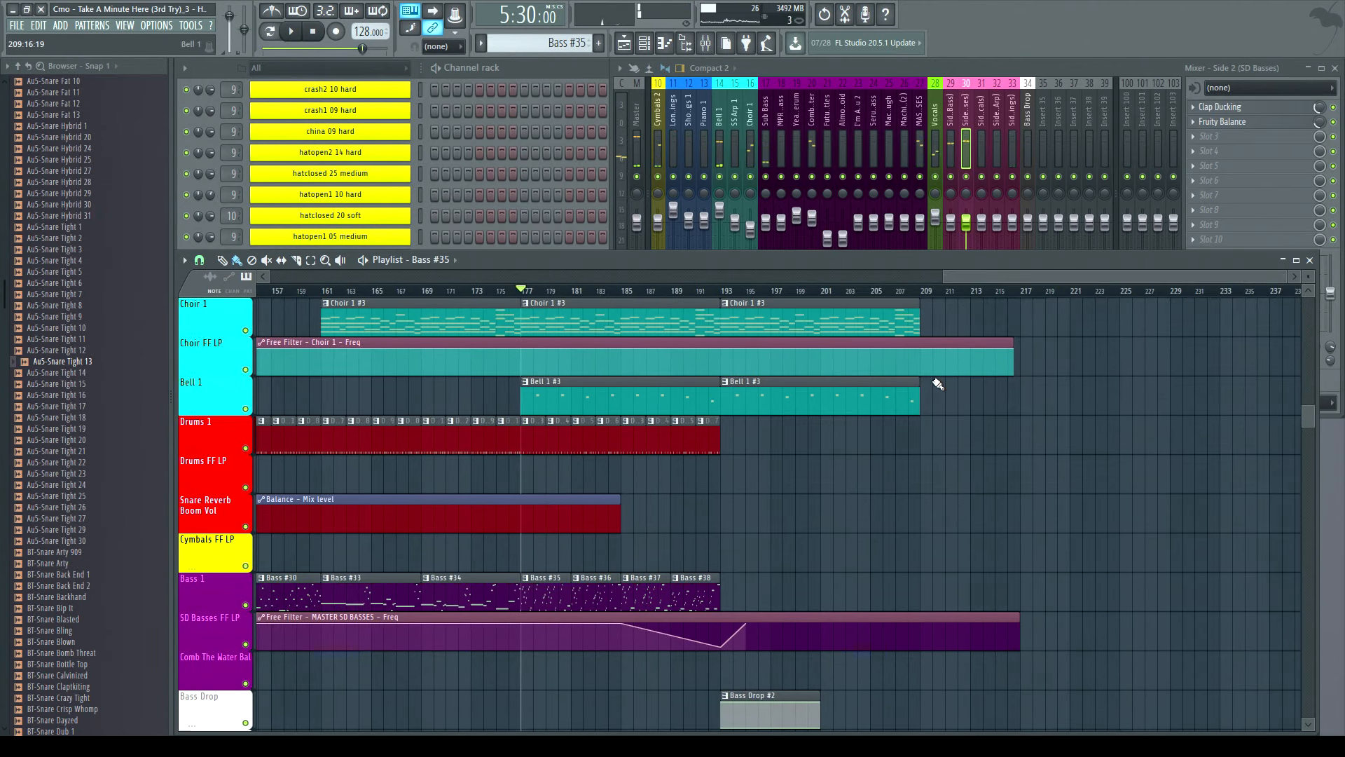
pyautogui.scroll(6, 904, 403)
pyautogui.scroll(-7, 858, 417)
pyautogui.click(731, 293)
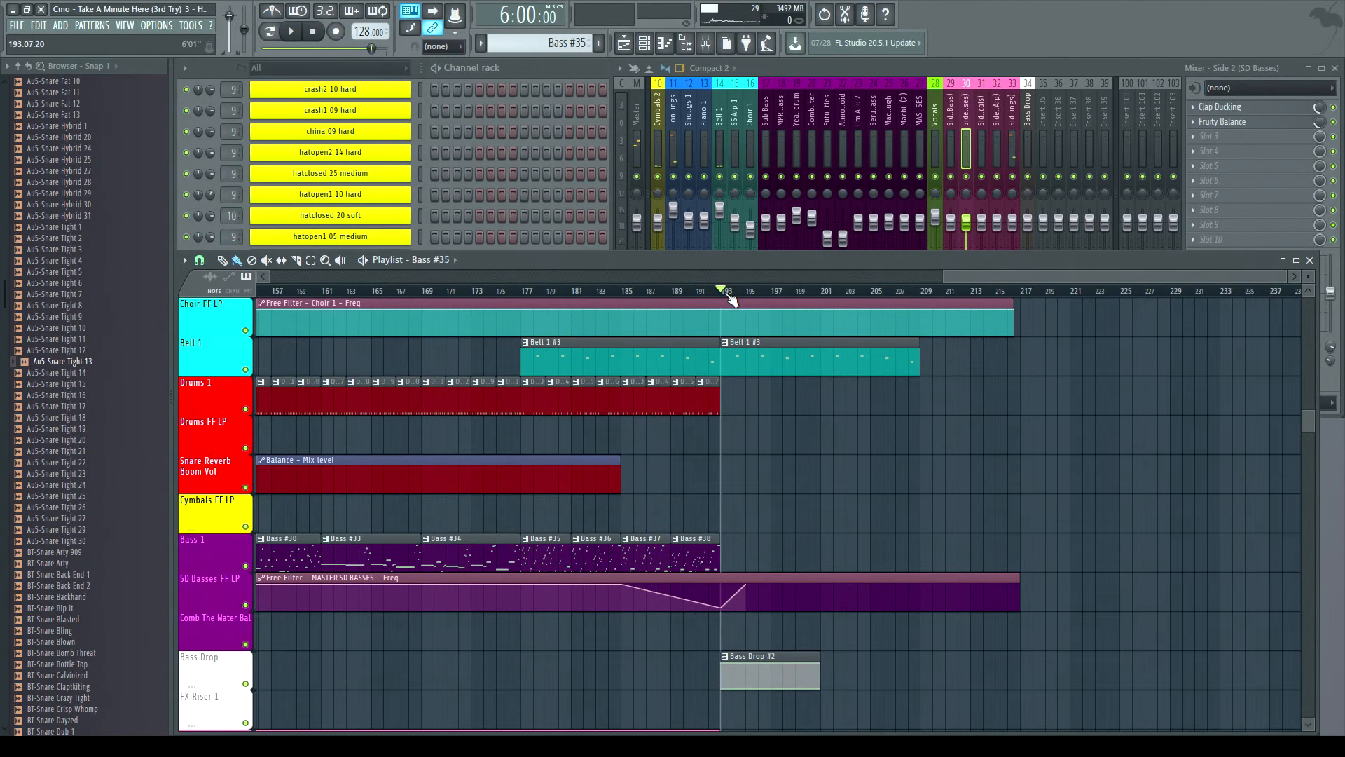
pyautogui.press('space')
pyautogui.scroll(-7, 865, 462)
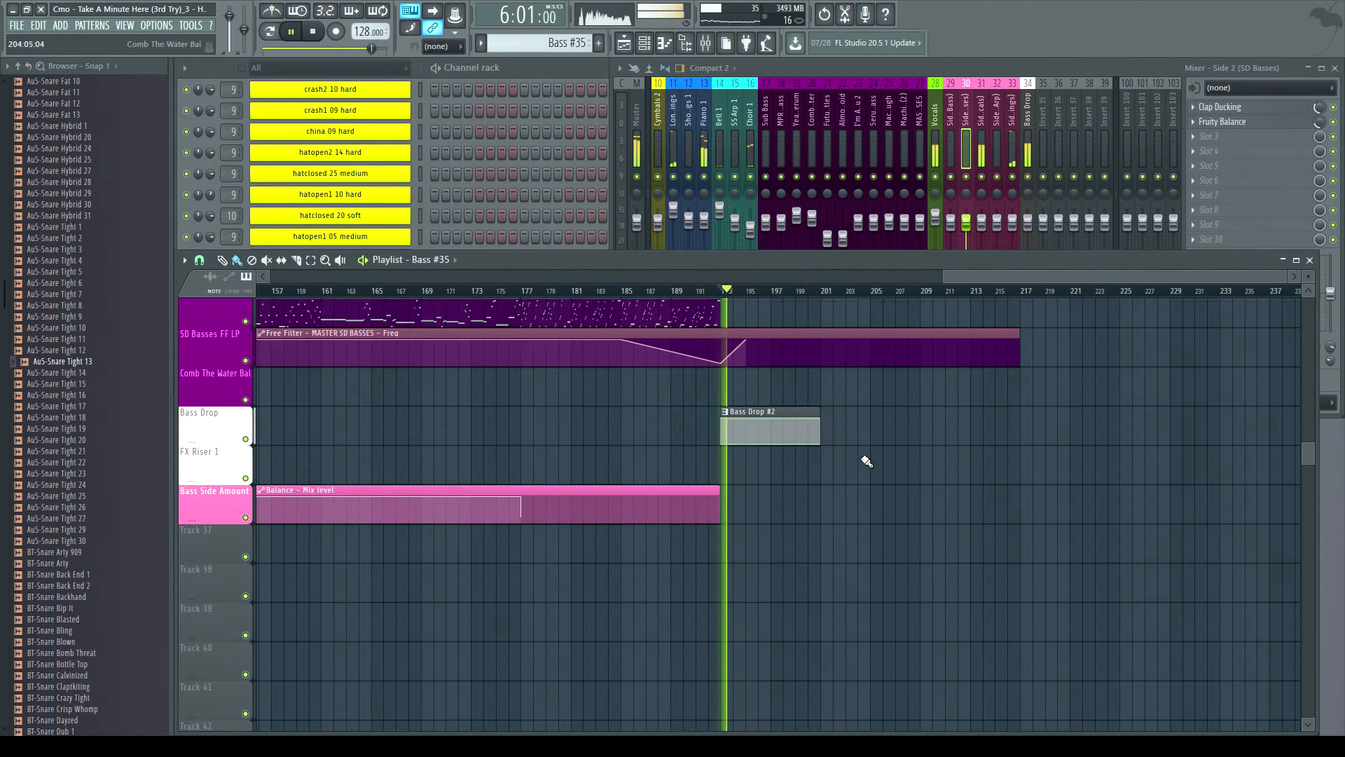
pyautogui.scroll(15, 872, 480)
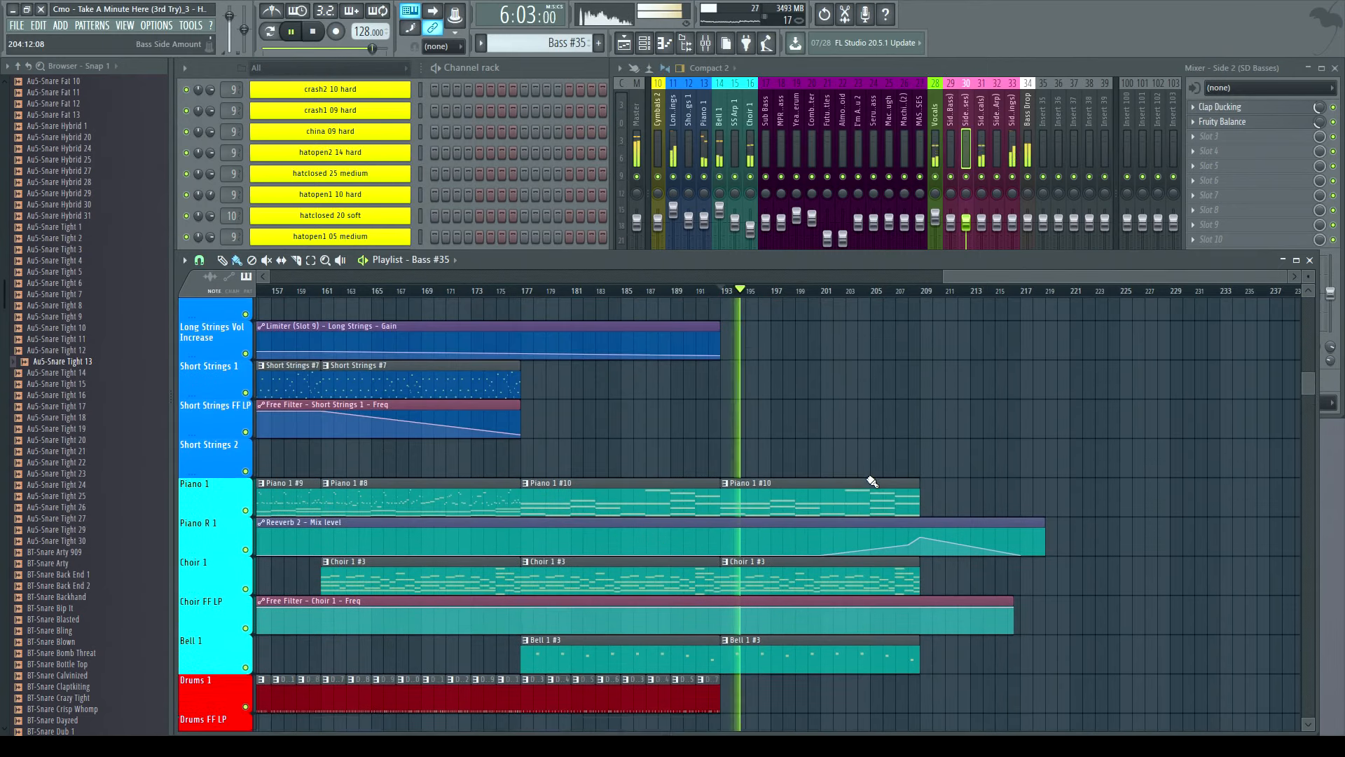
pyautogui.scroll(-5, 870, 479)
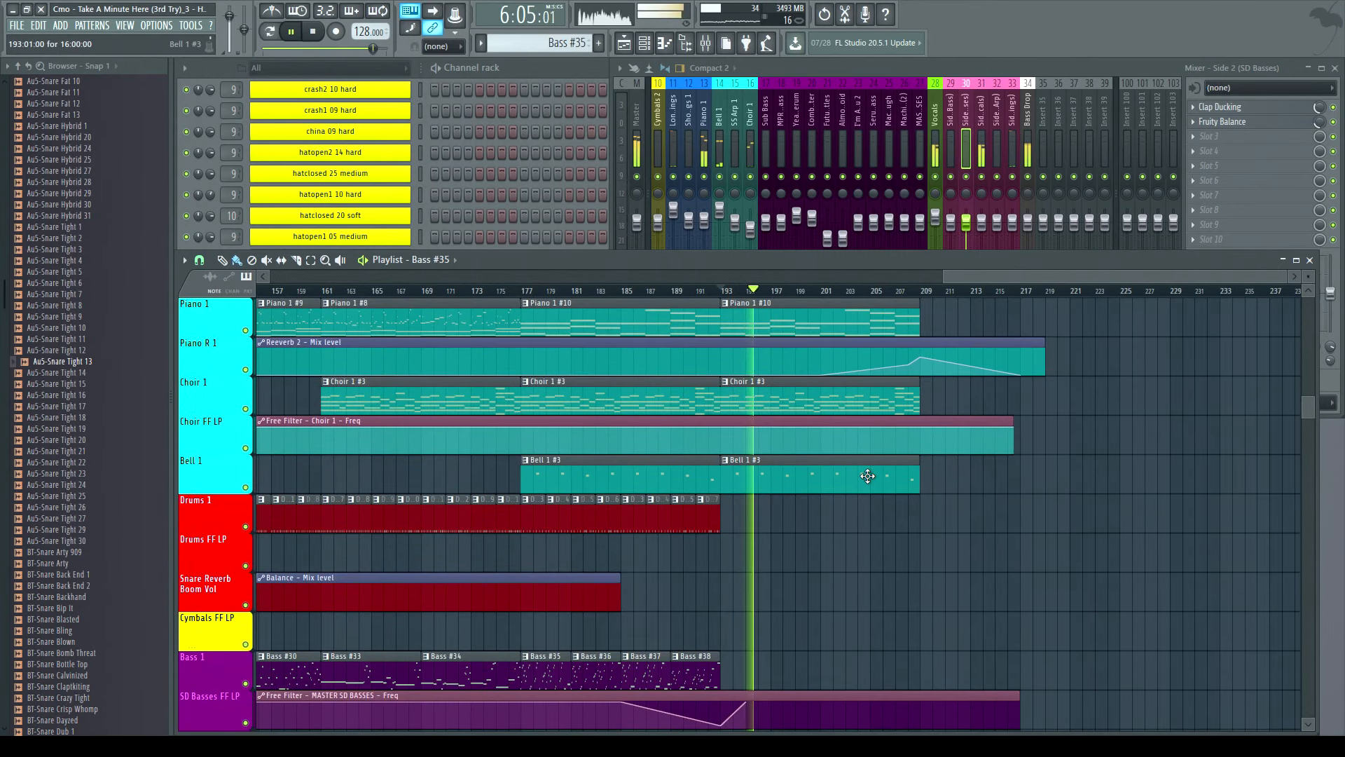
pyautogui.scroll(-5, 868, 477)
pyautogui.scroll(4, 868, 472)
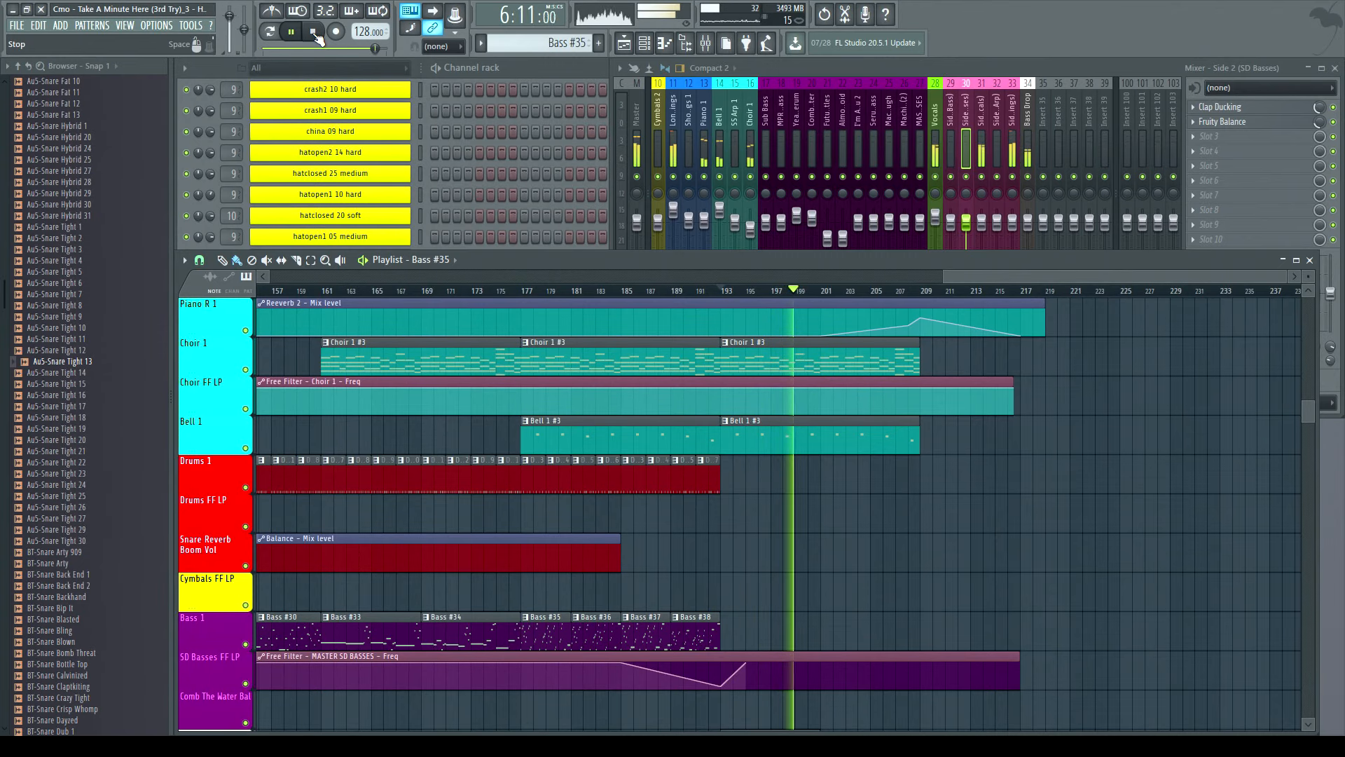
pyautogui.click(315, 32)
# - Survey the vocal, strings and bass tracks from the song's start and the channel rack's pattern list
pyautogui.scroll(12, 881, 495)
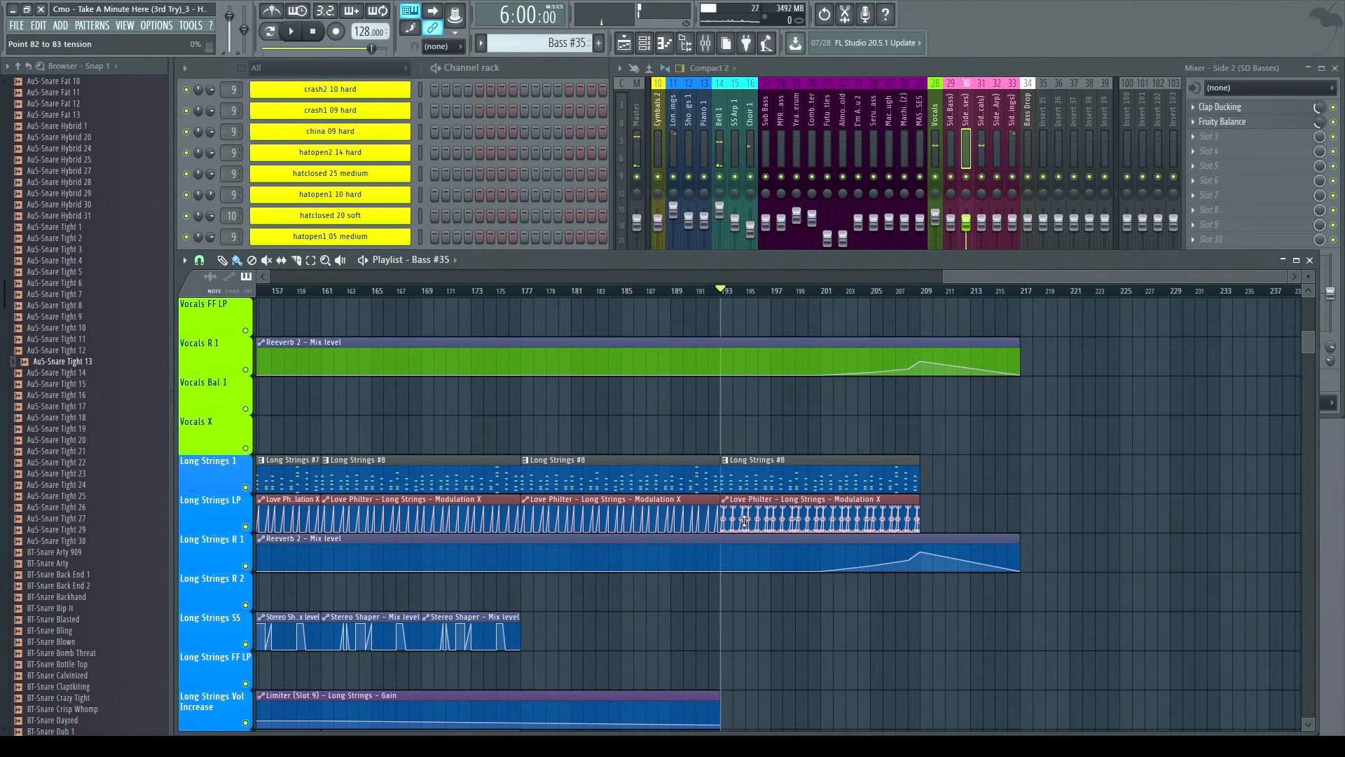
pyautogui.scroll(7, 1065, 576)
pyautogui.scroll(-7, 1142, 553)
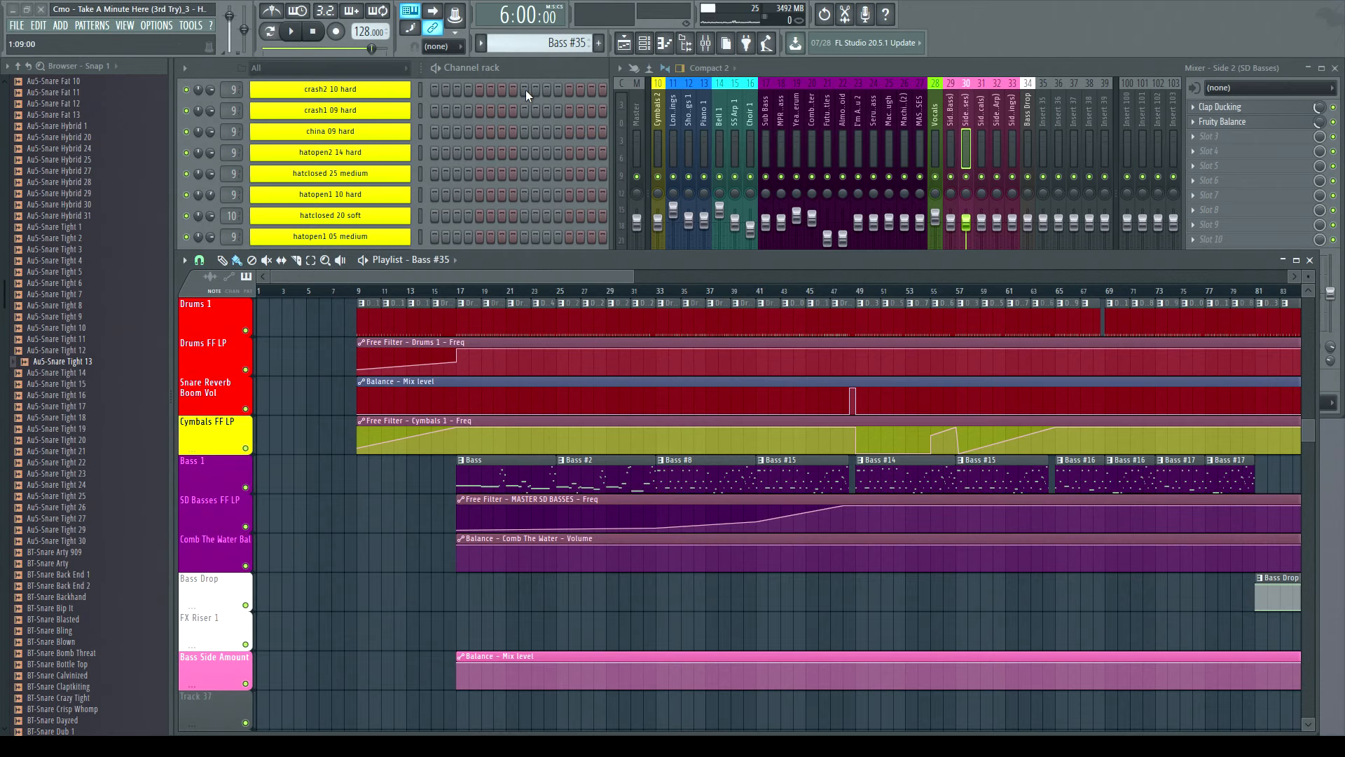
pyautogui.click(531, 65)
pyautogui.scroll(15, 434, 333)
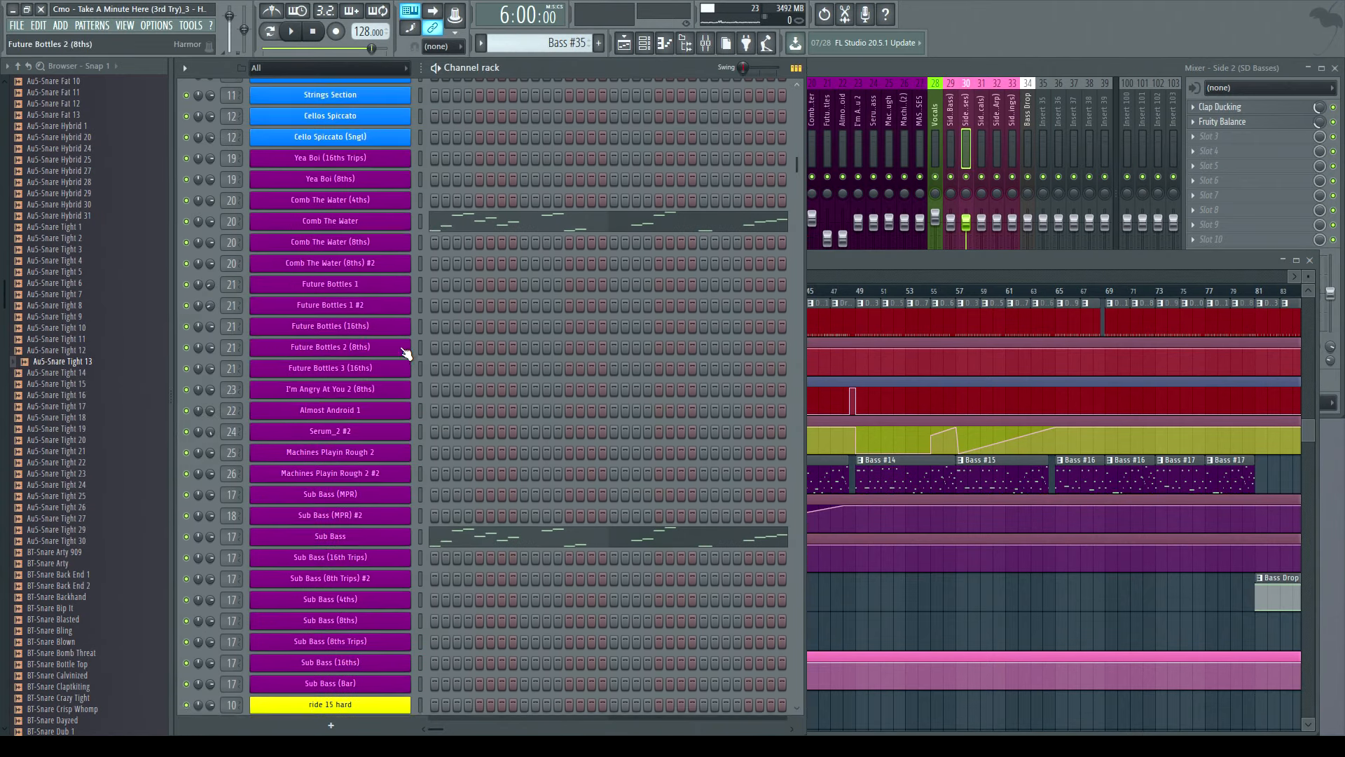
pyautogui.scroll(-6, 405, 352)
pyautogui.scroll(5, 461, 337)
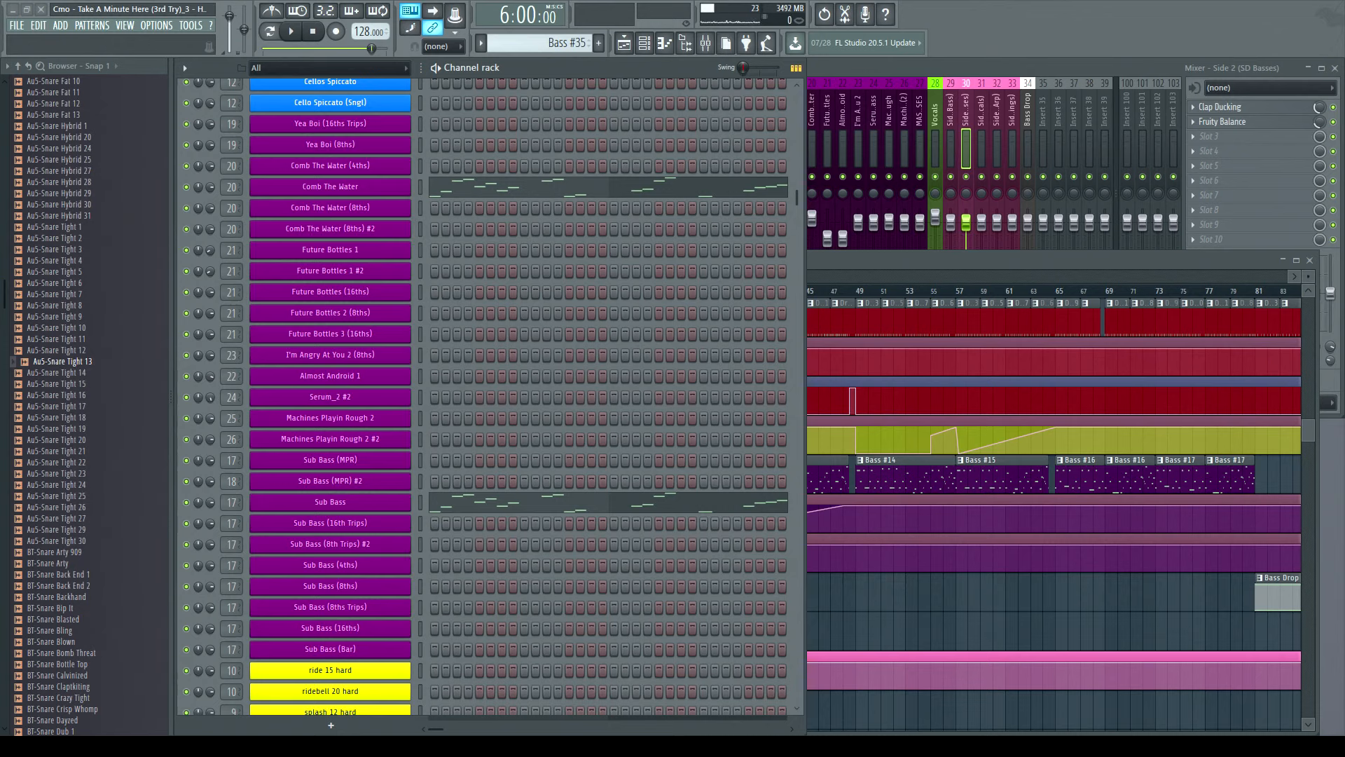
pyautogui.doubleClick(872, 266)
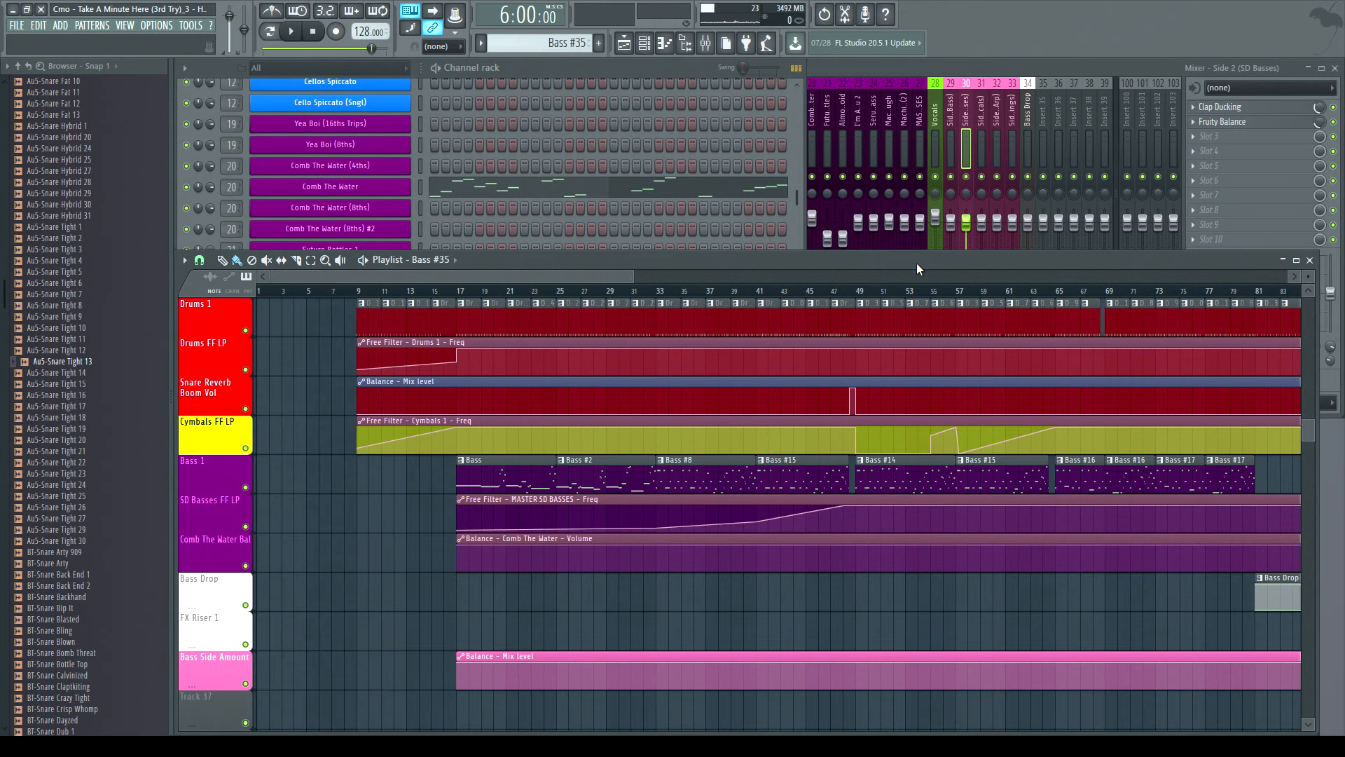
pyautogui.scroll(-3, 790, 441)
pyautogui.scroll(3, 806, 438)
pyautogui.scroll(3, 876, 432)
pyautogui.scroll(-3, 889, 431)
pyautogui.scroll(3, 890, 432)
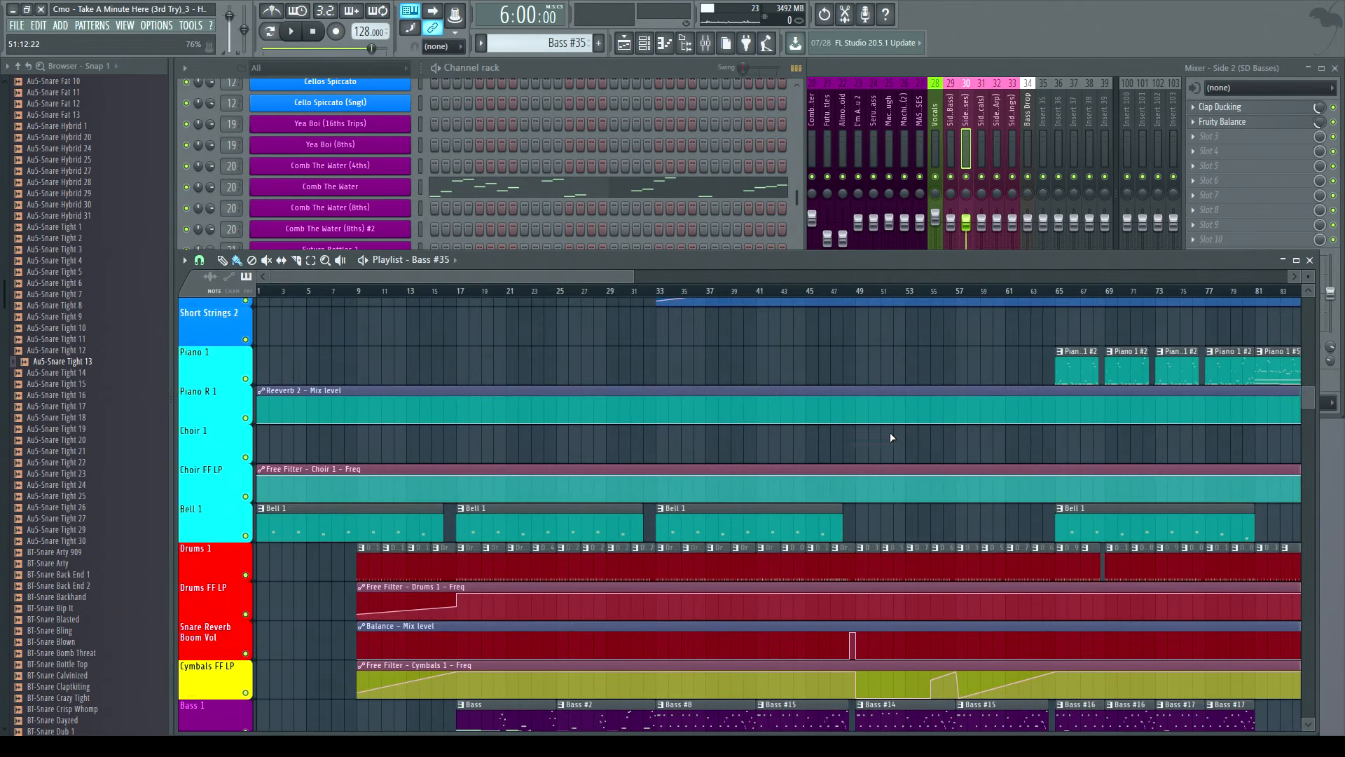
pyautogui.scroll(3, 892, 437)
pyautogui.scroll(-8, 910, 444)
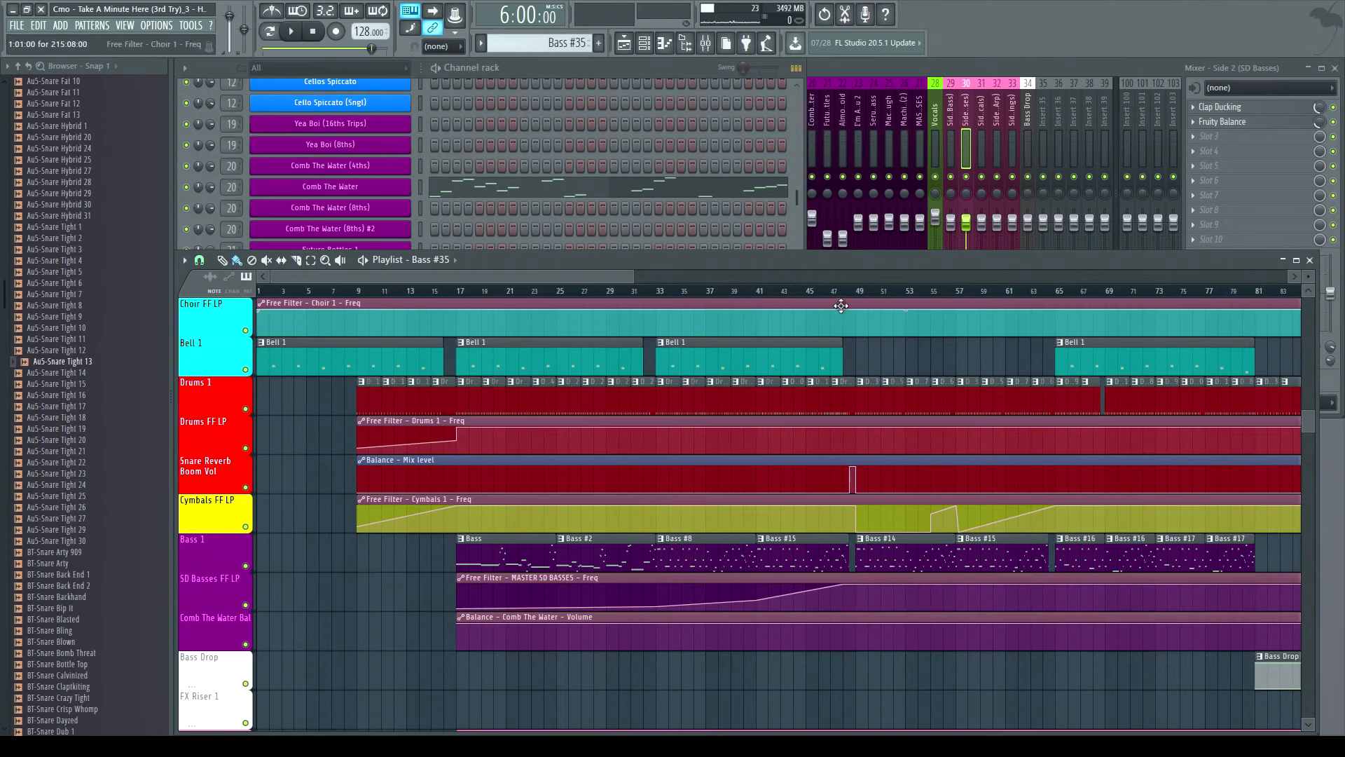
# - Play the arrangement from bar 49 and stop it
pyautogui.click(860, 293)
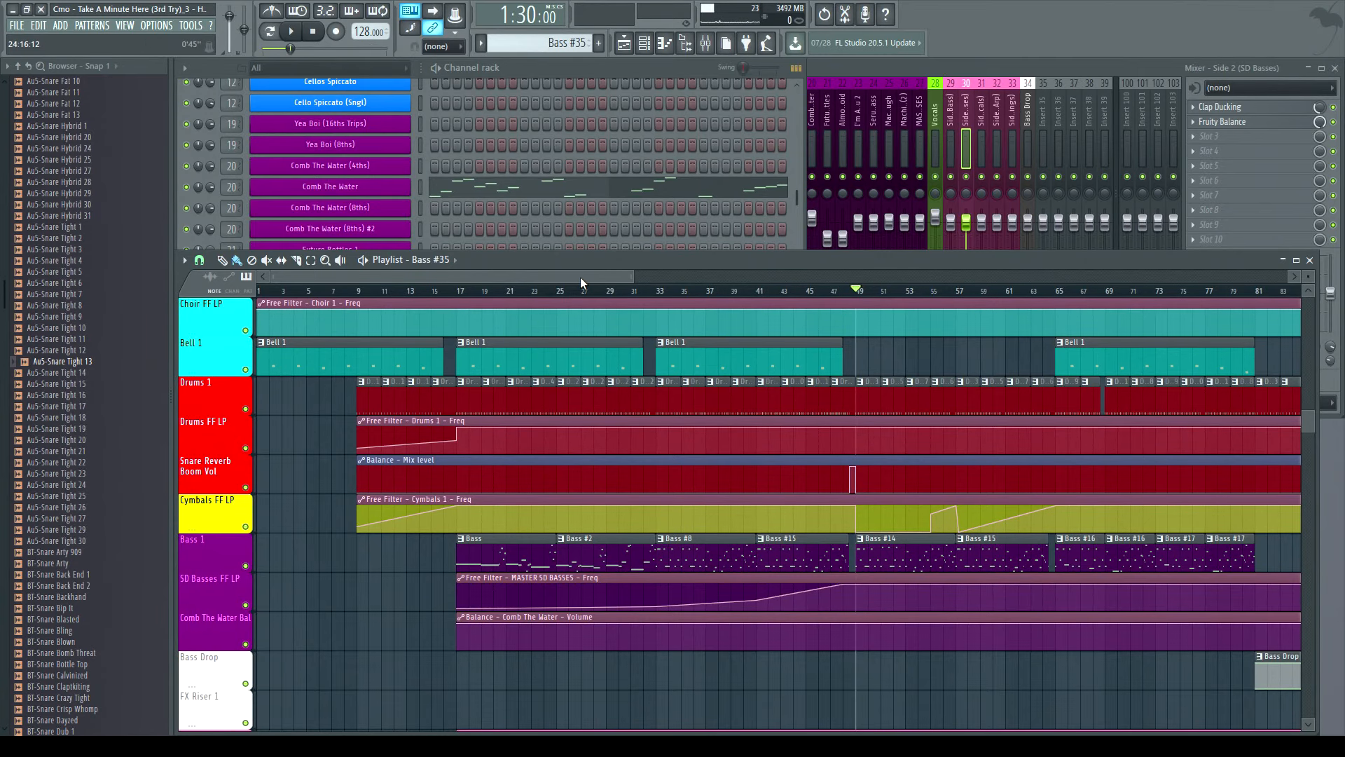
pyautogui.moveTo(580, 276); pyautogui.dragTo(699, 293)
pyautogui.scroll(-7, 701, 456)
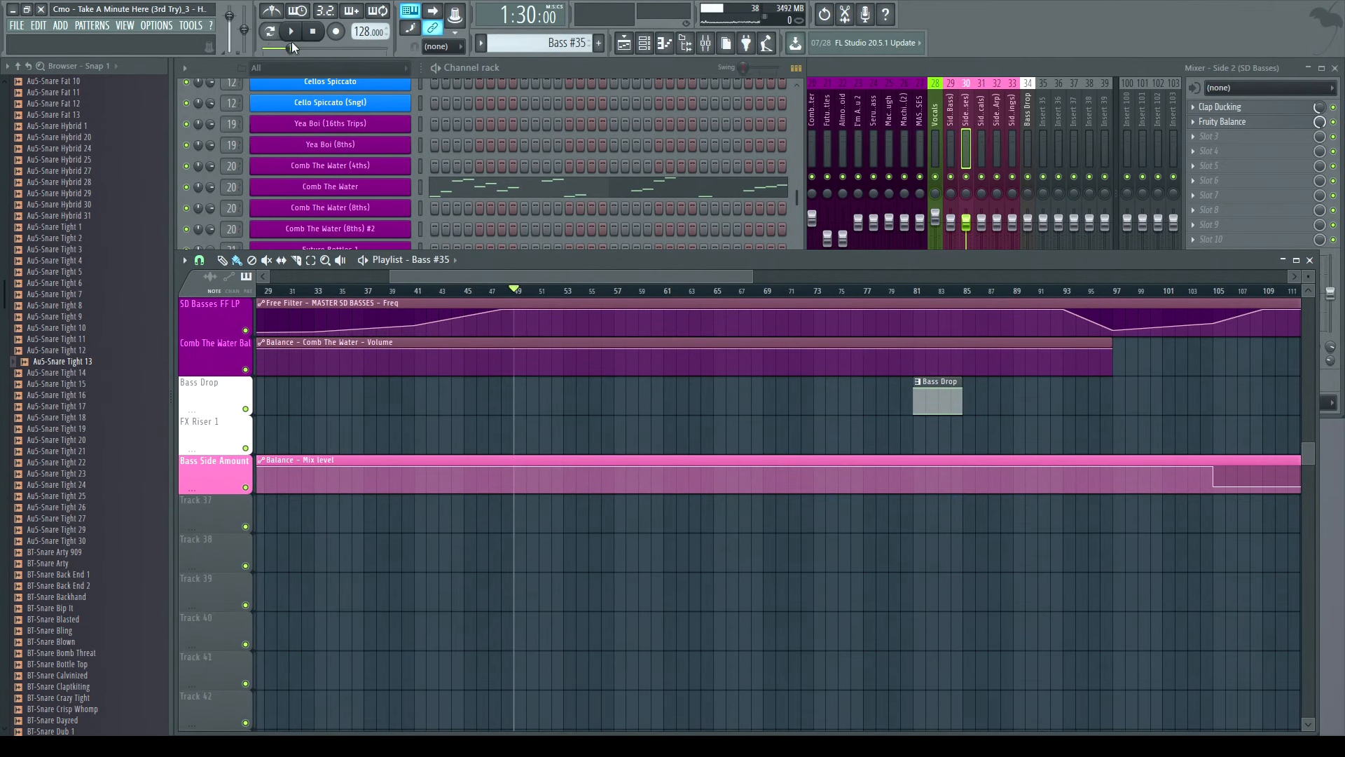
pyautogui.click(288, 33)
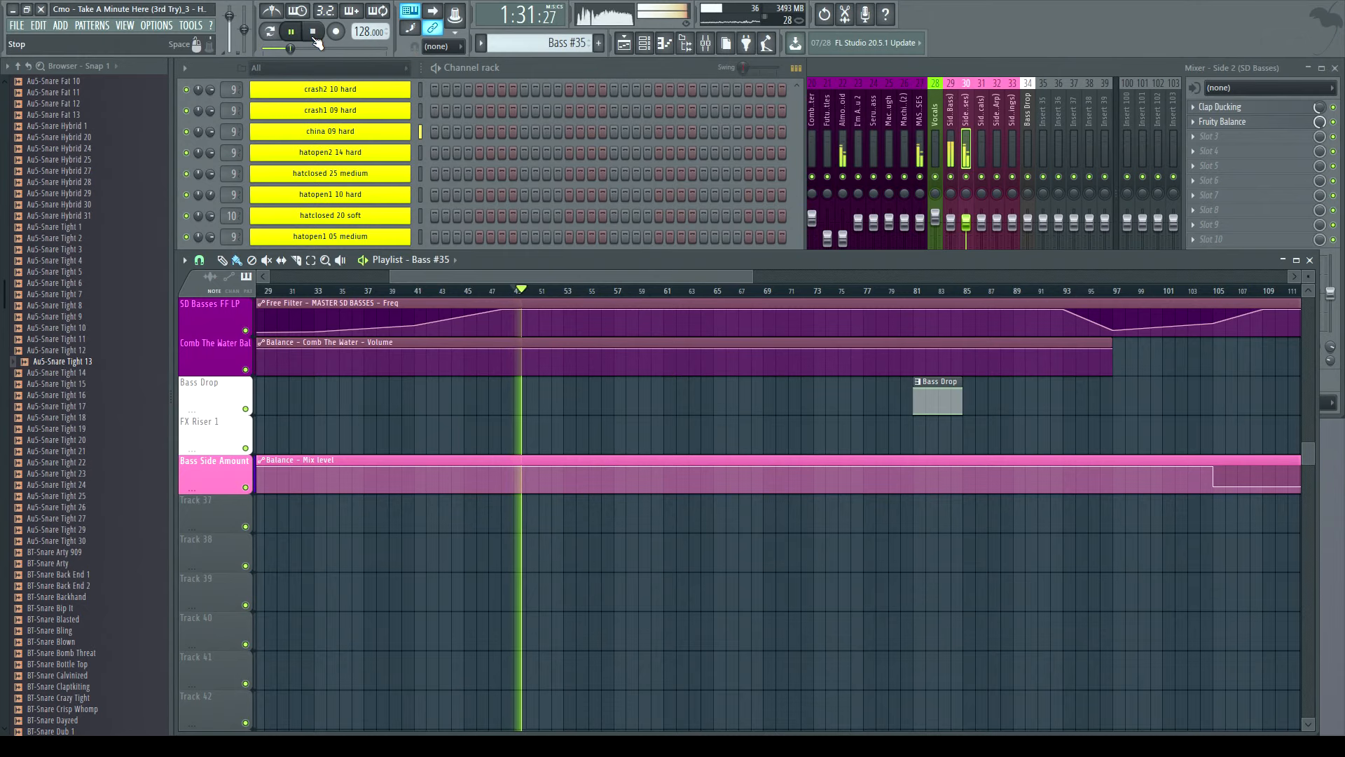
pyautogui.click(315, 39)
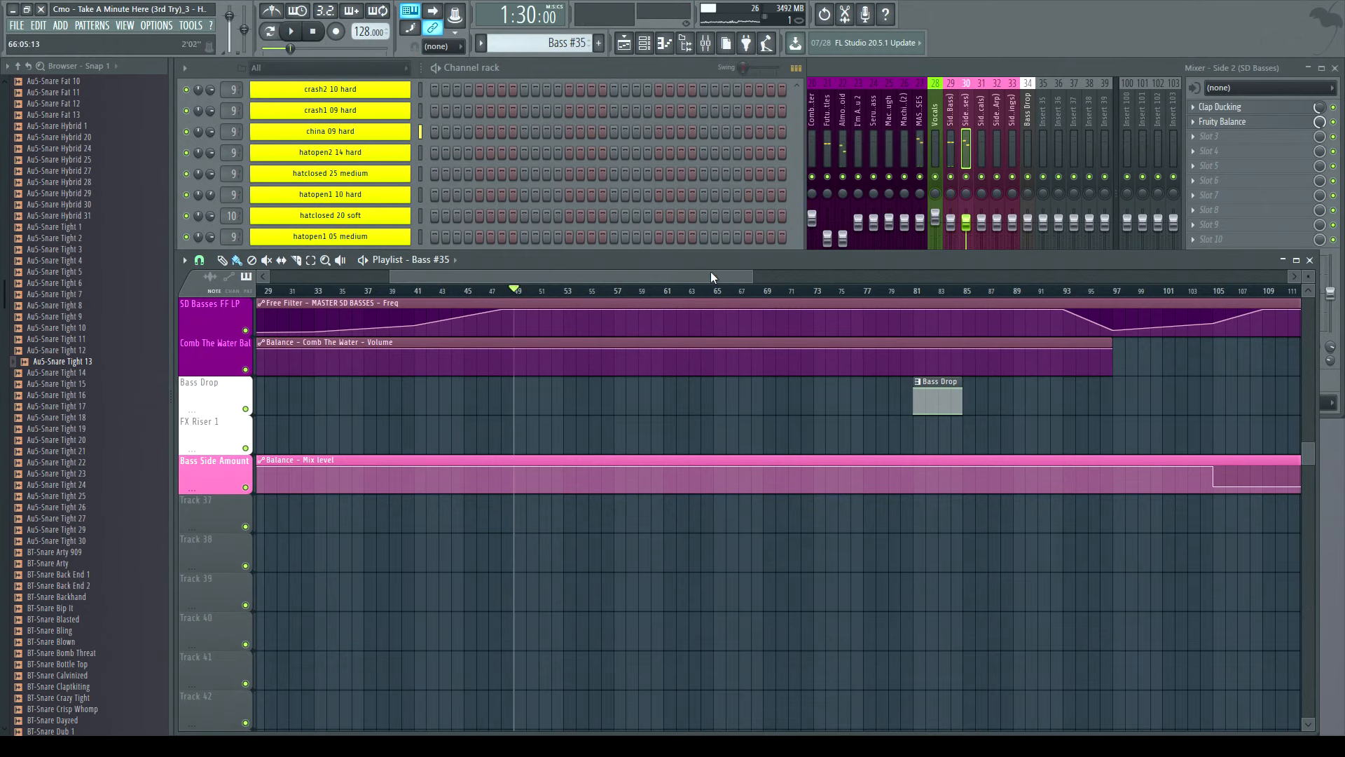
# - Scroll the channel rack to the Comb The Water patterns and return to the playlist
pyautogui.scroll(6, 579, 438)
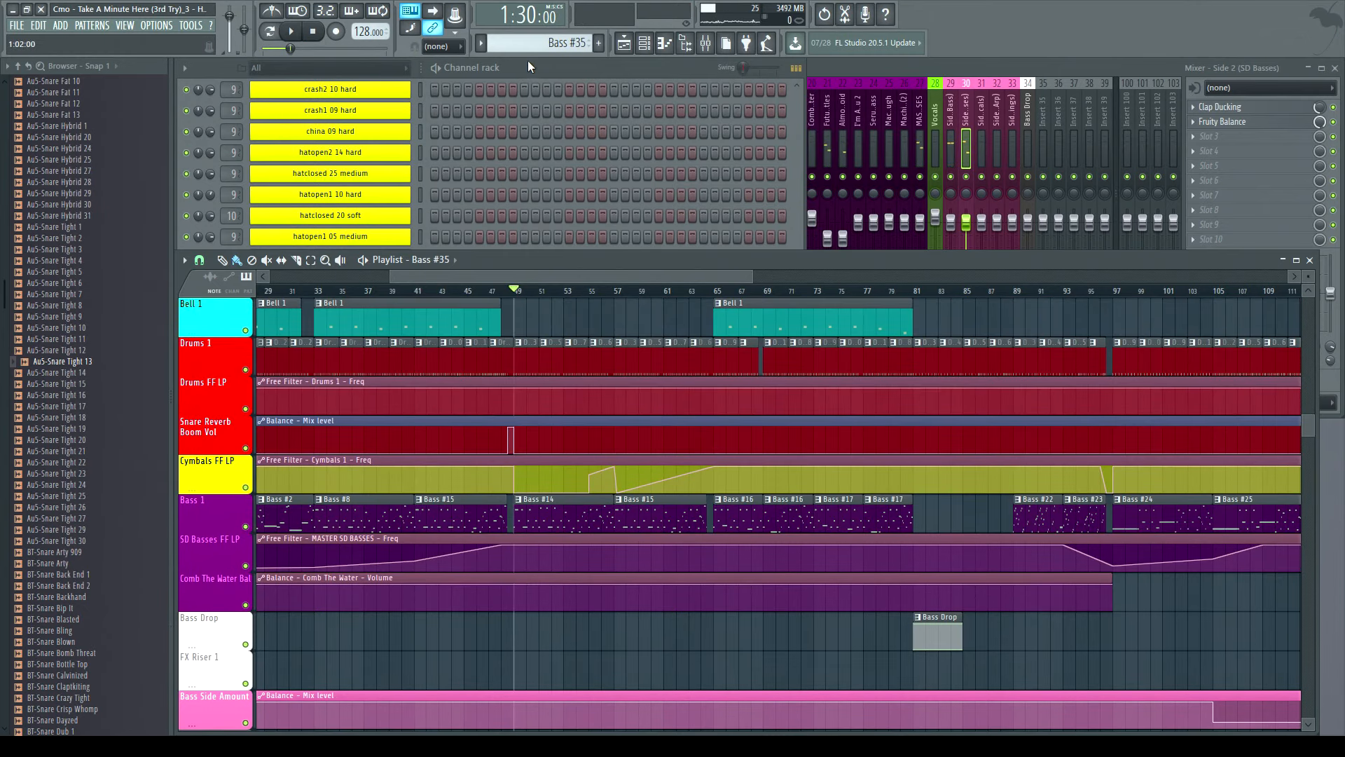
pyautogui.click(522, 98)
pyautogui.scroll(9, 490, 475)
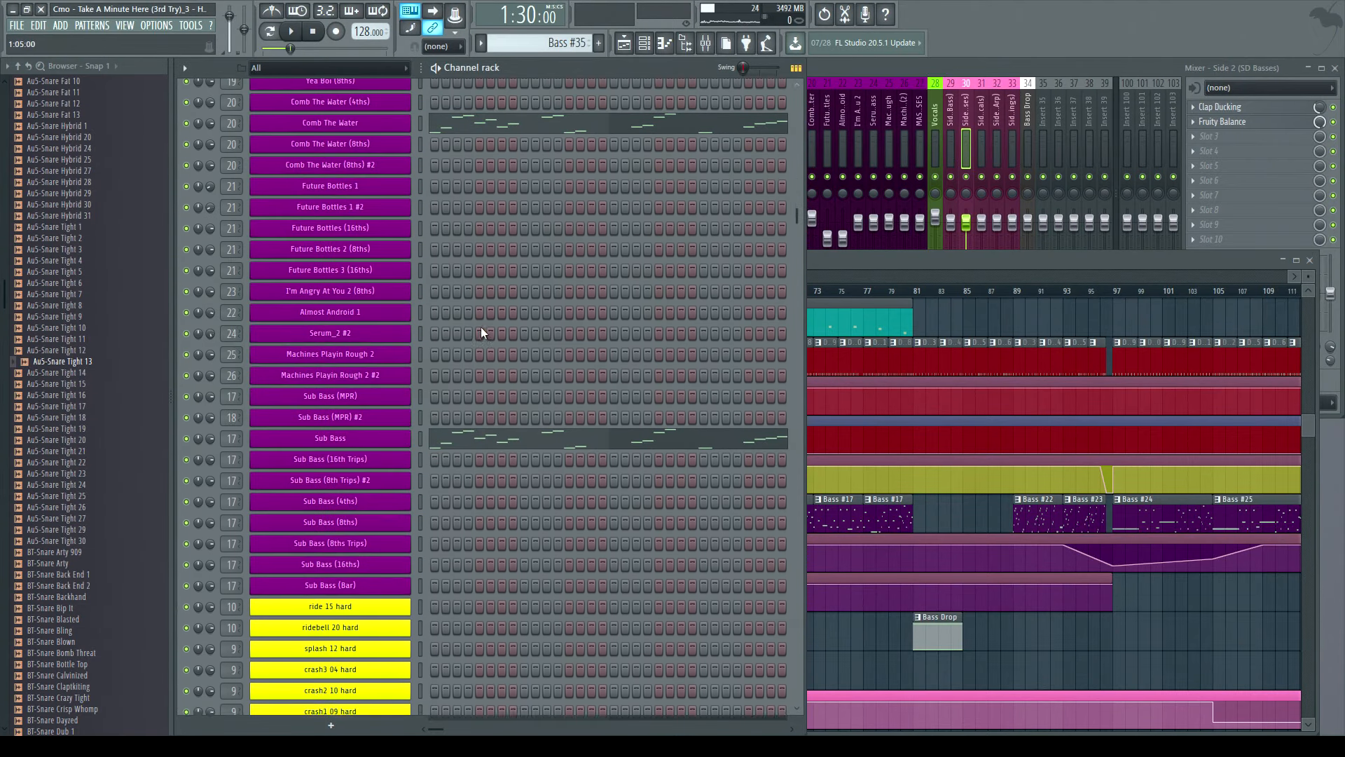
pyautogui.click(847, 269)
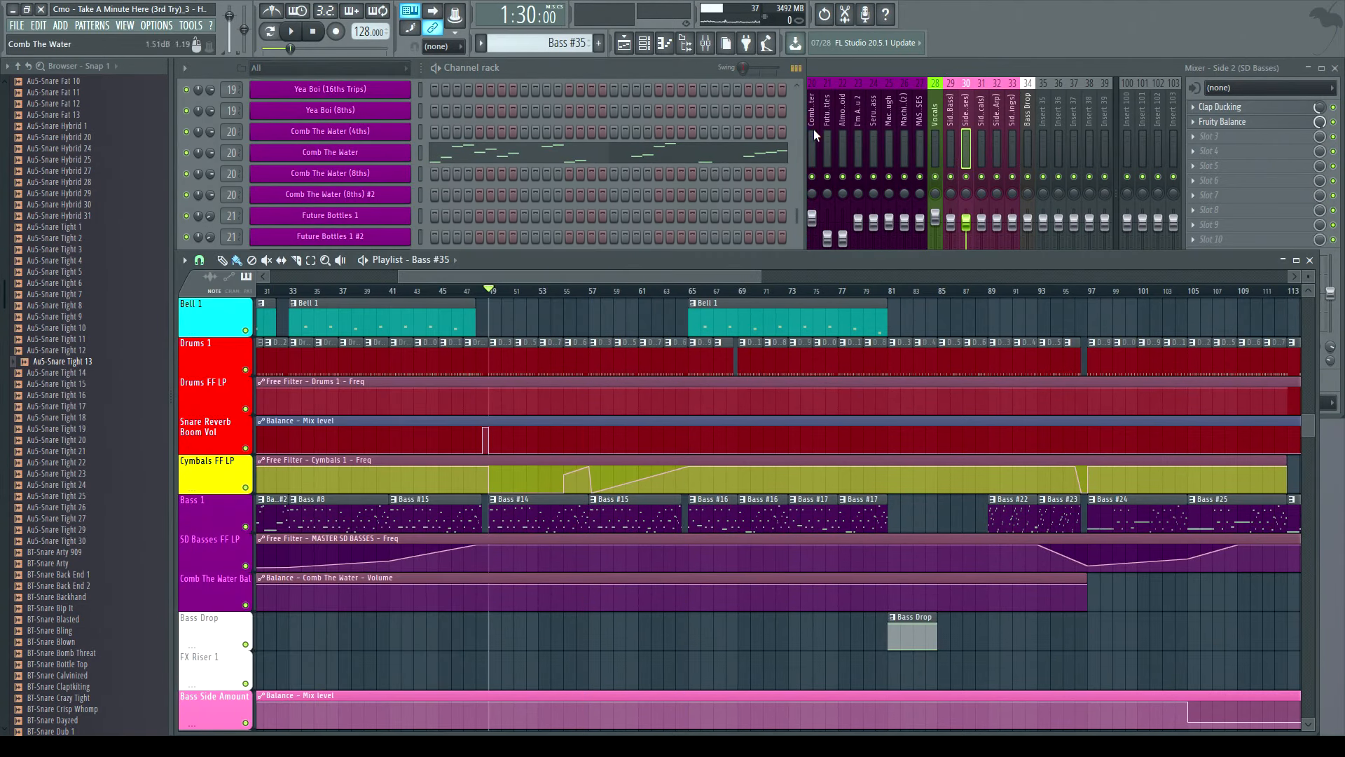
# - Open the mixer on the Almost Android insert, play the song briefly and stop it
pyautogui.click(839, 69)
pyautogui.click(841, 154)
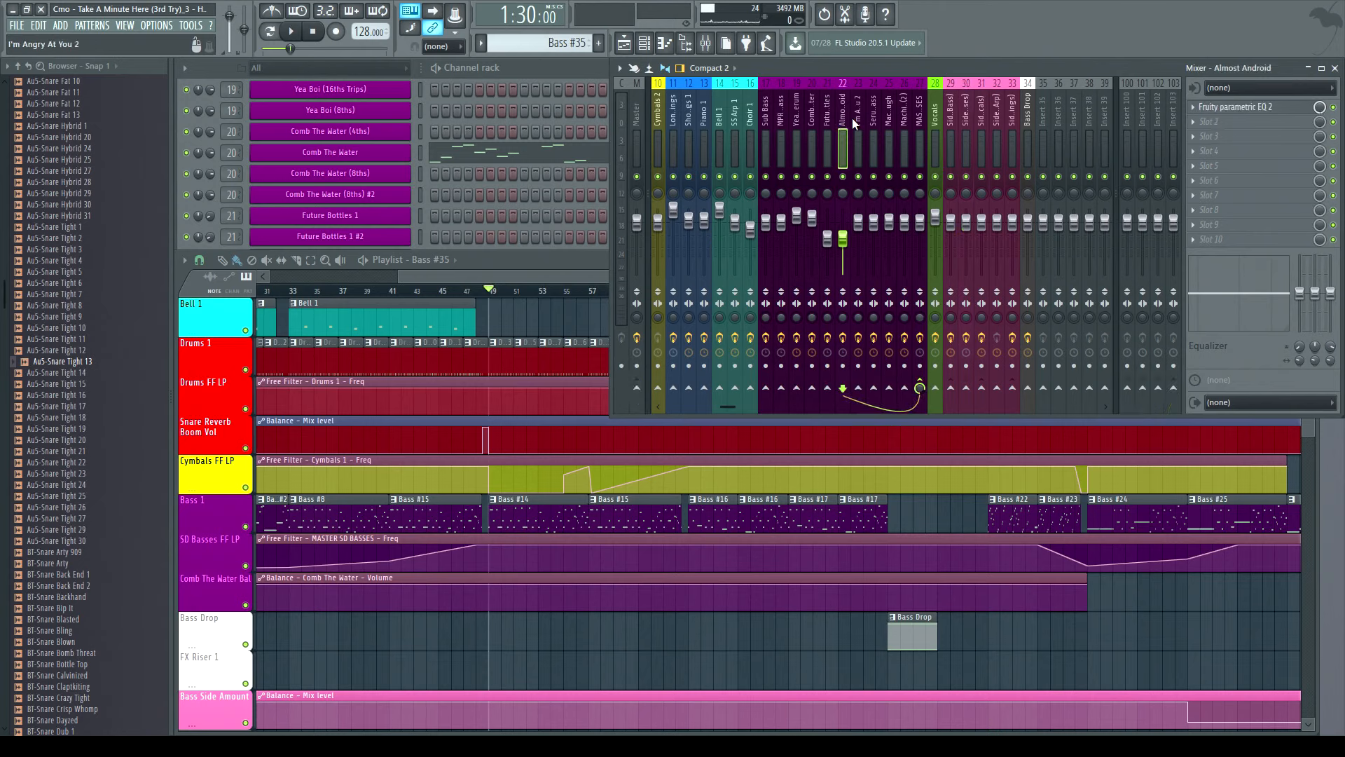
pyautogui.click(290, 32)
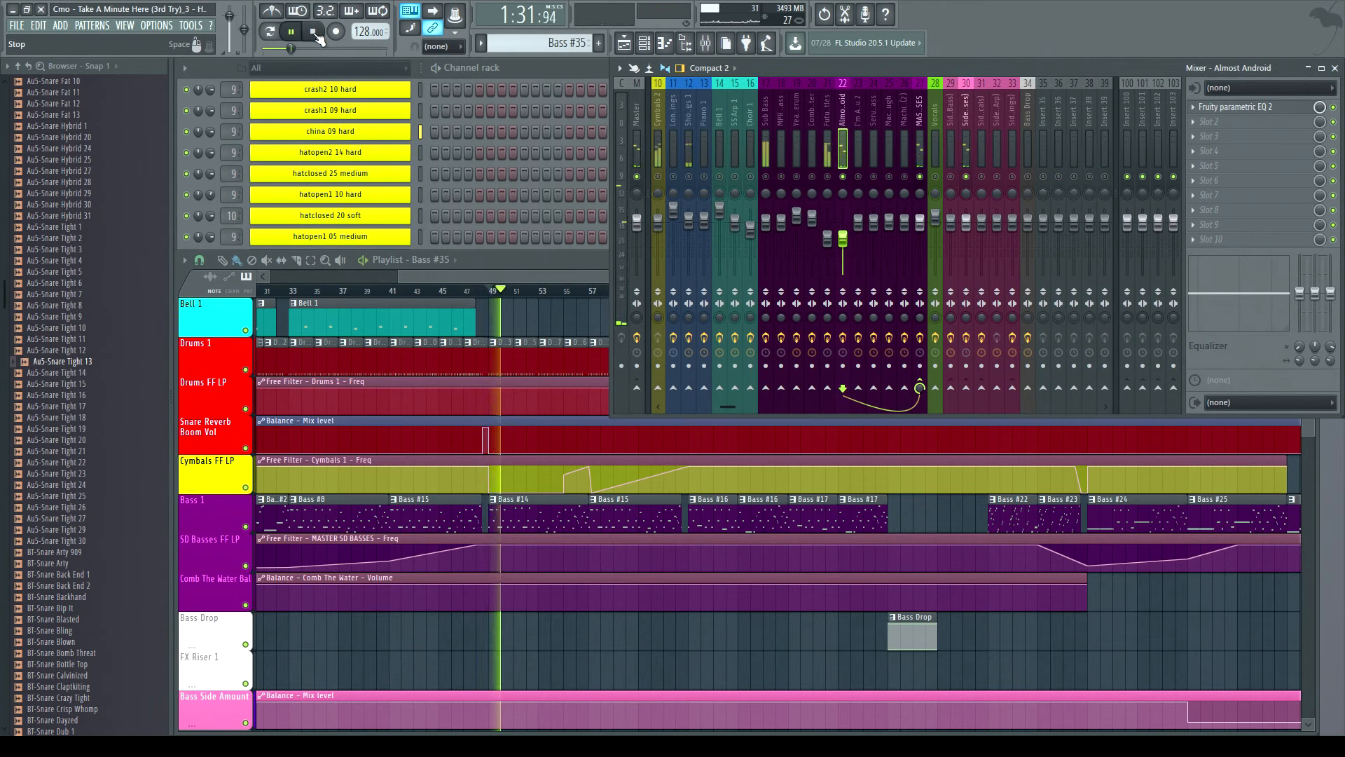
pyautogui.click(314, 32)
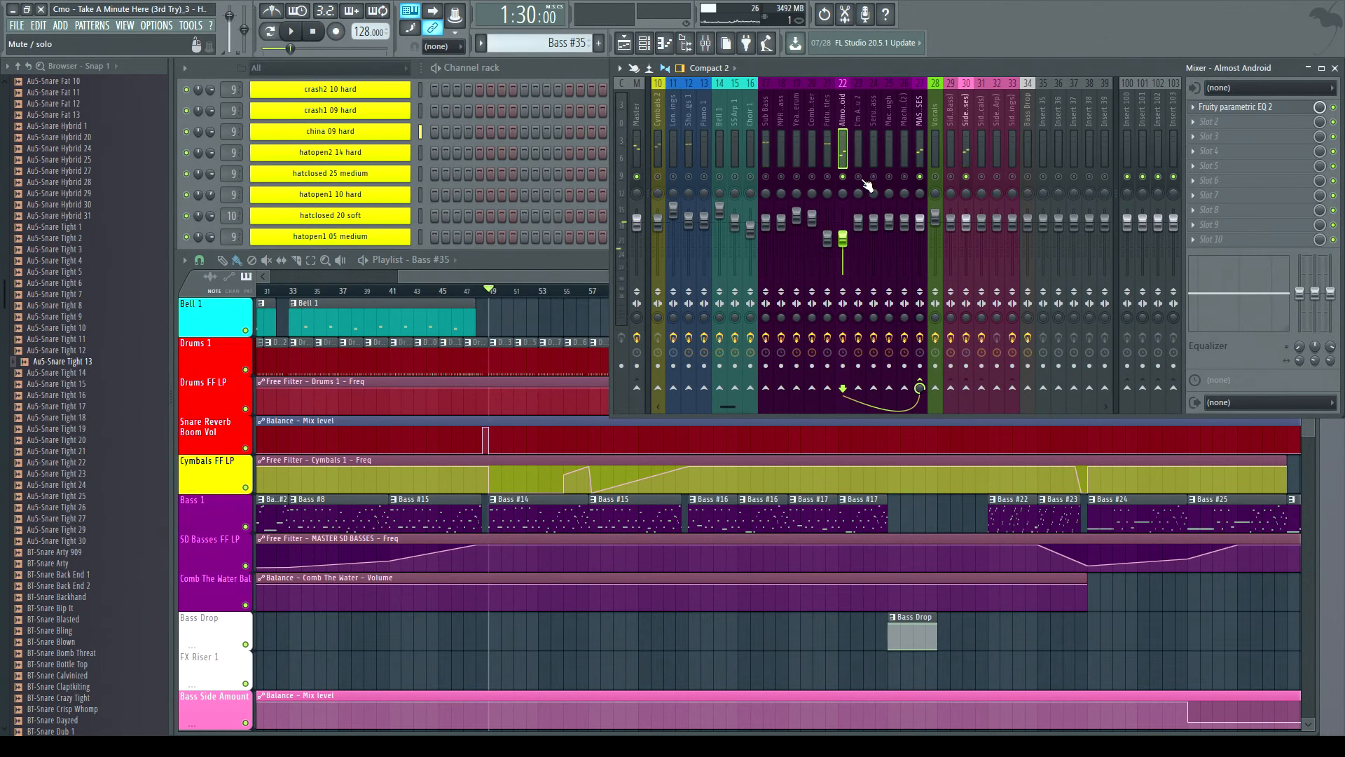
# - Open the Almost Android 1 channel's instrument, audition a few notes on its keyboard and close it
pyautogui.moveTo(504, 275); pyautogui.dragTo(432, 279)
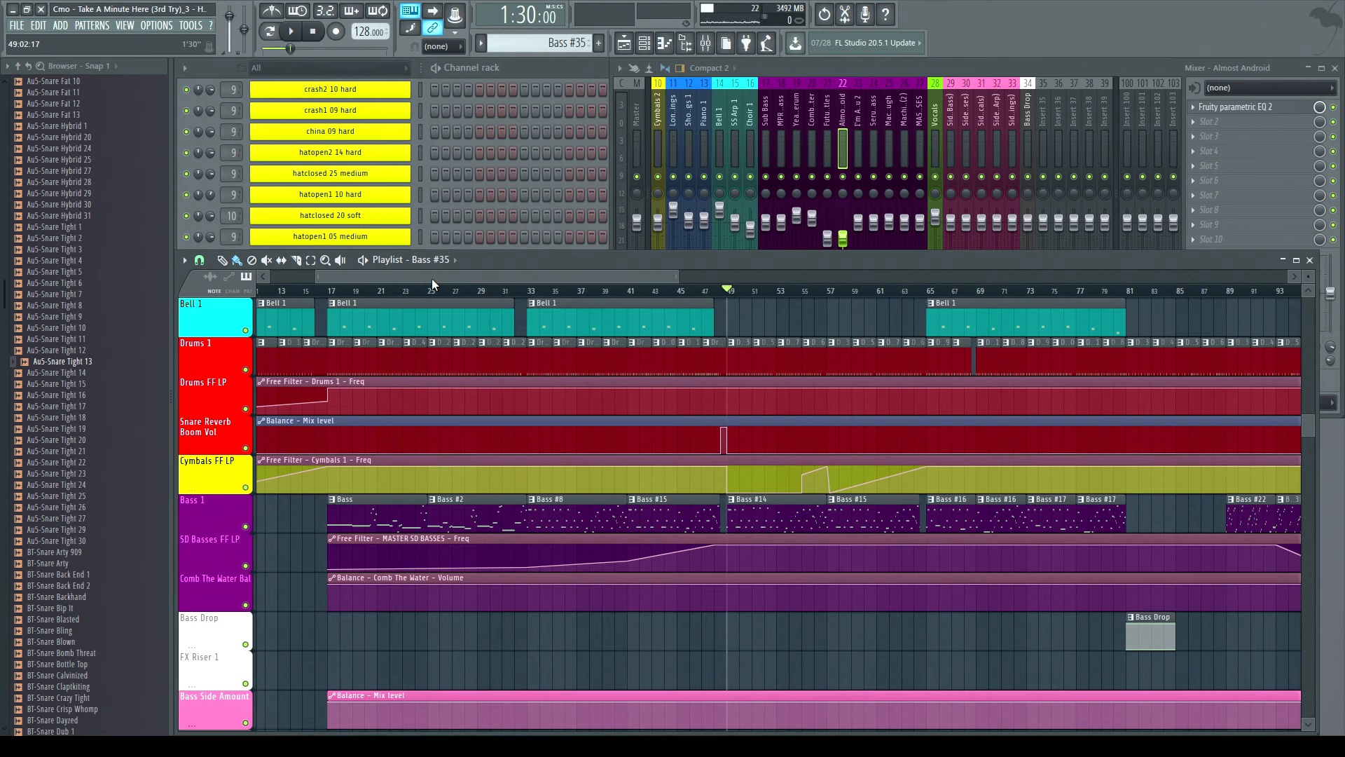
pyautogui.click(545, 69)
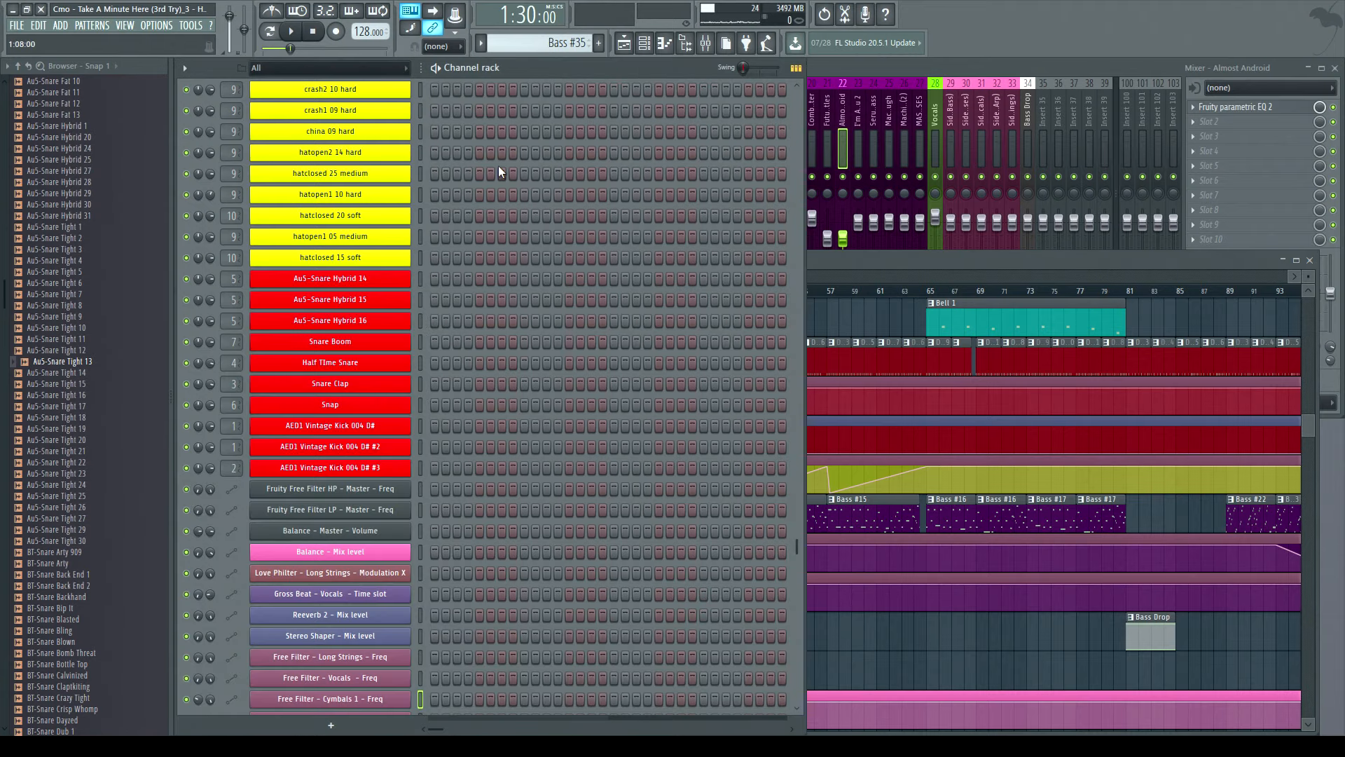
pyautogui.scroll(10, 498, 165)
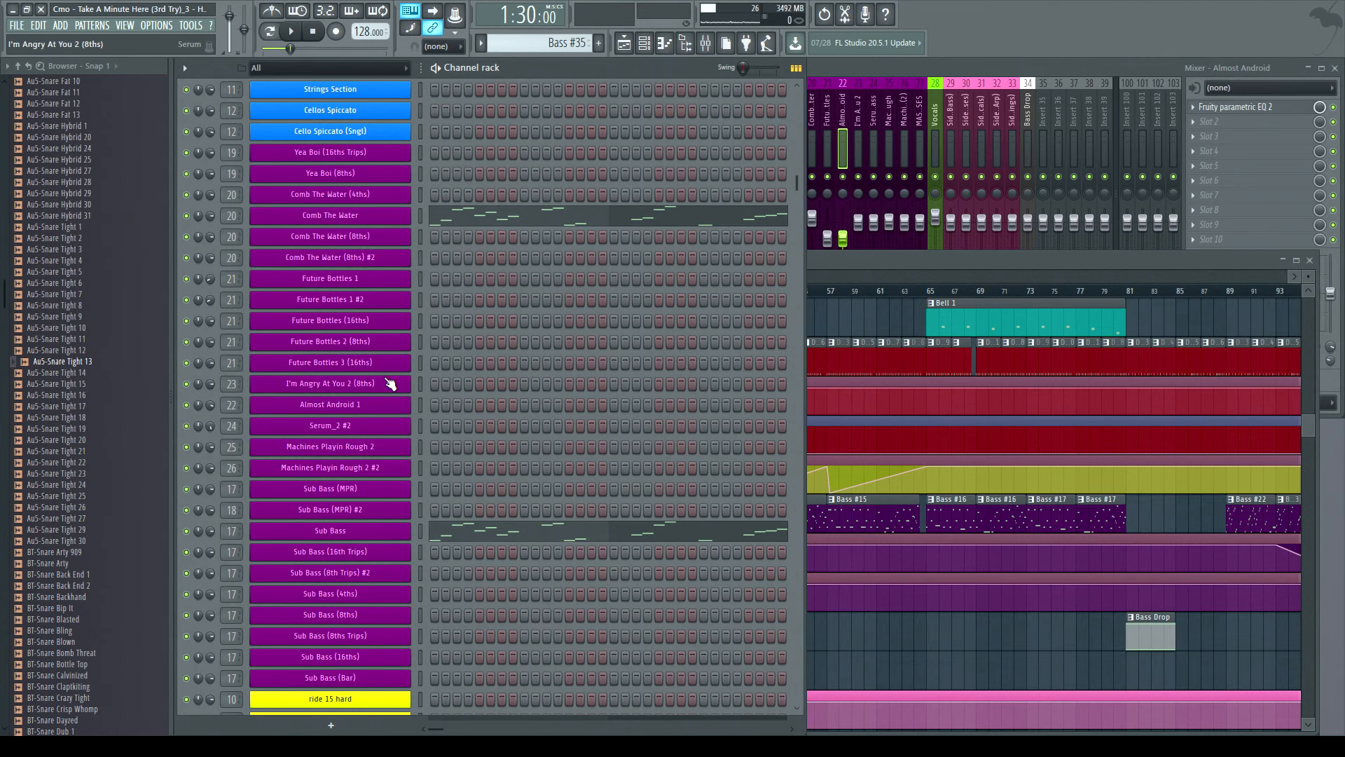
pyautogui.click(336, 410)
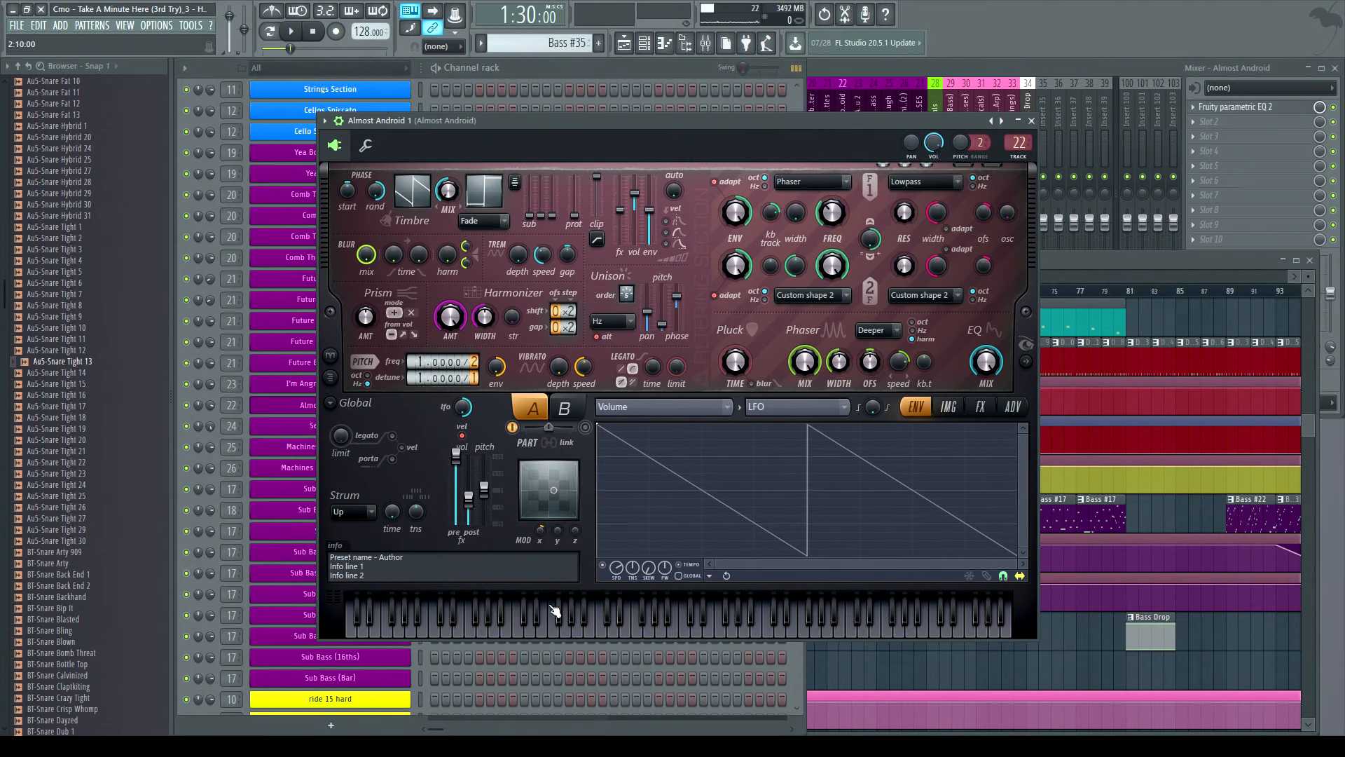
pyautogui.click(531, 630)
pyautogui.click(463, 627)
pyautogui.moveTo(461, 622); pyautogui.dragTo(589, 627)
pyautogui.click(1031, 121)
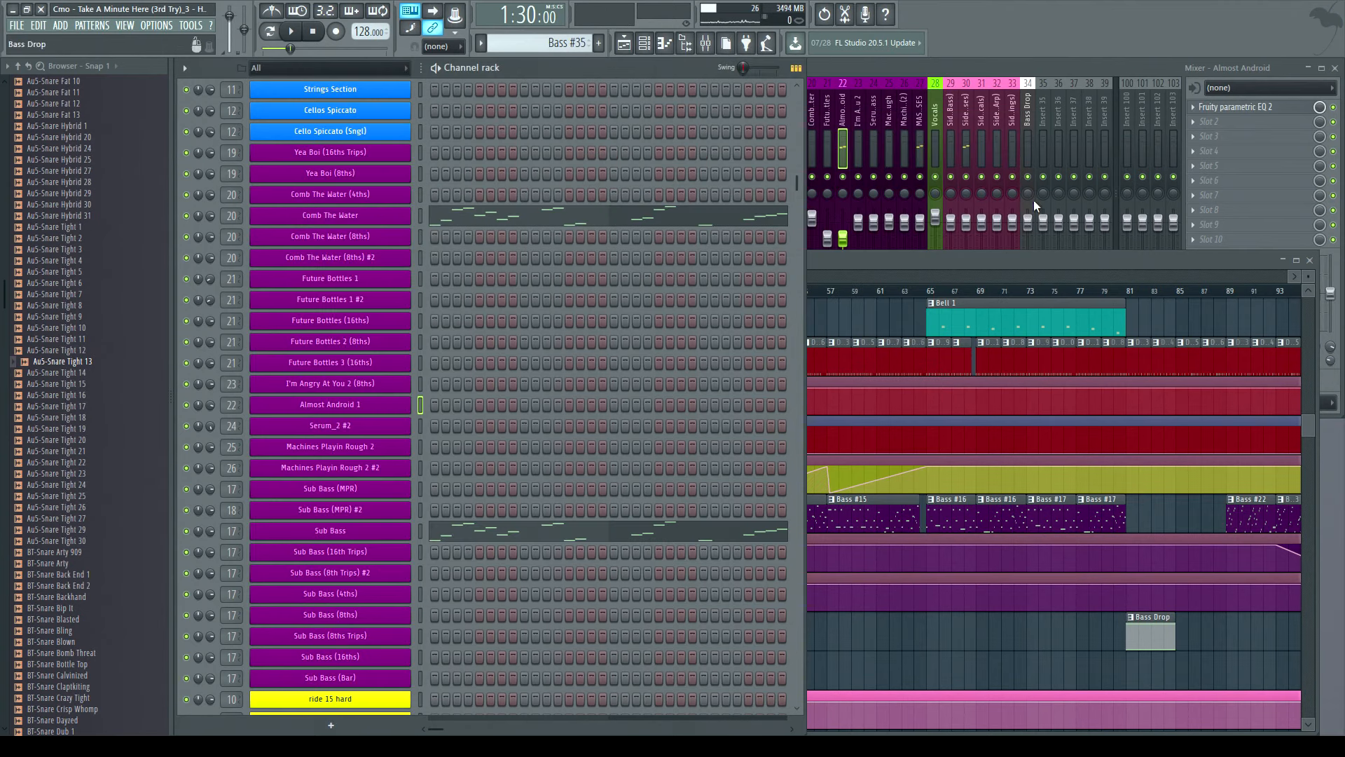
pyautogui.click(927, 273)
pyautogui.click(571, 70)
pyautogui.click(817, 262)
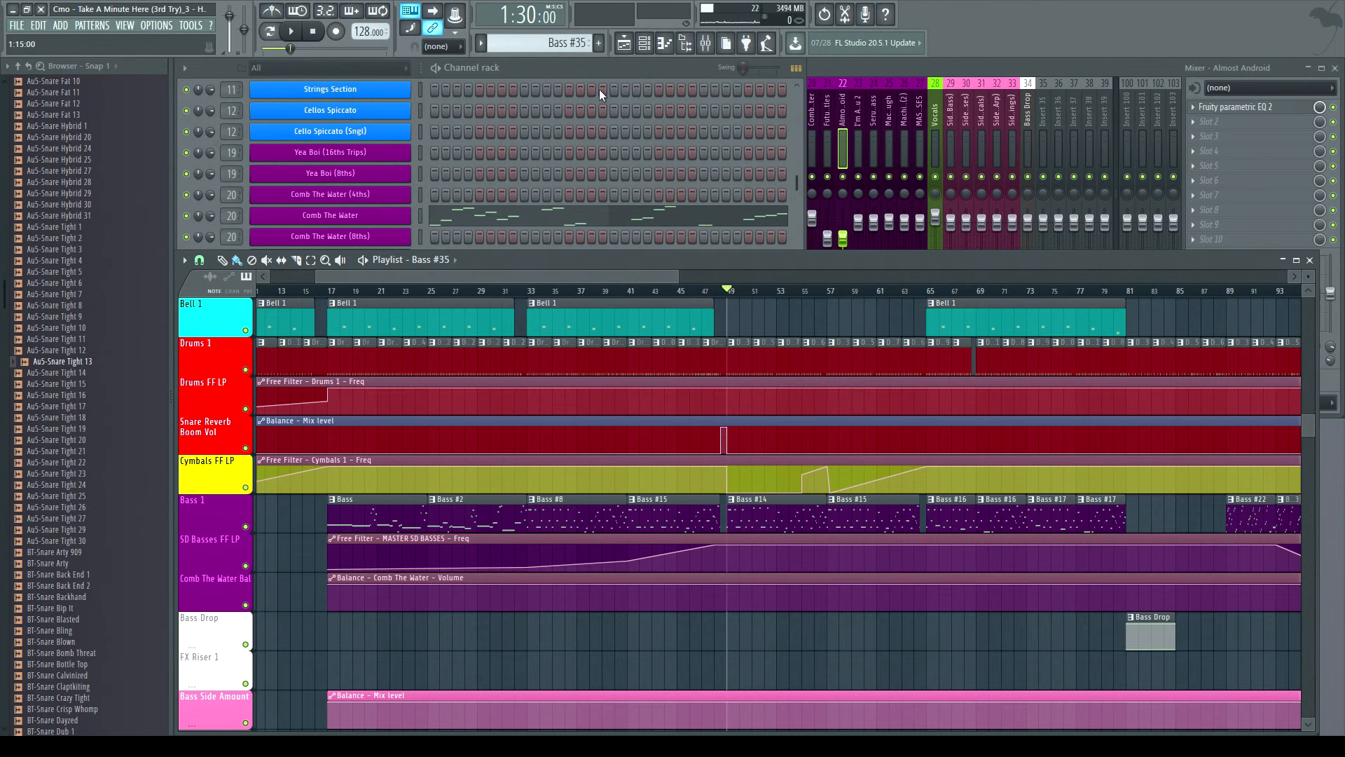
pyautogui.click(578, 76)
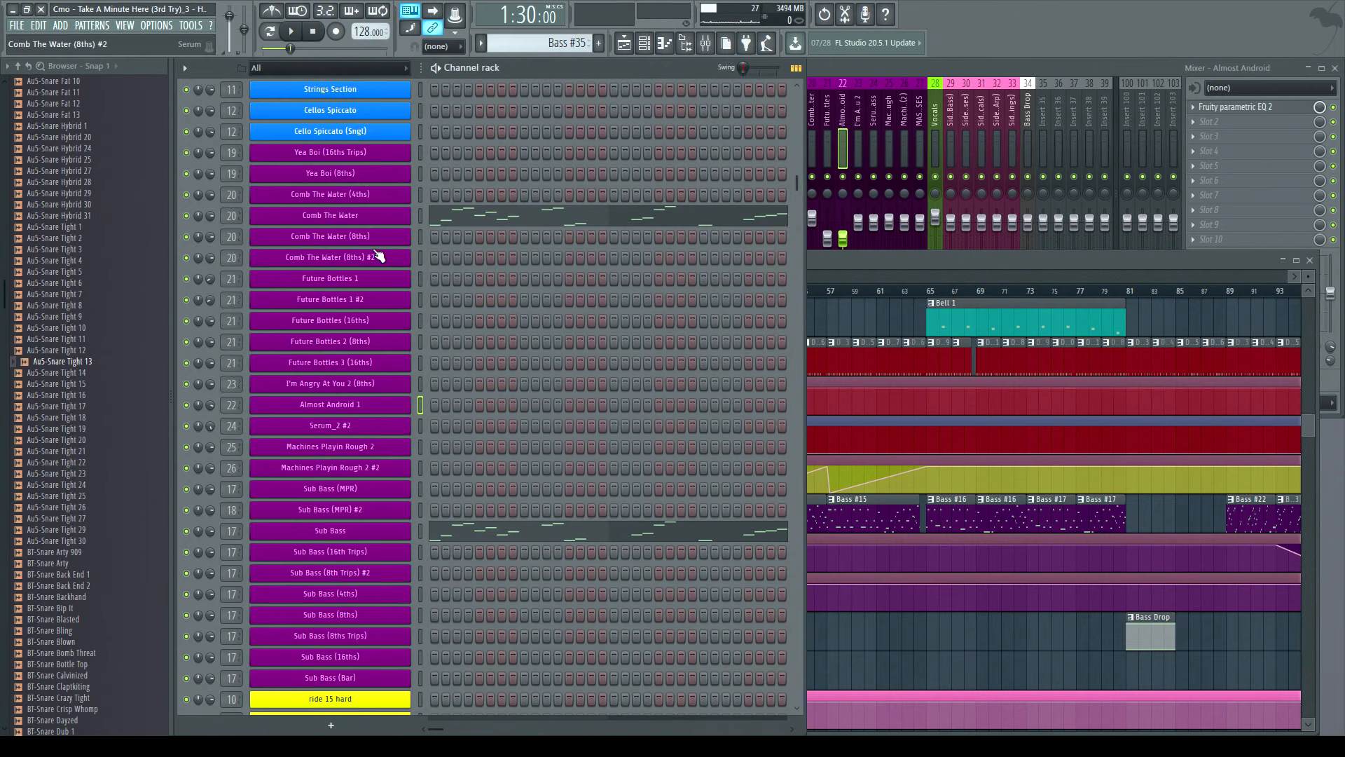
pyautogui.click(829, 258)
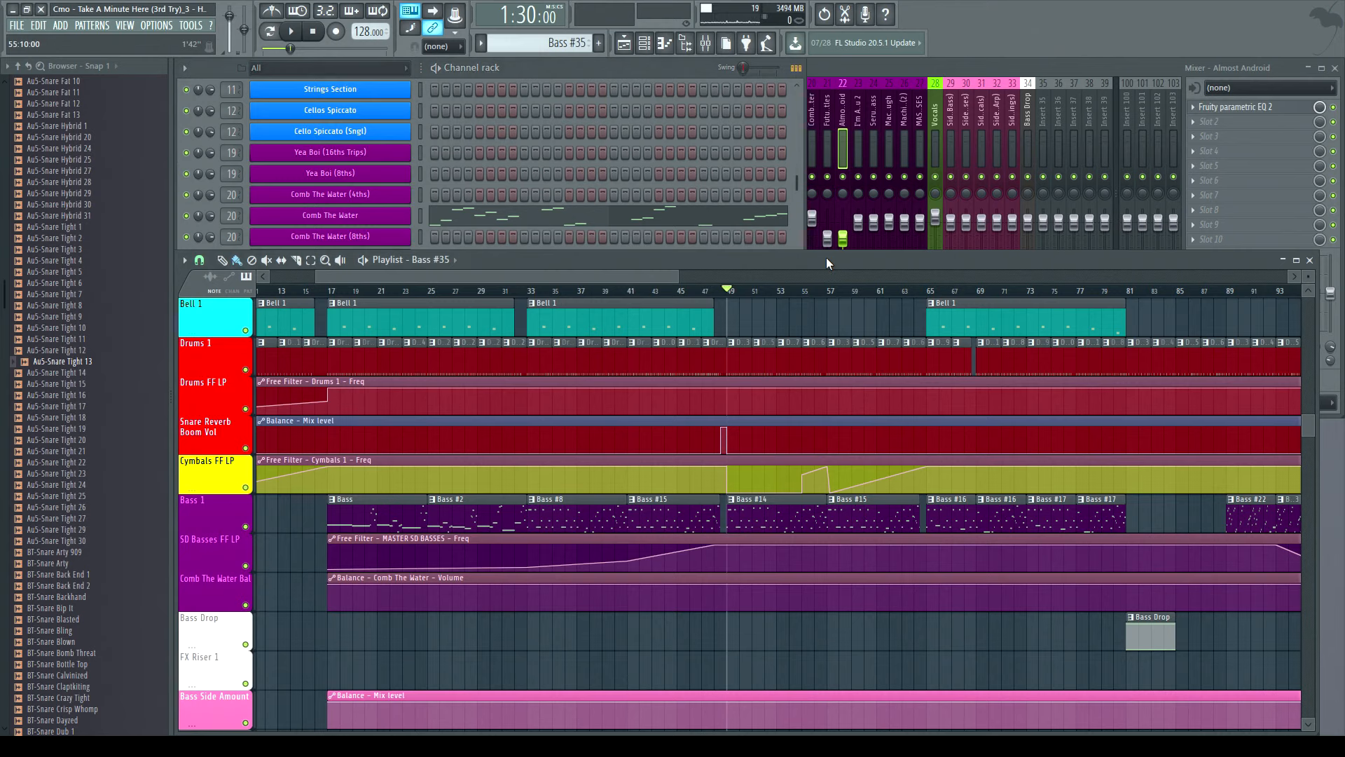
pyautogui.click(560, 69)
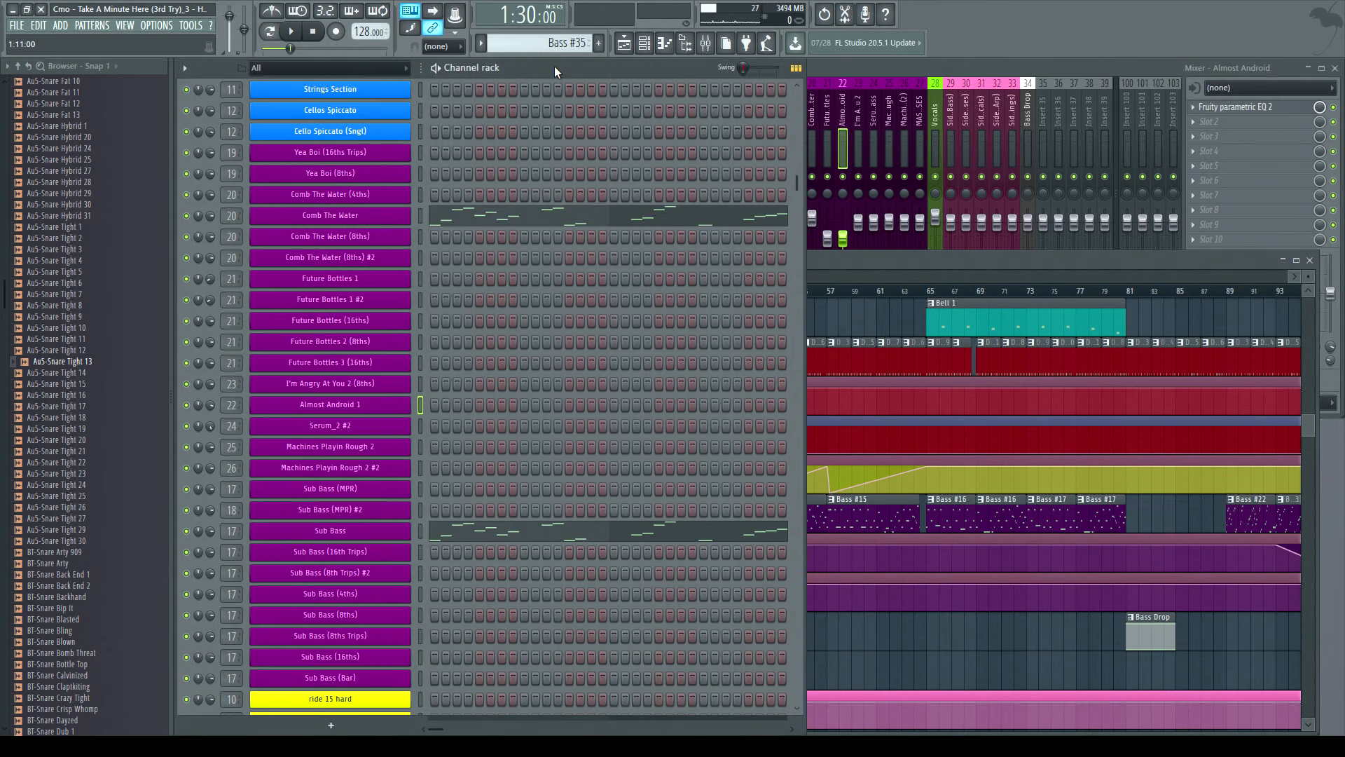
# - Open the Comb The Water Serum instrument, inspect its LFO 2, audition a note and close it
pyautogui.click(345, 218)
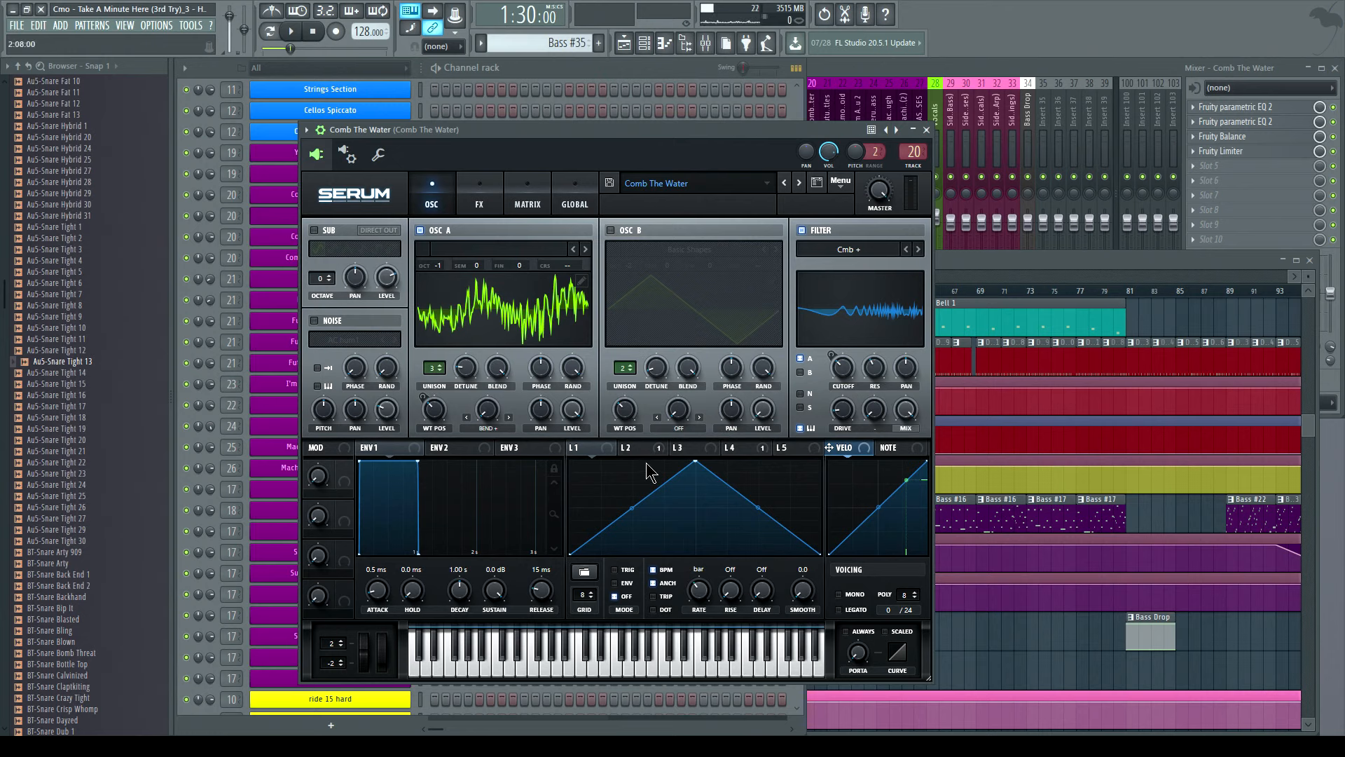
pyautogui.click(674, 449)
pyautogui.click(618, 449)
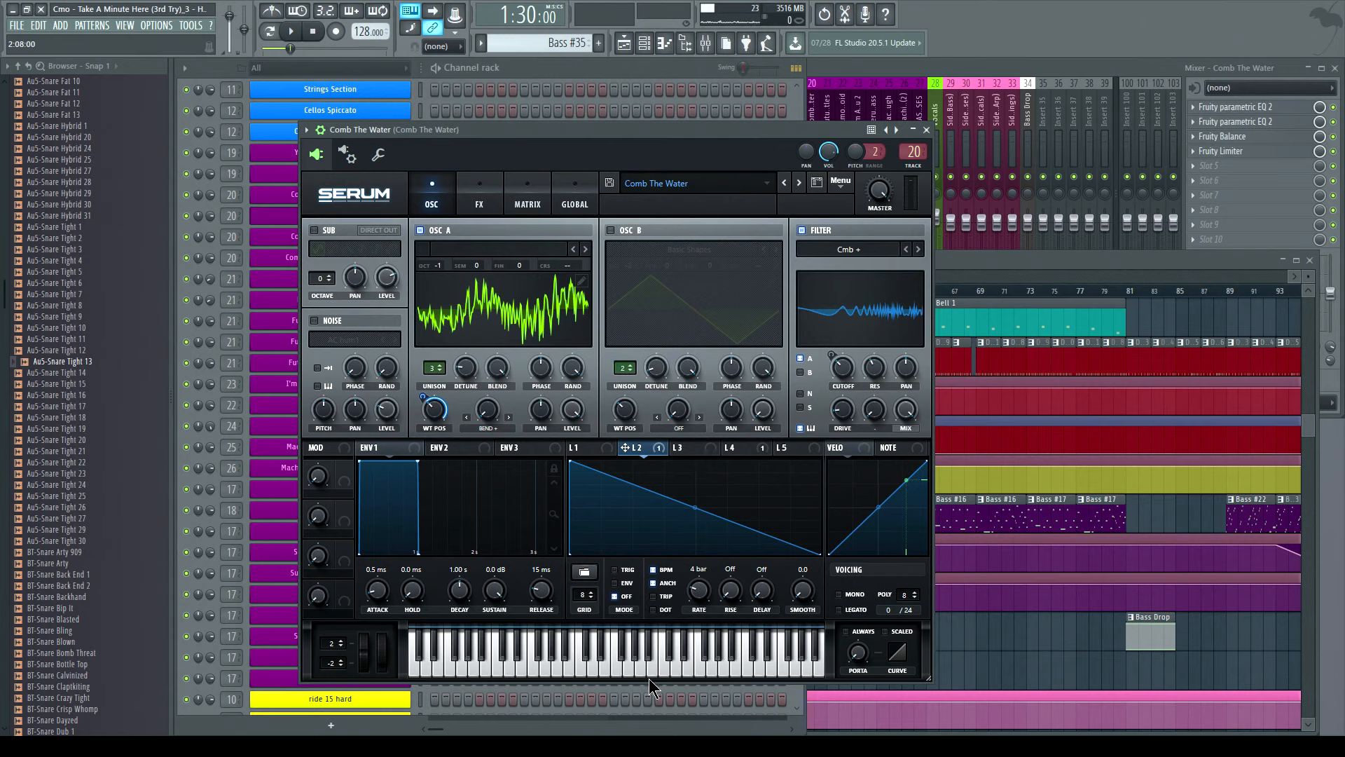
pyautogui.click(514, 669)
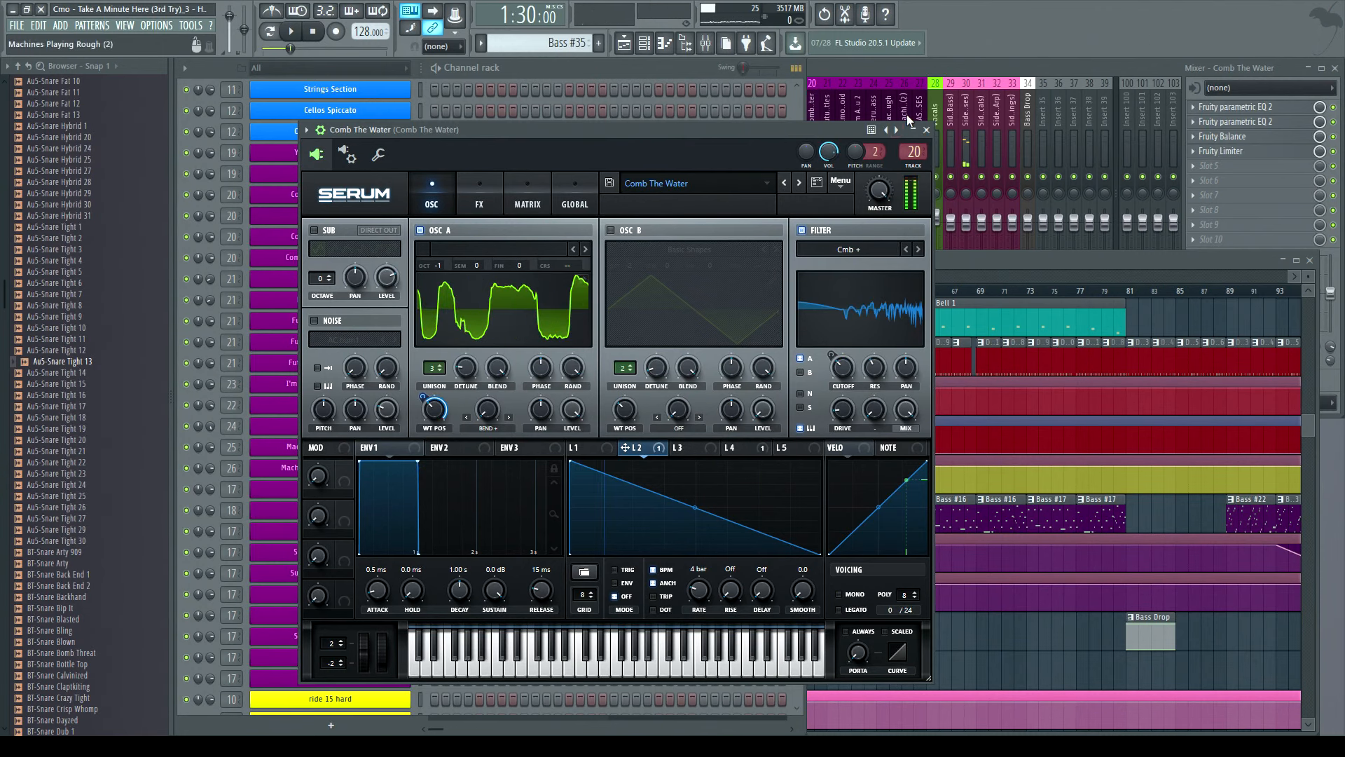
pyautogui.click(927, 130)
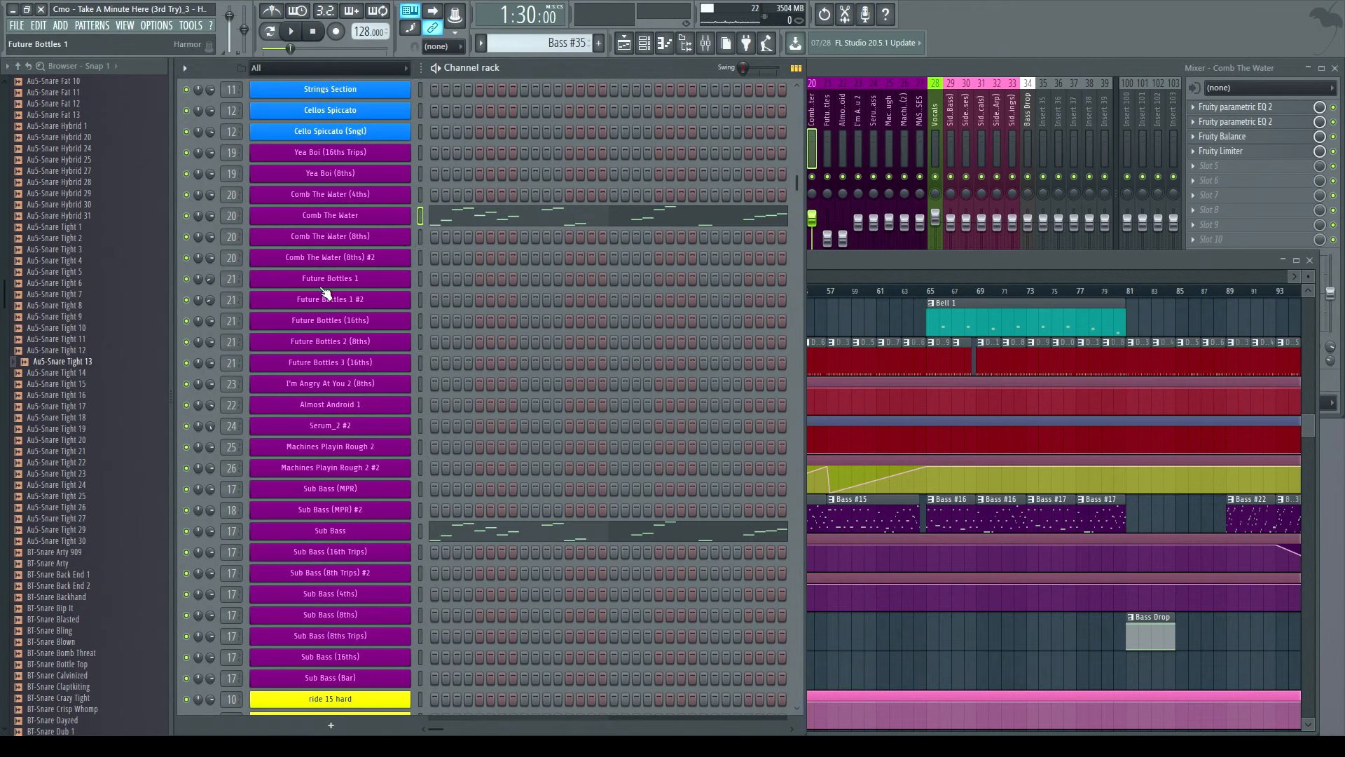
# - Open the I'm Angry At You 2 (8ths) Serum instrument, audition a note, close it and show the mixer
pyautogui.click(347, 387)
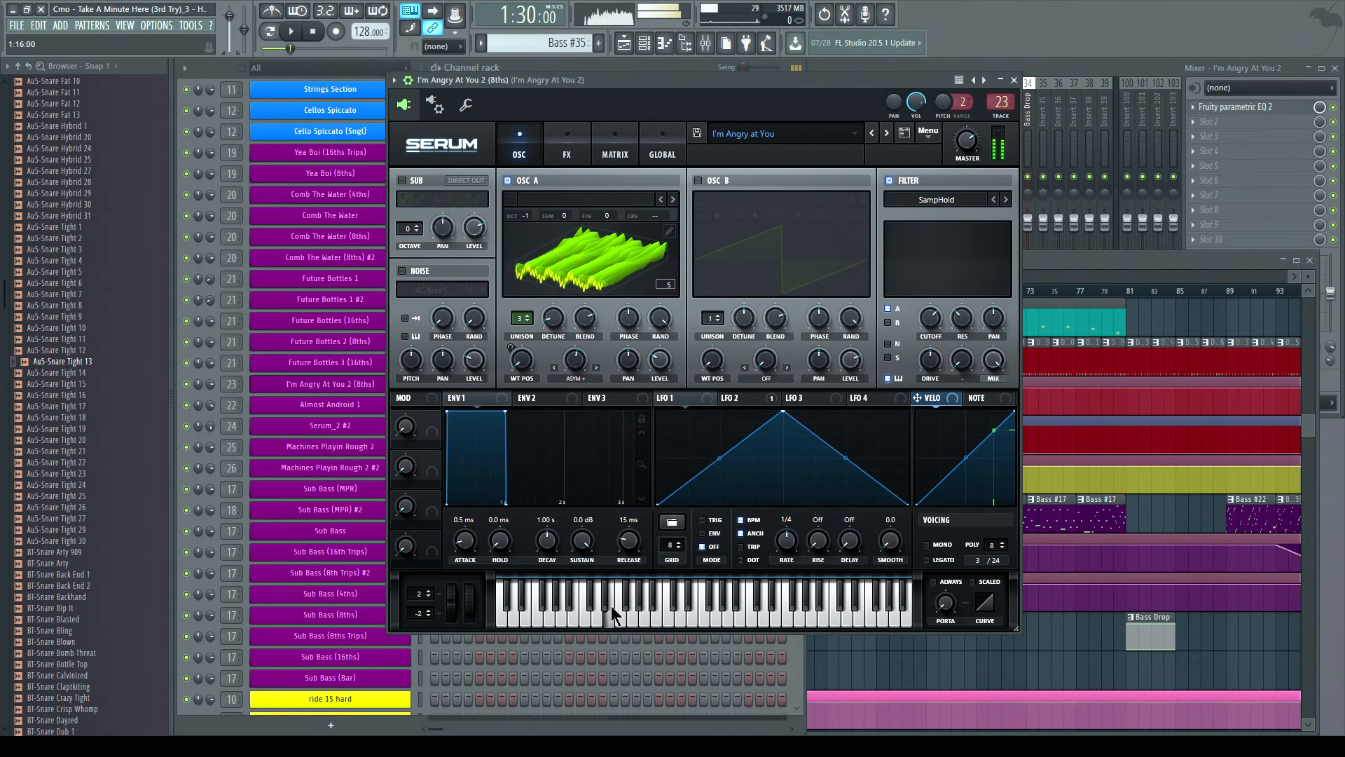
pyautogui.click(547, 604)
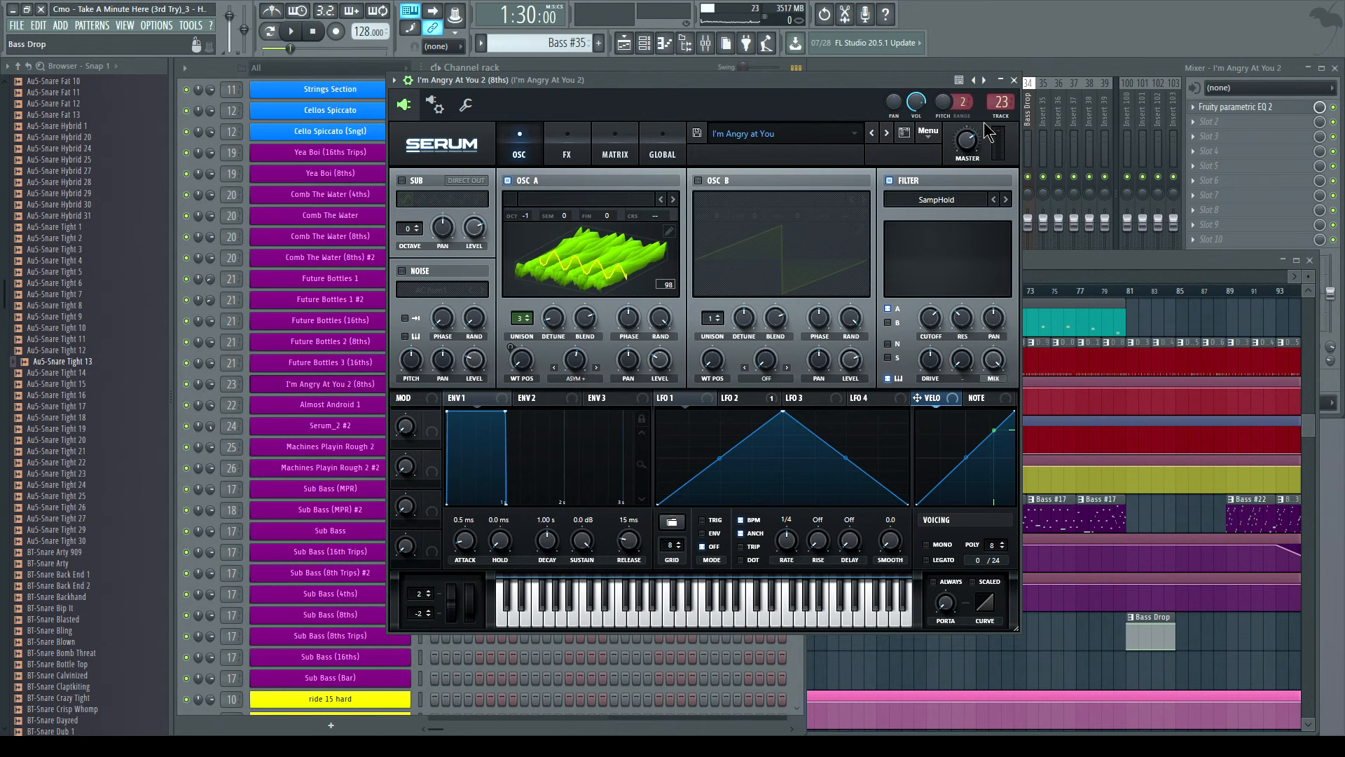
pyautogui.click(1014, 80)
pyautogui.click(933, 69)
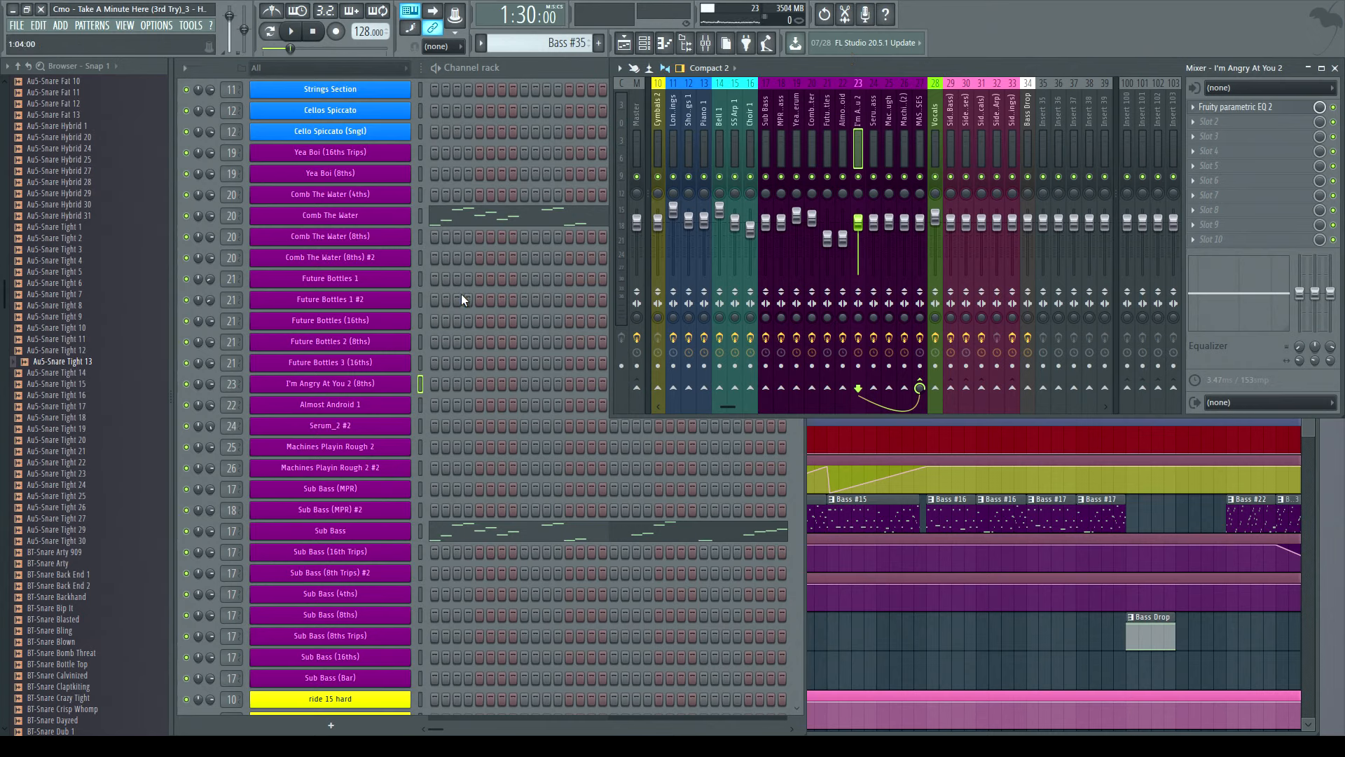
# - Open the Future Bottles (16ths) instrument, inspect its image page, audition a note and close it
pyautogui.click(332, 328)
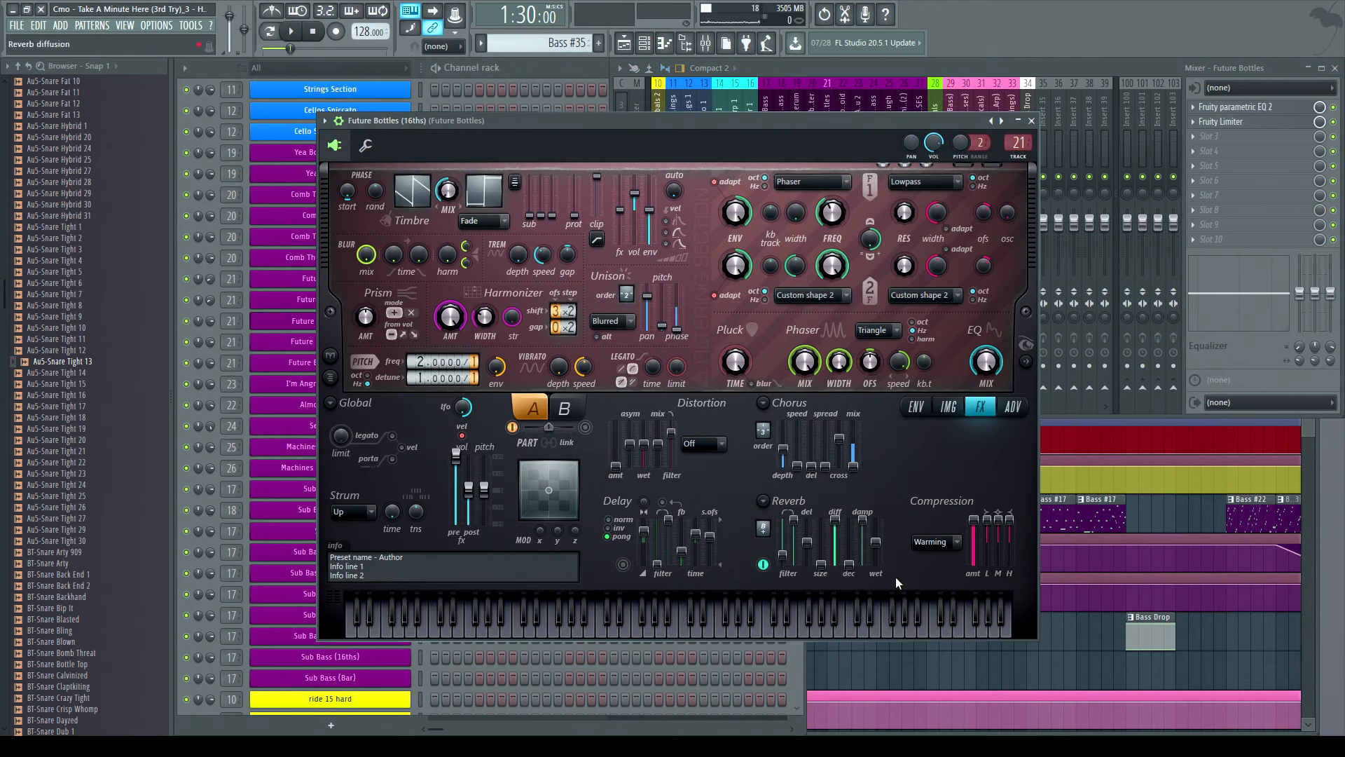
pyautogui.click(946, 407)
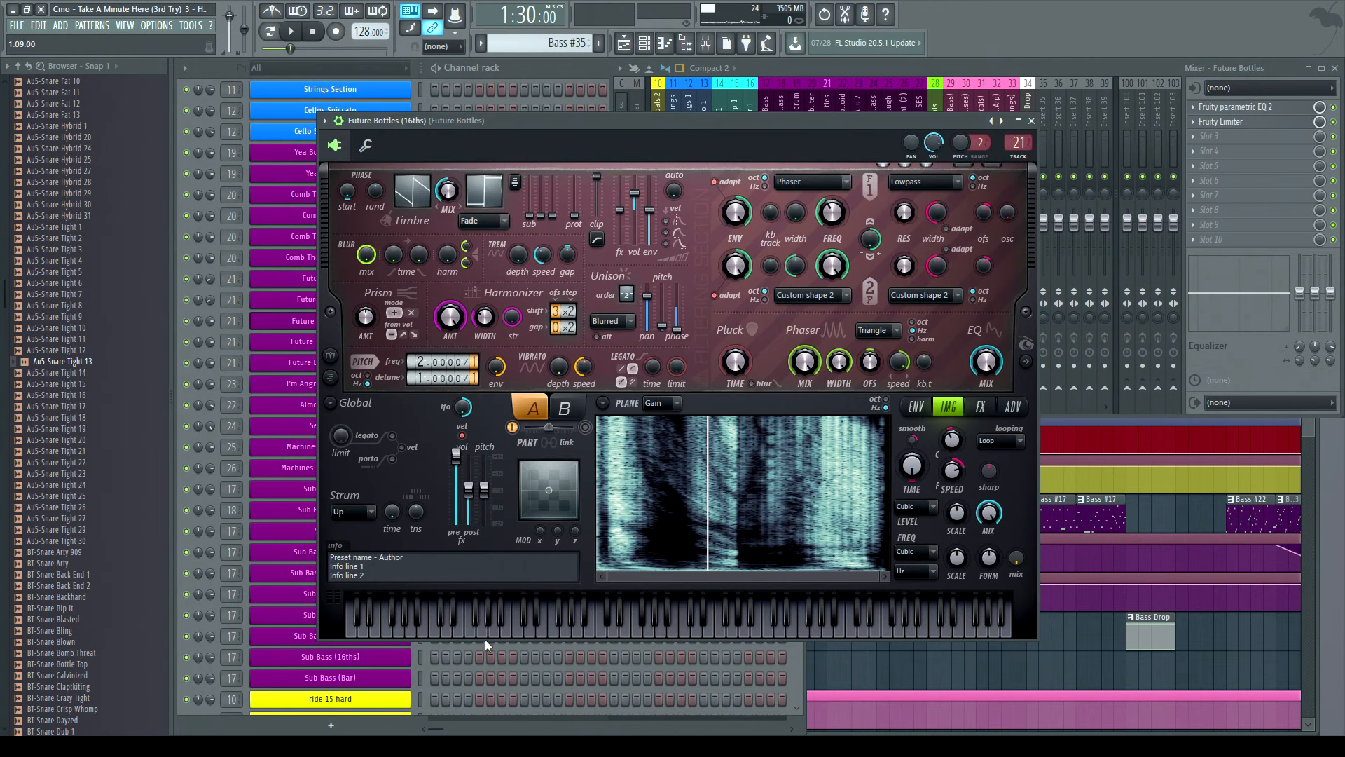
pyautogui.click(554, 634)
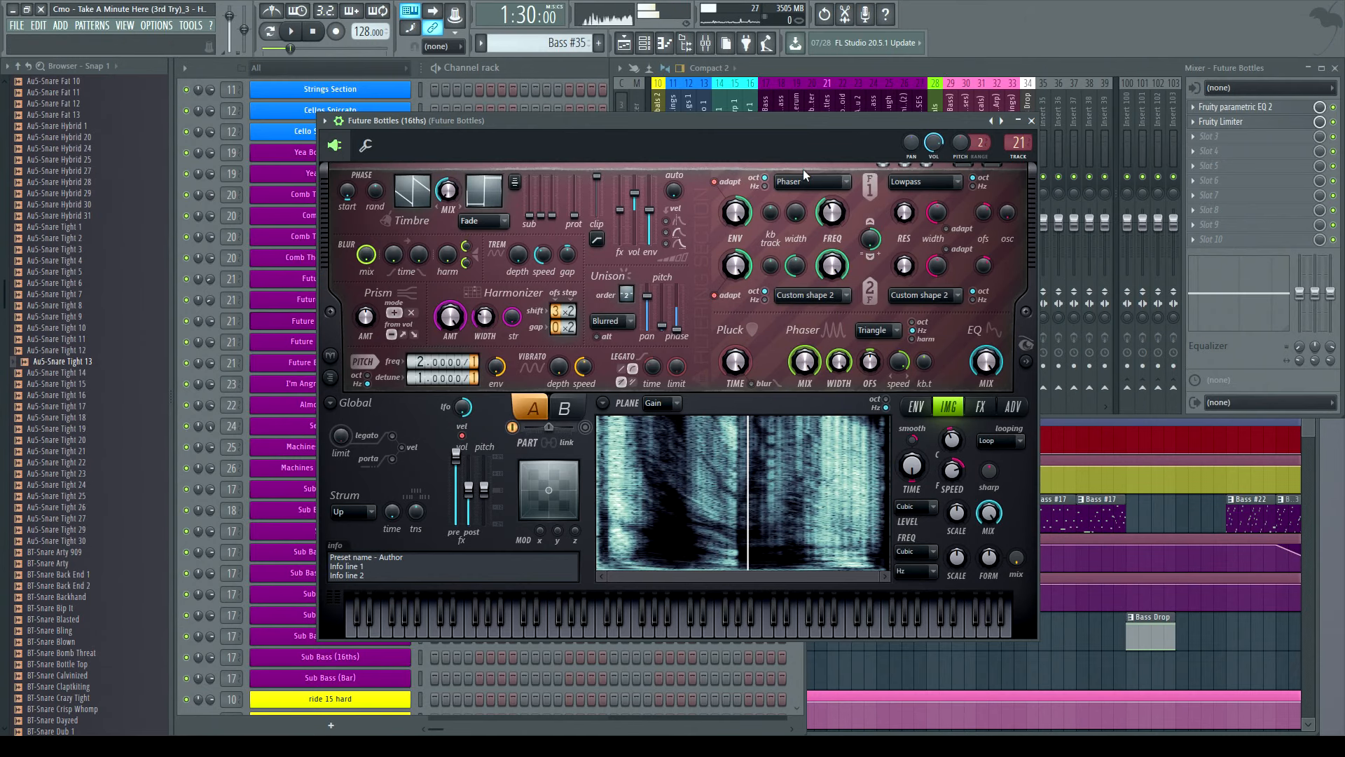
pyautogui.click(1032, 120)
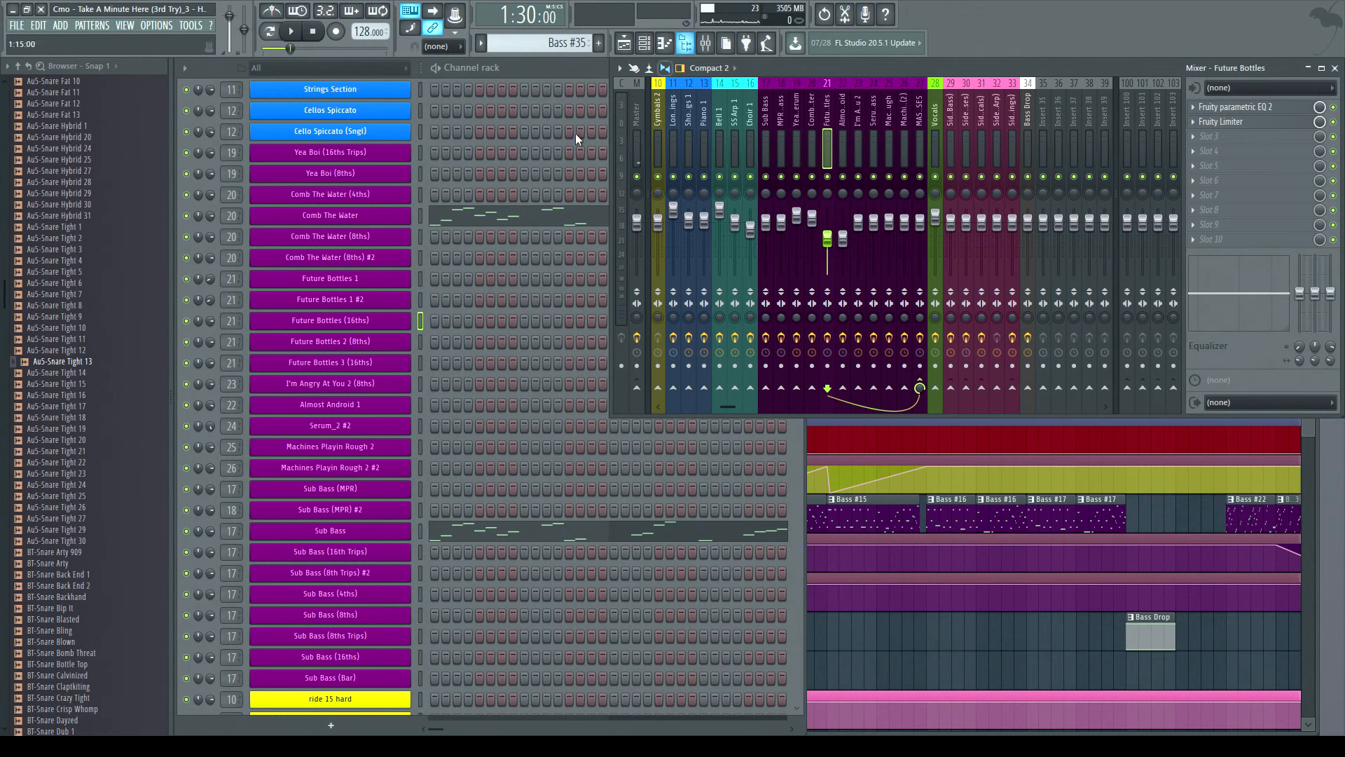
pyautogui.click(532, 72)
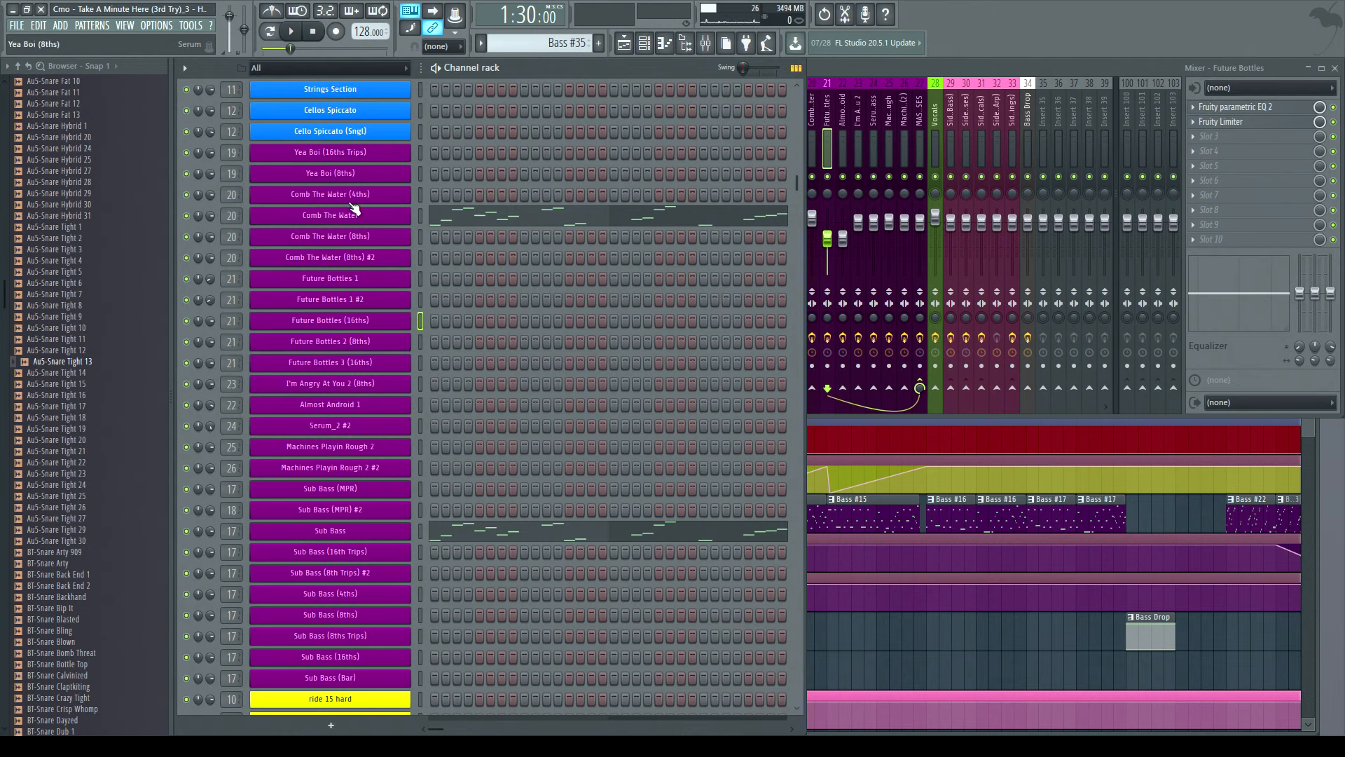
# - Open the Future Bottles 1 instrument, inspect its image page and close it
pyautogui.click(352, 283)
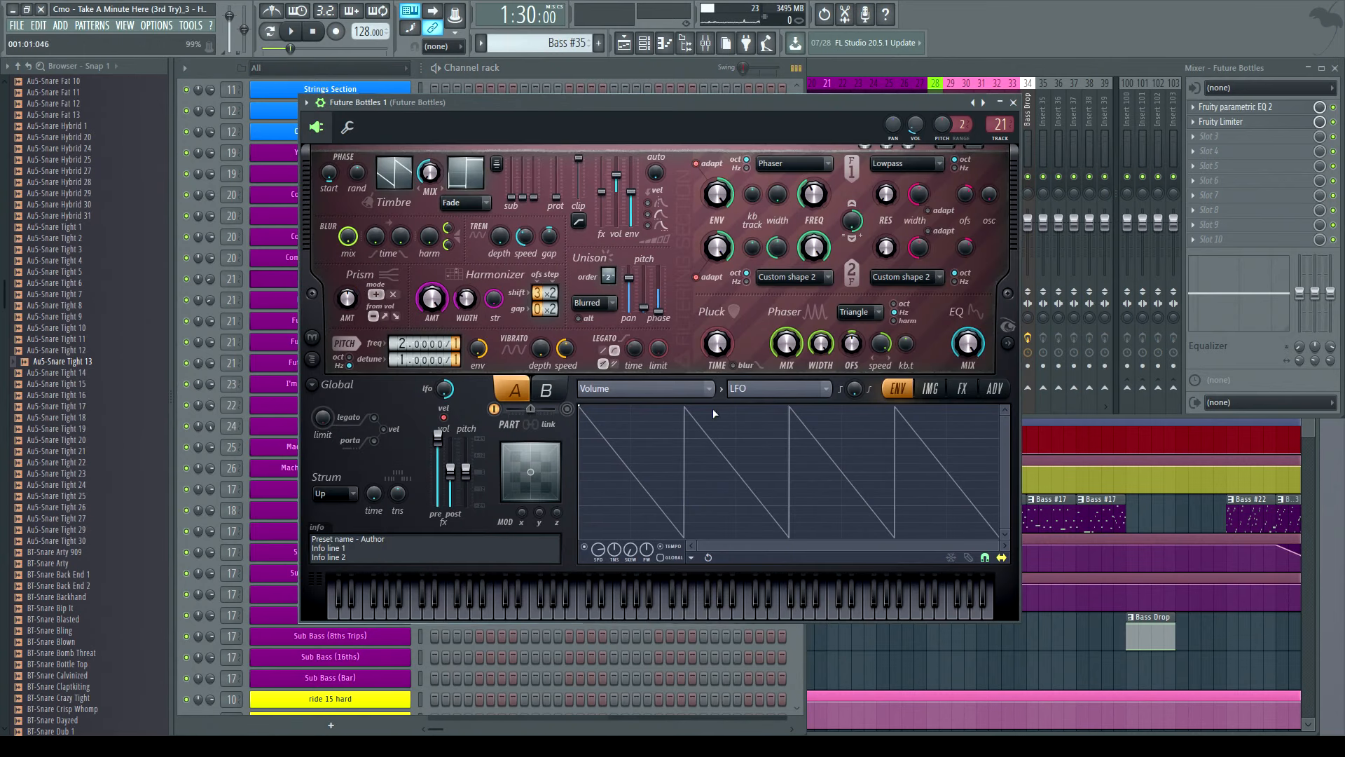
pyautogui.click(926, 393)
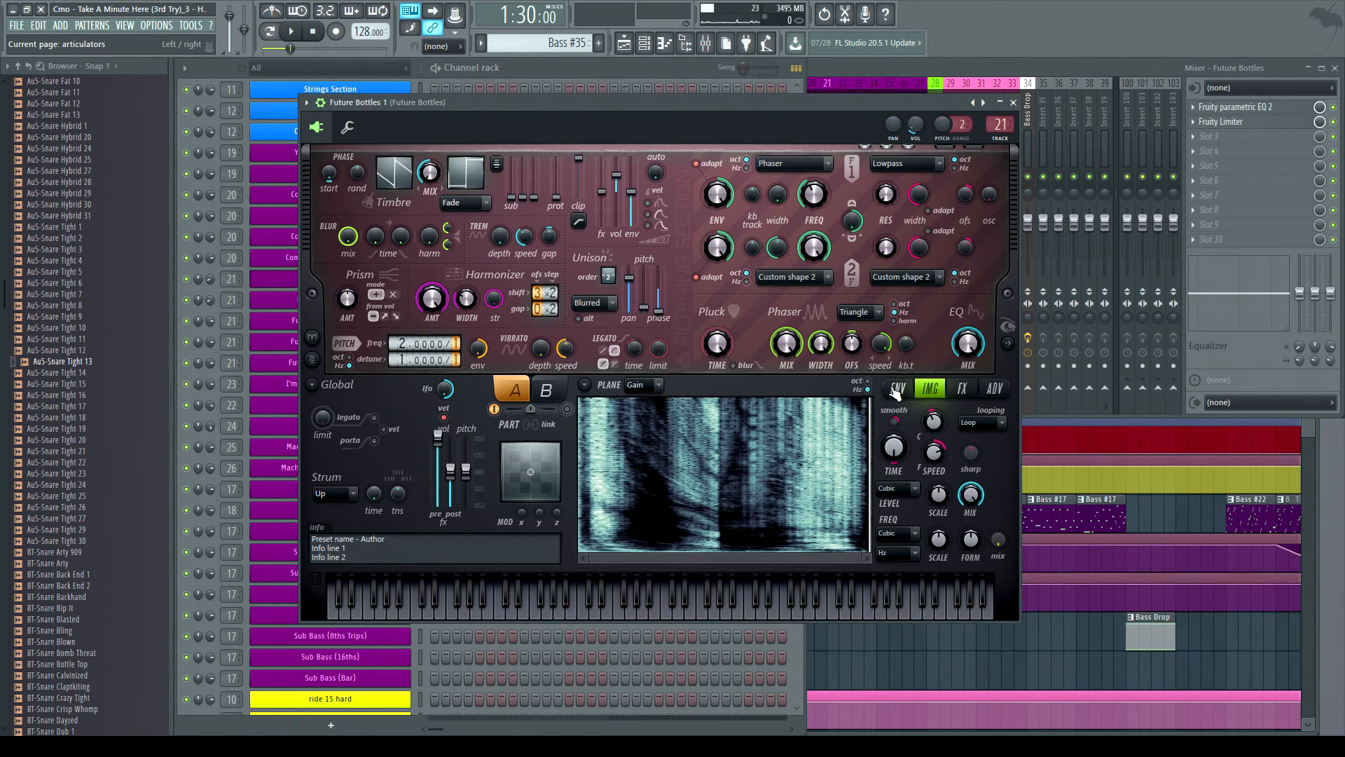
pyautogui.click(1016, 103)
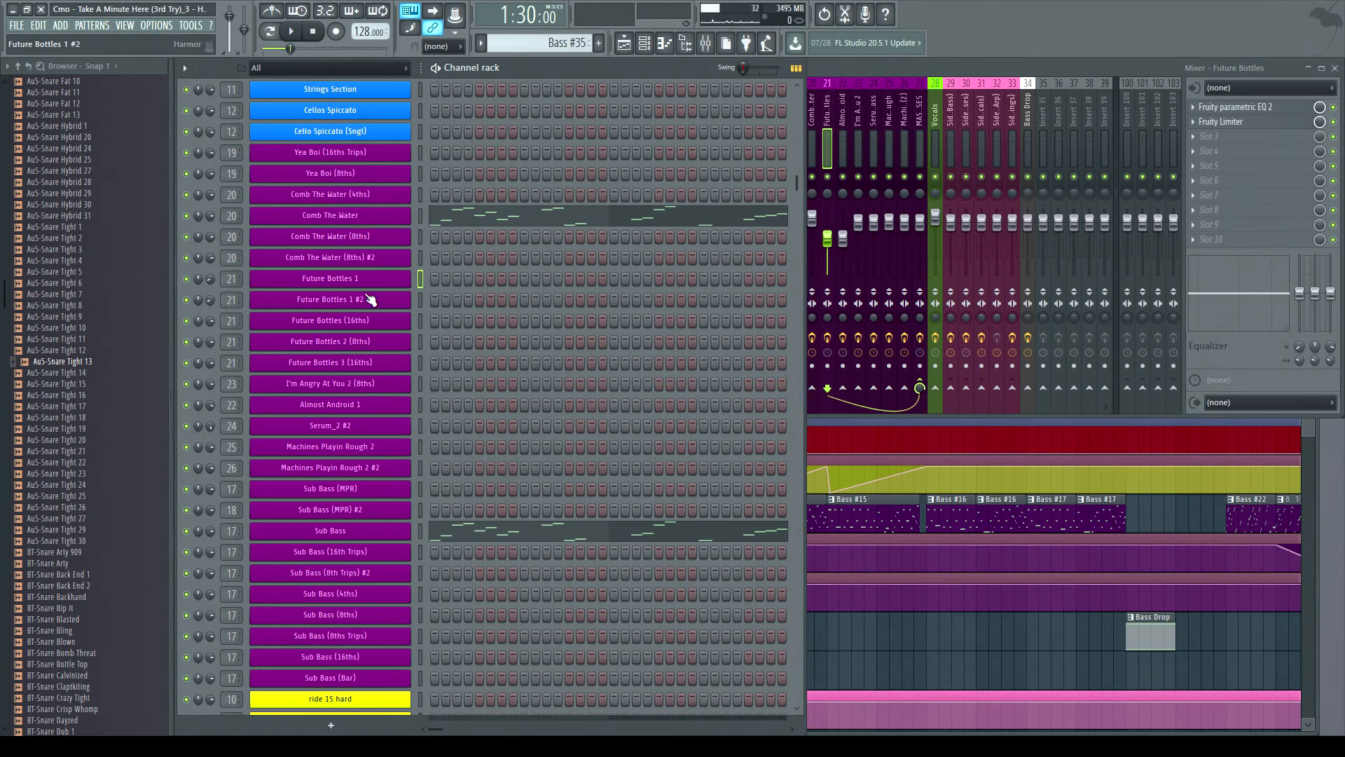
pyautogui.click(329, 281)
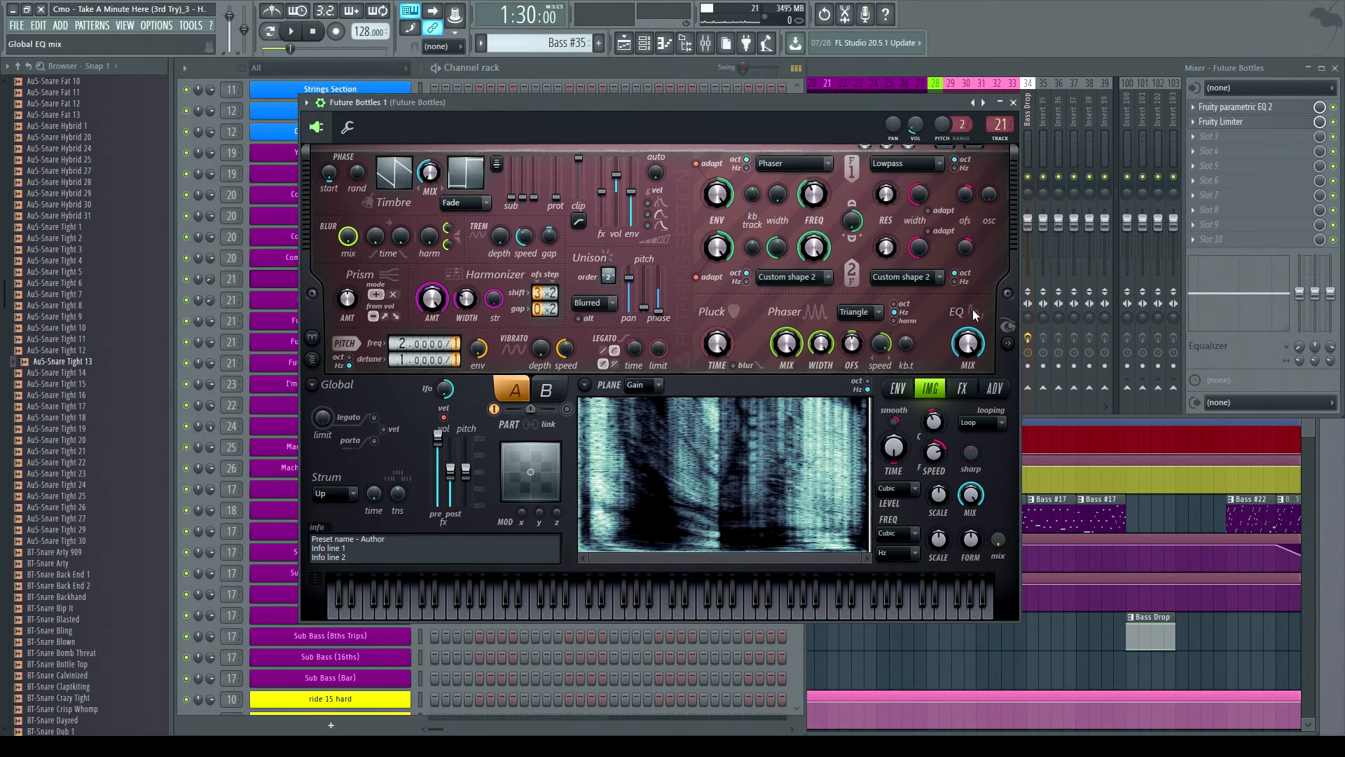
pyautogui.click(1013, 102)
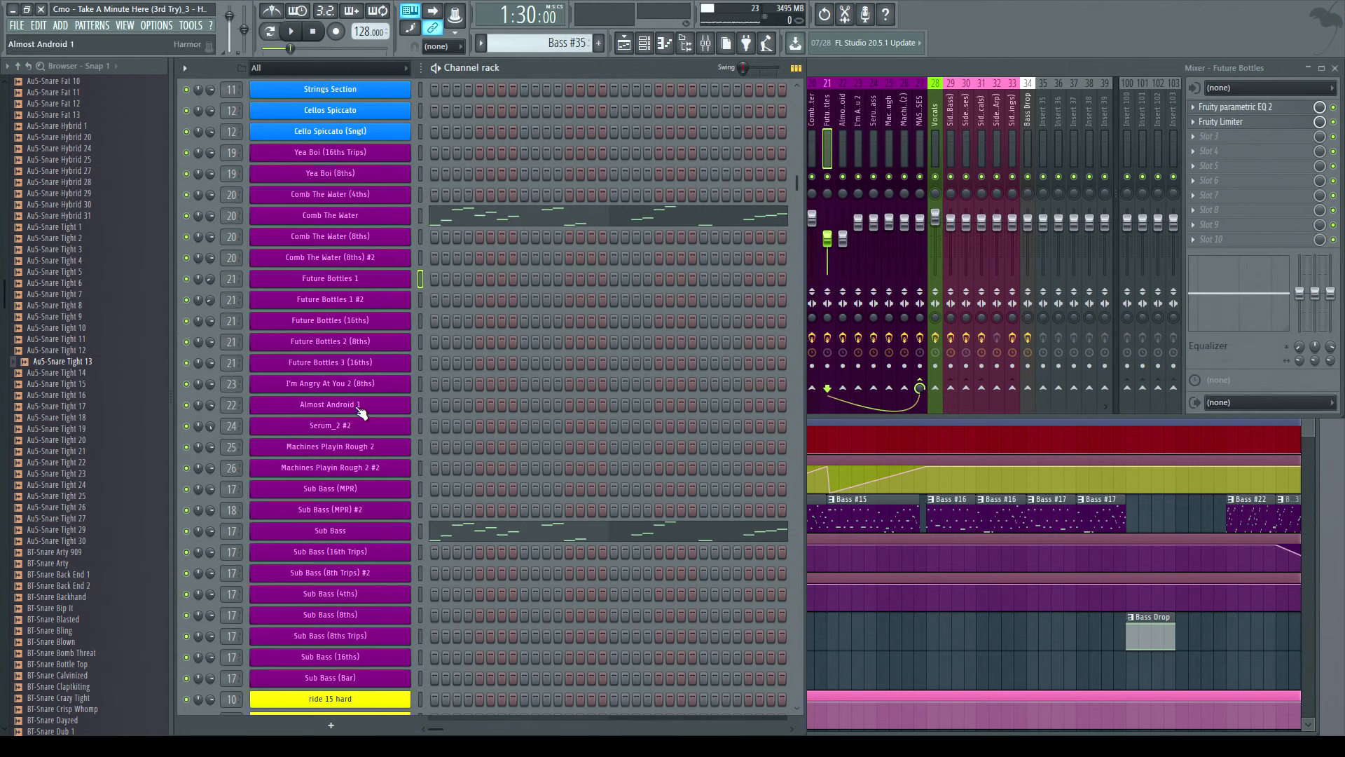
# - Open the other Future Bottles and Comb The Water (8ths) #2 channels' instruments in turn and close them
pyautogui.click(356, 341)
pyautogui.click(302, 299)
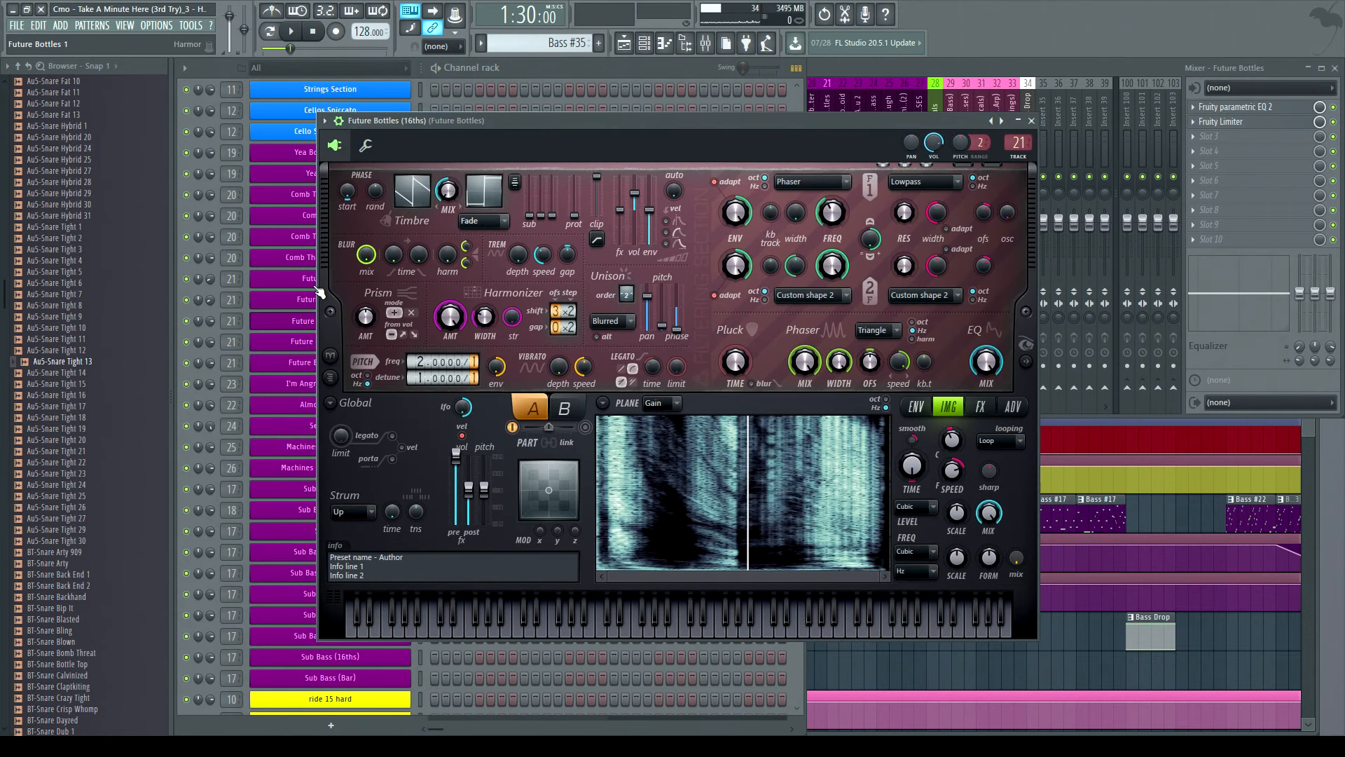
pyautogui.click(289, 278)
pyautogui.click(284, 260)
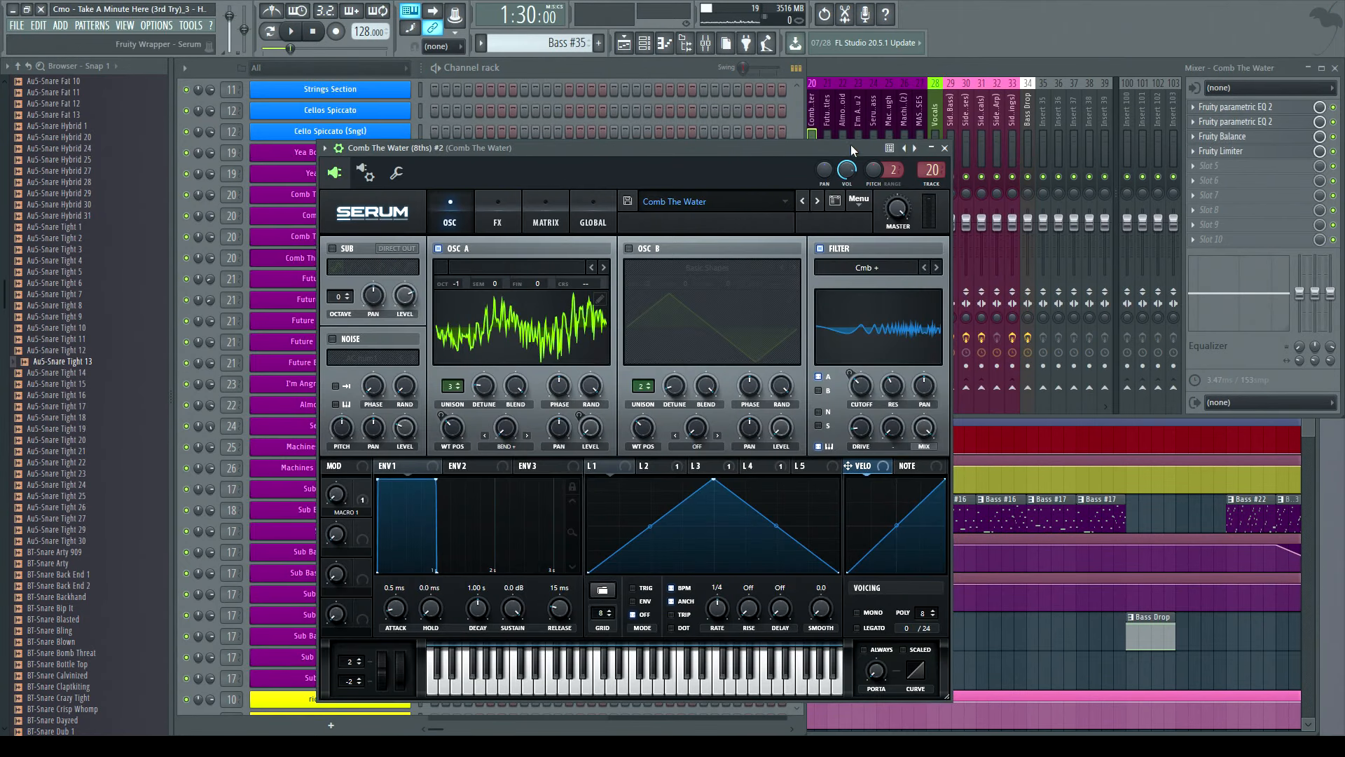
pyautogui.click(944, 149)
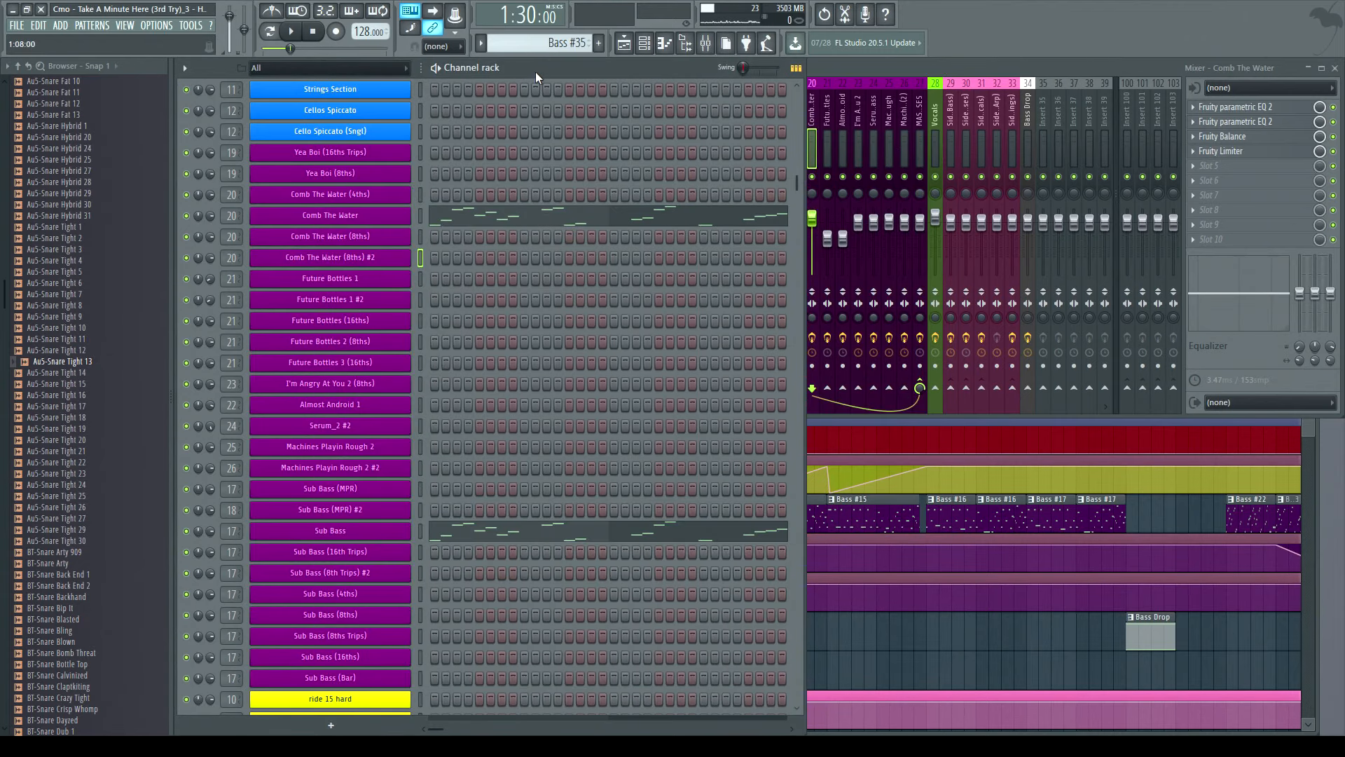
# - Survey the vocal and strings automation tracks in the playlist from the song's start
pyautogui.scroll(-5, 378, 363)
pyautogui.scroll(5, 378, 363)
pyautogui.scroll(-6, 386, 477)
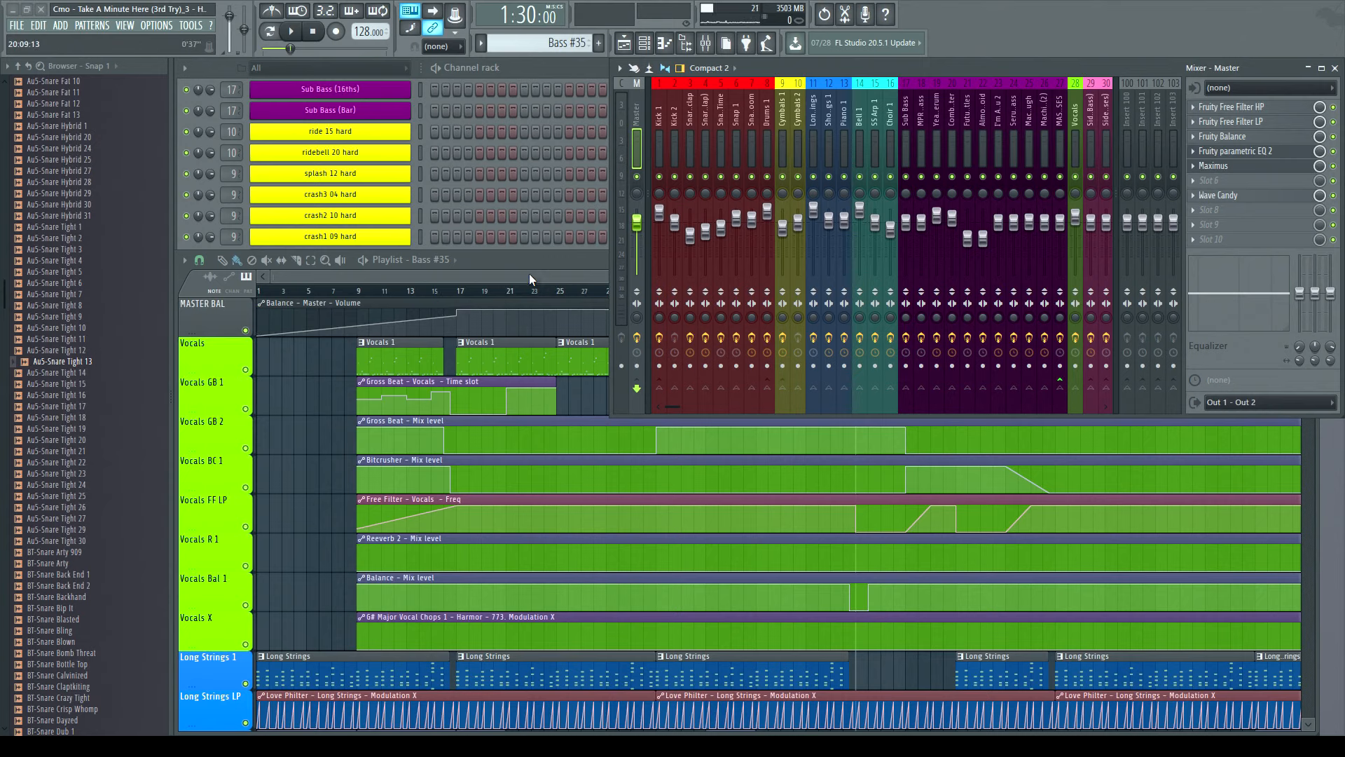
pyautogui.click(510, 266)
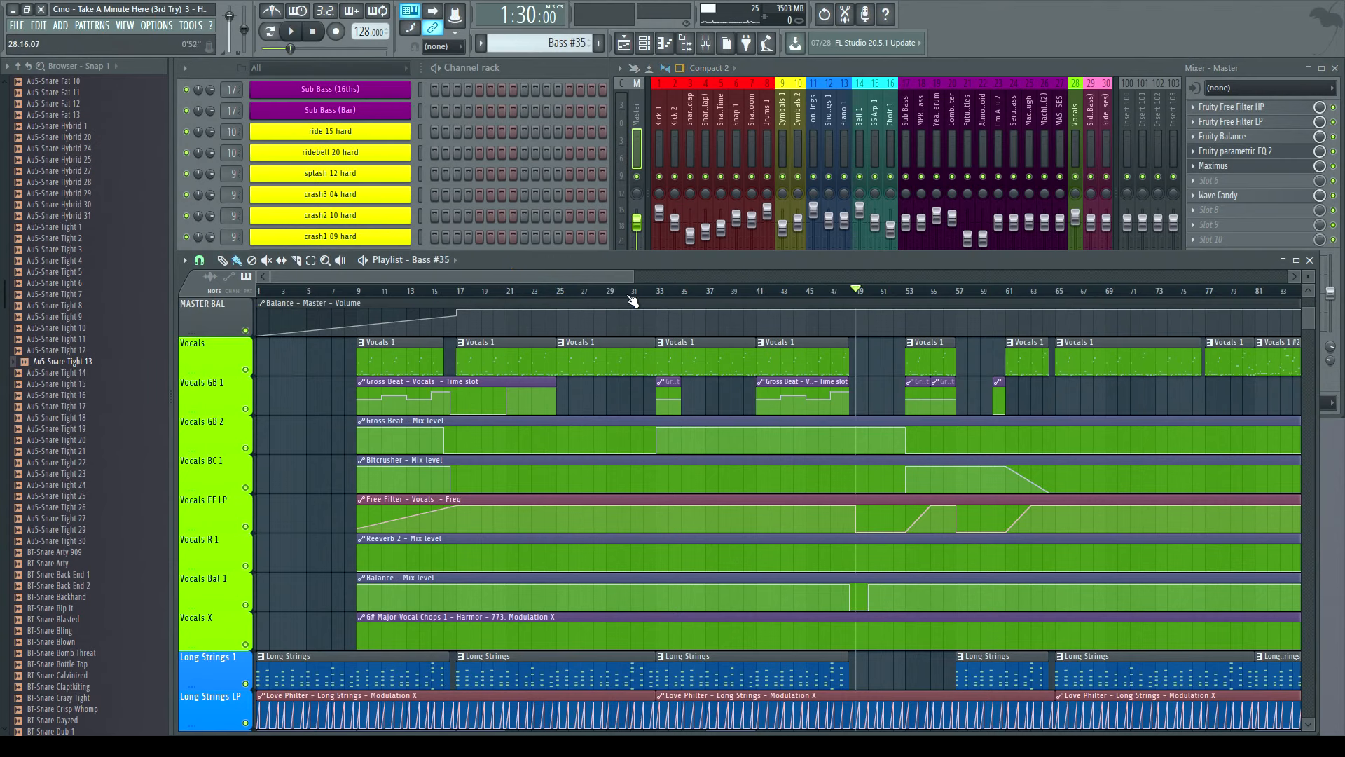
pyautogui.moveTo(634, 280); pyautogui.dragTo(914, 309)
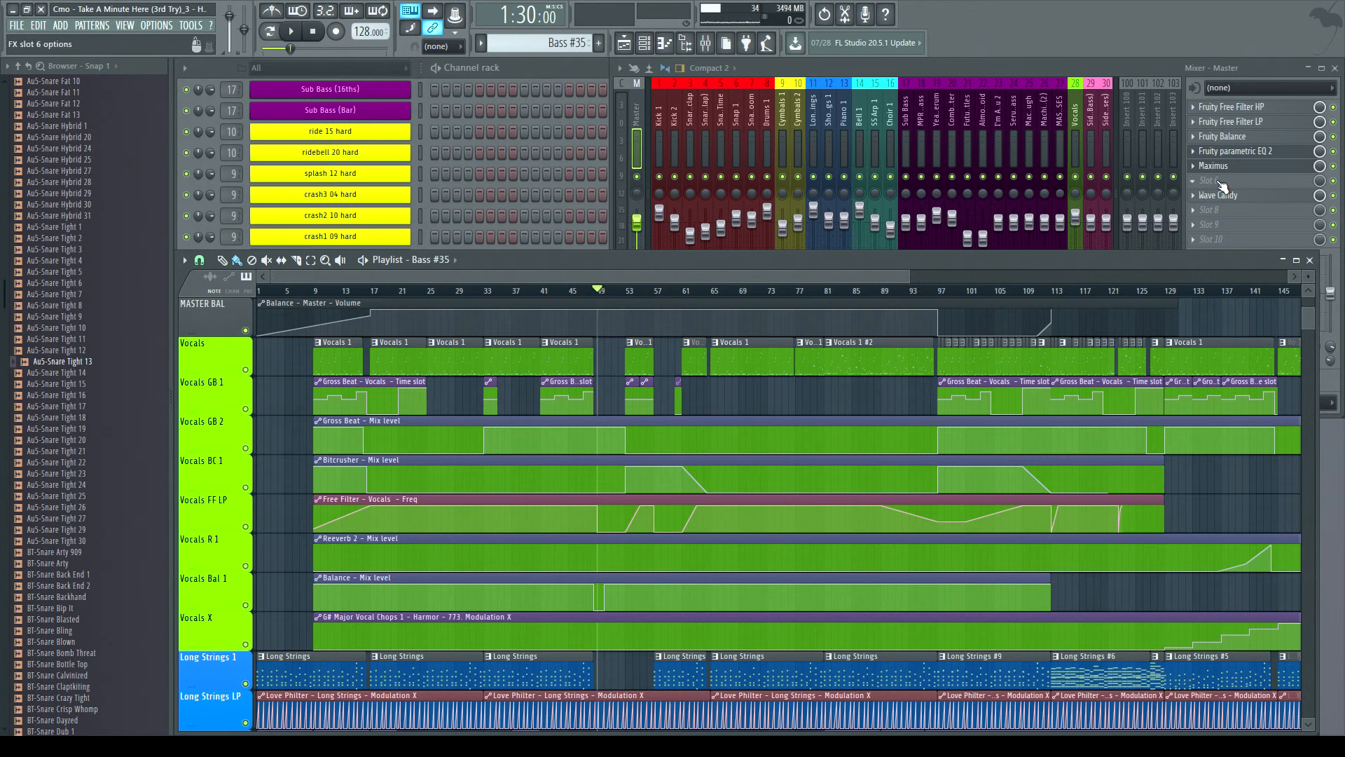
# - Open the master channel's Fruity parametric EQ 2 and Maximus effects and arrange their windows side by side
pyautogui.click(1236, 151)
pyautogui.click(1214, 166)
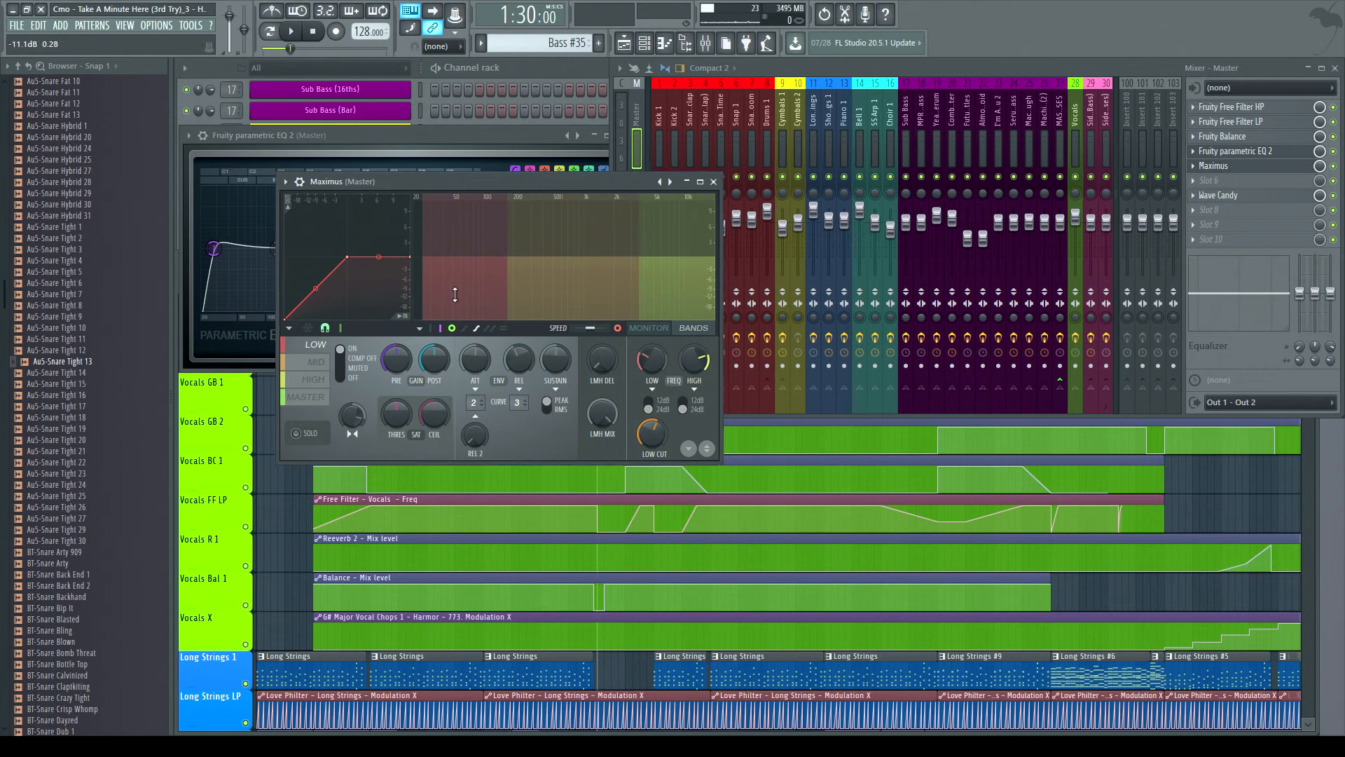
pyautogui.moveTo(402, 183); pyautogui.dragTo(712, 244)
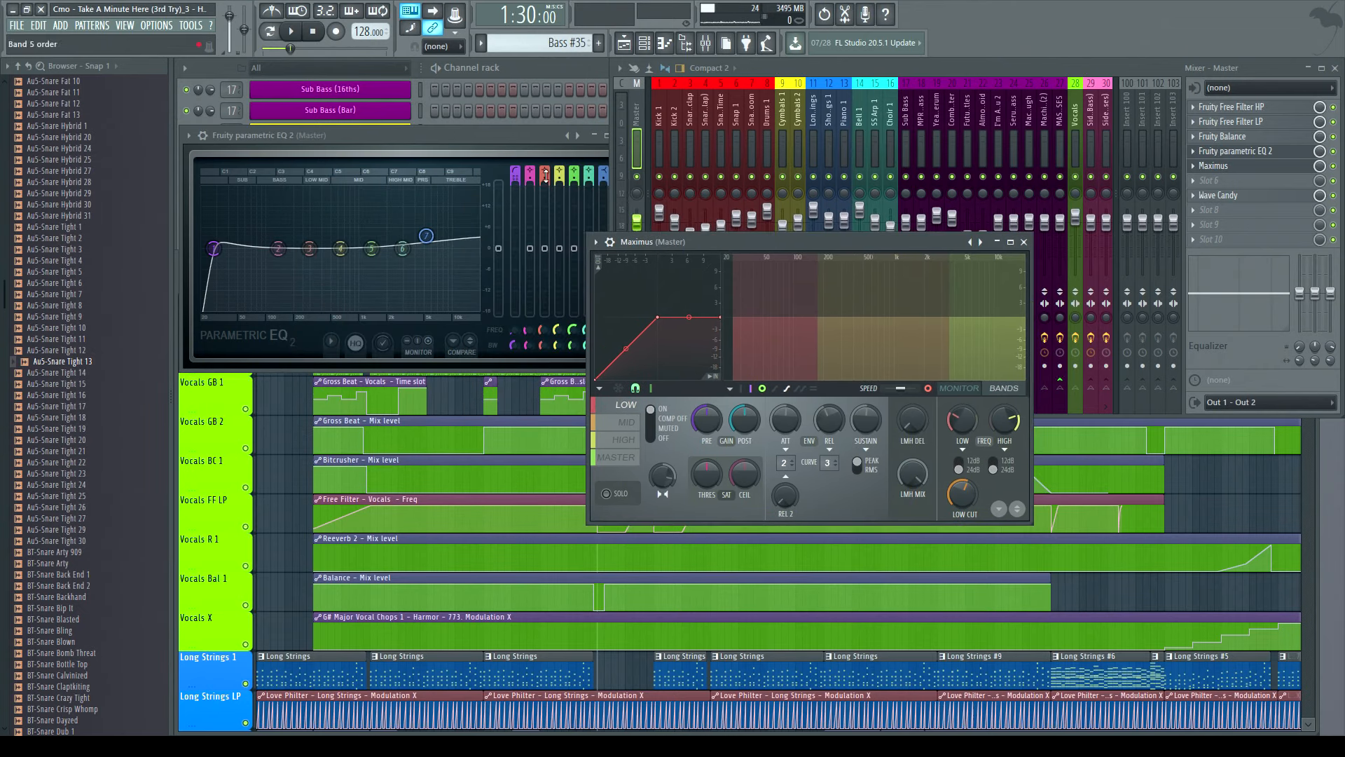
pyautogui.moveTo(422, 137); pyautogui.dragTo(469, 111)
pyautogui.moveTo(729, 248); pyautogui.dragTo(830, 94)
pyautogui.moveTo(823, 105)
pyautogui.mouseDown()
pyautogui.moveTo(844, 146)
pyautogui.moveTo(822, 108)
pyautogui.moveTo(881, 124)
pyautogui.moveTo(825, 107)
pyautogui.mouseUp()
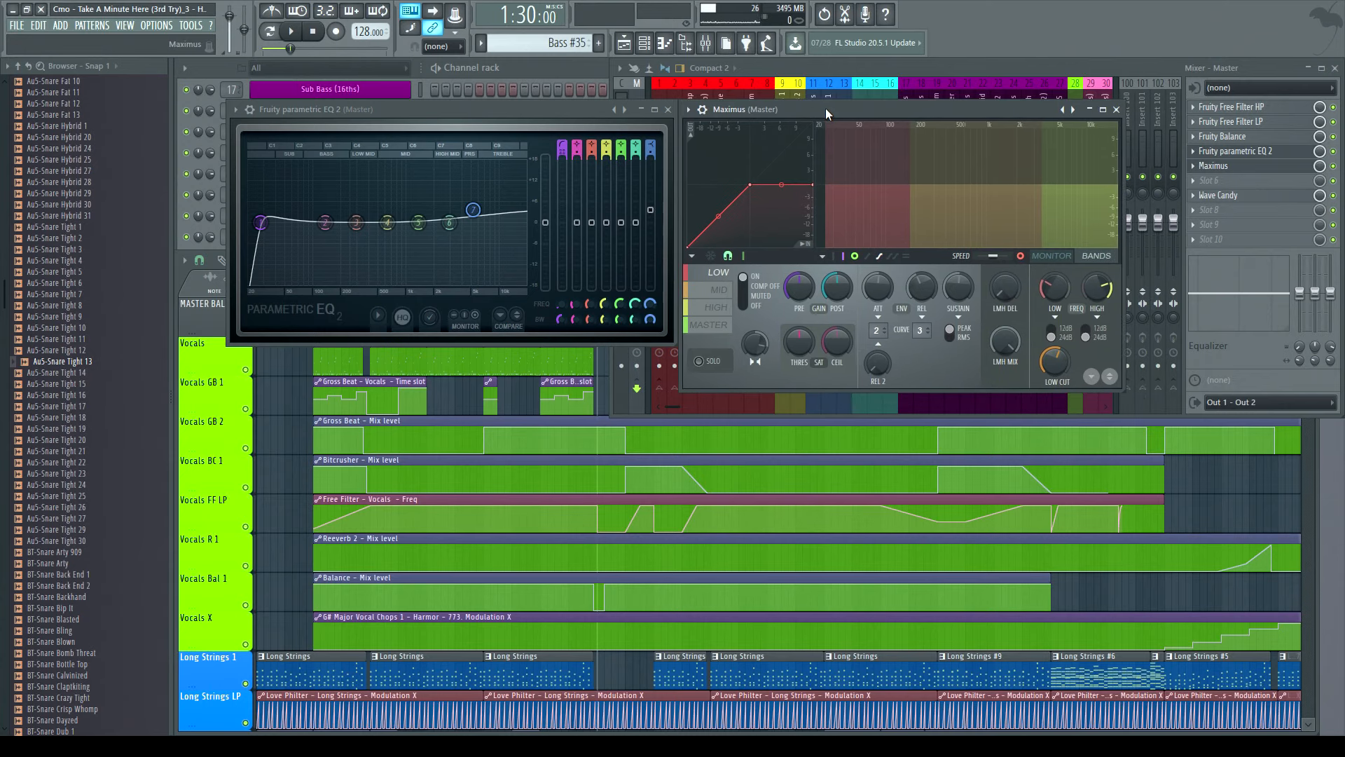
# - Examine the master's Fruity parametric EQ 2 and Maximus settings, nudging both windows into position
pyautogui.click(571, 109)
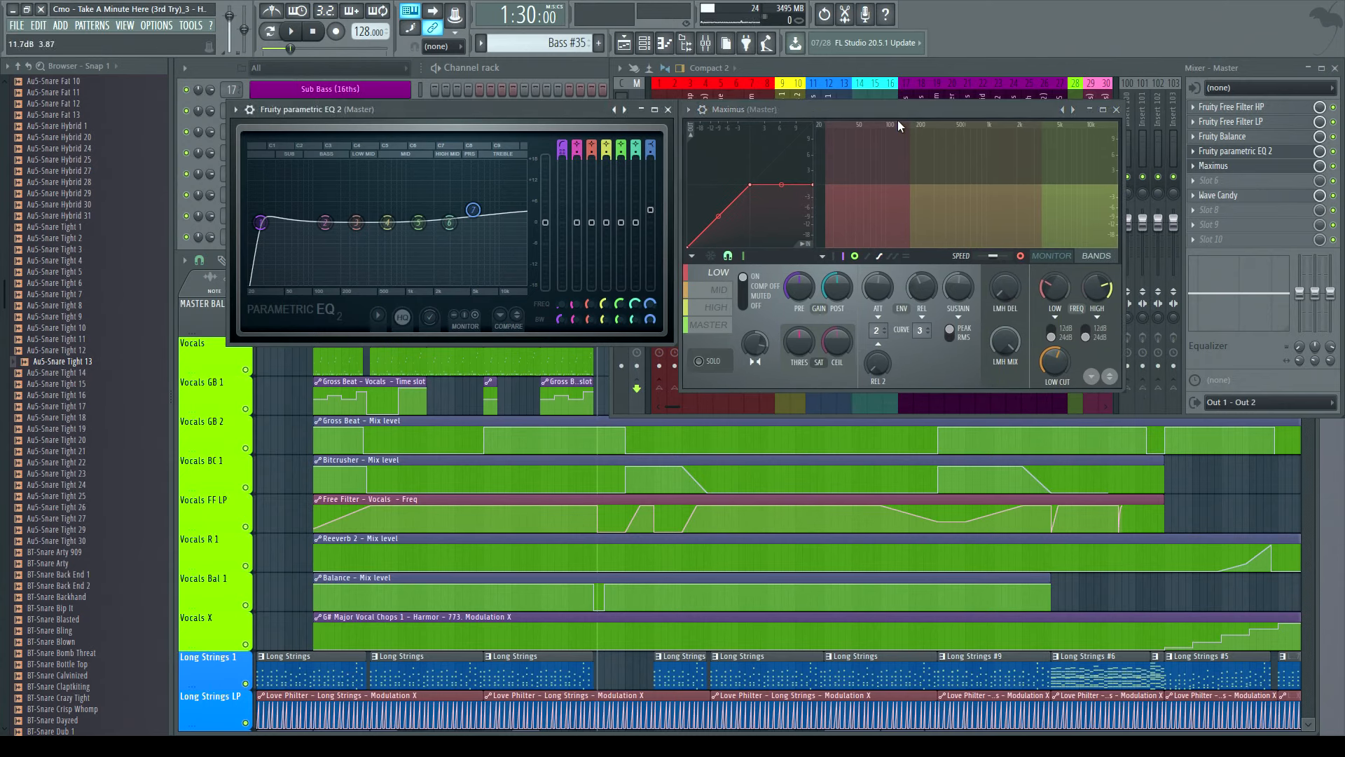
pyautogui.click(844, 112)
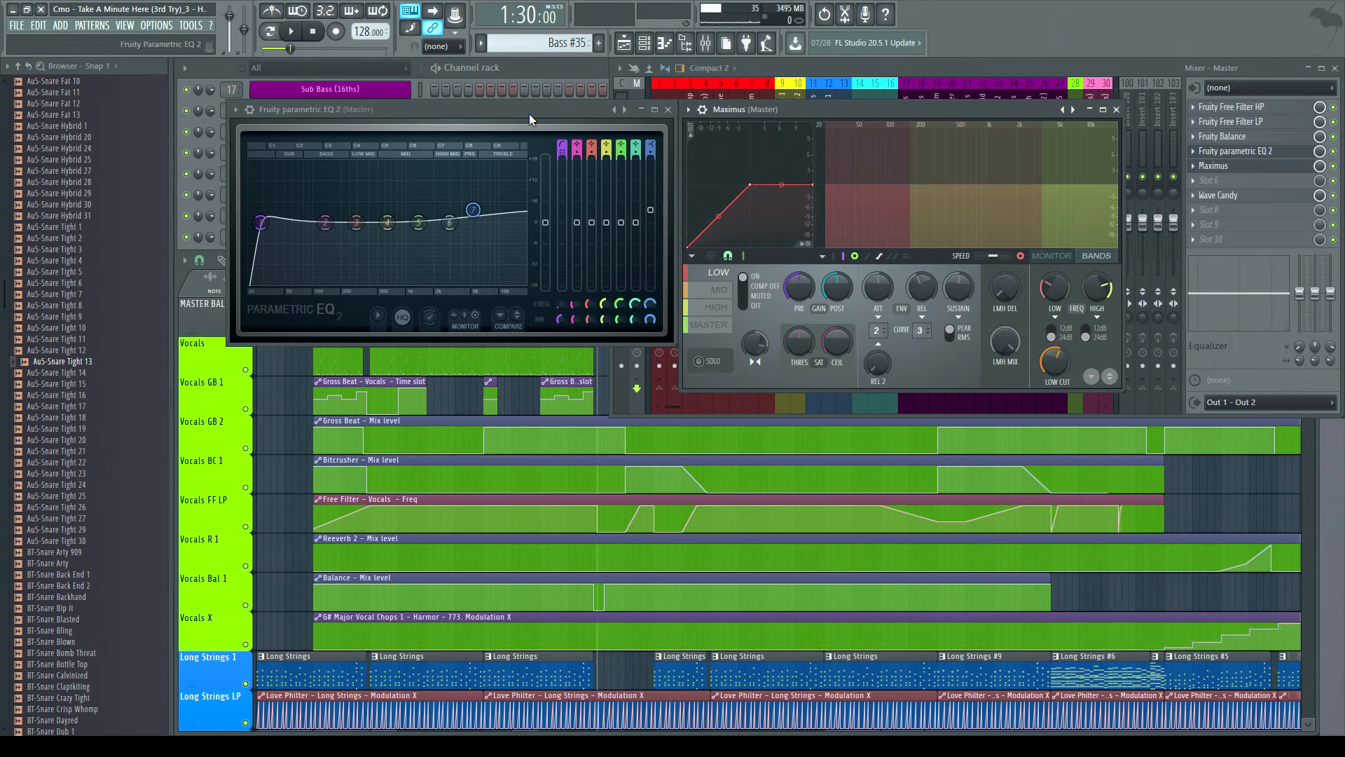
pyautogui.click(415, 120)
pyautogui.moveTo(399, 111)
pyautogui.mouseDown()
pyautogui.moveTo(325, 107)
pyautogui.moveTo(396, 106)
pyautogui.mouseUp()
pyautogui.moveTo(806, 110); pyautogui.dragTo(750, 108)
pyautogui.moveTo(512, 111)
pyautogui.mouseDown()
pyautogui.moveTo(485, 175)
pyautogui.moveTo(511, 111)
pyautogui.mouseUp()
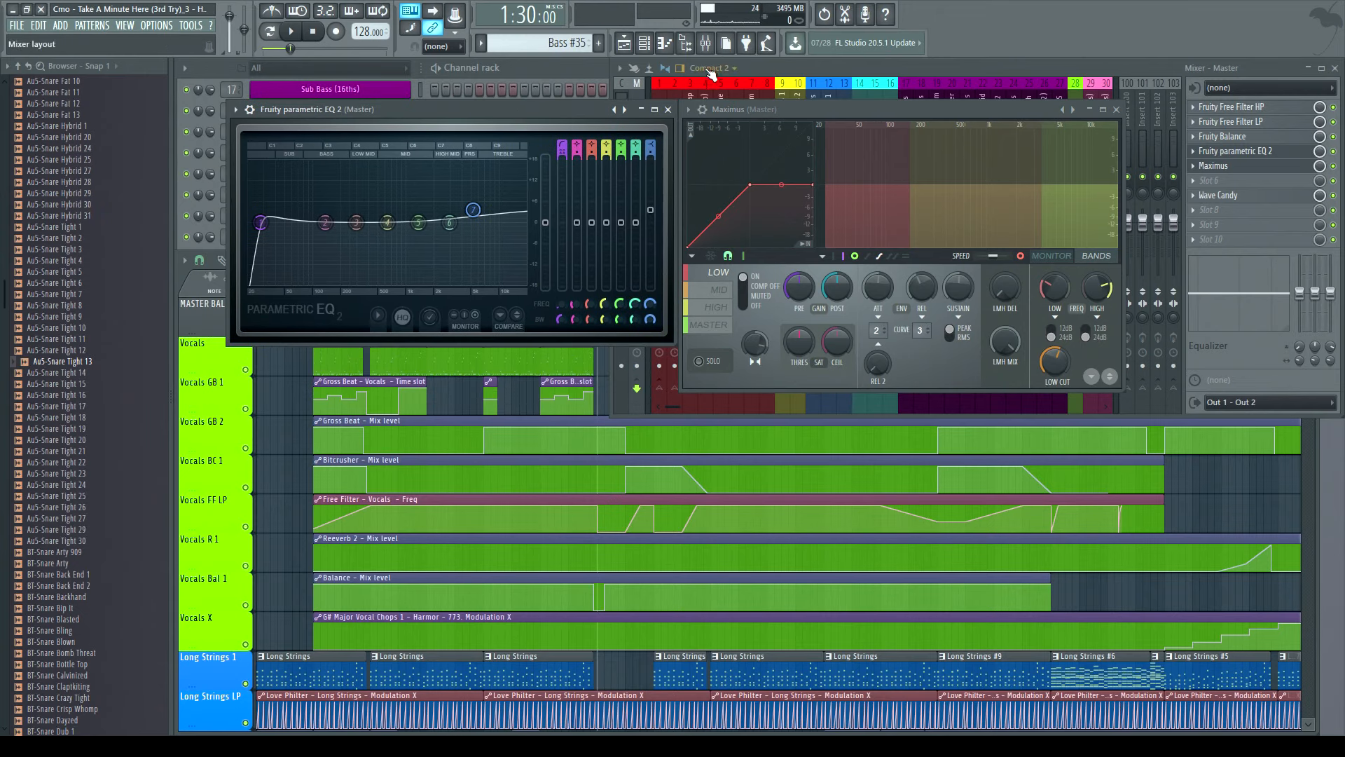
pyautogui.moveTo(760, 111)
pyautogui.mouseDown()
pyautogui.moveTo(819, 129)
pyautogui.moveTo(774, 105)
pyautogui.moveTo(765, 118)
pyautogui.mouseUp()
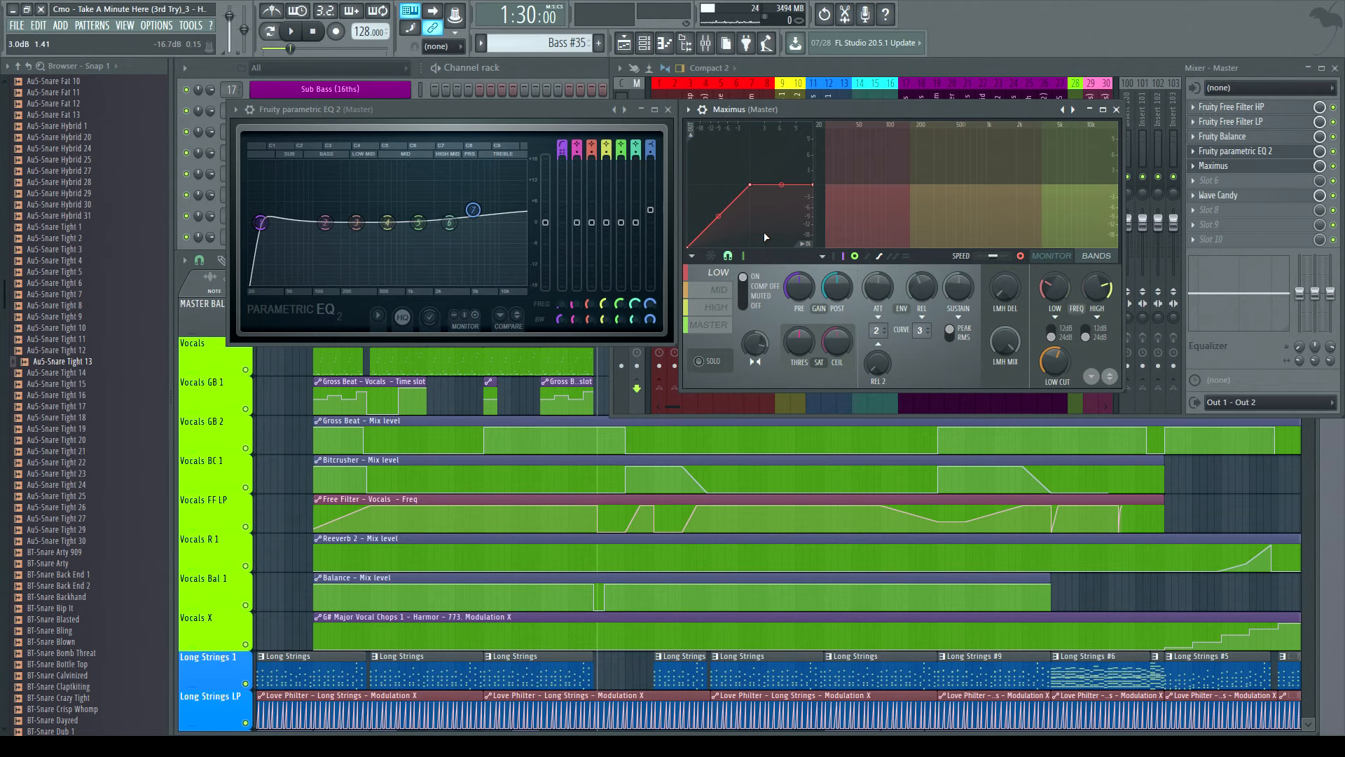
# - Compare the Maximus low, mid, high and master band settings in turn, then close the Maximus and parametric EQ windows
pyautogui.moveTo(506, 112)
pyautogui.mouseDown()
pyautogui.moveTo(473, 171)
pyautogui.moveTo(509, 109)
pyautogui.mouseUp()
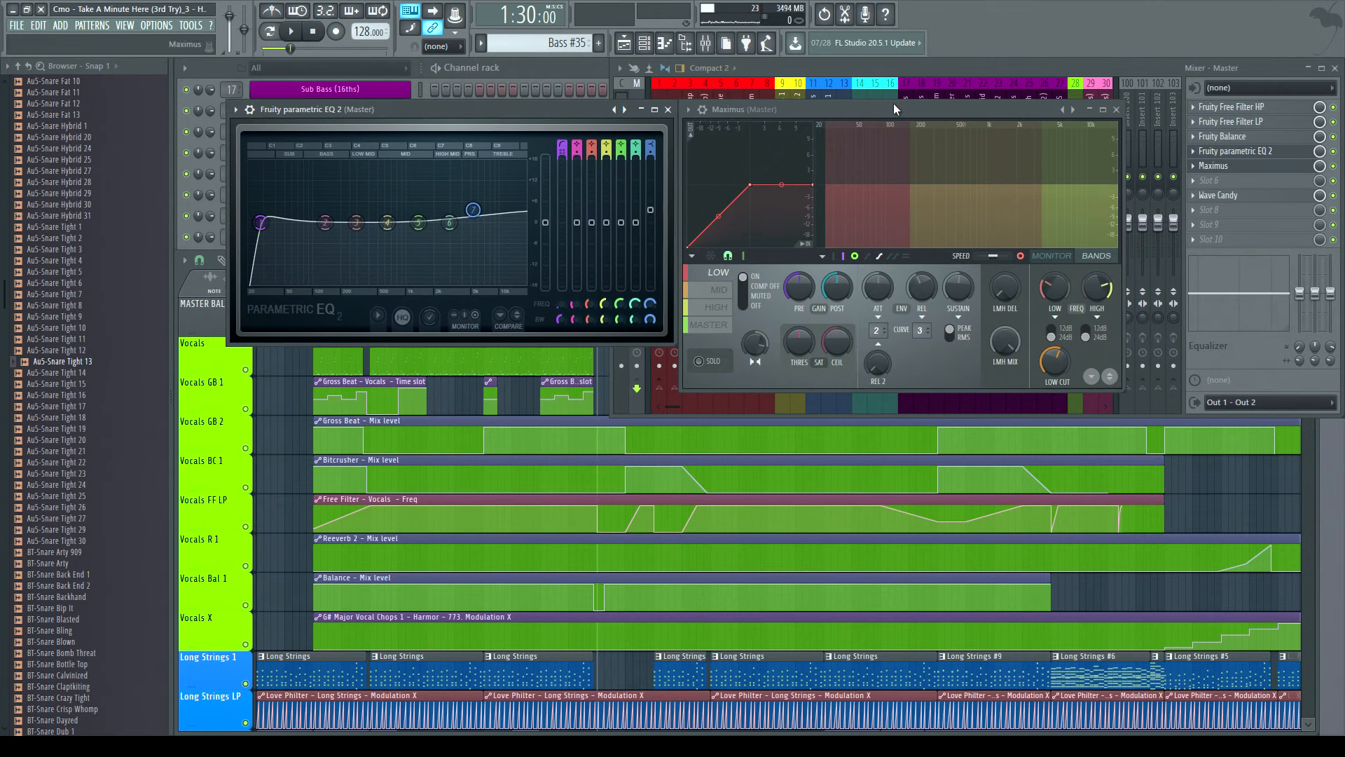
pyautogui.click(710, 323)
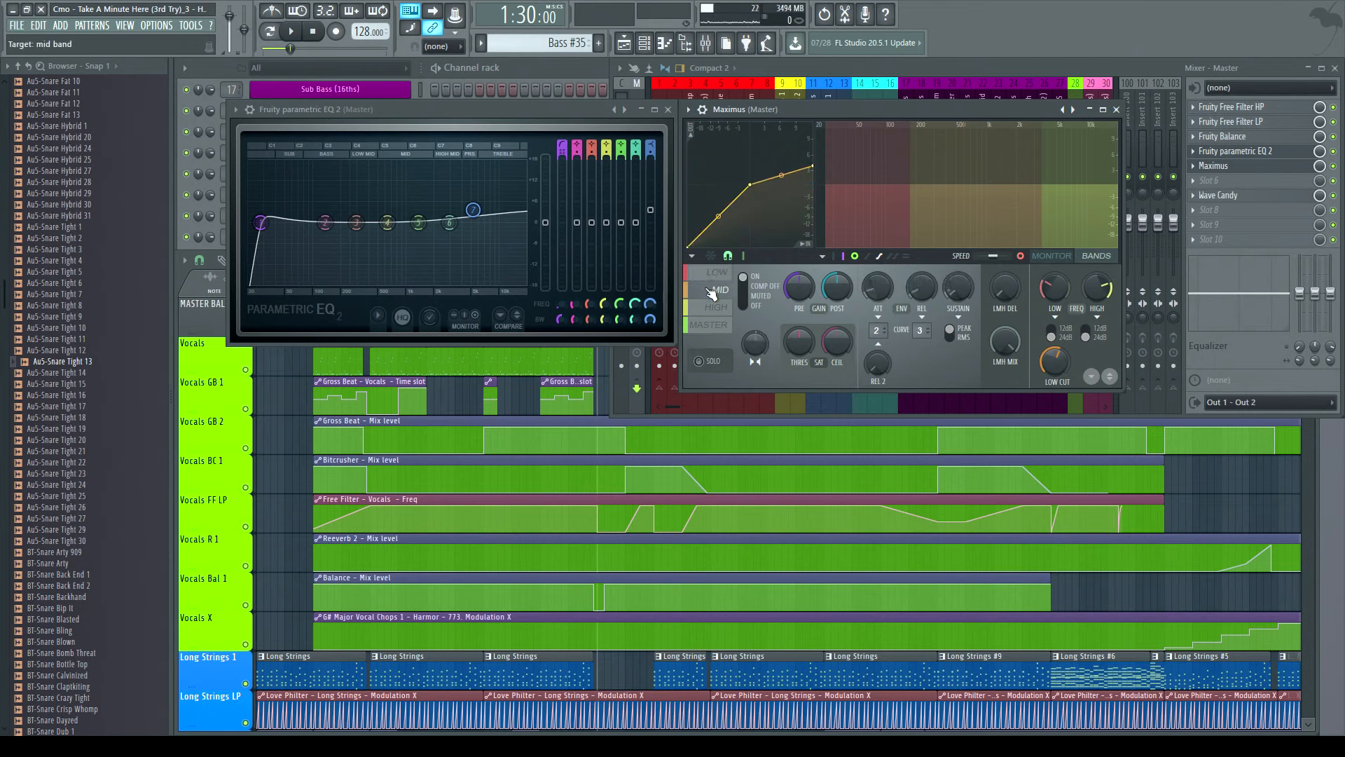
pyautogui.click(717, 272)
pyautogui.click(709, 325)
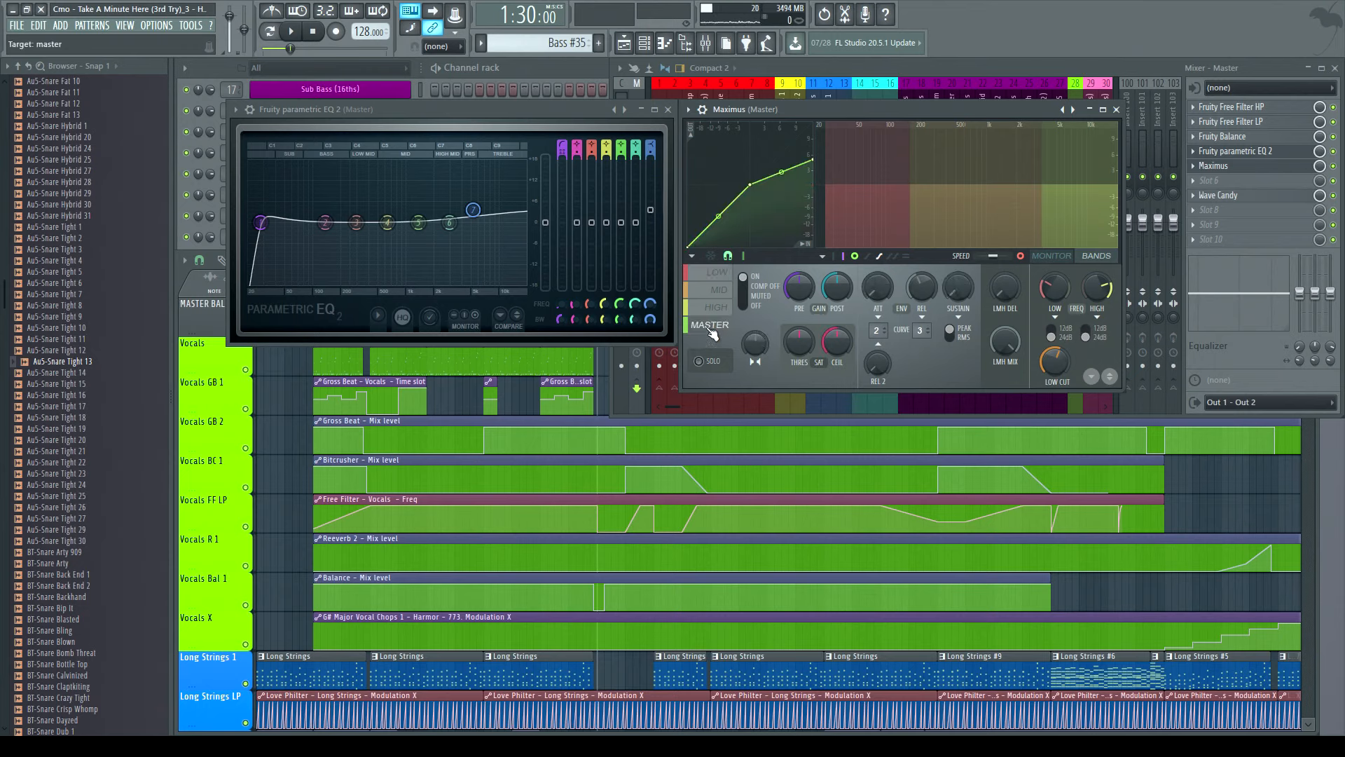
pyautogui.click(718, 308)
pyautogui.click(717, 272)
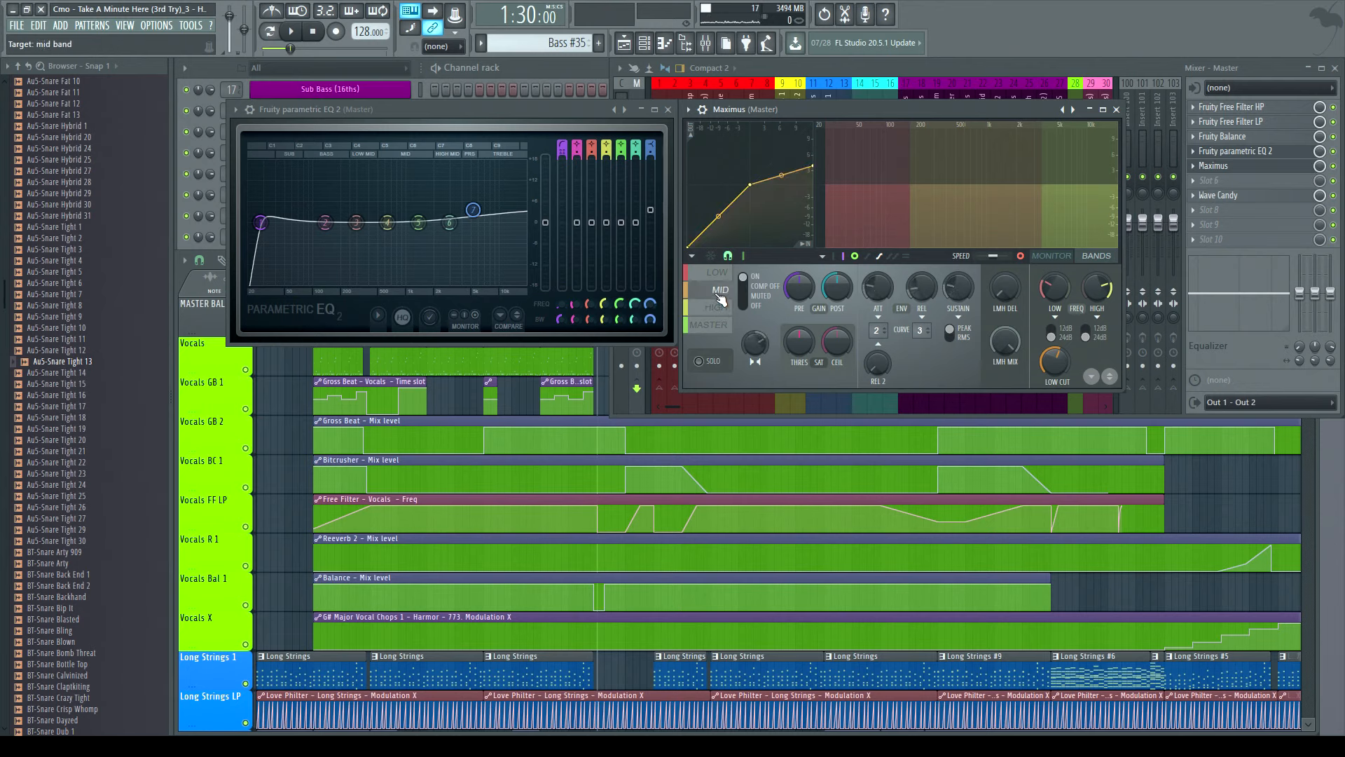
pyautogui.click(712, 328)
pyautogui.click(716, 310)
pyautogui.click(715, 290)
pyautogui.click(715, 273)
pyautogui.click(709, 325)
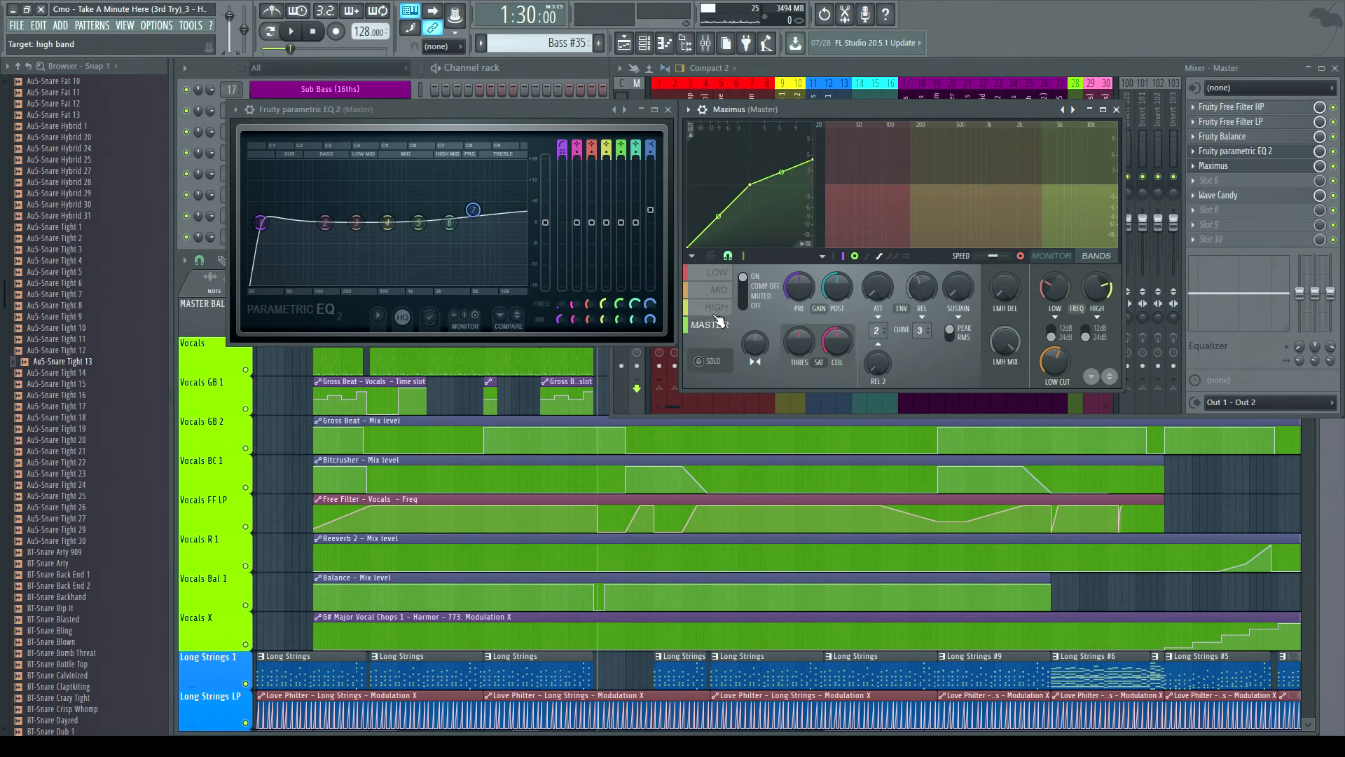
pyautogui.click(716, 307)
pyautogui.click(716, 289)
pyautogui.click(716, 272)
pyautogui.click(710, 326)
pyautogui.click(721, 278)
pyautogui.click(709, 325)
pyautogui.click(715, 313)
pyautogui.click(717, 296)
pyautogui.click(717, 277)
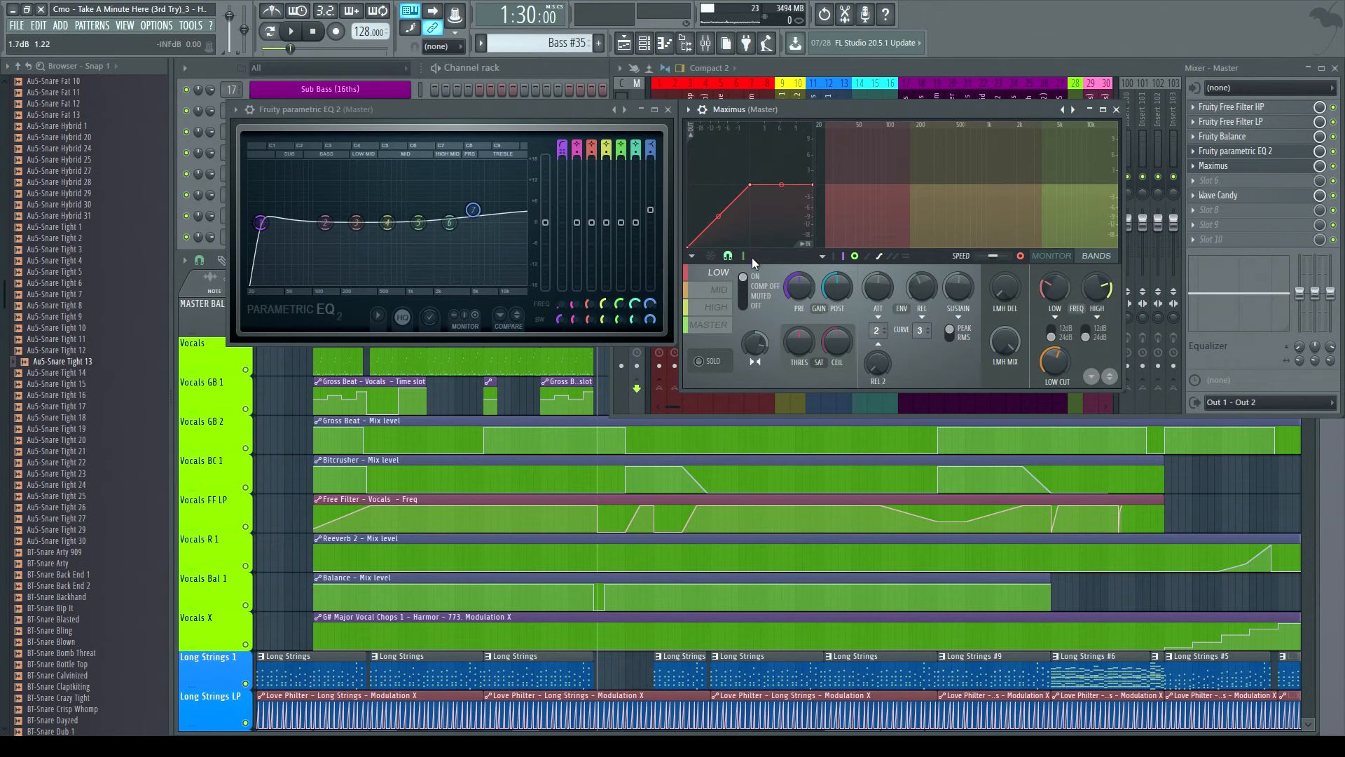
pyautogui.click(708, 328)
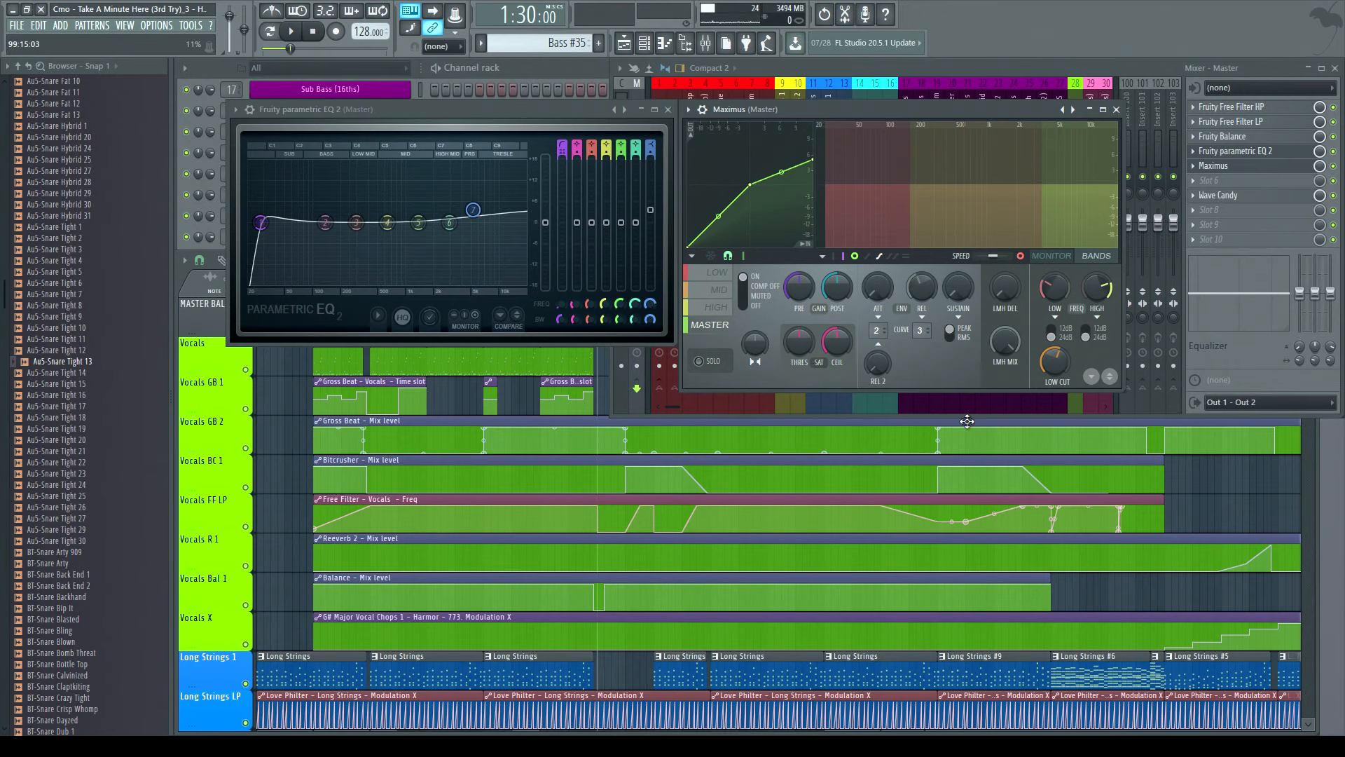
pyautogui.click(1116, 110)
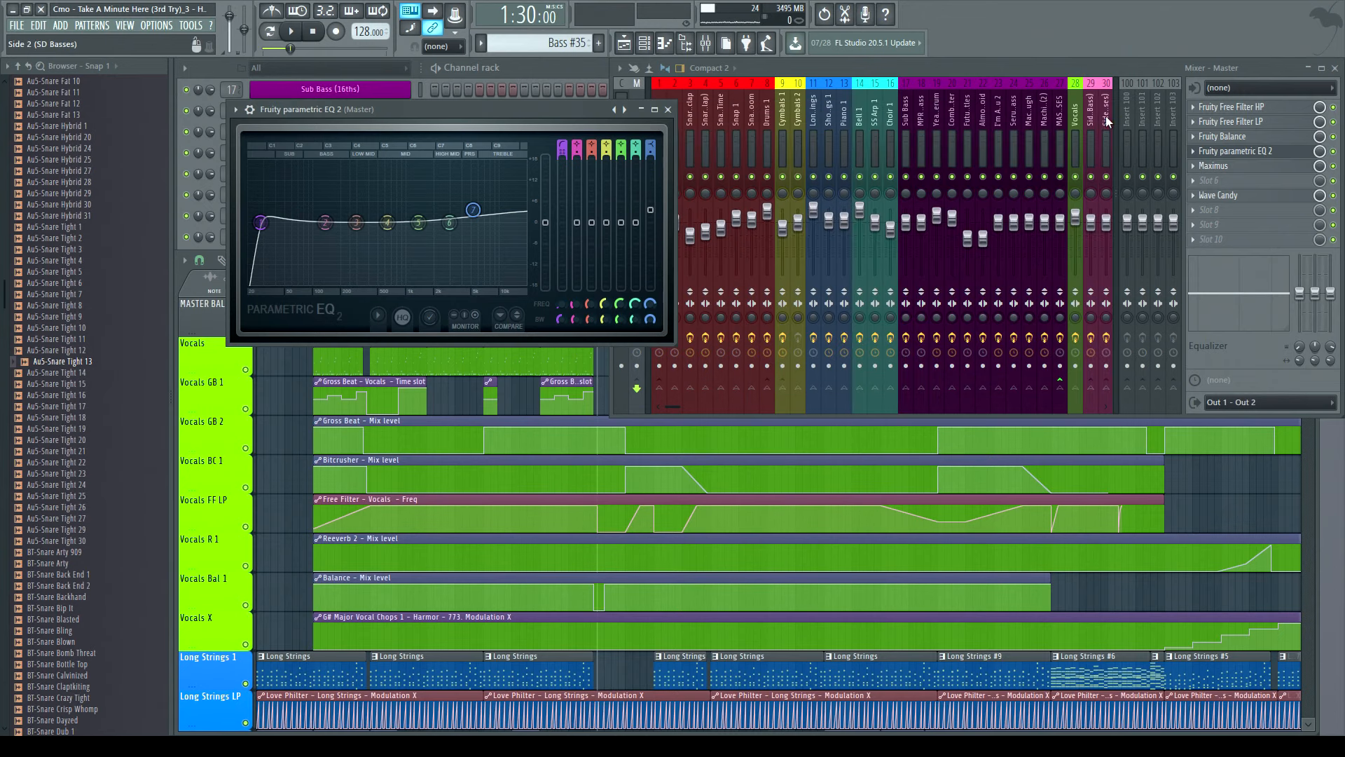
pyautogui.click(667, 110)
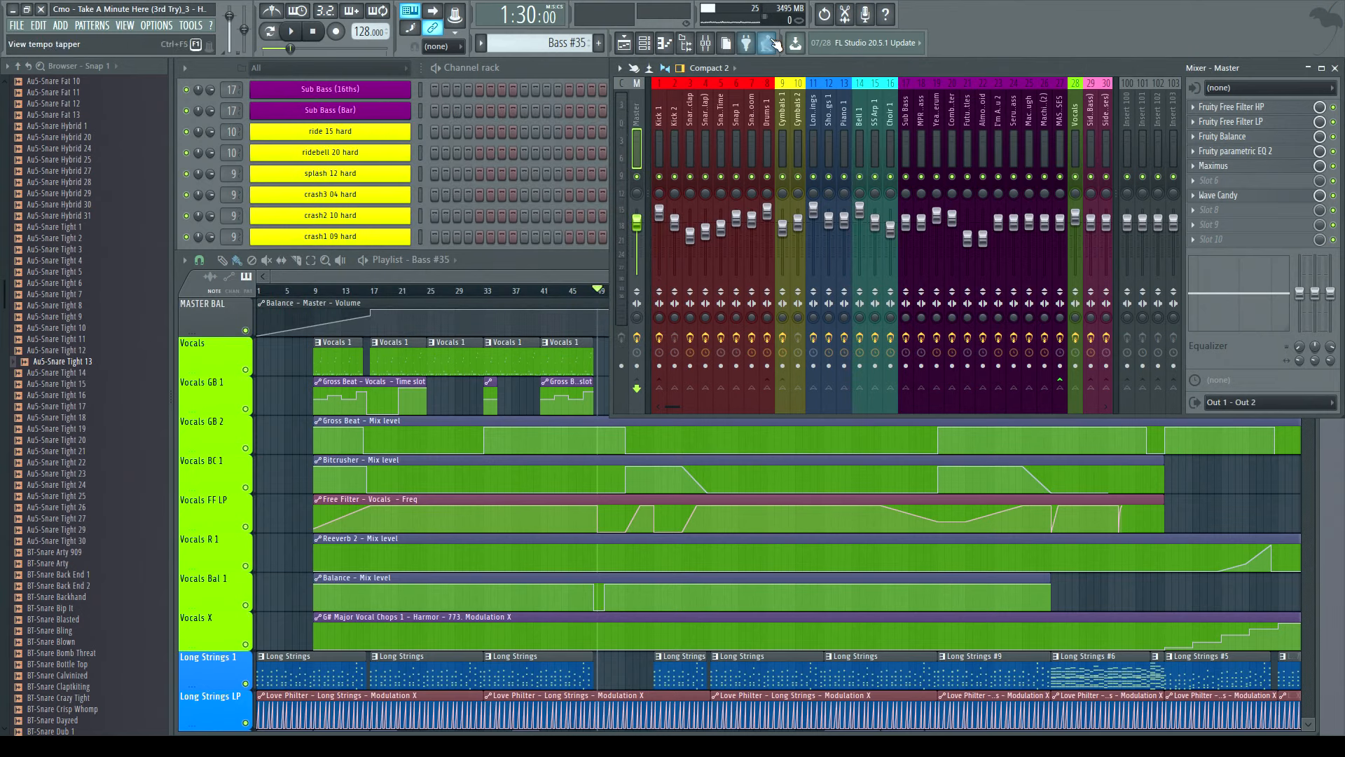